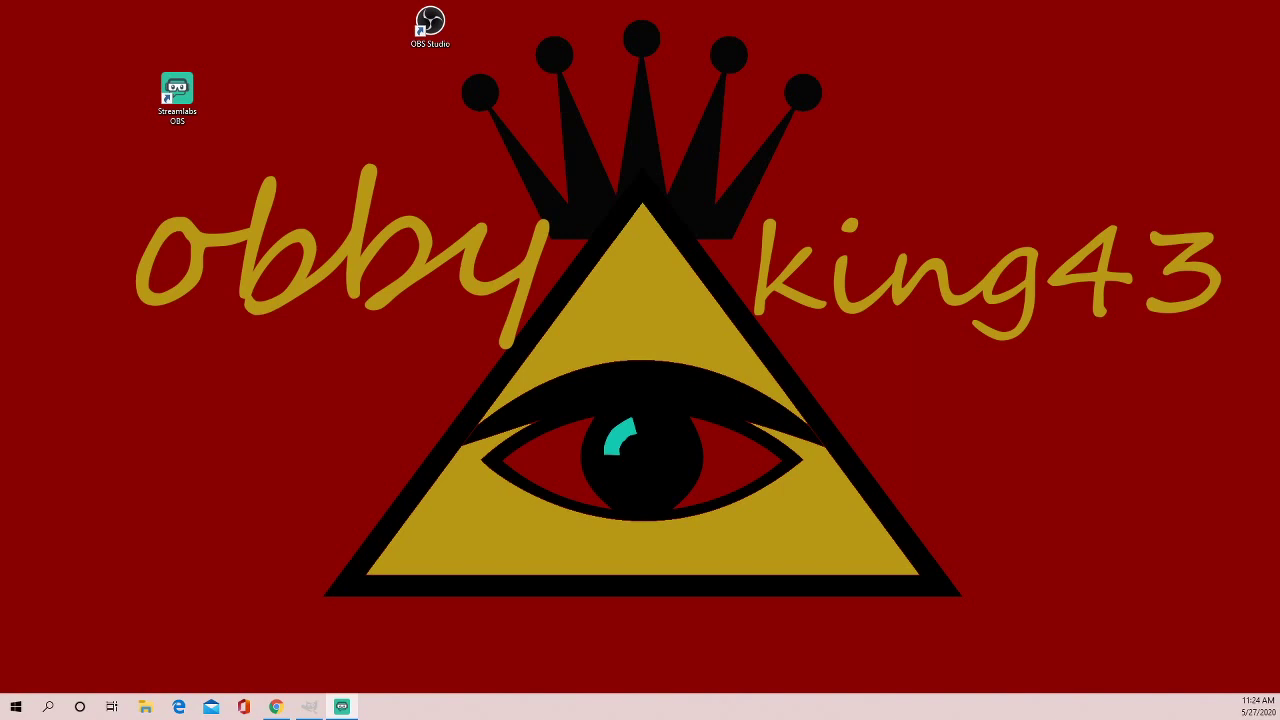
- Launch GIMP from the Windows taskbar and wait for its empty window
left_click(276, 706)
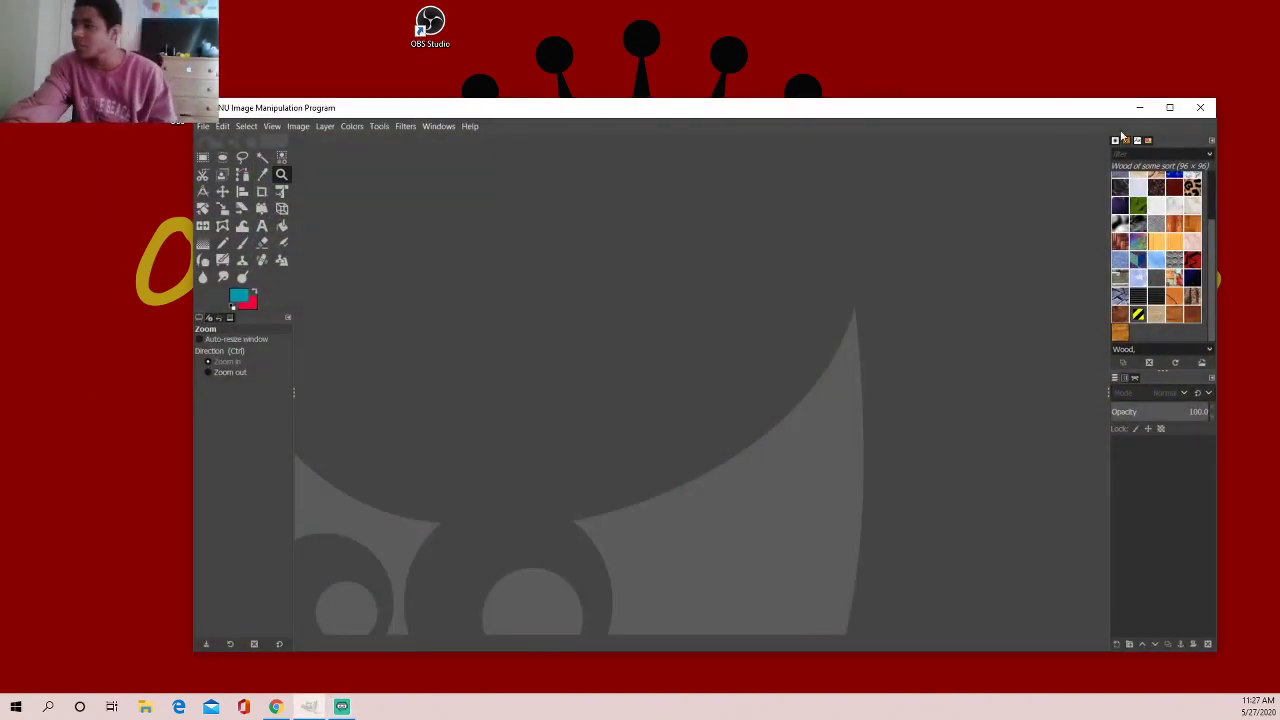
- Maximize GIMP and create a new 1920×1080 px image with a red background
left_click(1169, 107)
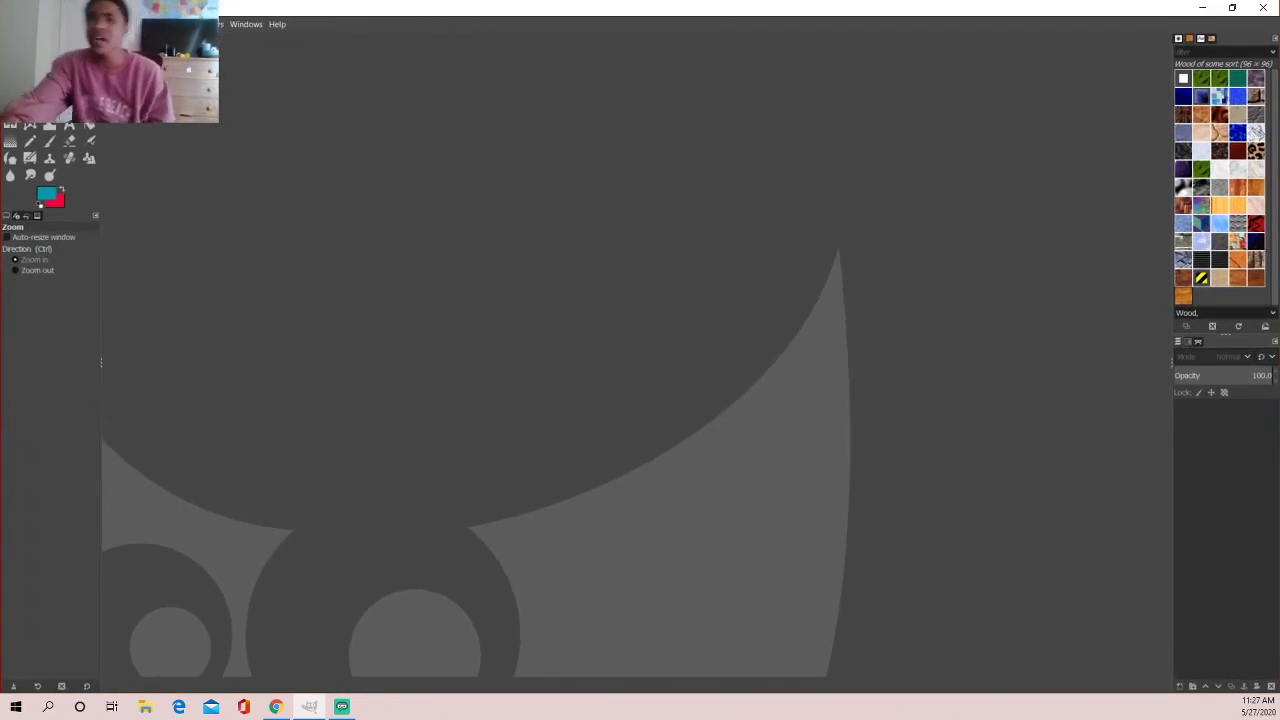
left_click(15, 24)
left_click(40, 40)
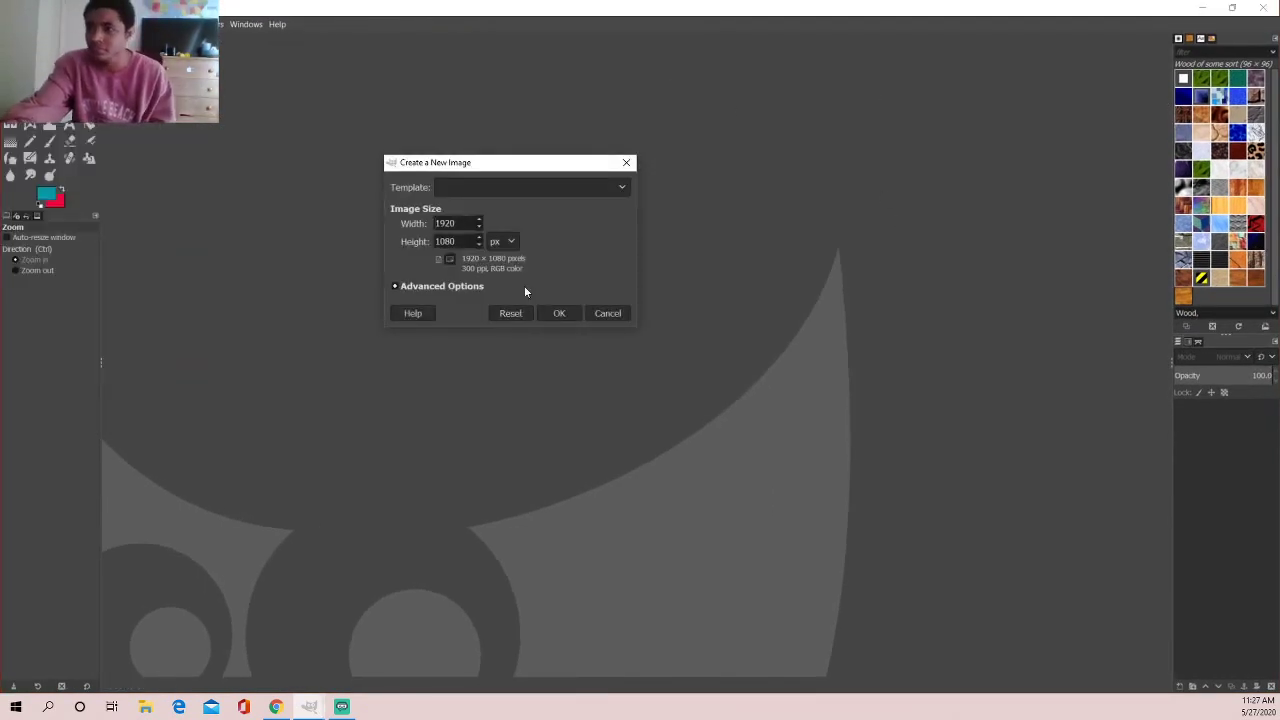
left_click(559, 313)
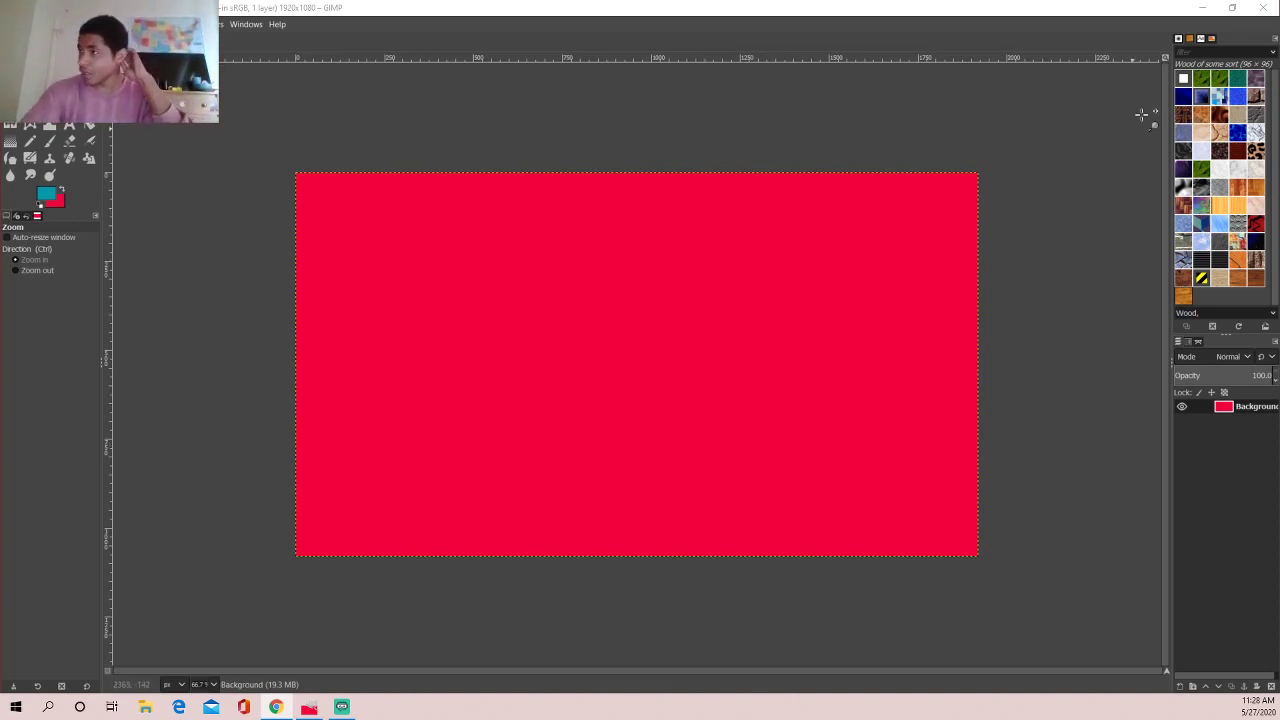
left_click(1234, 8)
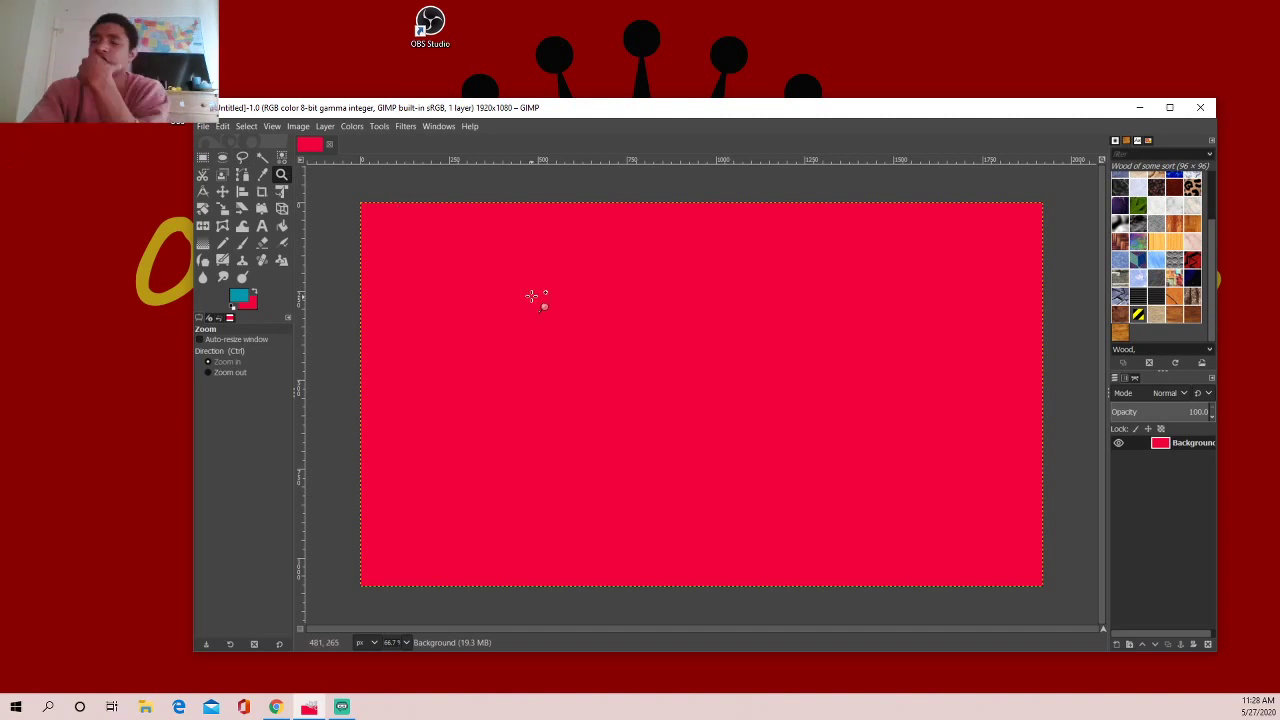
- Zoom to 100% and bucket-fill the canvas teal
left_click(229, 318)
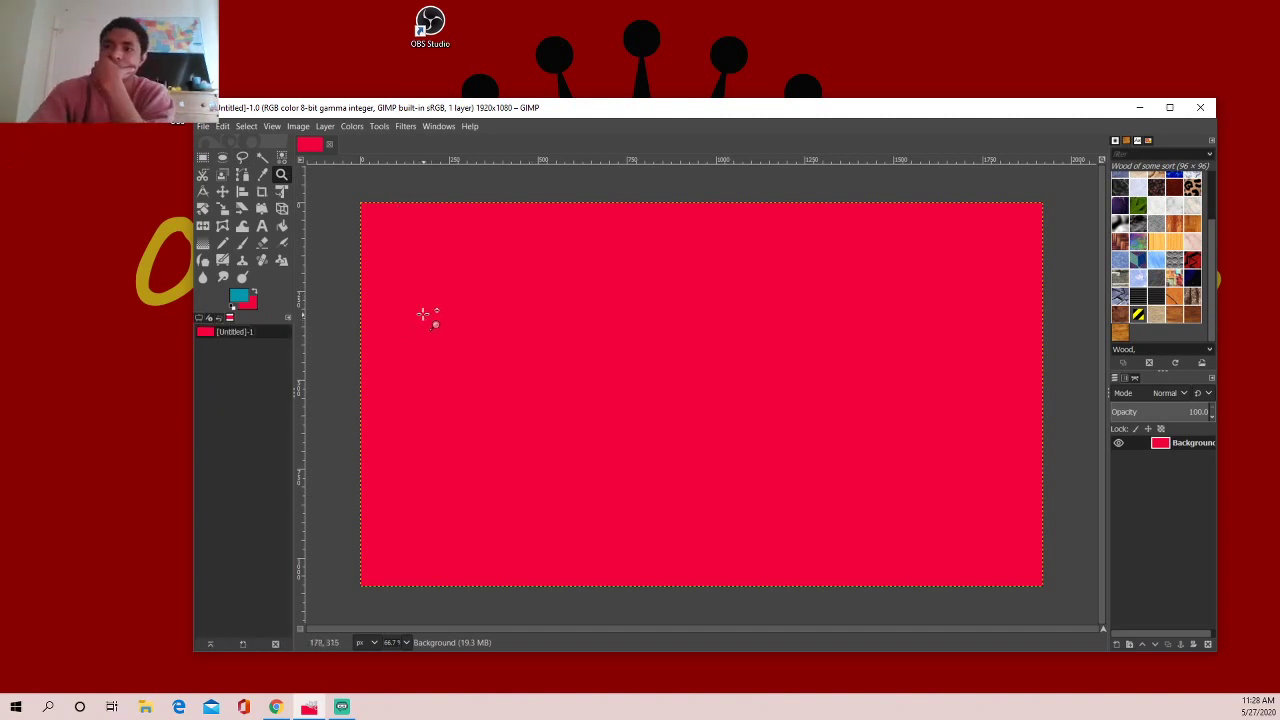
left_click(428, 314)
left_click(245, 300)
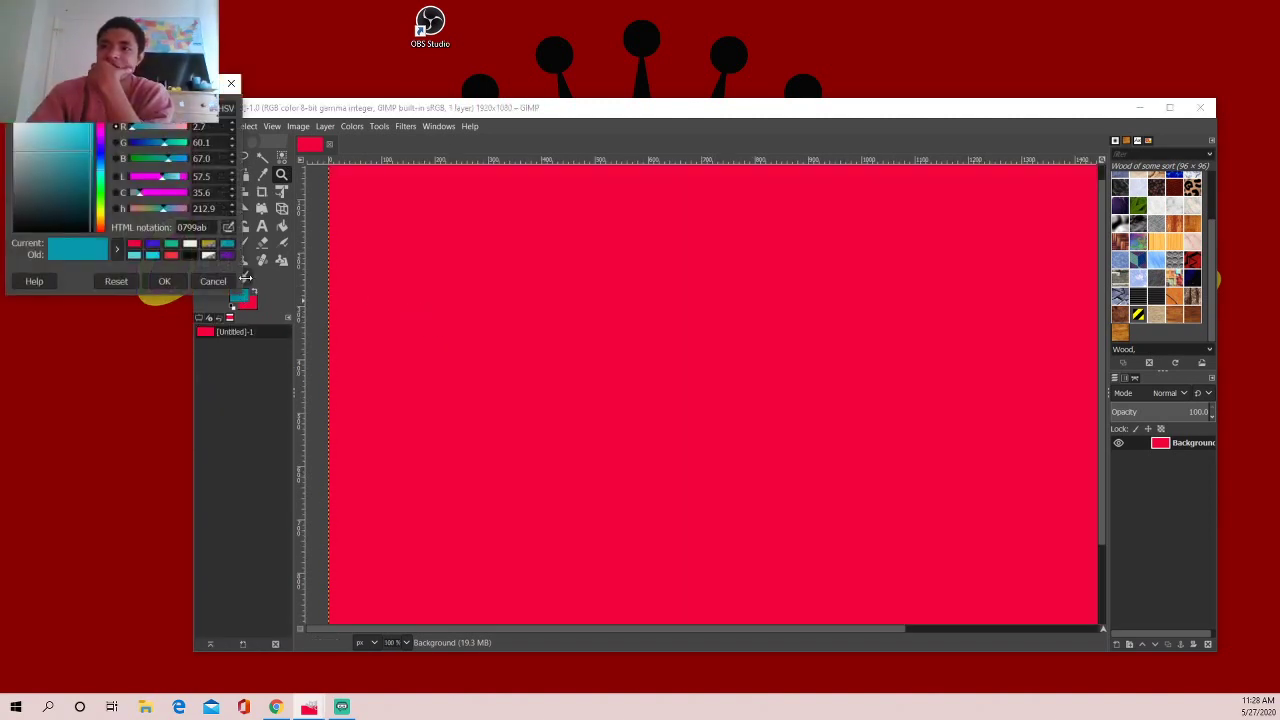
left_click(164, 281)
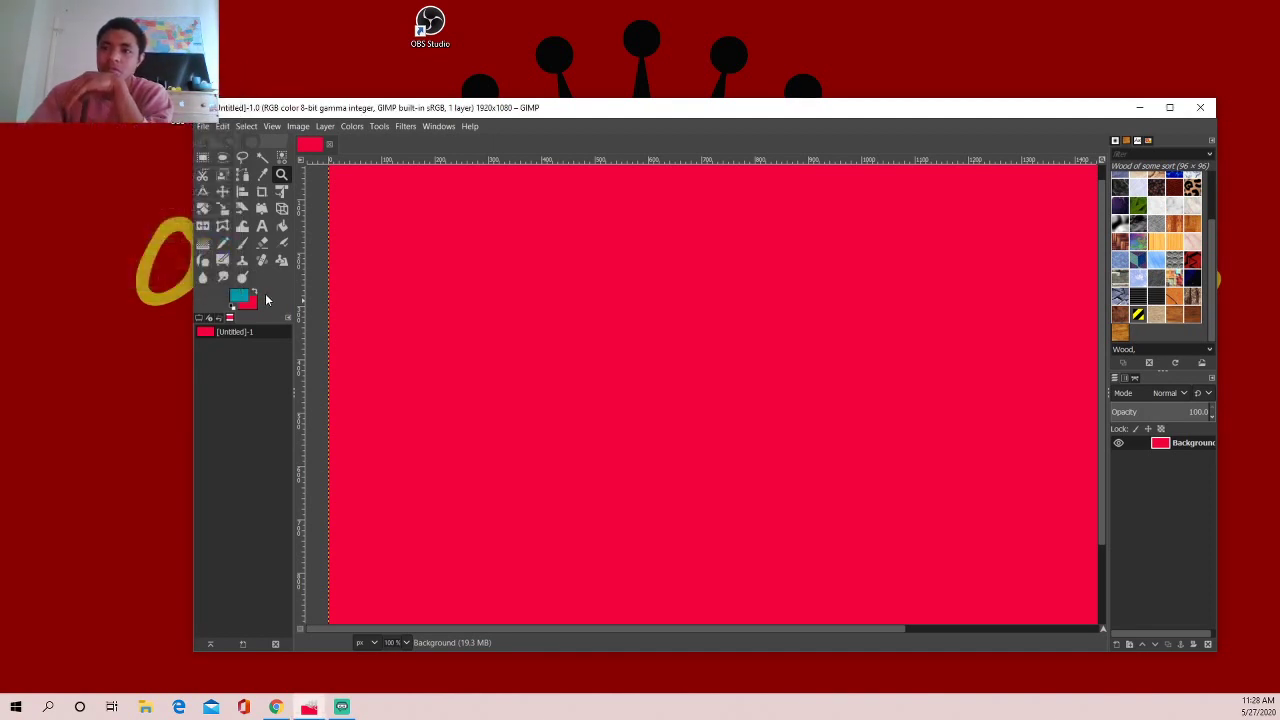
left_click(254, 290)
left_click(281, 226)
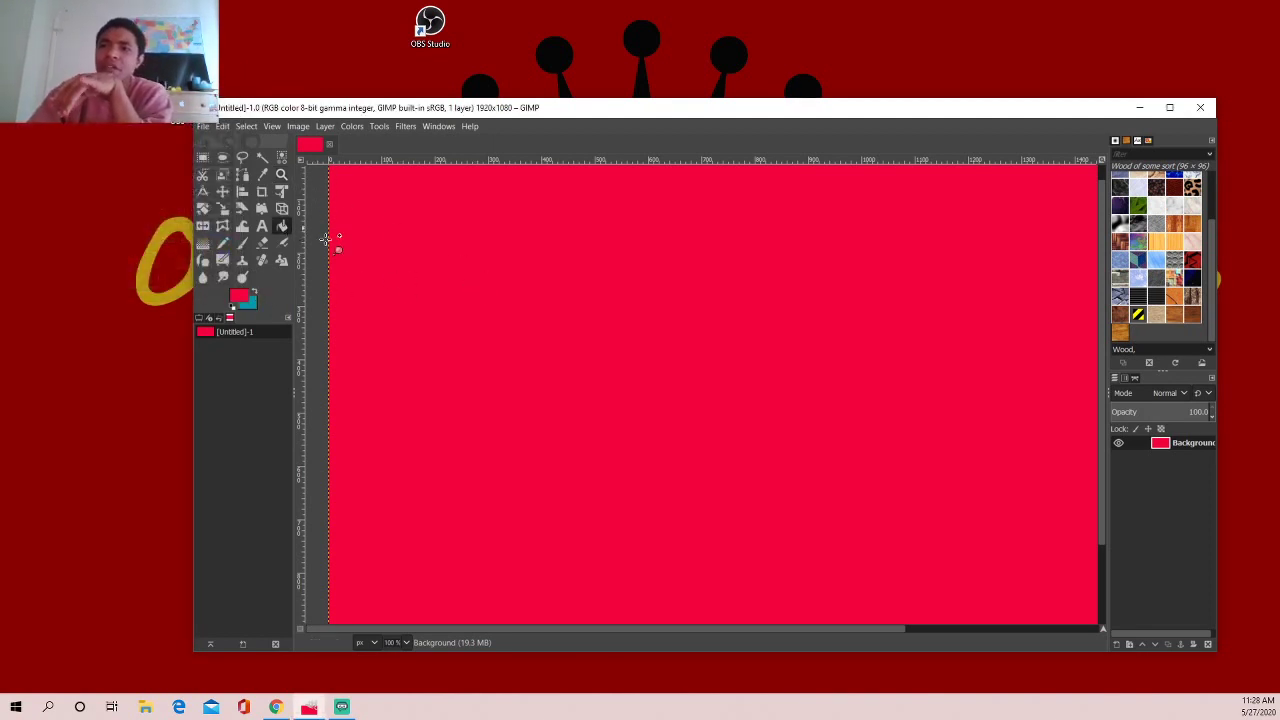
left_click(691, 397)
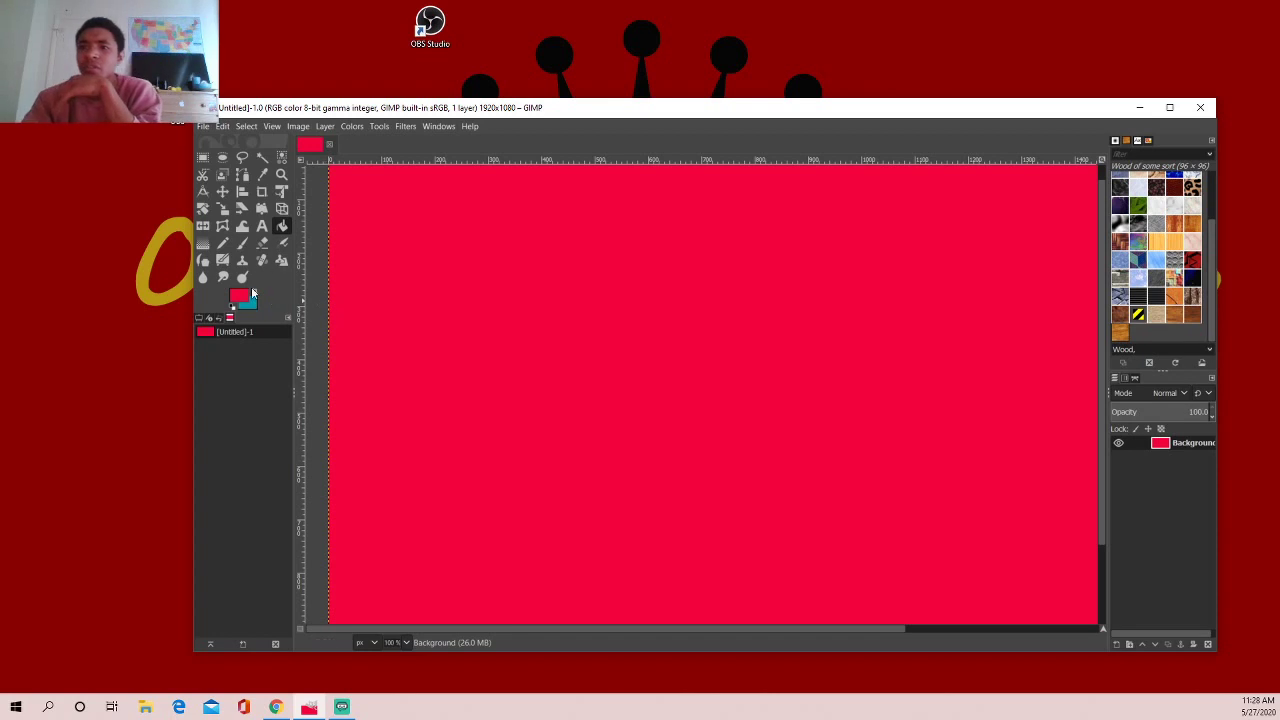
left_click(250, 295)
left_click(213, 281)
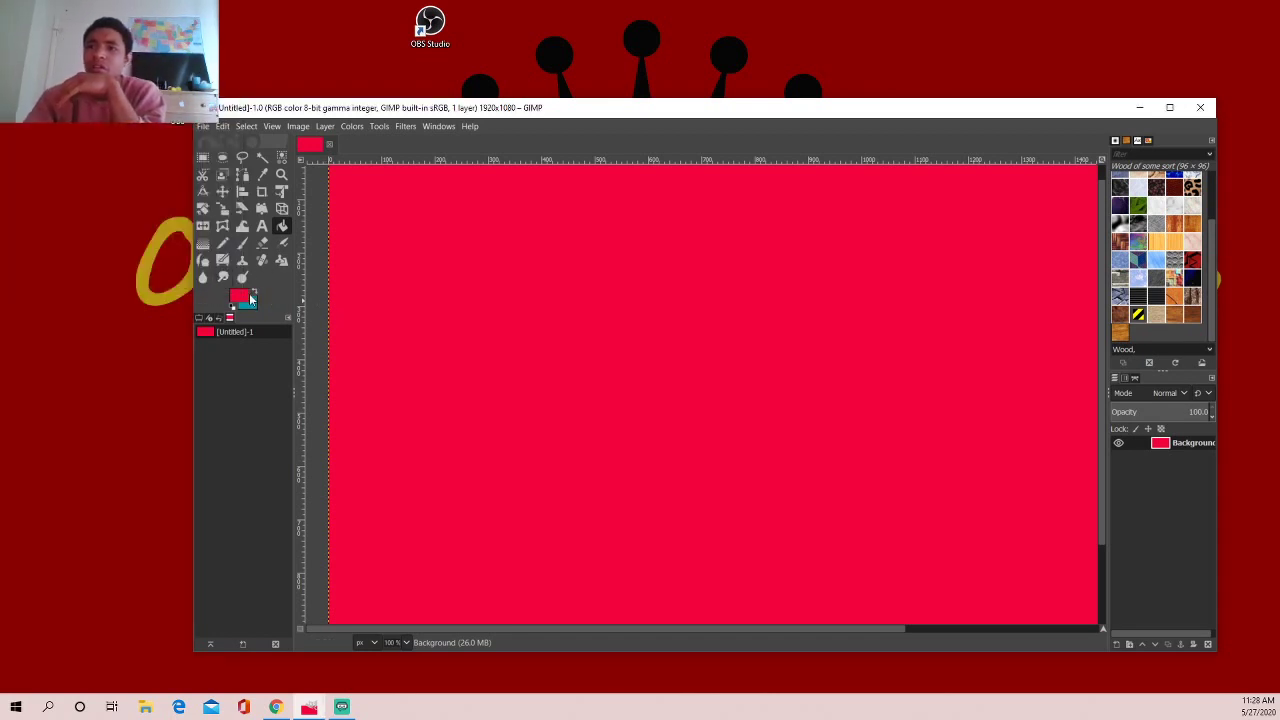
left_click(256, 292)
left_click(606, 330)
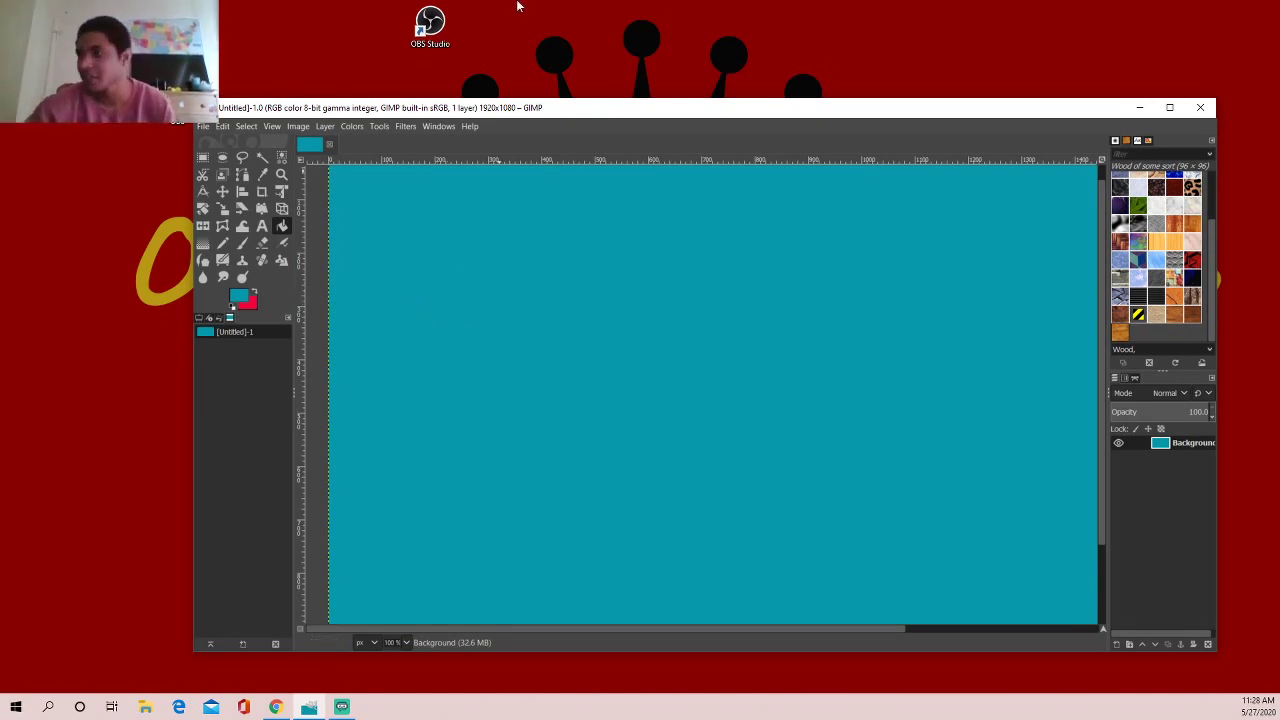
- Sample the wallpaper logo's gold (b79817) and bucket-fill the whole canvas with it
left_click(1140, 107)
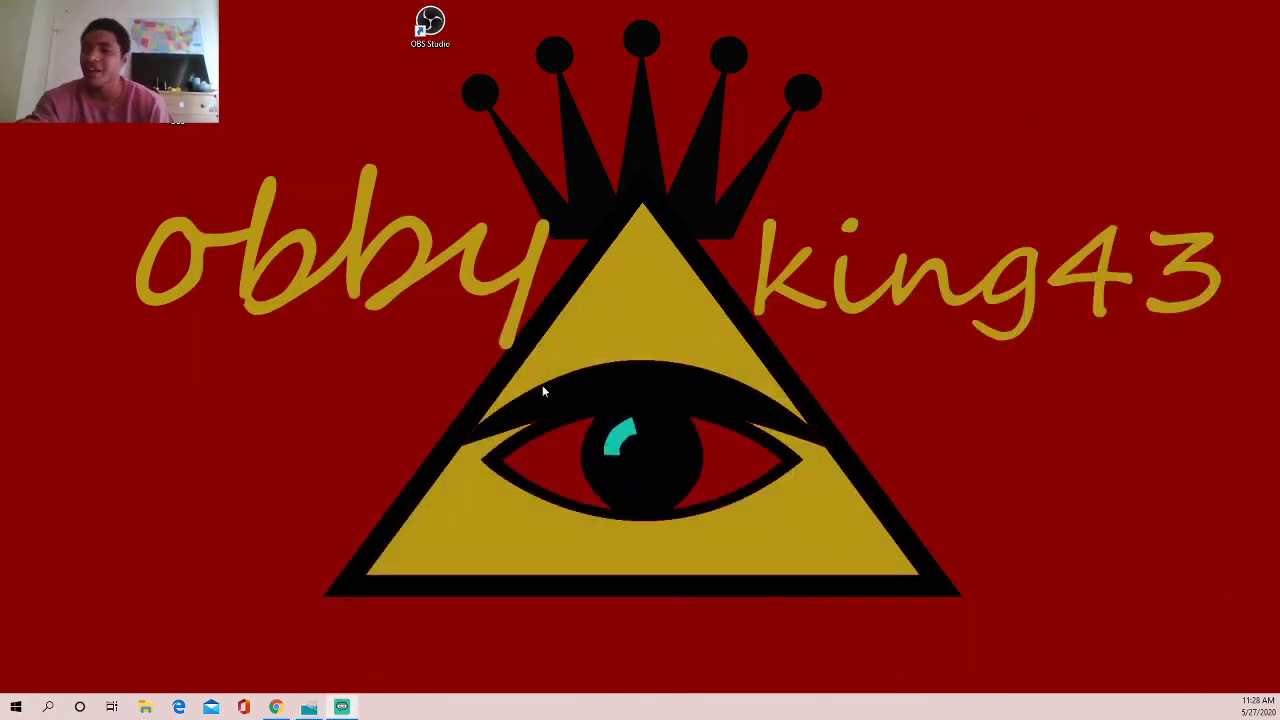
left_click(309, 707)
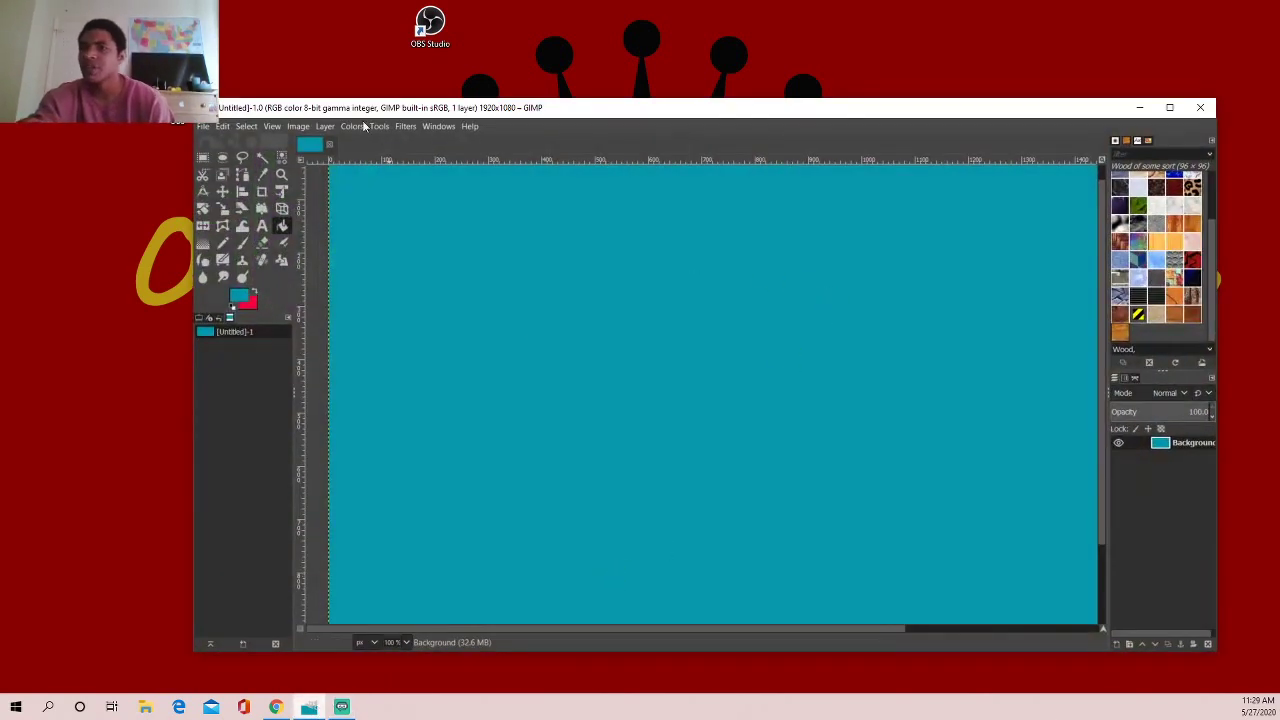
left_click(261, 172)
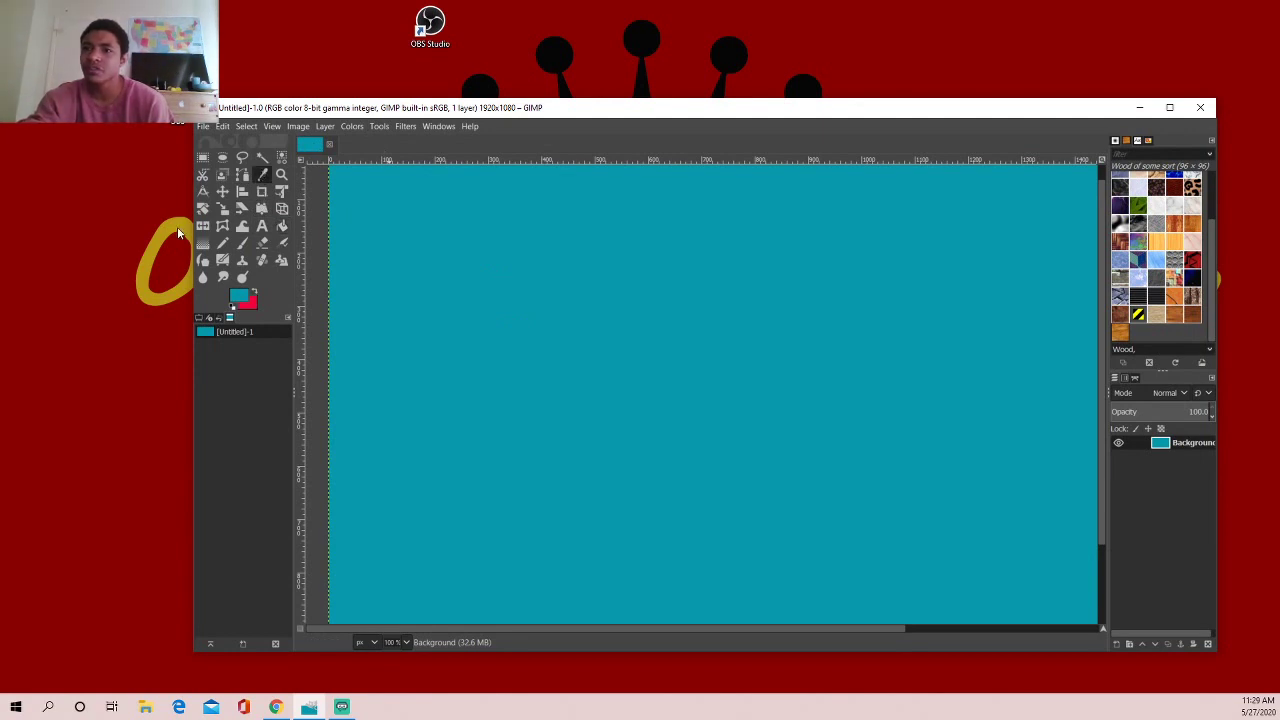
left_click(243, 292)
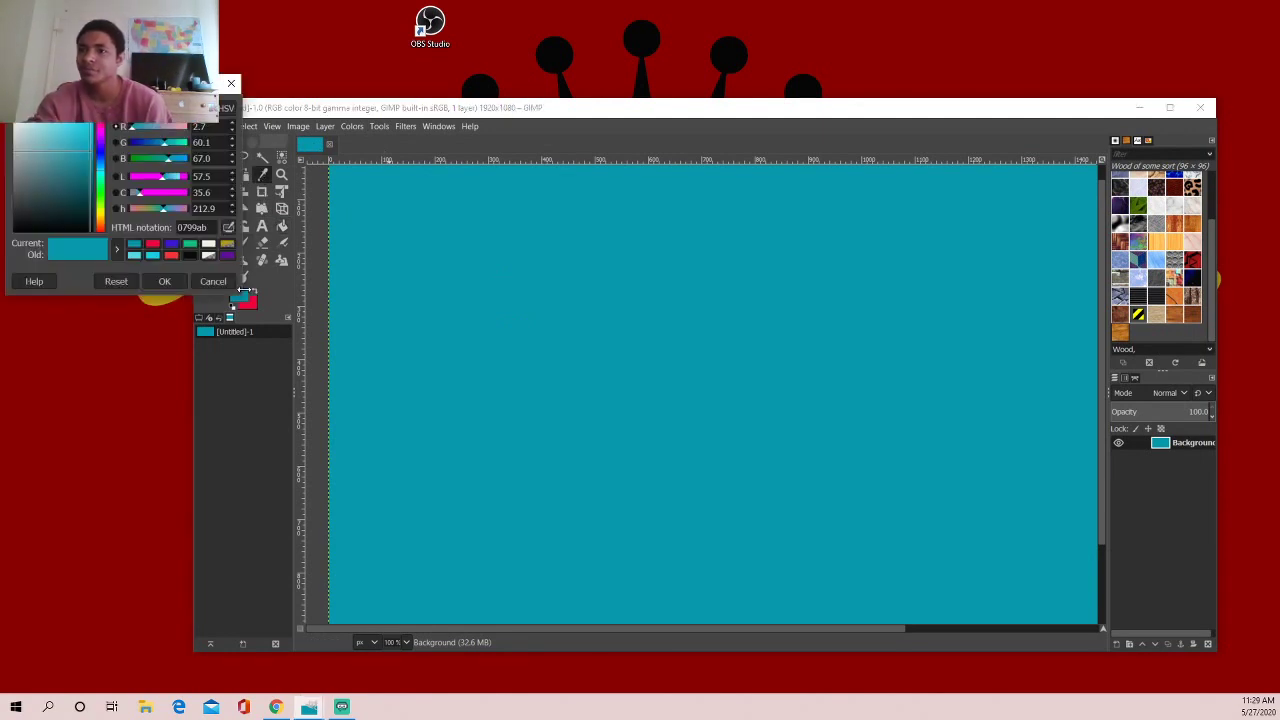
left_click(227, 244)
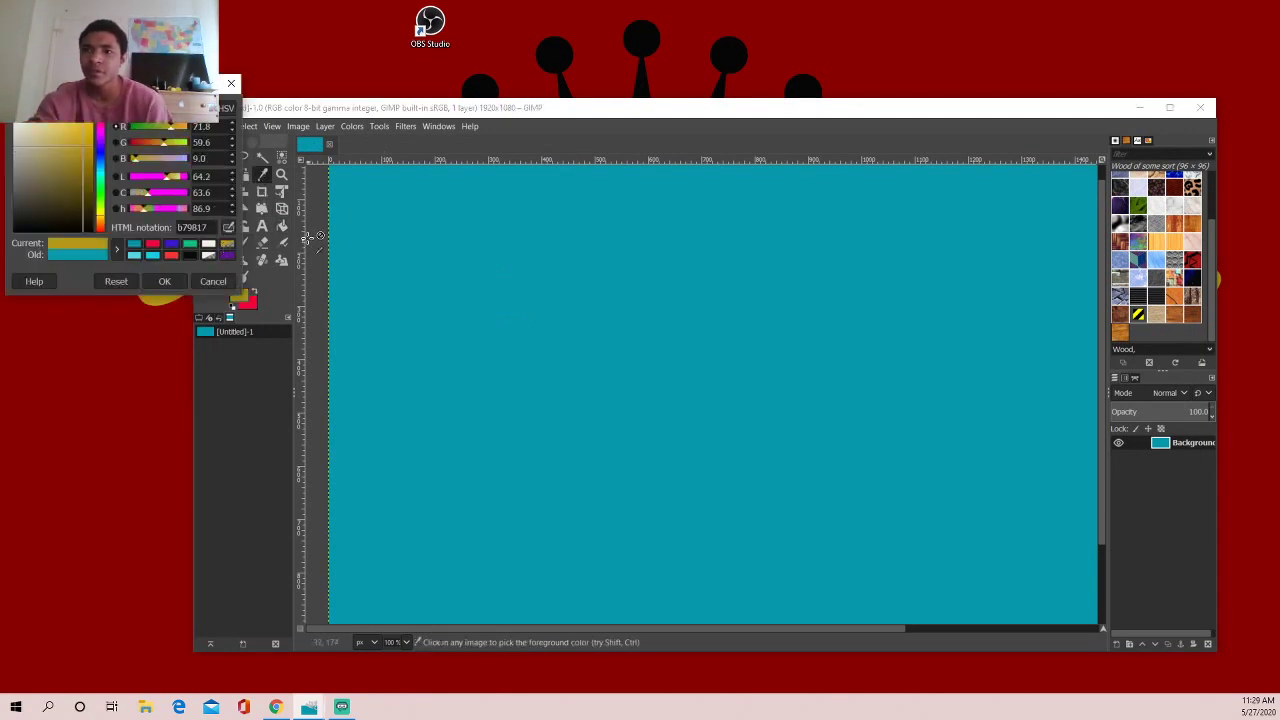
left_click(166, 282)
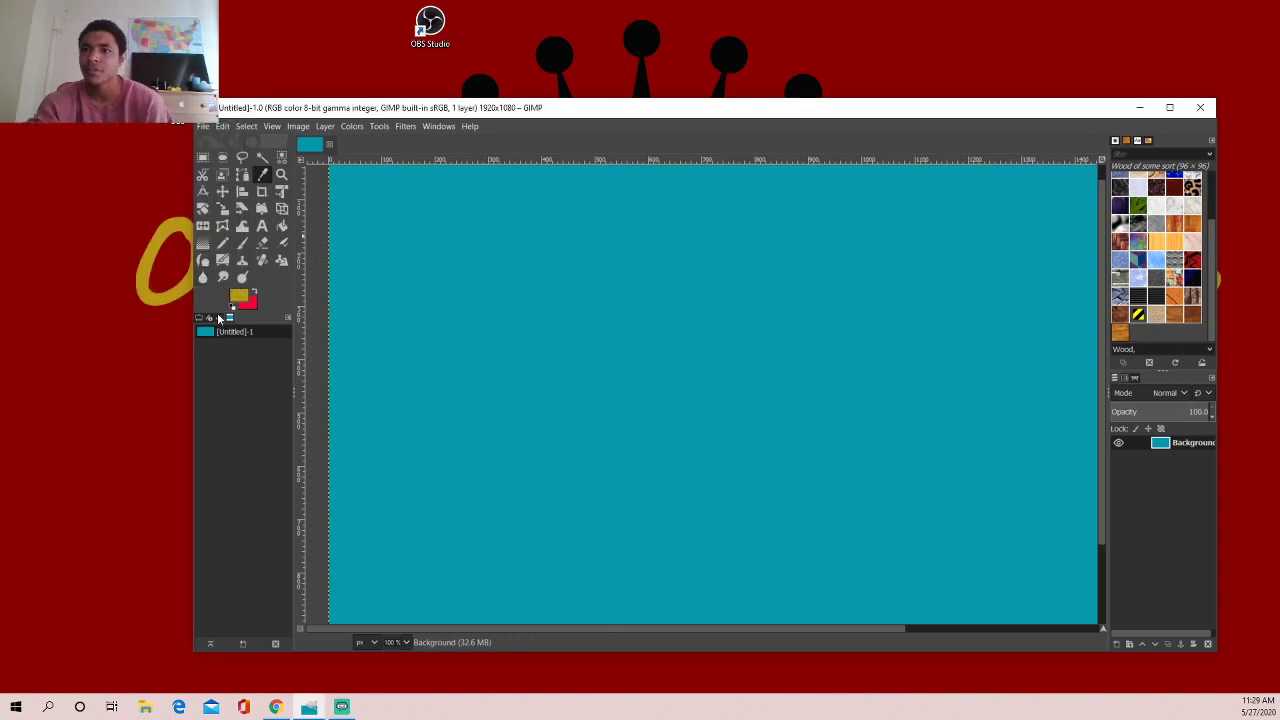
left_click(281, 225)
left_click(368, 217)
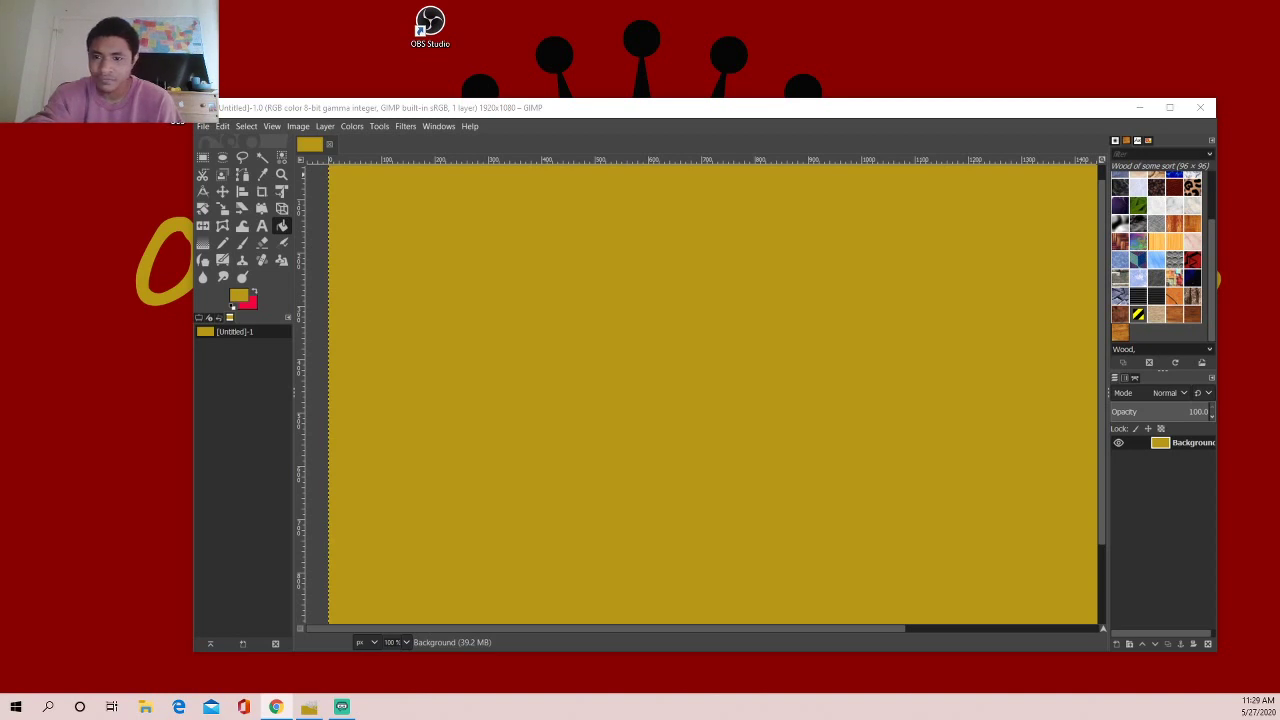
- Add the all-seeing-eye PNG as a layer, toggling Background visibility and undo/redo to keep it
mouse_move(446, 358)
left_mouse_down()
mouse_move(123, 248)
mouse_move(534, 356)
left_mouse_up()
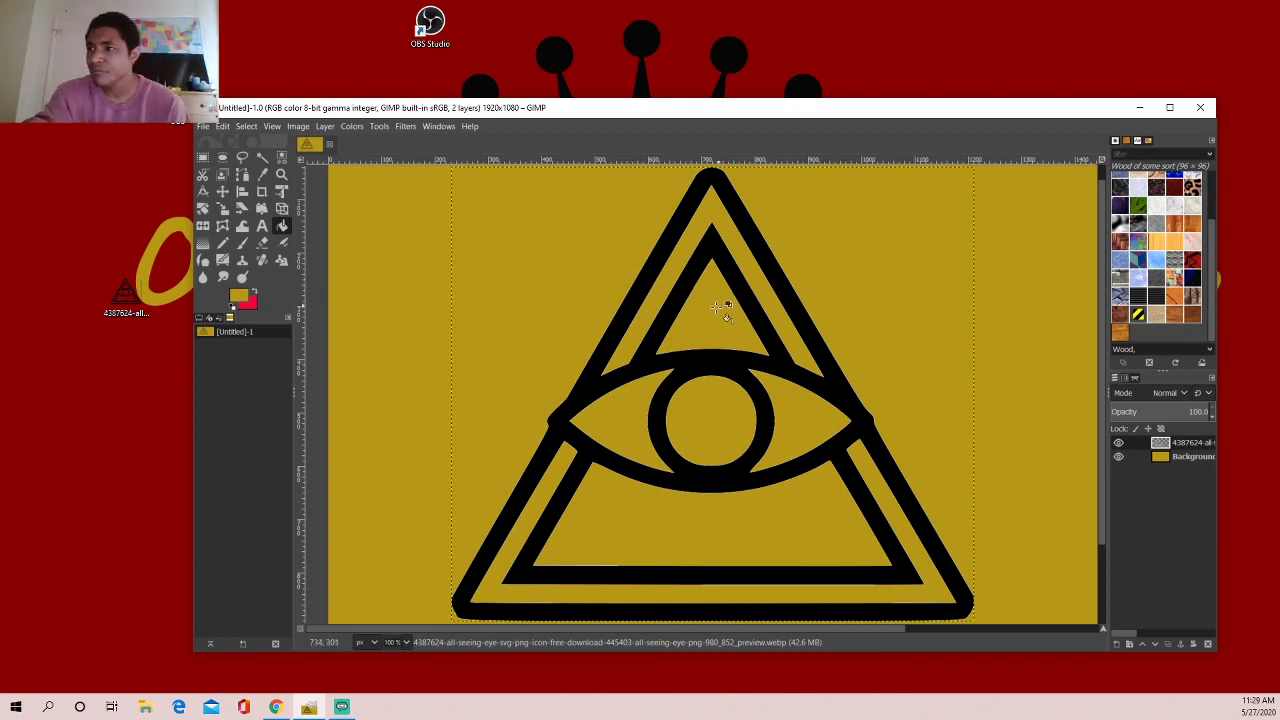
left_click(715, 215)
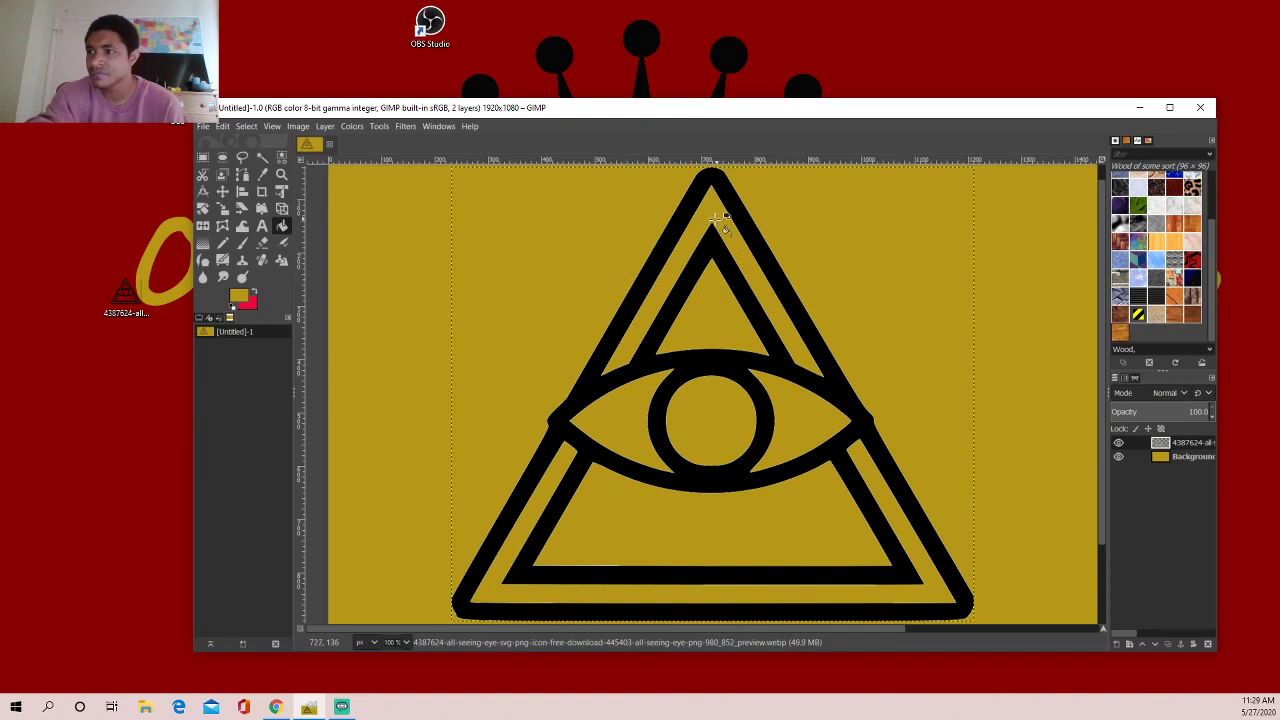
left_click(1162, 458)
left_click(1119, 456)
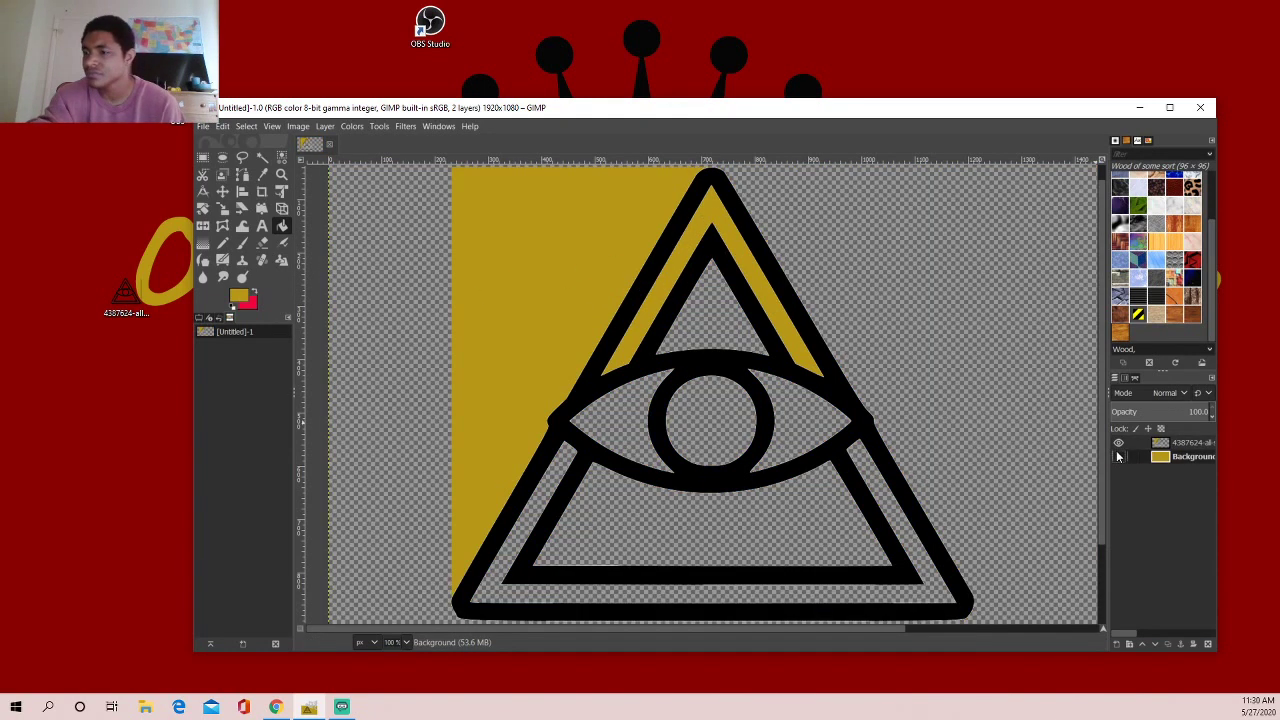
left_click(1119, 457)
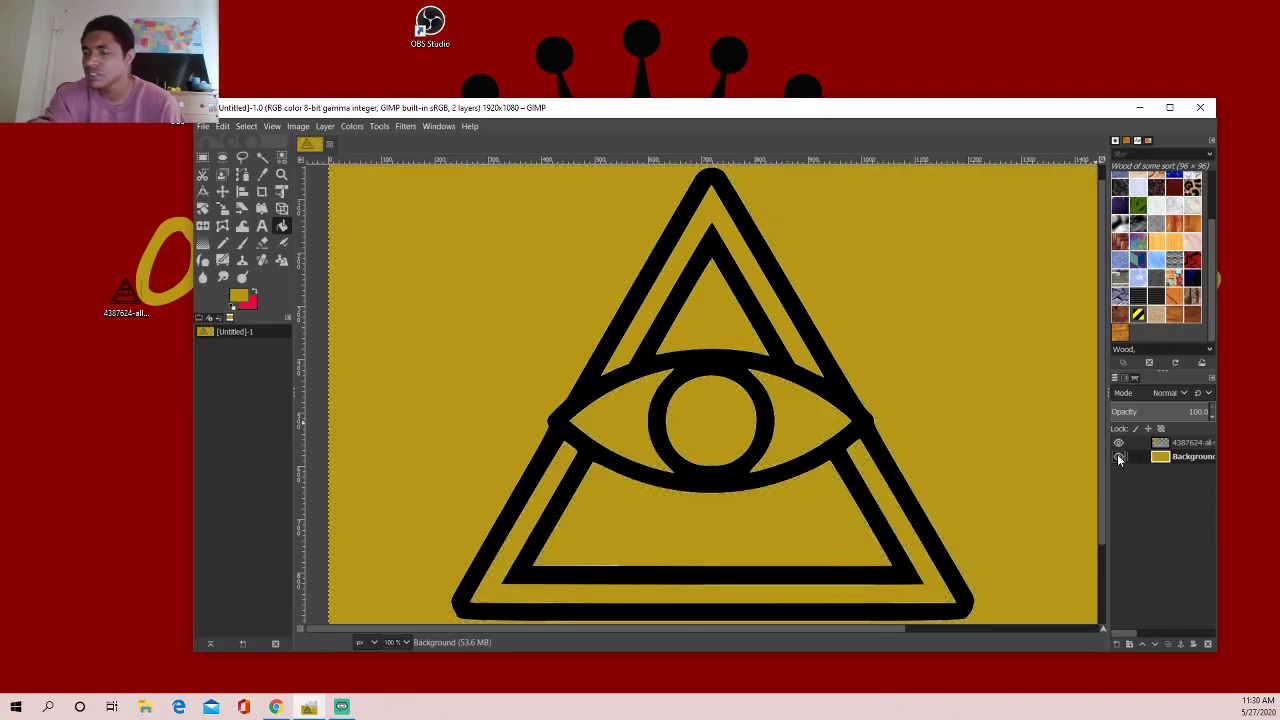
left_click(1119, 456)
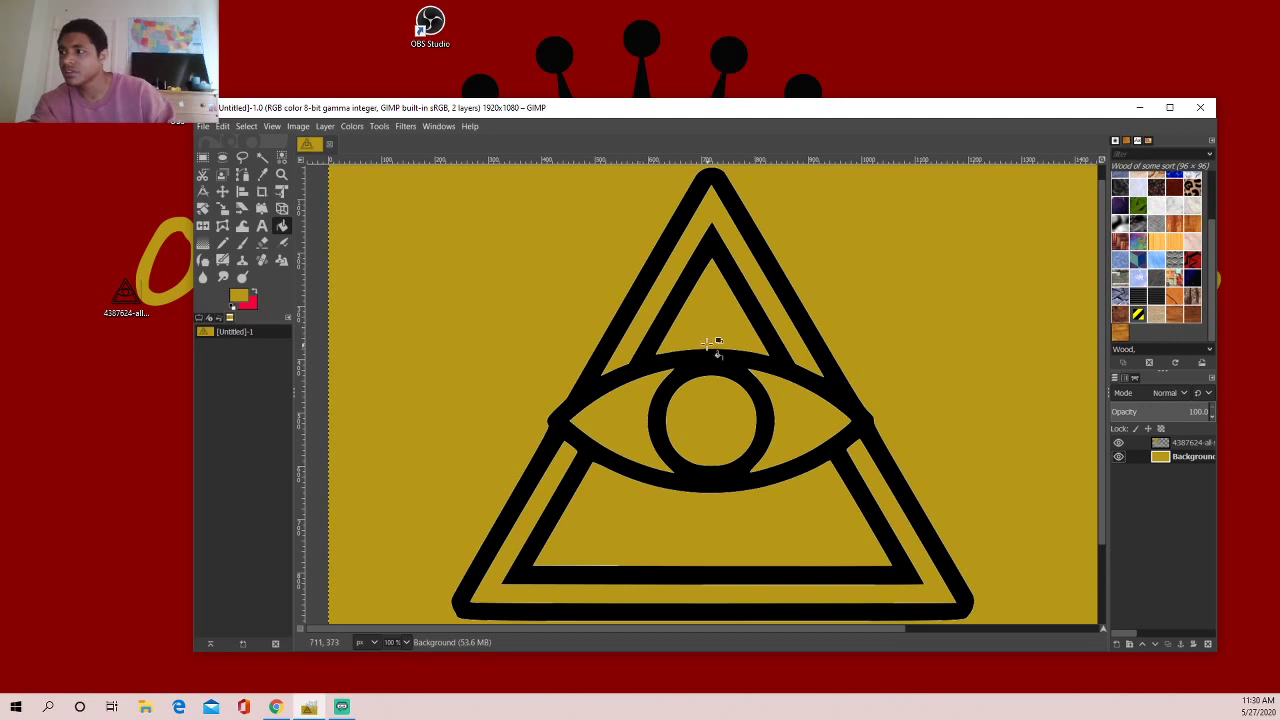
left_click(1119, 456)
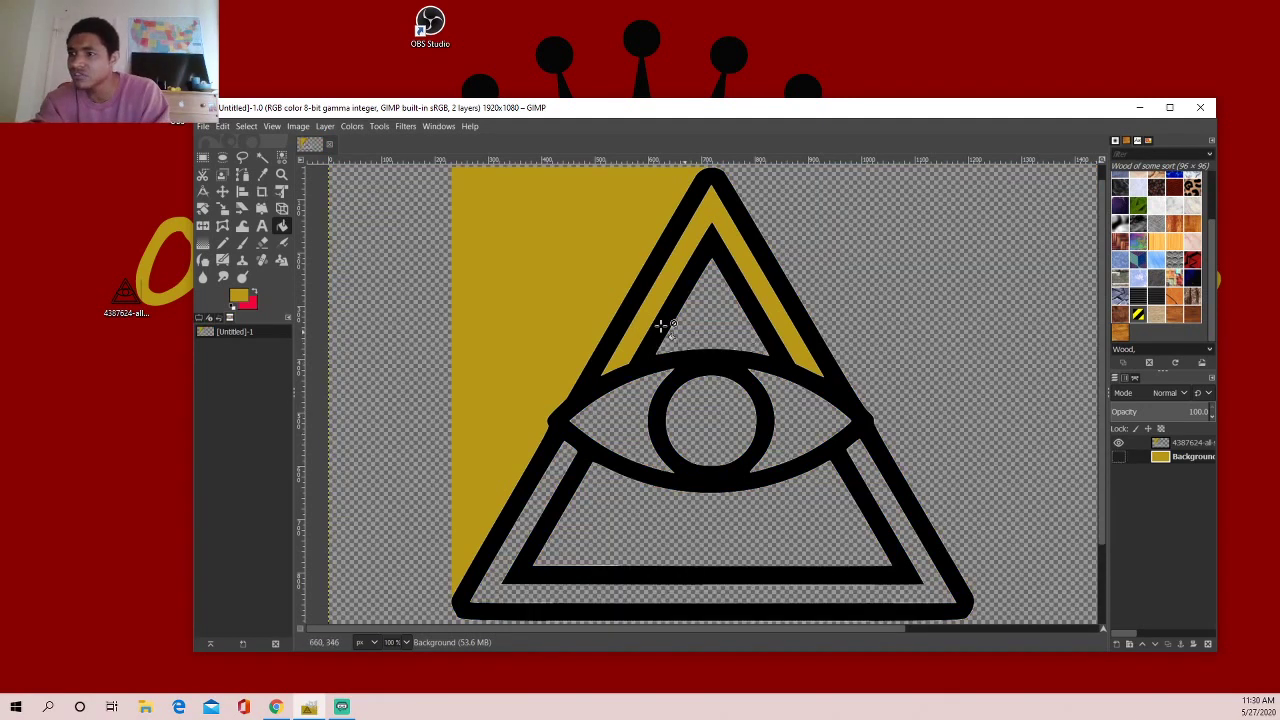
key("ctrl+z")
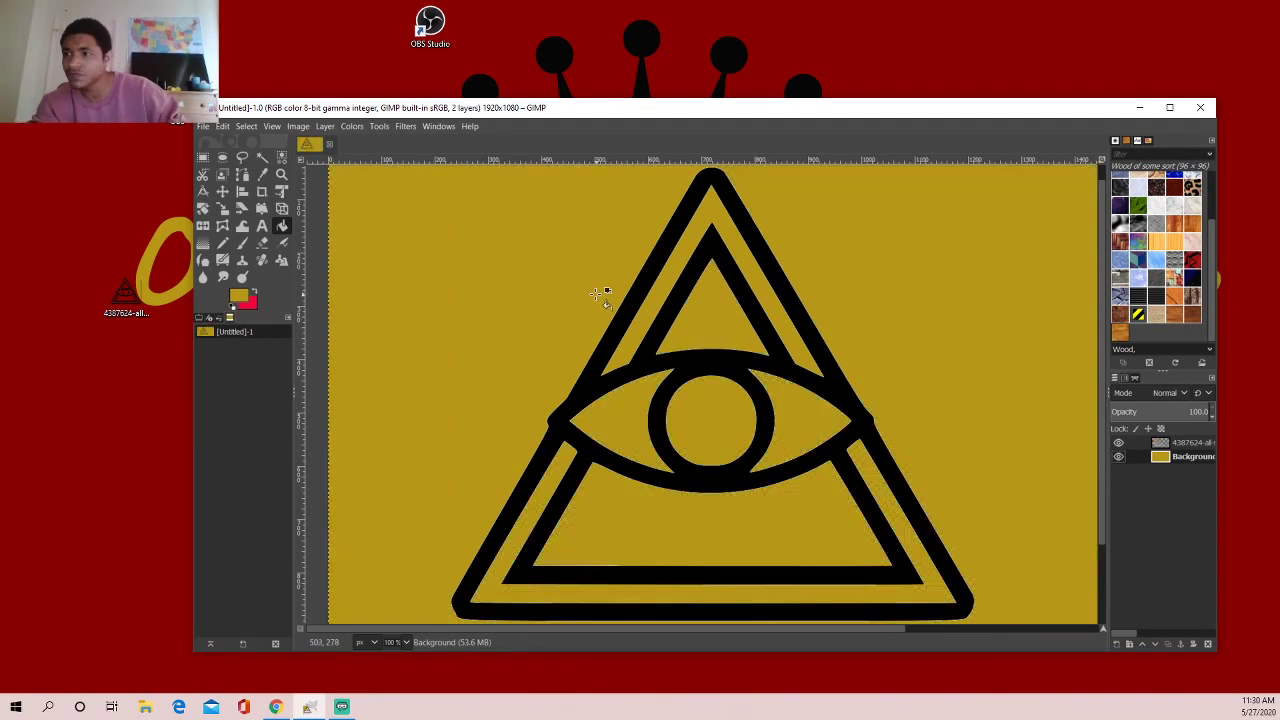
key("ctrl+z")
key("ctrl+z")
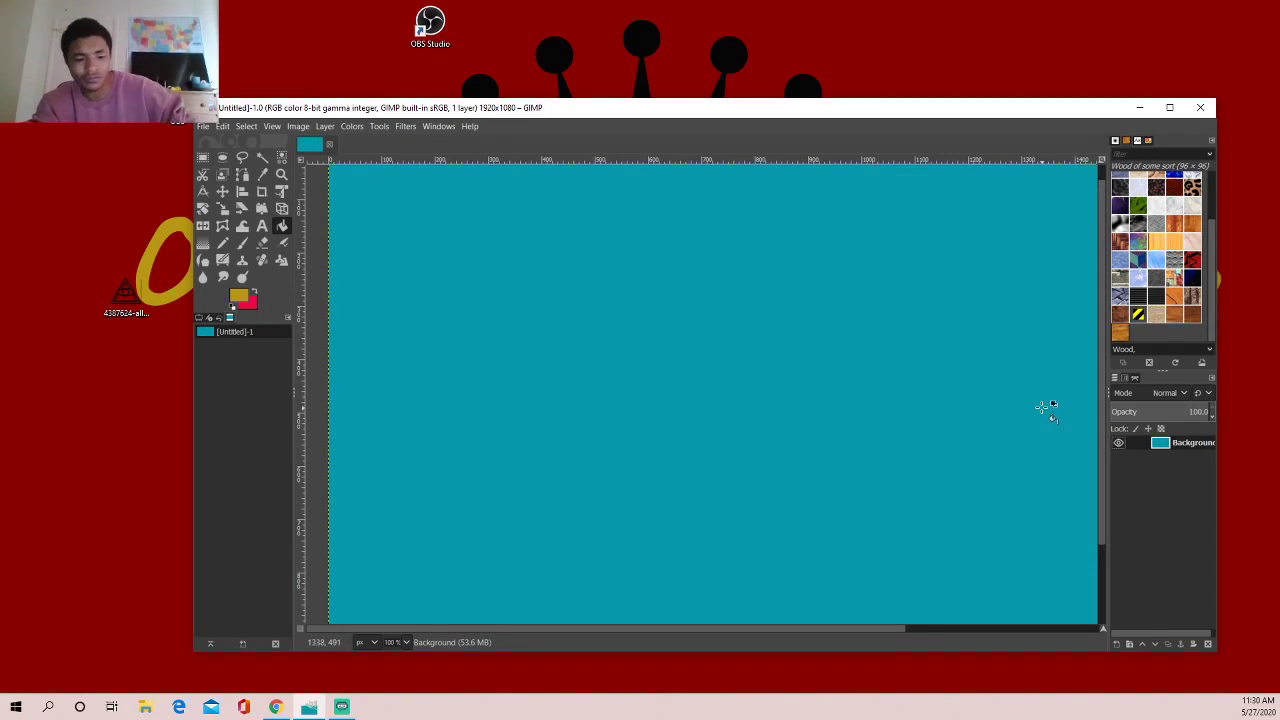
key("ctrl+y")
key("ctrl+y")
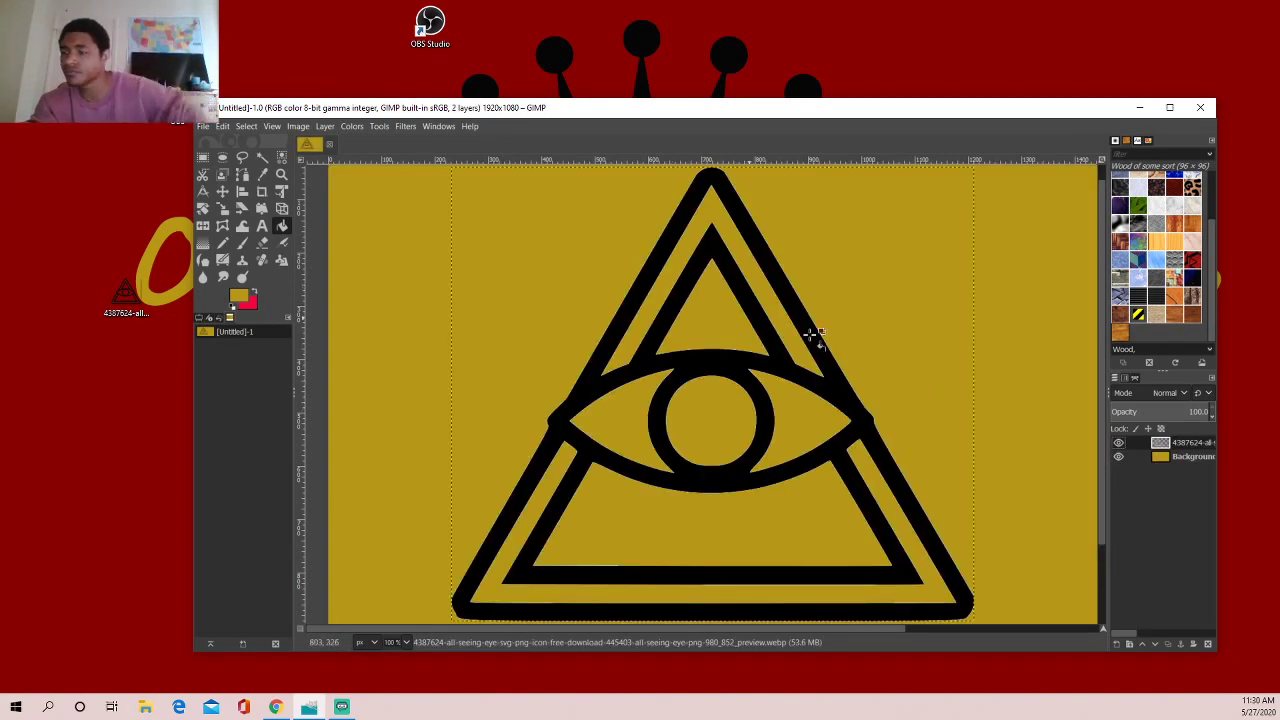
- Hide the Background layer and try a black fill of the triangle band, then undo it
left_click(1119, 457)
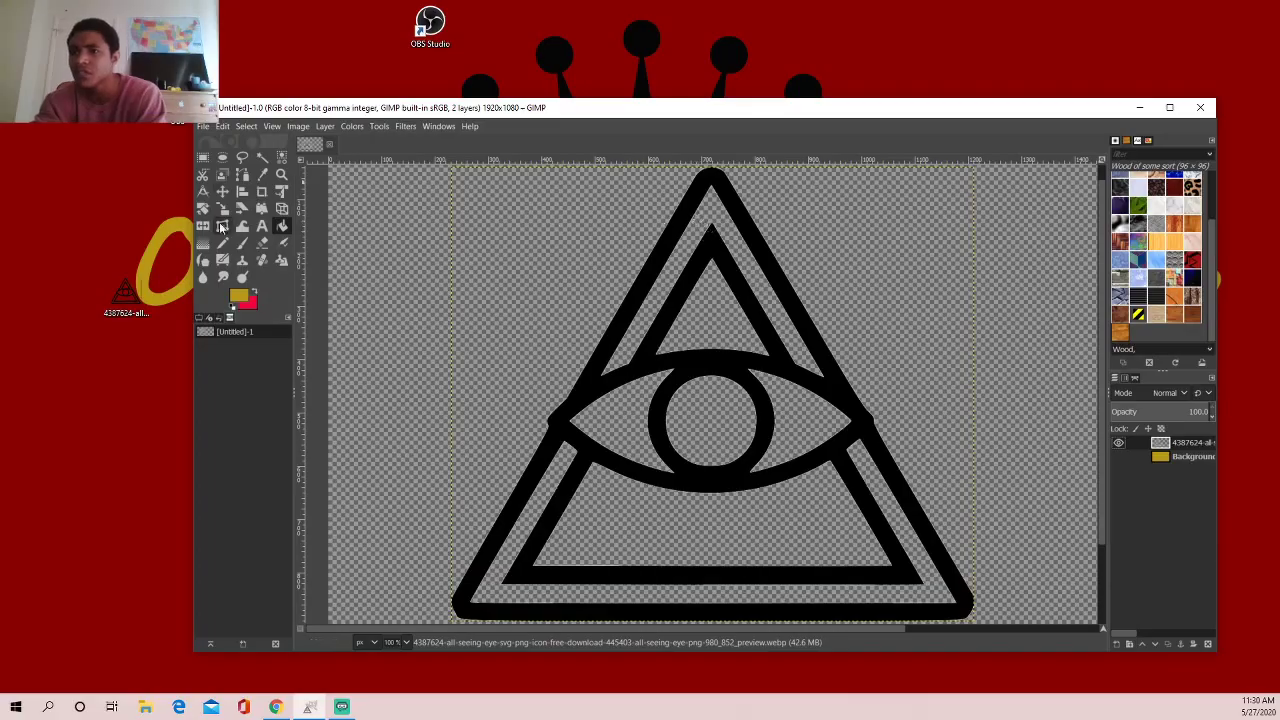
left_click(253, 291)
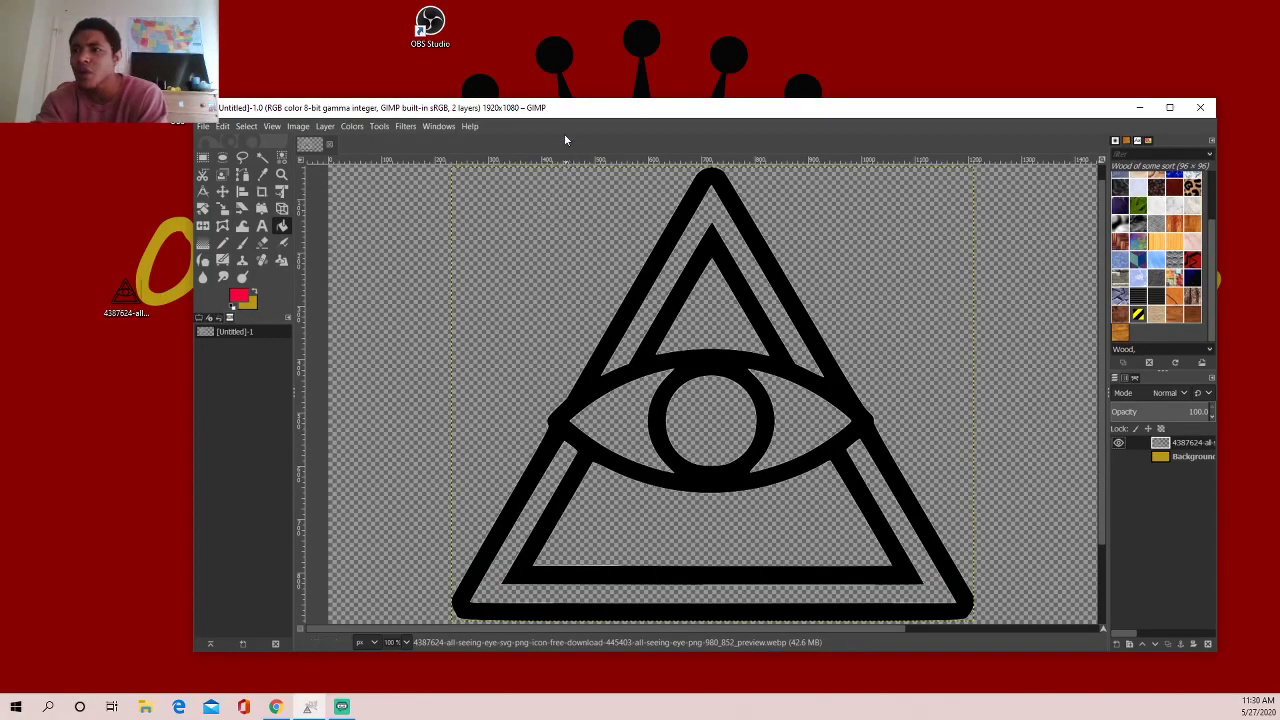
left_click_drag(604, 110, 562, 108)
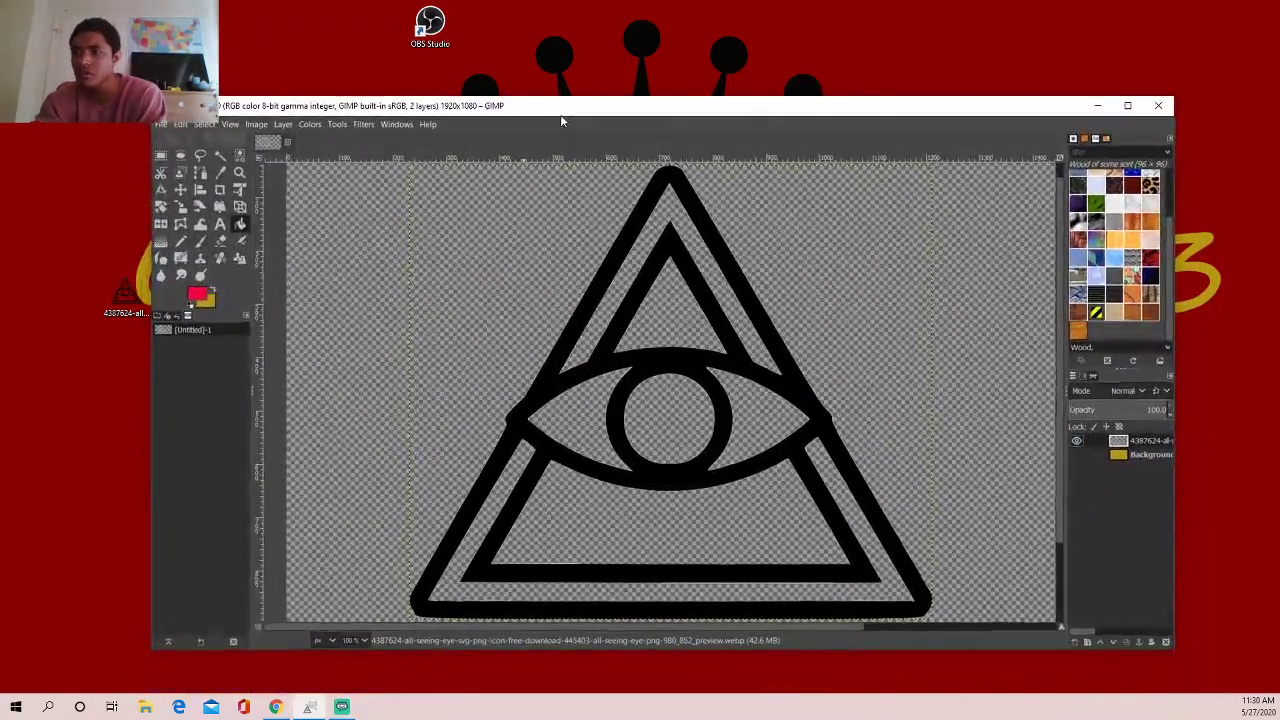
left_click(197, 293)
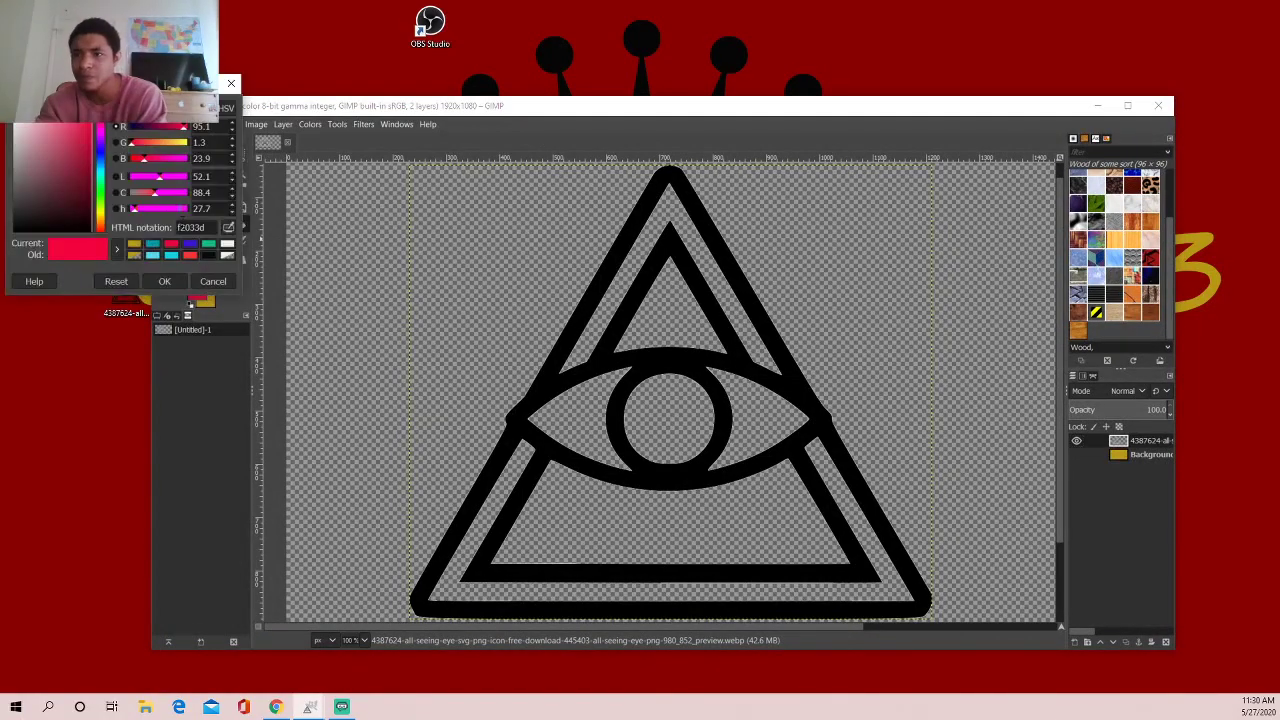
left_click_drag(76, 200, 76, 242)
left_click(170, 281)
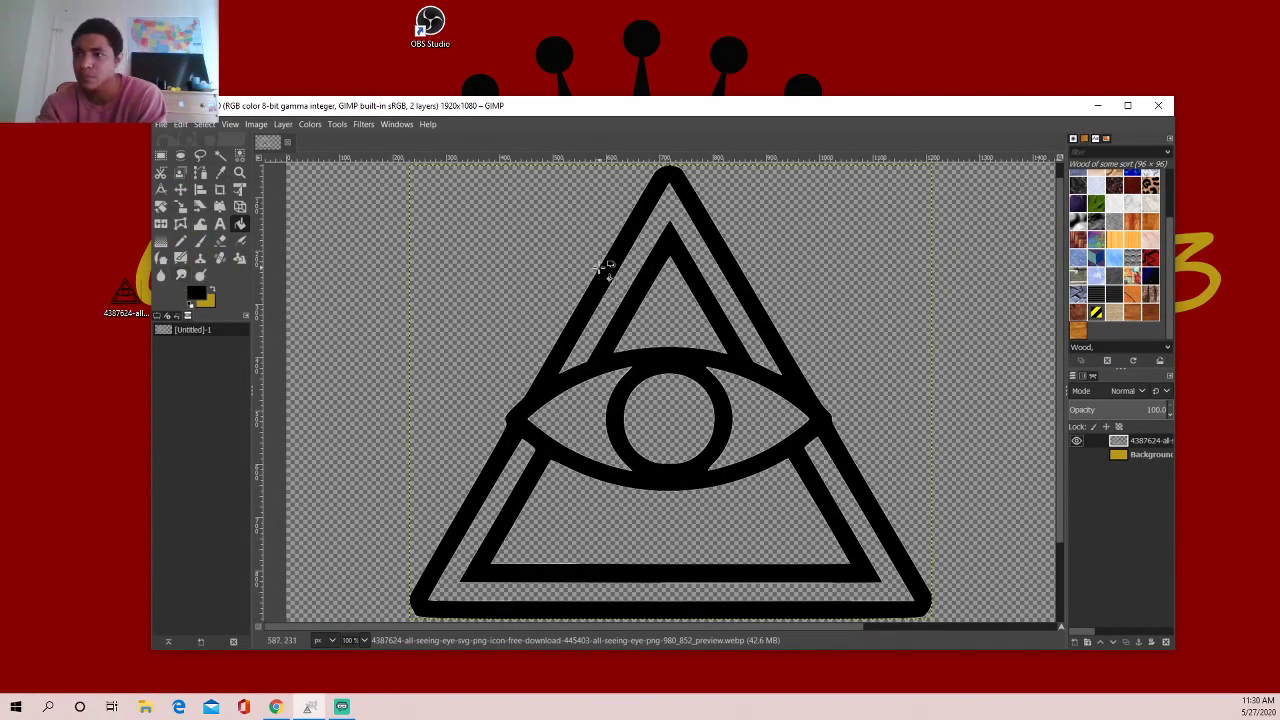
left_click(621, 287)
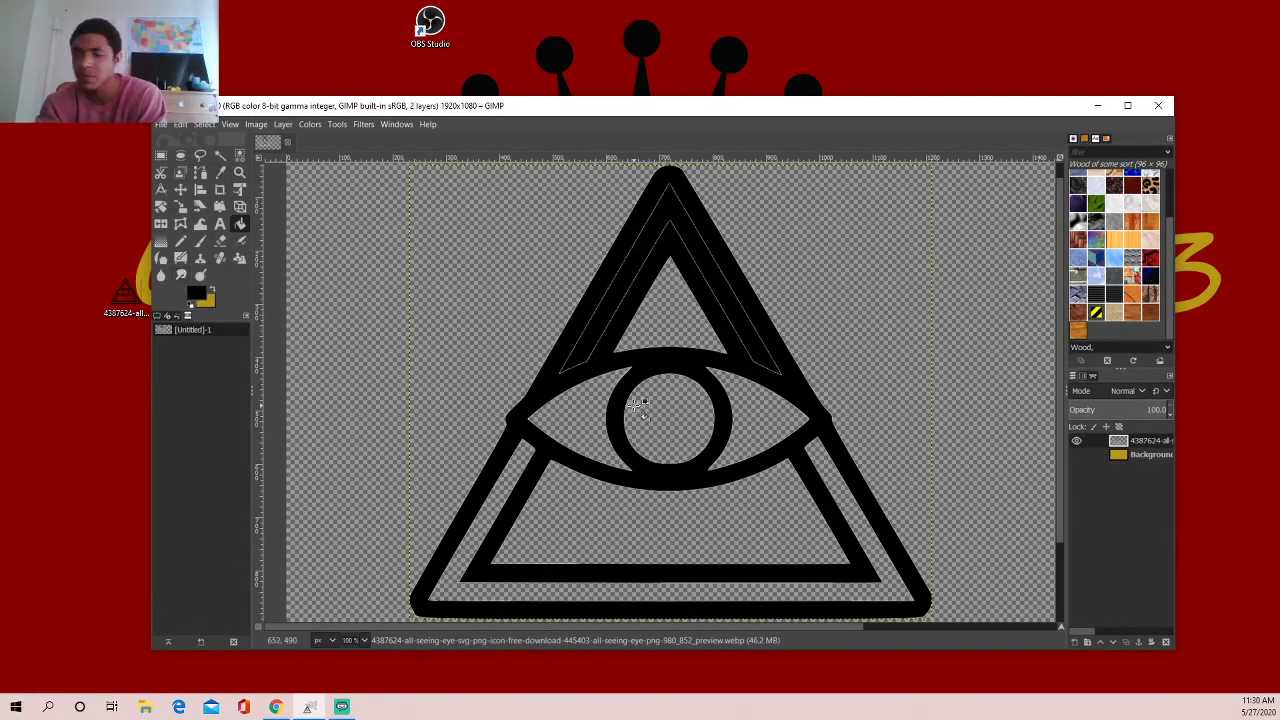
key("ctrl+z")
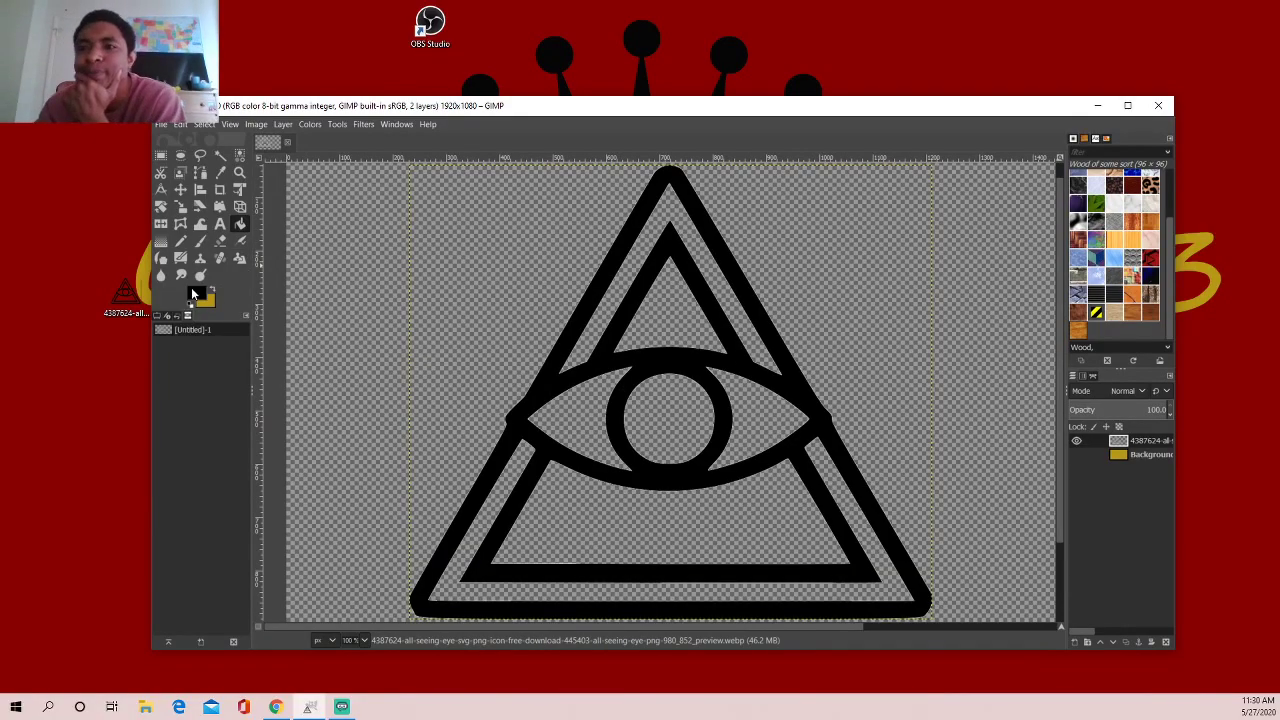
- Fill the upper and lower triangle bands bright red, undoing a stray outline fill
left_click(196, 292)
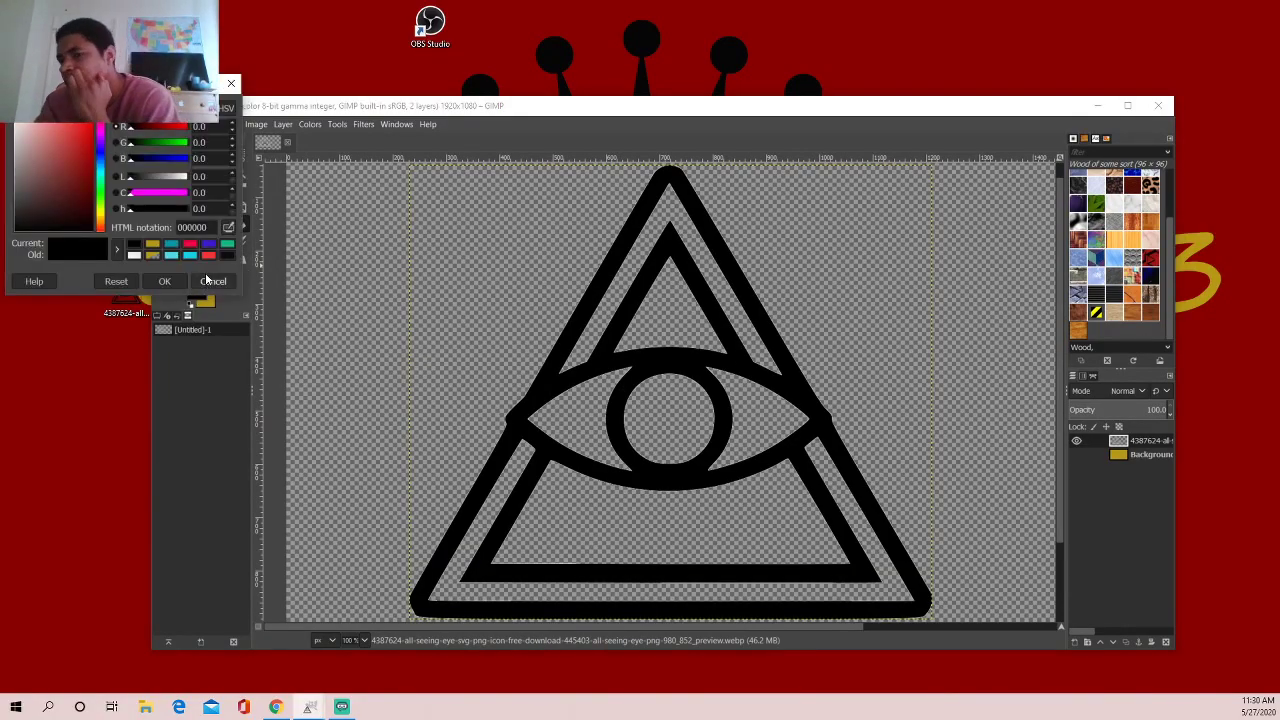
left_click(88, 128)
left_click(164, 281)
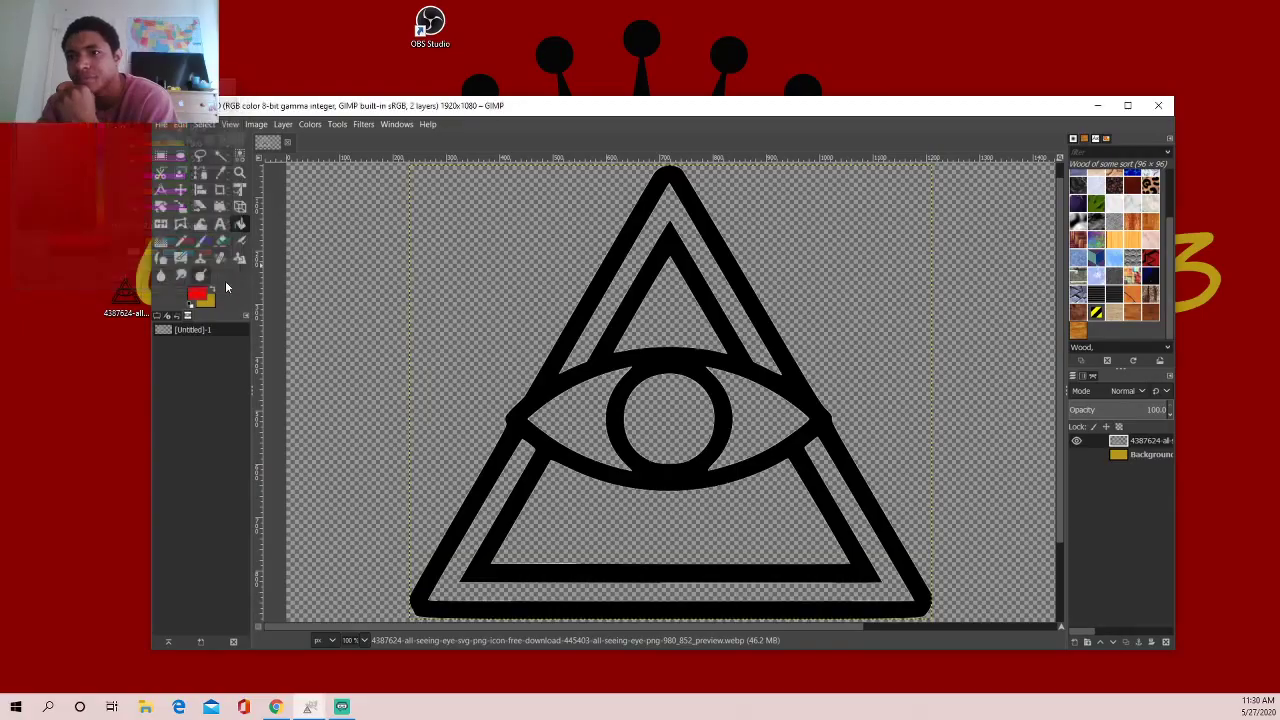
left_click(636, 244)
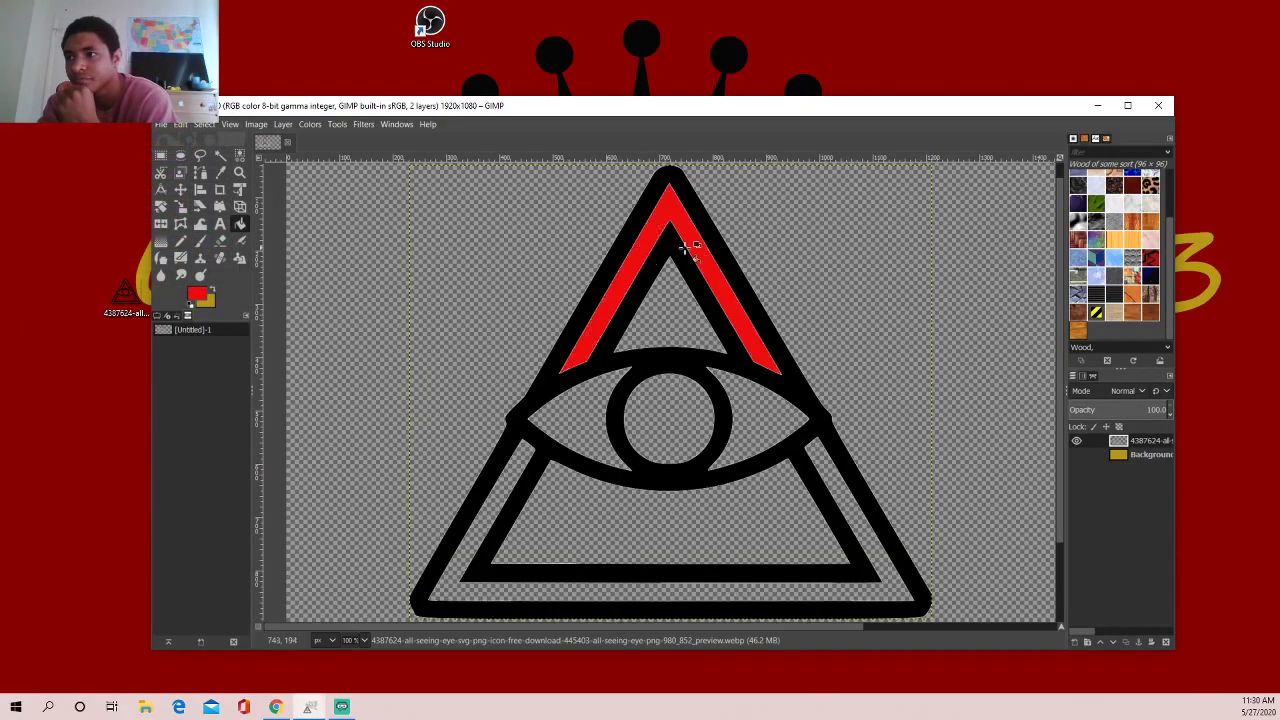
left_click(523, 479)
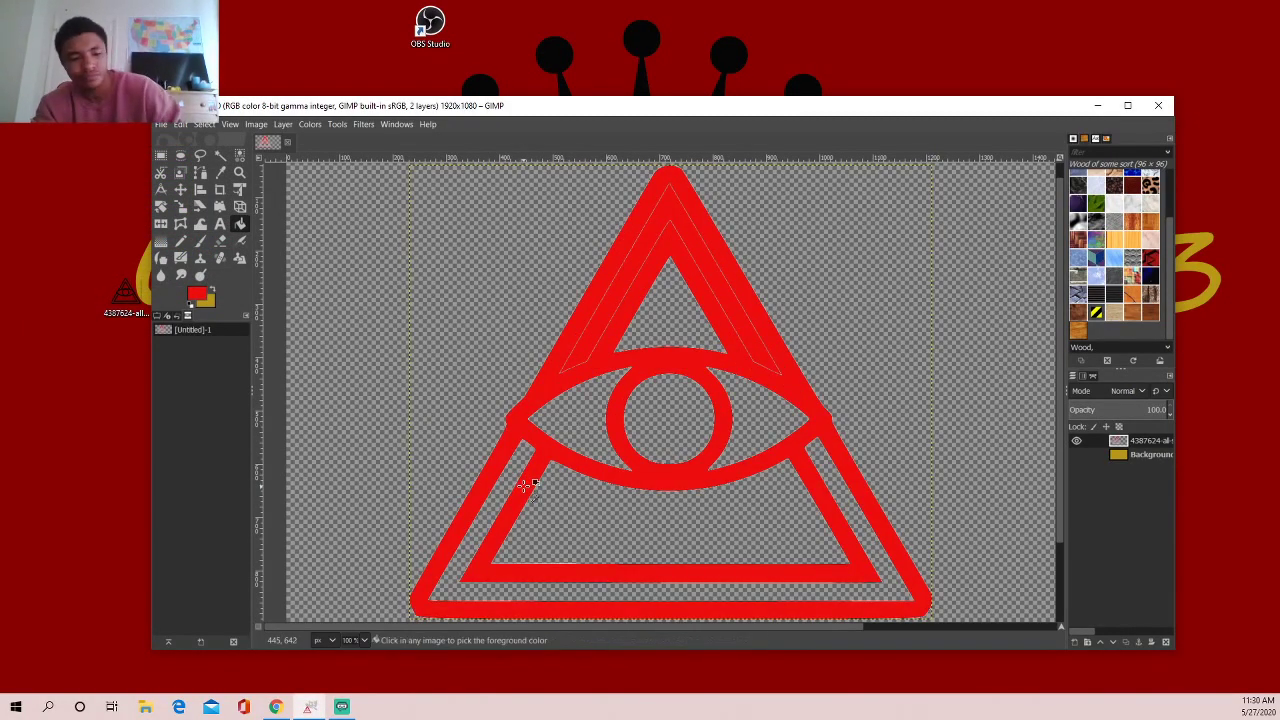
key("ctrl+z")
left_click(507, 487)
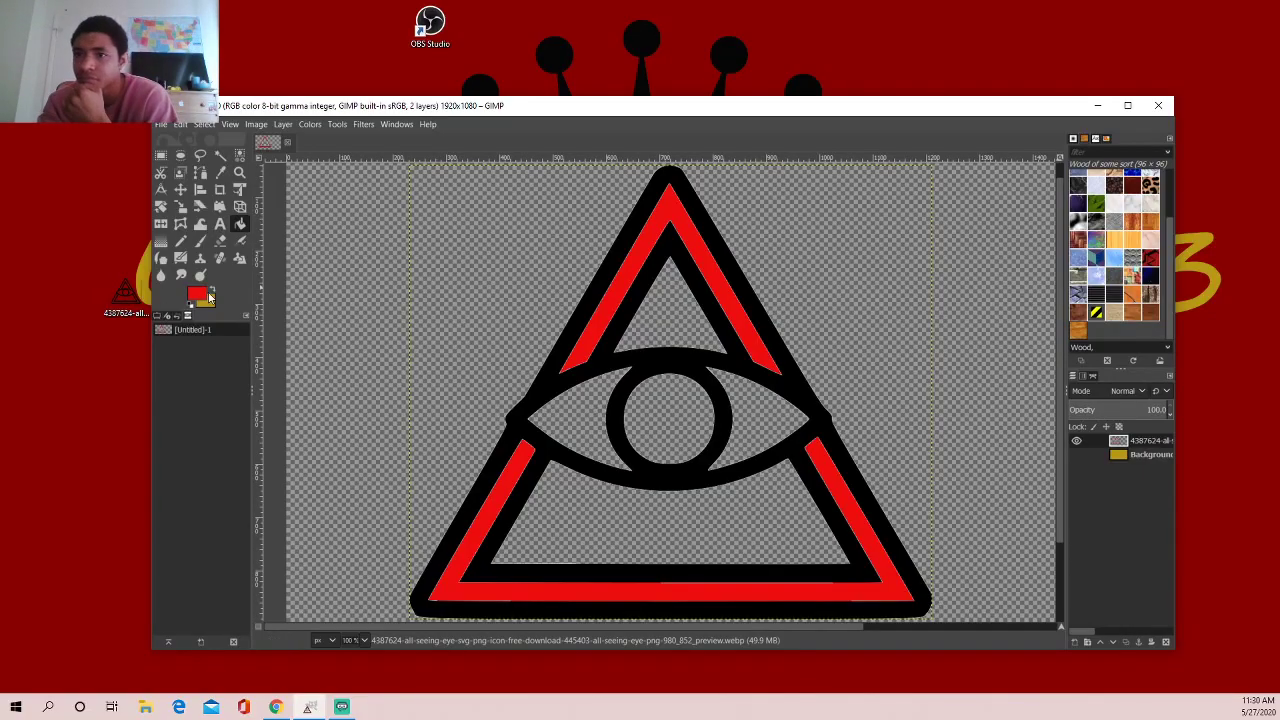
left_click(192, 296)
- Fill the eye's round iris teal from the recent colours
left_click(210, 257)
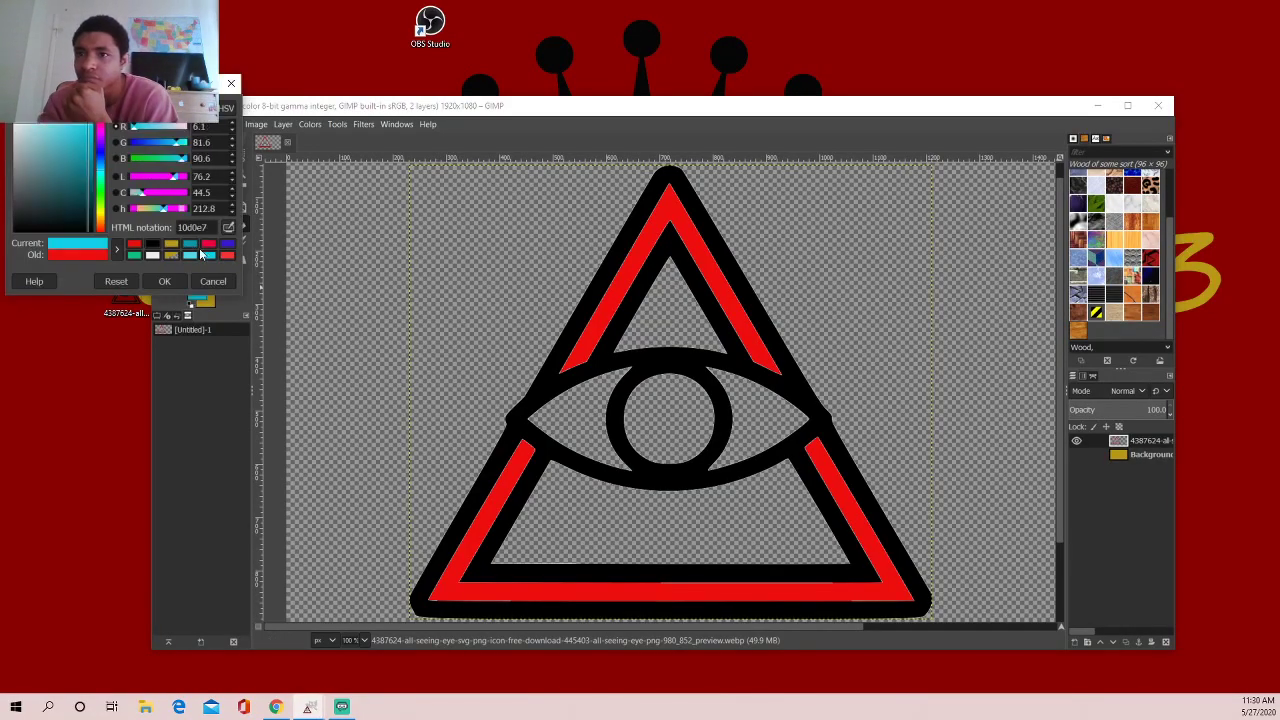
left_click(192, 257)
left_click(668, 418)
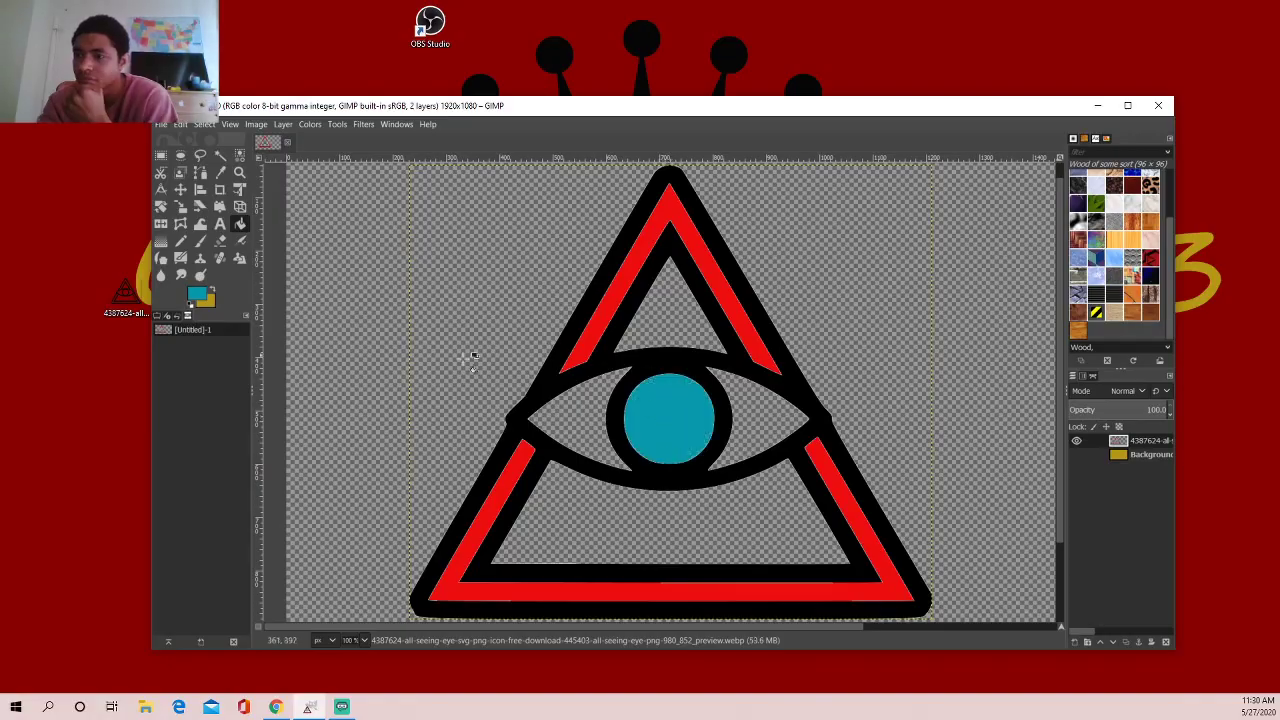
- Fill the eye's left and right white areas and the iris near-black
left_click(197, 293)
left_click(74, 221)
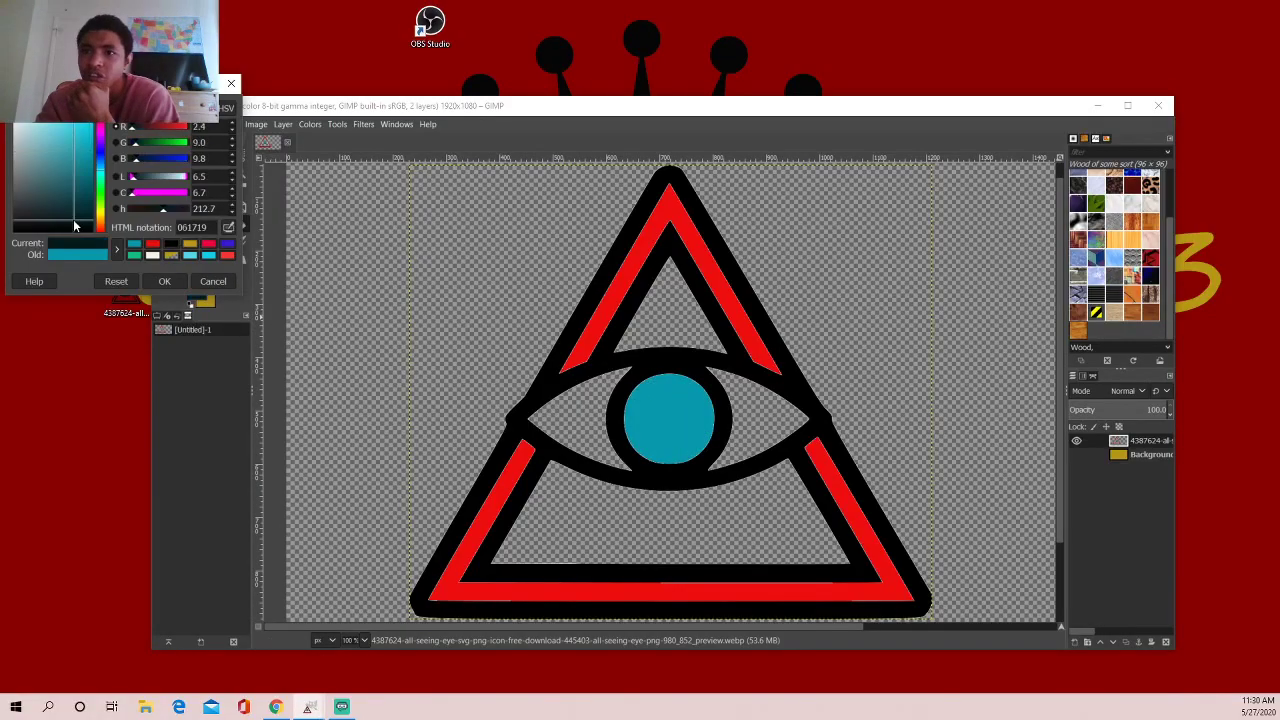
left_click(164, 283)
left_click(585, 414)
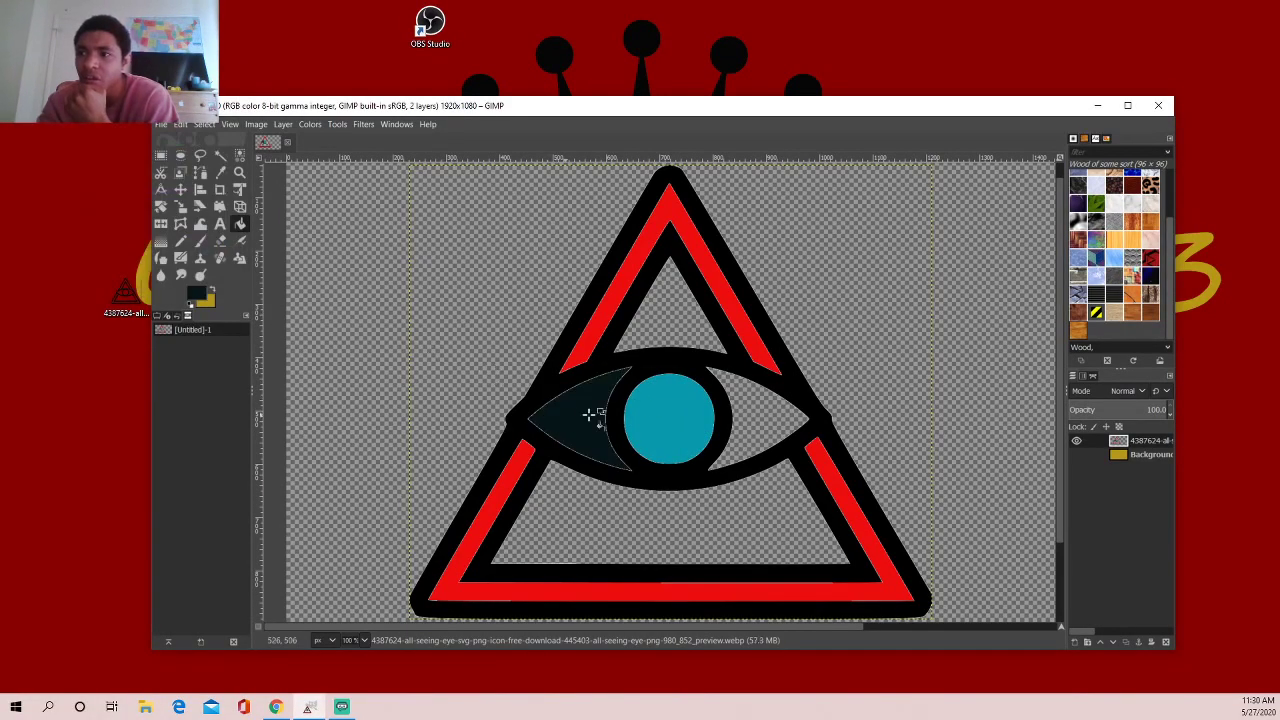
left_click(766, 417)
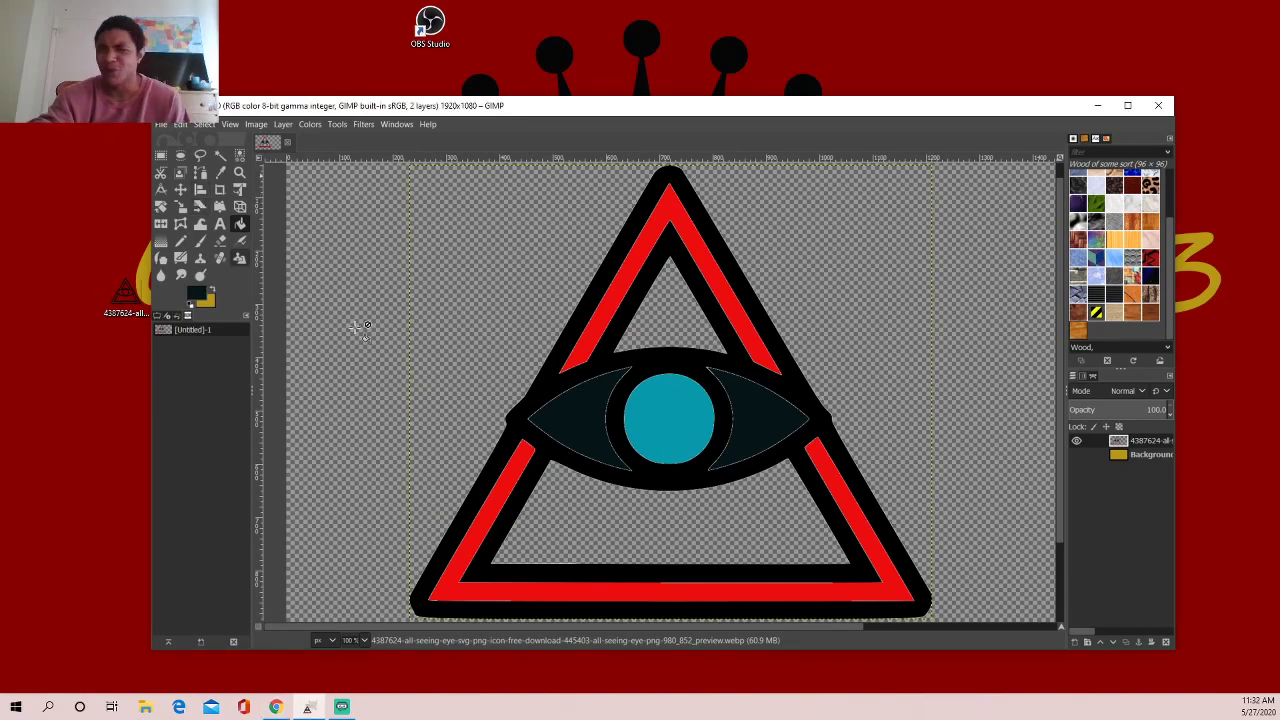
left_click(641, 419)
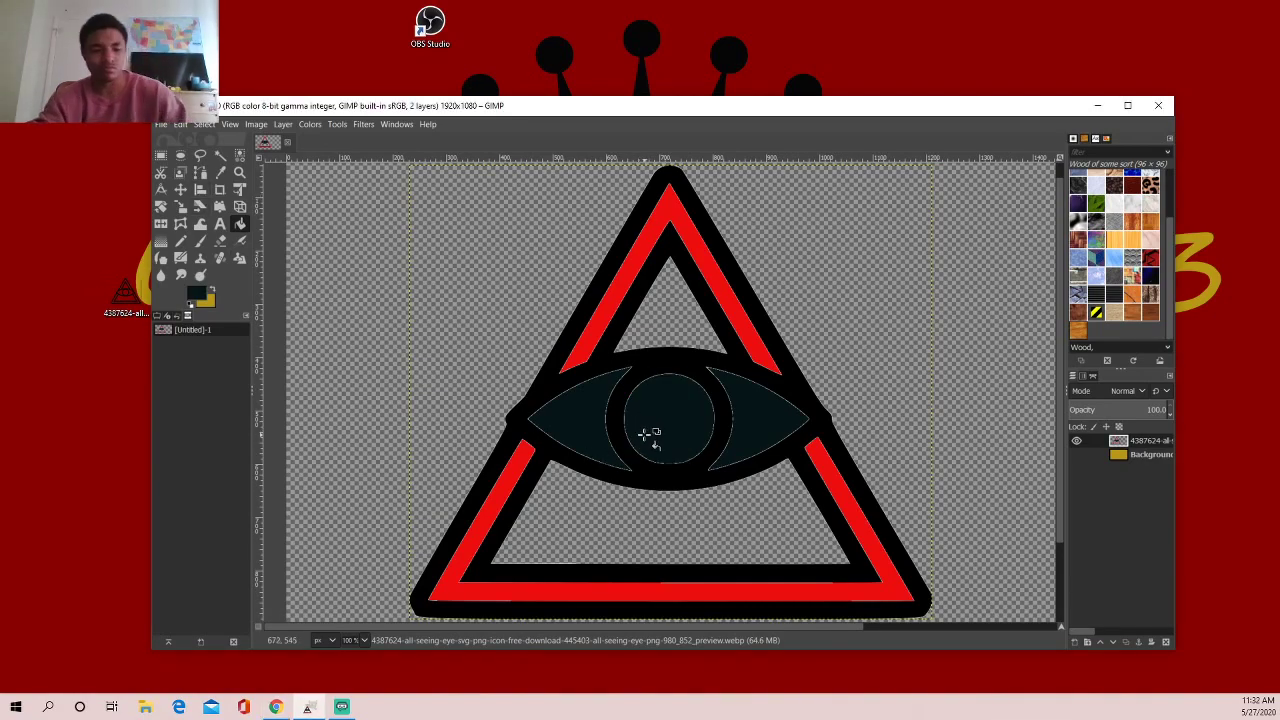
- Undo the dark iris fill and draw a circular ellipse selection around the iris ring
key("ctrl+z")
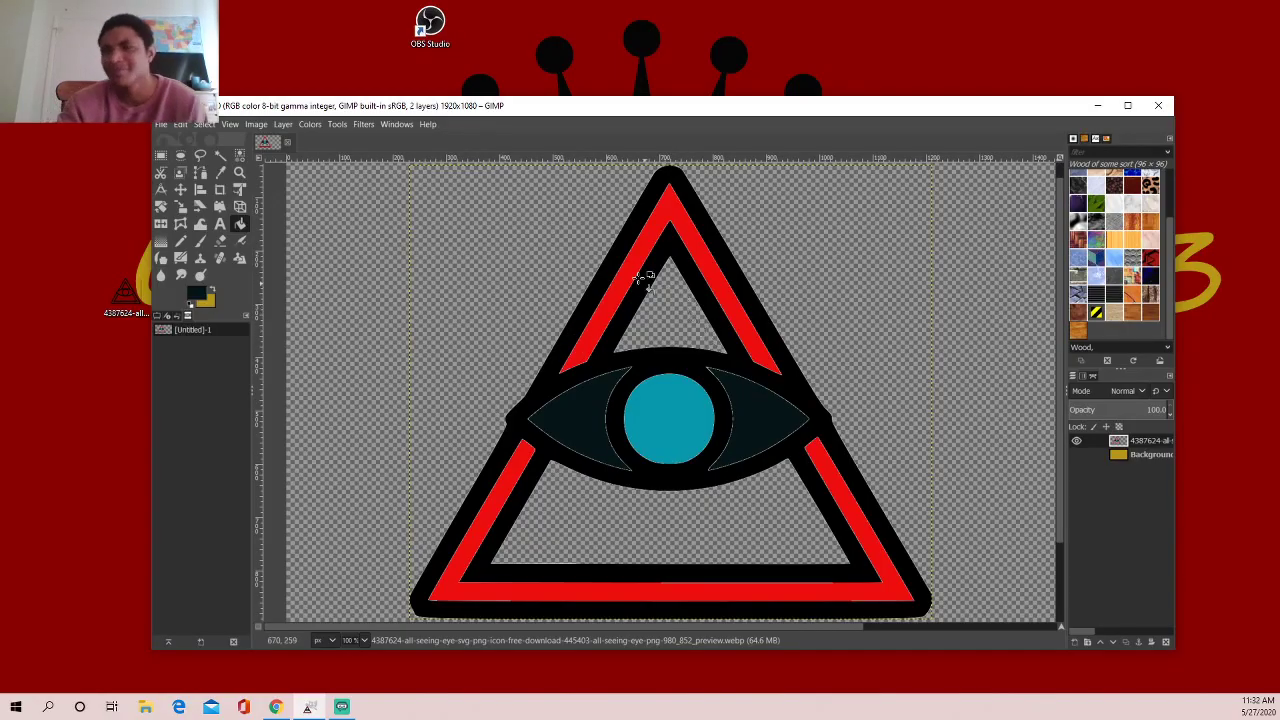
left_click(180, 155)
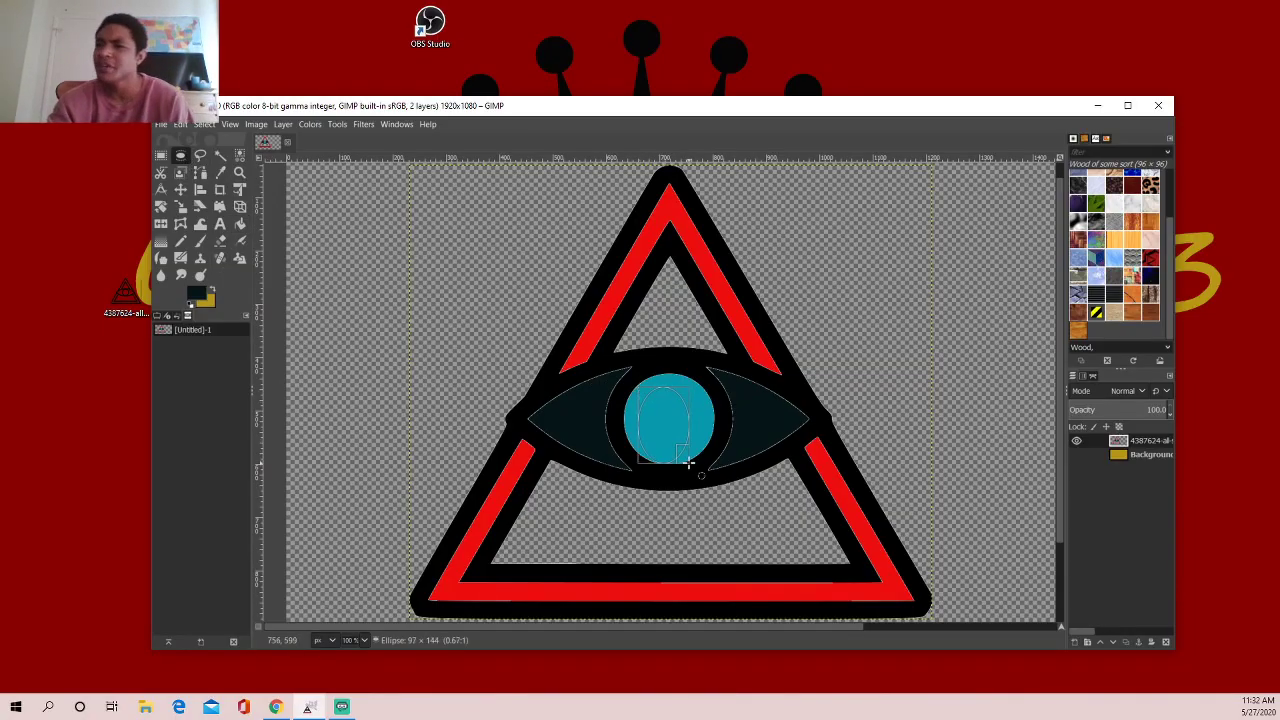
mouse_move(637, 387)
left_mouse_down()
mouse_move(766, 465)
mouse_move(680, 467)
left_mouse_up()
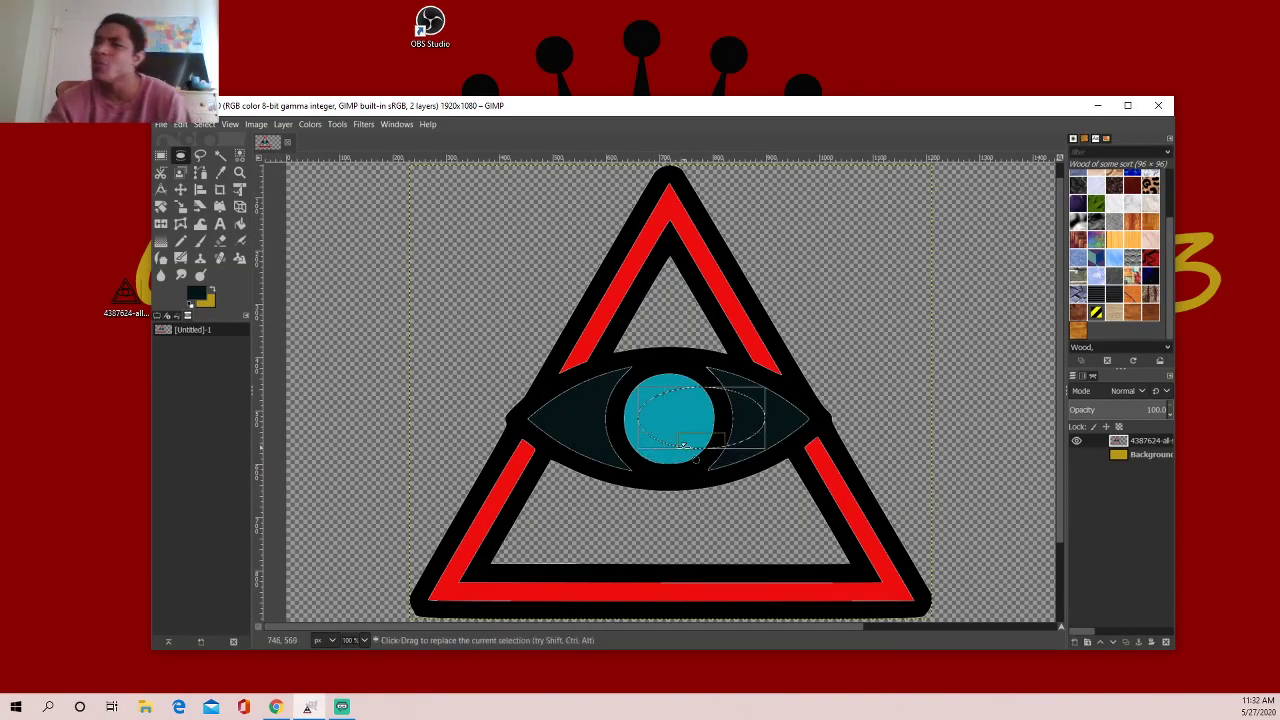
left_click_drag(739, 434, 641, 425)
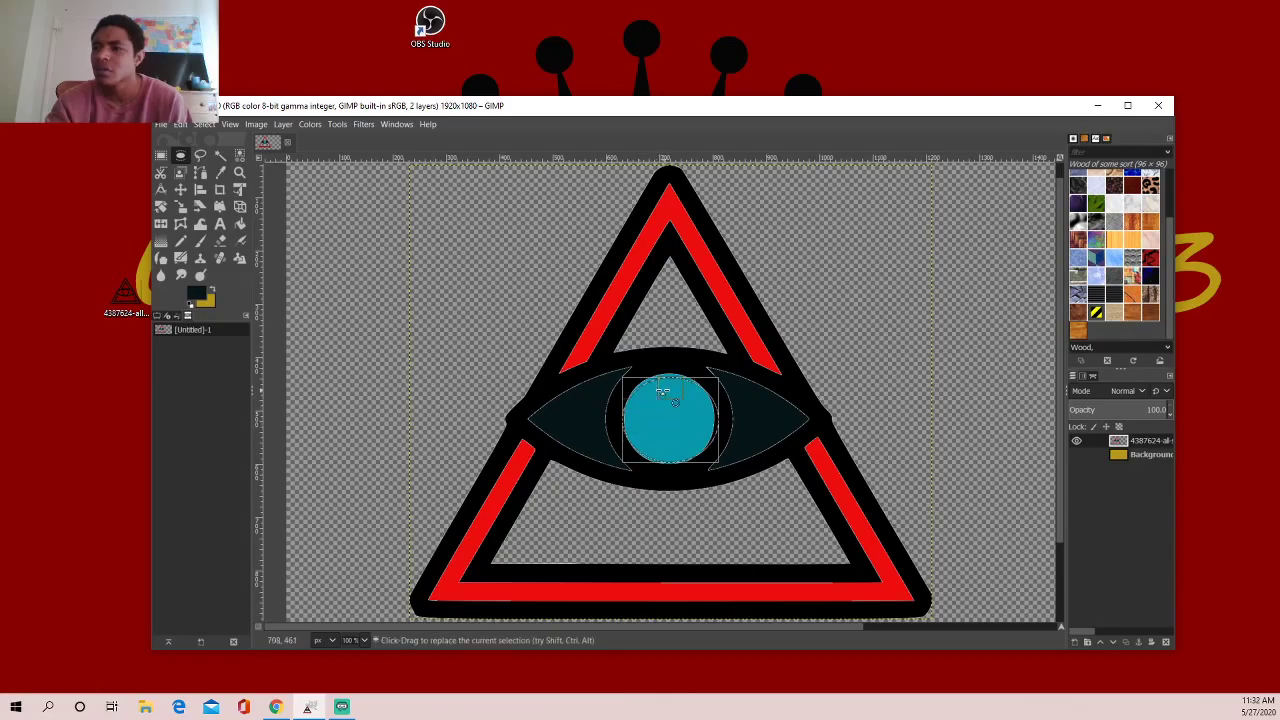
left_click_drag(665, 390, 665, 383)
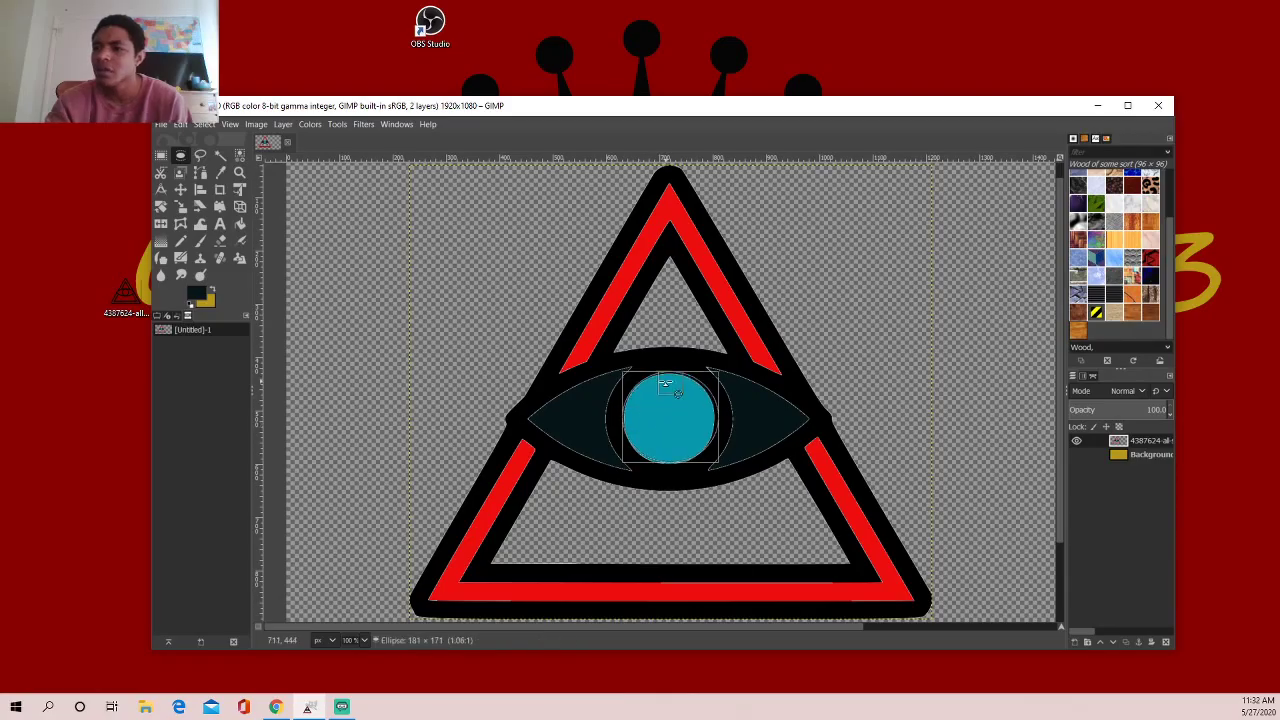
left_click(658, 450)
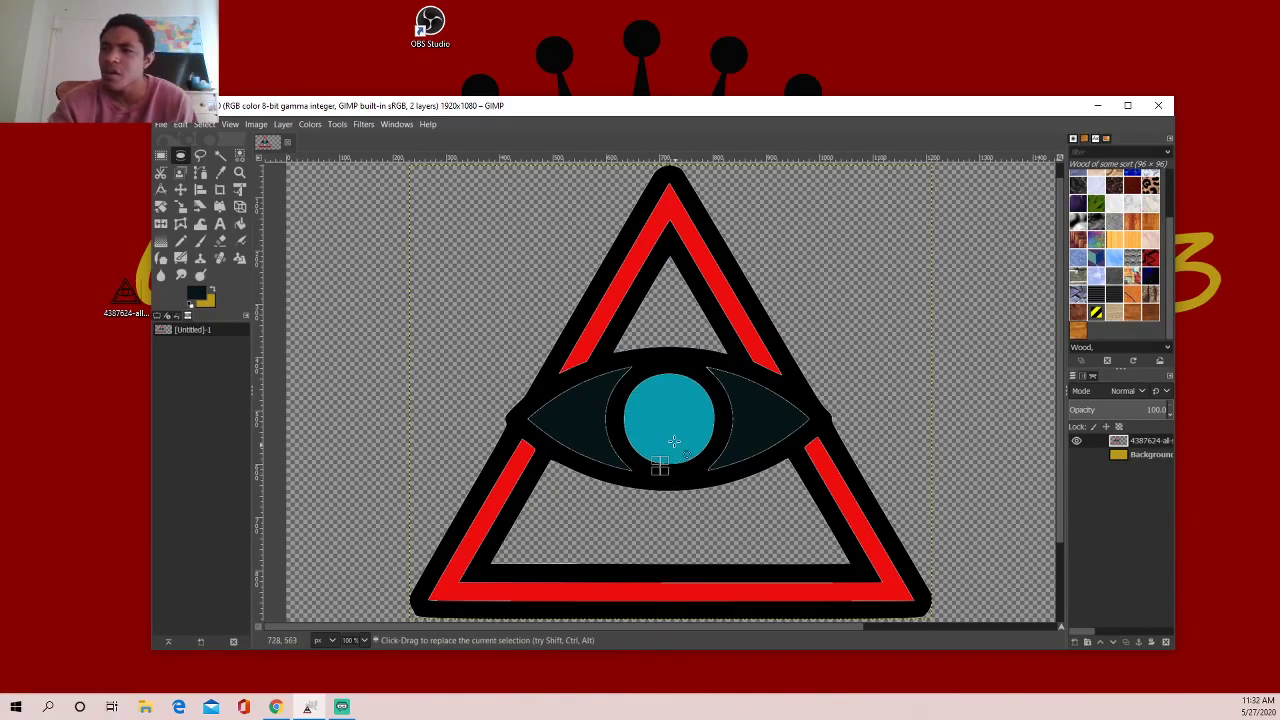
left_click_drag(627, 366, 724, 468)
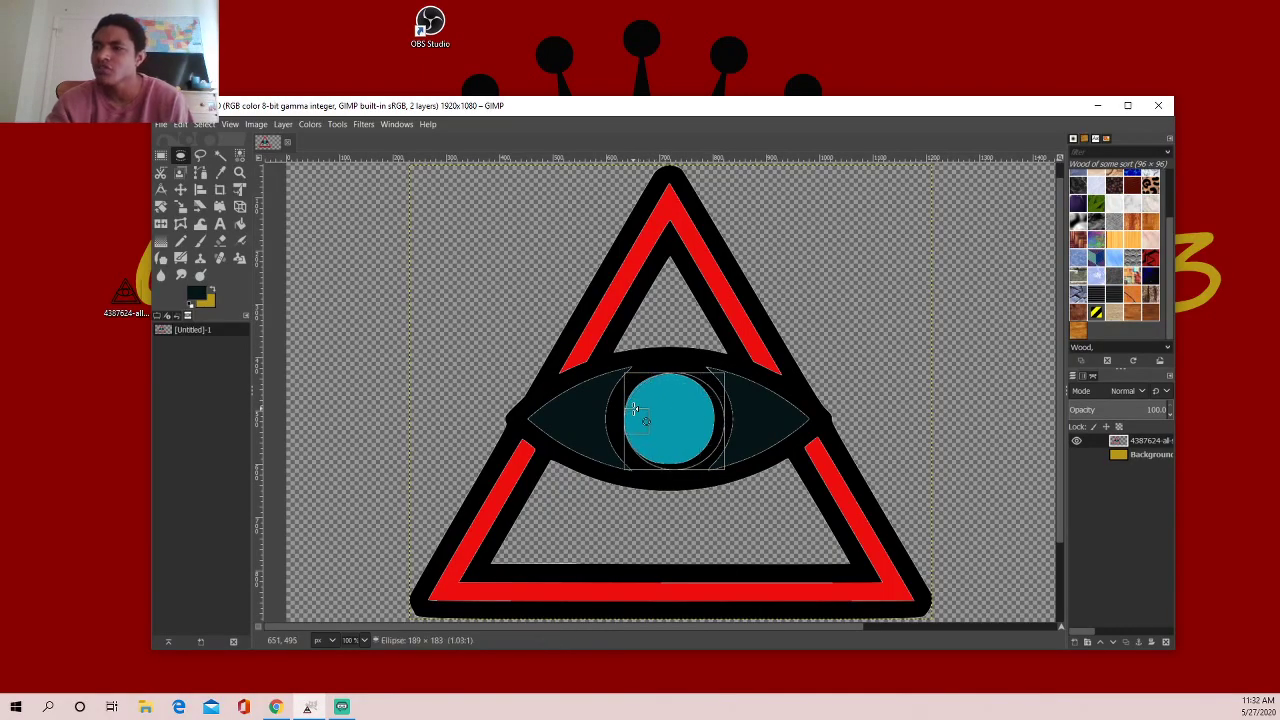
left_click_drag(641, 416, 630, 405)
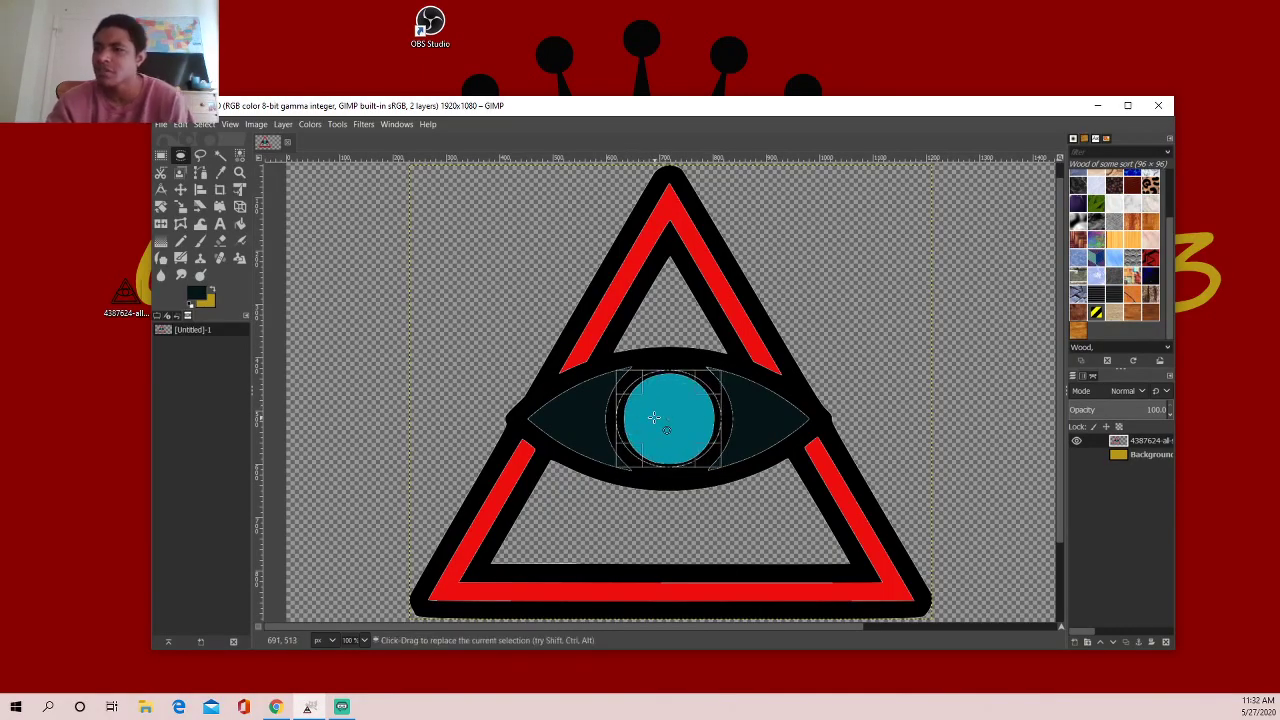
left_click(655, 406)
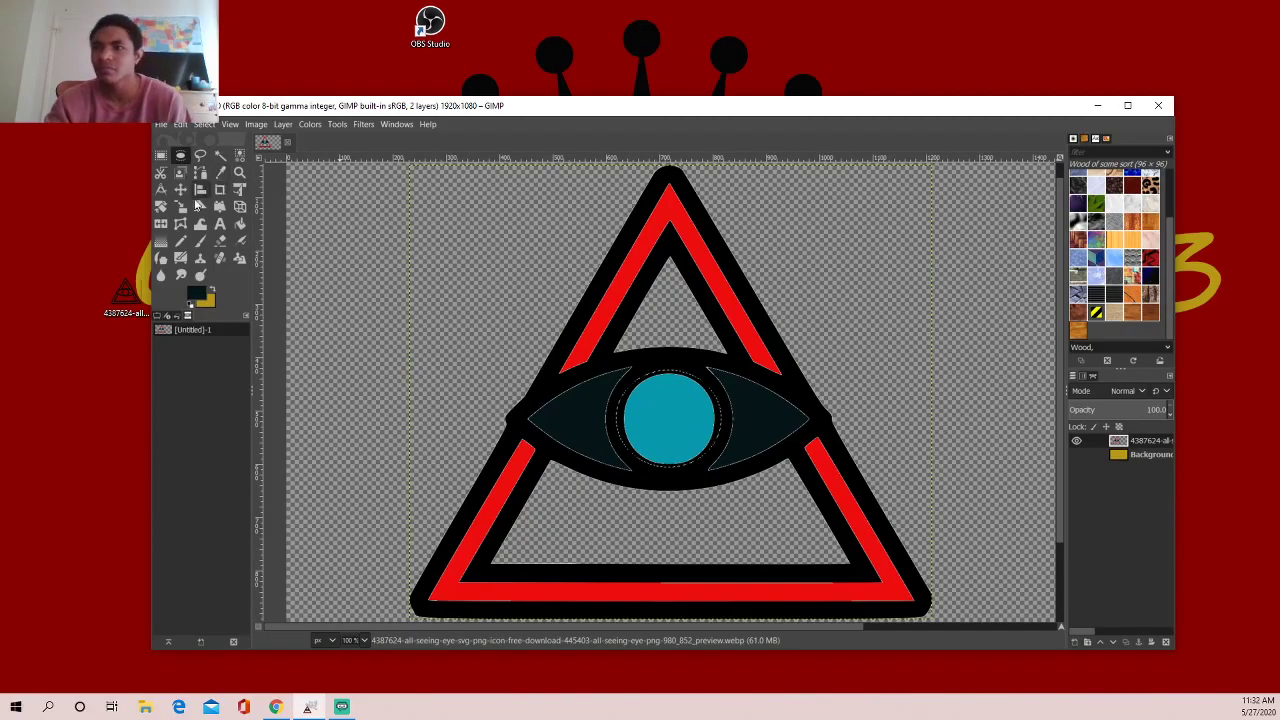
left_click(220, 224)
left_click(628, 398)
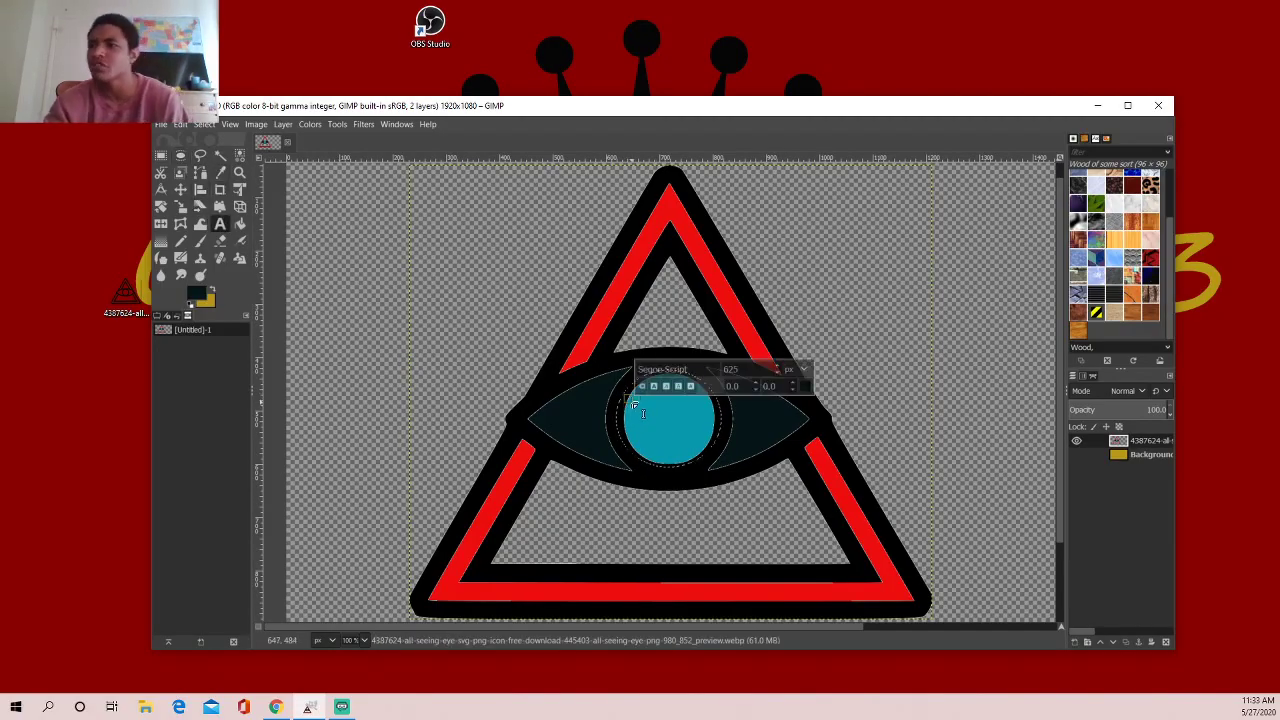
type("ob")
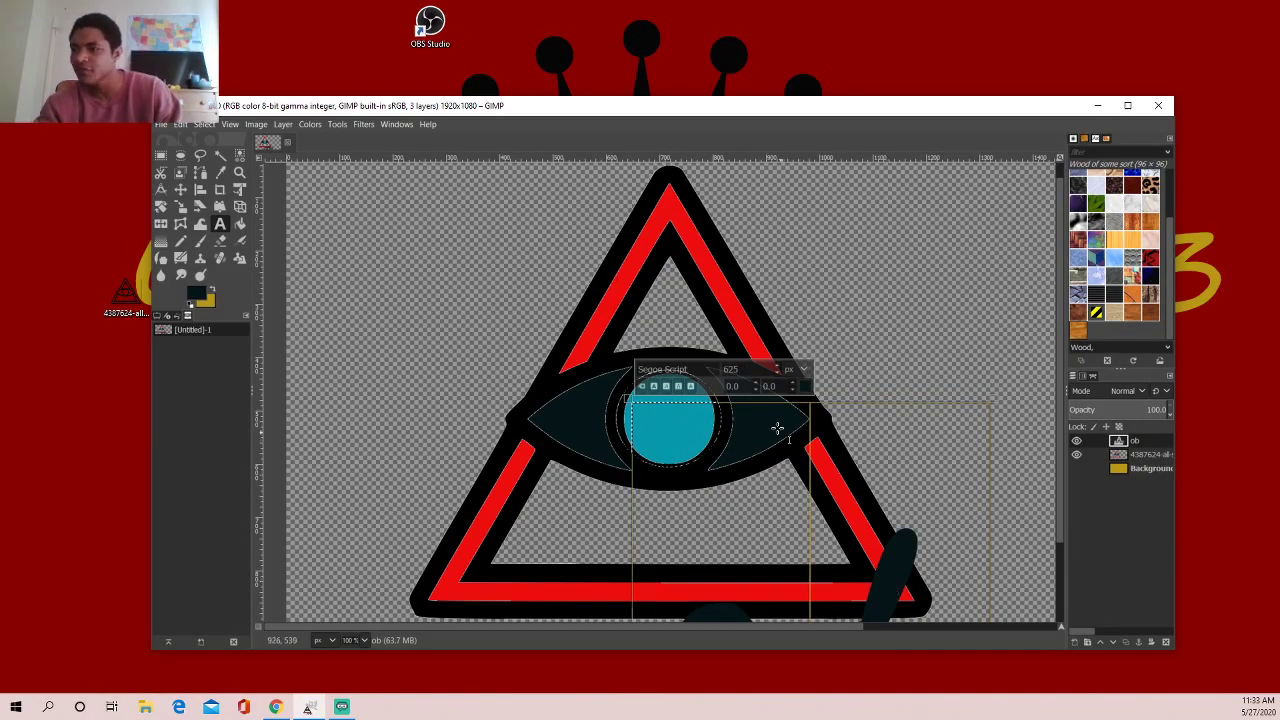
type("3")
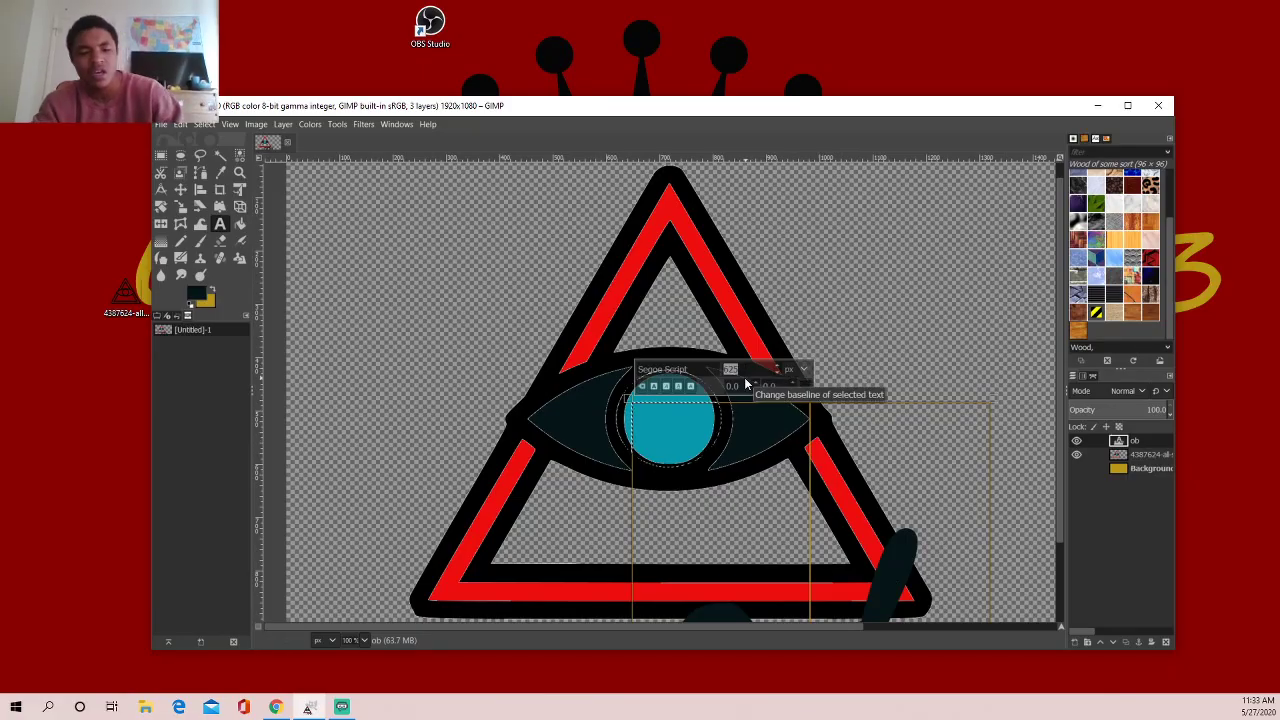
left_click(873, 566)
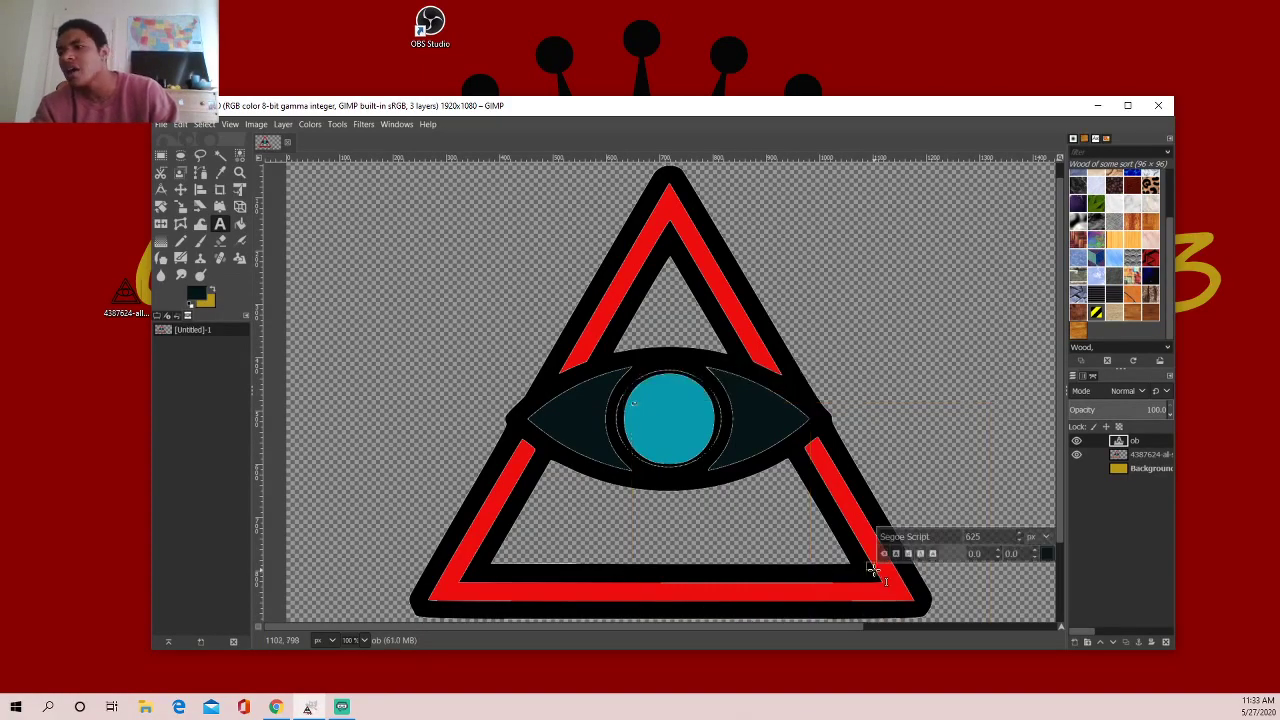
left_click(689, 414)
left_click(635, 408)
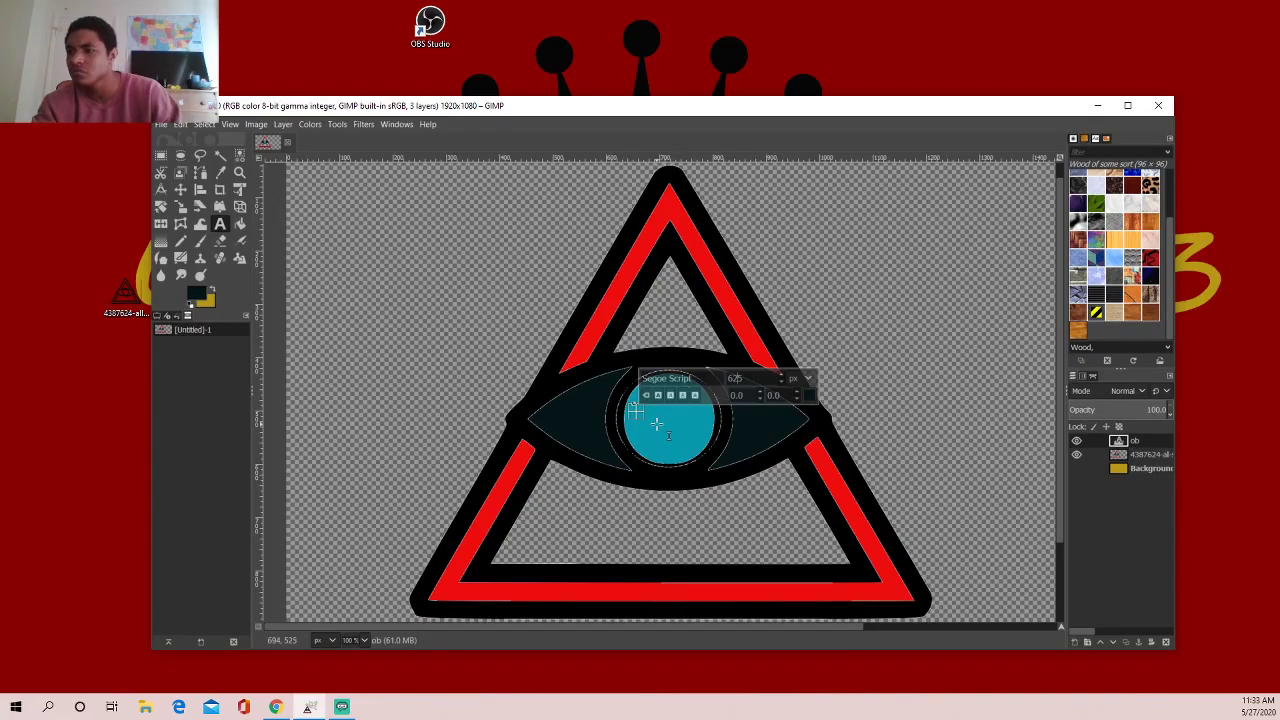
left_click(630, 402)
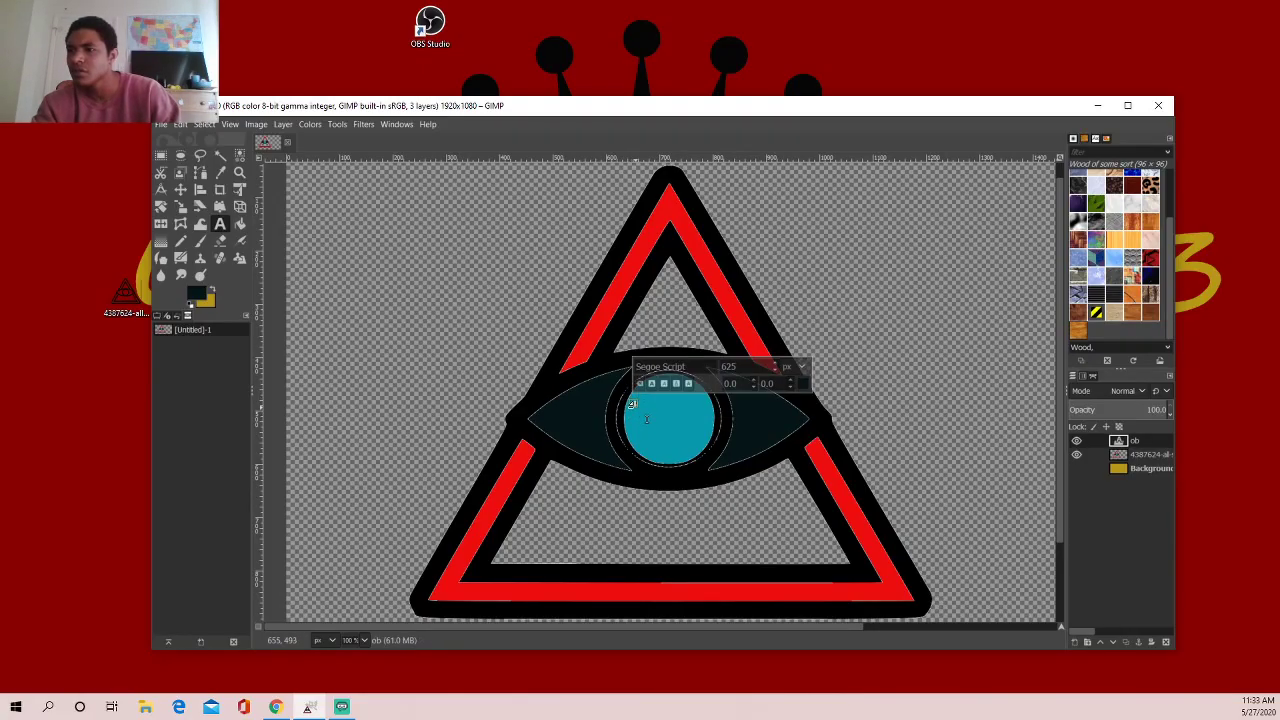
left_click_drag(632, 404, 713, 450)
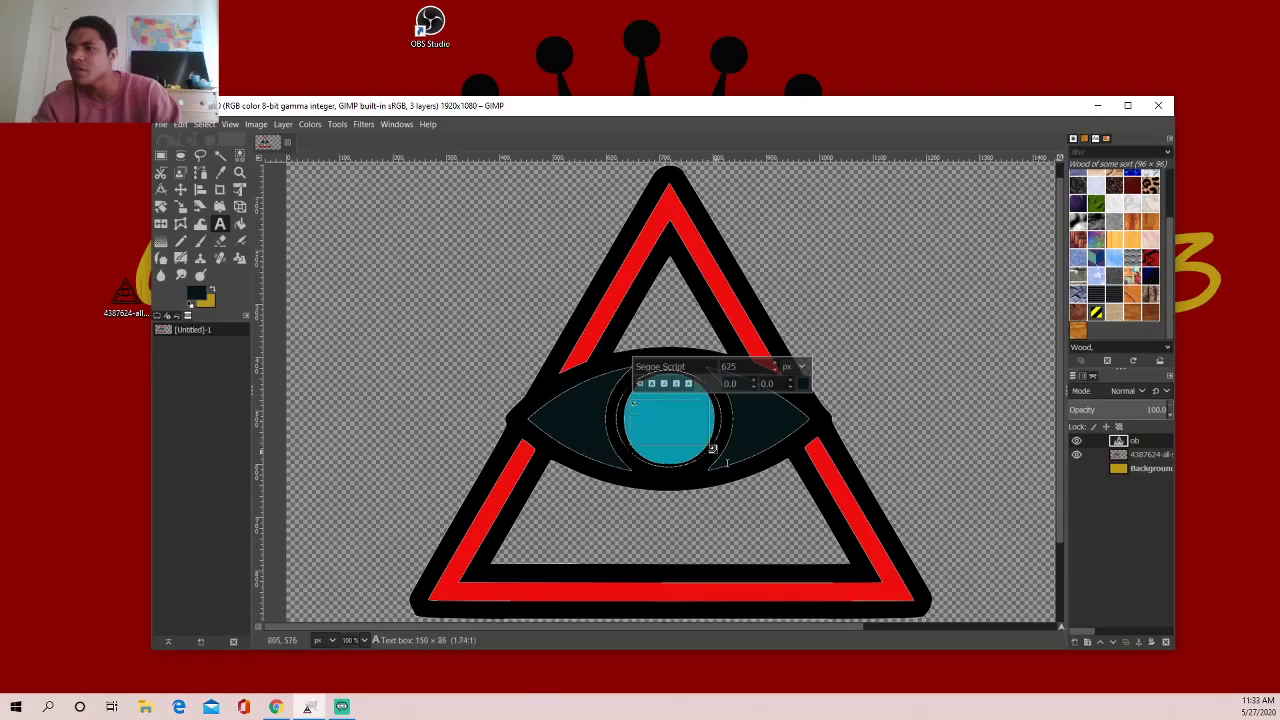
left_click(200, 155)
left_click(631, 377)
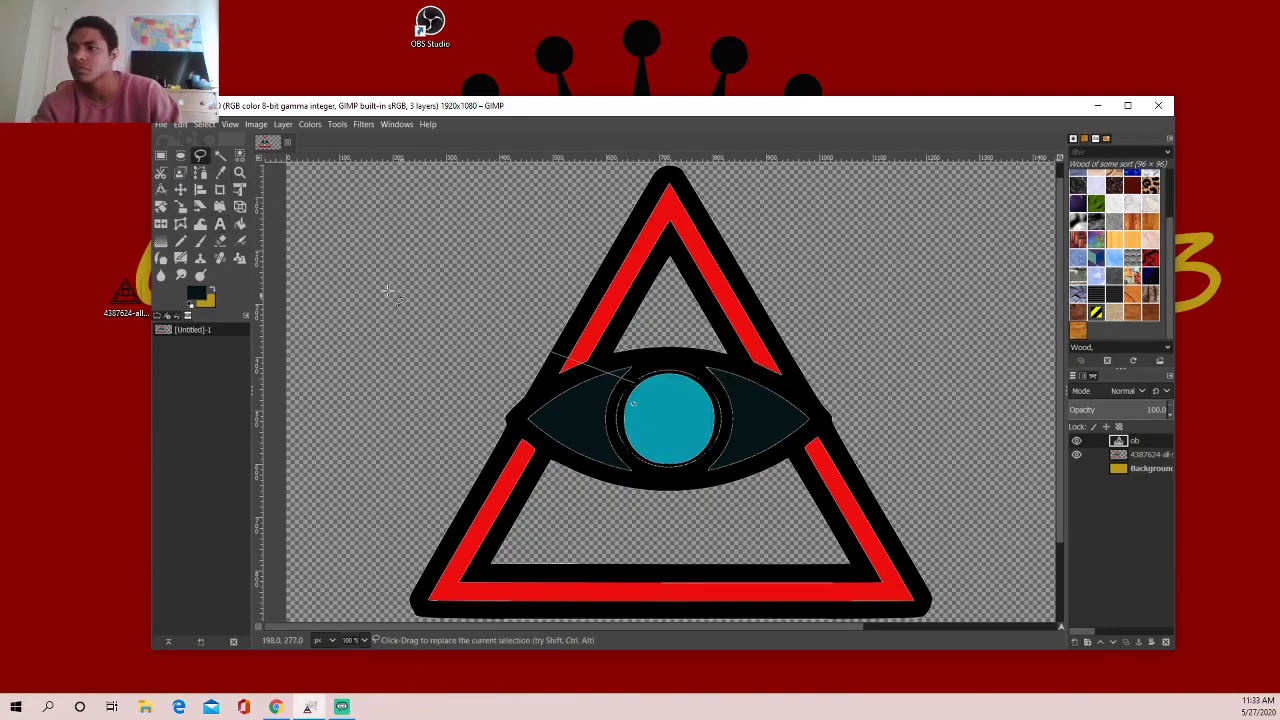
- Ellipse-select the iris and place a Segoe Script text box at size 33 on it
key("e")
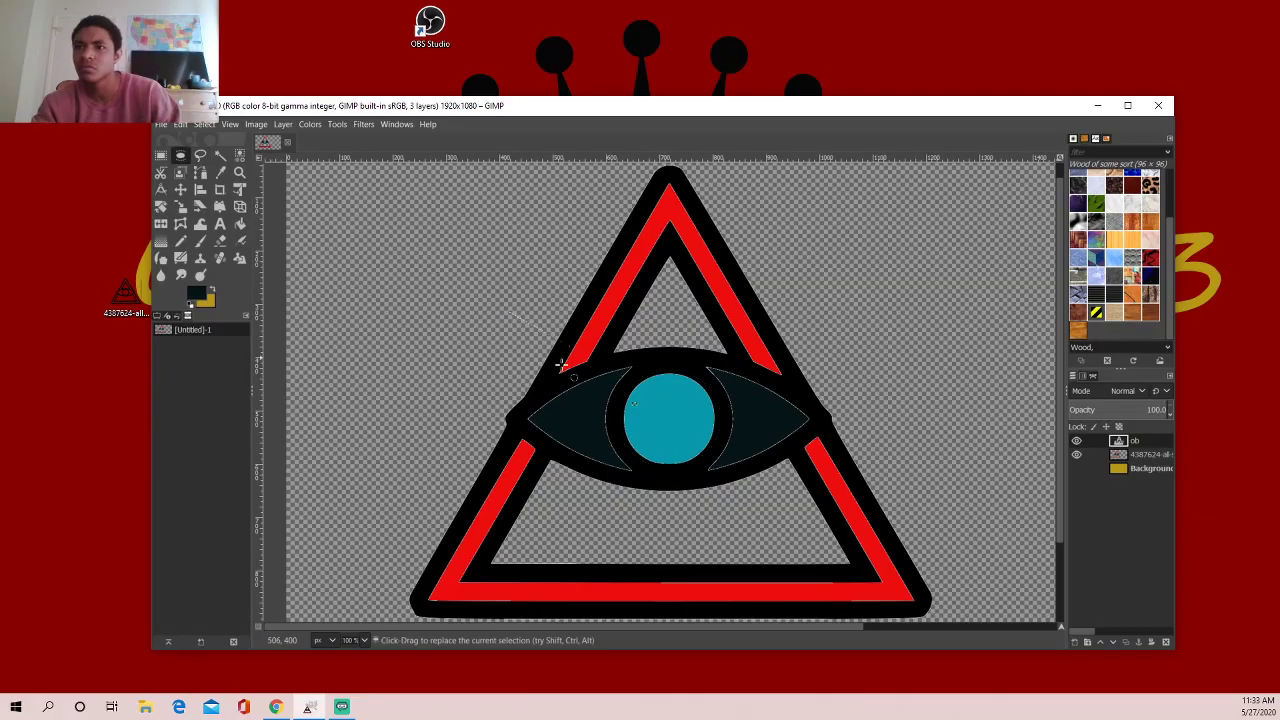
left_click_drag(631, 379, 753, 470)
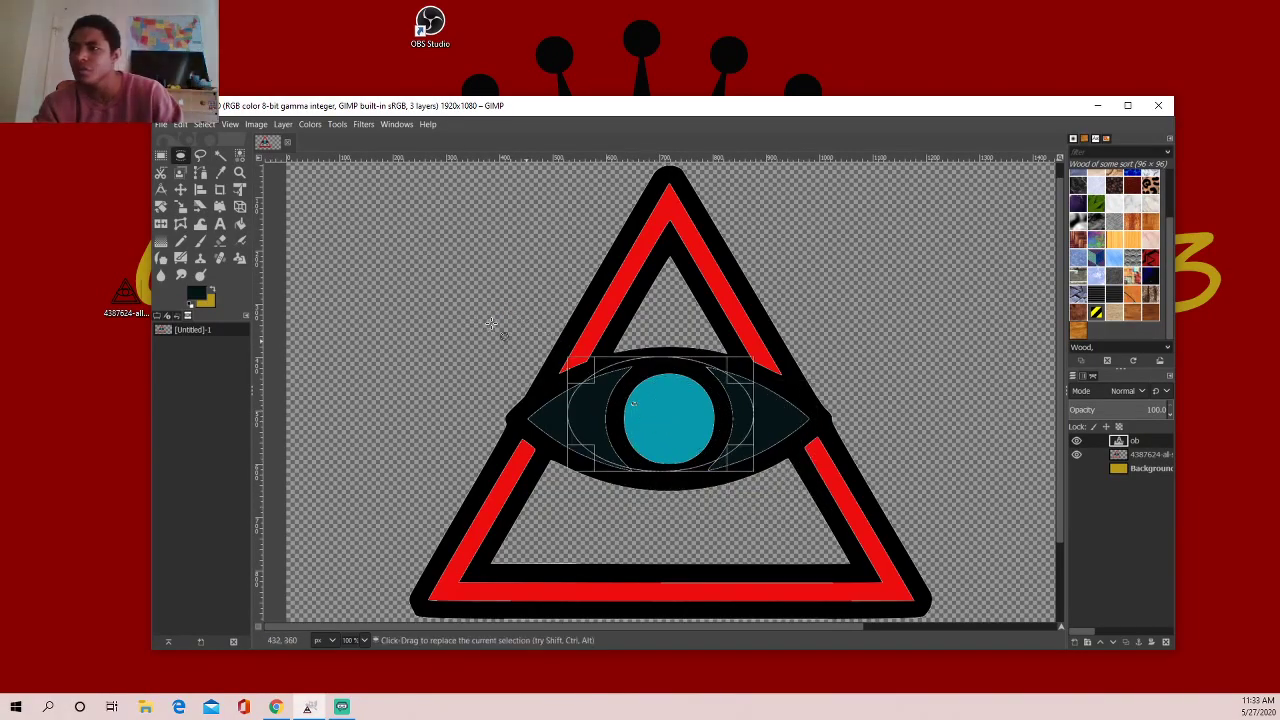
left_click(220, 223)
left_click(608, 402)
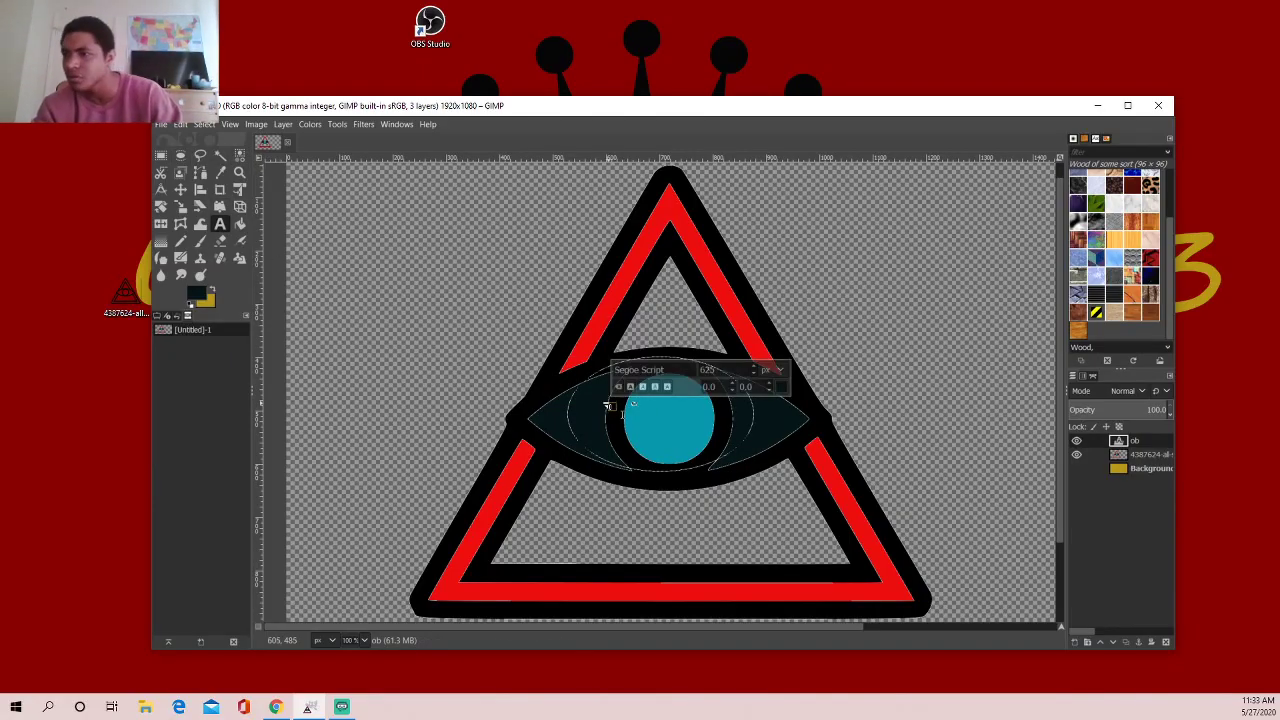
left_click(707, 369)
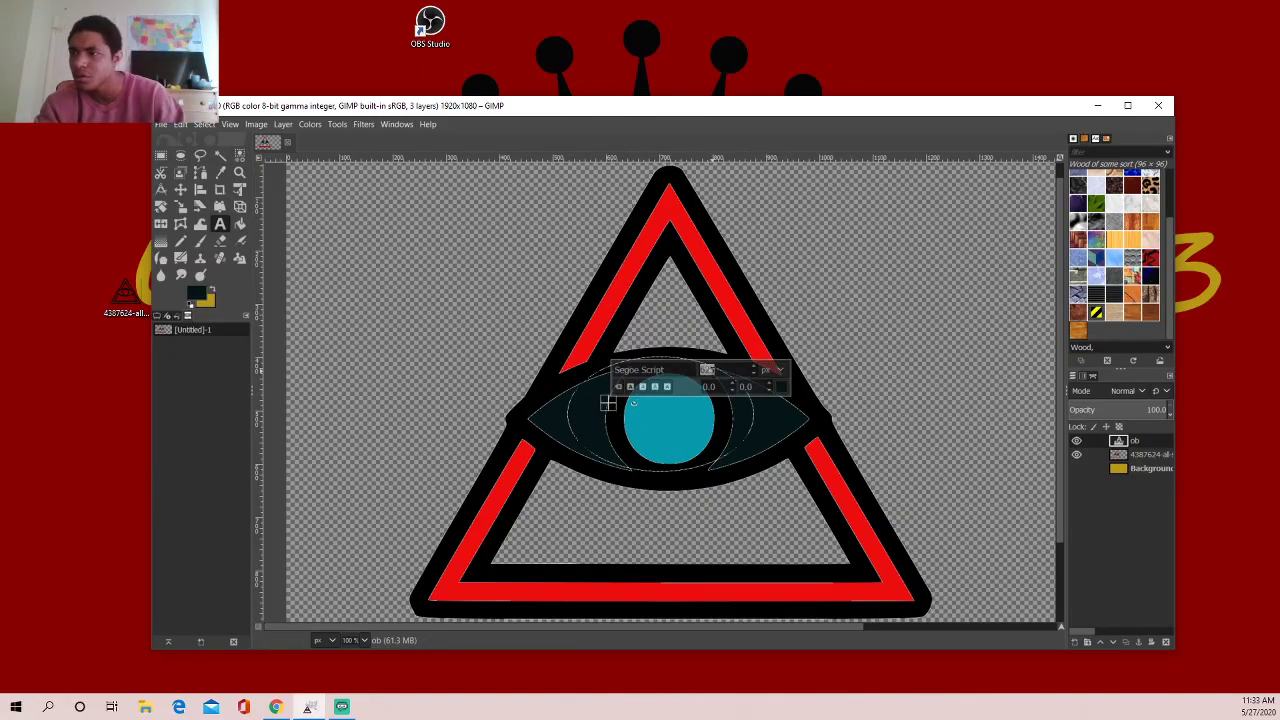
type("3")
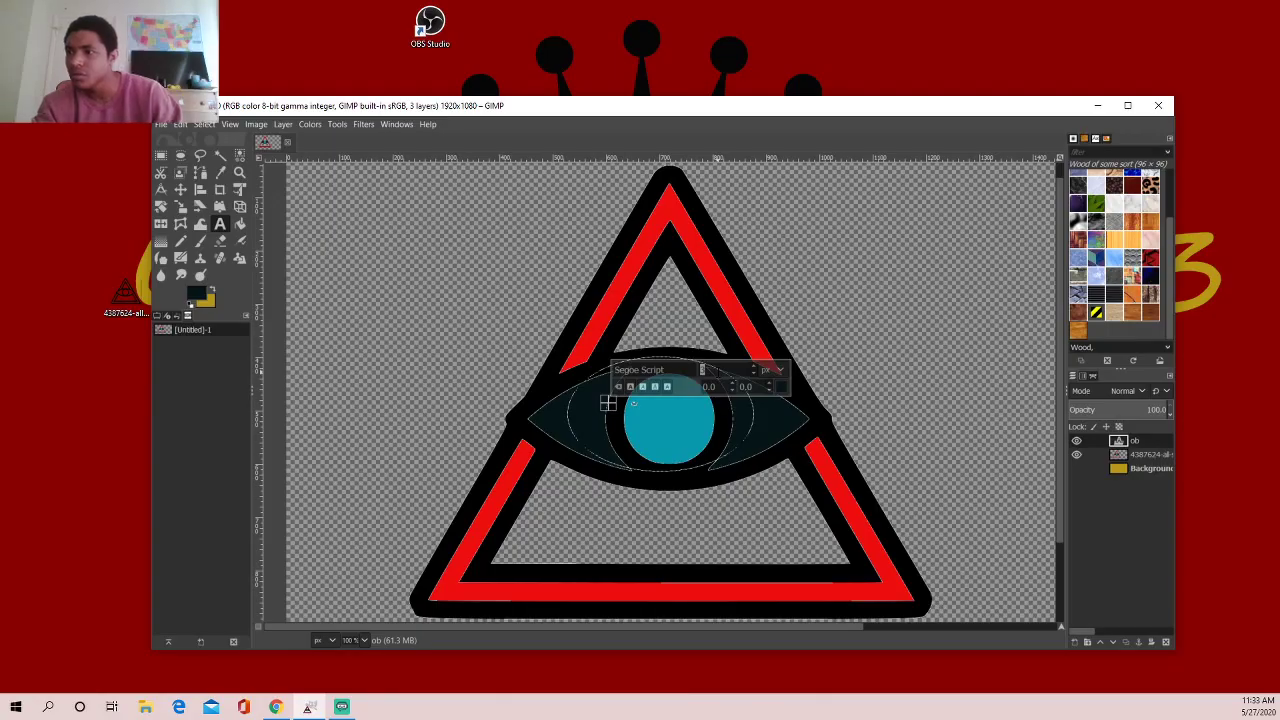
type("3")
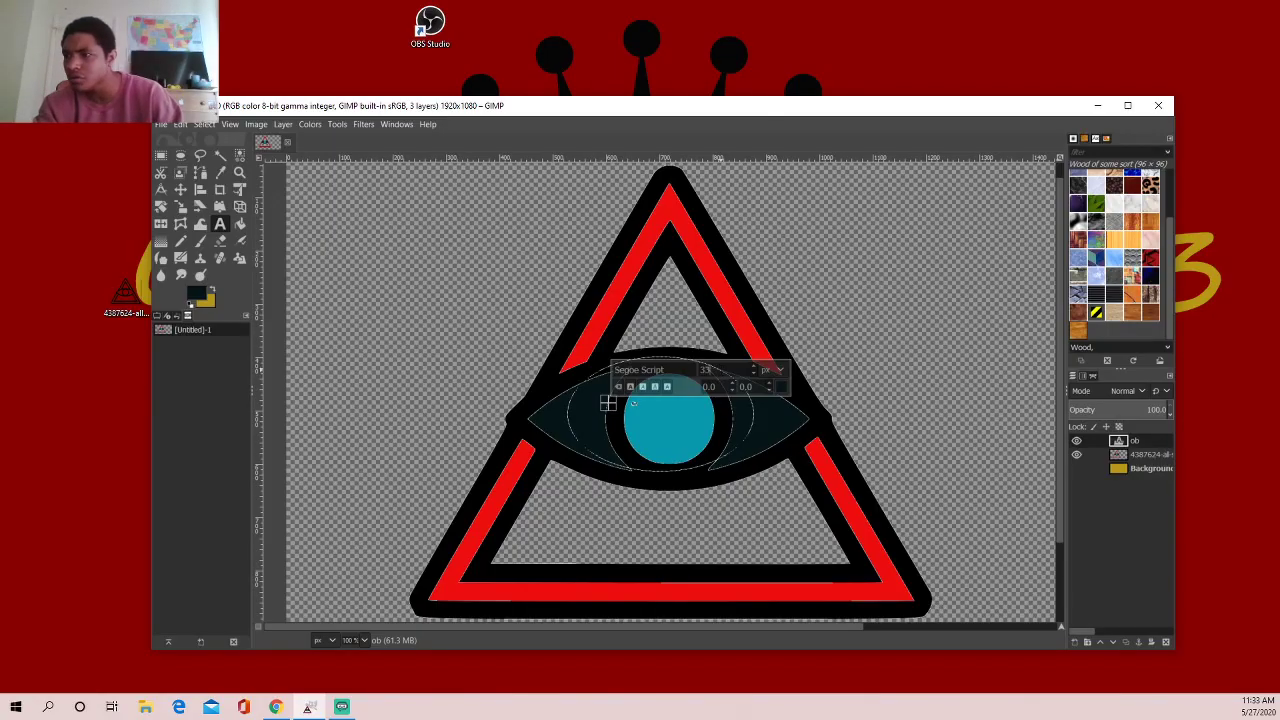
left_click_drag(608, 403, 672, 424)
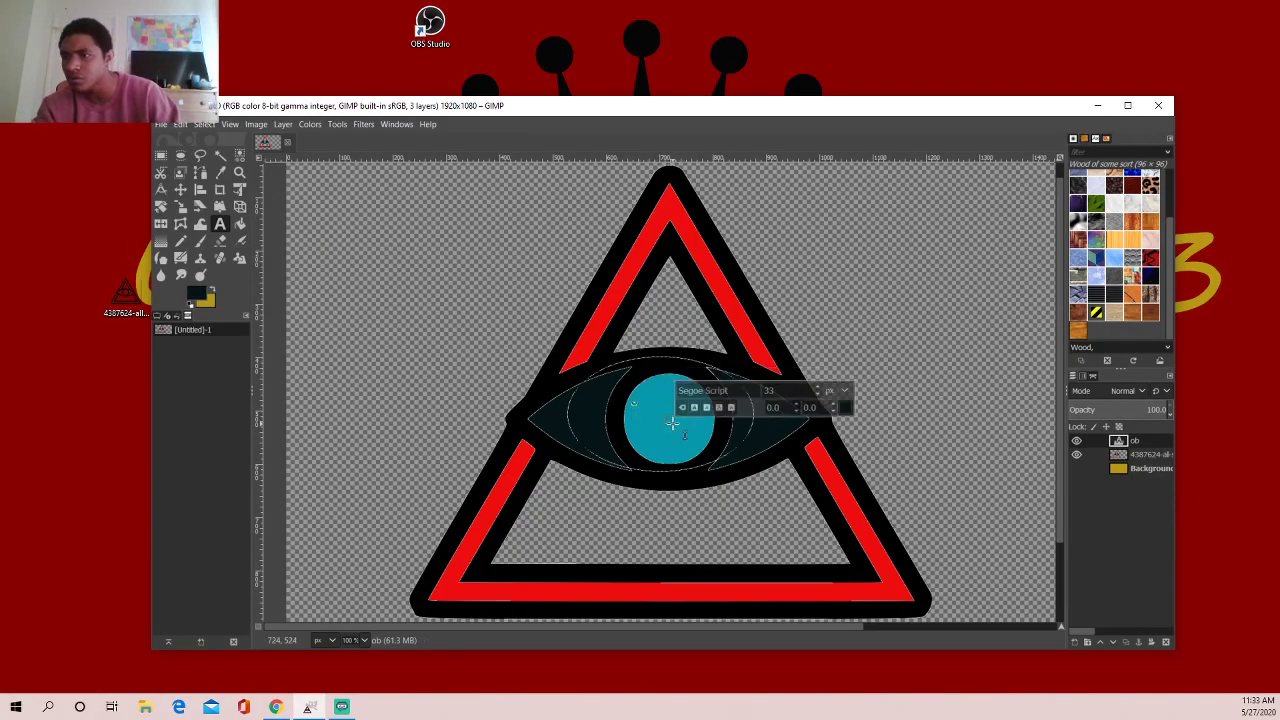
left_click(657, 413)
type("p")
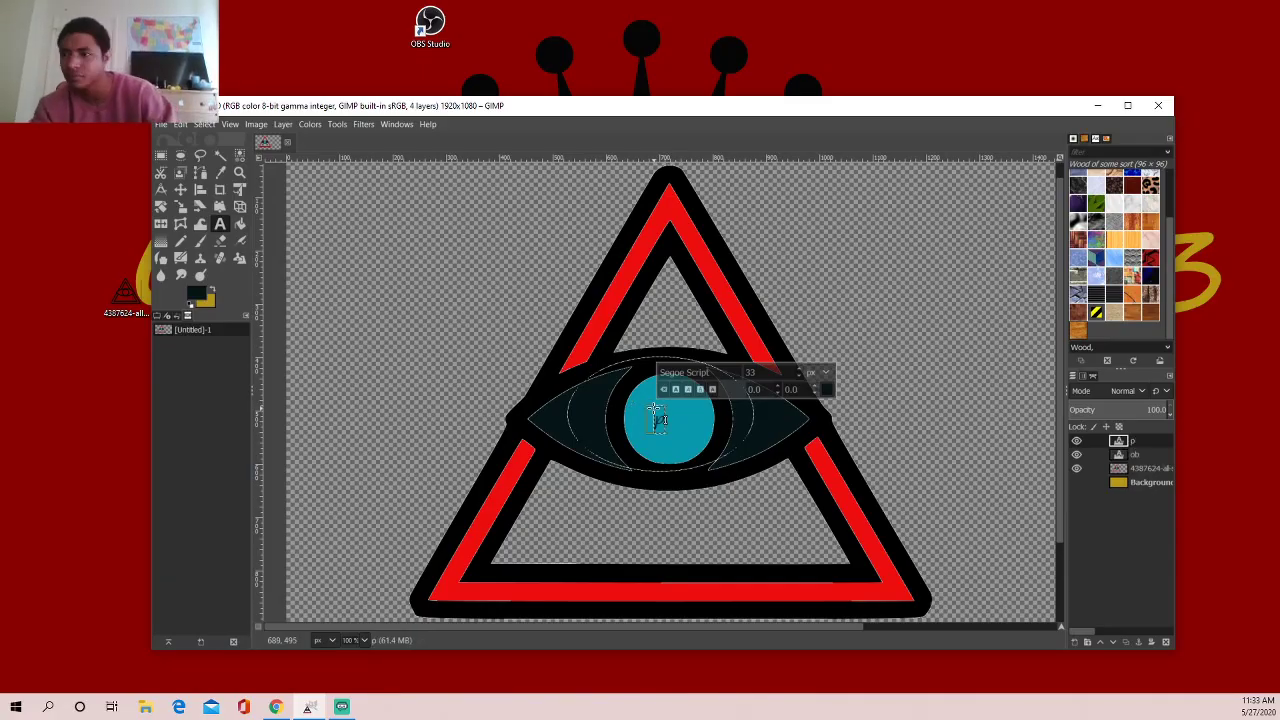
- Type the username text and fit the text box, setting part of it to size 25
left_click(752, 372)
type("625")
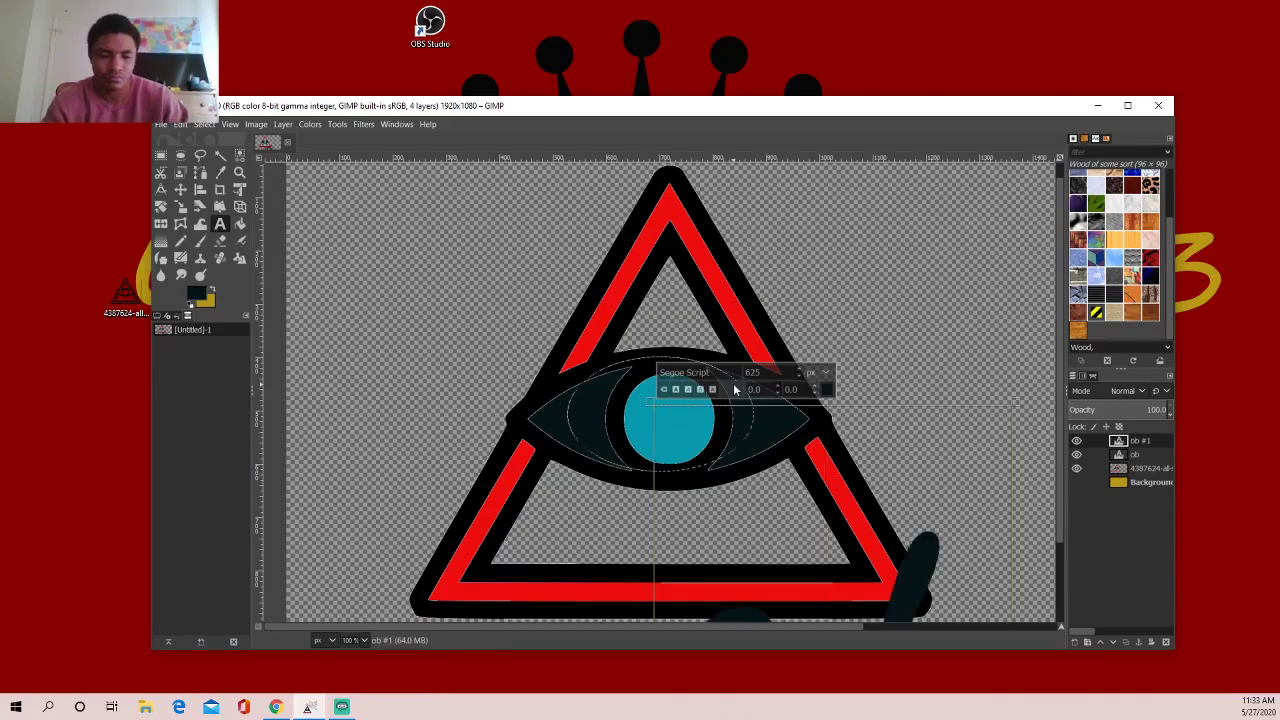
type("ing")
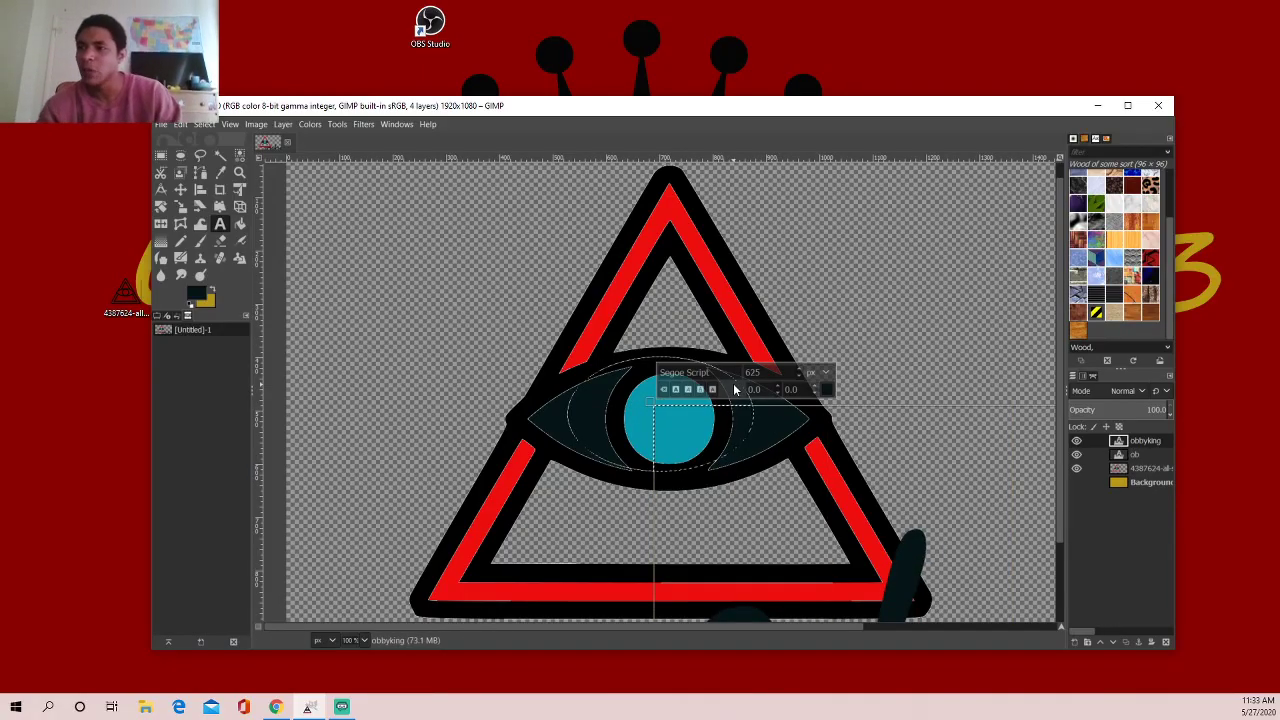
type("43")
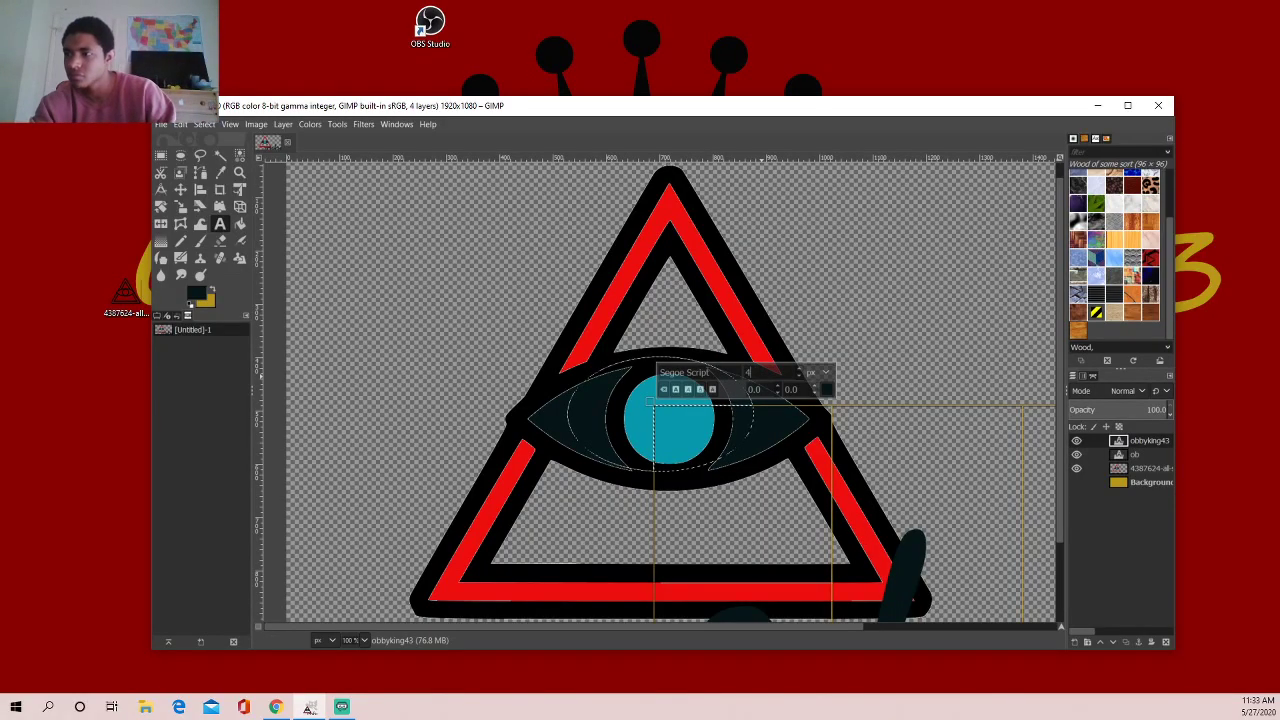
left_click(883, 595)
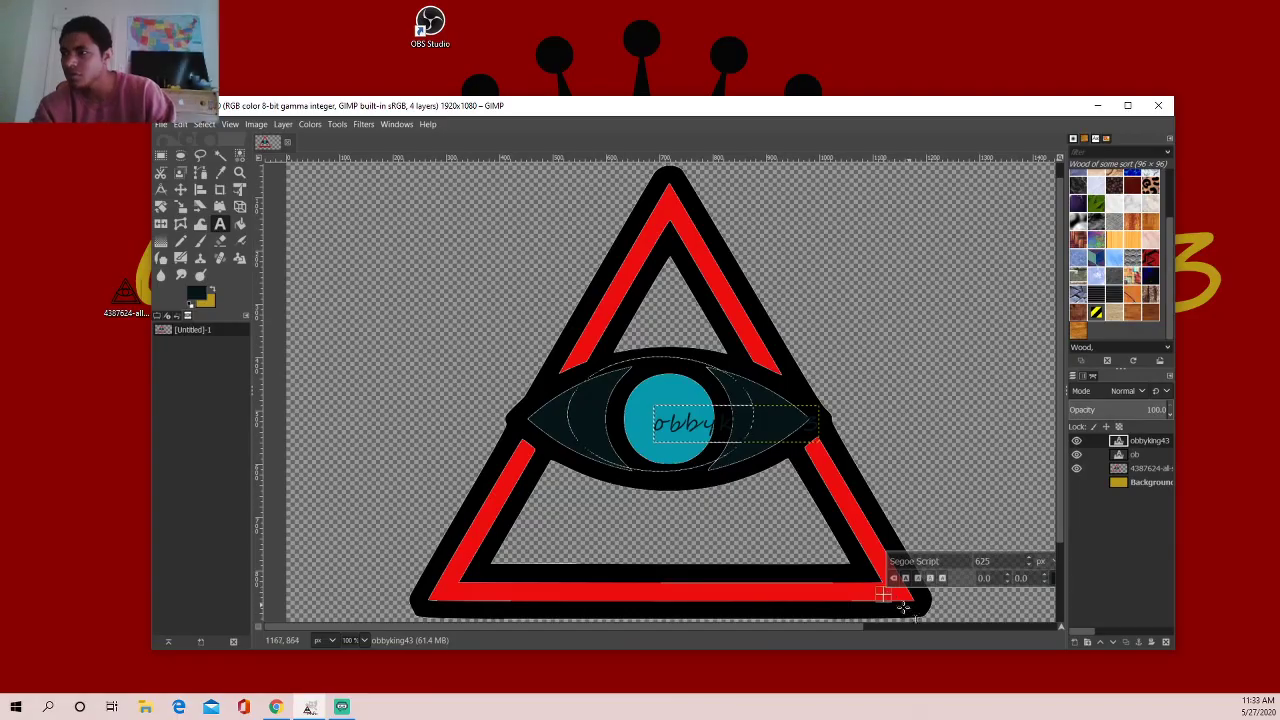
left_click(706, 445)
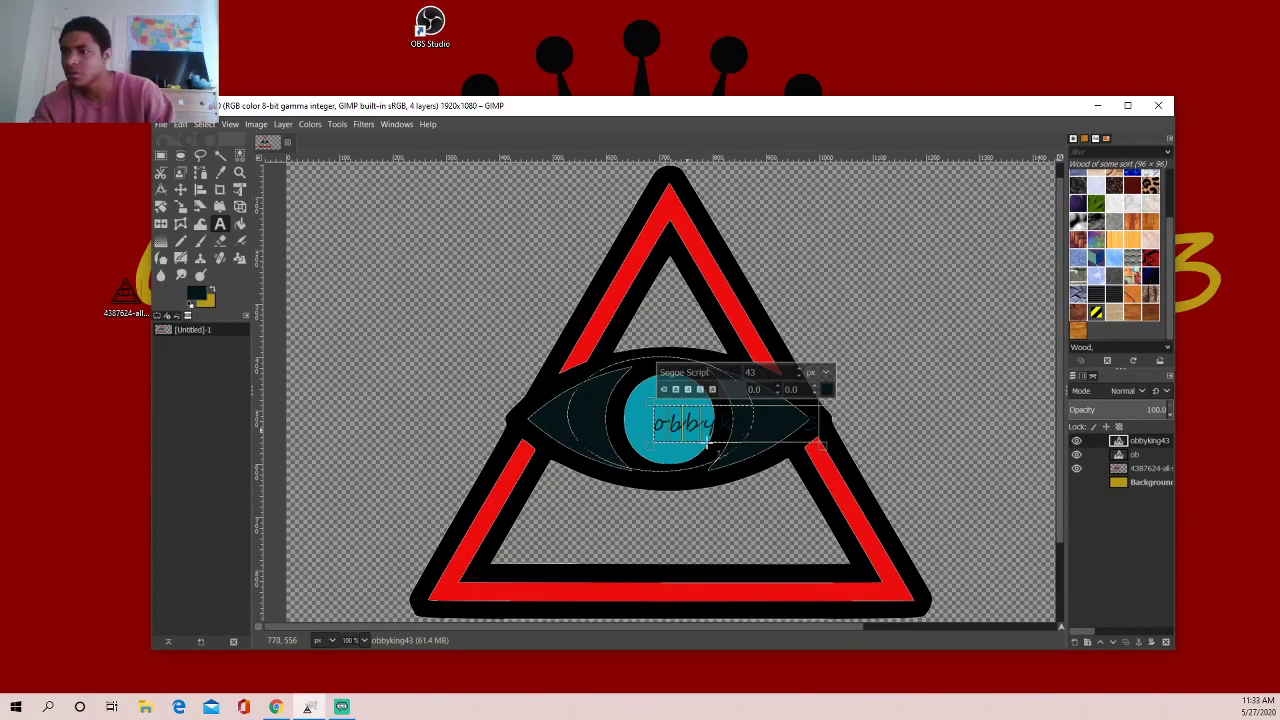
left_click_drag(706, 445, 776, 436)
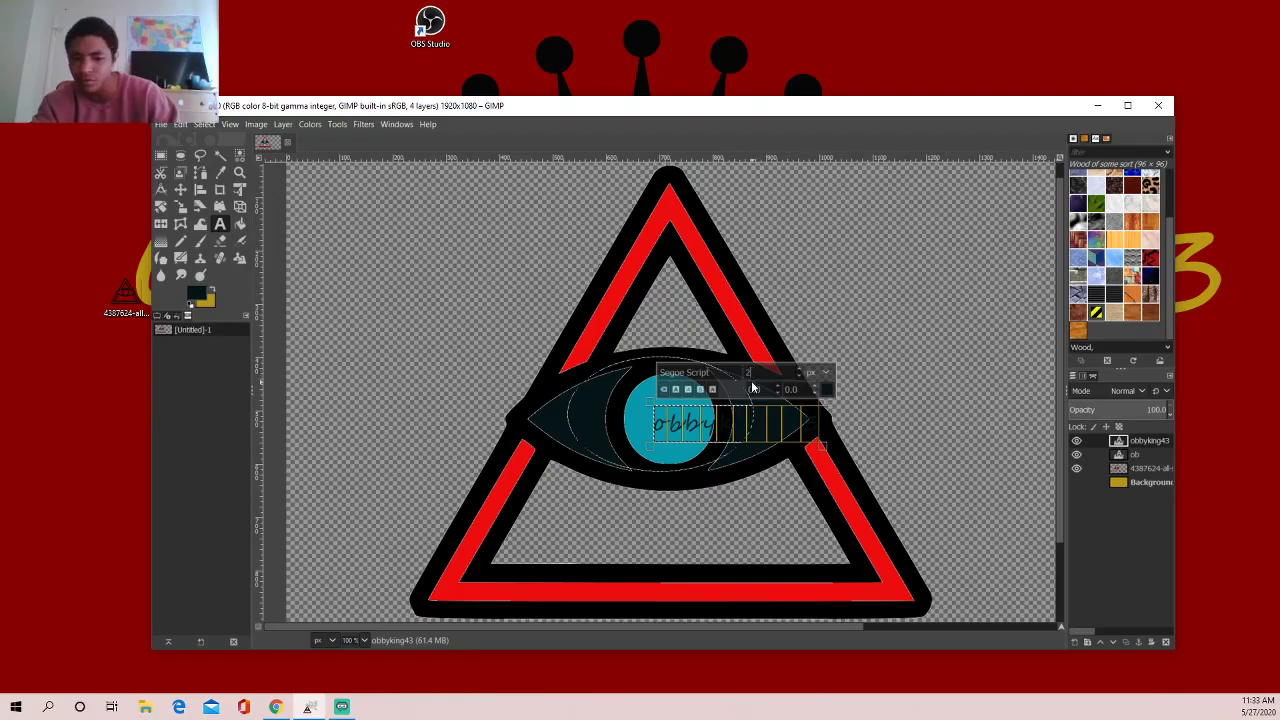
type("25")
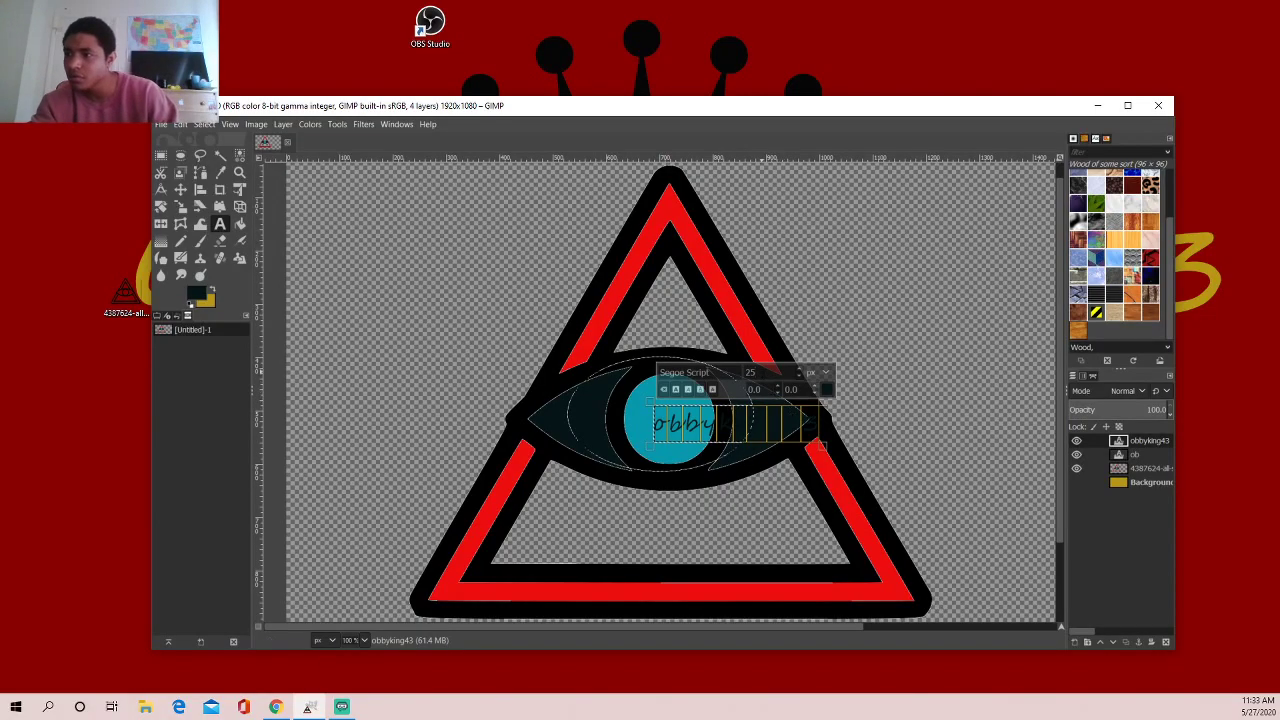
type("1")
key("Return")
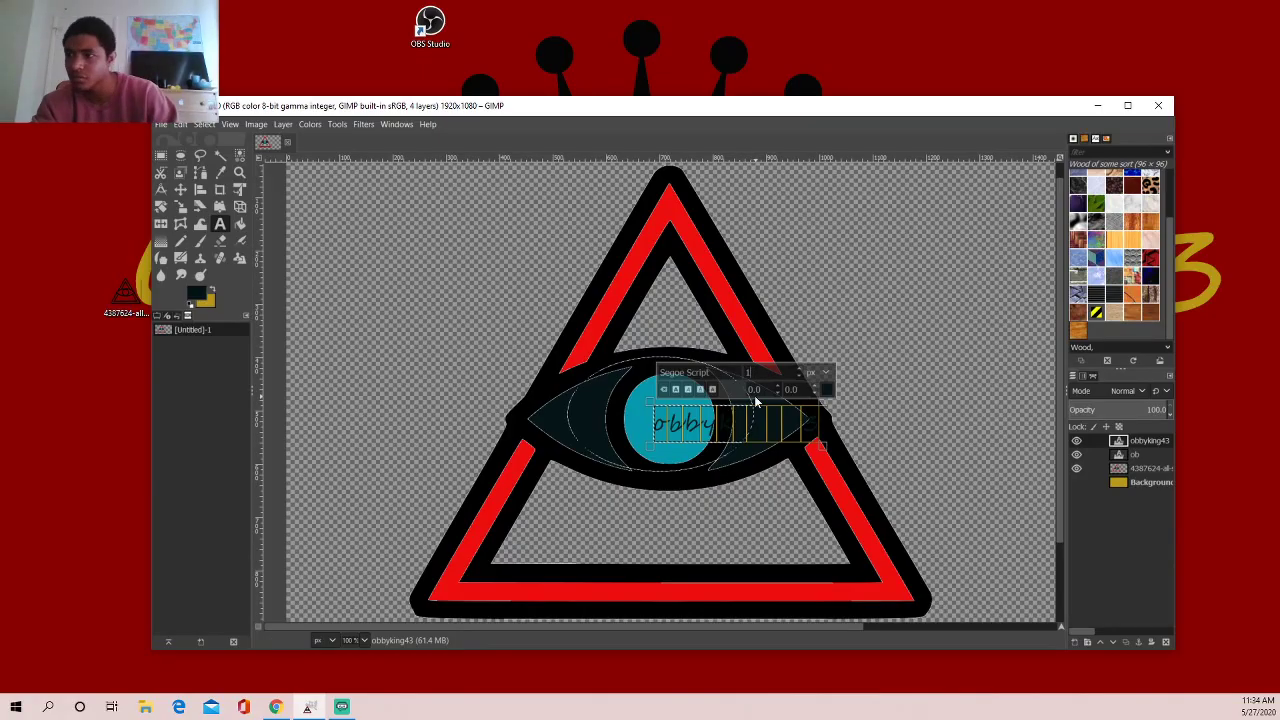
type("0")
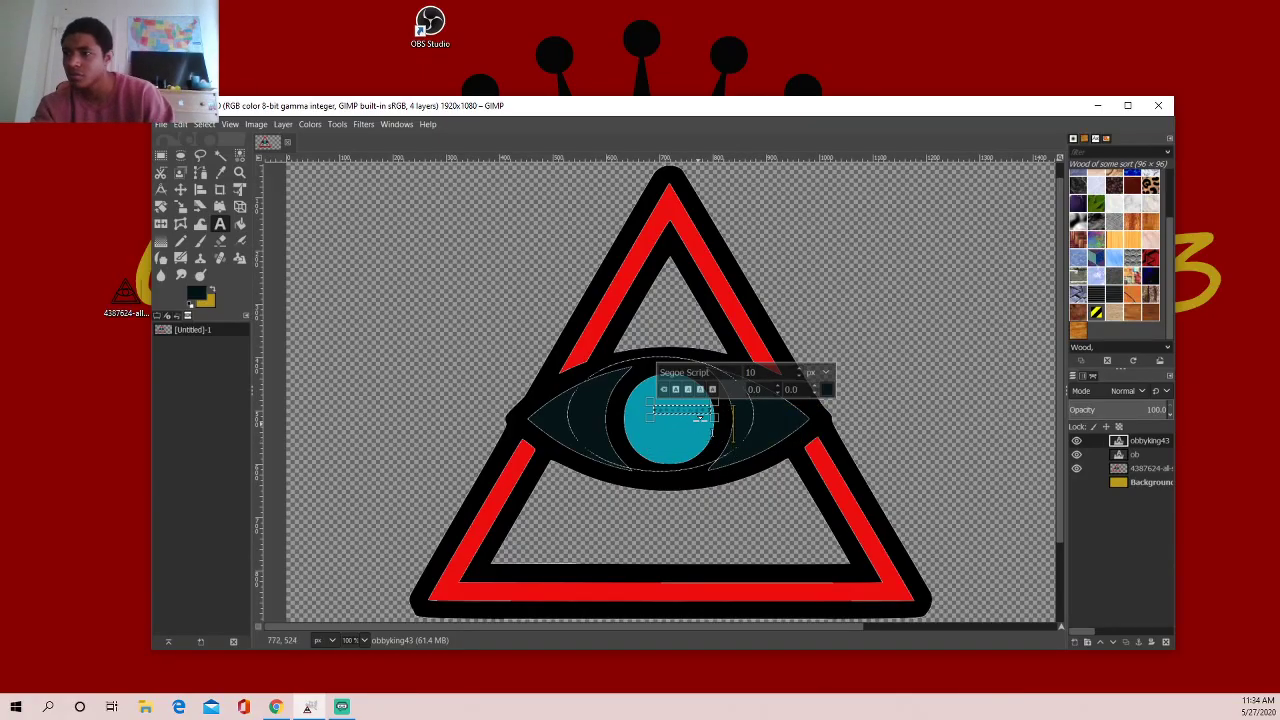
left_click(756, 428)
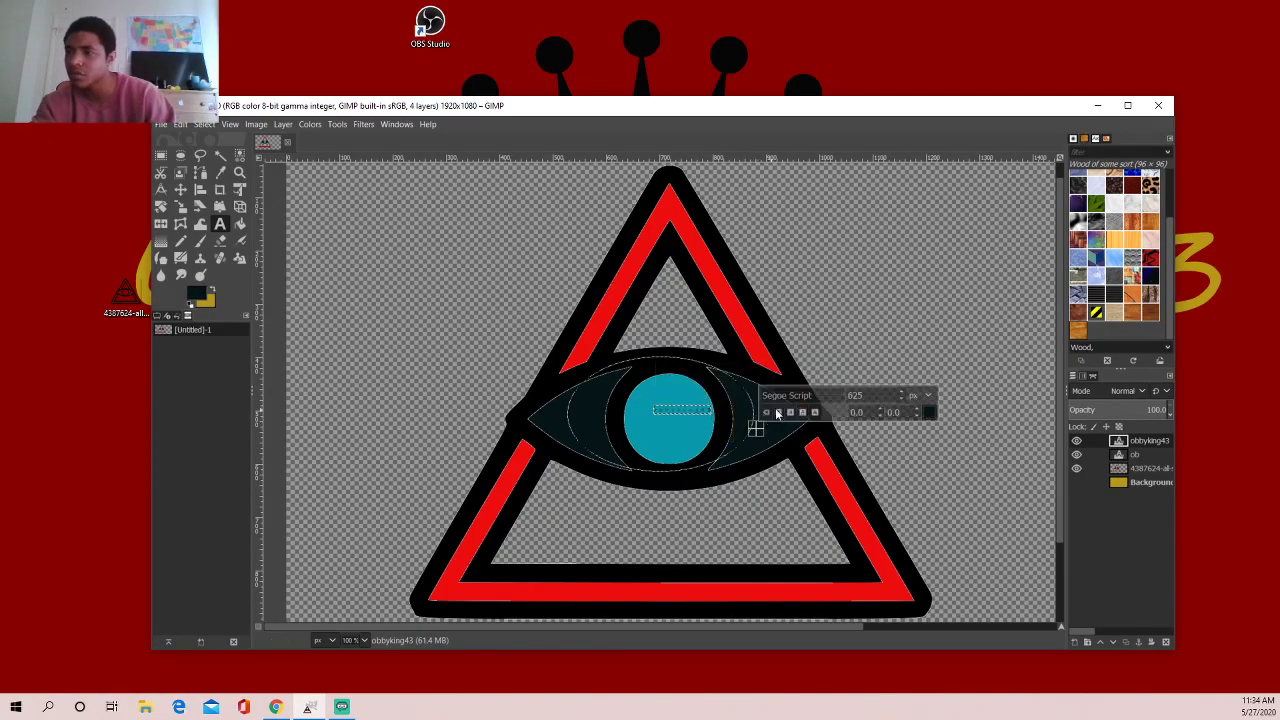
- Select the eye's text and resize it to about 40 px
left_click(686, 408)
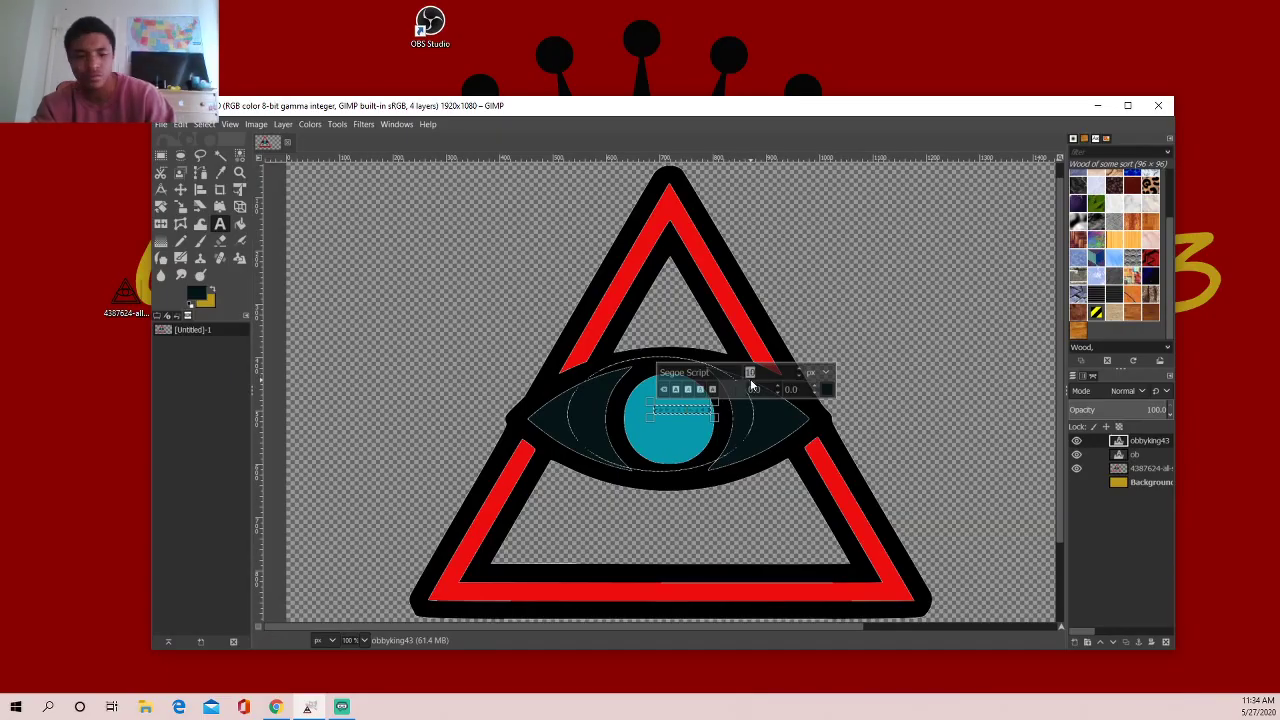
left_click(716, 428)
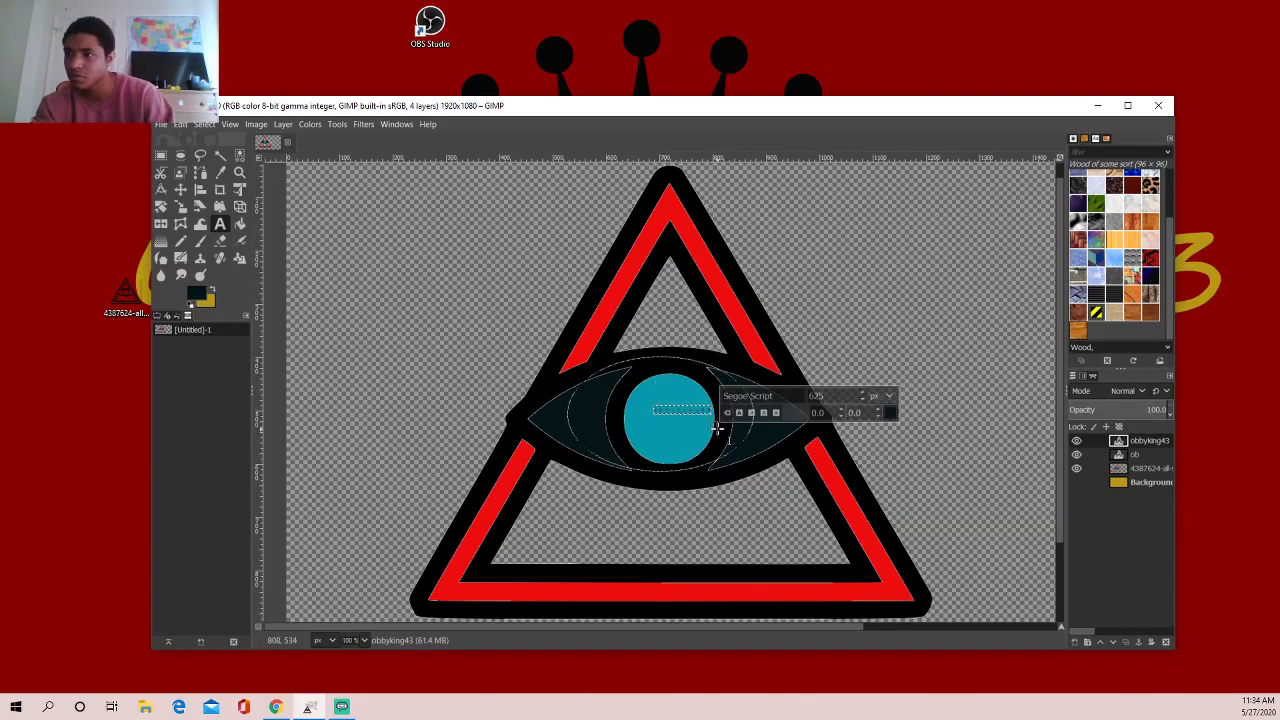
left_click(681, 416)
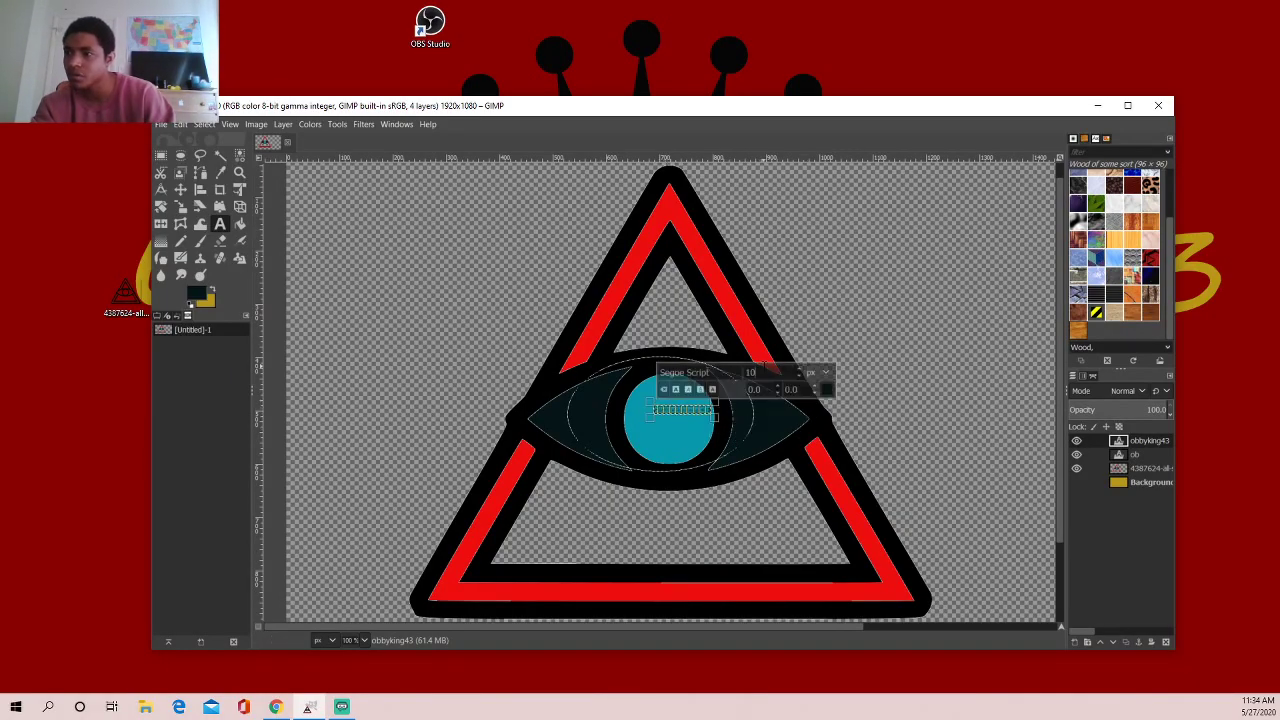
type("1")
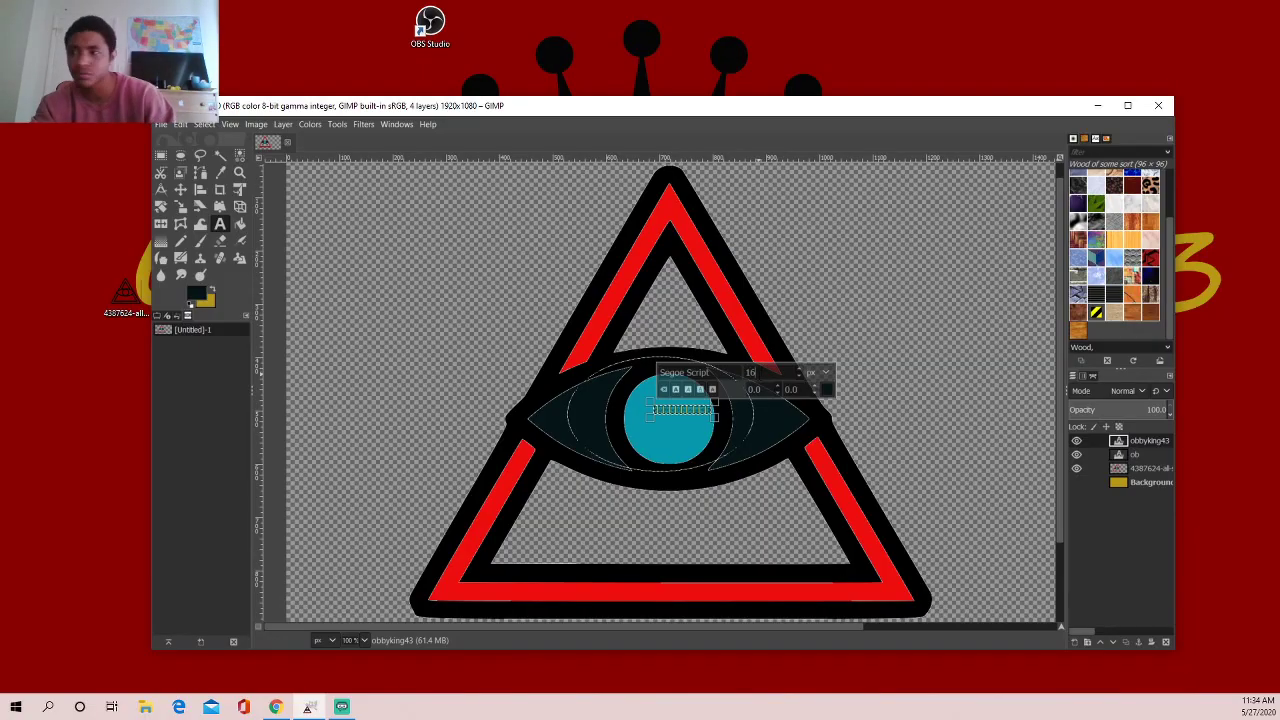
left_click(718, 420)
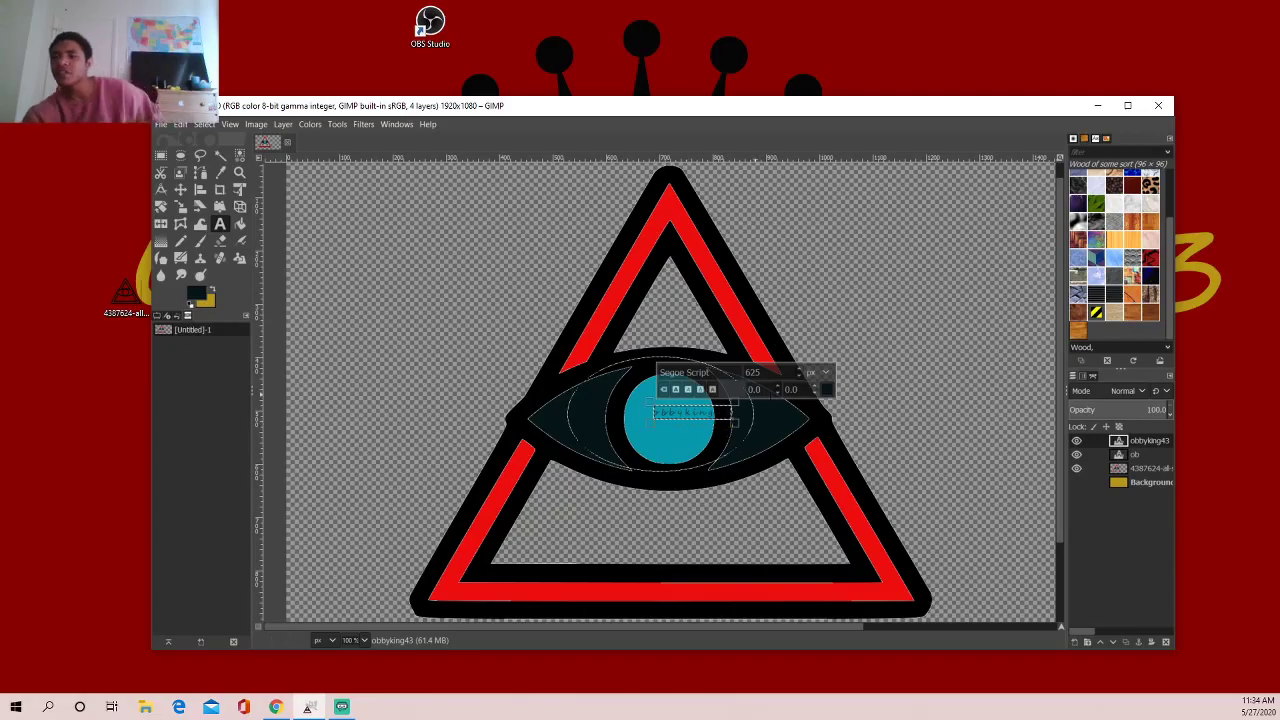
mouse_move(692, 412)
left_click_drag(732, 418, 654, 412)
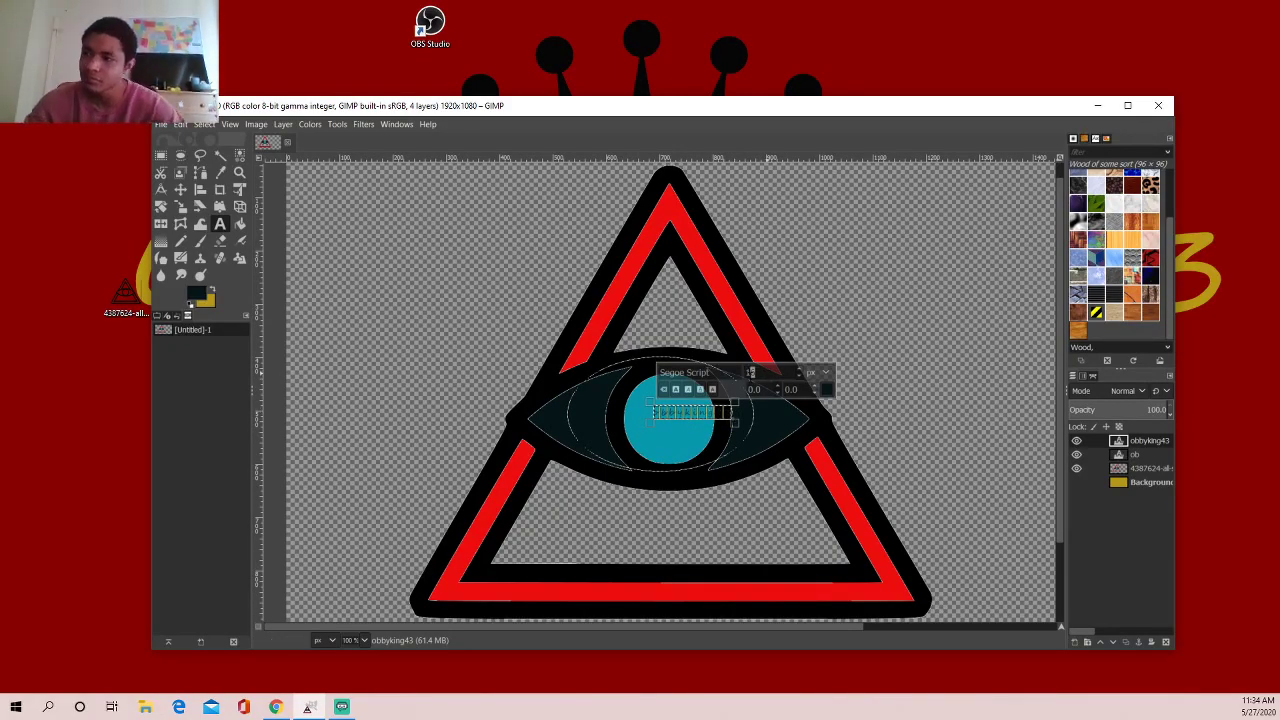
left_click(760, 401)
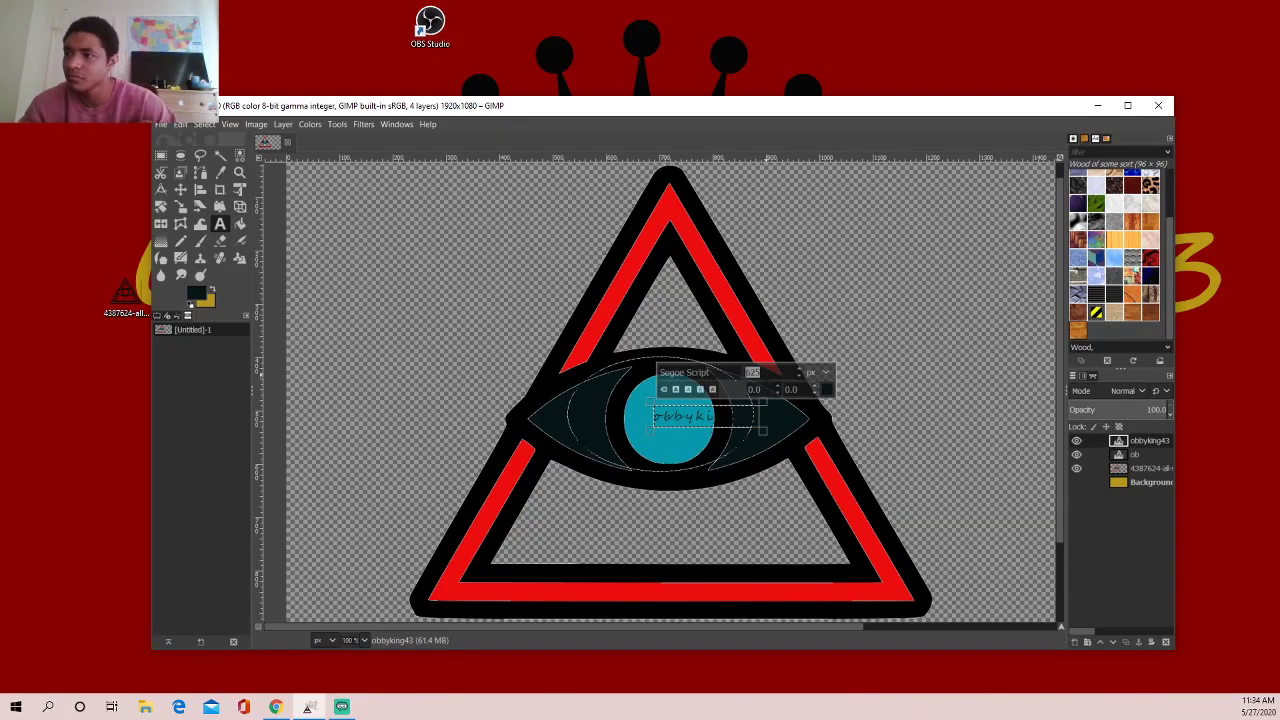
type("25")
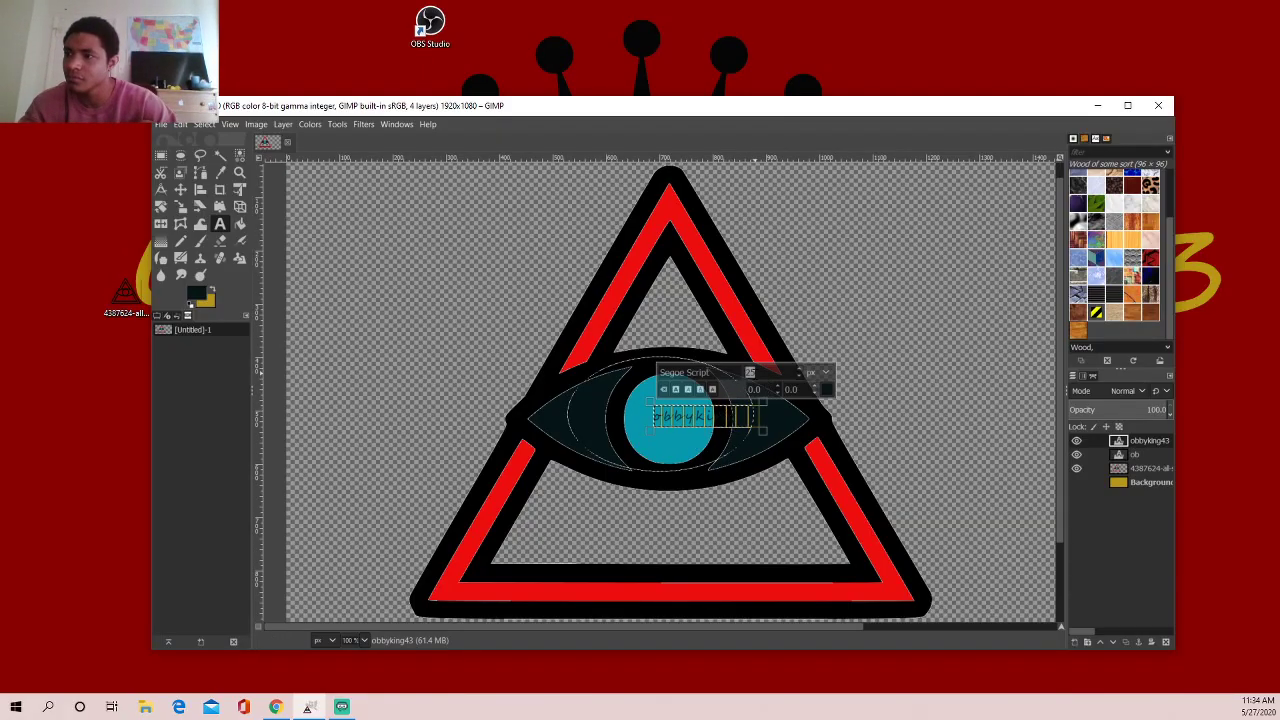
type("40")
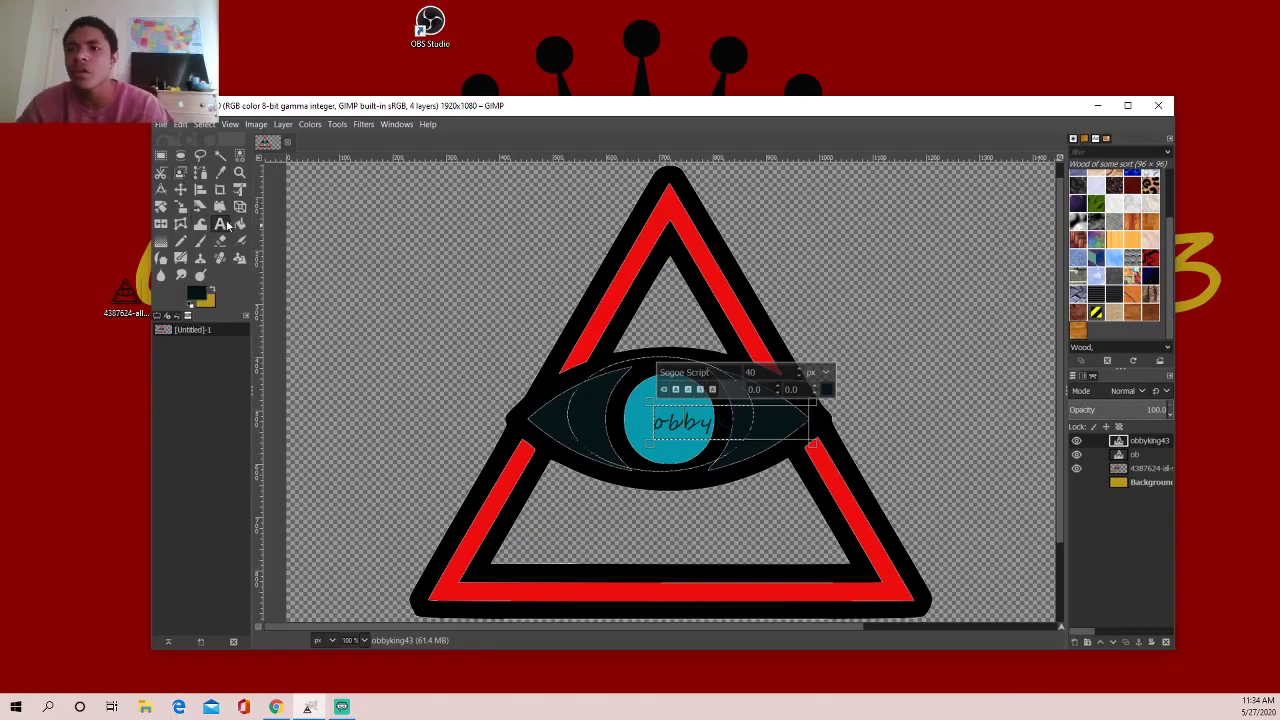
- Shift the eye layer left and scale the text to 390×92 near the triangle's apex
left_click(180, 189)
mouse_move(696, 416)
left_mouse_down()
mouse_move(697, 440)
mouse_move(566, 424)
mouse_move(656, 424)
left_mouse_up()
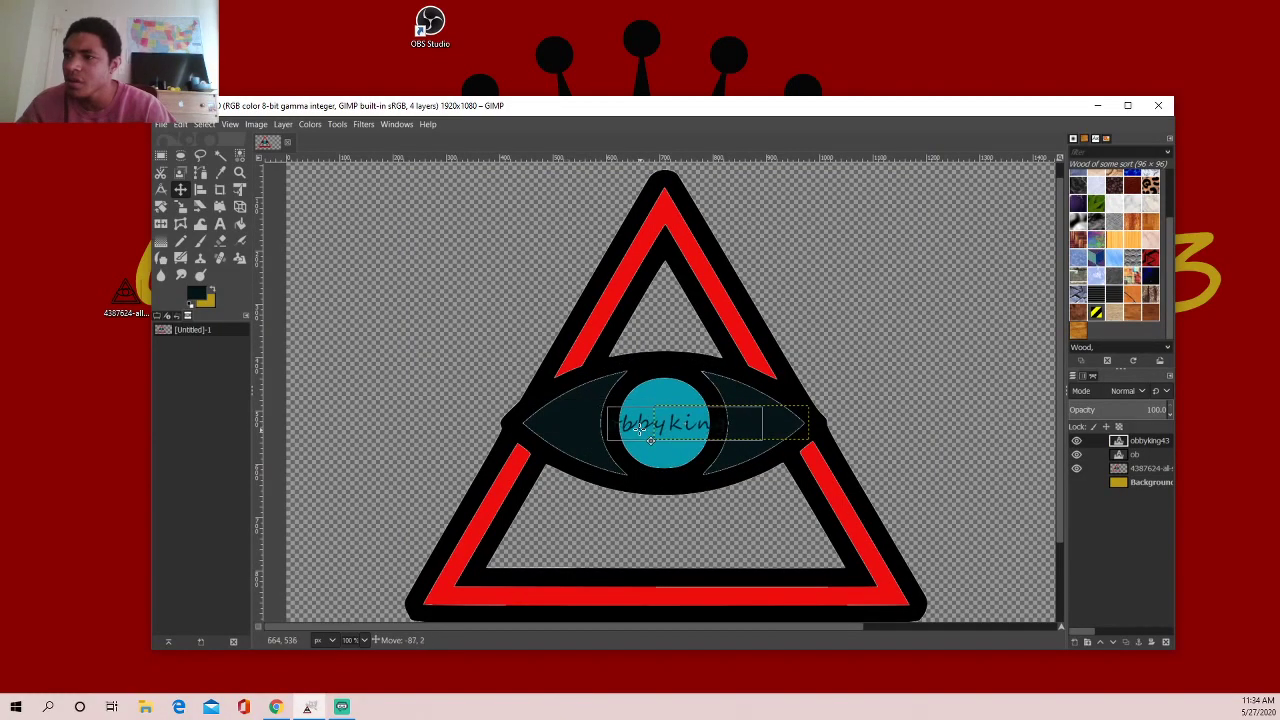
left_click(181, 207)
left_click(675, 424)
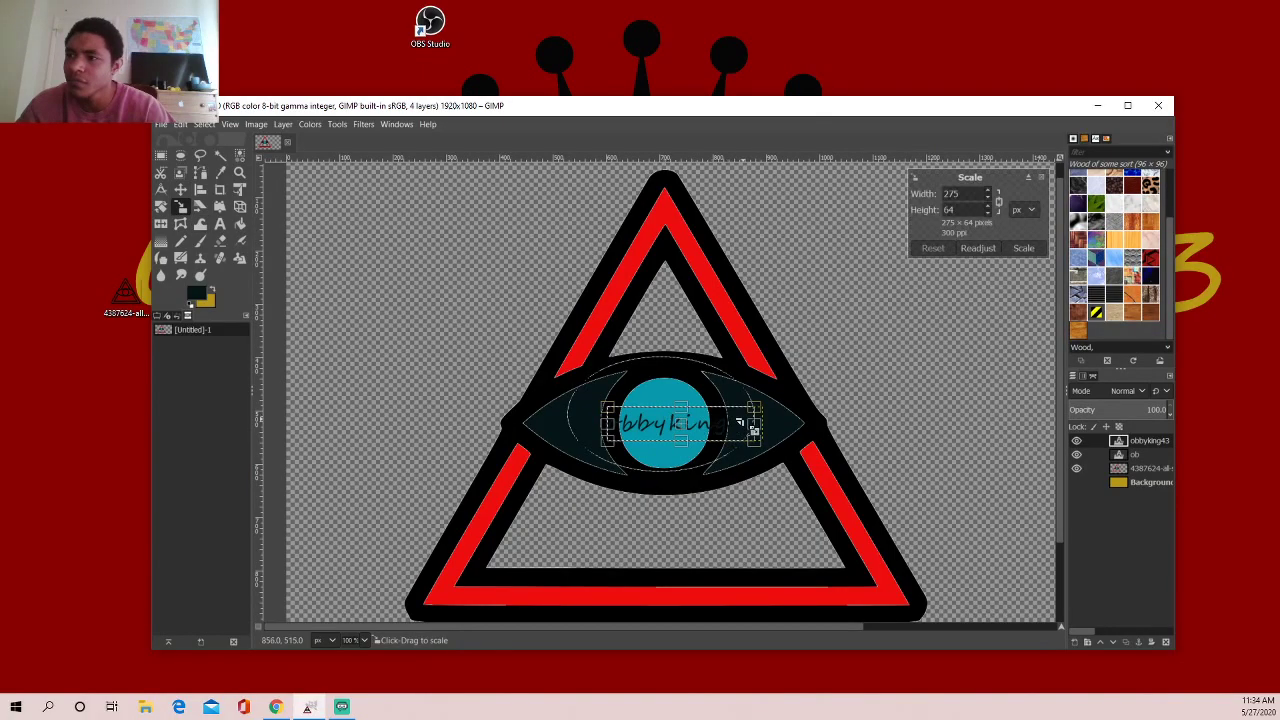
left_click_drag(768, 415, 753, 416)
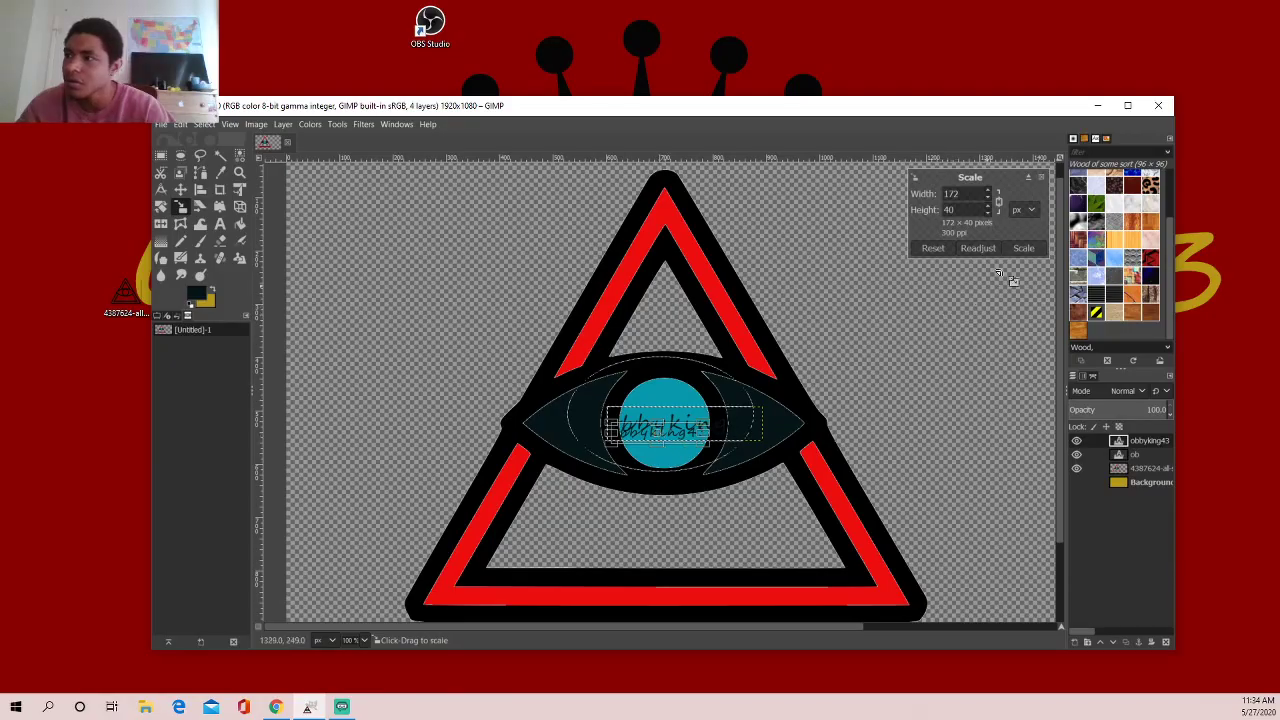
left_click(1023, 248)
left_click(677, 436)
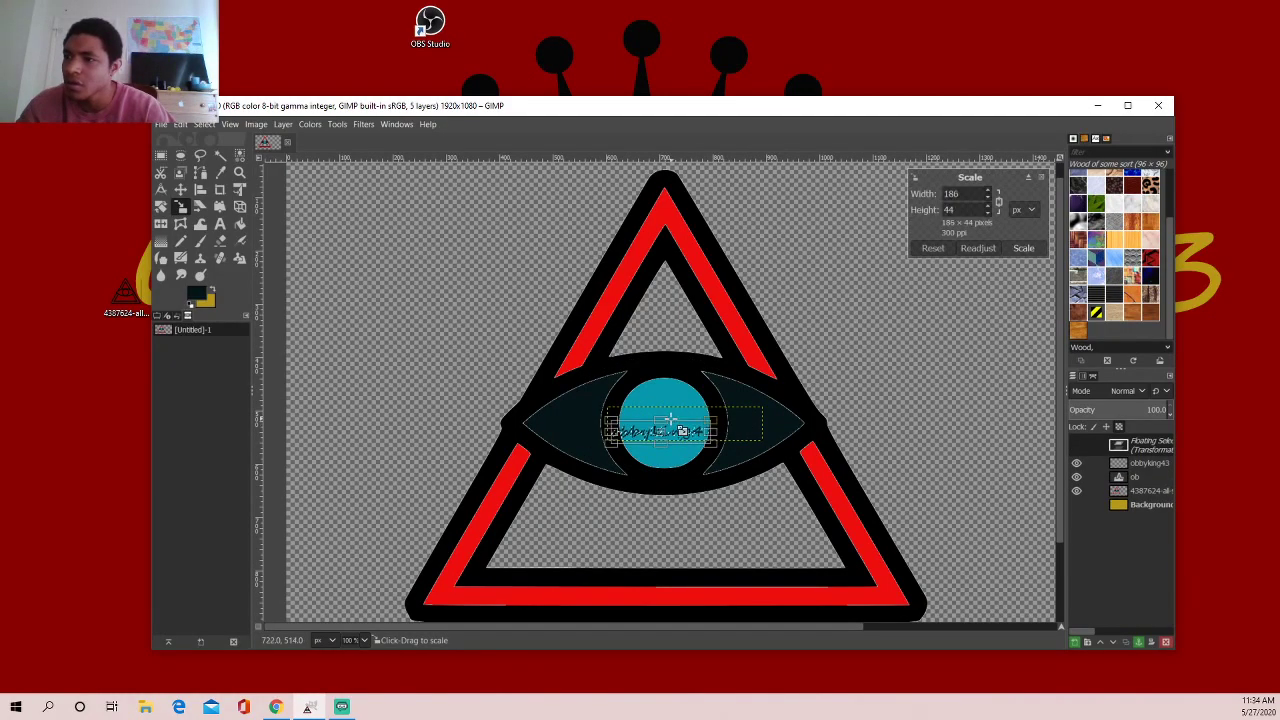
left_click_drag(682, 431, 817, 423)
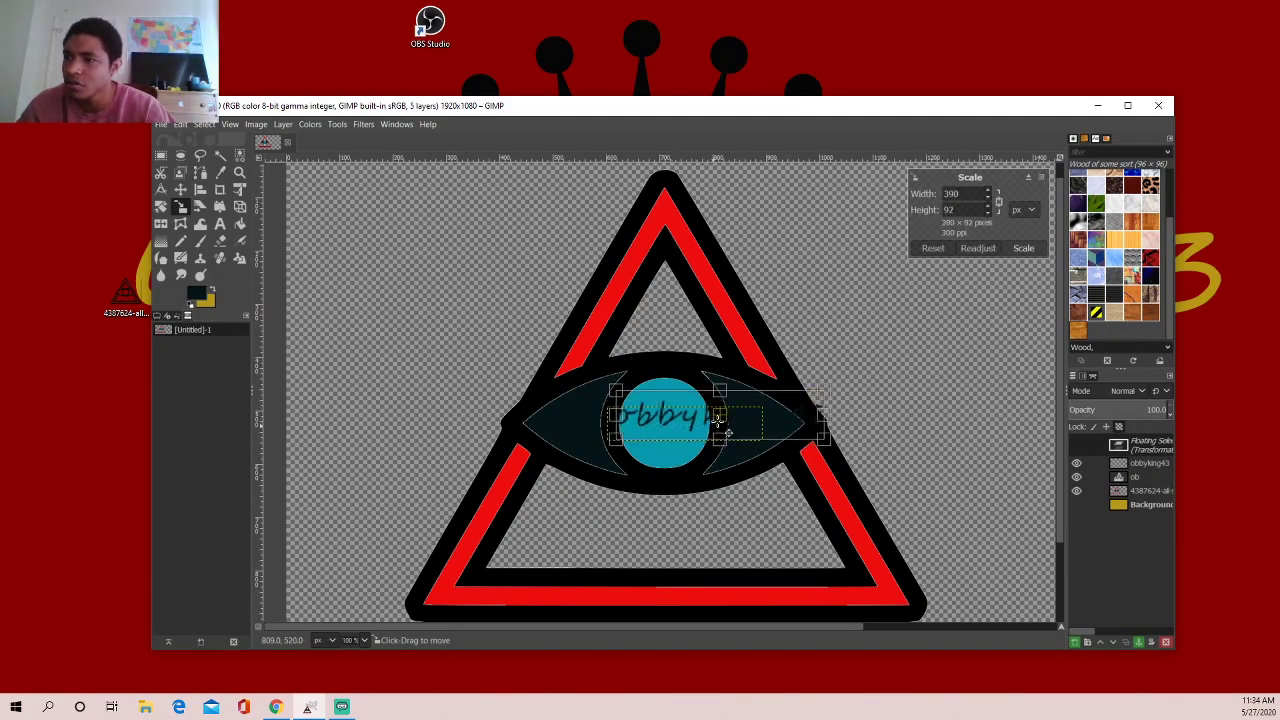
left_click_drag(717, 425, 742, 278)
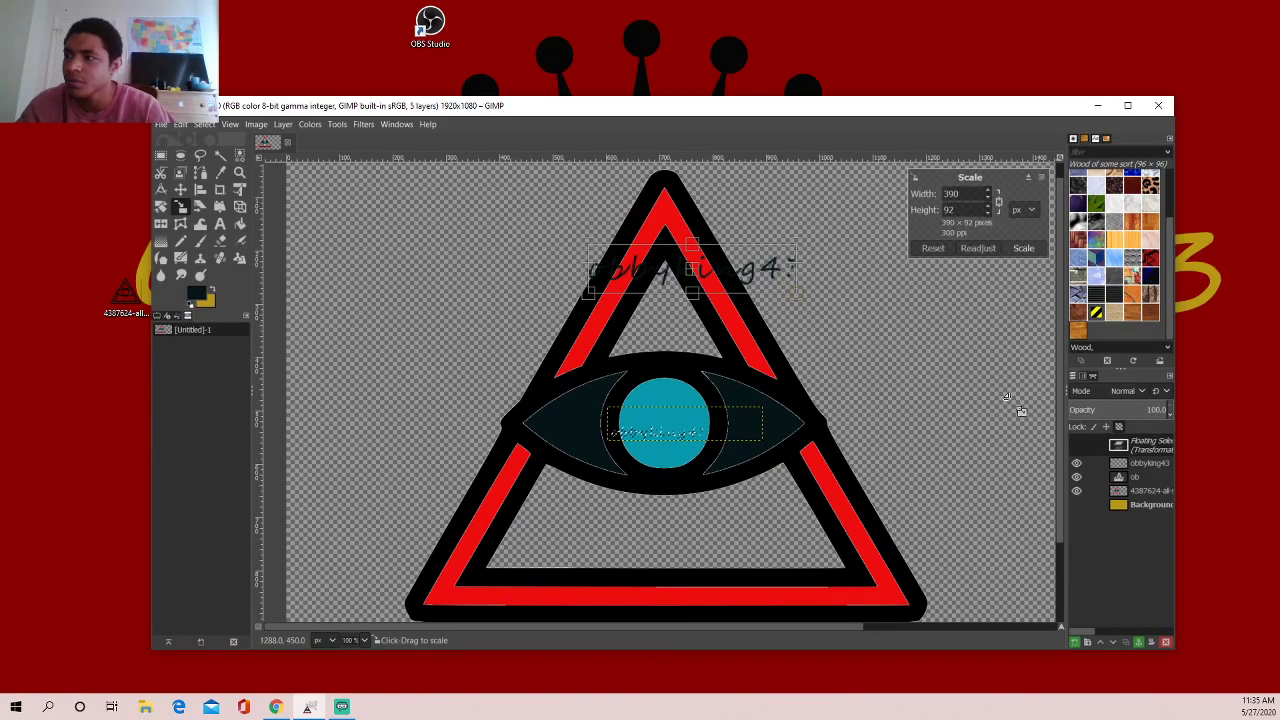
- Show the gold Background layer and reposition the floating text, discarding a 604×143 resize
left_click(1076, 505)
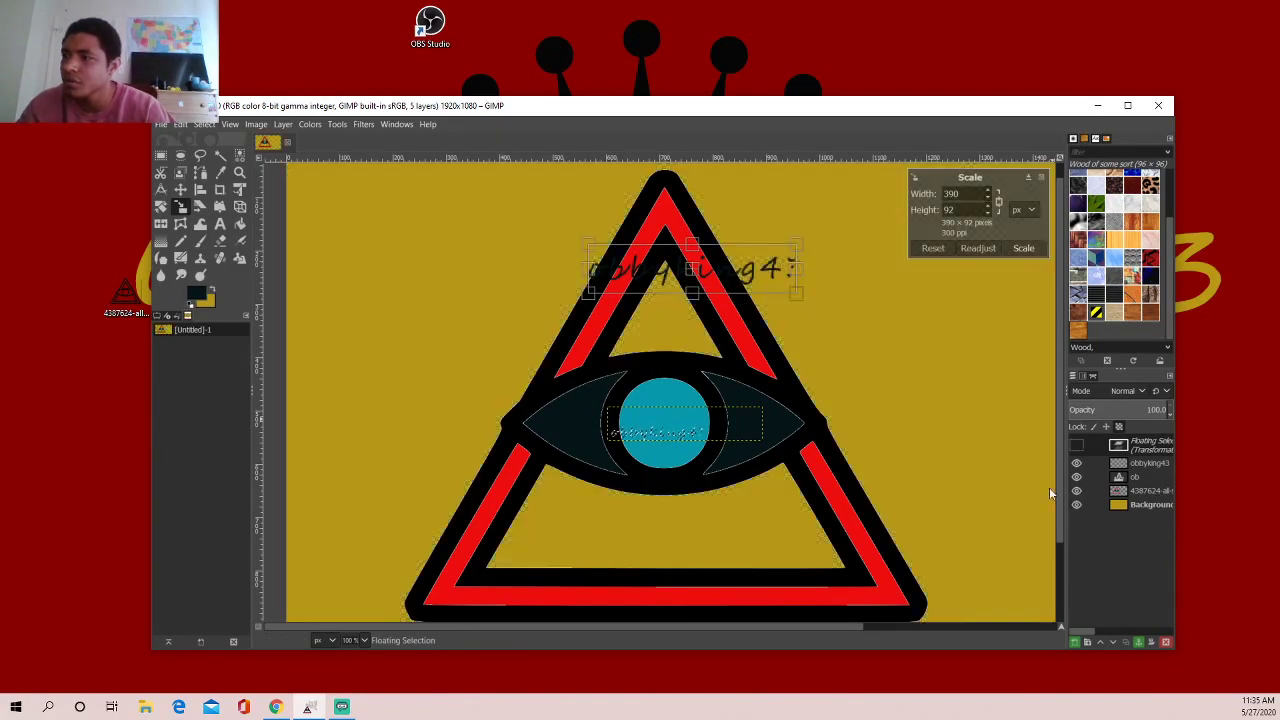
mouse_move(691, 284)
left_mouse_down()
mouse_move(483, 218)
mouse_move(523, 212)
left_mouse_up()
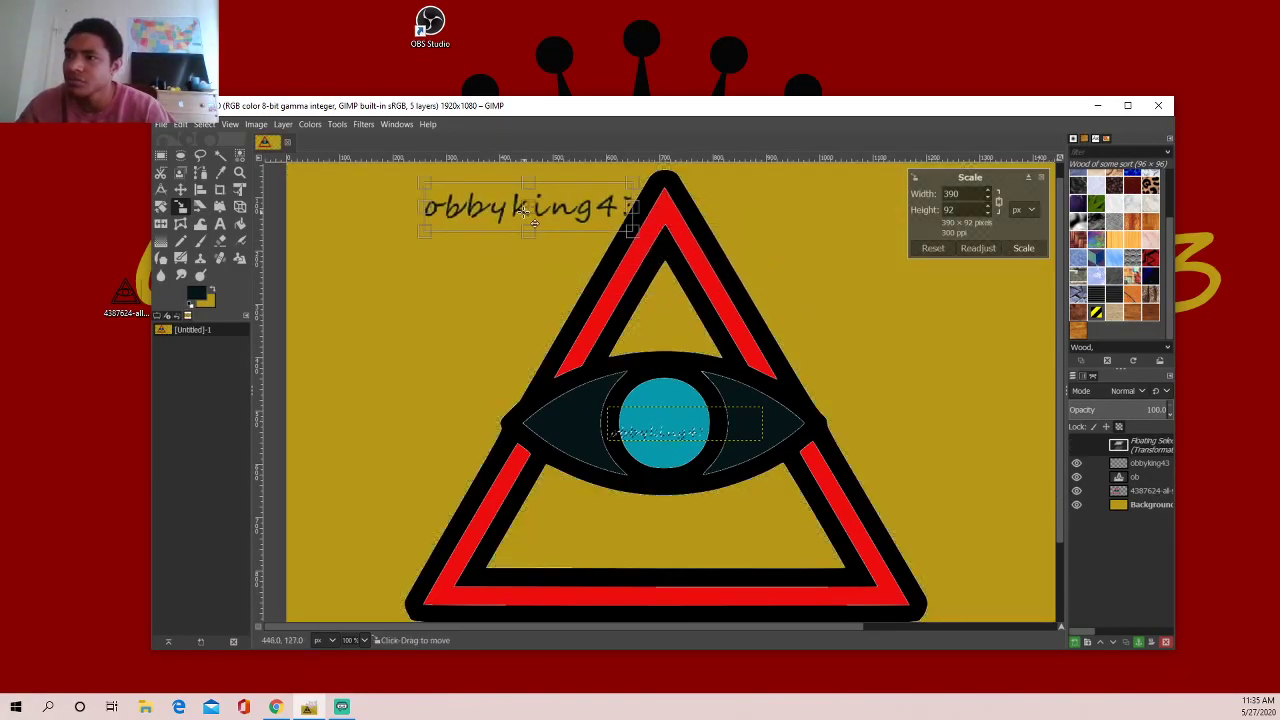
left_click_drag(598, 240, 613, 258)
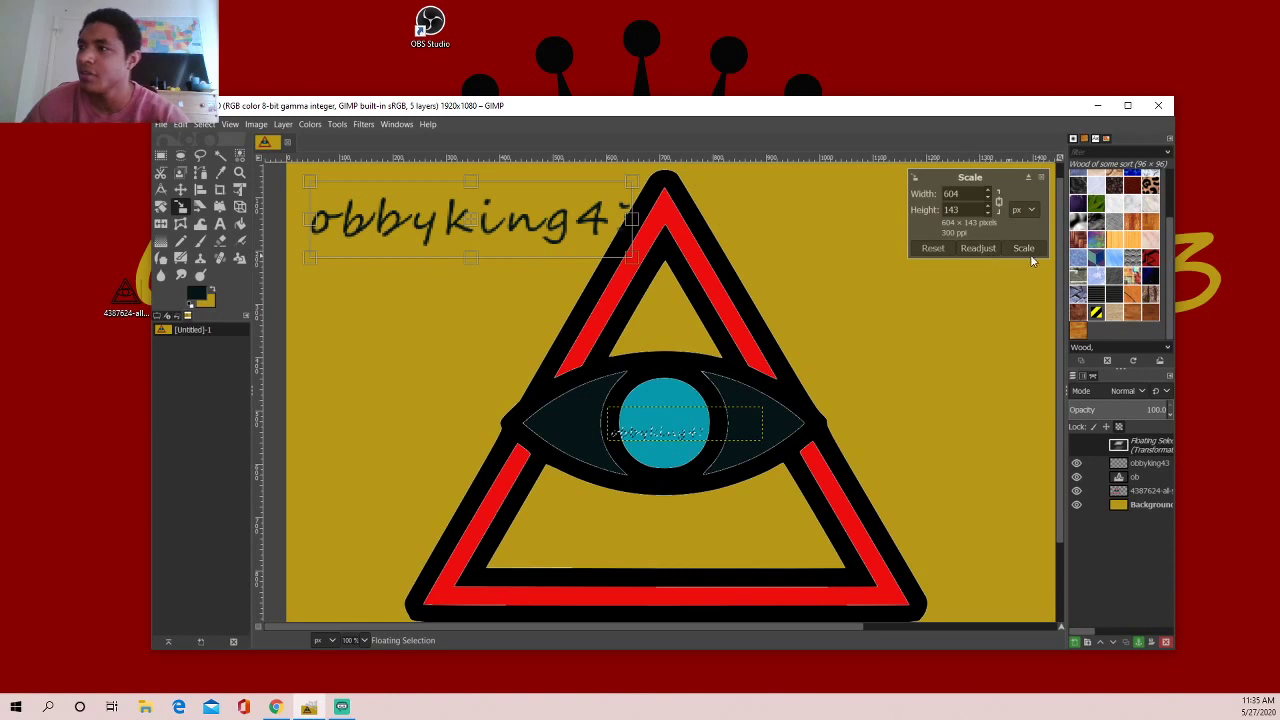
left_click(931, 250)
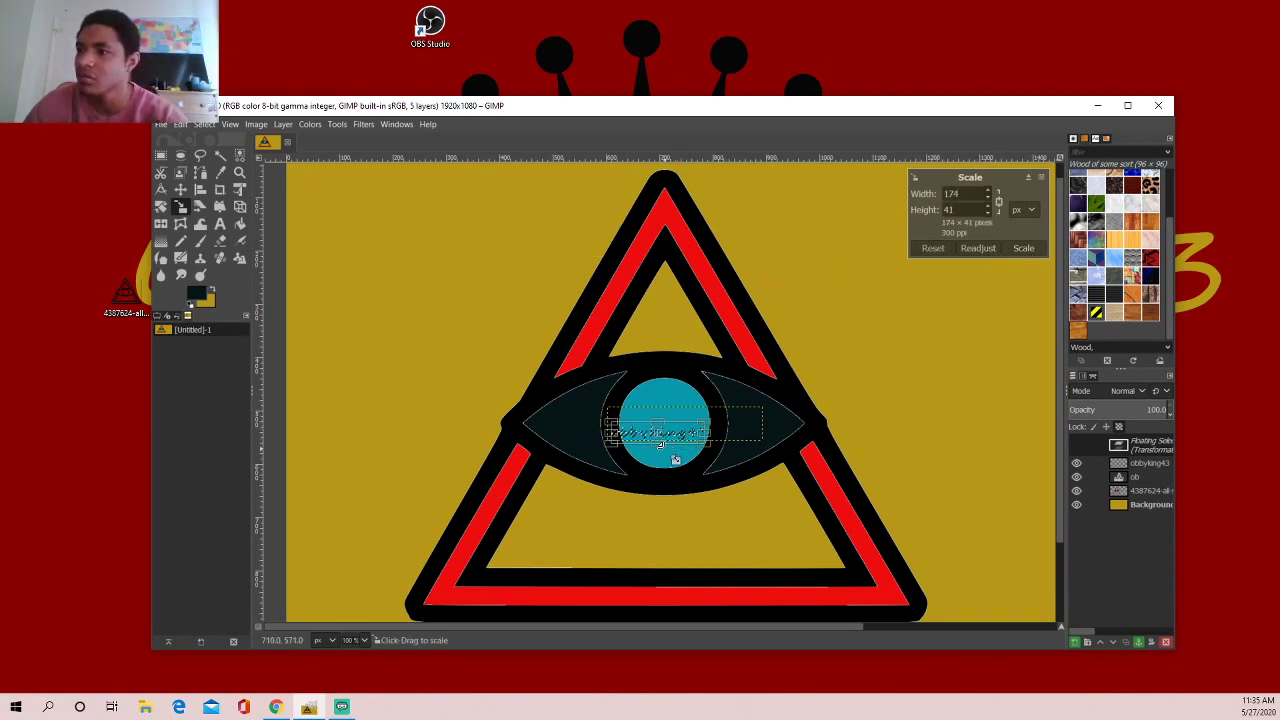
left_click(670, 452)
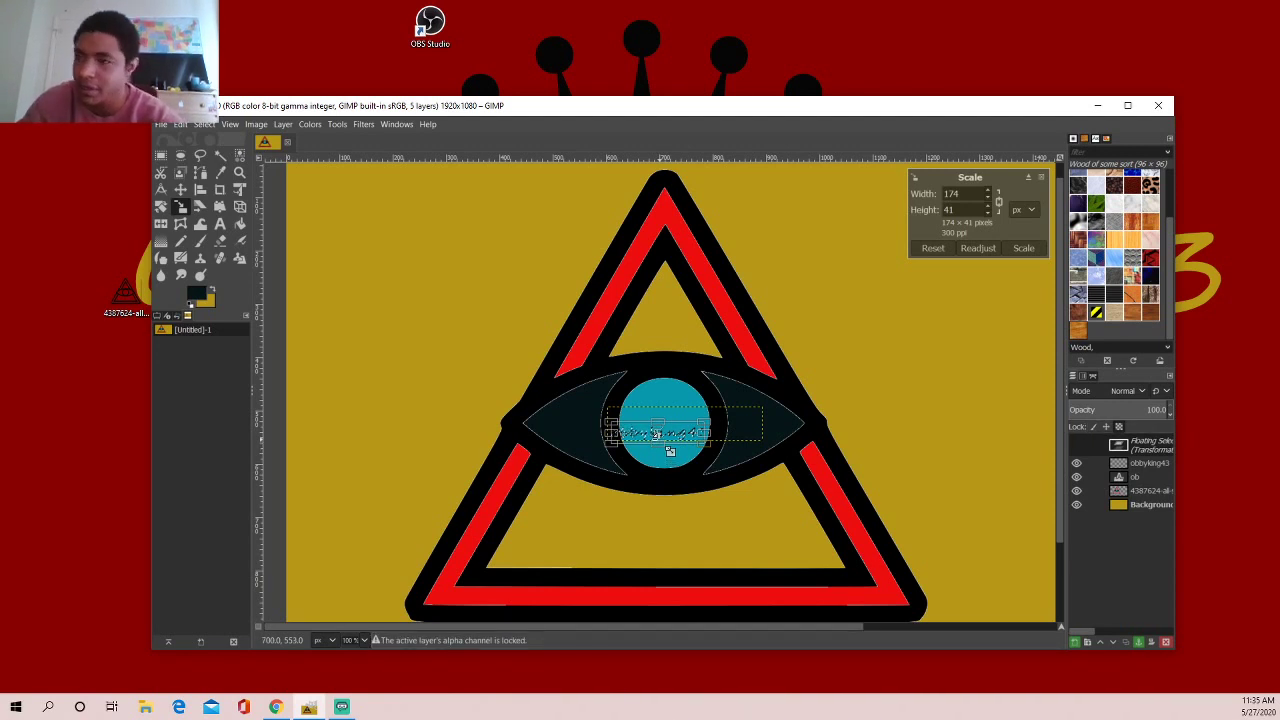
left_click(670, 452)
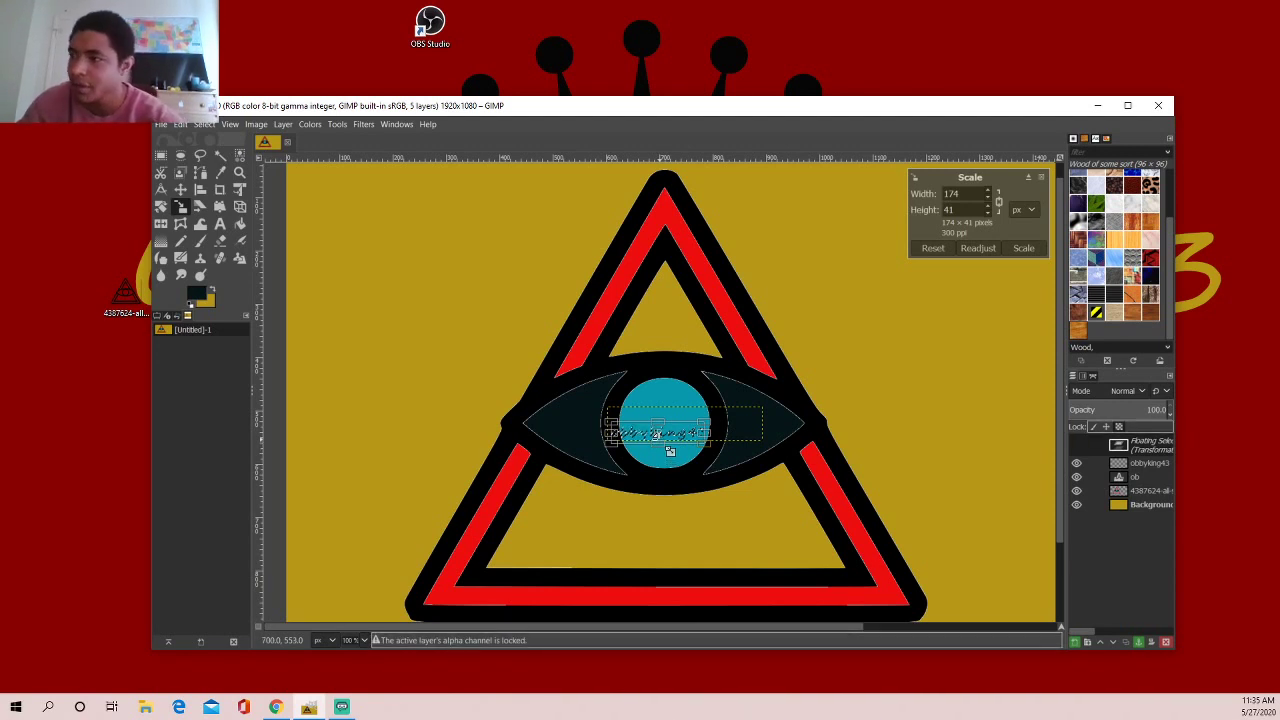
- Delete the Floating Selection and the 'ob' text layer from the Layers panel
right_click(1147, 451)
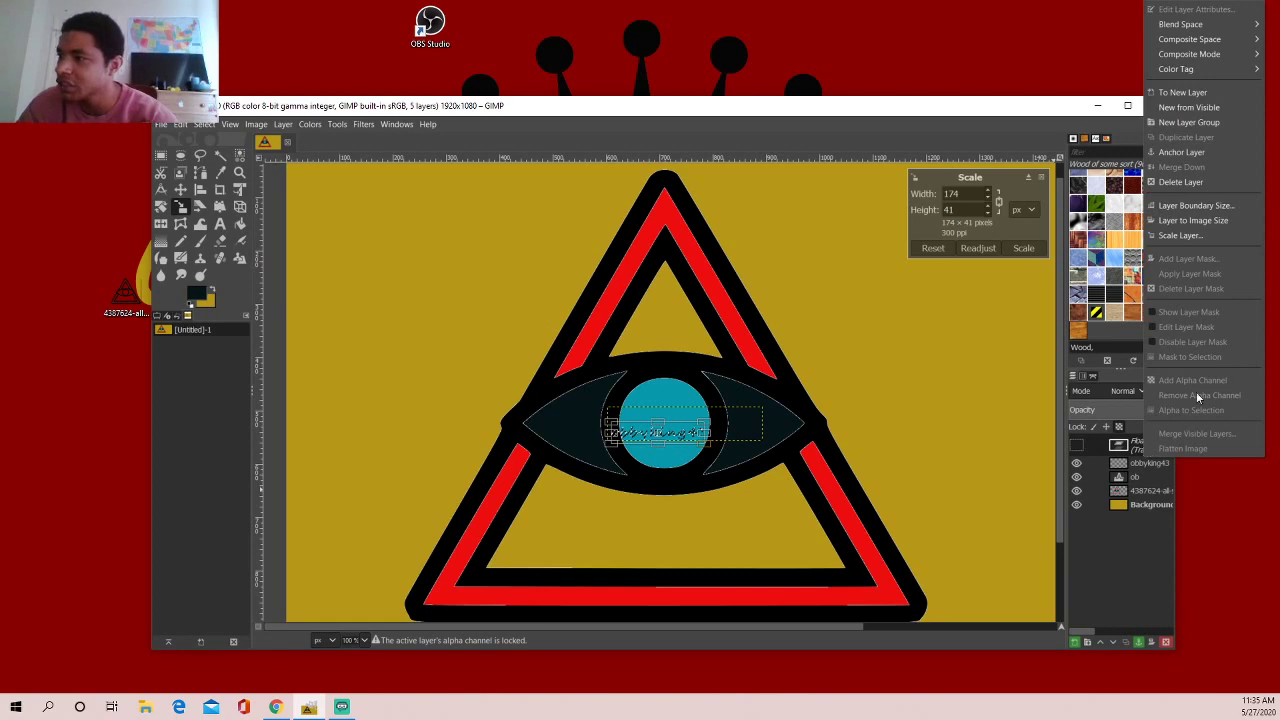
left_click(1184, 183)
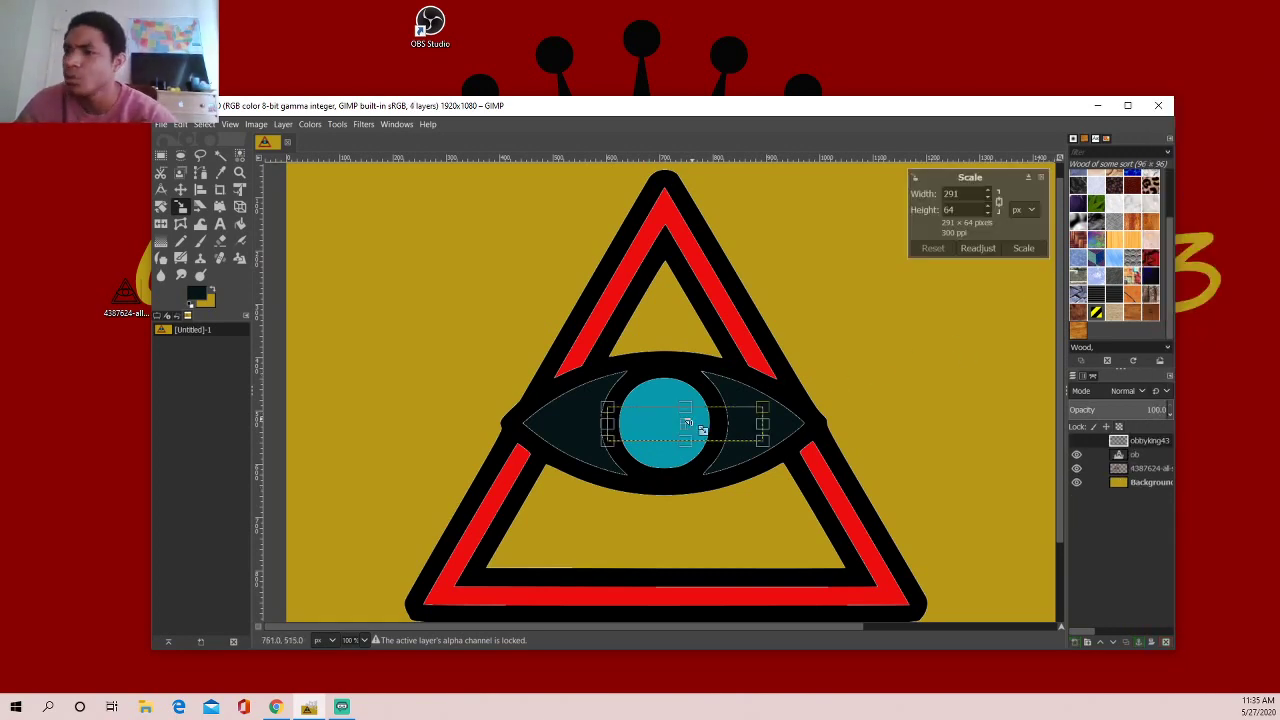
left_click(1120, 455)
right_click(1134, 455)
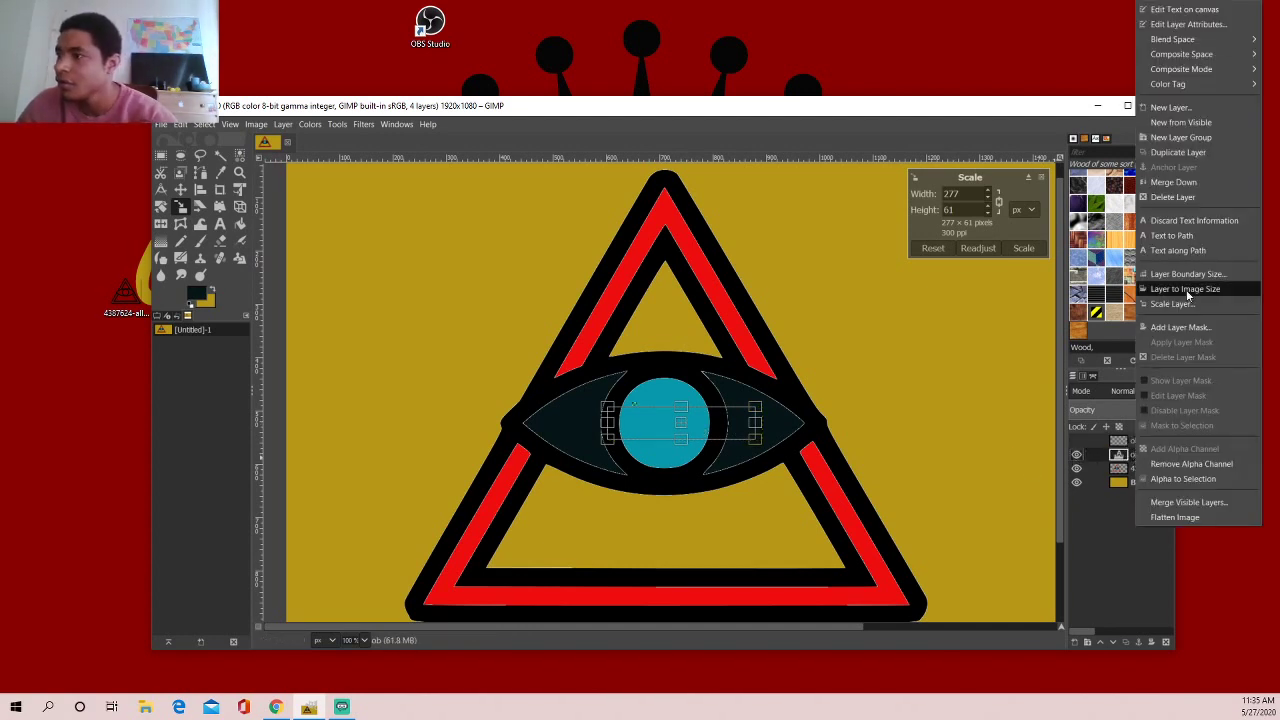
left_click(1173, 198)
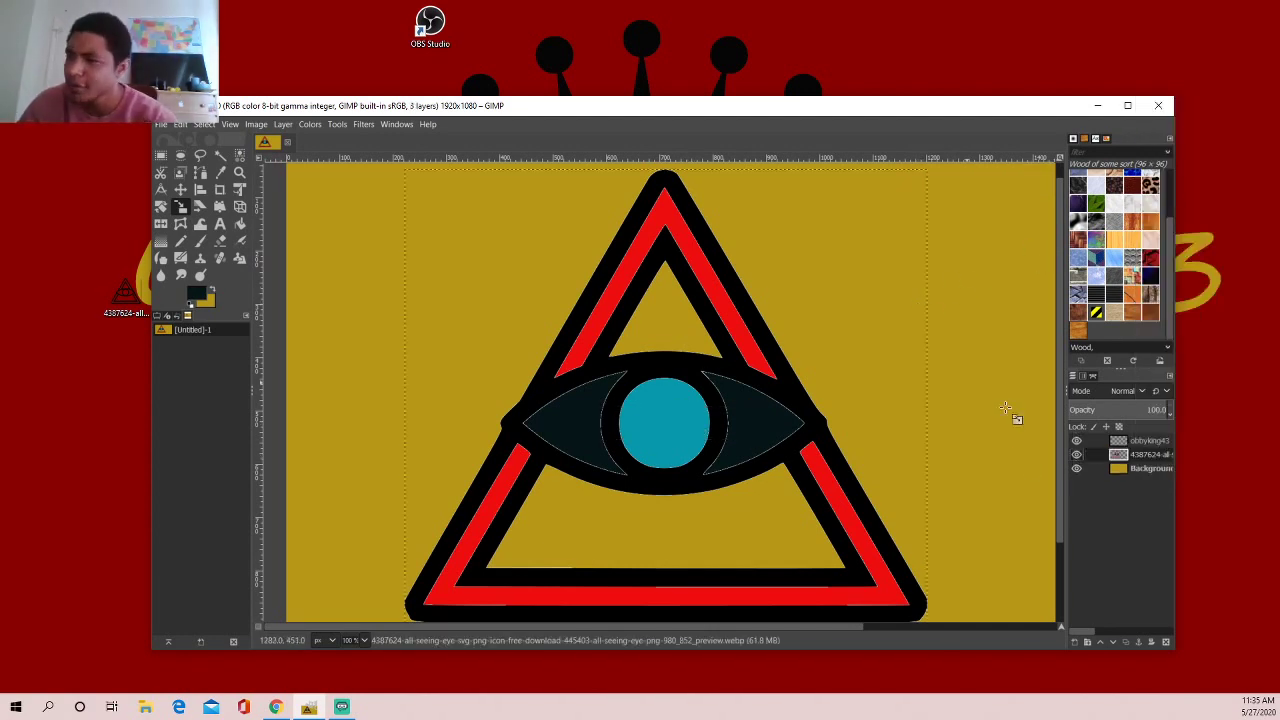
left_click(663, 345)
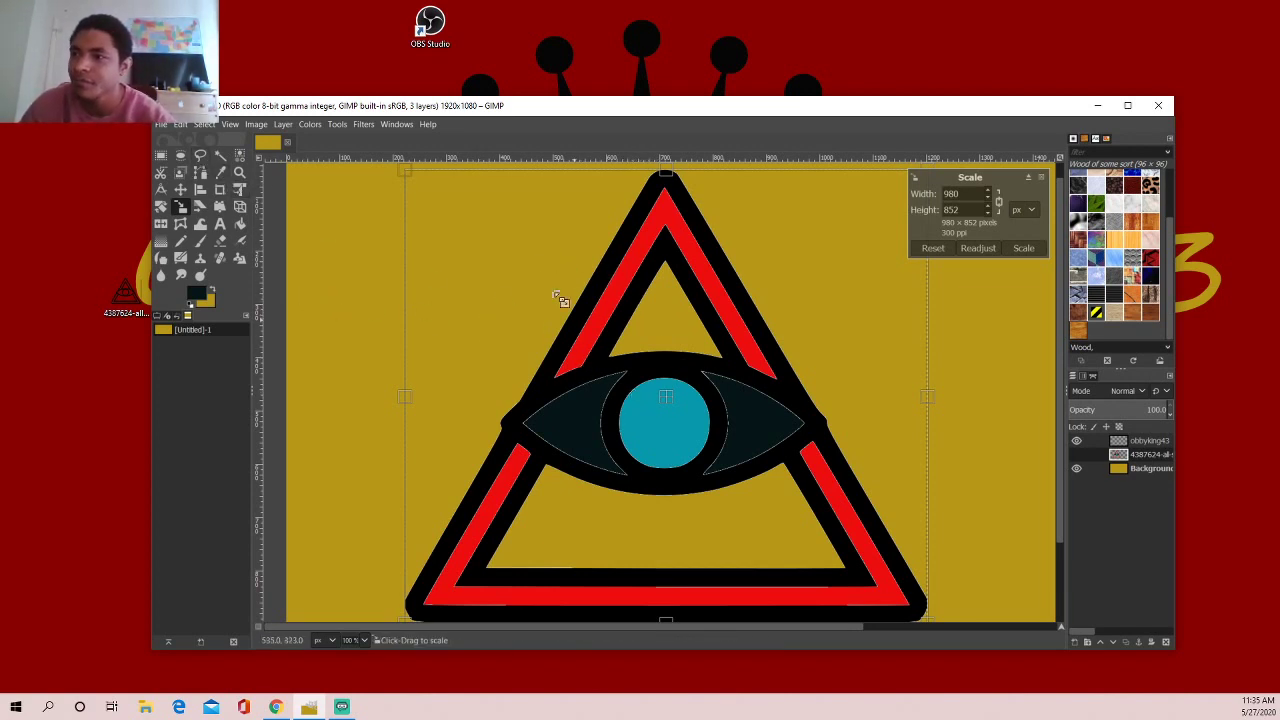
- Draw an elliptical selection over the triangle's upper interior, just above the eye
left_click(180, 155)
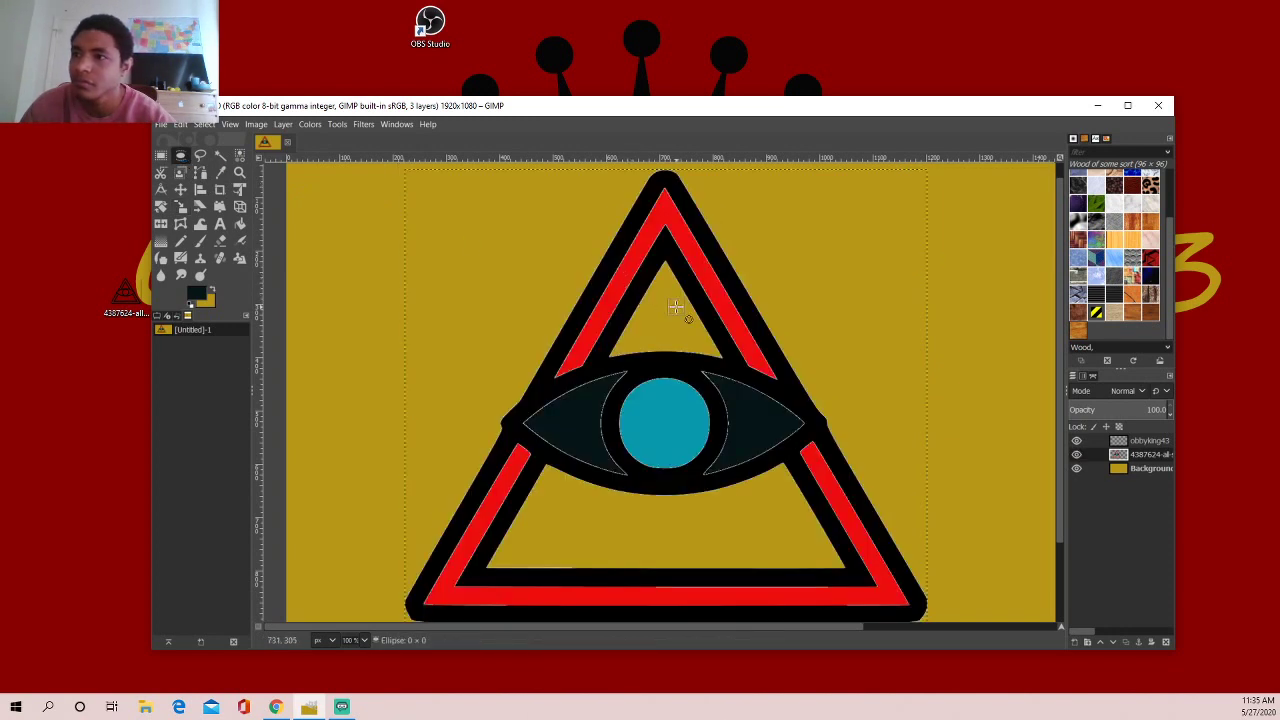
mouse_move(661, 292)
left_mouse_down()
mouse_move(735, 352)
mouse_move(647, 335)
left_mouse_up()
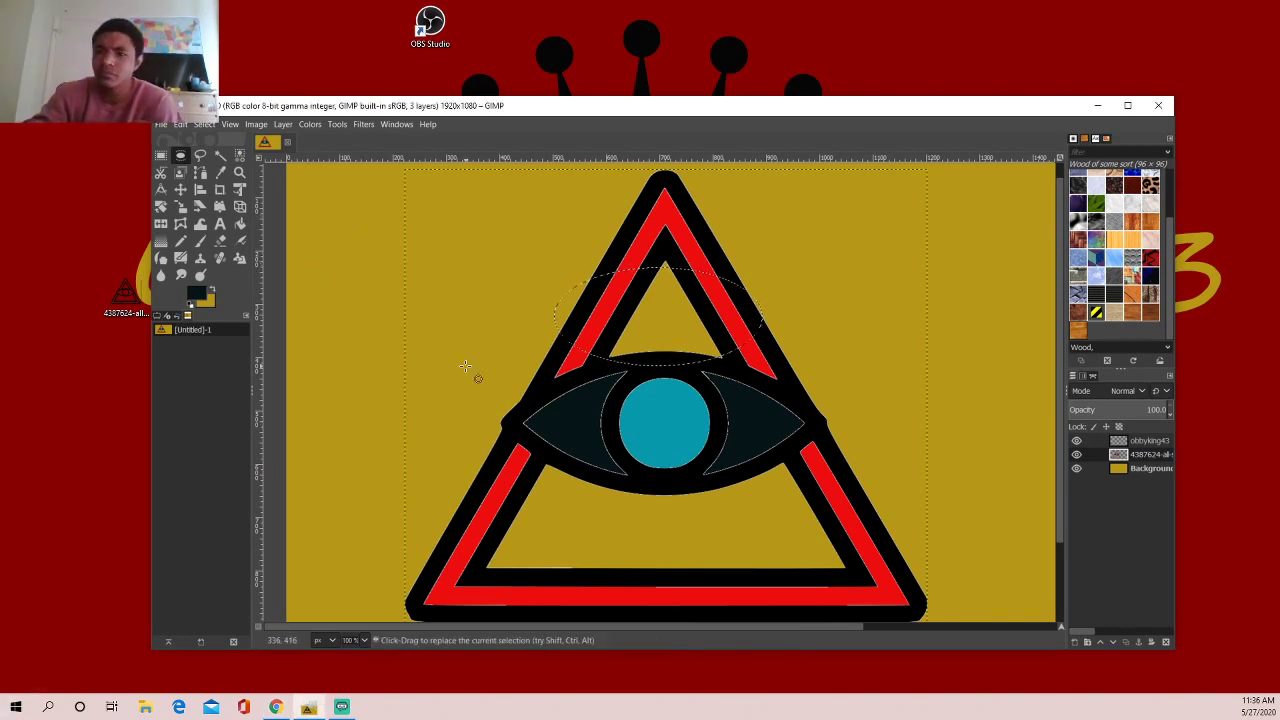
- Add a text box in the triangle top at size 60 and type 'O'
left_click(220, 223)
left_click(642, 322)
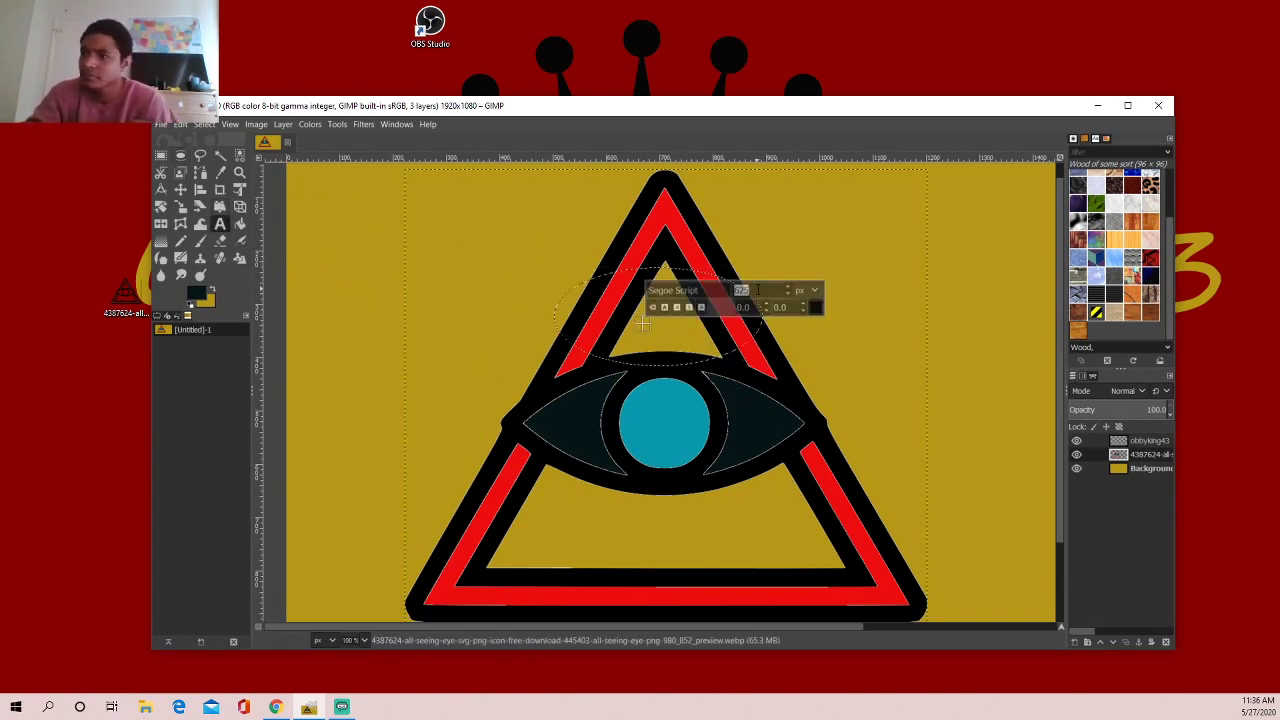
type("60")
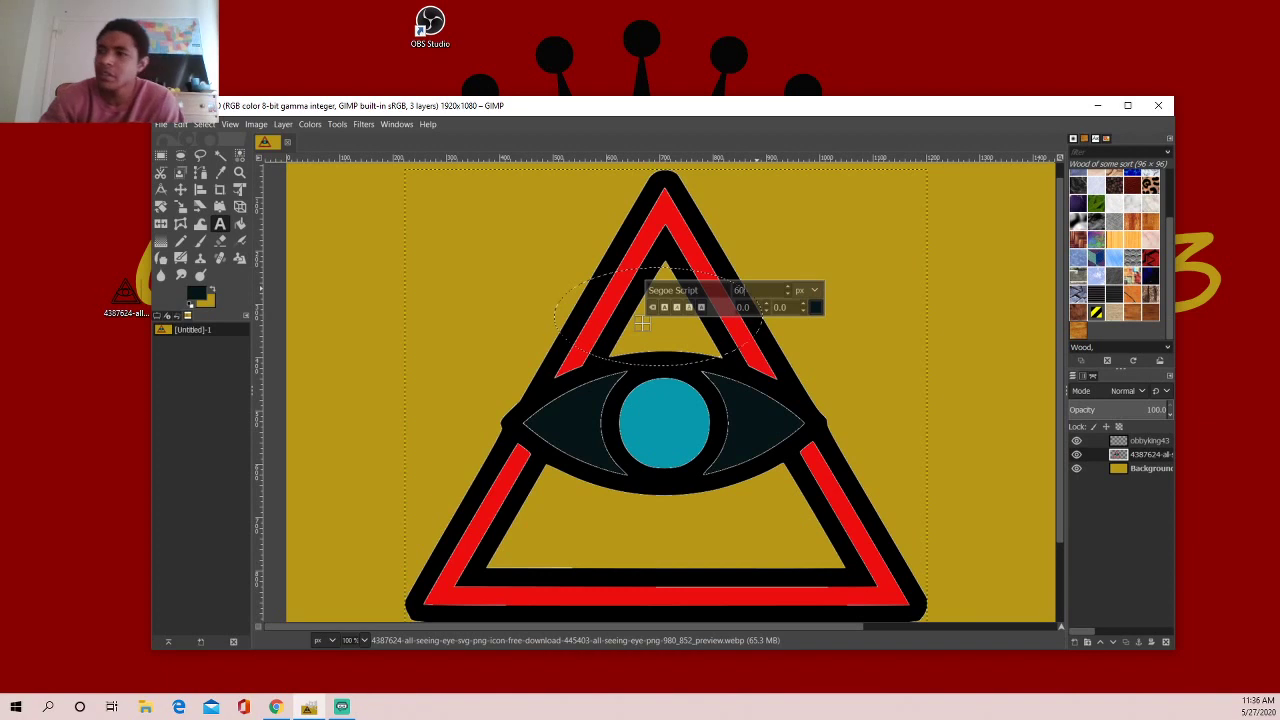
left_click(649, 327)
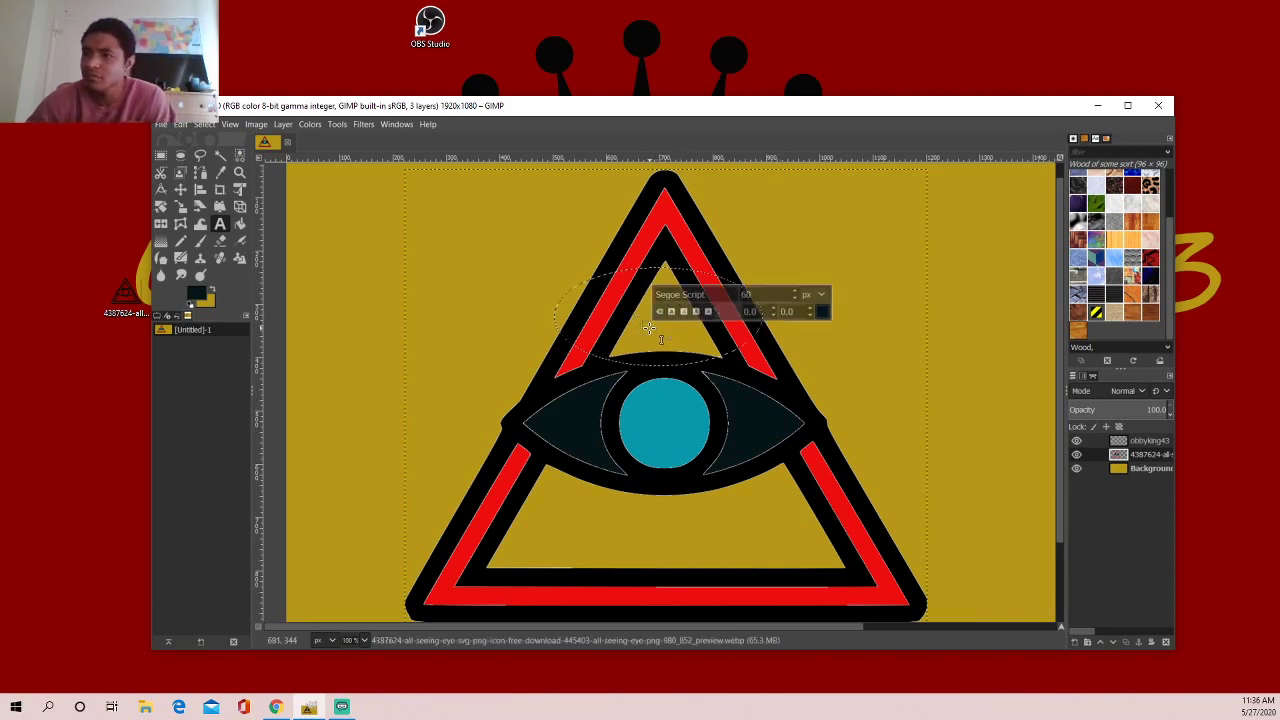
type("O")
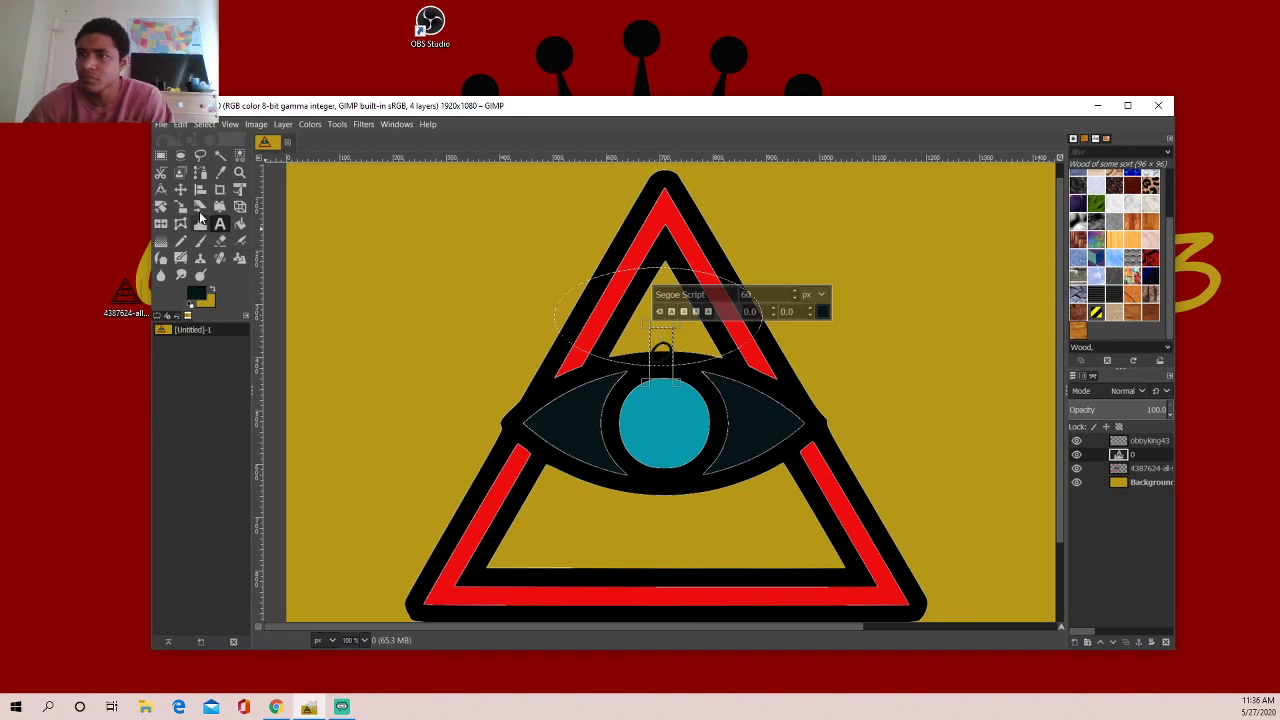
- With the Move tool, make the O text layer the active layer
left_click(180, 189)
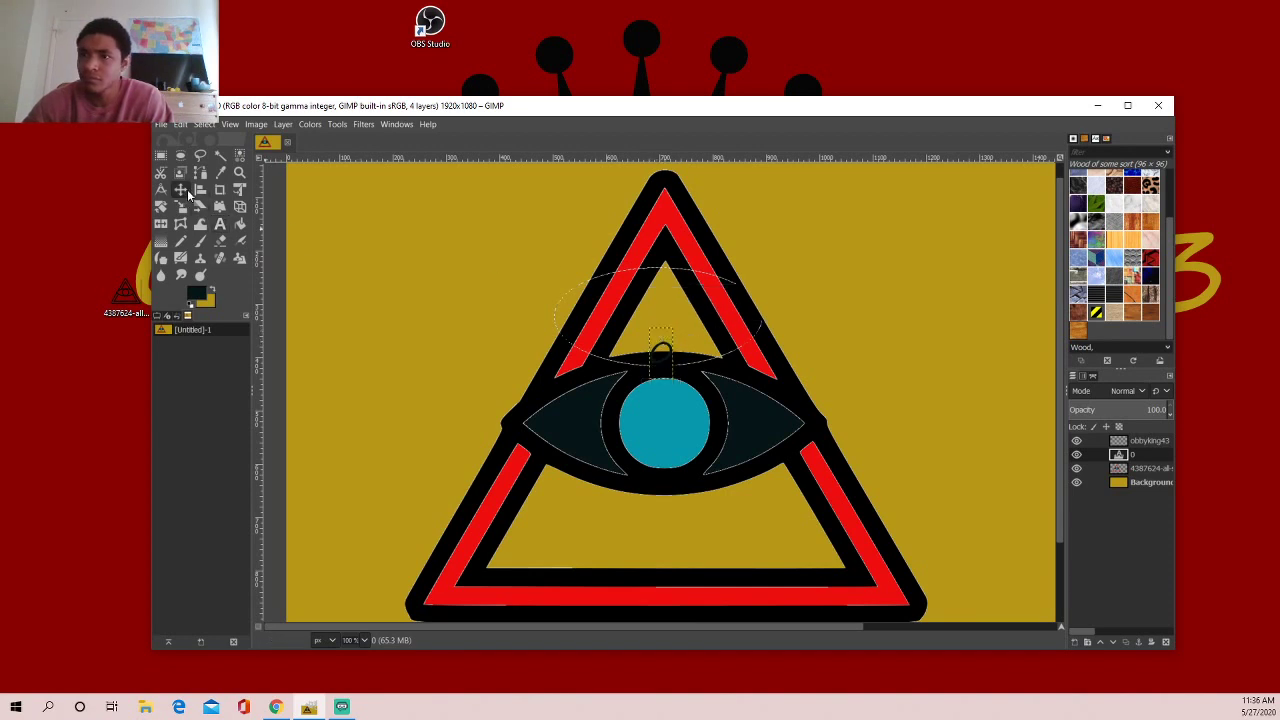
left_click_drag(655, 352, 661, 318)
left_click(663, 348)
left_click(638, 490)
key("Page_Up")
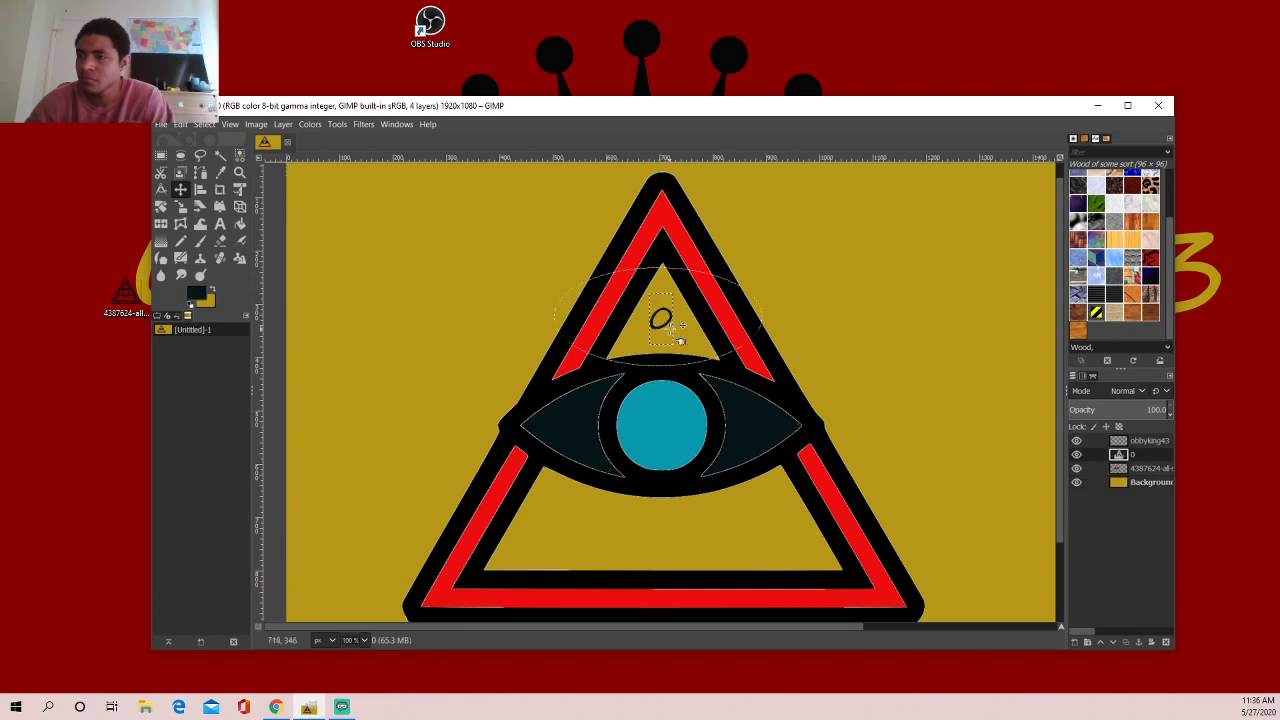
left_click(627, 510)
key("Page_Up")
key("Page_Up")
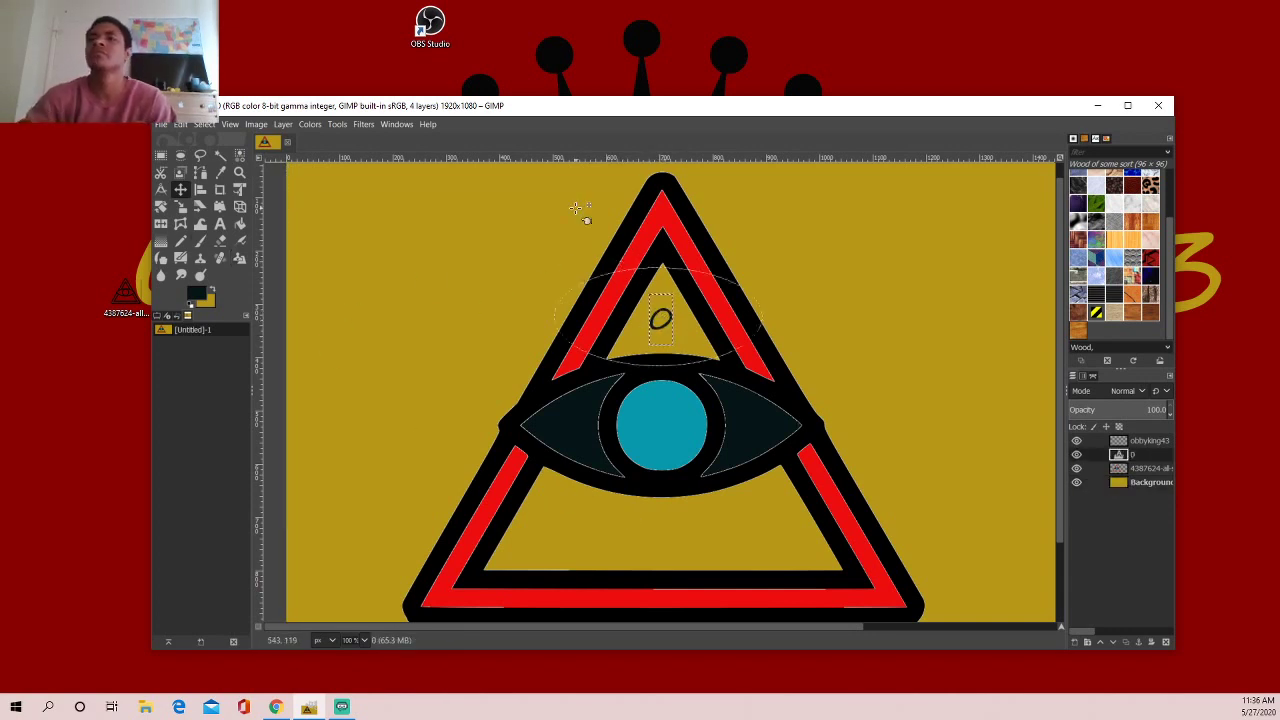
- Set the O text size to 625 px and move it up above the eye
left_click(220, 224)
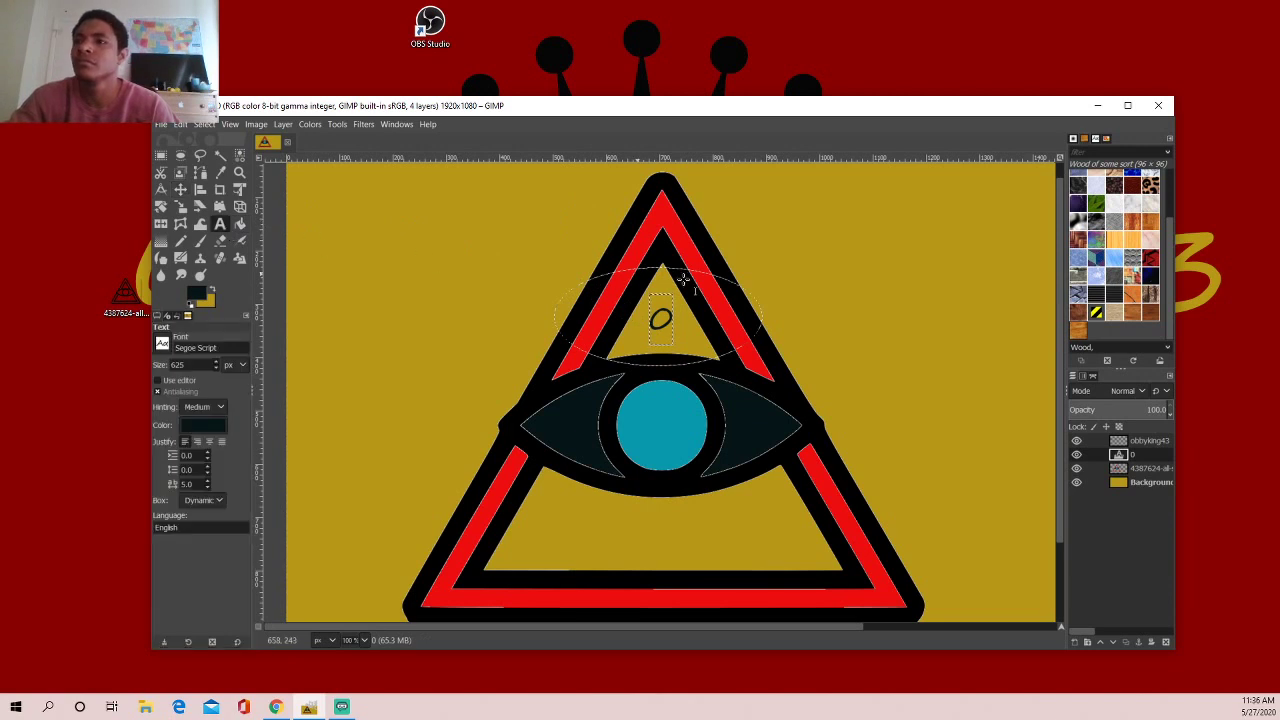
left_click(678, 330)
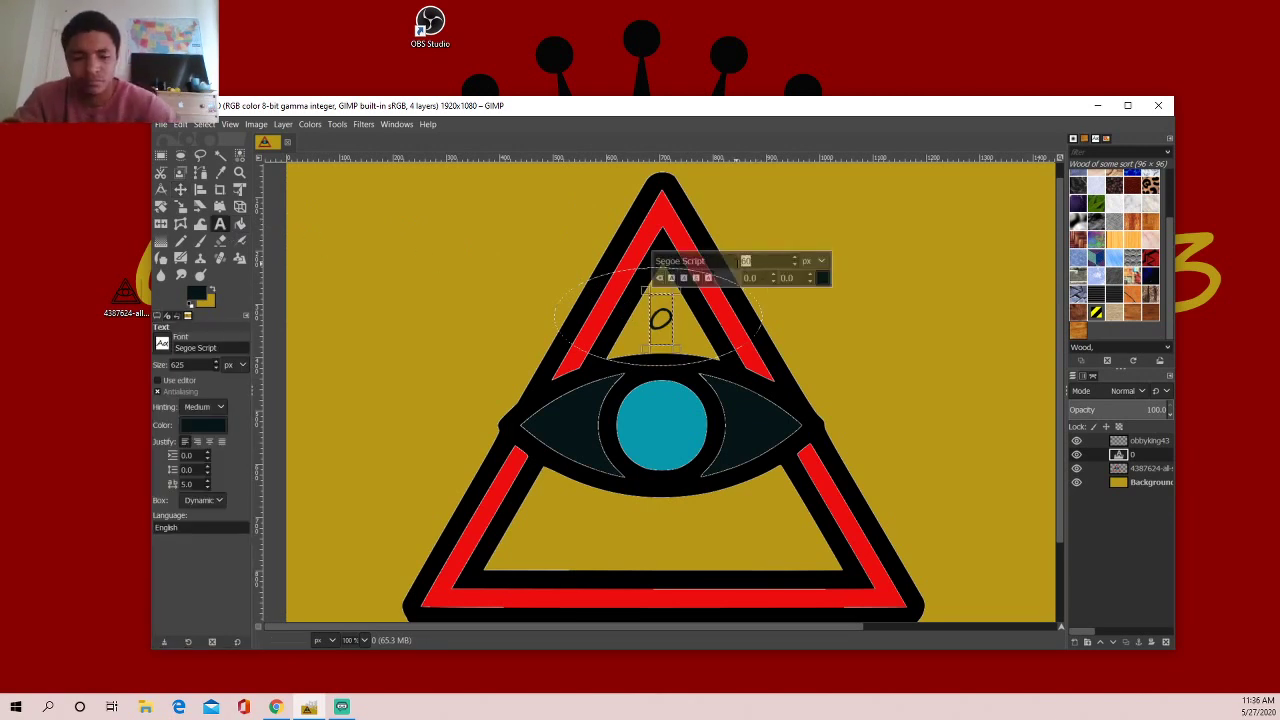
type("80")
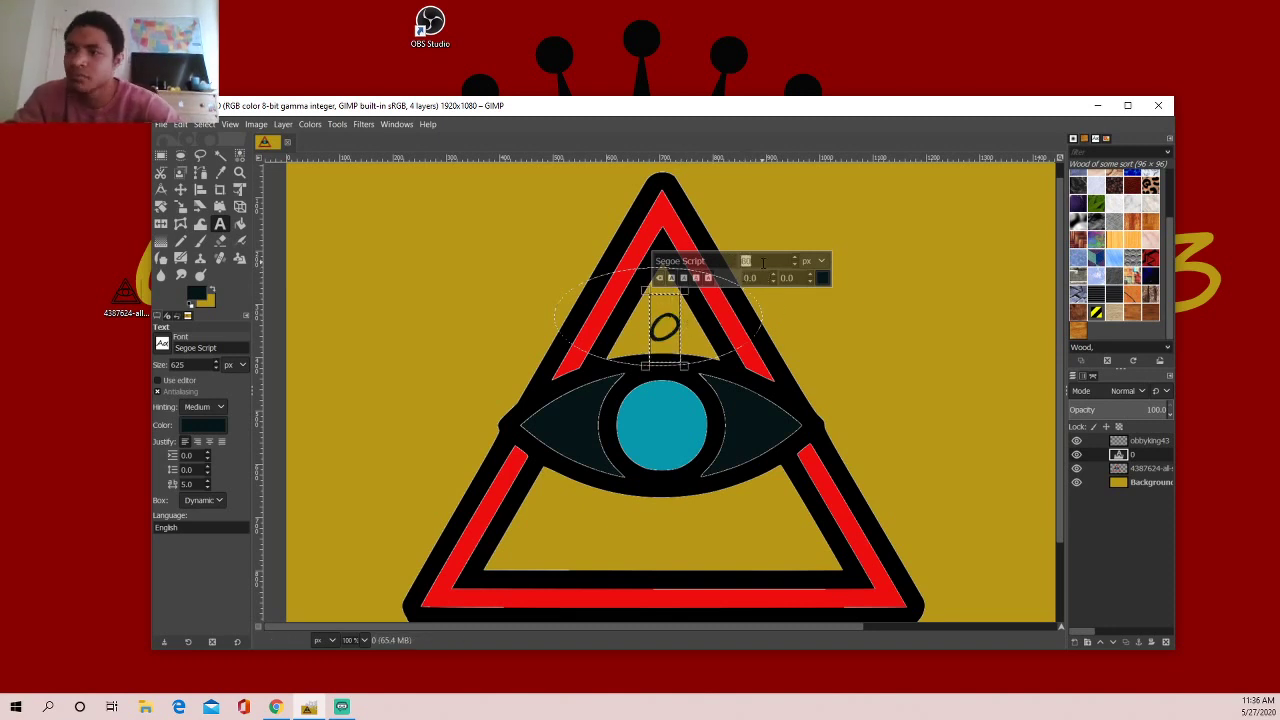
key("Return")
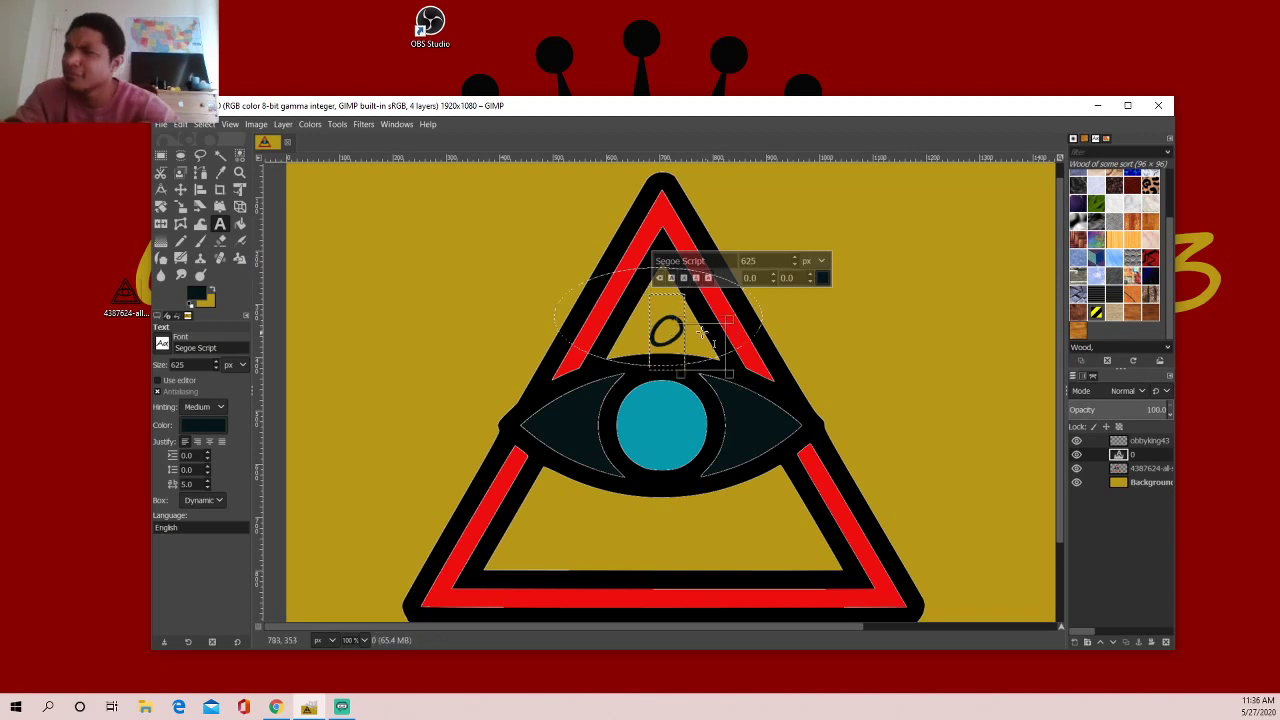
type("9")
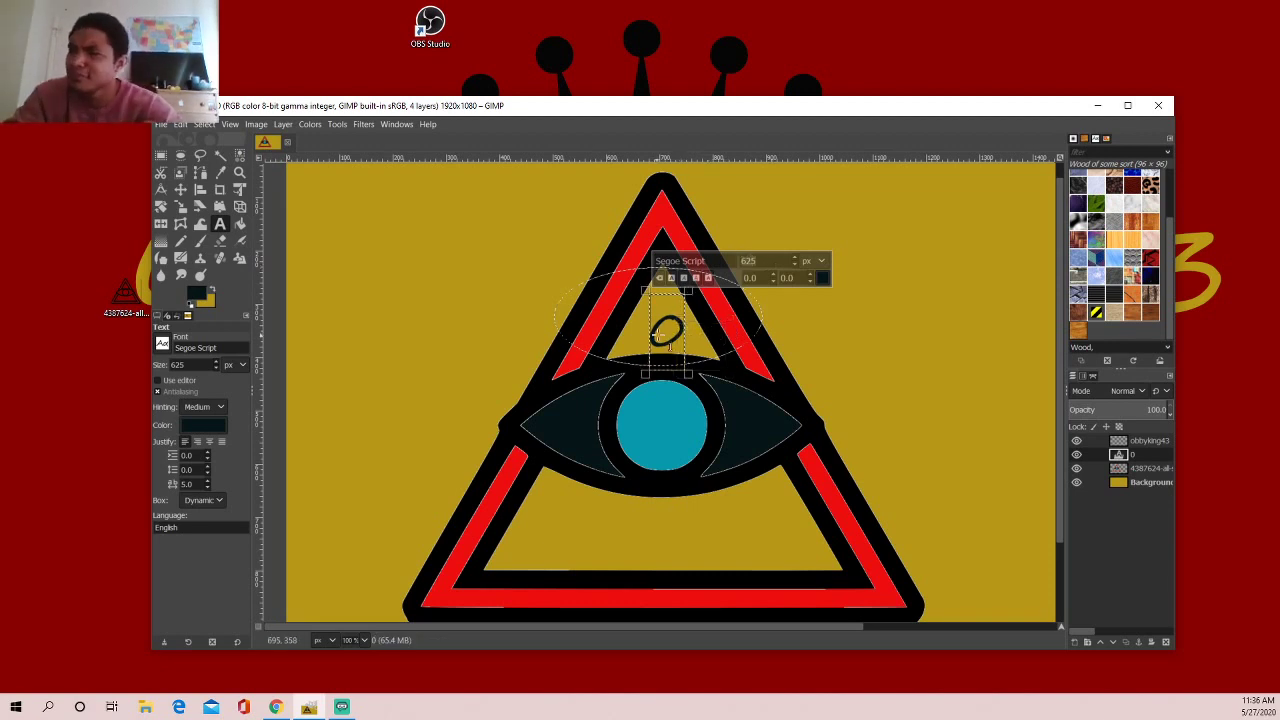
type("0")
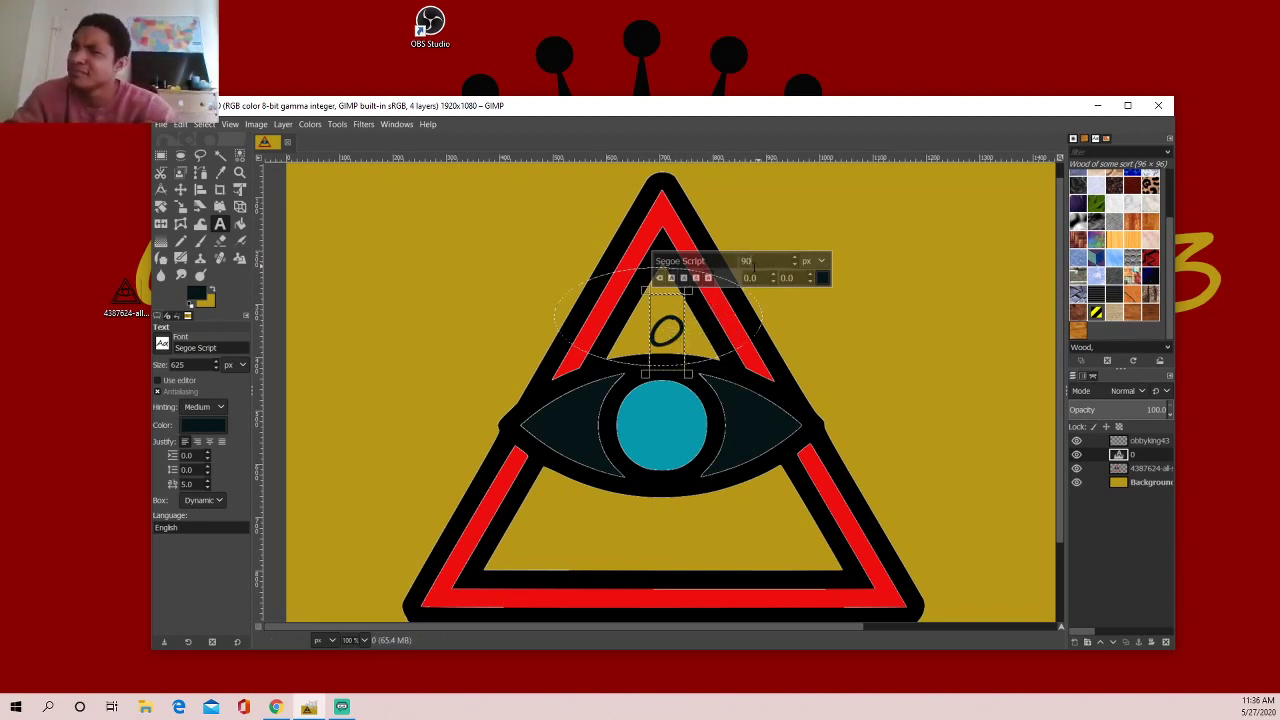
key("BackSpace")
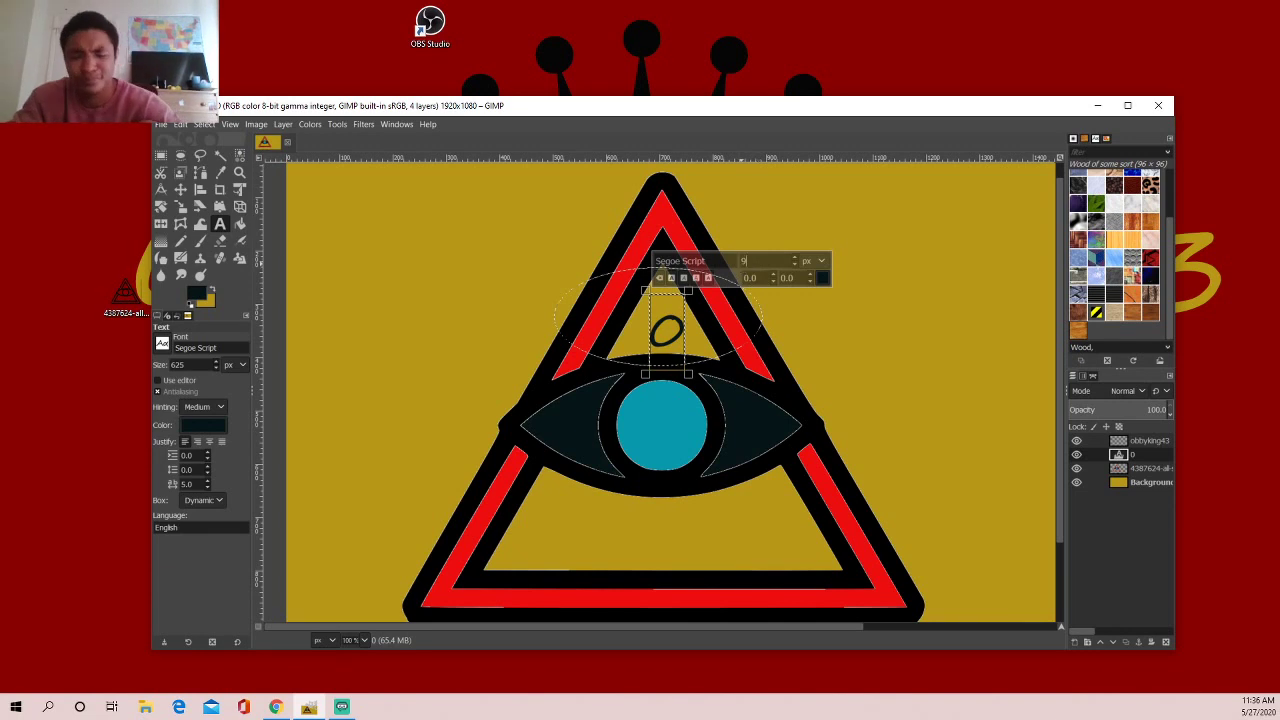
type("625")
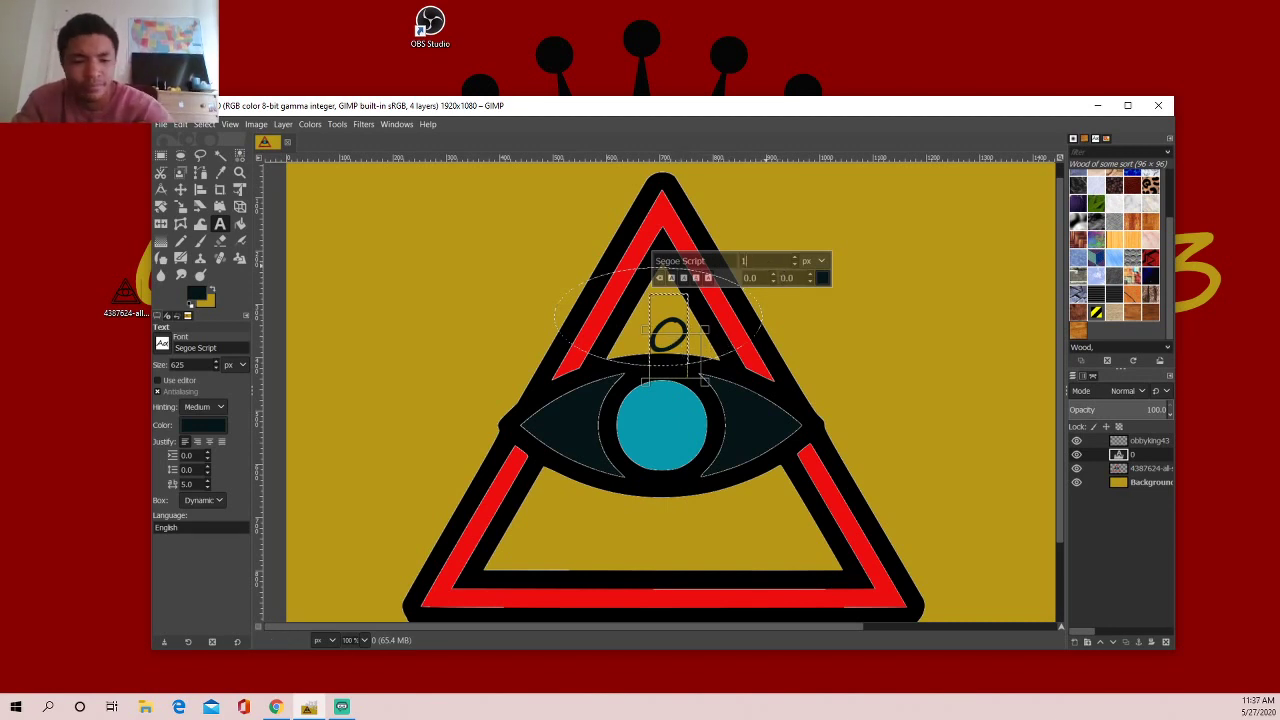
left_click(762, 358)
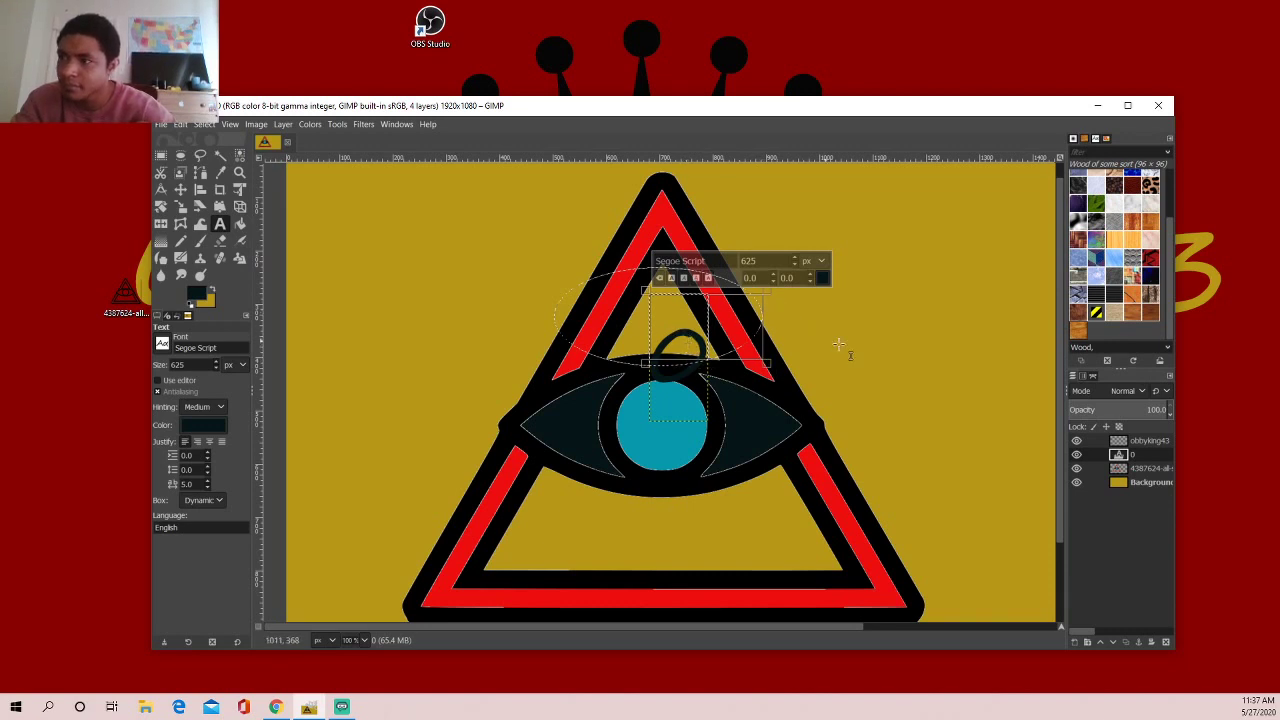
left_click(692, 345)
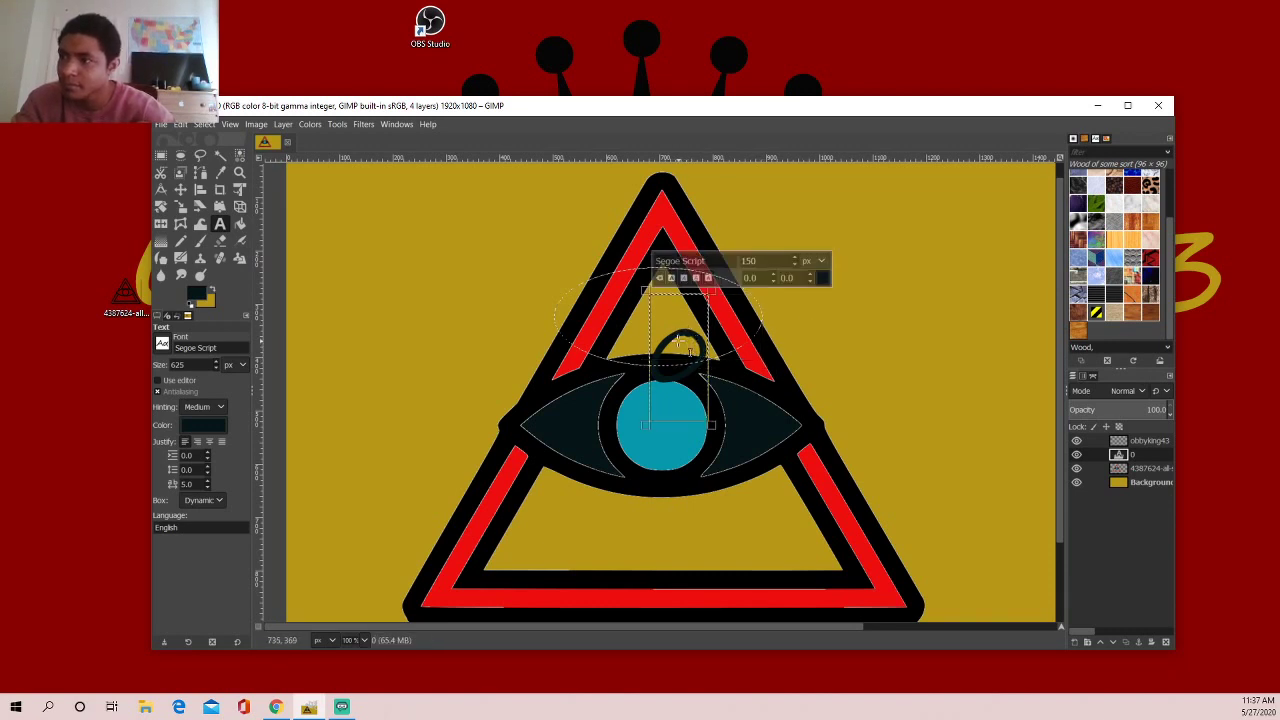
left_click(180, 189)
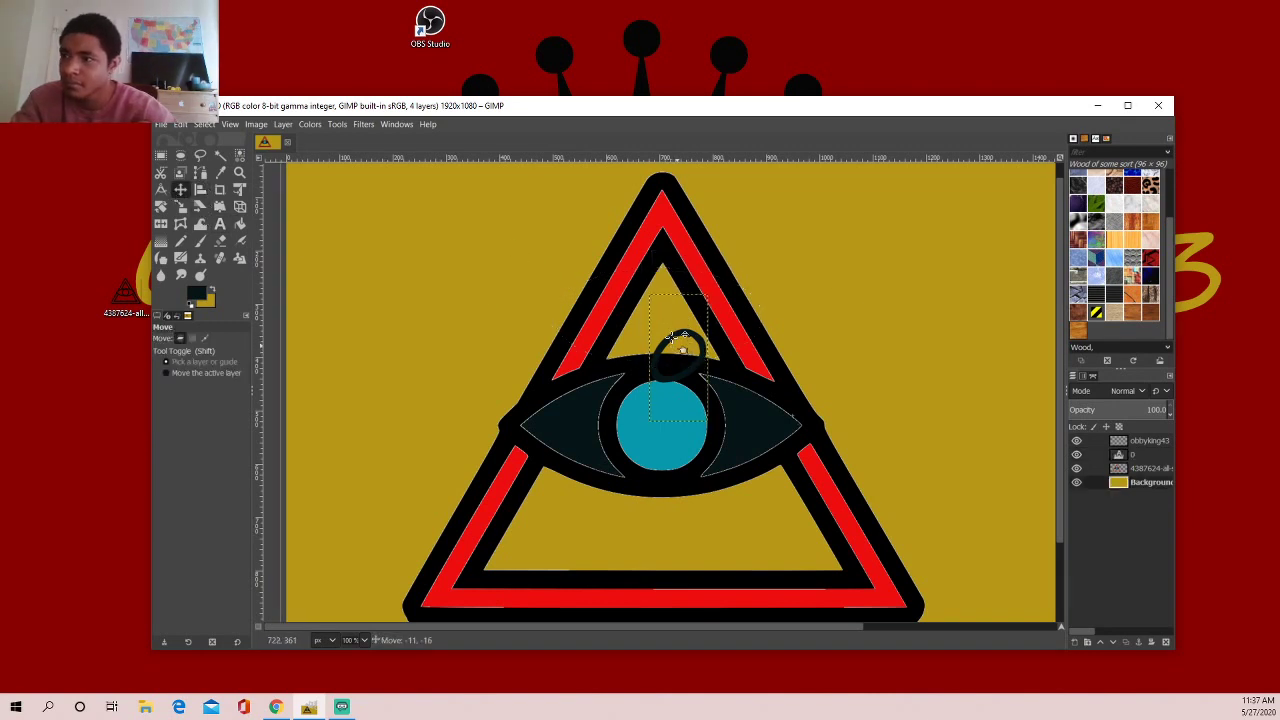
left_click_drag(678, 324, 666, 296)
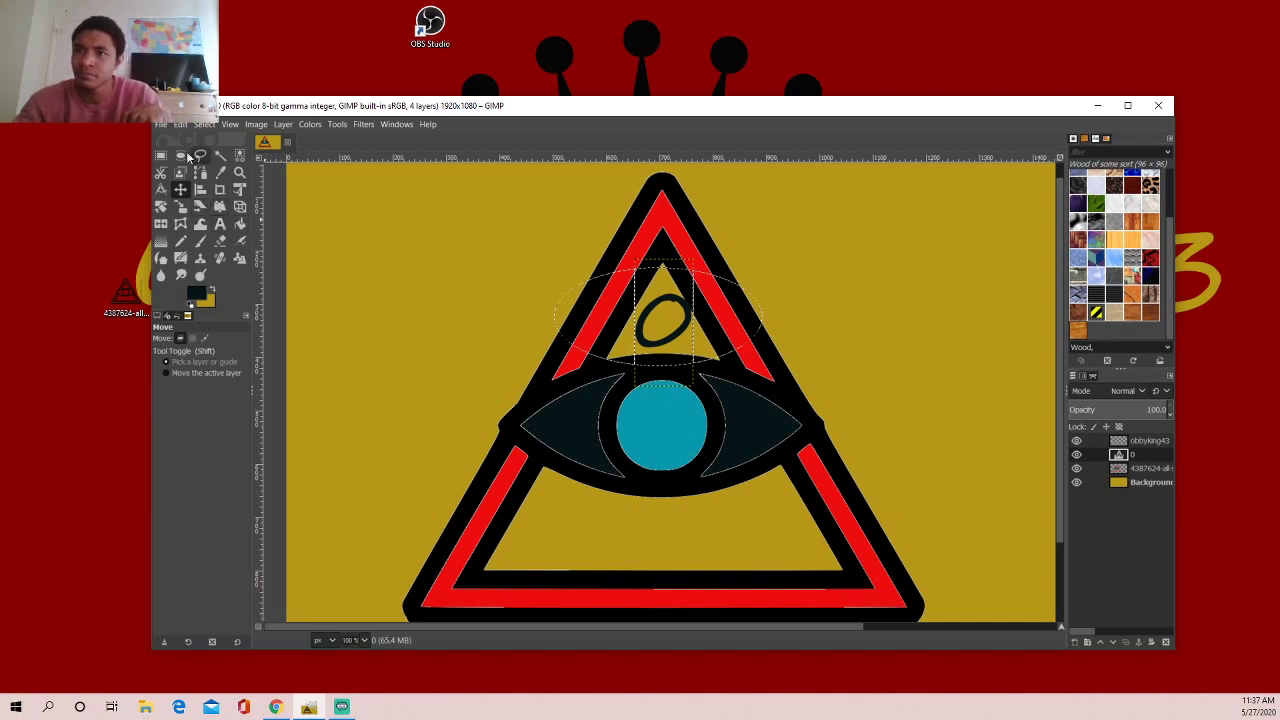
- Add a 150 px text box reading 'king' inside the lower triangle
left_click(220, 224)
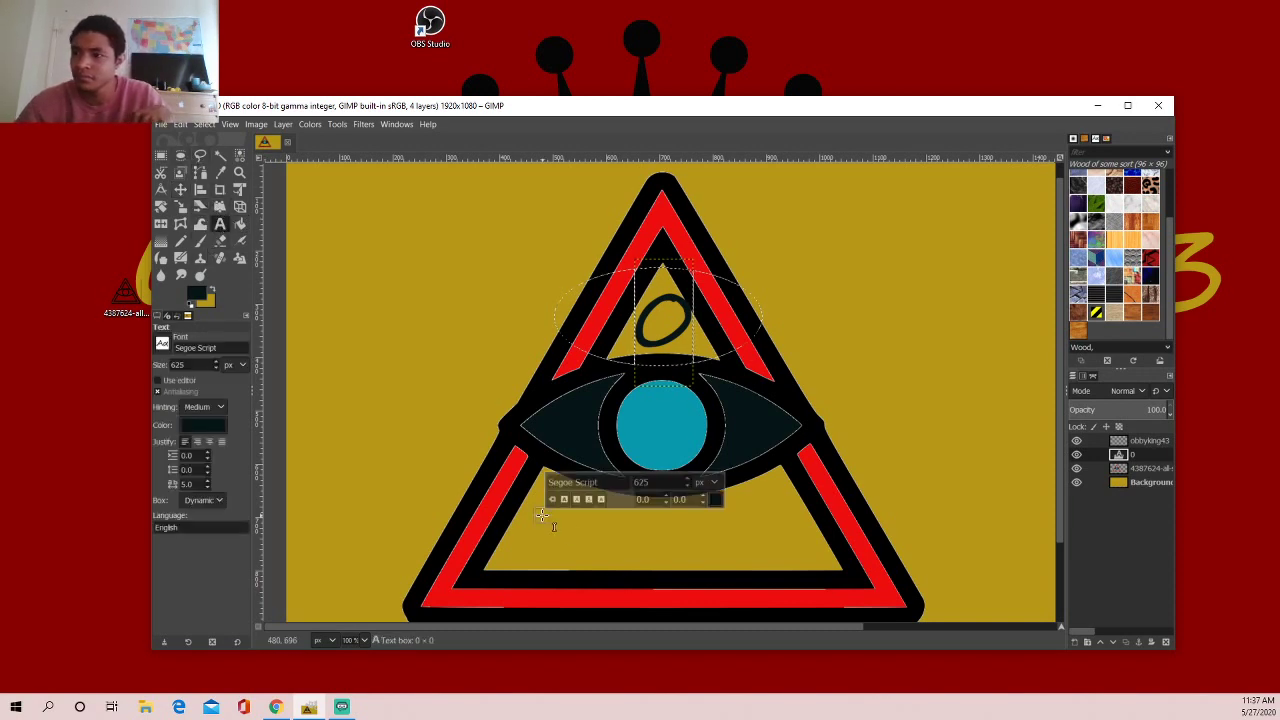
left_click_drag(637, 546, 542, 517)
left_click_drag(657, 562, 735, 570)
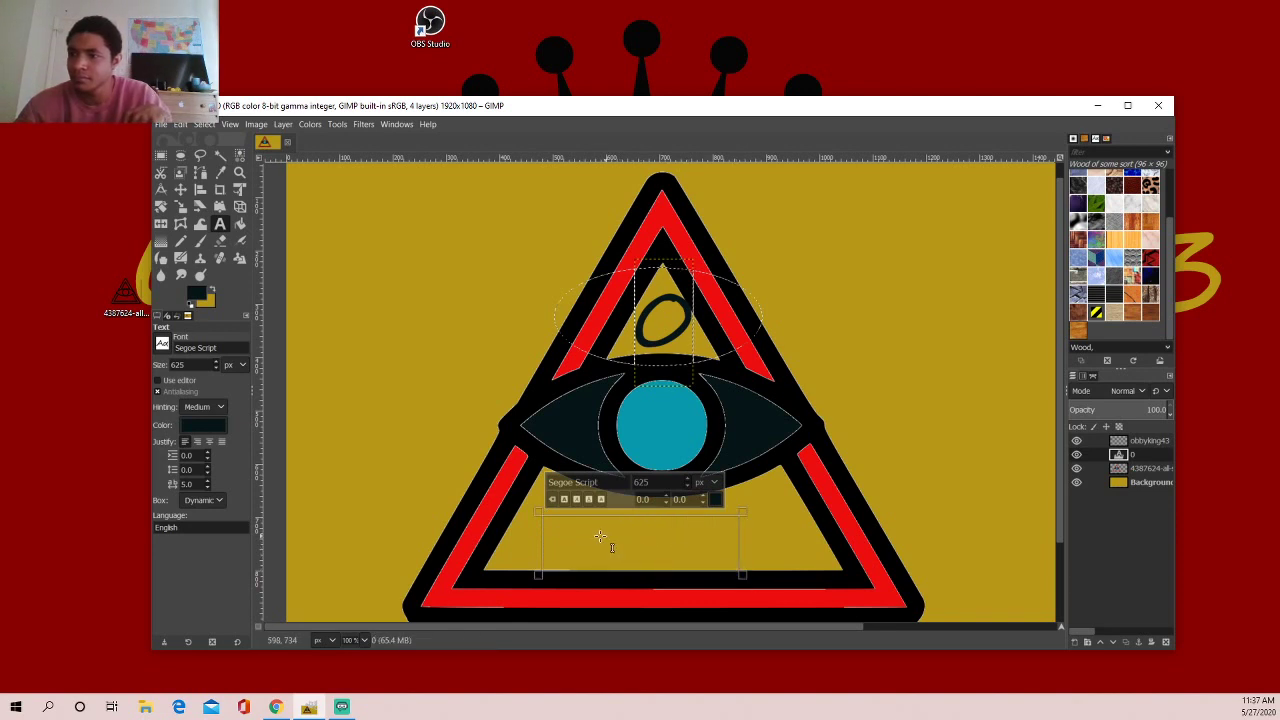
left_click(641, 482)
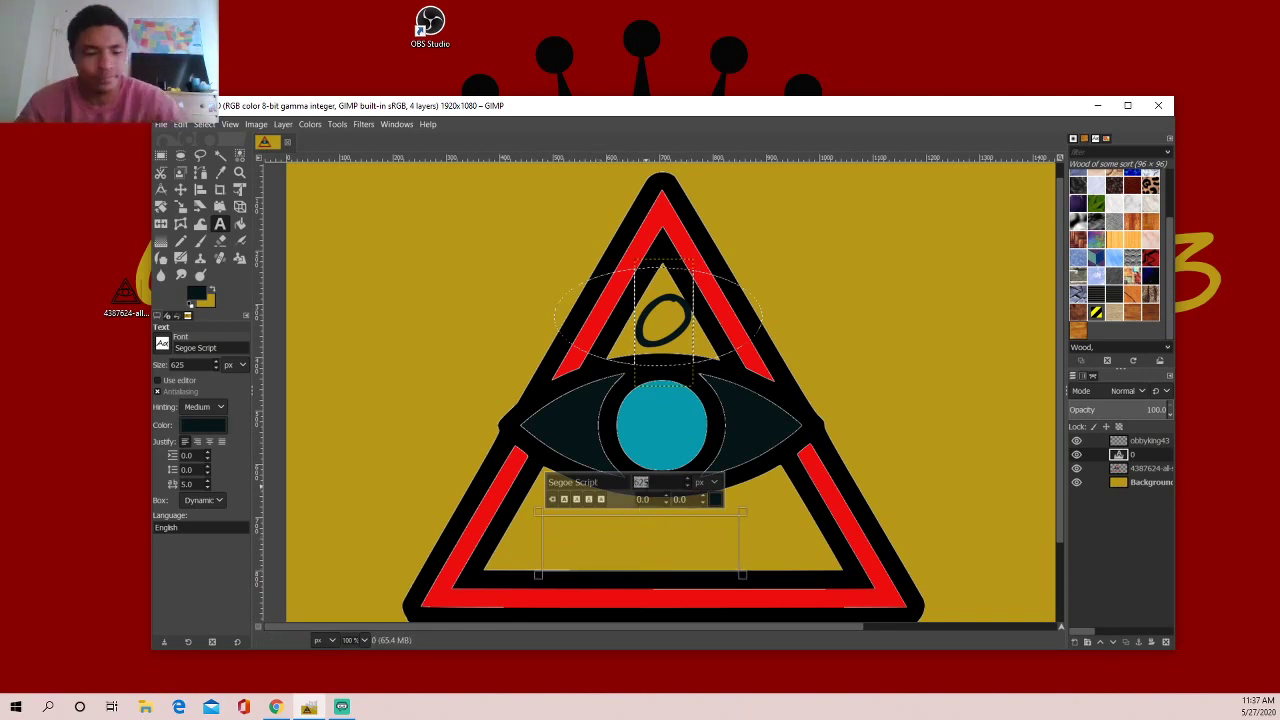
type("150")
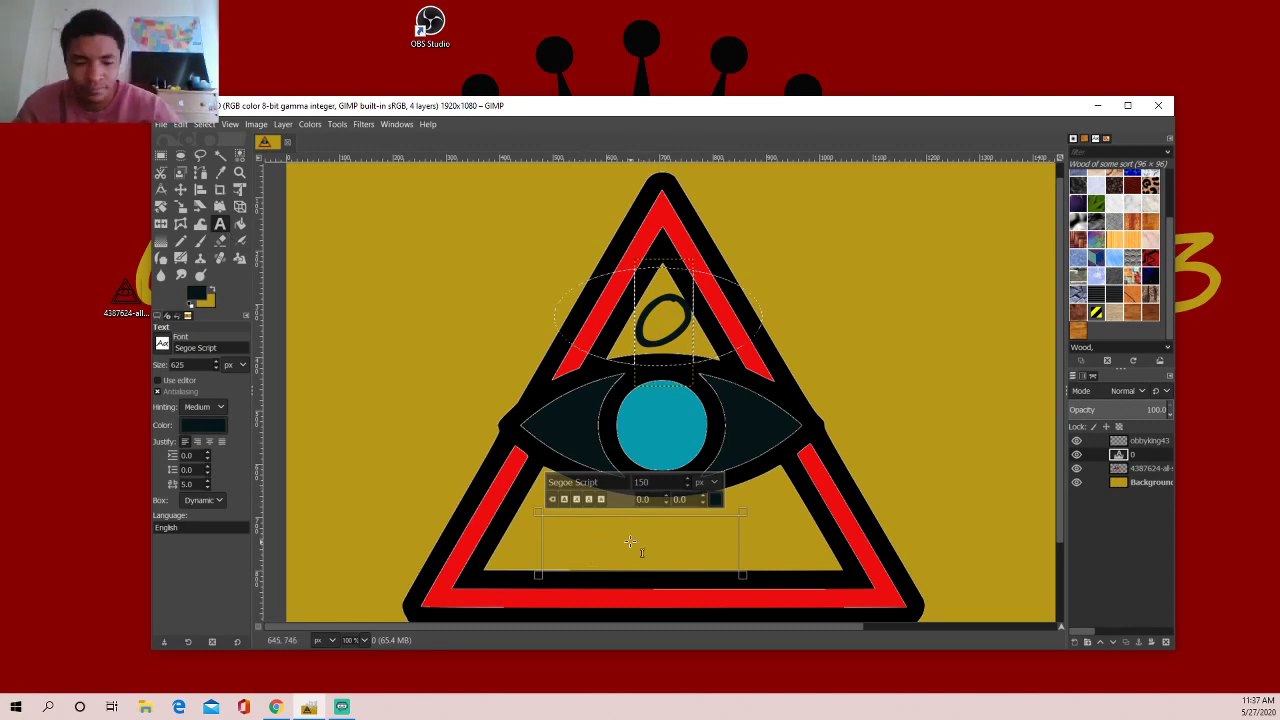
type("k")
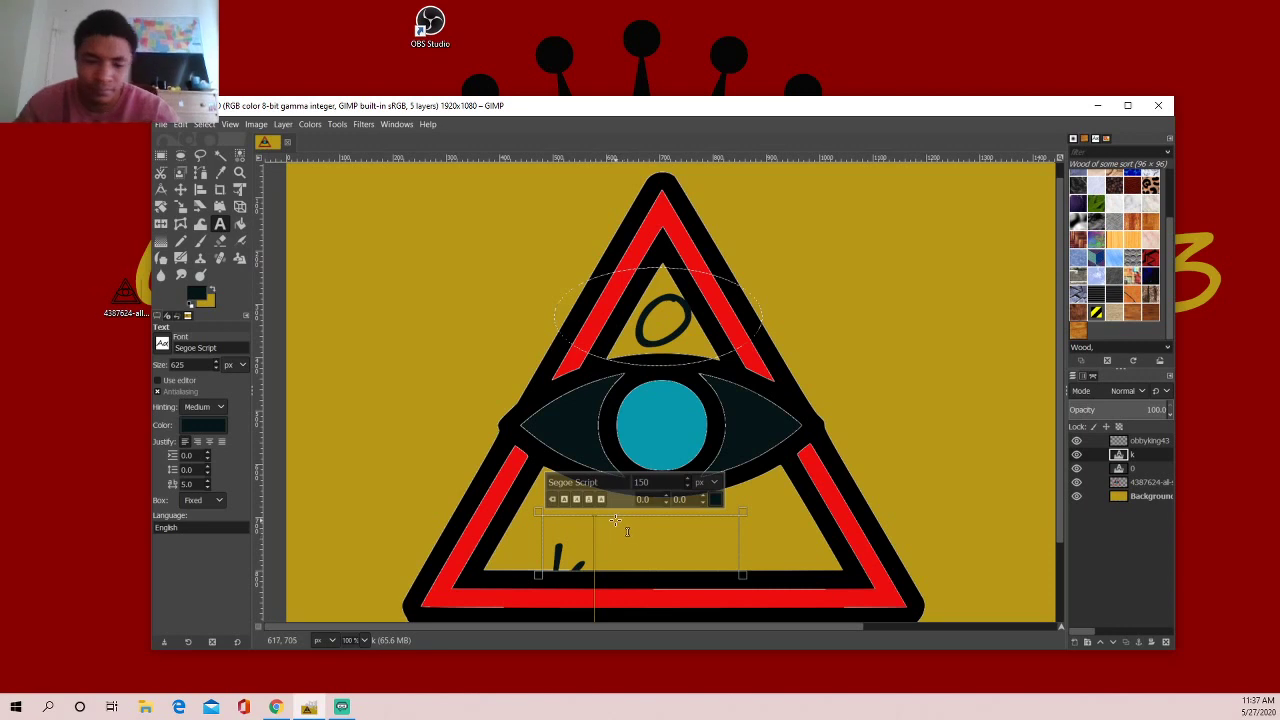
type("ing")
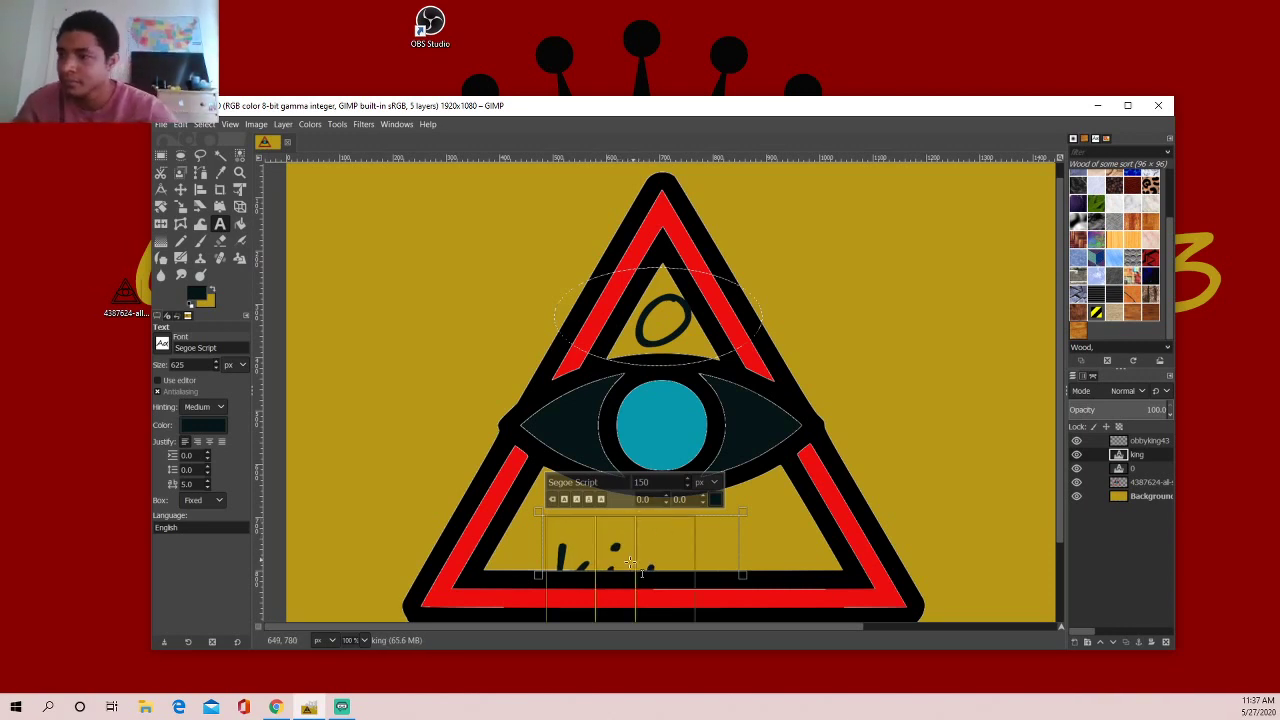
left_click(180, 189)
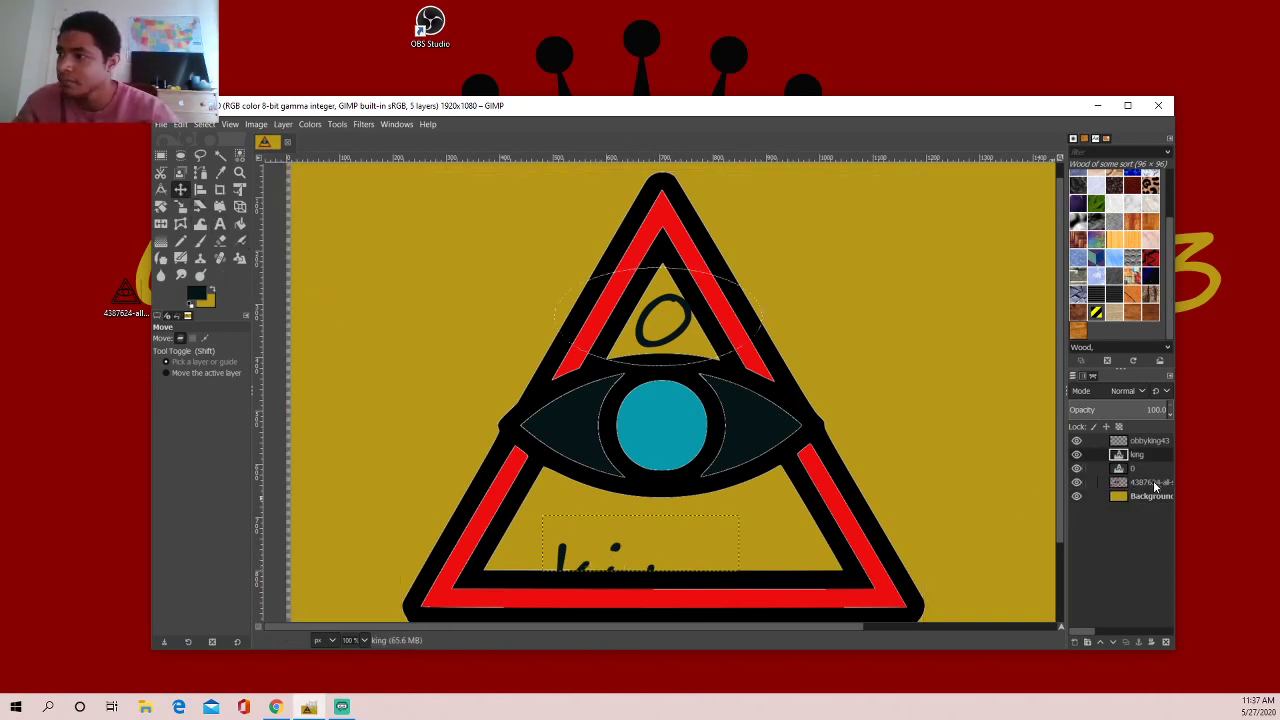
- Undo the accidental move of the background layer
left_click(1150, 496)
left_click_drag(648, 544, 643, 527)
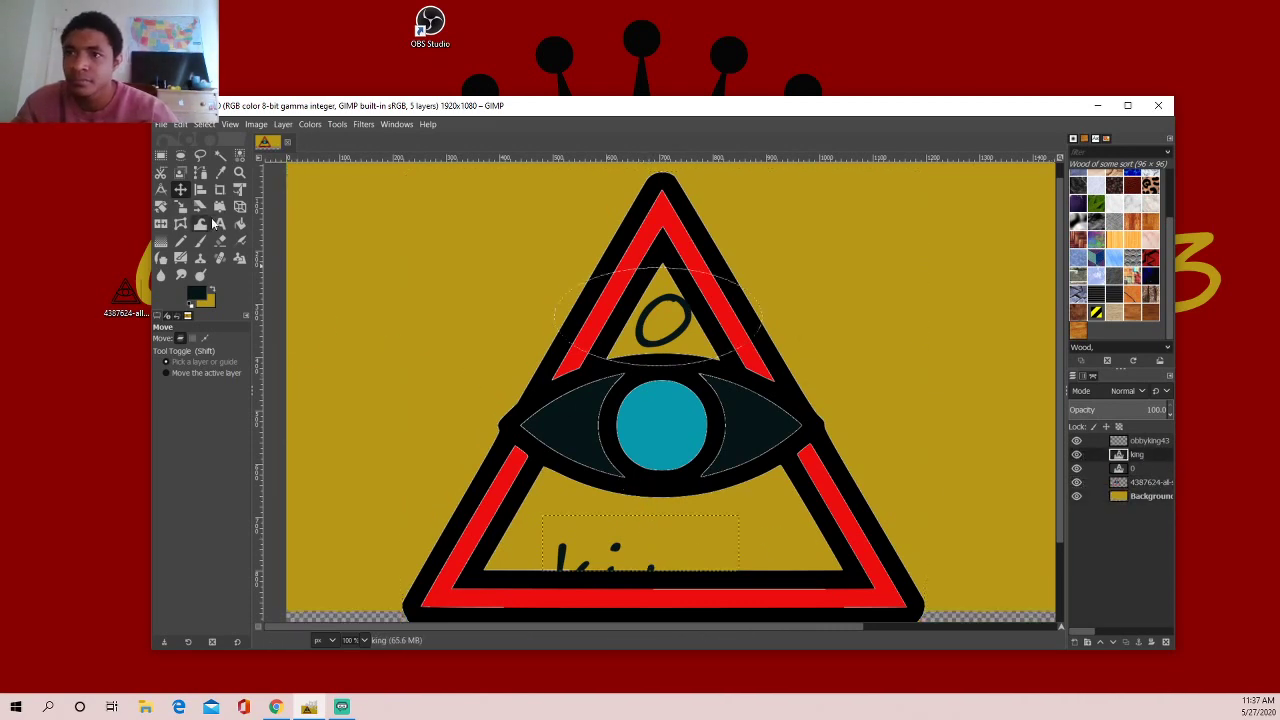
left_click(213, 224)
left_click(180, 189)
left_click(628, 545)
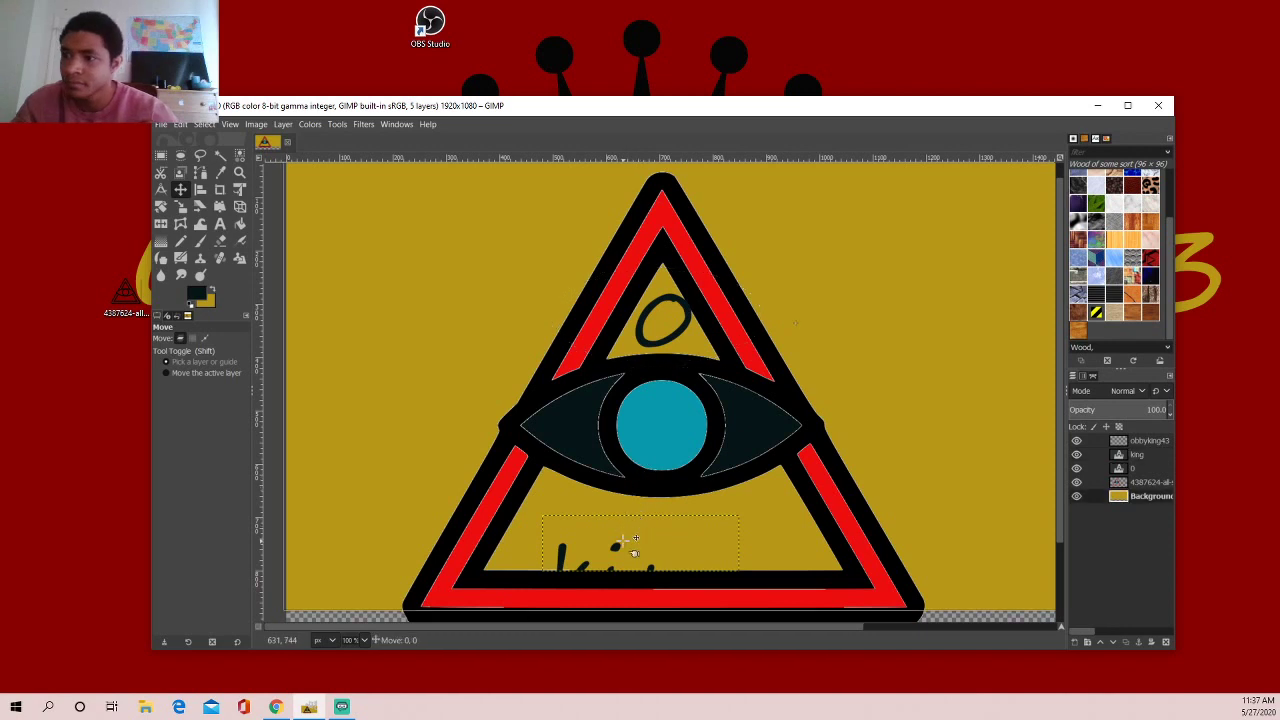
key("ctrl+z")
key("ctrl+z")
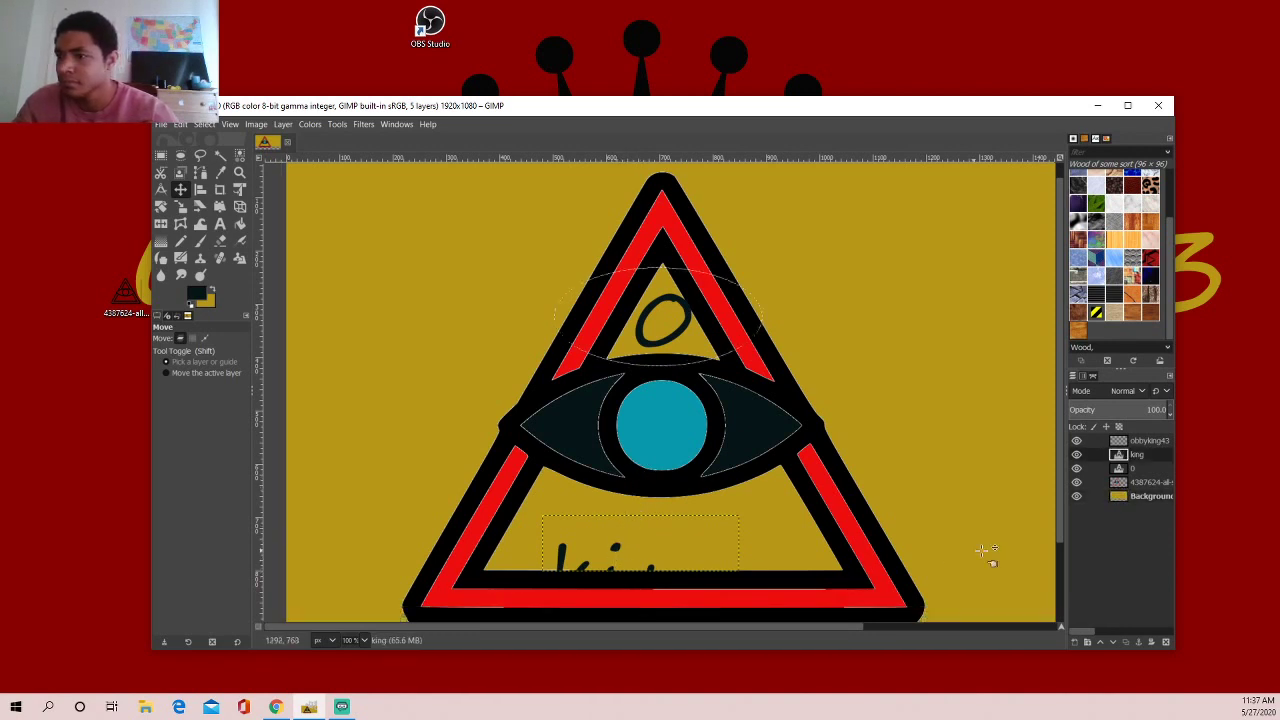
- Hide the gold background and triangle layers, then delete the stray obbyking43 layer
left_click(1077, 495)
left_click(1077, 483)
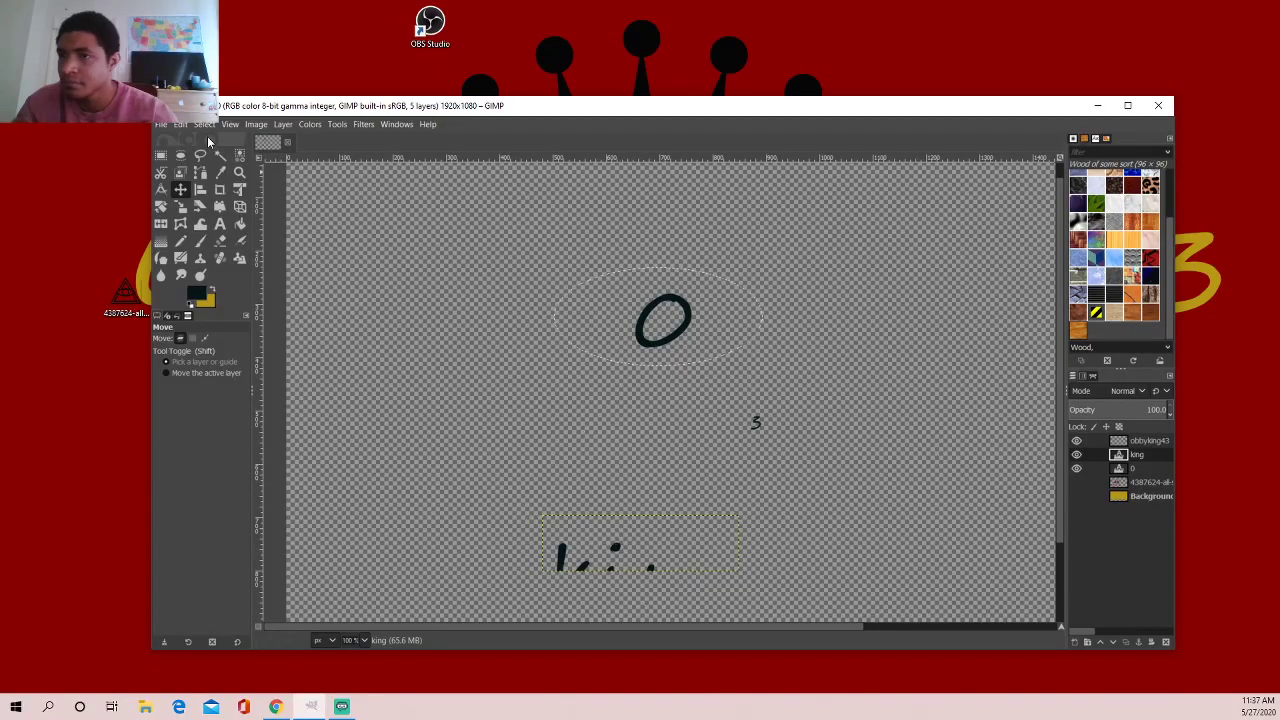
left_click(1139, 444)
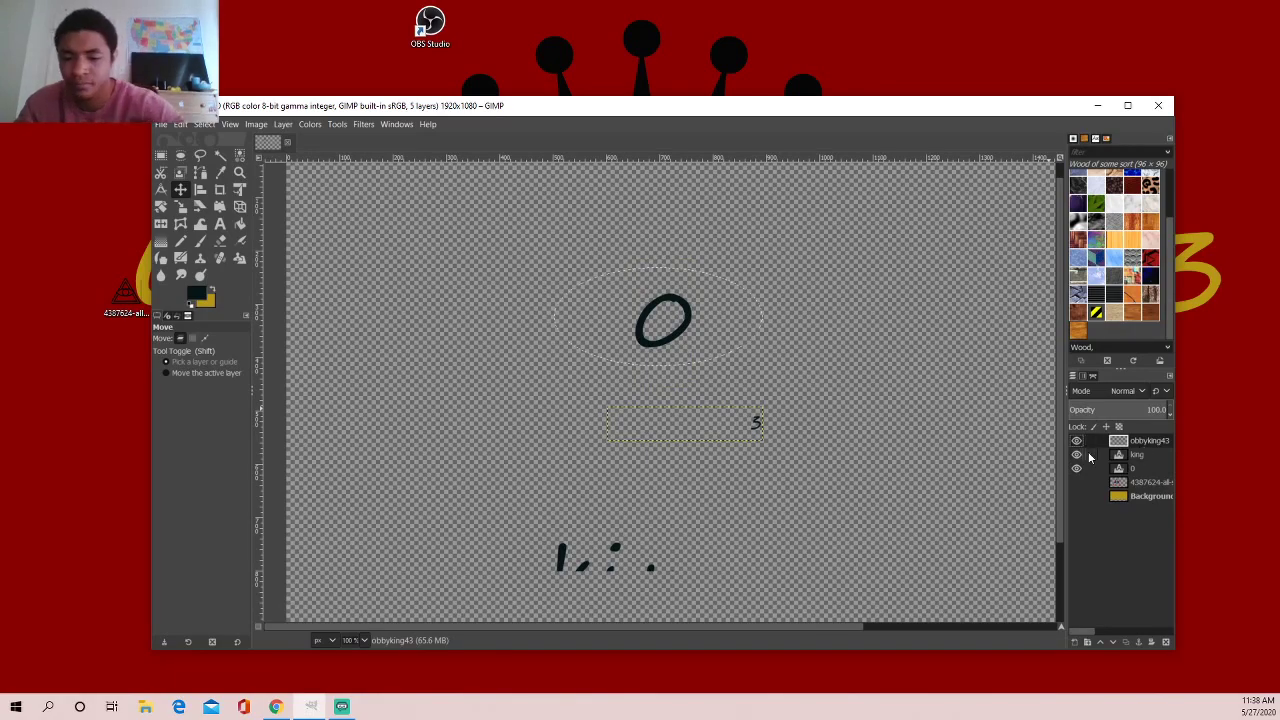
right_click(1145, 442)
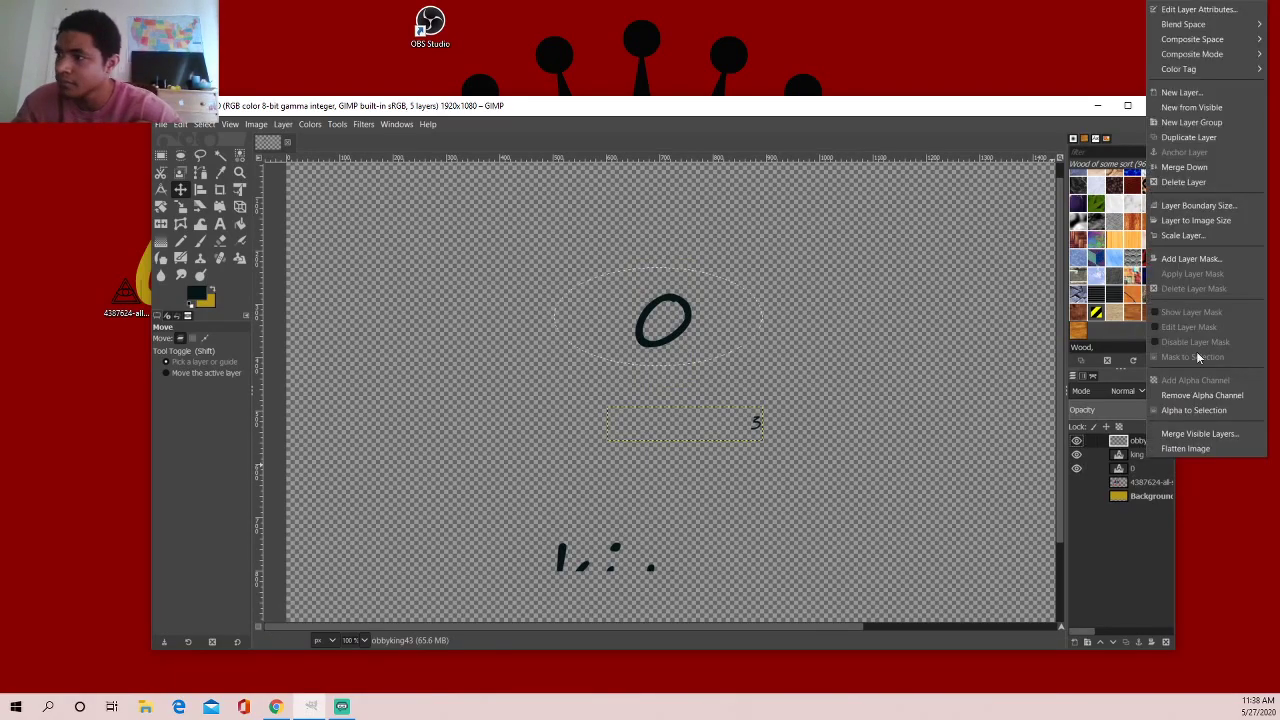
left_click(1186, 183)
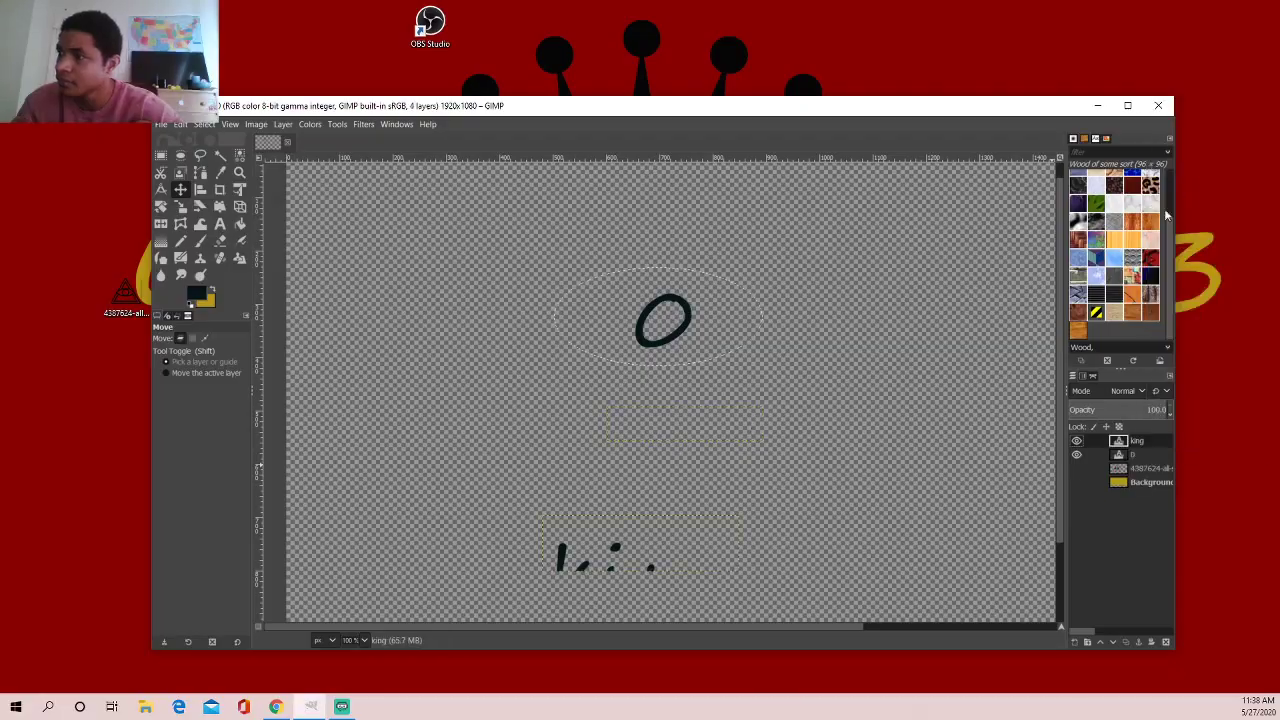
- Move 'king' up about 50 px, widen its text box, and re-show the triangle layer
left_click(1150, 468)
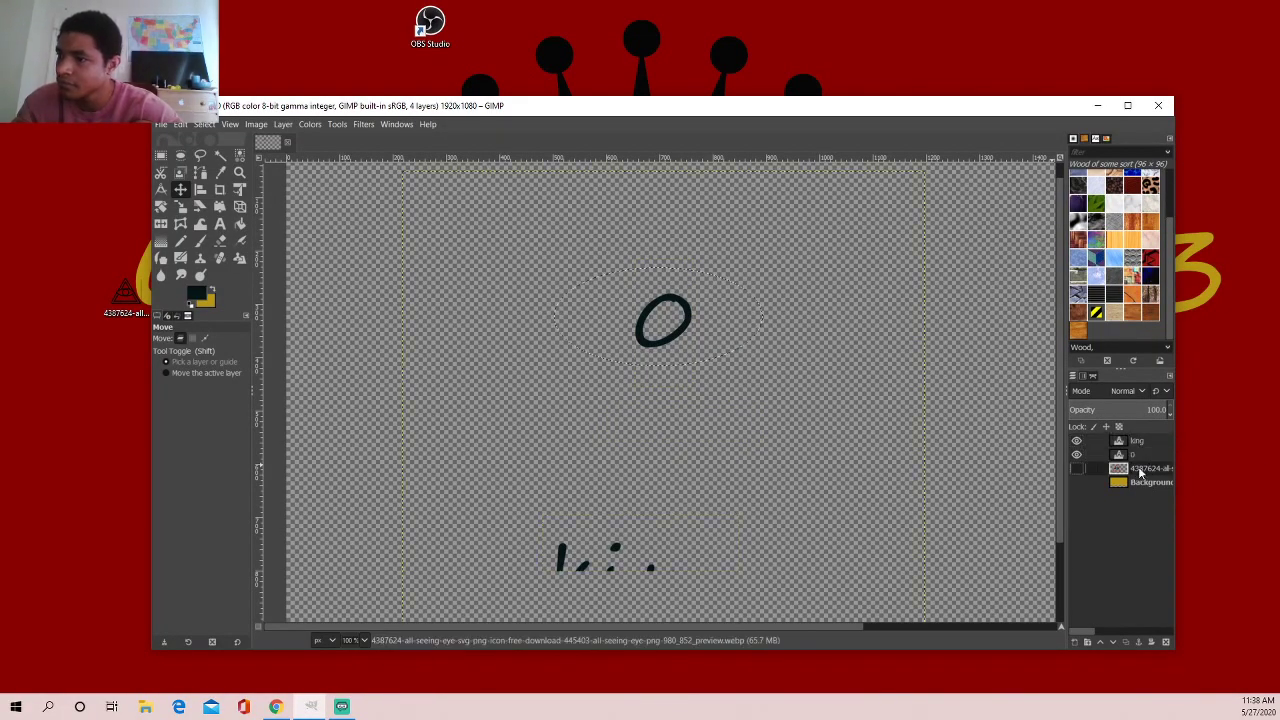
left_click(1136, 456)
left_click(1137, 441)
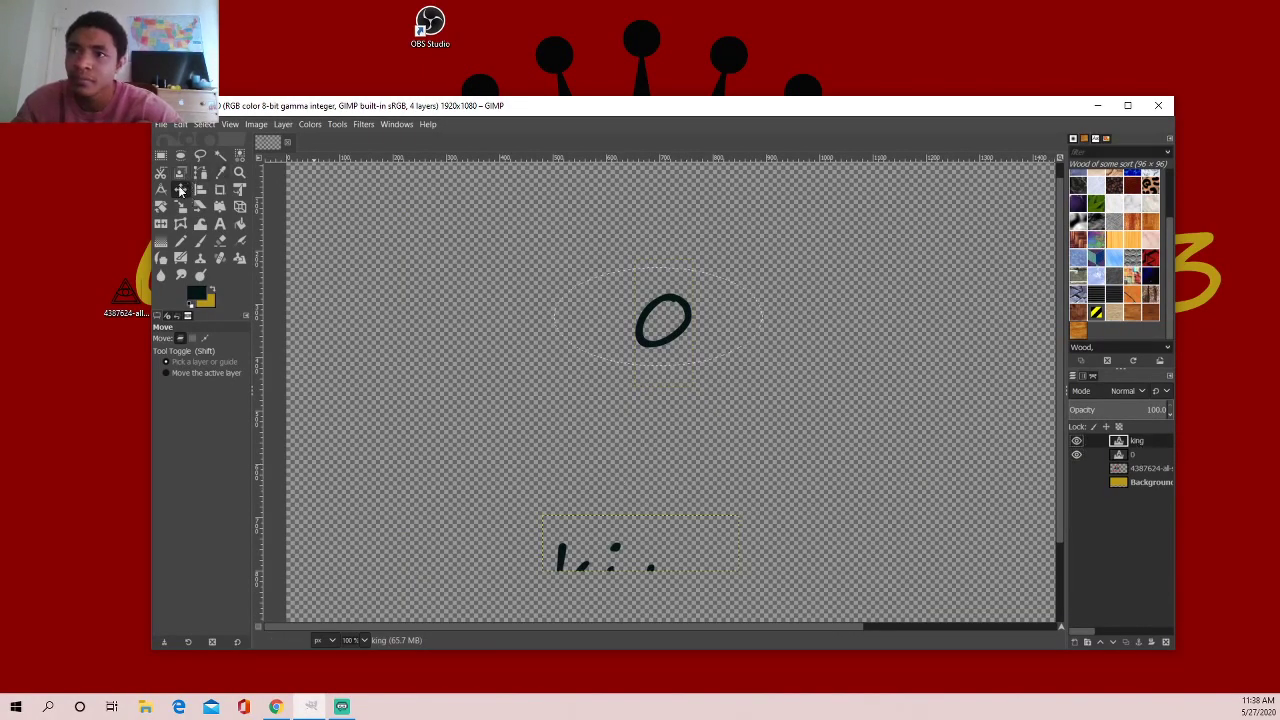
left_click_drag(617, 547, 619, 497)
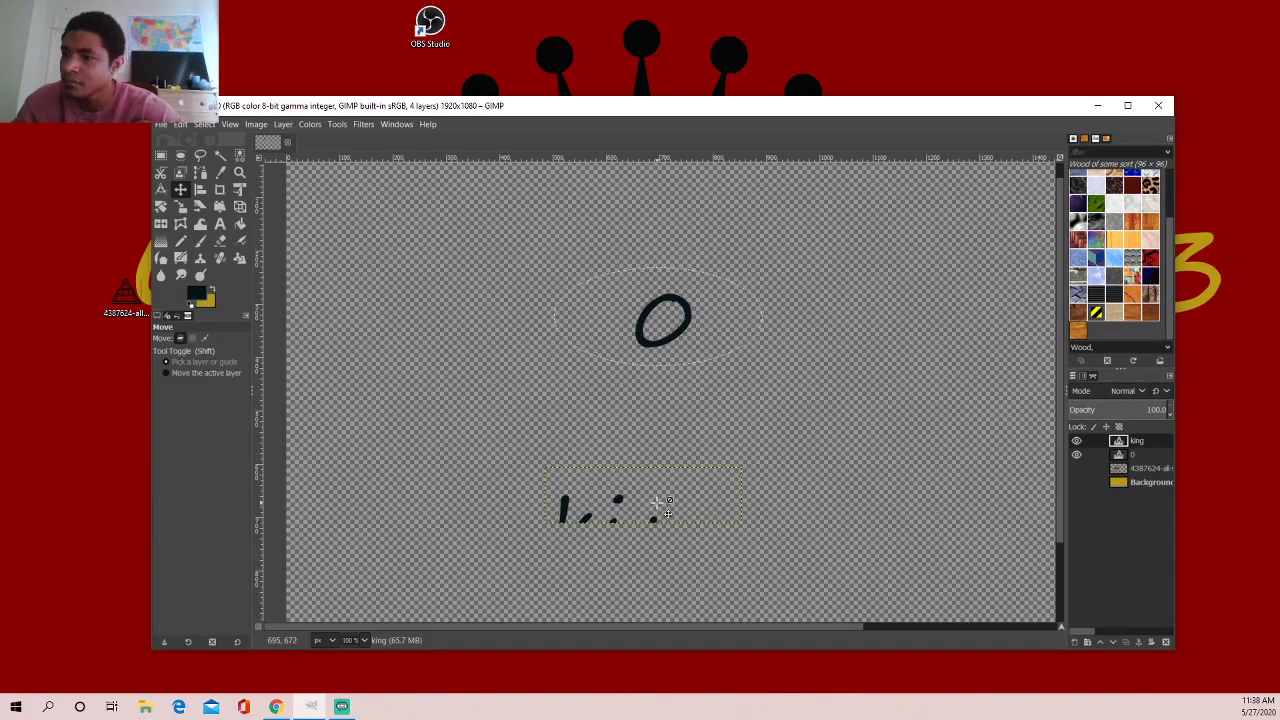
left_click(221, 224)
left_click(617, 509)
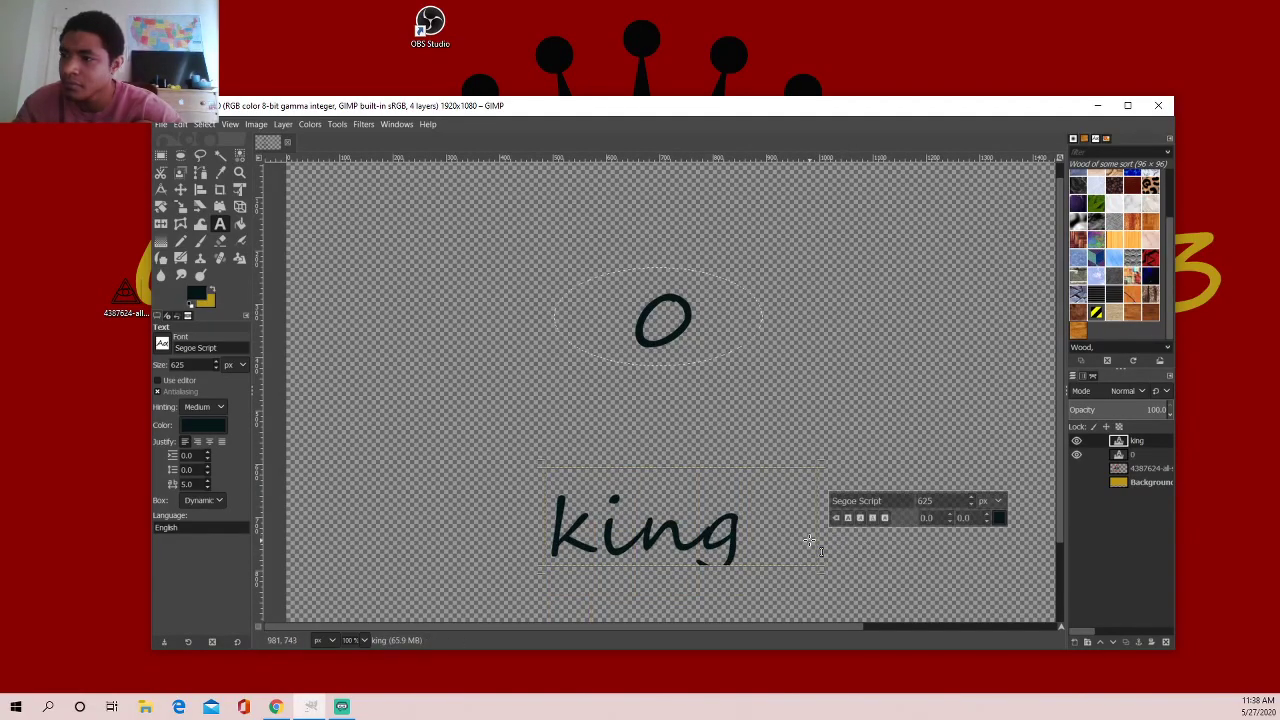
left_click_drag(822, 540, 851, 543)
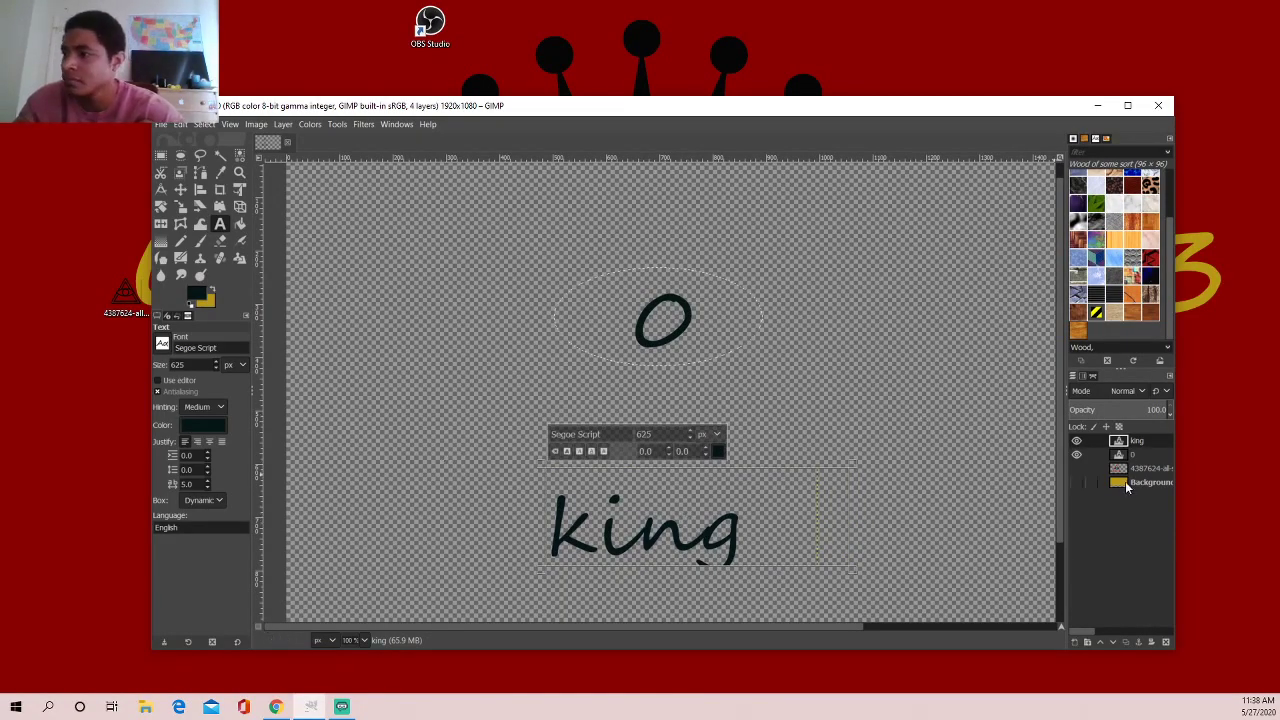
left_click(1077, 469)
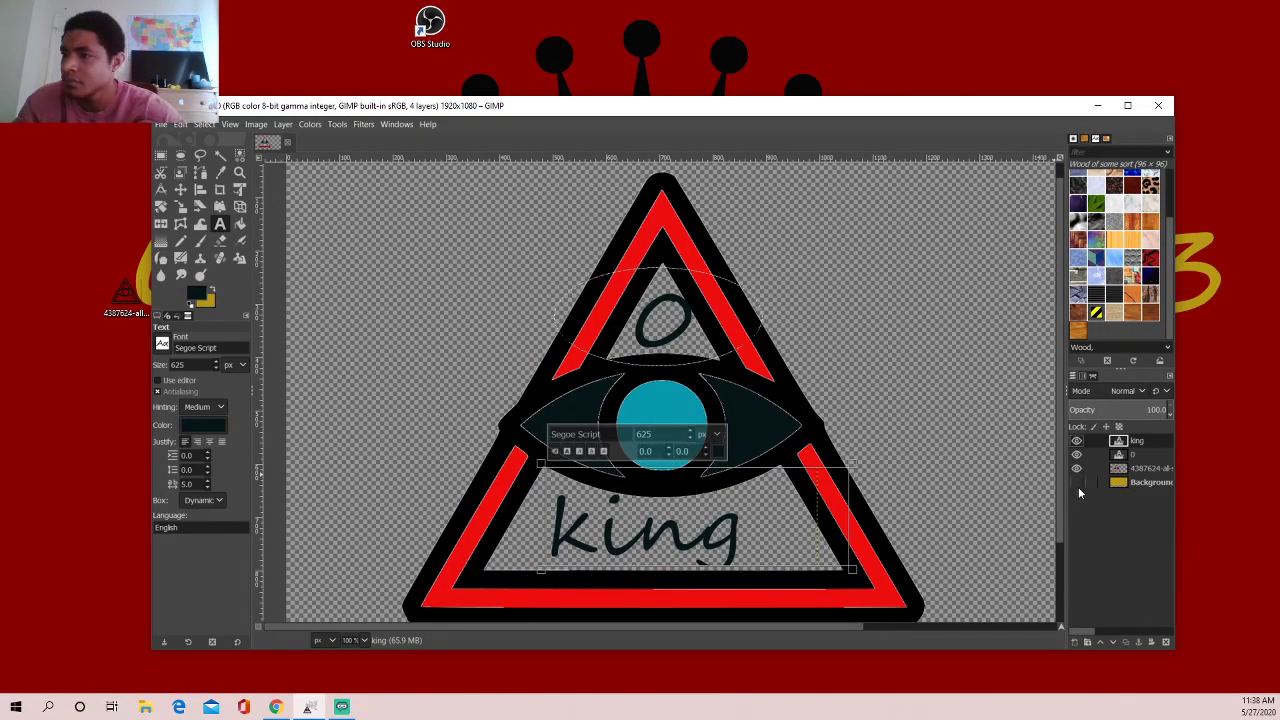
left_click(708, 388)
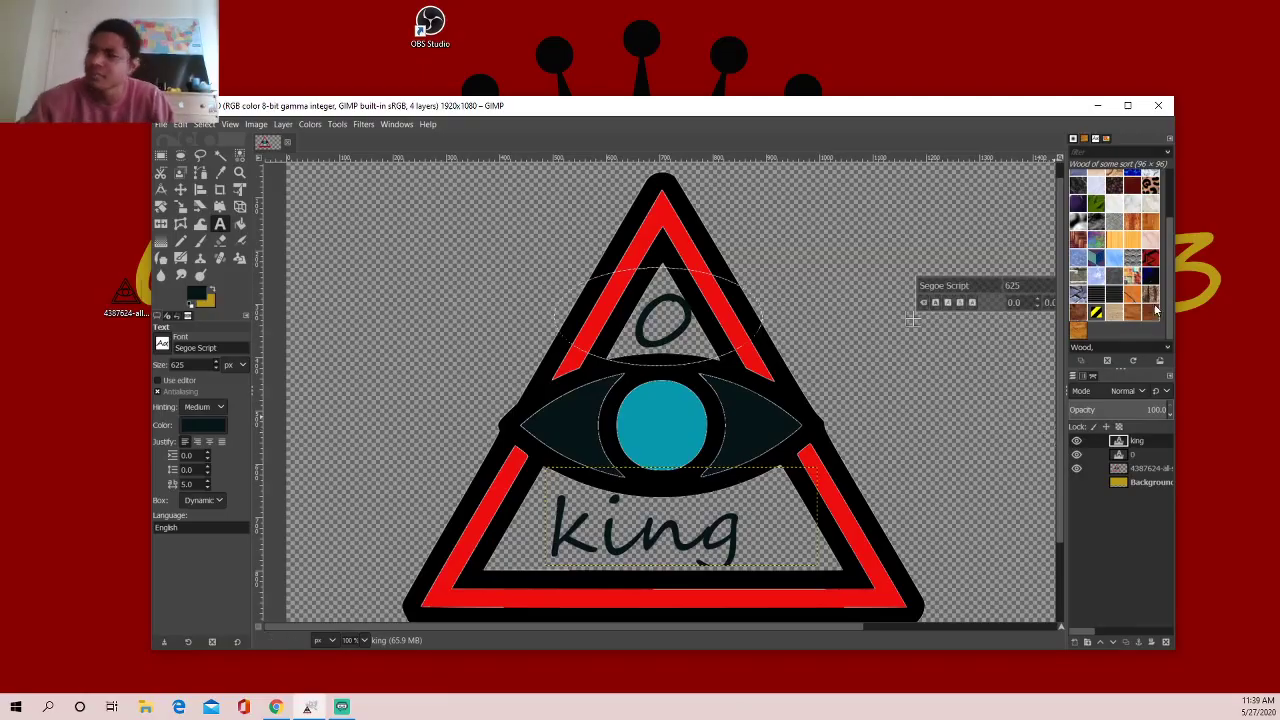
- Replace the O with the word 'obby' and shrink it to 60 px
left_click(770, 260)
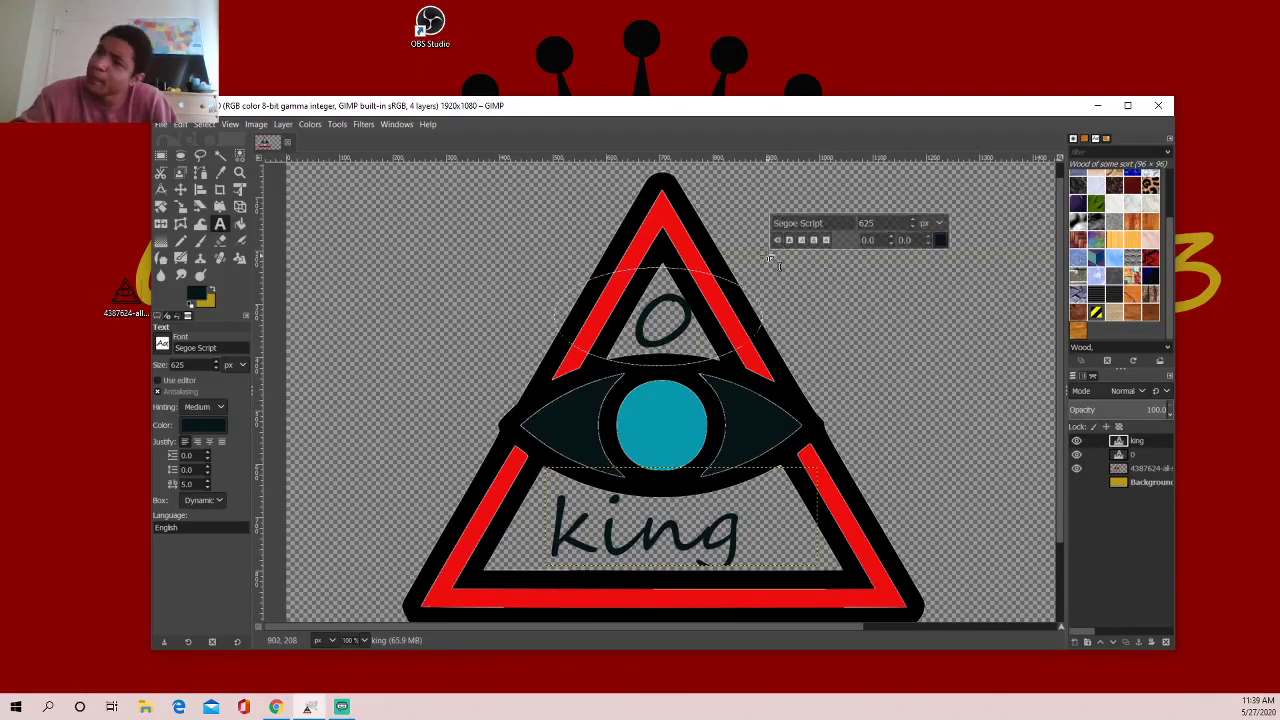
left_click(650, 314)
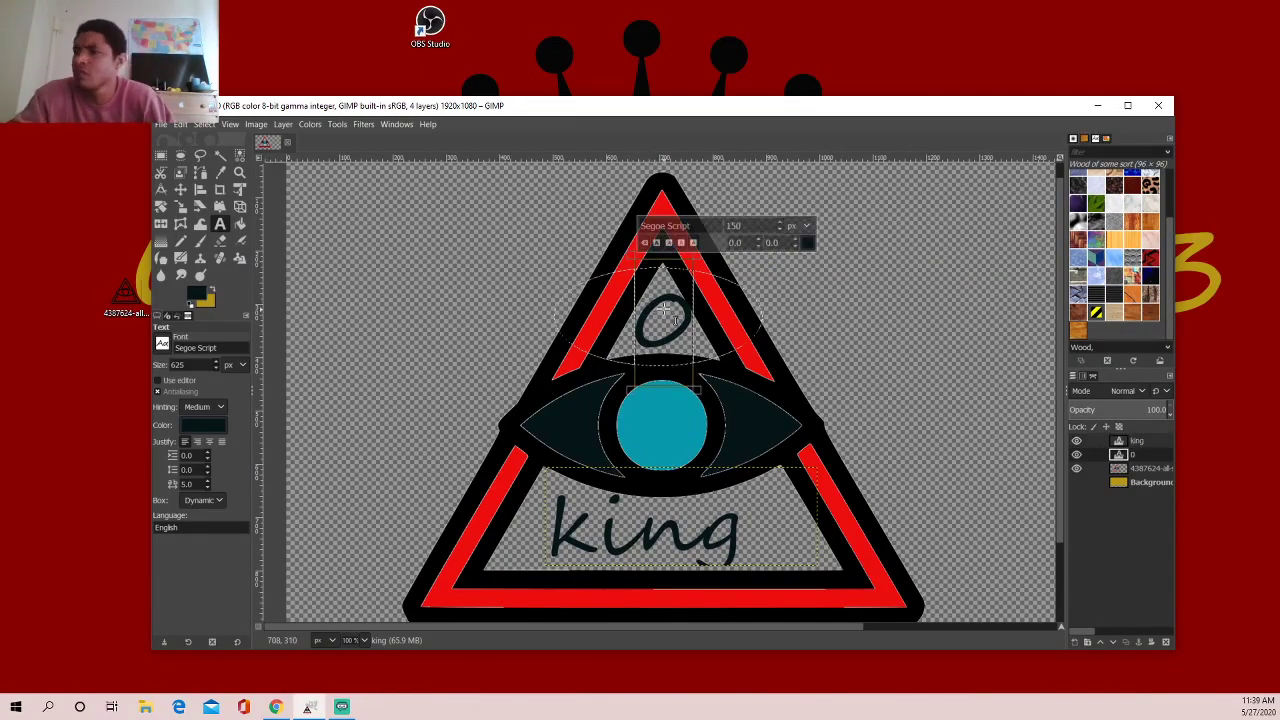
left_click_drag(697, 320, 940, 327)
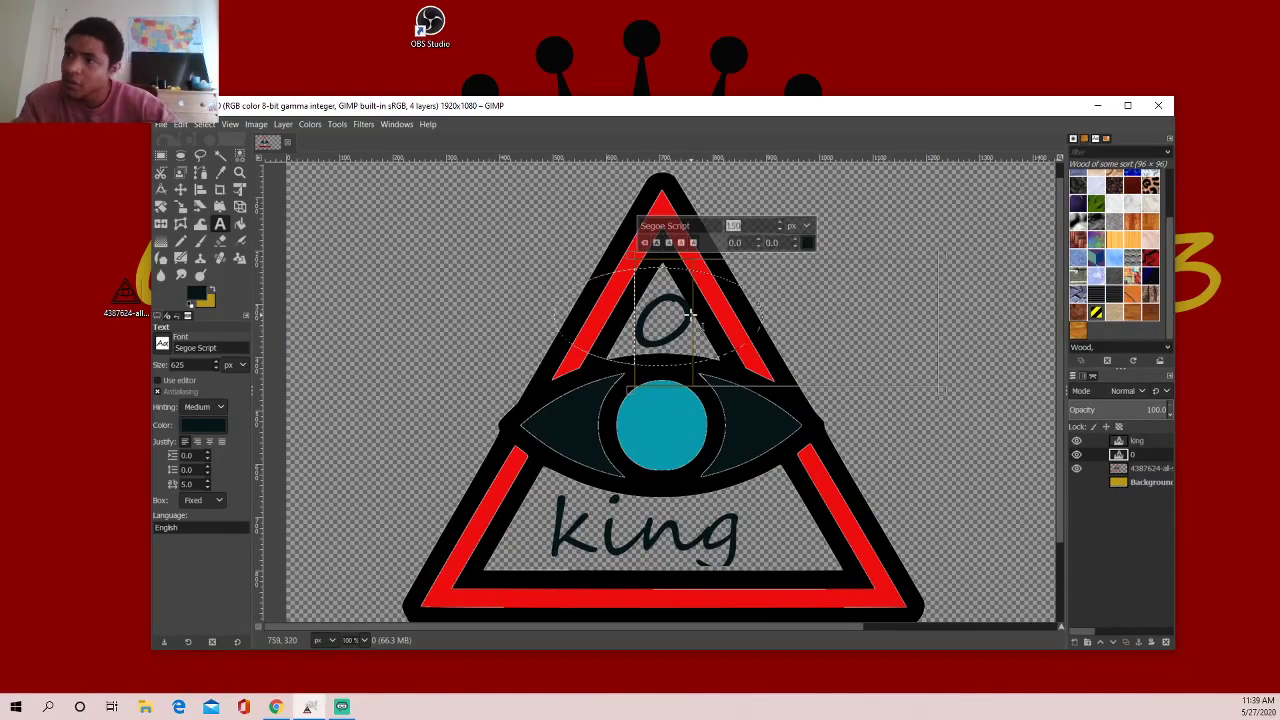
key("BackSpace")
type("b")
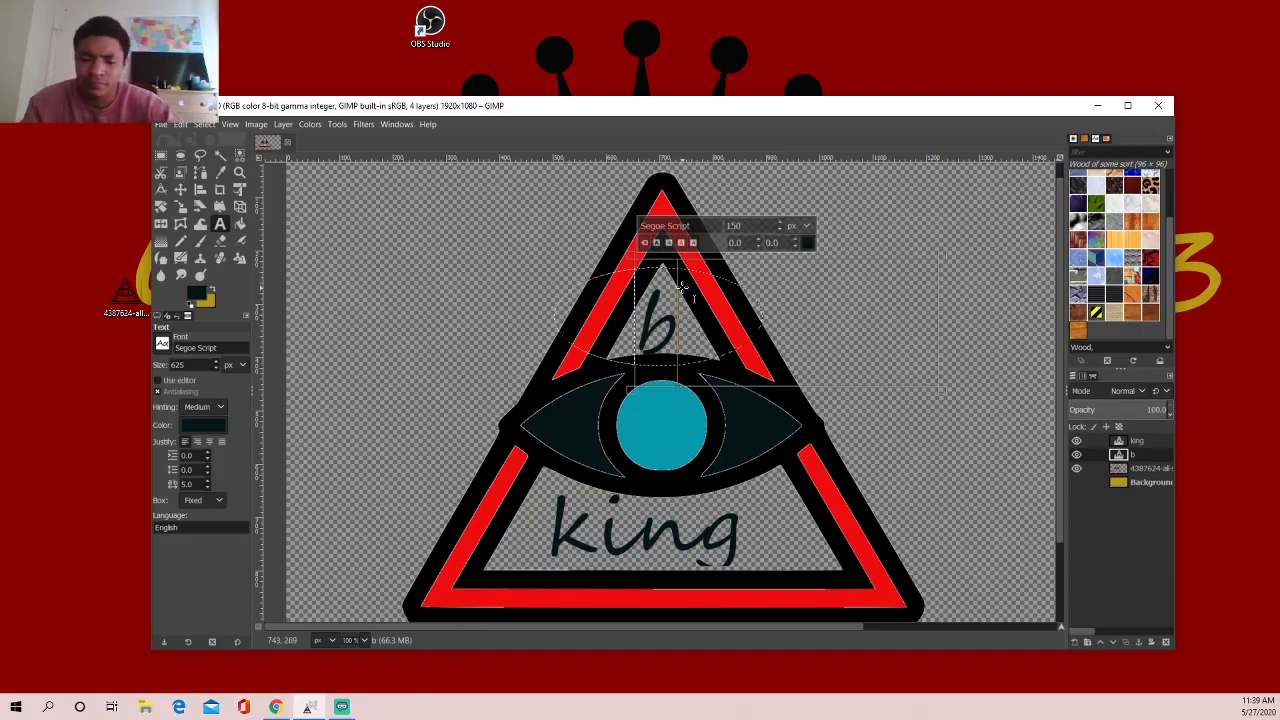
key("BackSpace")
type("obby")
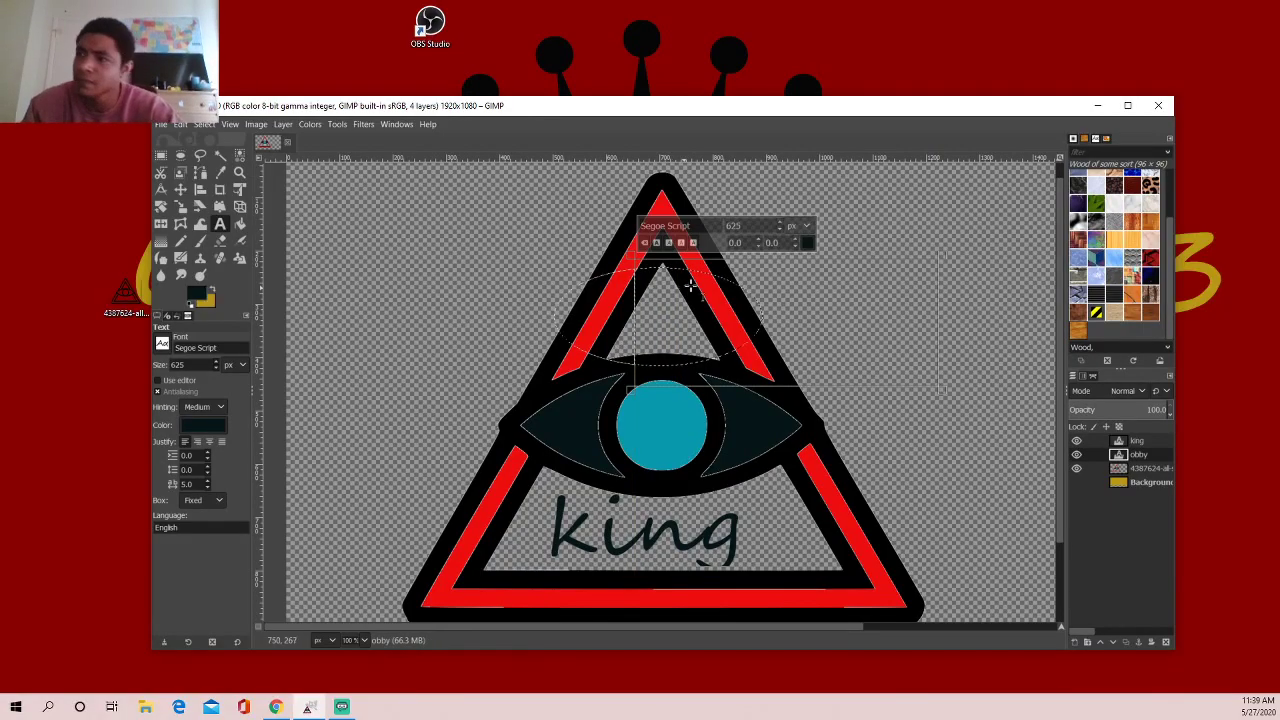
left_click(733, 226)
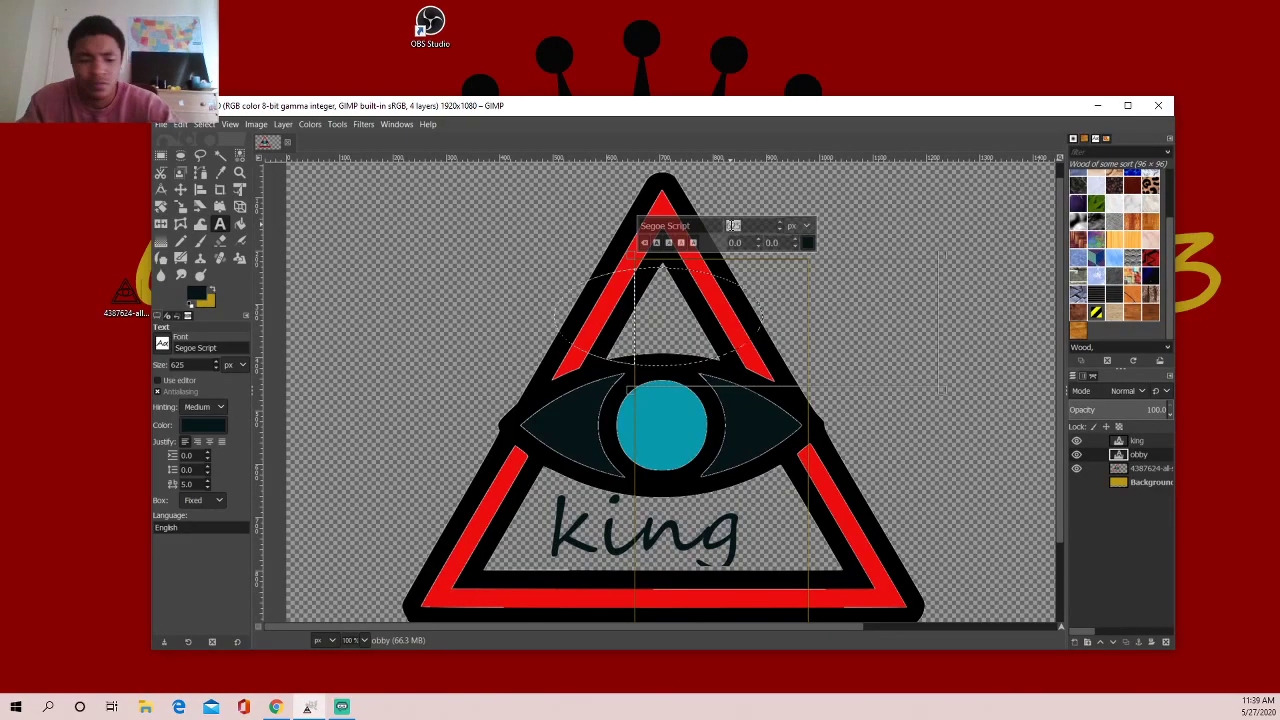
type("60")
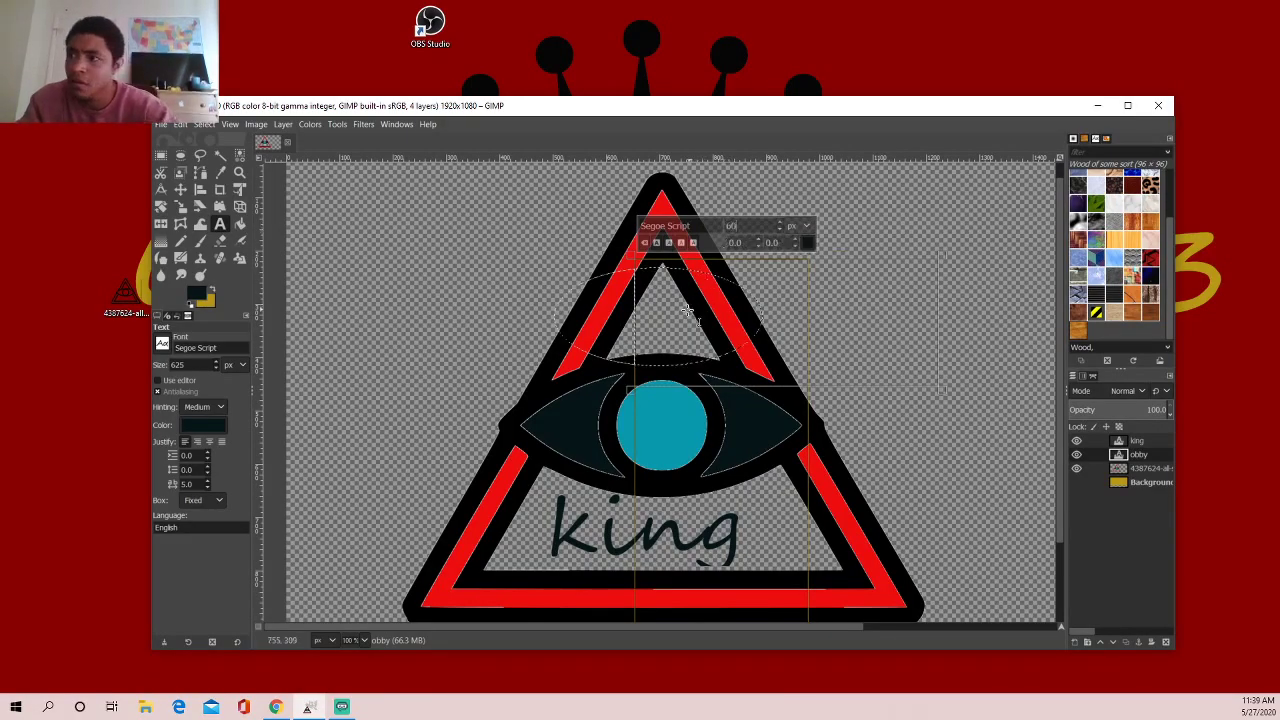
key("Return")
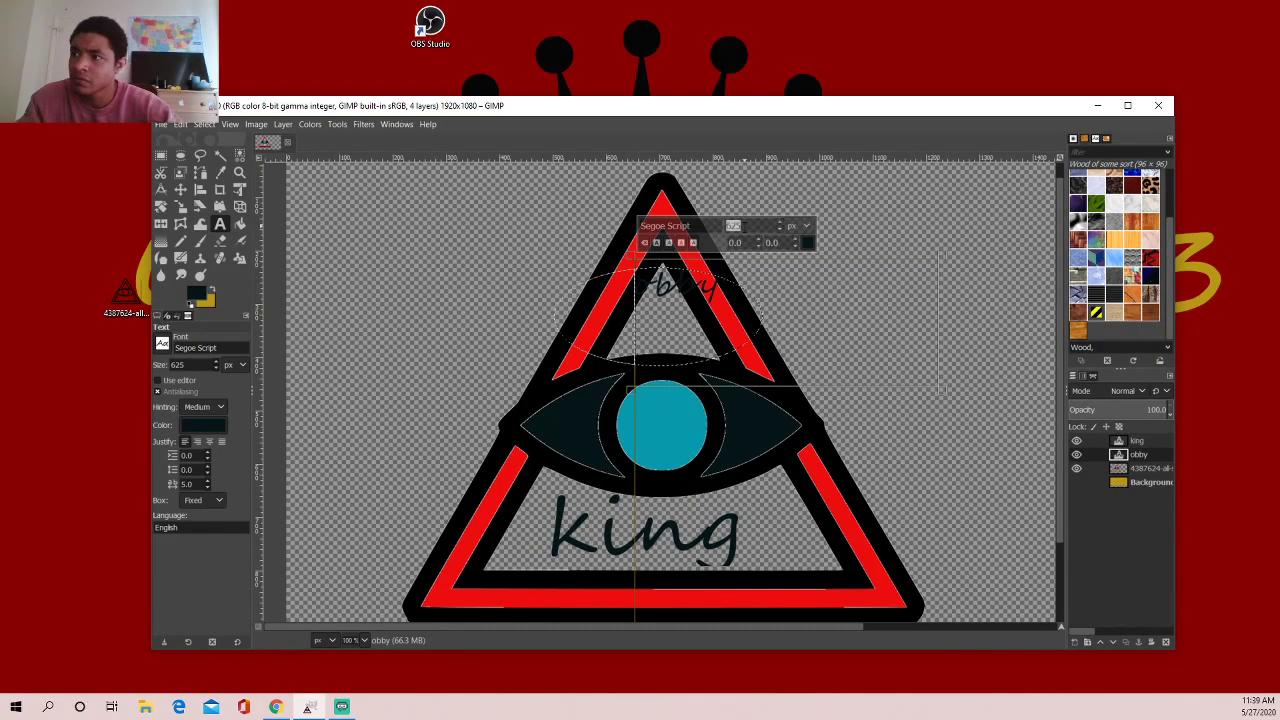
- Change the 'obby' text colour to an olive yellow
left_click(807, 246)
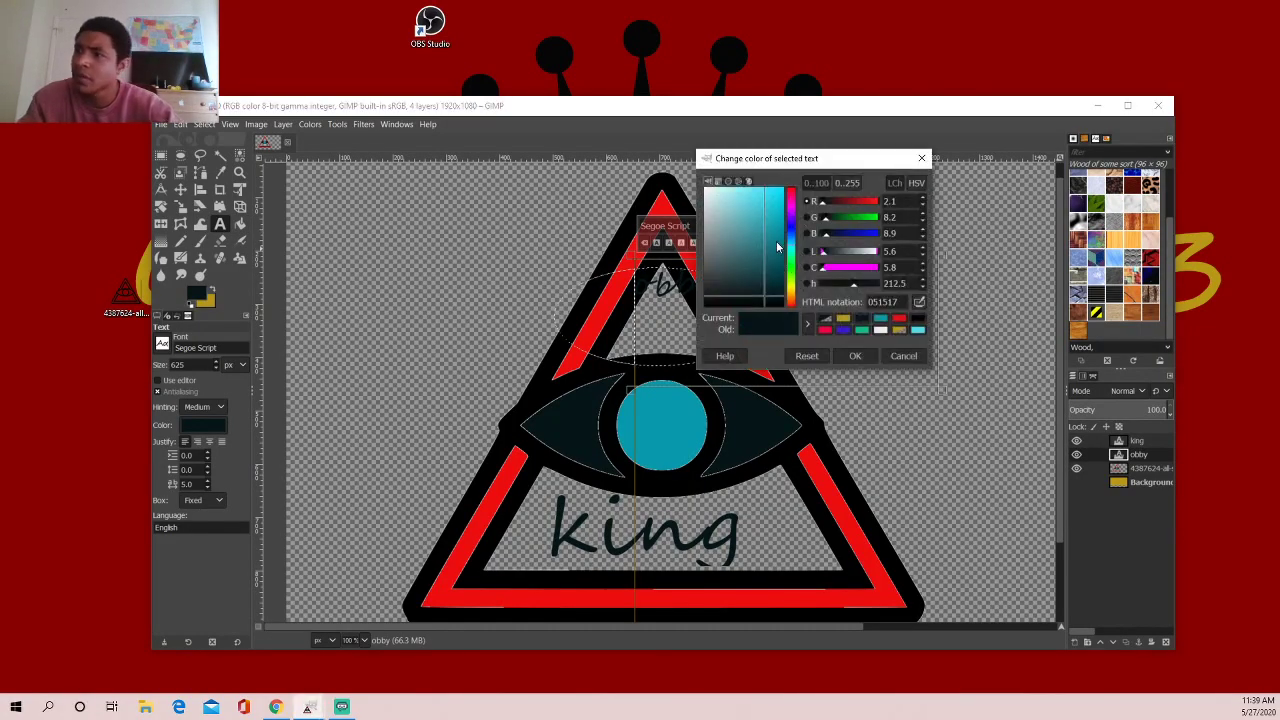
left_click_drag(796, 258, 790, 290)
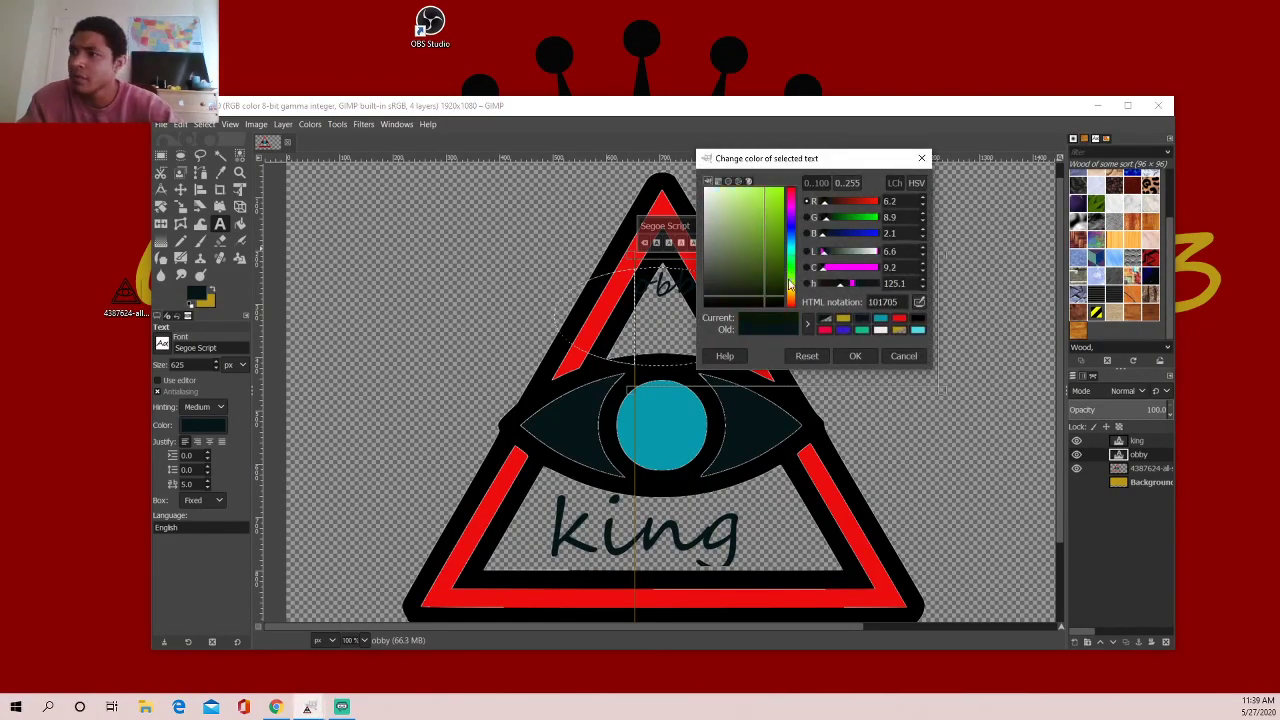
left_click(855, 356)
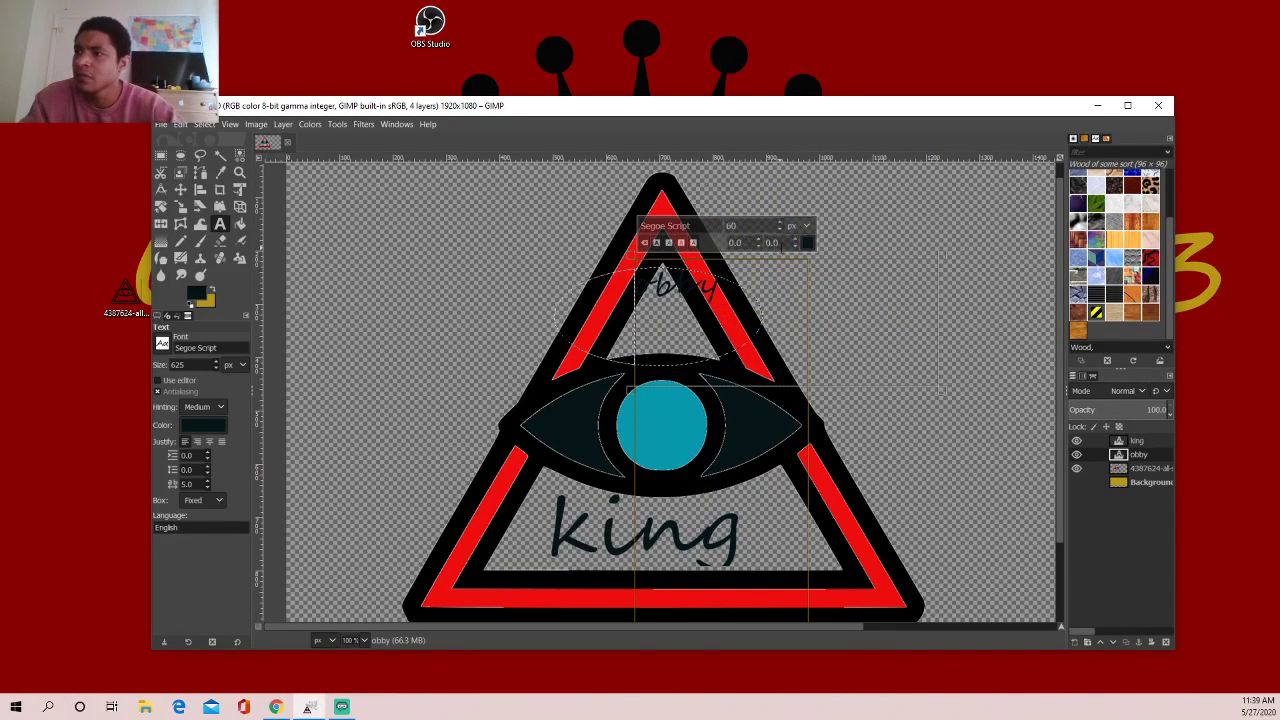
left_click(805, 243)
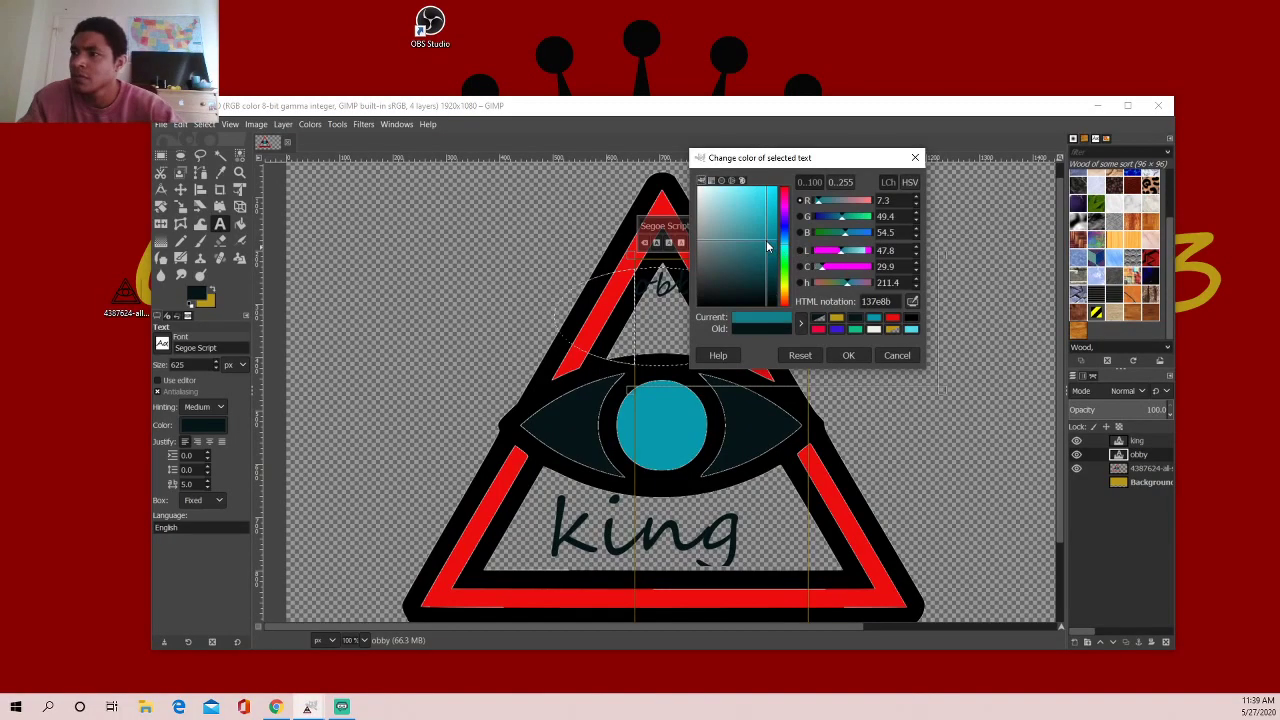
left_click(783, 290)
left_click(850, 355)
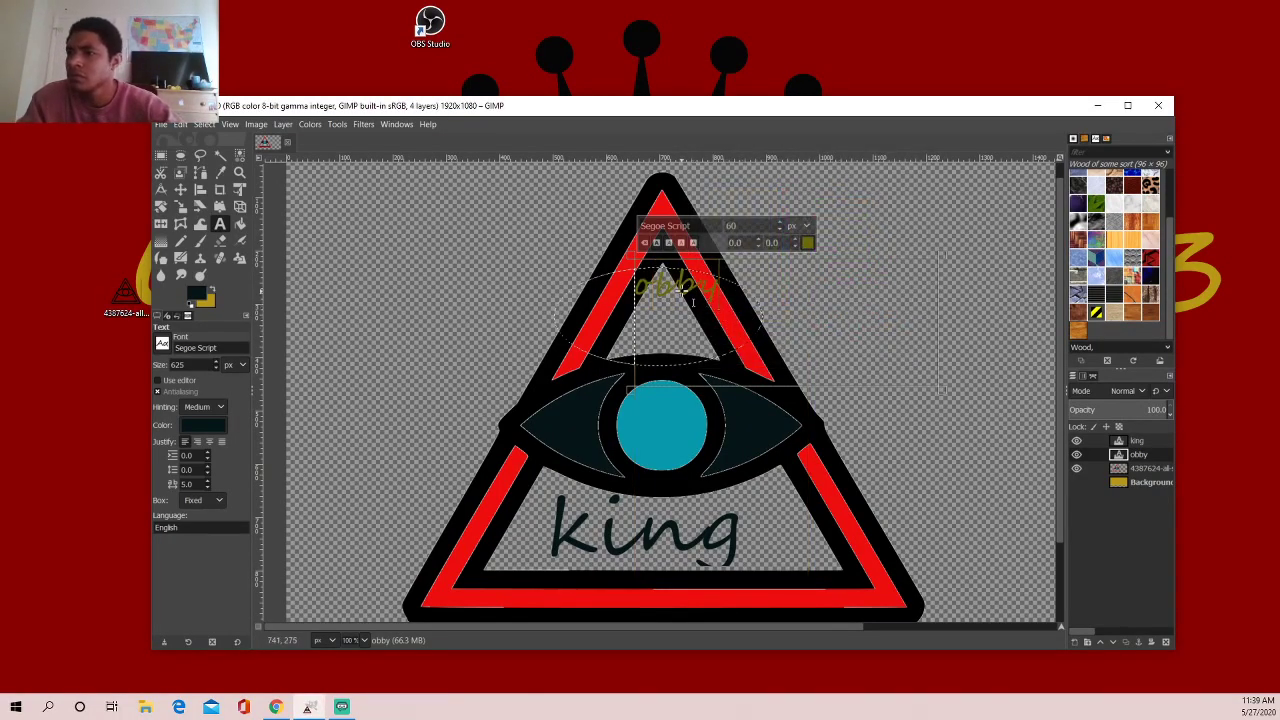
- Move 'obby' down just above the eye and show the gold background again
left_click(180, 189)
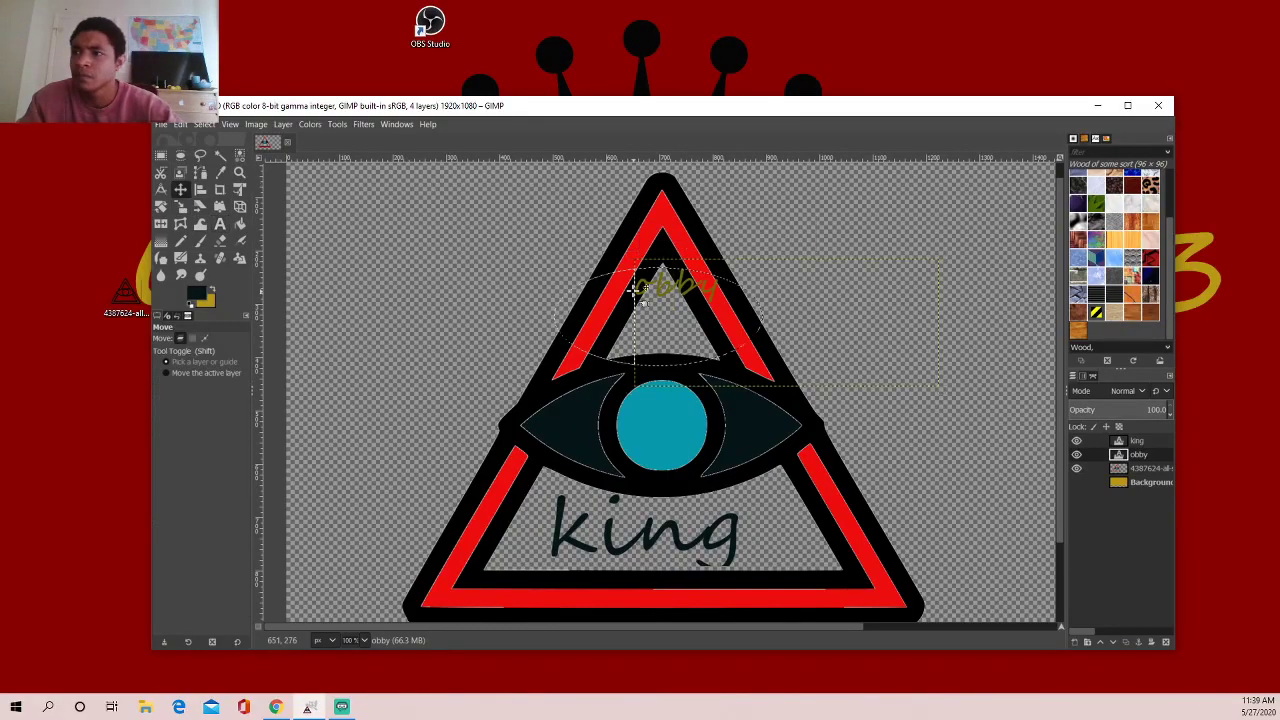
left_click_drag(655, 292, 637, 347)
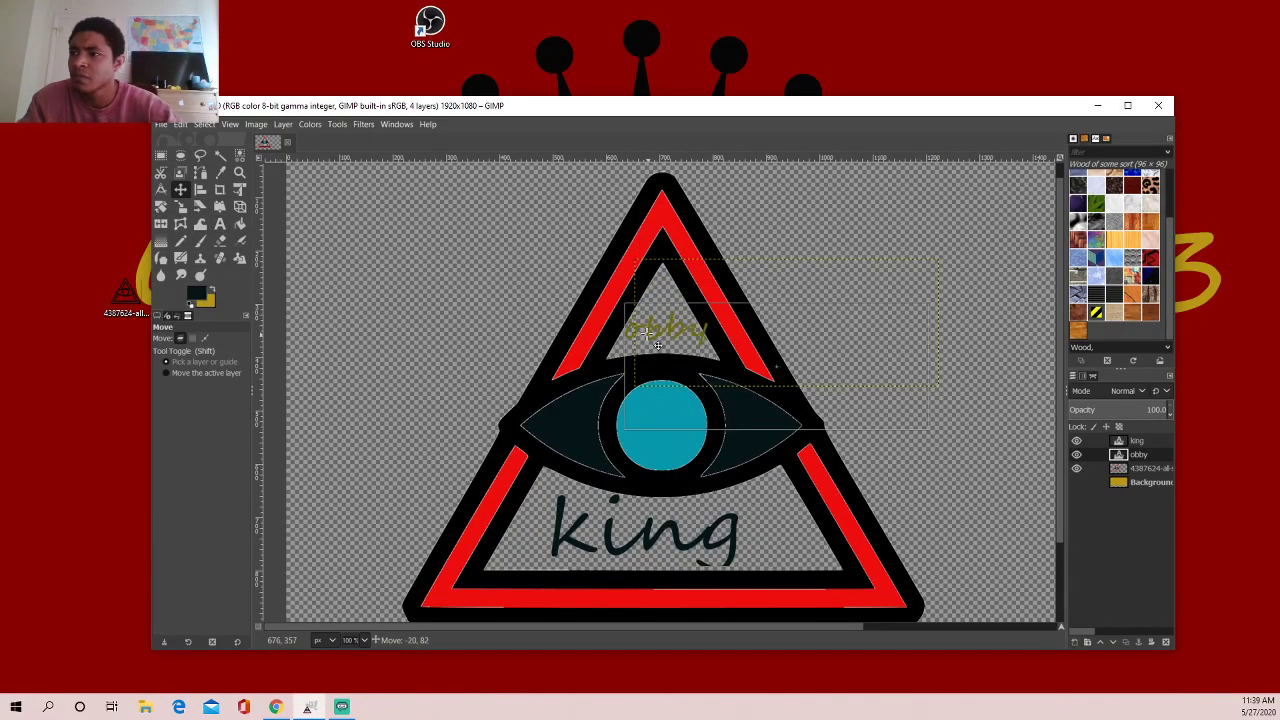
left_click(1076, 484)
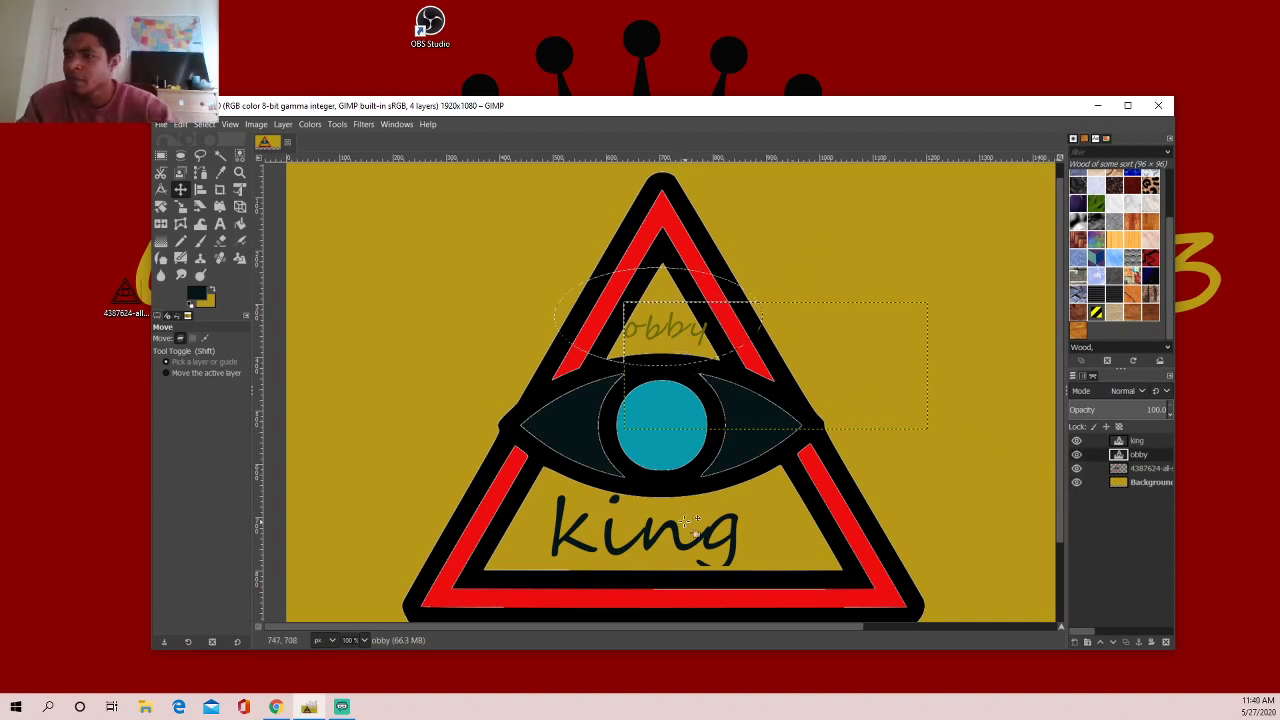
left_click(826, 274)
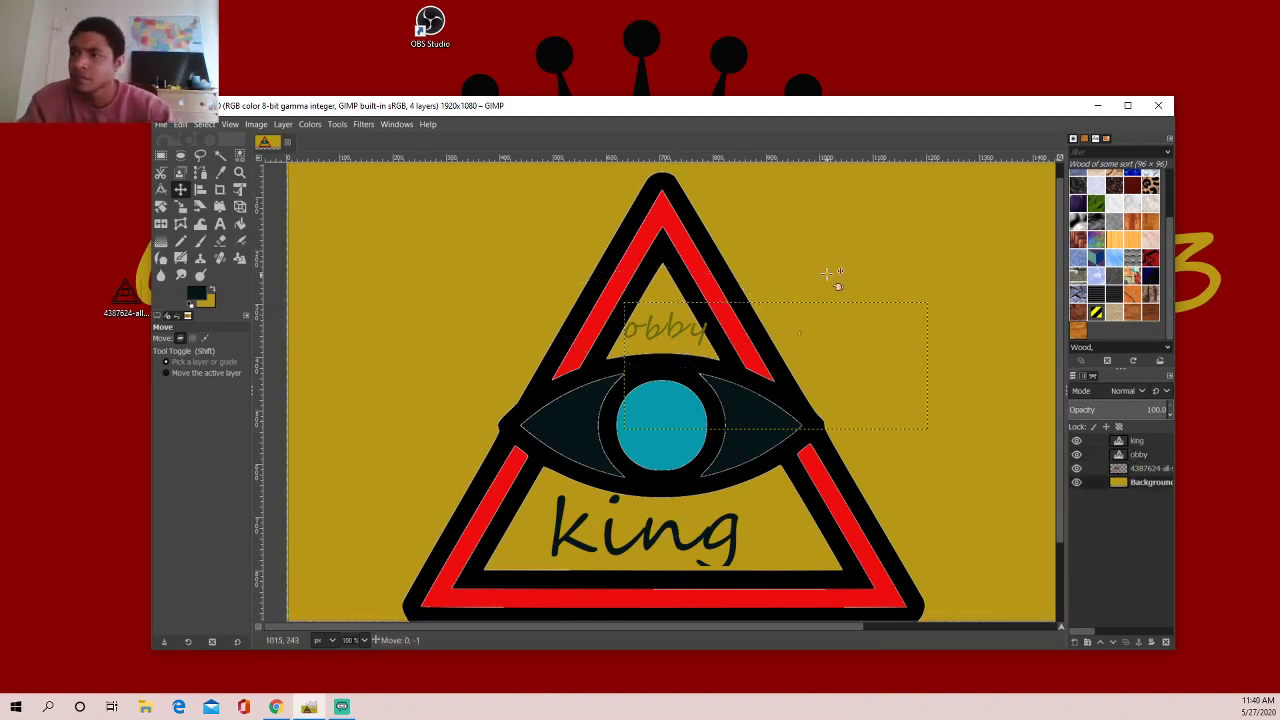
key("ctrl+z")
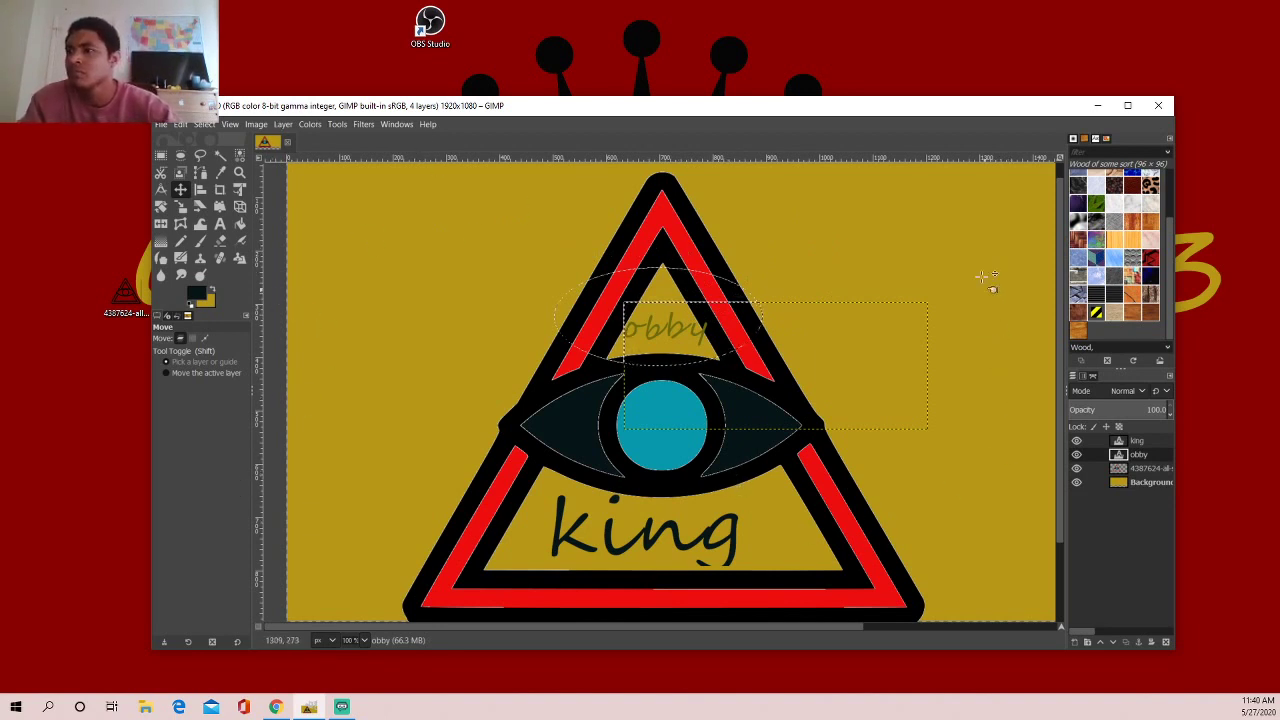
- Clear the selection and make the king text layer active
left_click(160, 158)
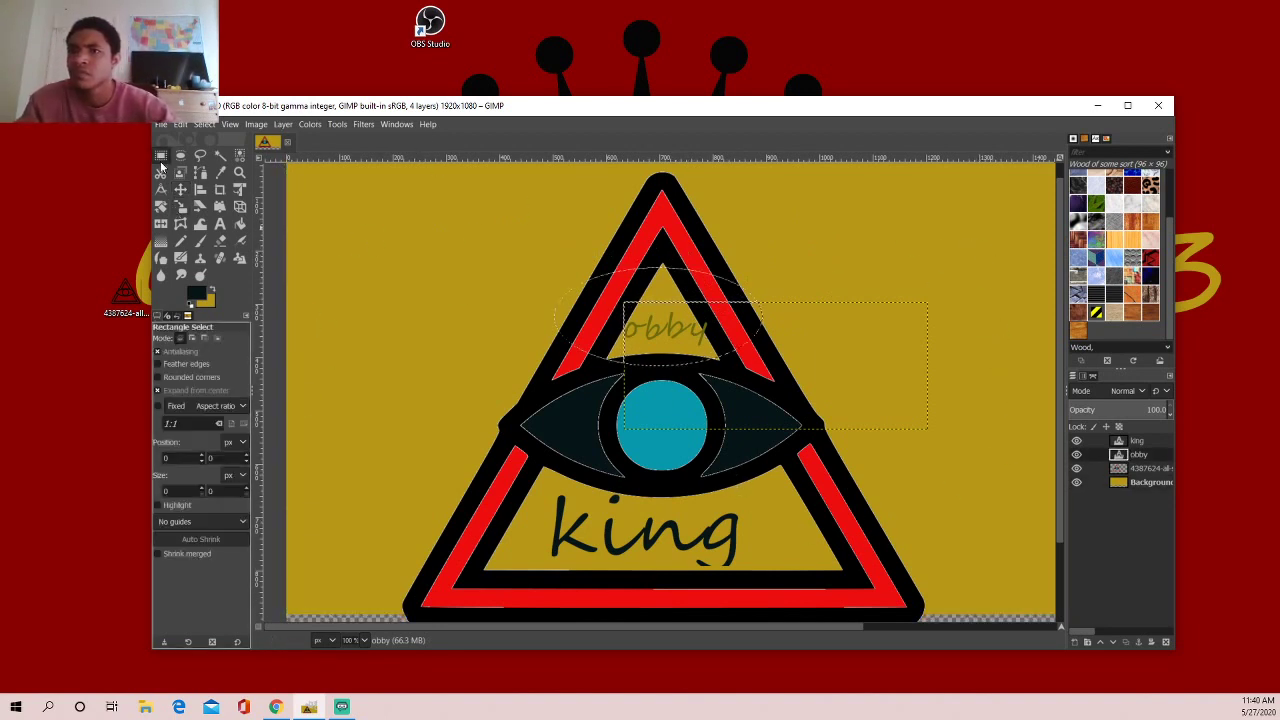
left_click(517, 249)
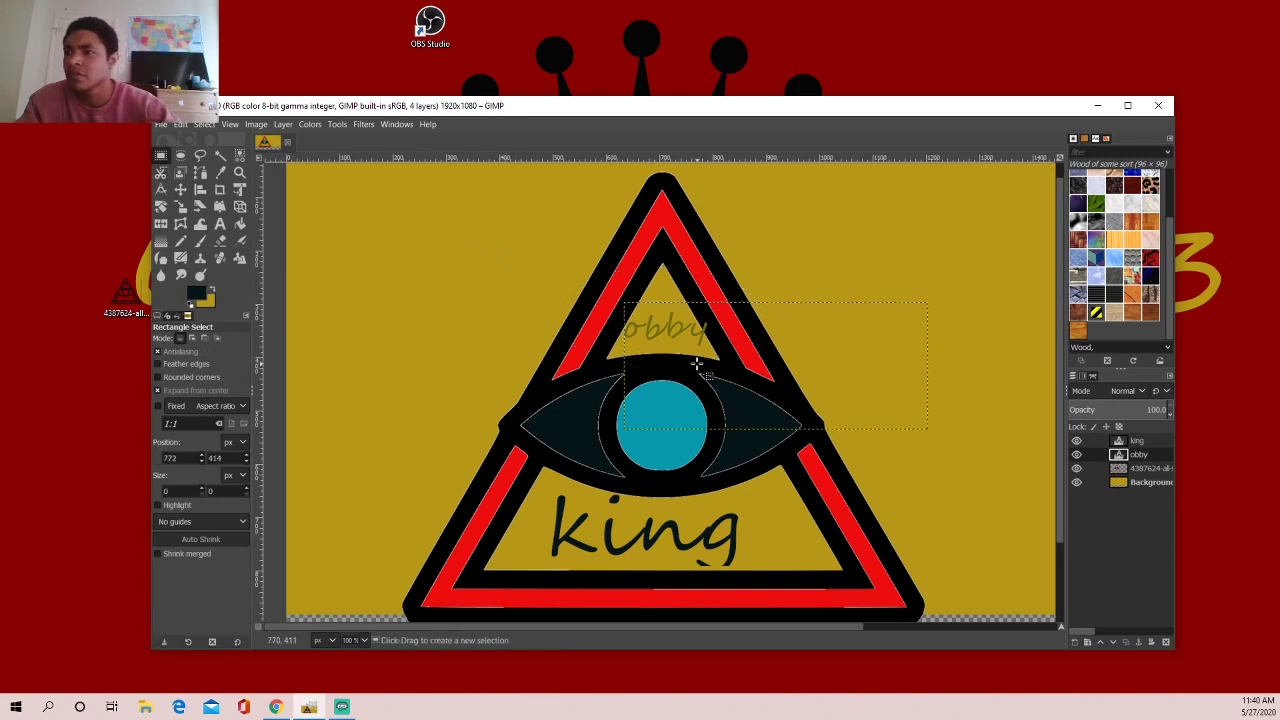
left_click(1122, 441)
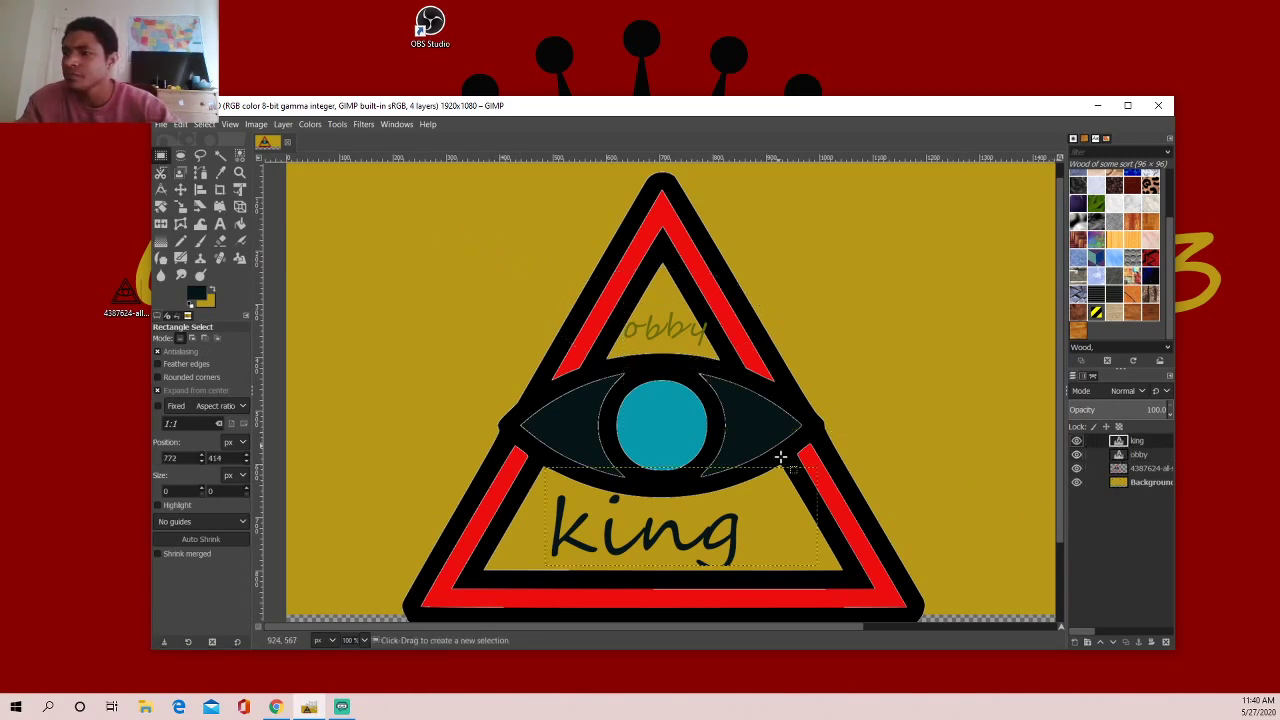
left_click_drag(953, 412, 960, 436)
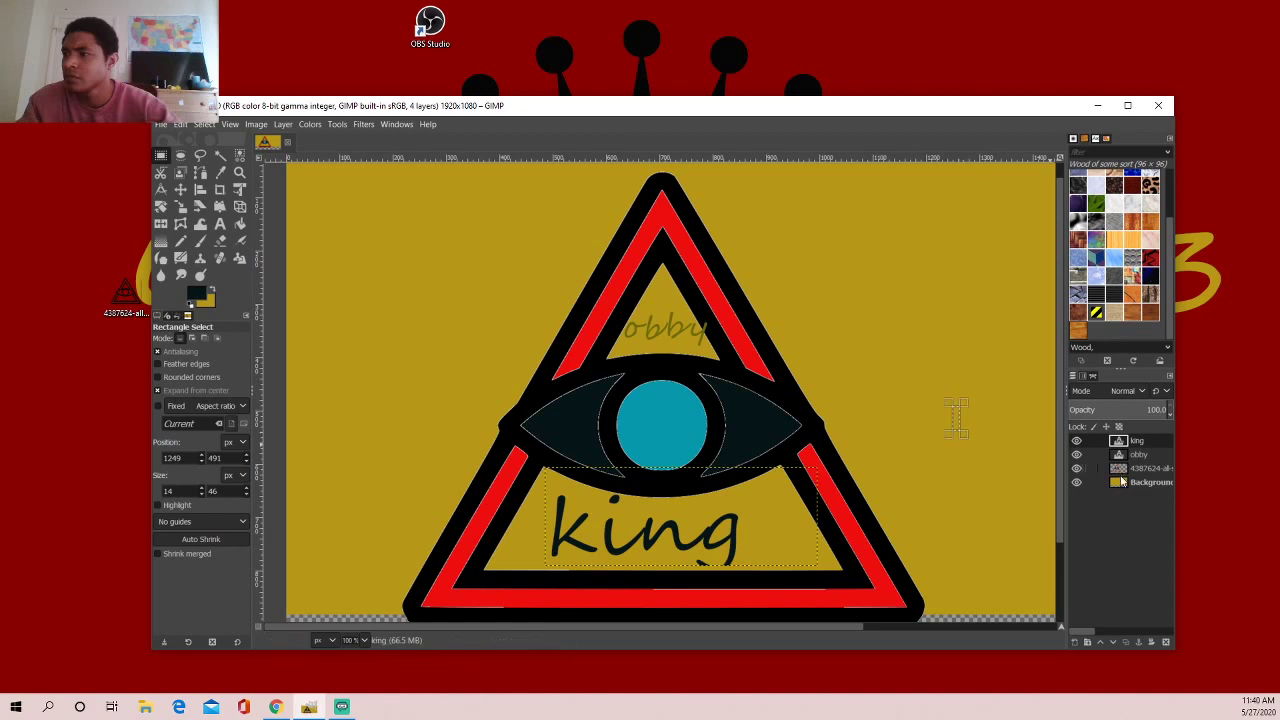
key("End")
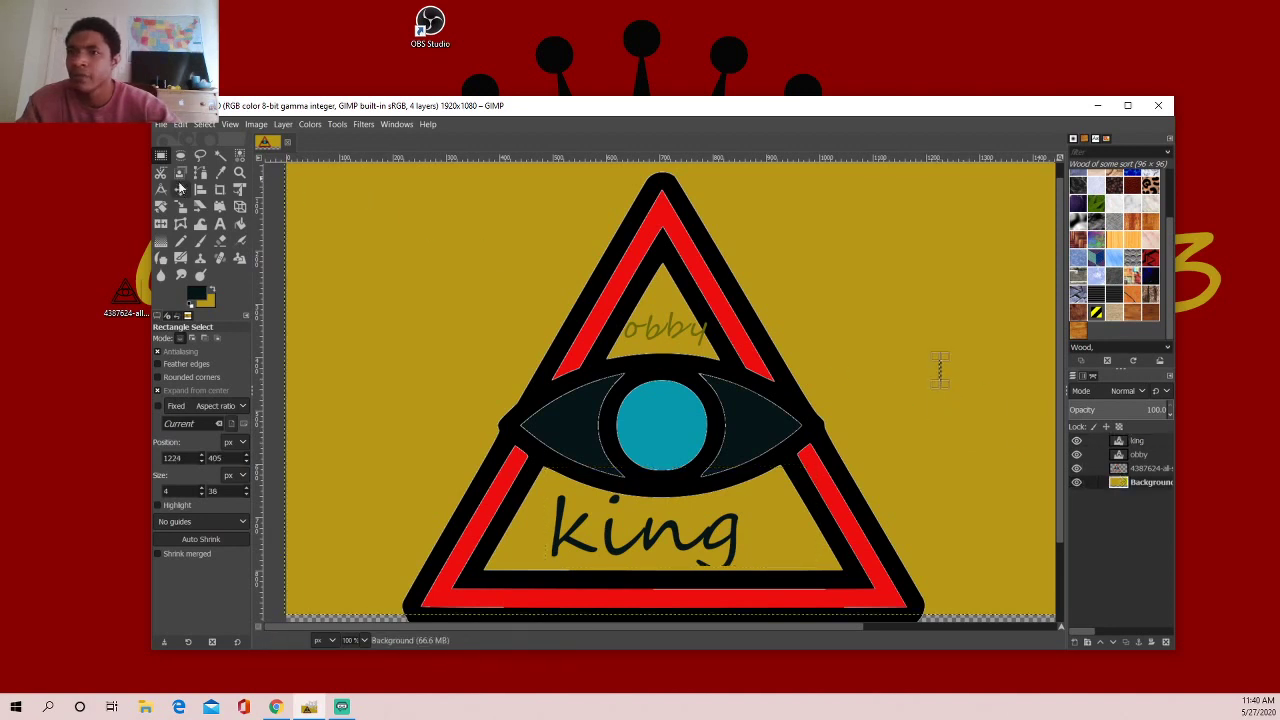
left_click(180, 189)
left_click(406, 241)
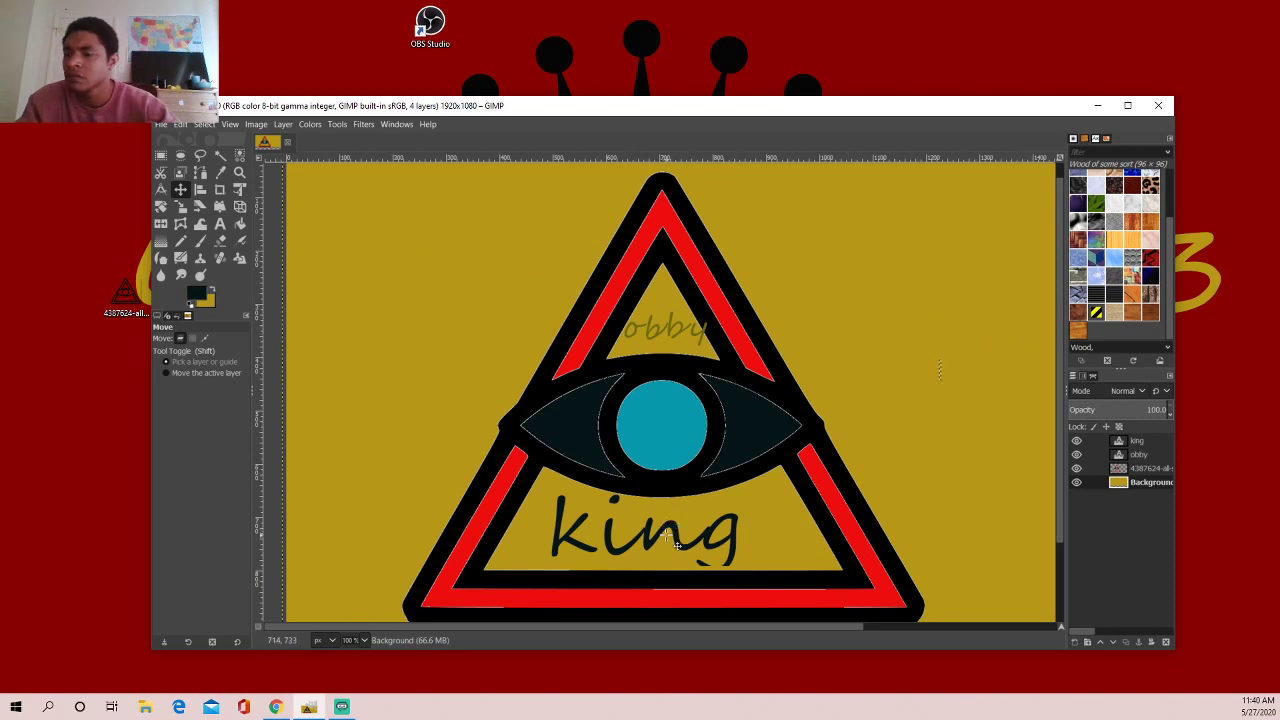
left_click(1137, 441)
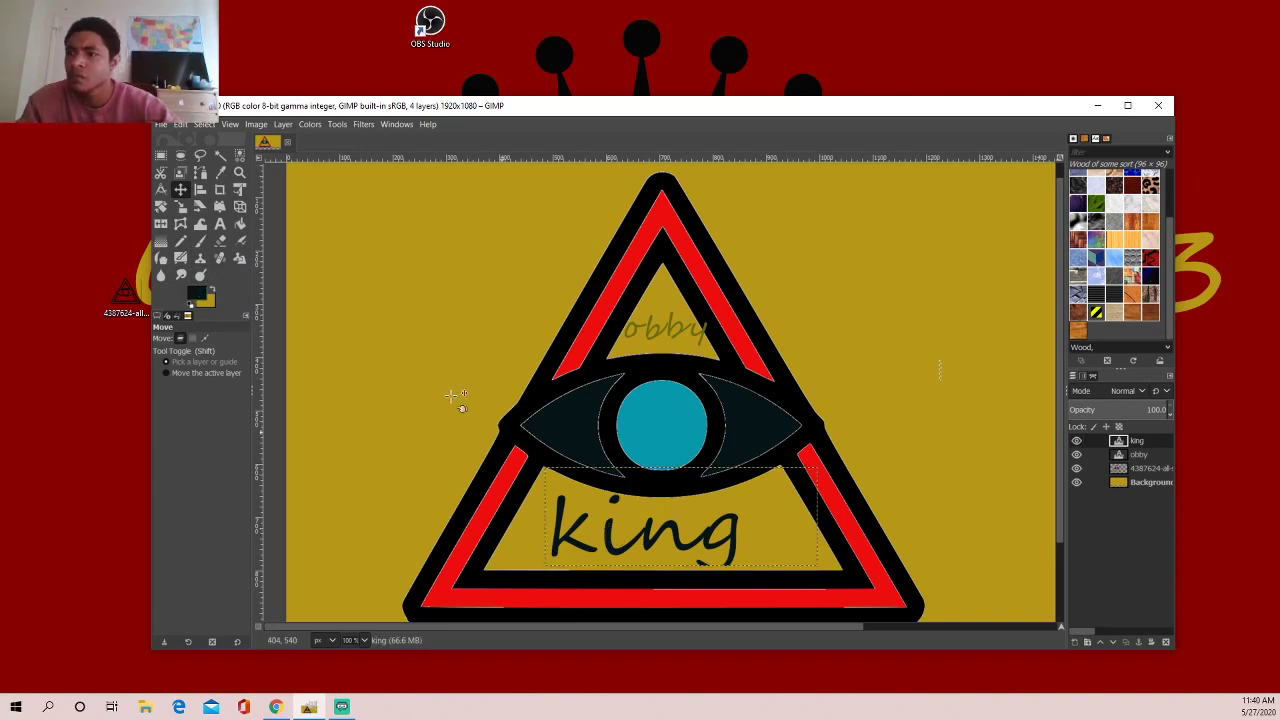
- Shift the 'king' text colour toward a yellower shade
left_click(220, 224)
left_click(615, 521)
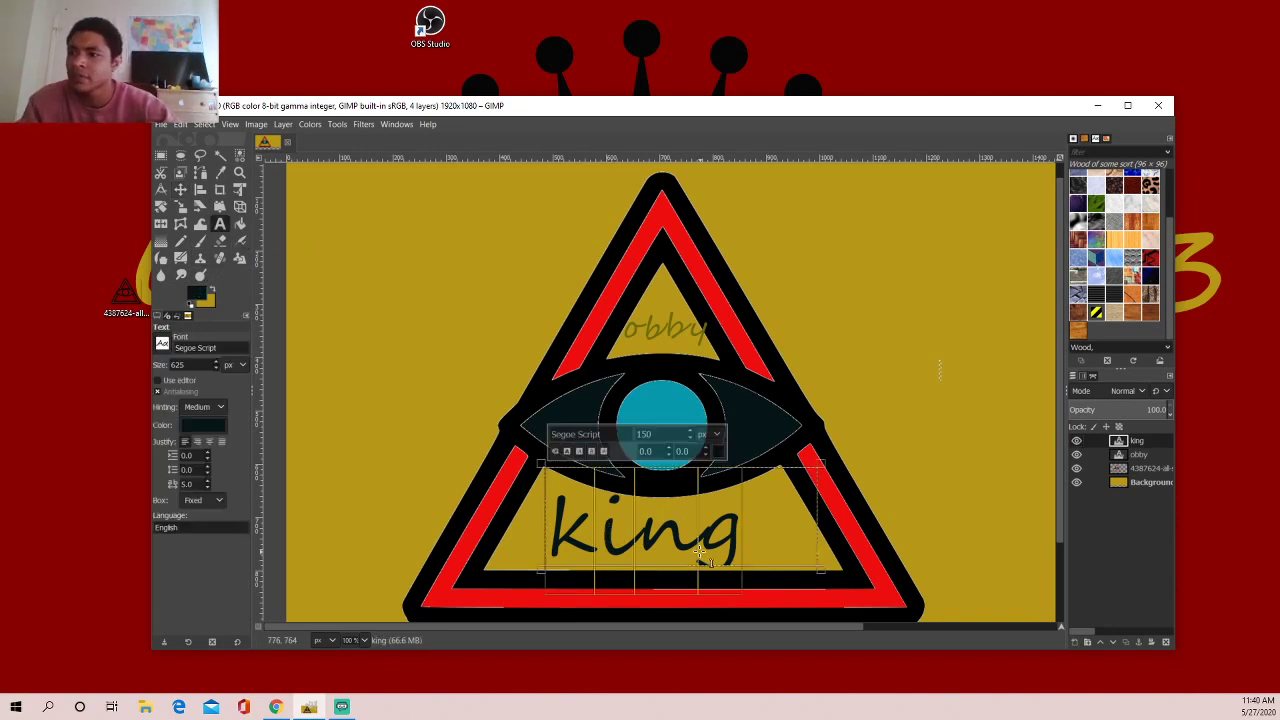
left_click(719, 449)
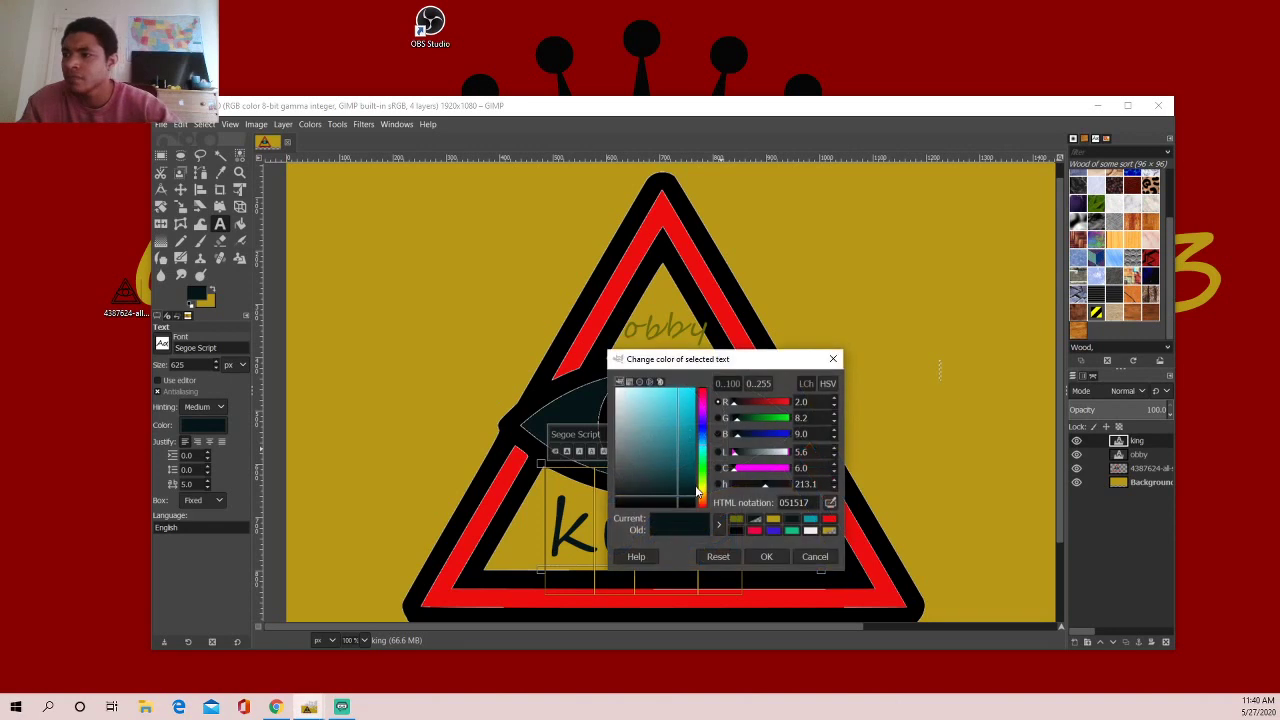
left_click(703, 487)
left_click_drag(703, 487, 742, 507)
left_click(779, 559)
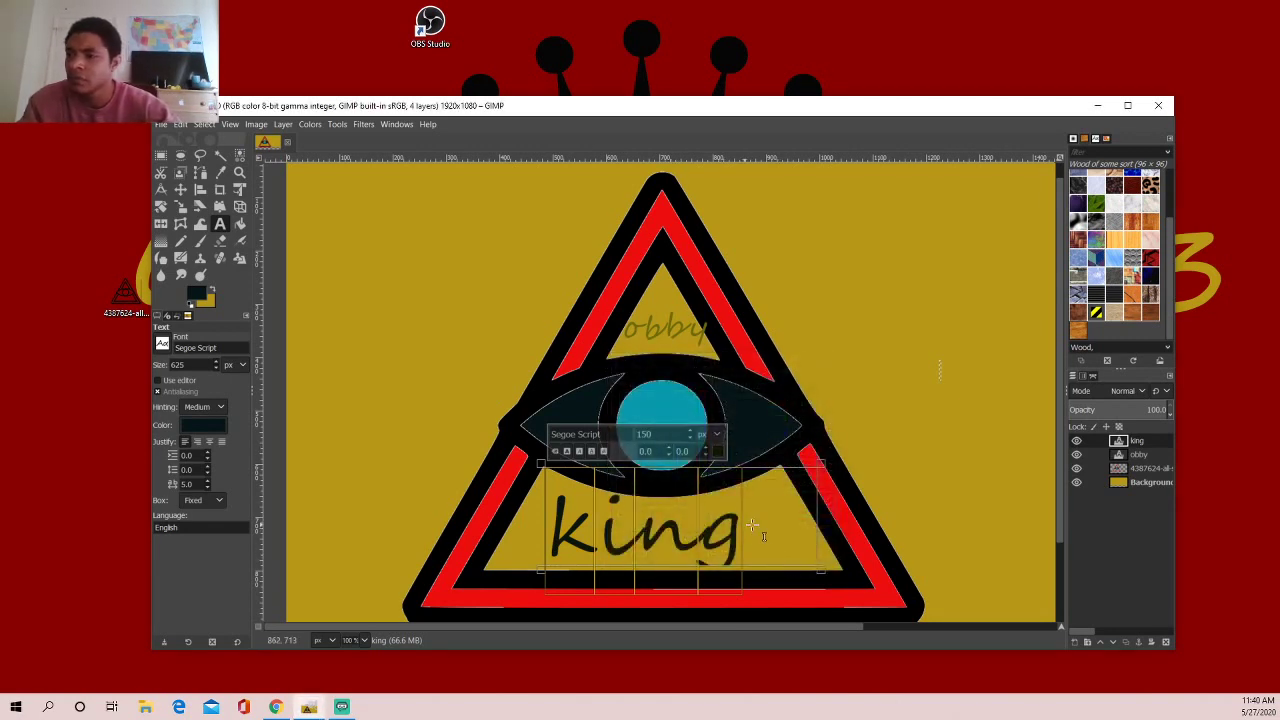
- Set the 'king' text to the gold swatch (b79817), then brighten it slightly
left_click(714, 456)
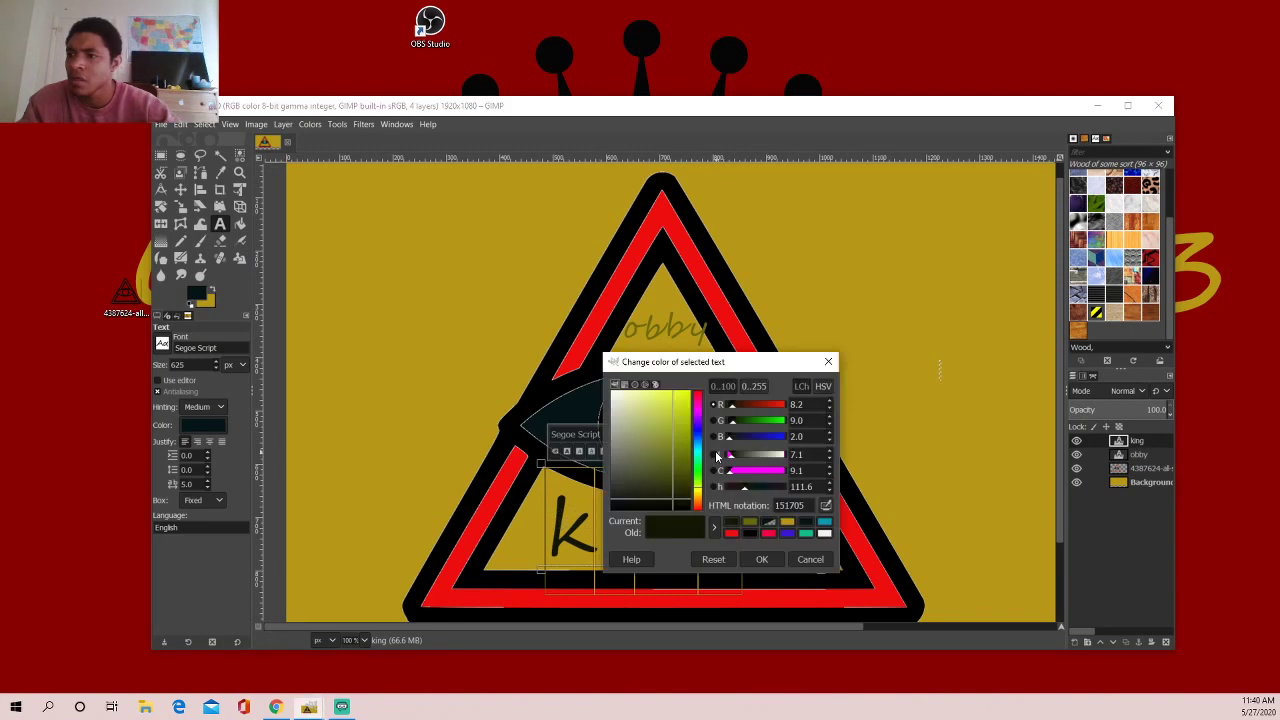
left_click_drag(690, 411, 686, 456)
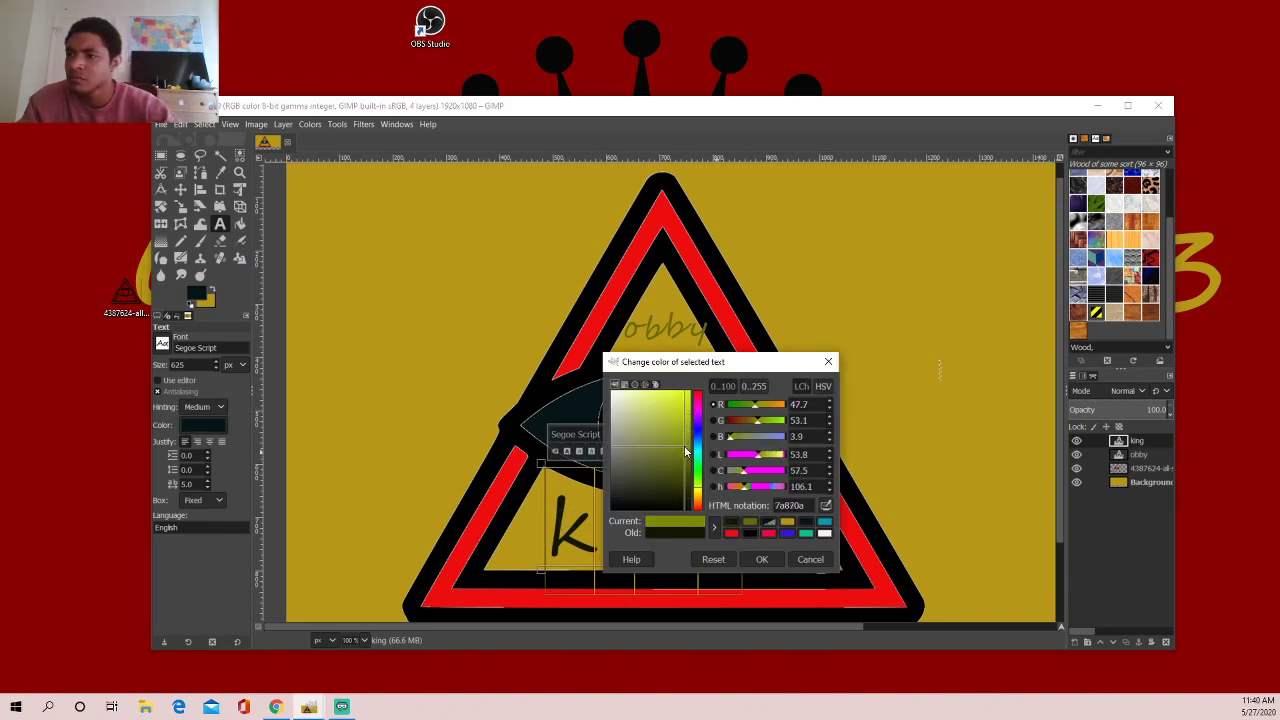
left_click(794, 523)
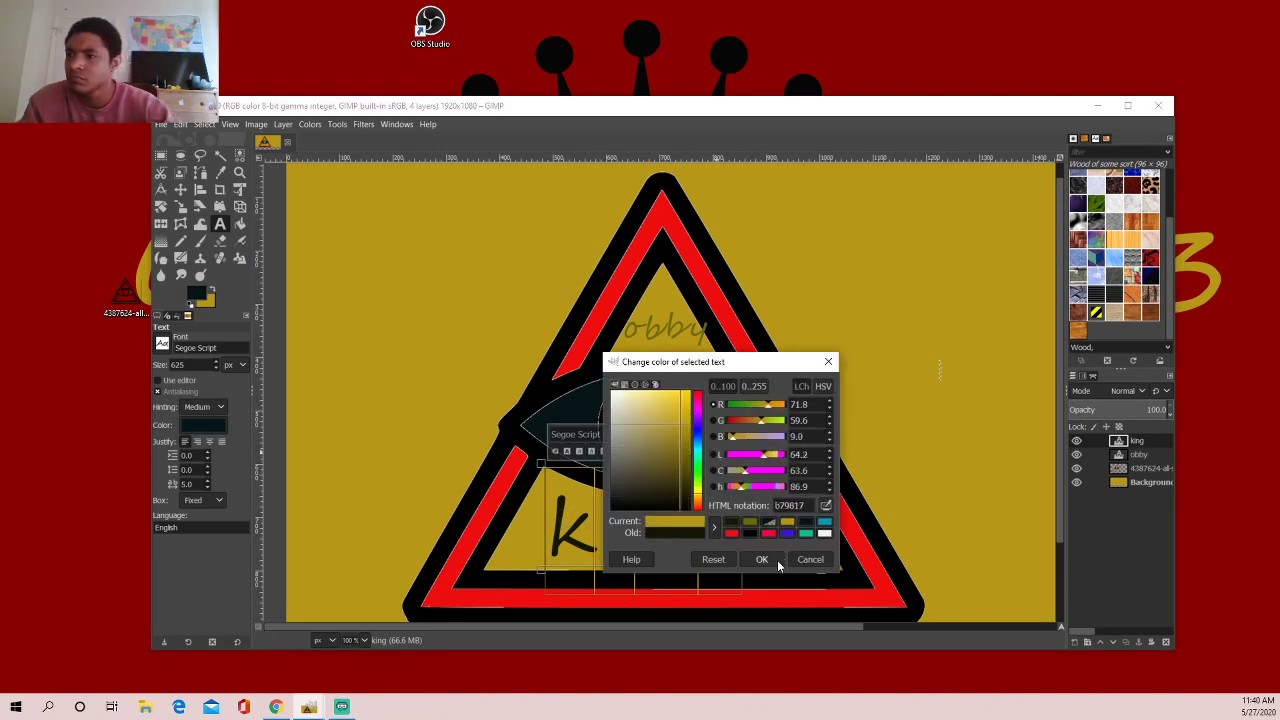
left_click(761, 560)
left_click(717, 451)
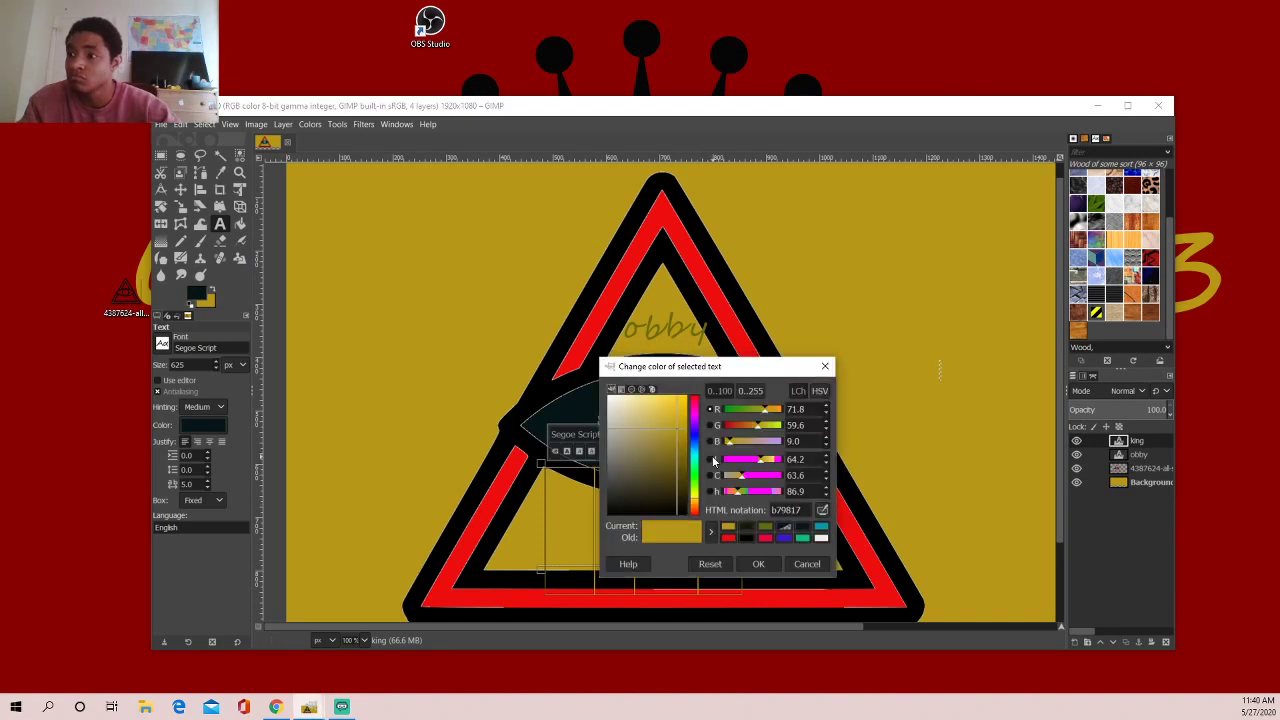
left_click(676, 415)
left_click(763, 563)
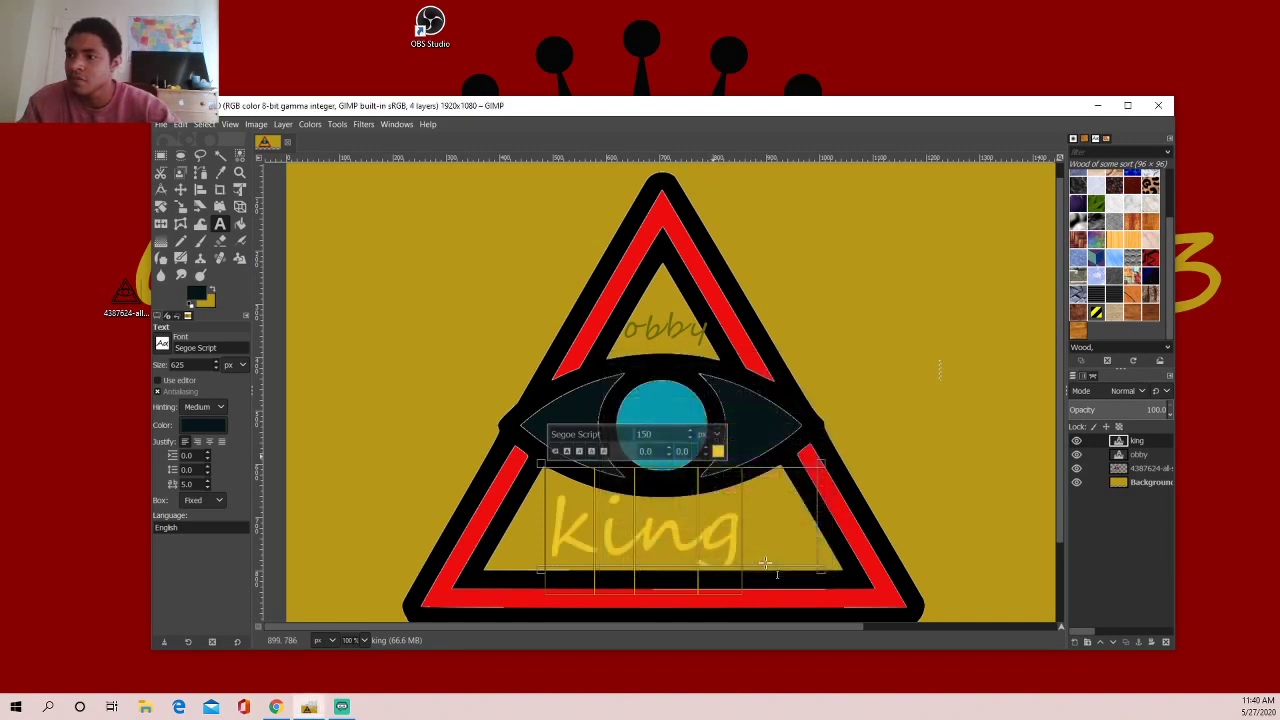
left_click(674, 340)
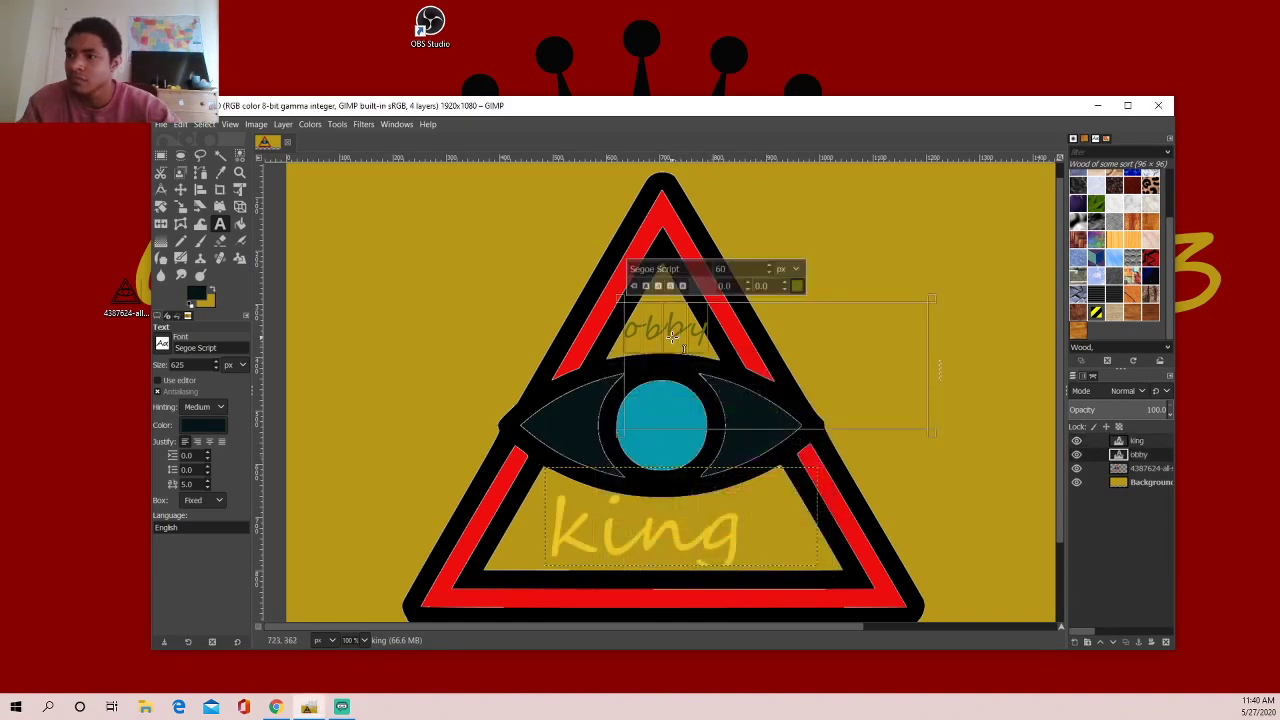
- Set the text colour of 'obby' and then 'king' to white
left_click(797, 287)
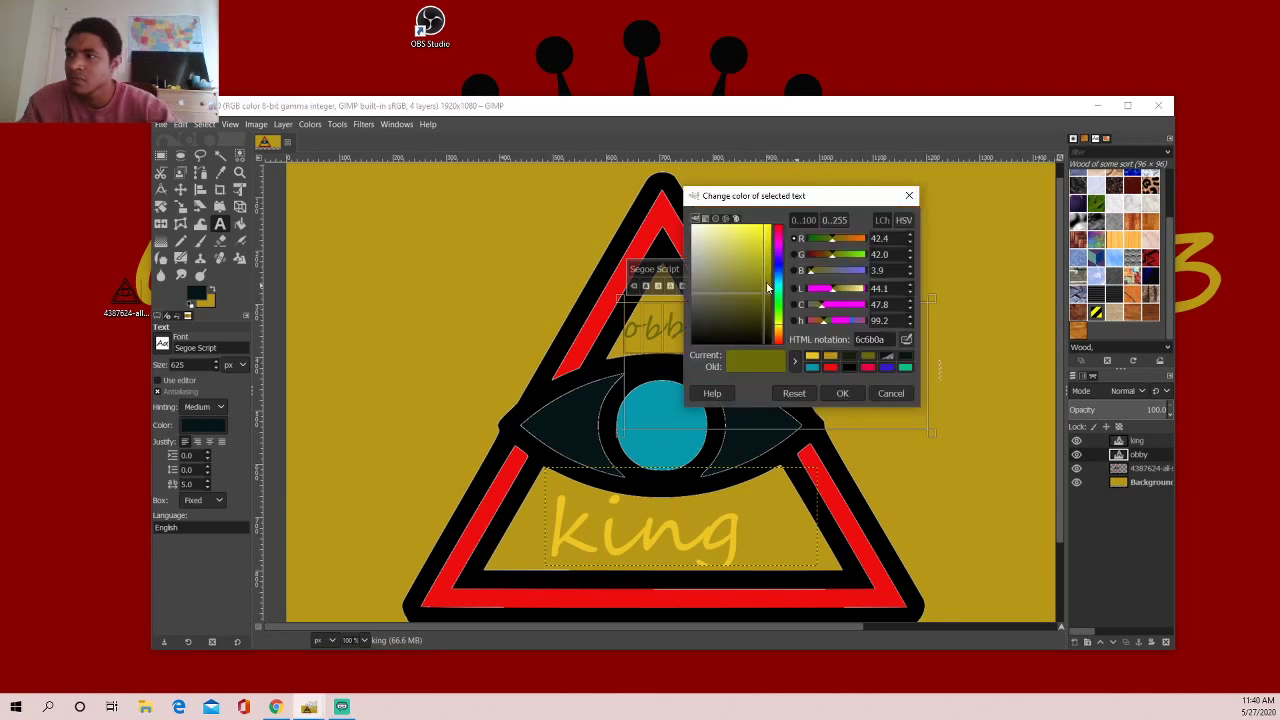
left_click_drag(768, 288, 694, 233)
left_click(844, 393)
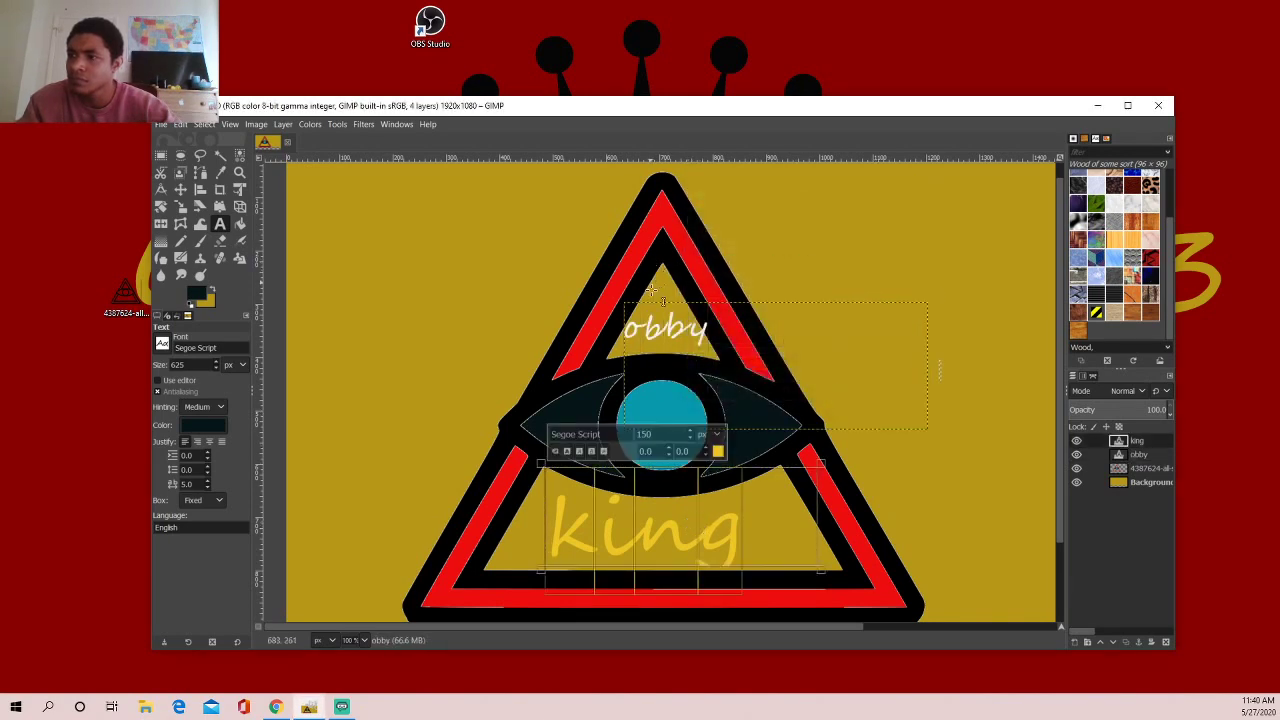
left_click(717, 452)
left_click(614, 397)
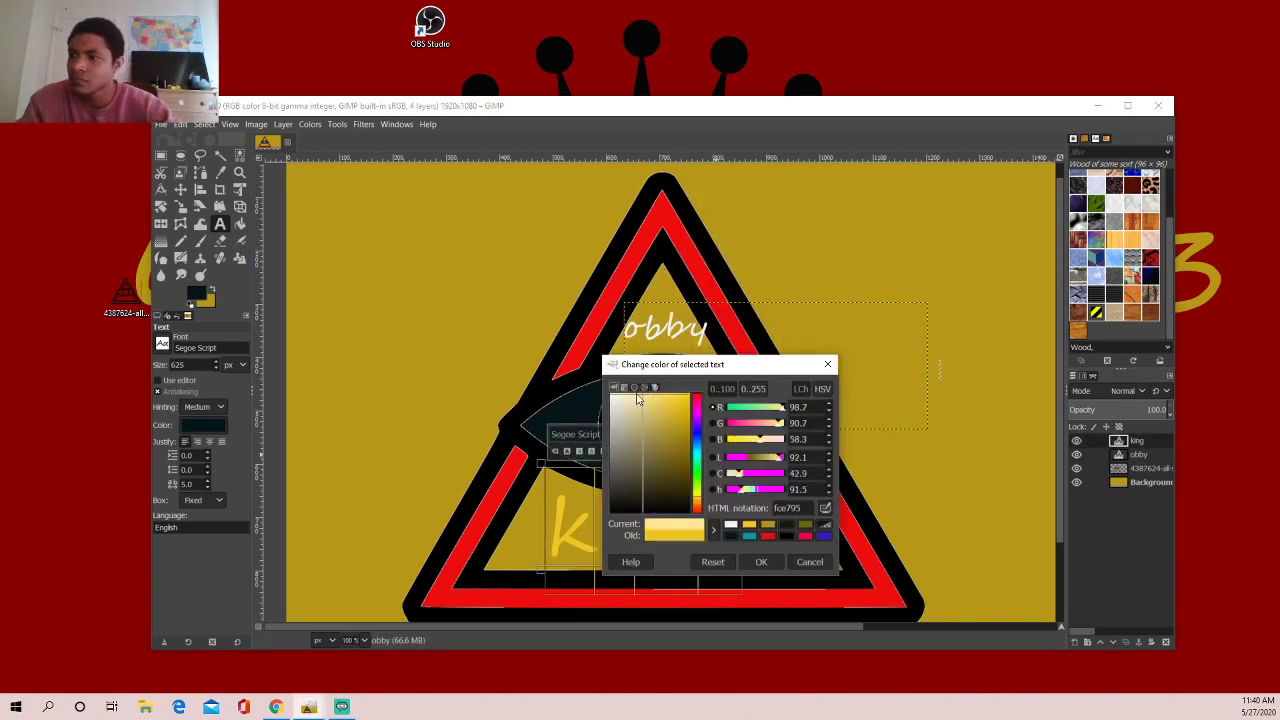
left_click(761, 561)
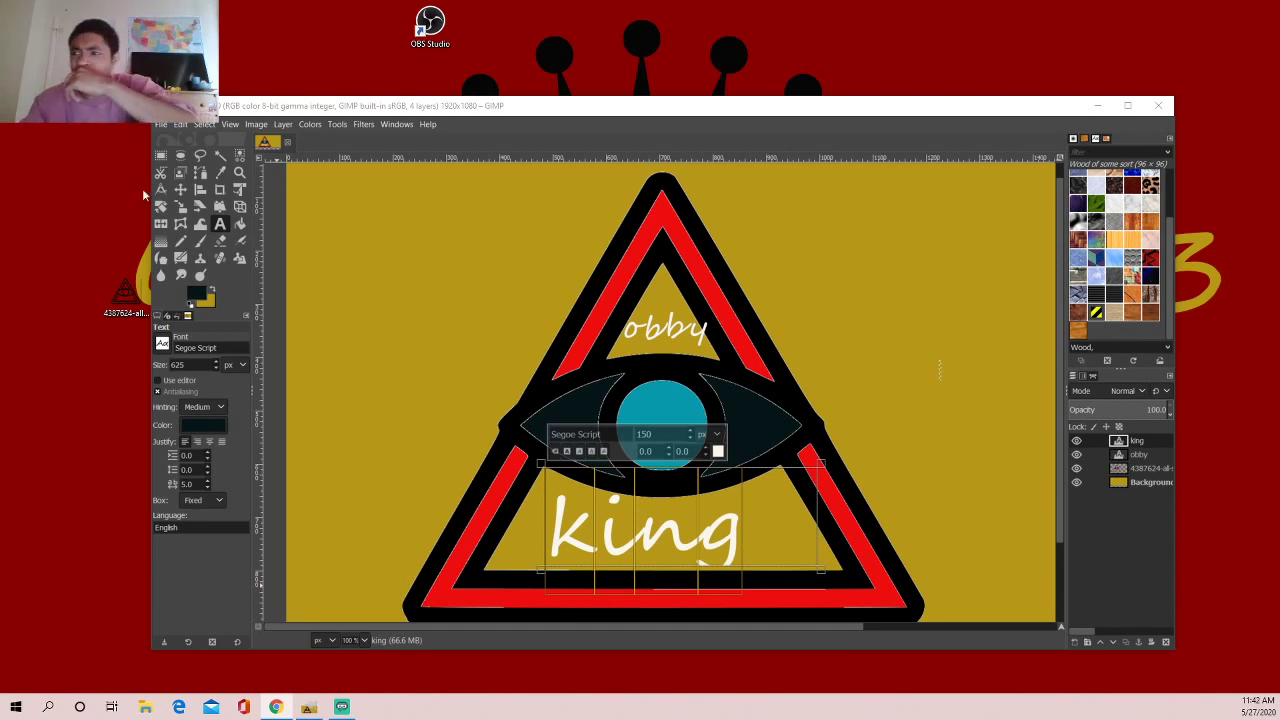
- Mark out a text box at the upper left and browse fonts without changing one
left_click(864, 206)
left_click(501, 234)
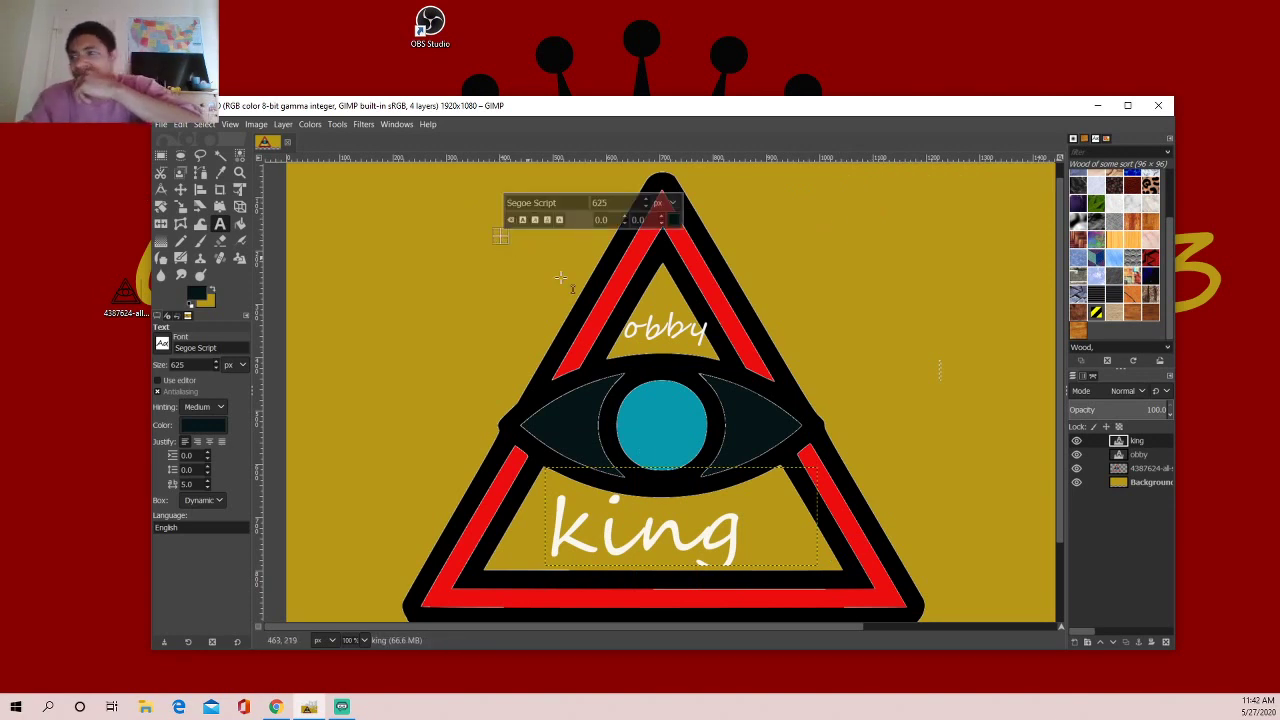
left_click_drag(360, 189, 632, 276)
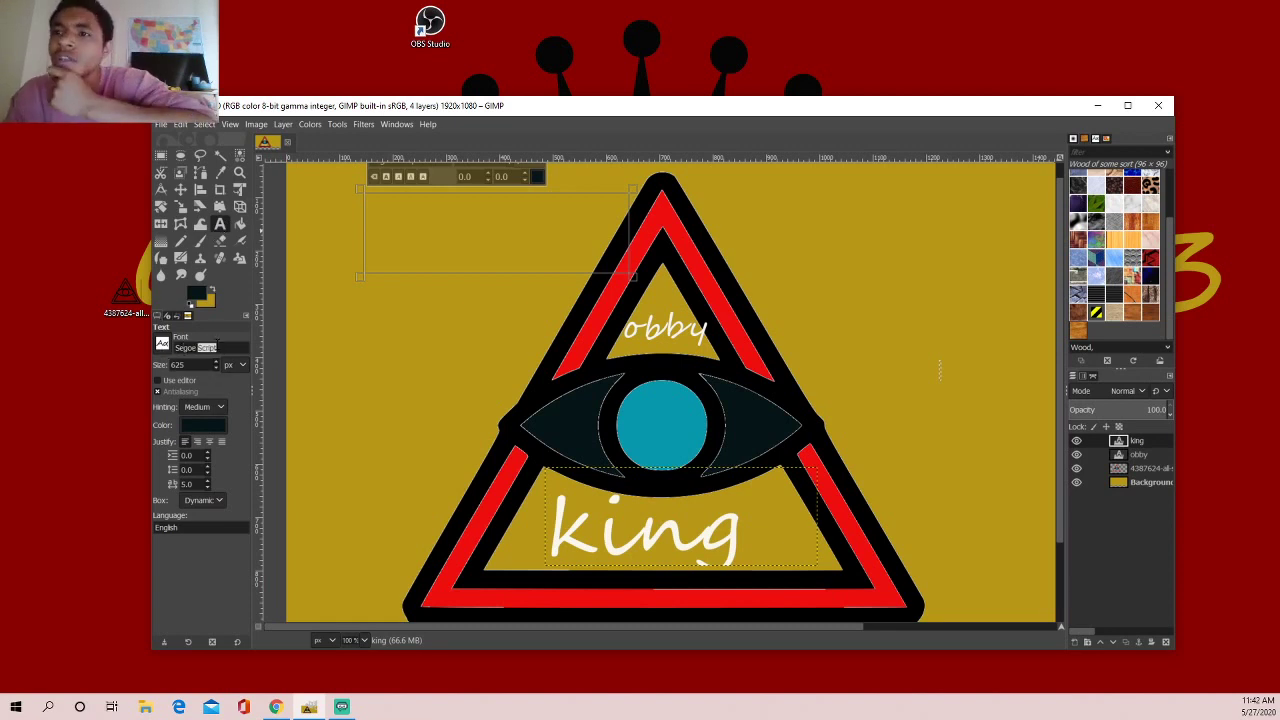
left_click(168, 346)
left_click(164, 344)
left_click(164, 344)
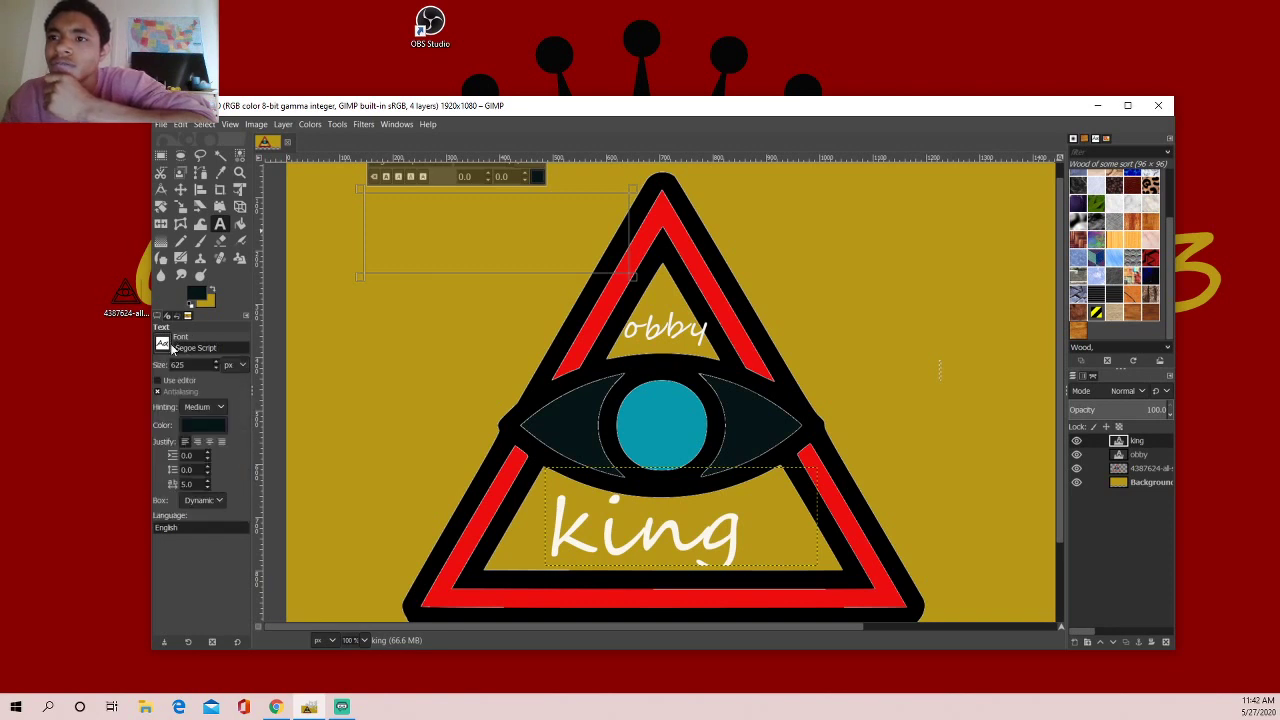
left_click(164, 344)
left_click(458, 274)
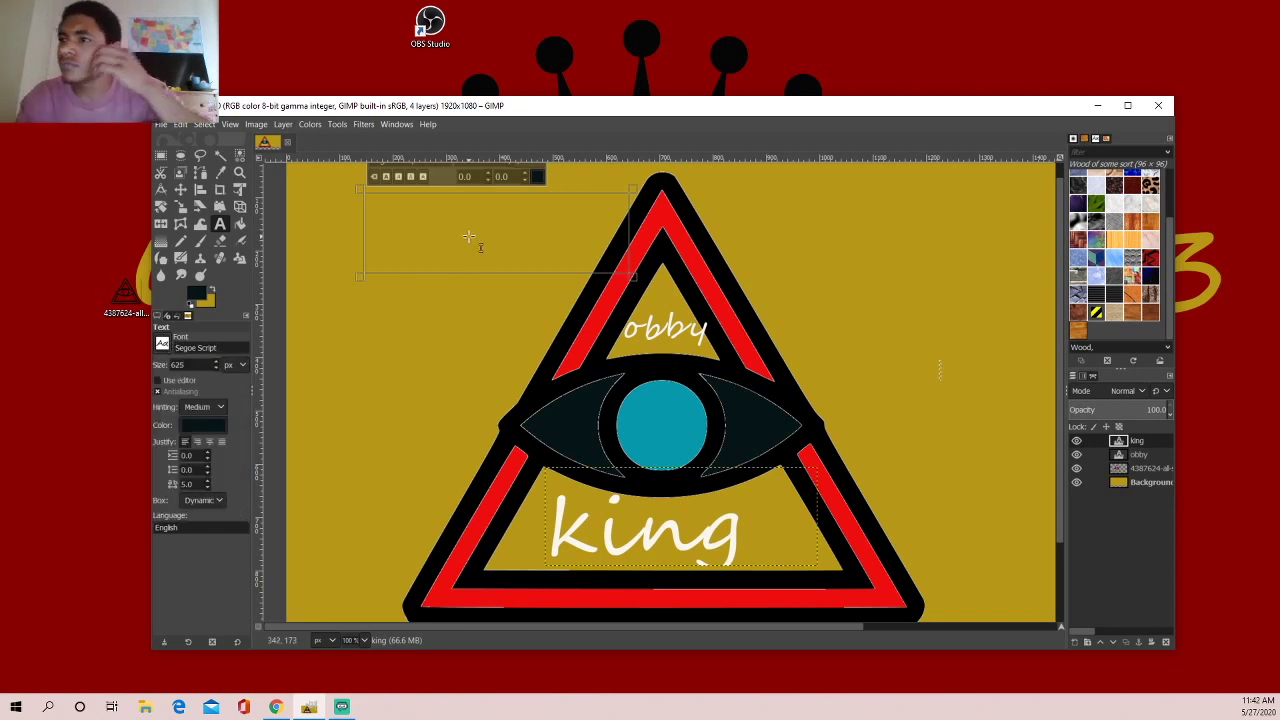
- Delete the trial 'st' text layer and mark out a fresh text box at upper left
left_click(435, 243)
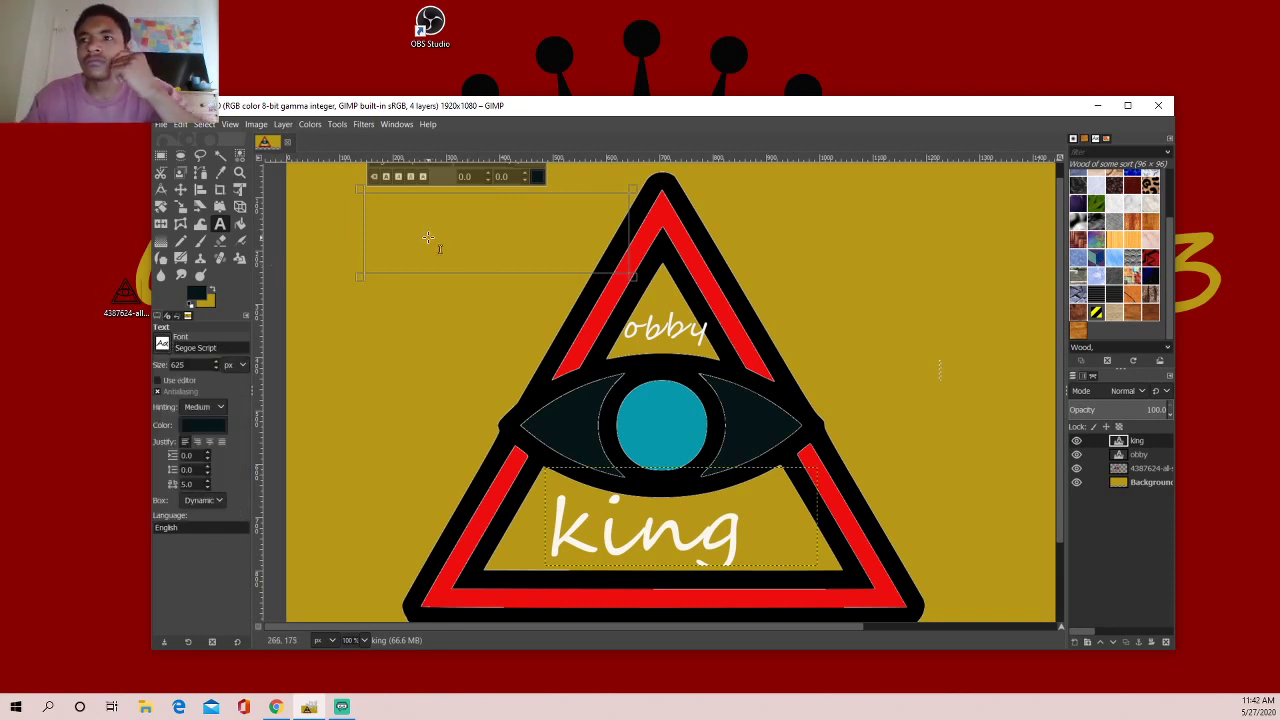
type("st")
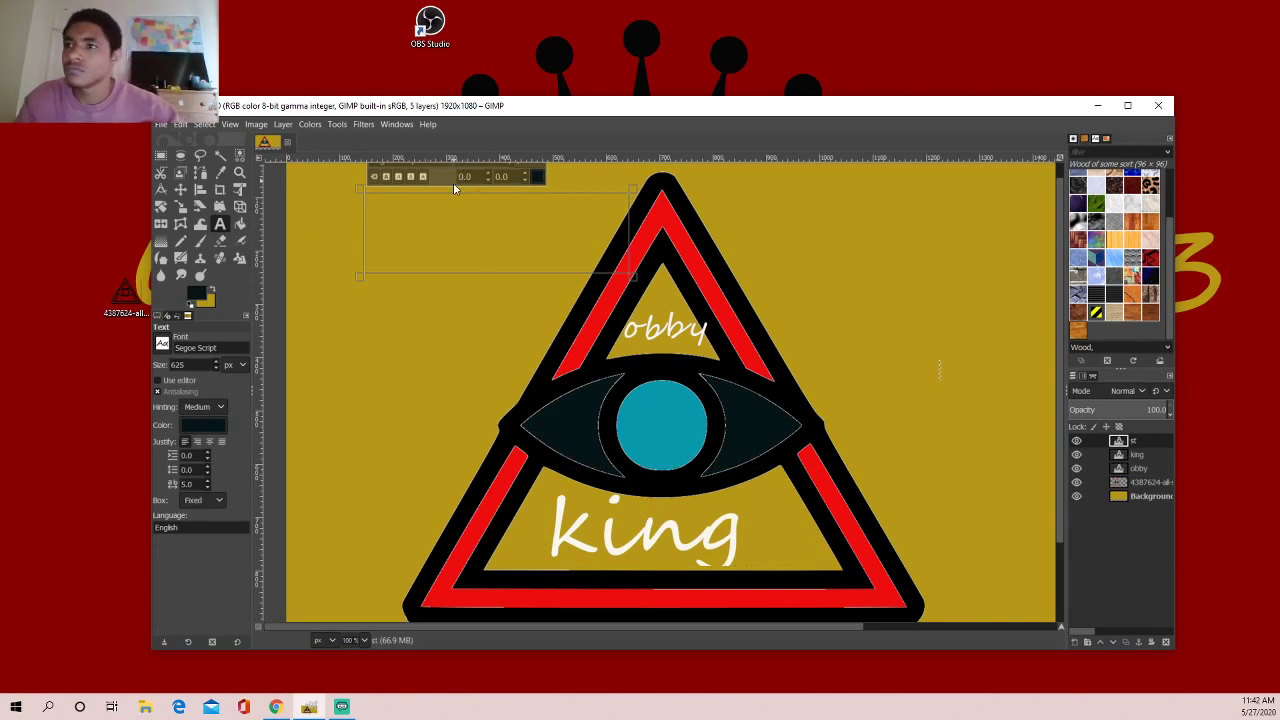
left_click(388, 343)
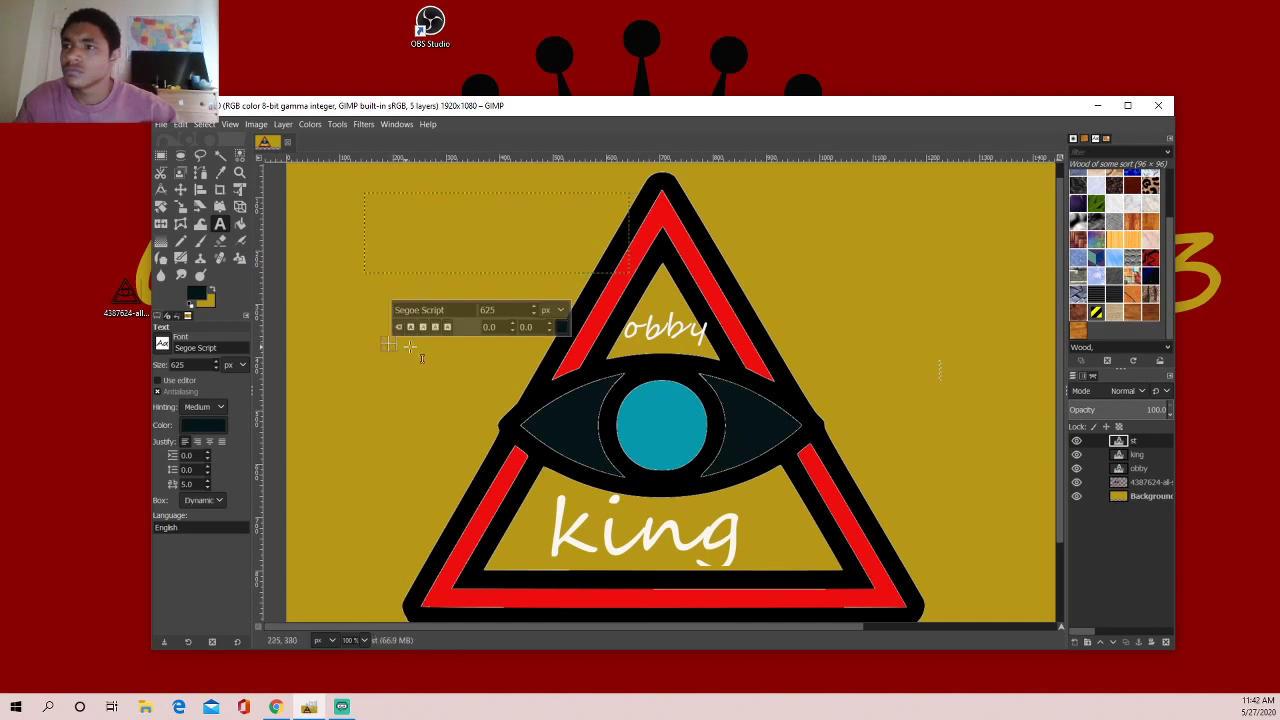
left_click(486, 250)
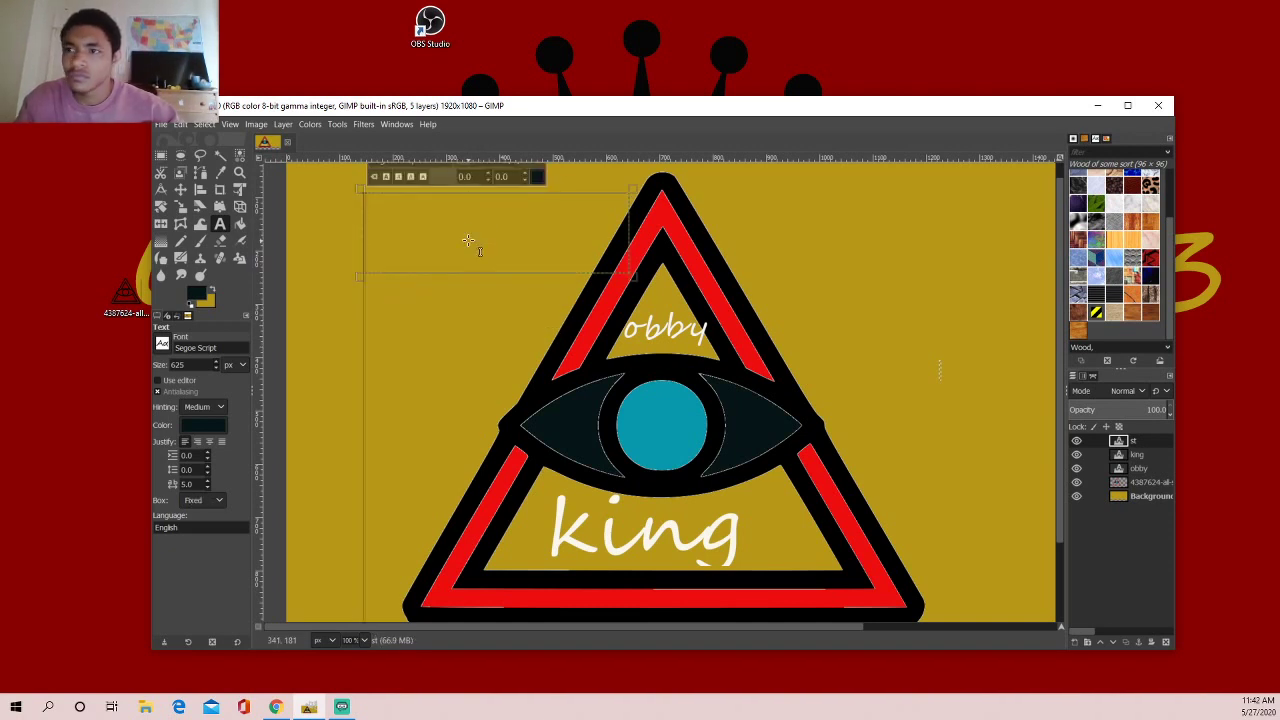
key("BackSpace")
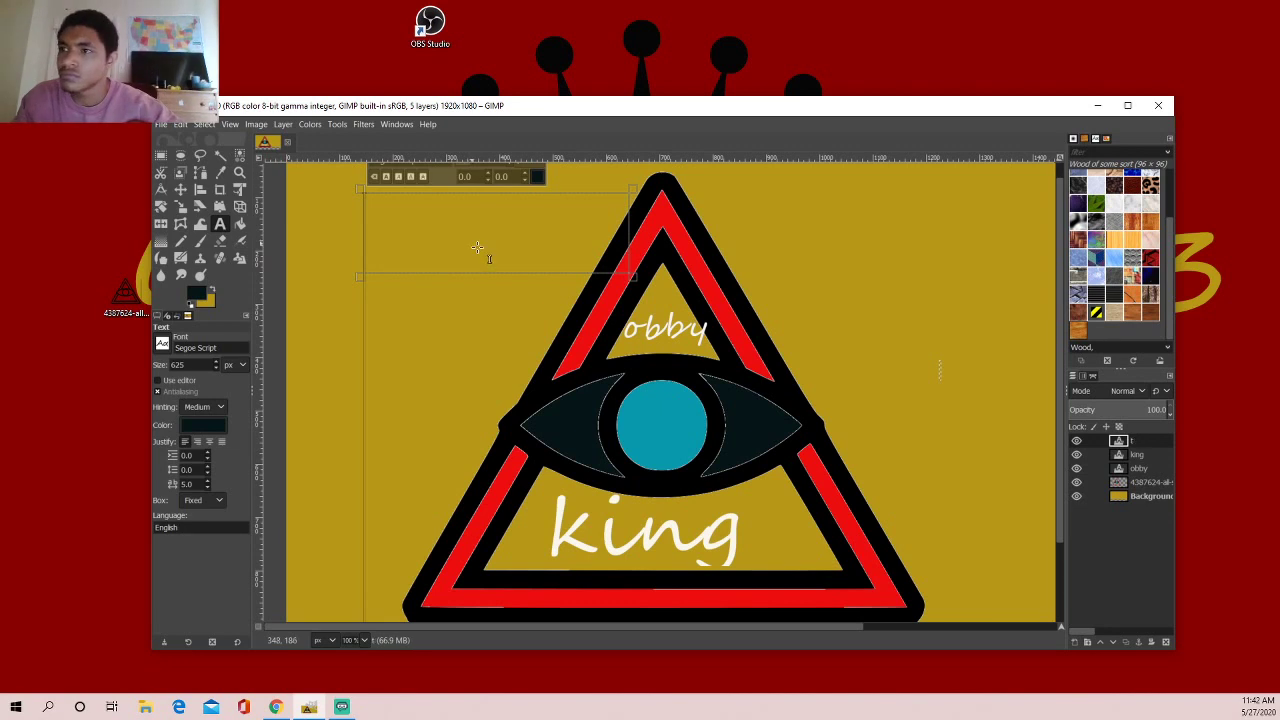
right_click(518, 237)
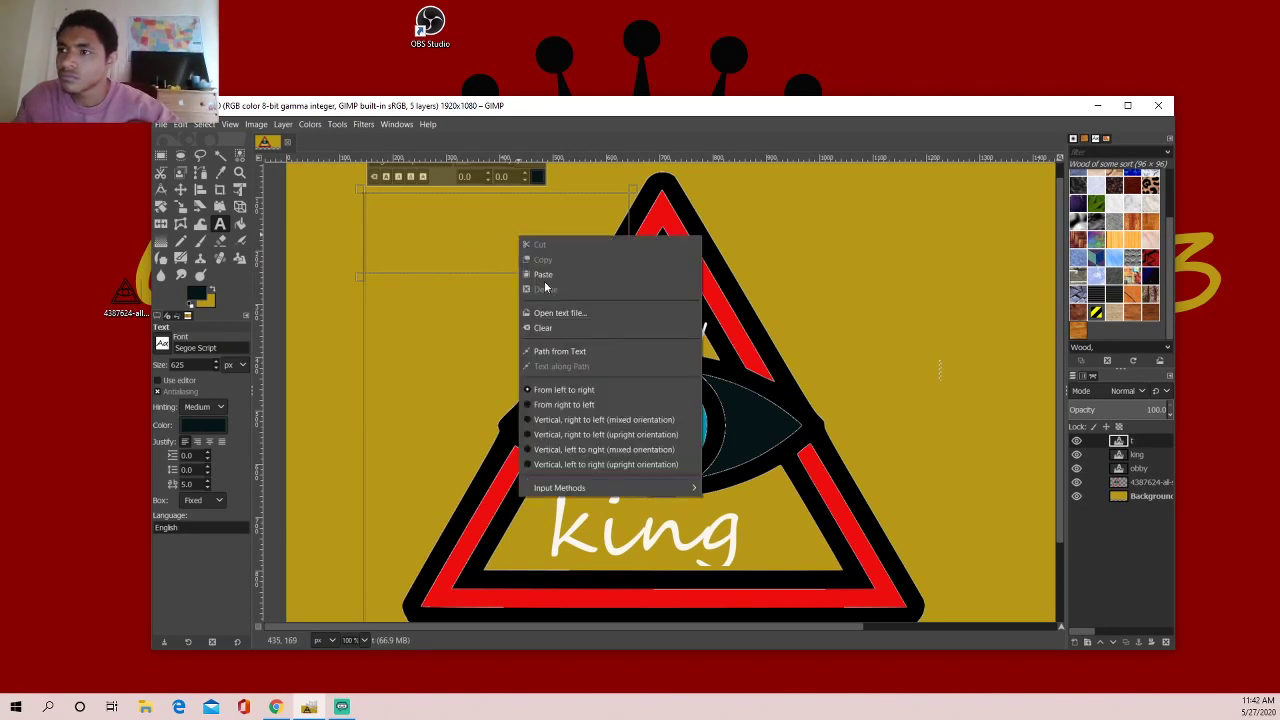
right_click(1130, 441)
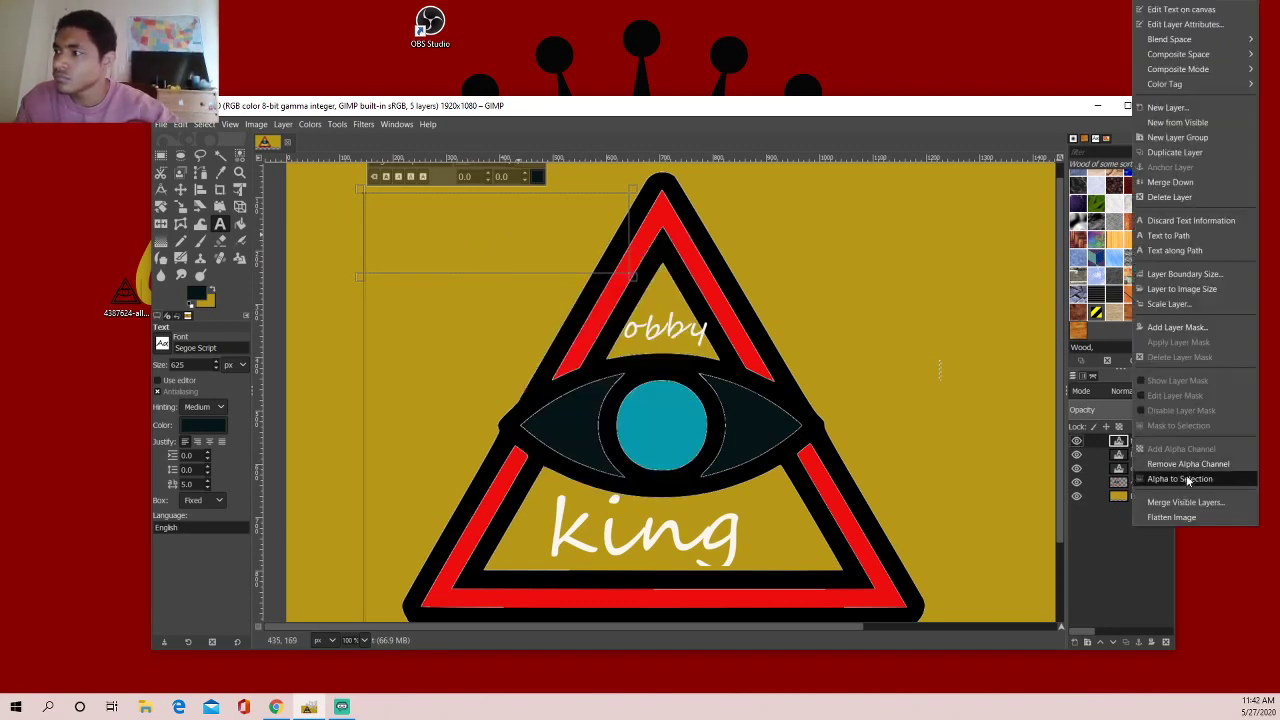
left_click(1155, 220)
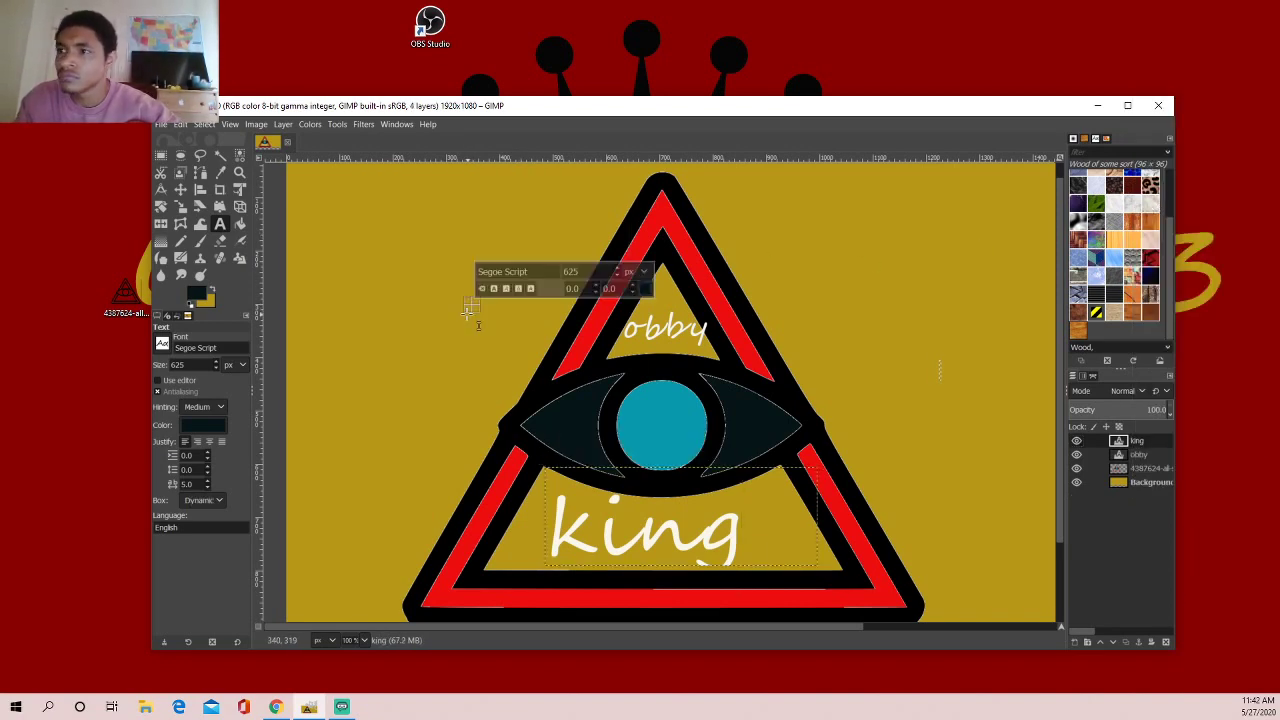
left_click_drag(320, 236, 553, 346)
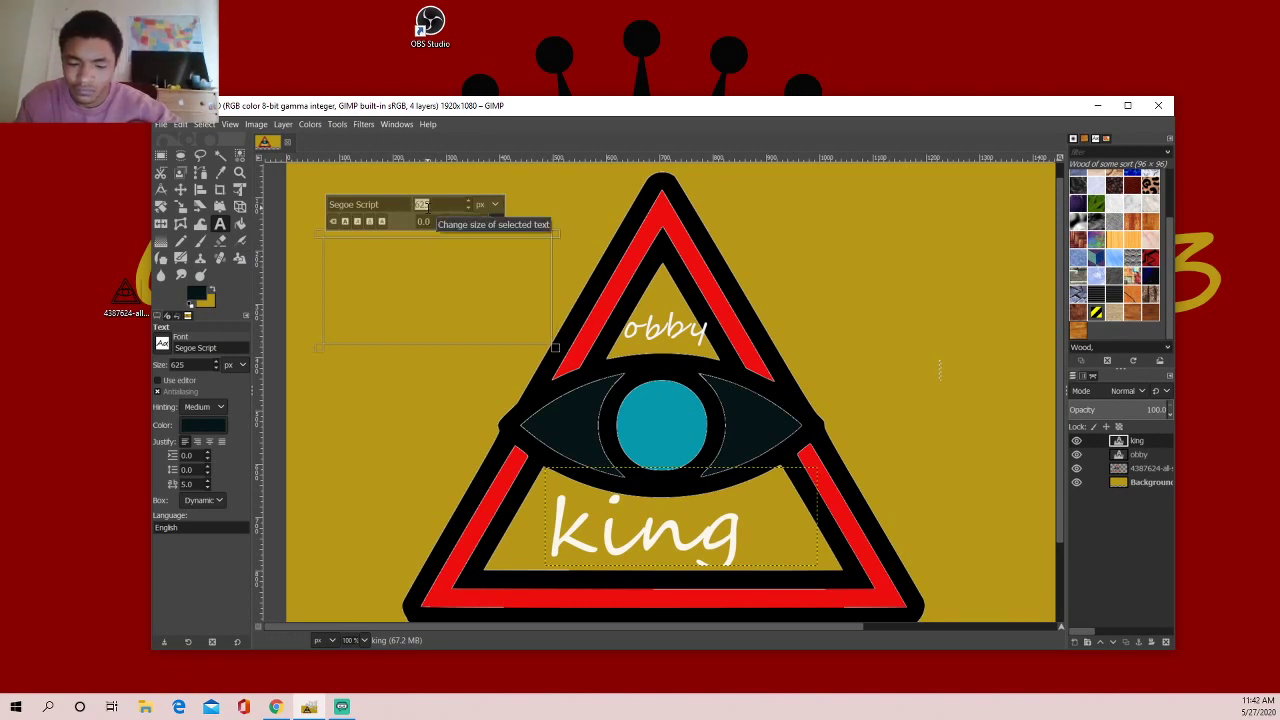
- Set the new text to 150 px in the Nirmala UI Semi-Light font
left_click(424, 204)
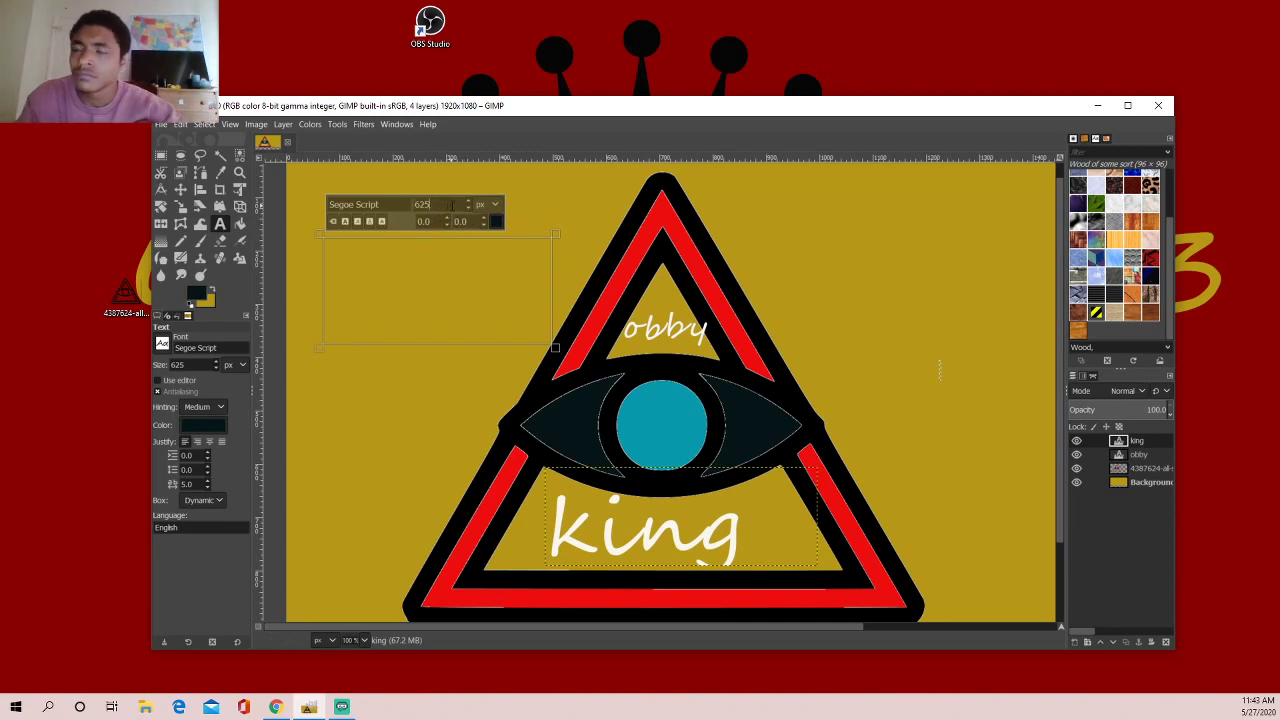
double_click(446, 205)
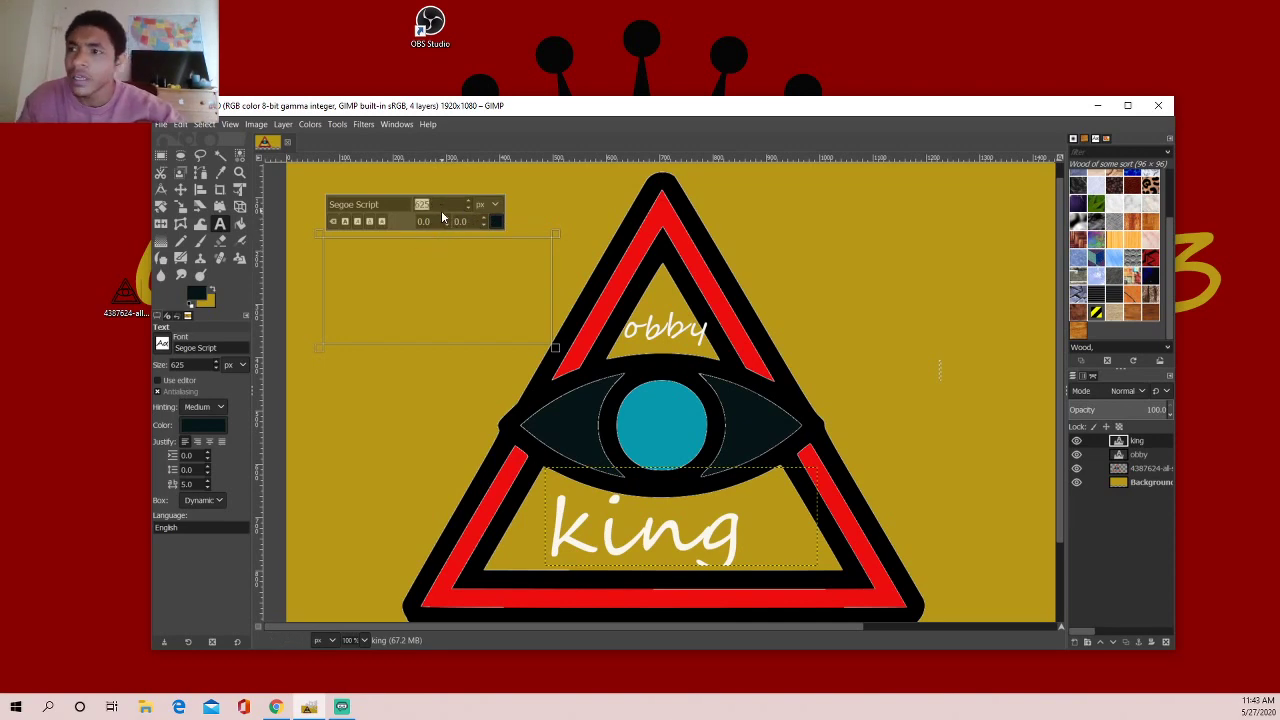
type("15")
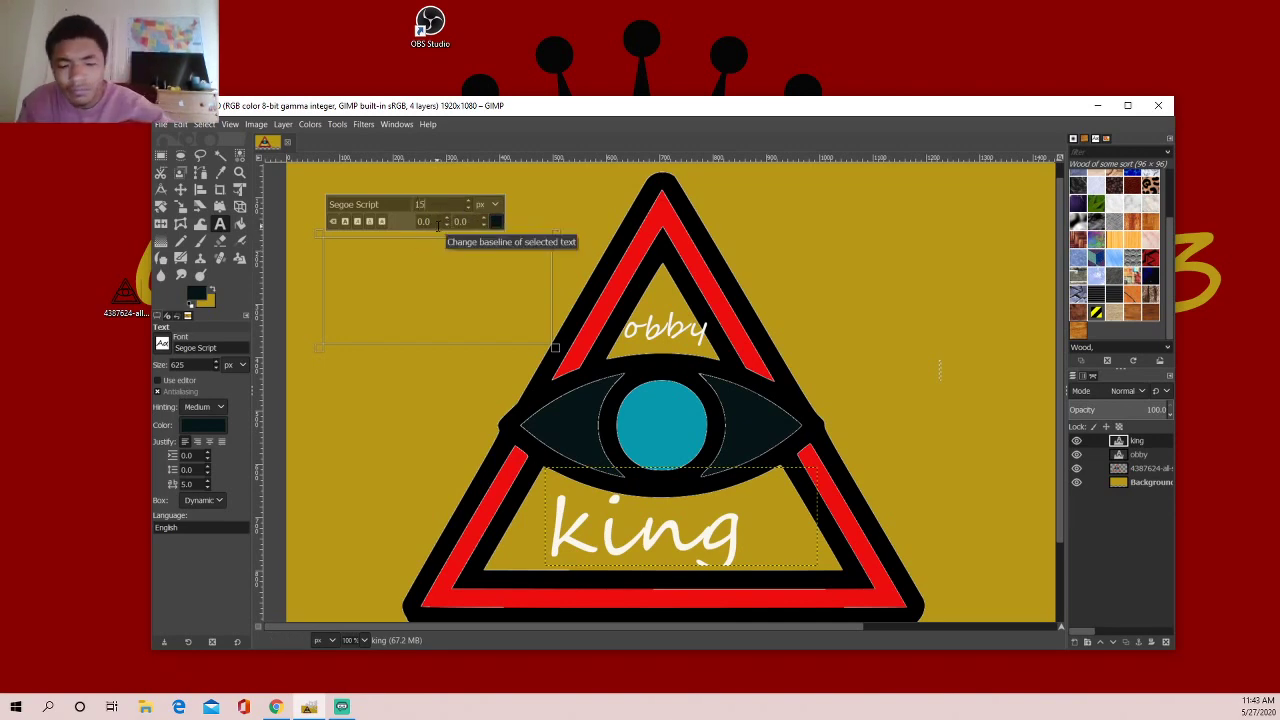
type("0")
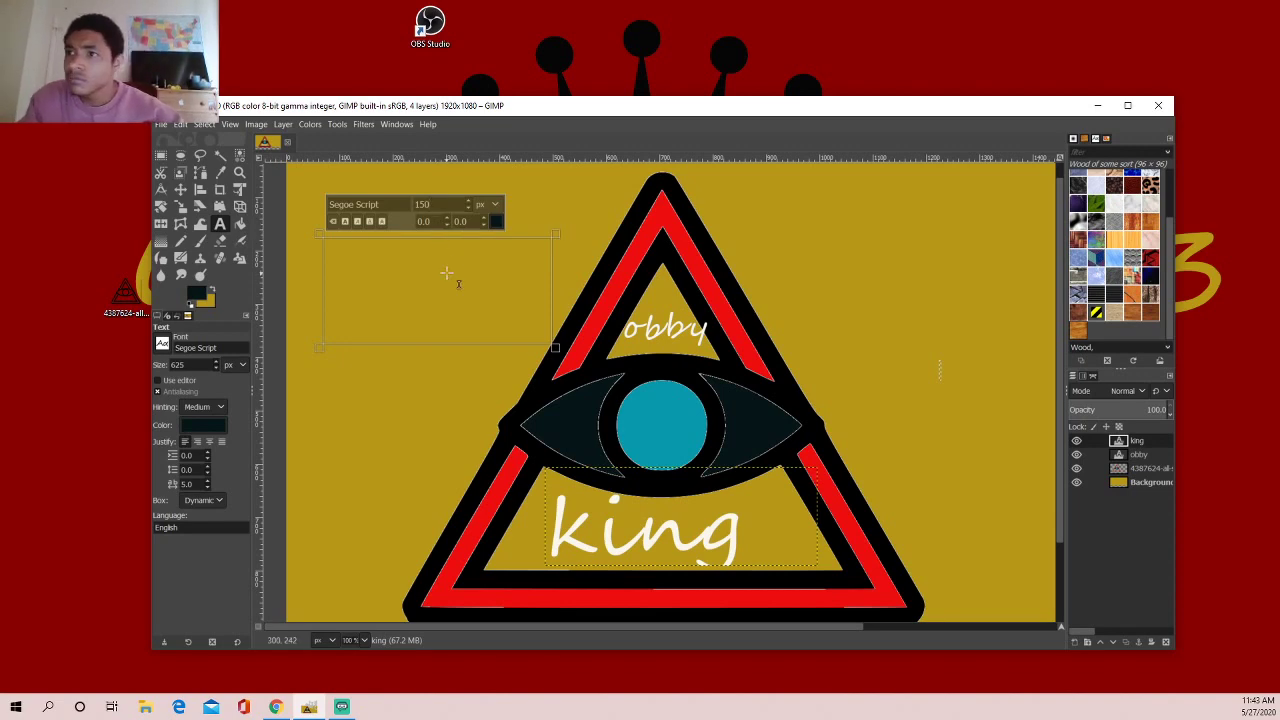
type("S")
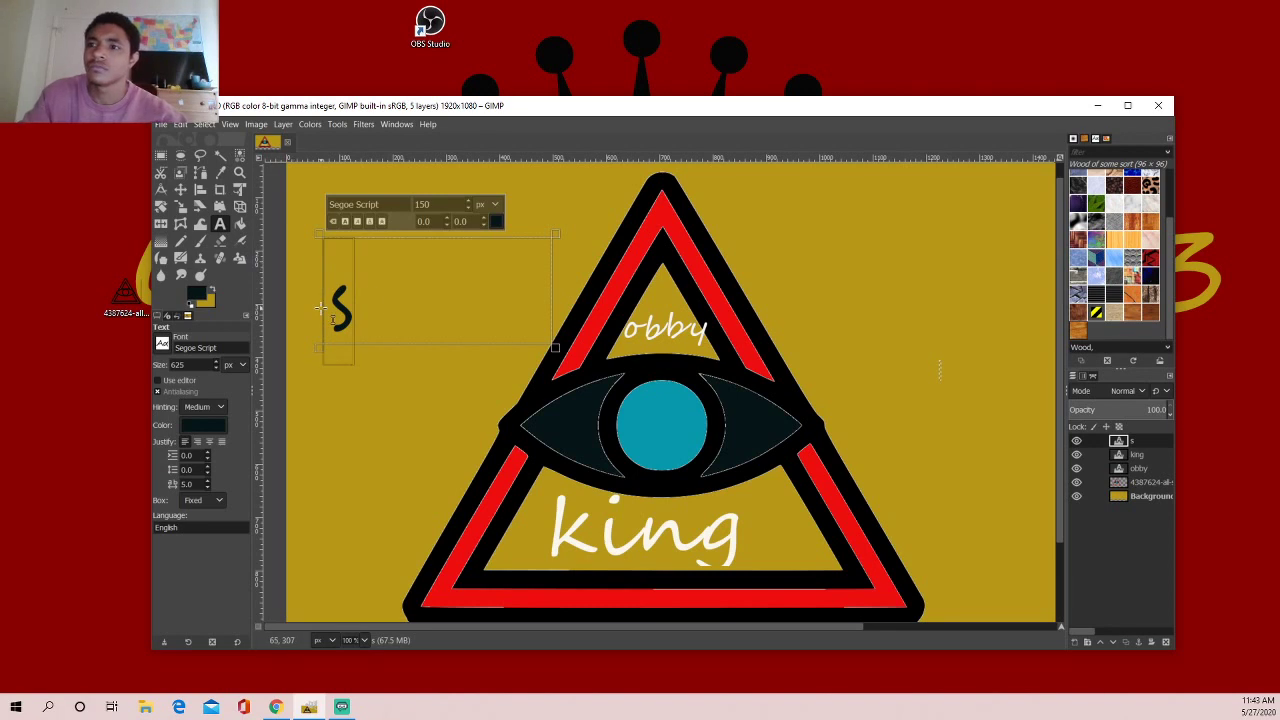
left_click(168, 348)
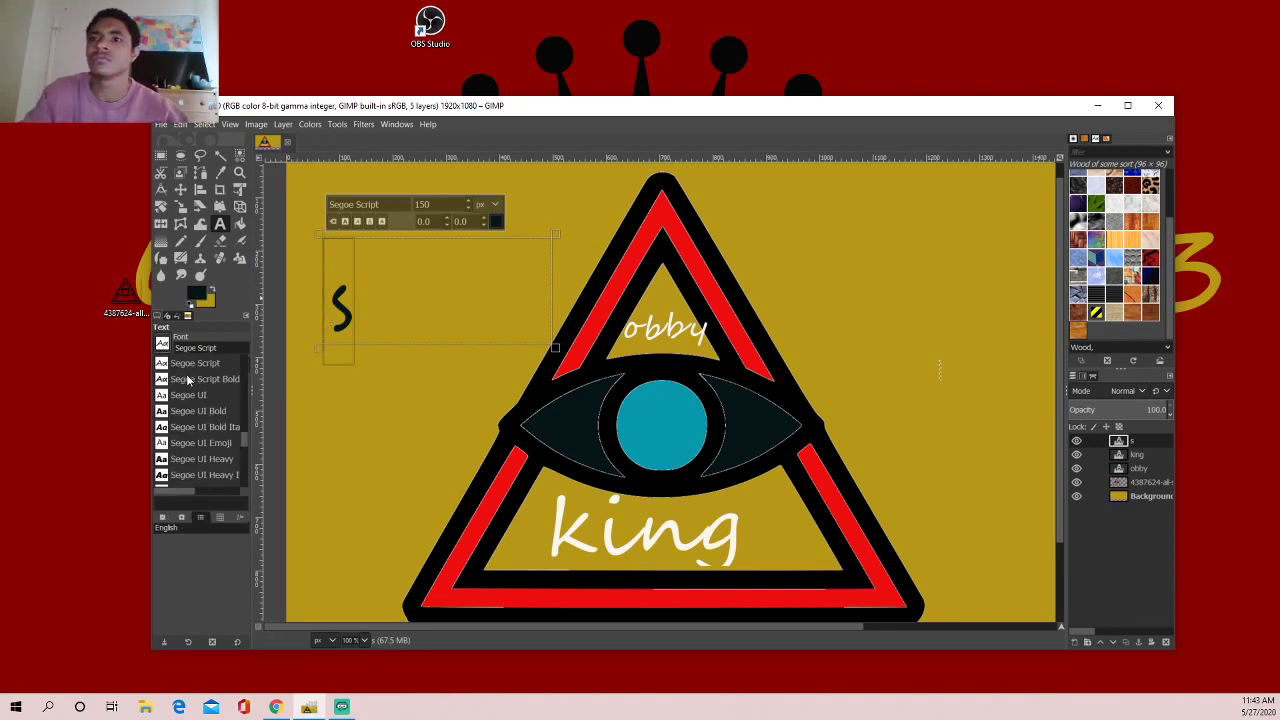
scroll(187, 380, "up", 3)
scroll(188, 385, "up", 2)
scroll(188, 388, "up", 3)
scroll(189, 390, "up", 3)
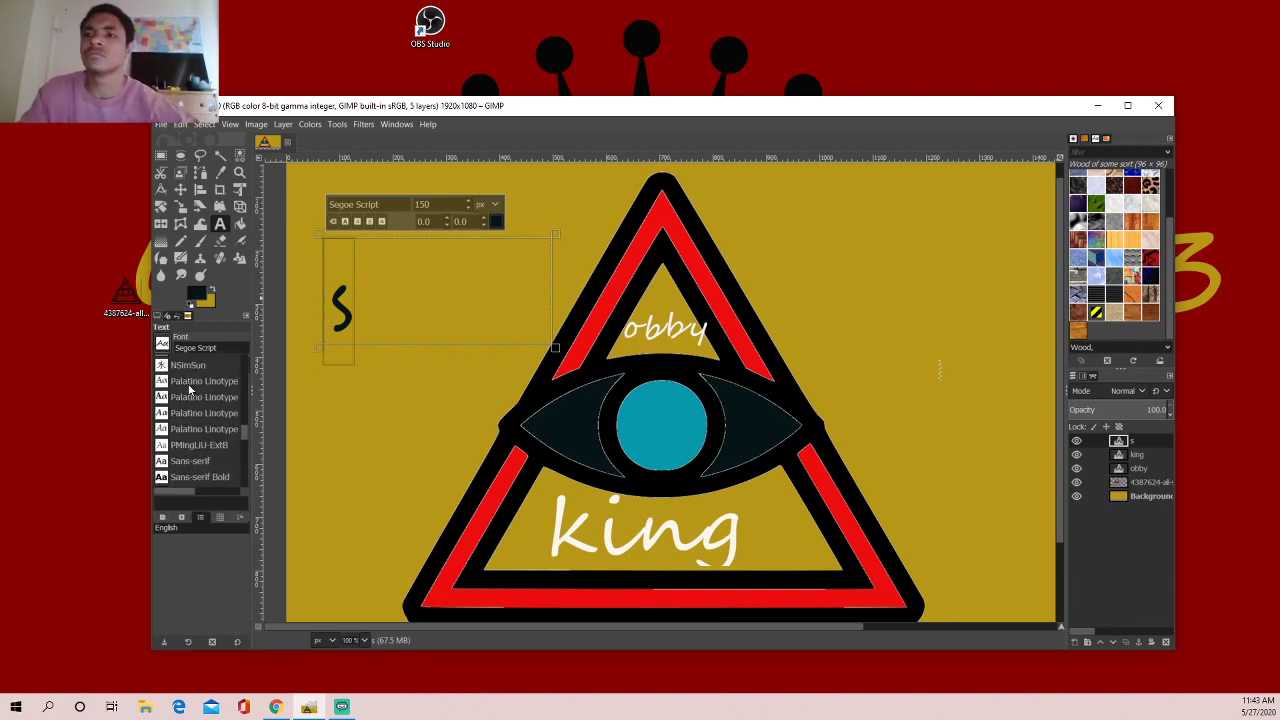
scroll(188, 390, "up", 1)
left_click(175, 396)
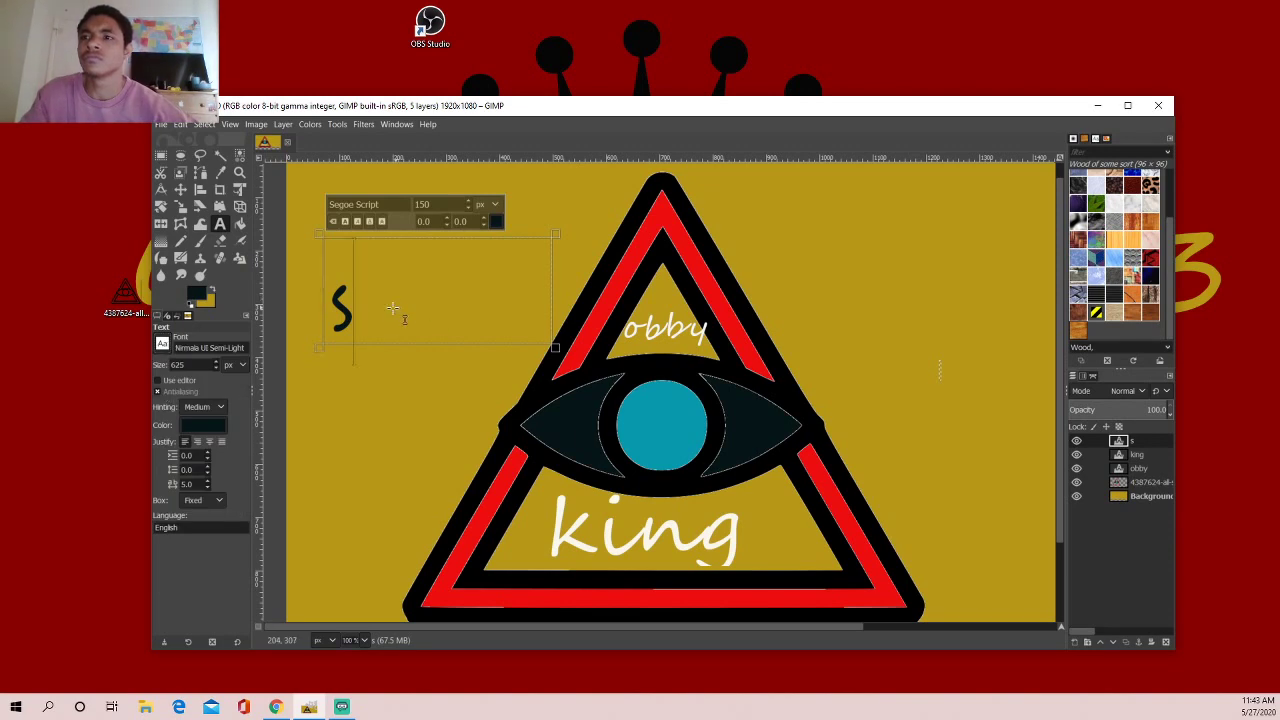
left_click(307, 311)
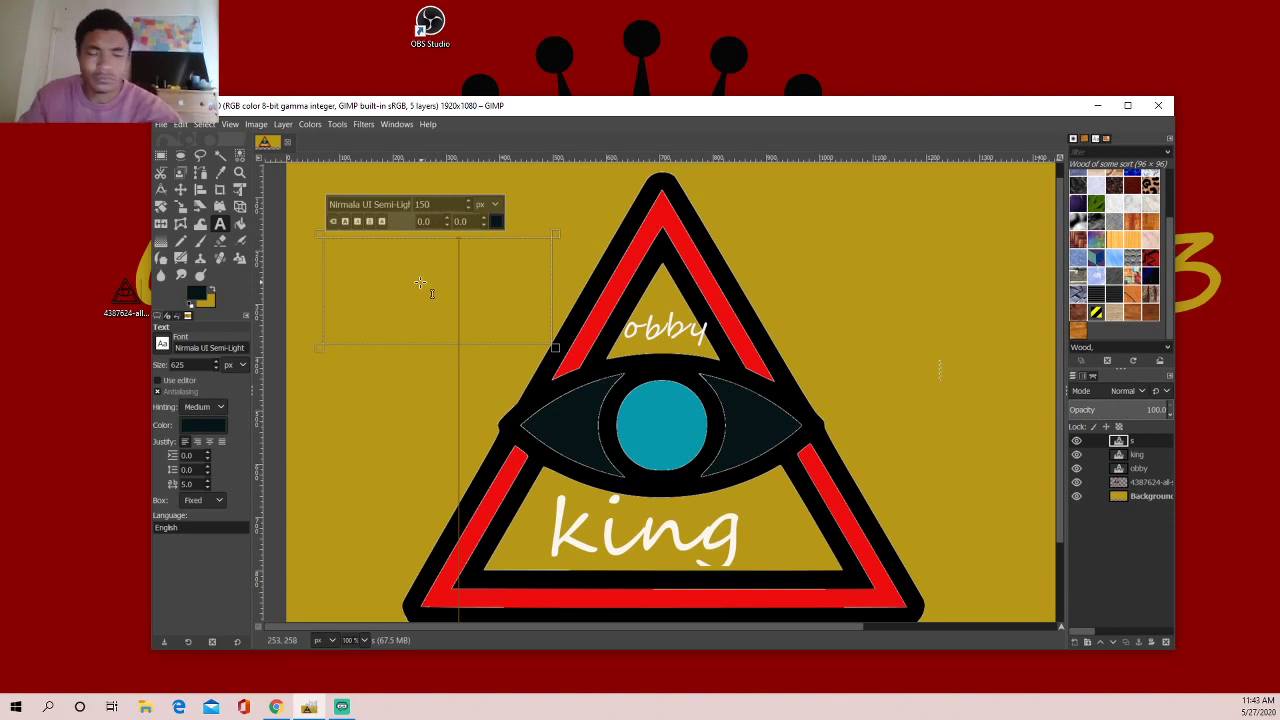
- Replace the stray letters with dark 150 px text 'Starting' in the top-left text box
type("s")
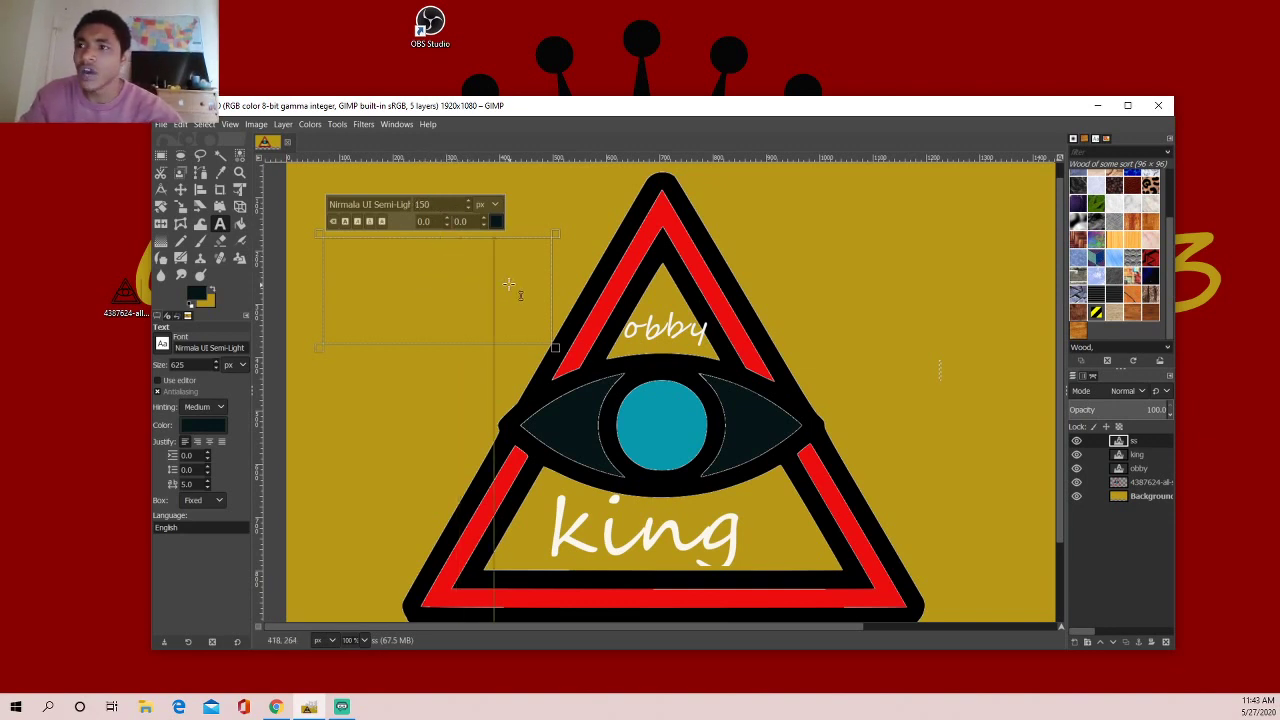
key("BackSpace")
key("BackSpace")
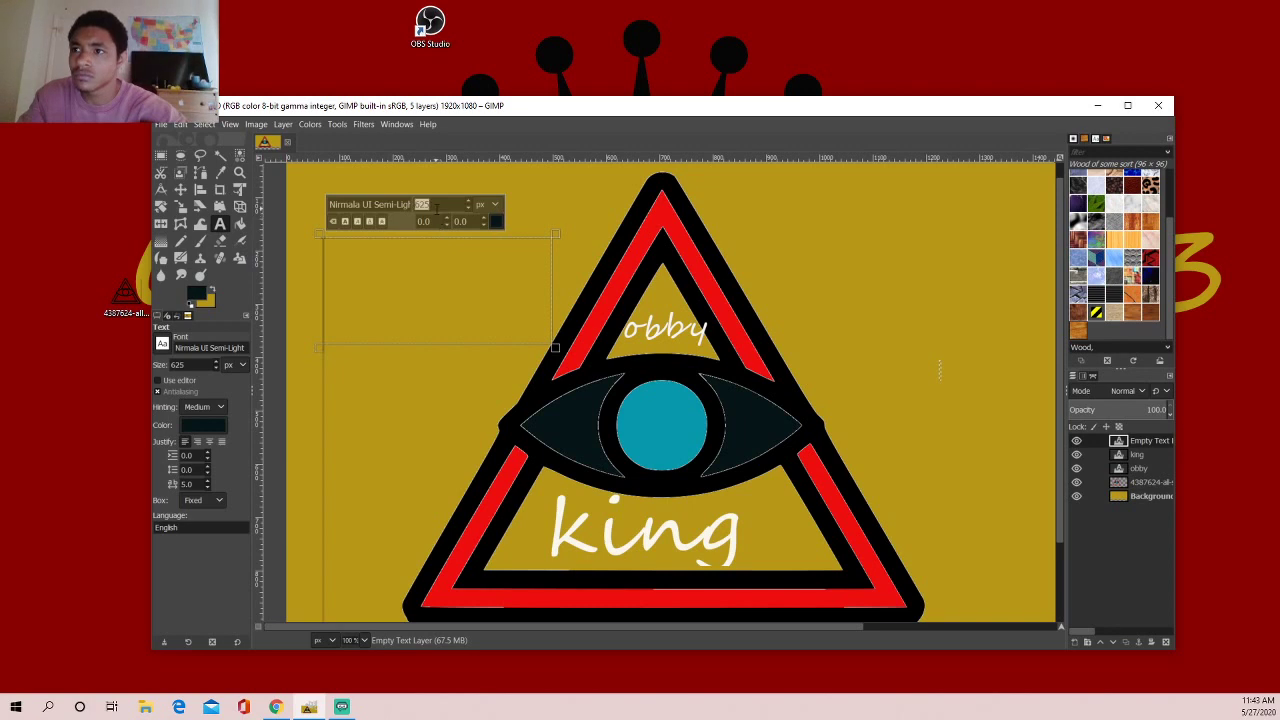
key("BackSpace")
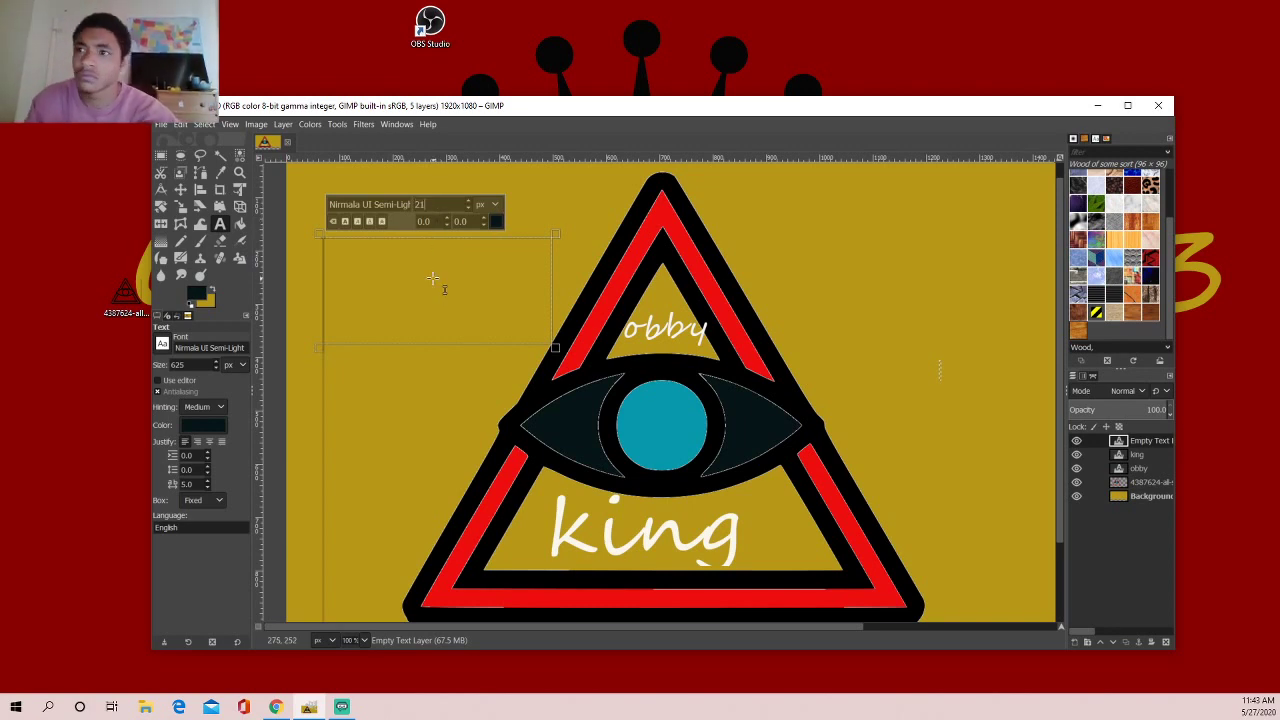
type("150")
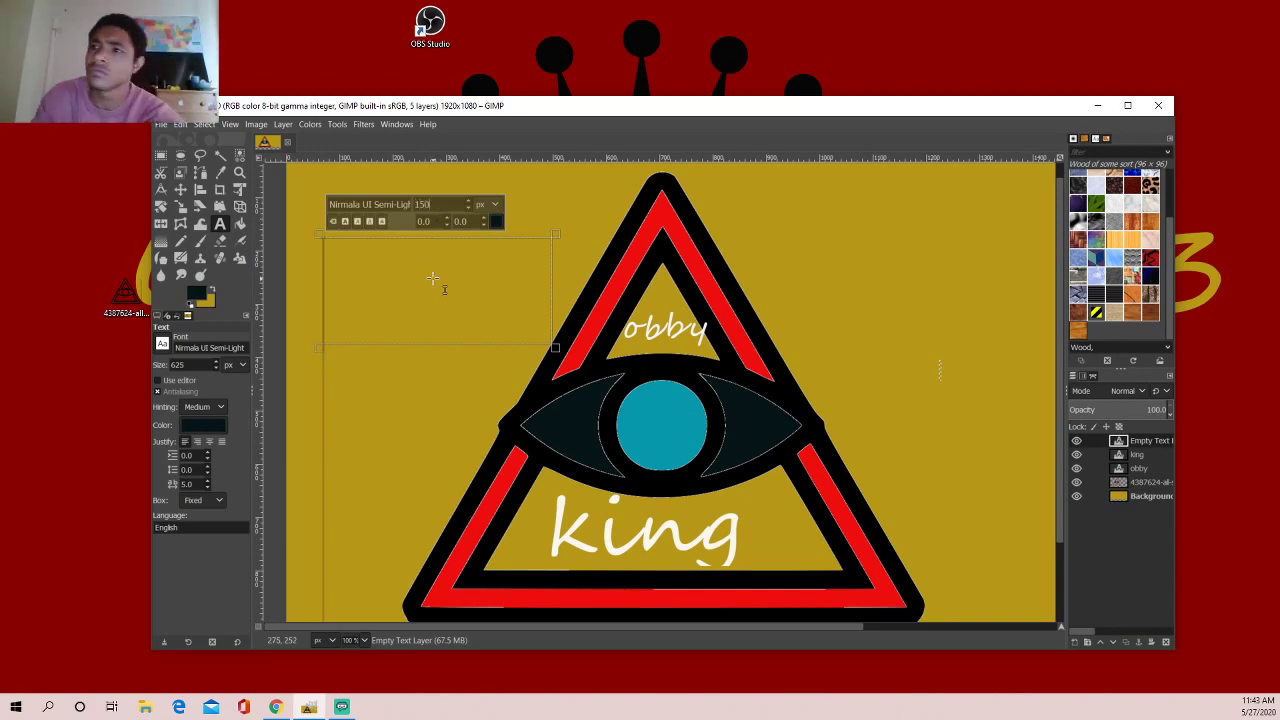
scroll(430, 280, "up", 1)
type("S")
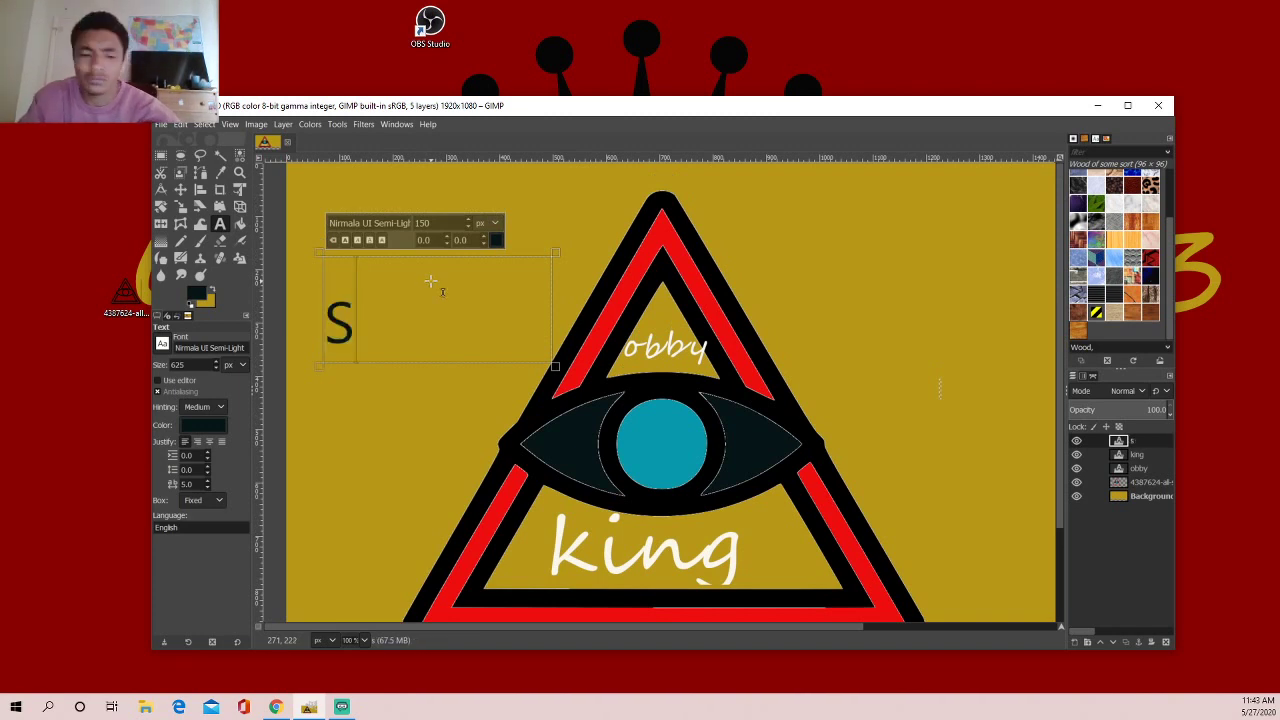
type("tar")
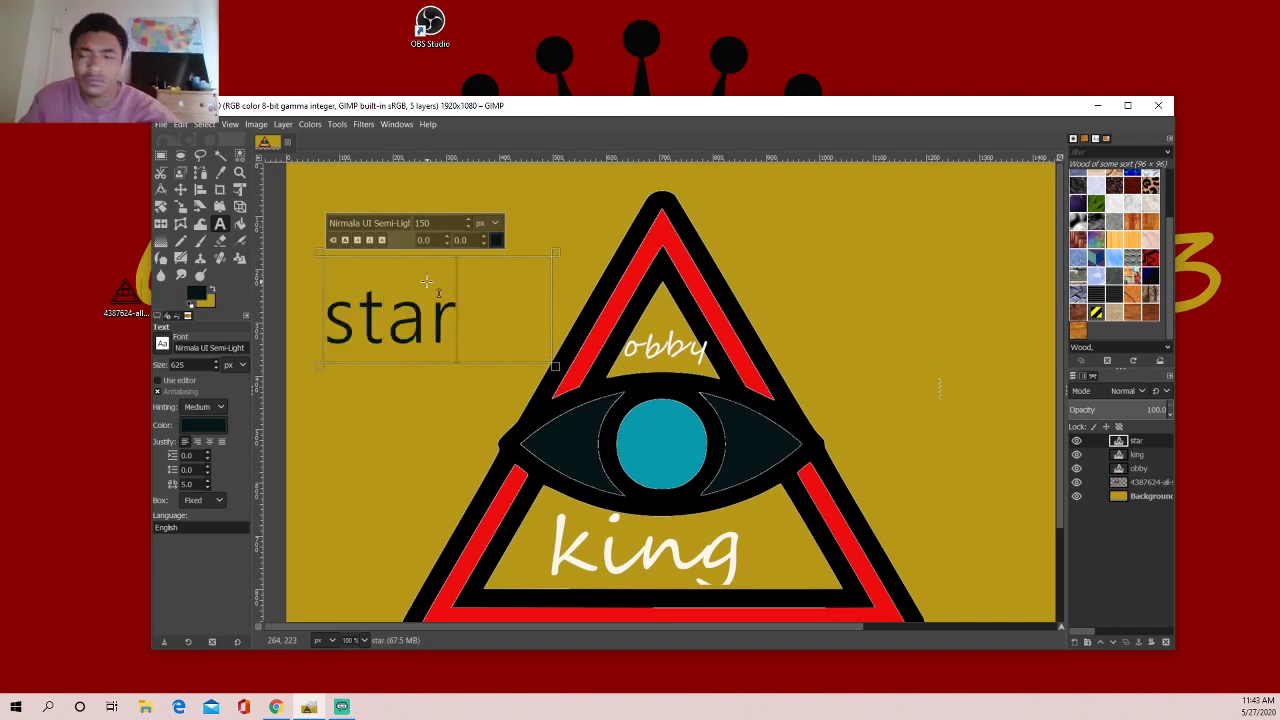
type("tin")
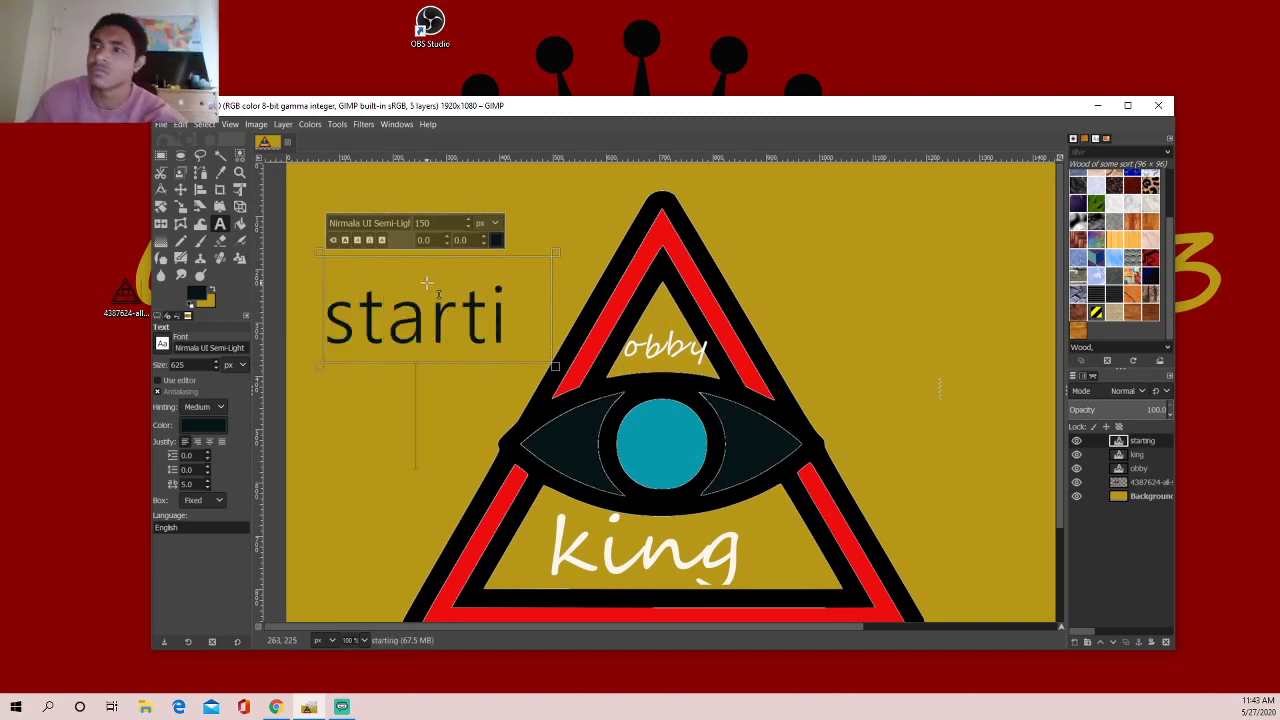
type("g")
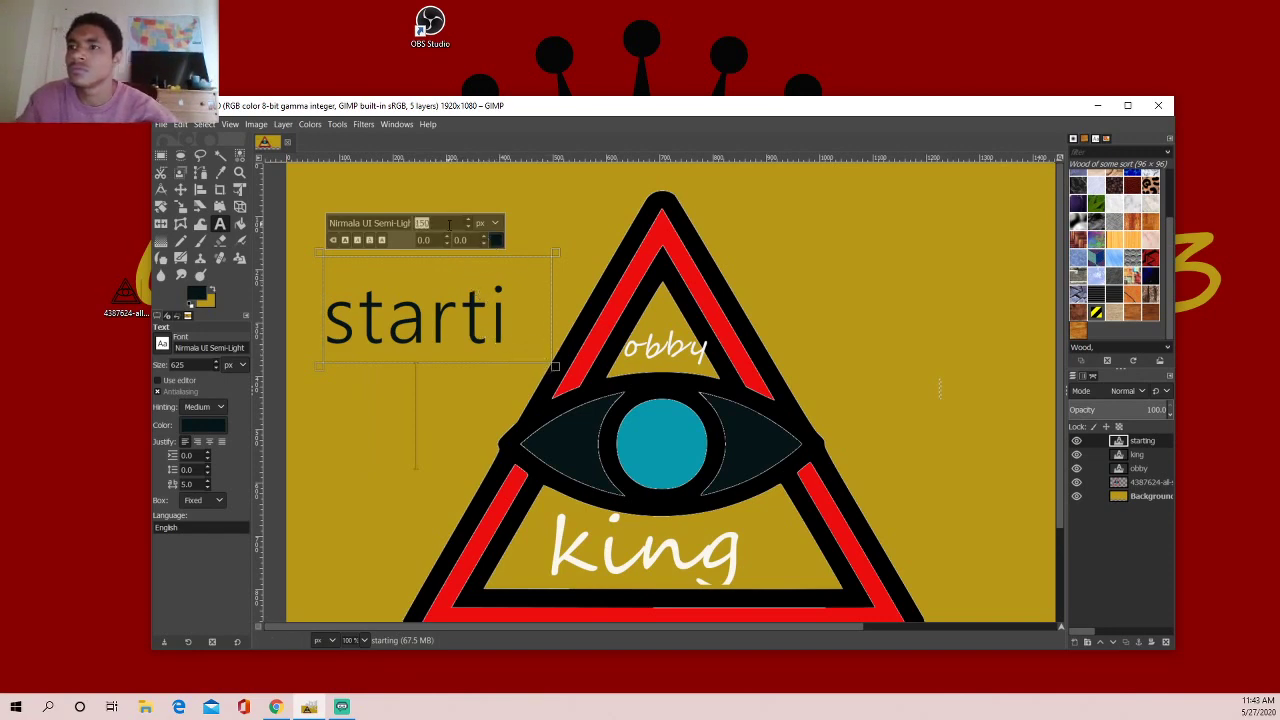
- Select the whole word 'starting' and shrink its font size down to 96 px
left_click(500, 368)
left_click_drag(490, 357, 444, 330)
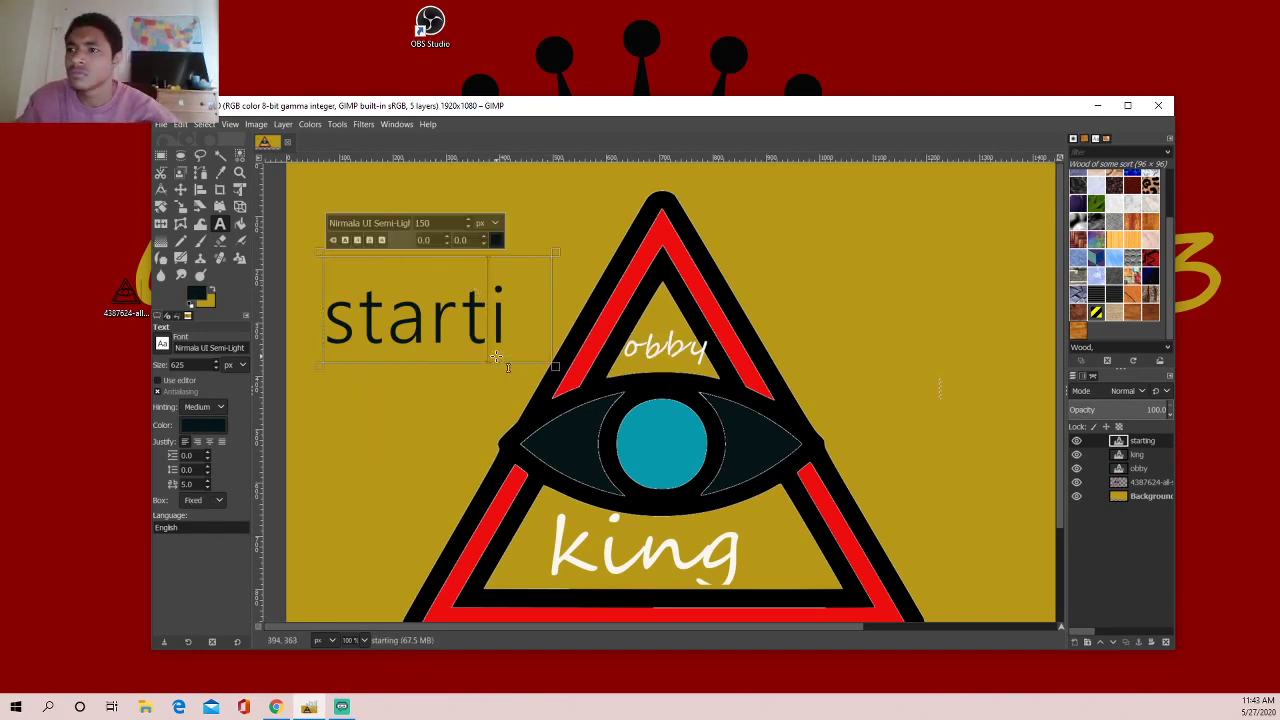
double_click(441, 309)
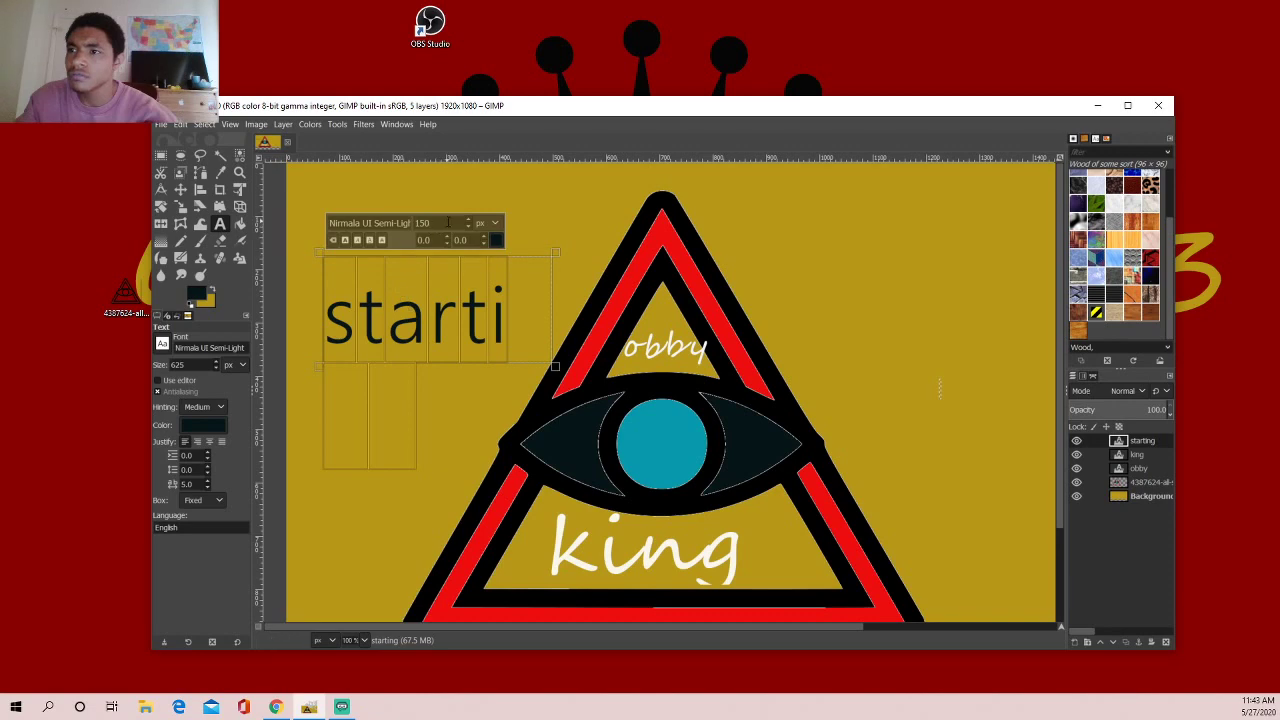
scroll(465, 228, "down", 7)
scroll(466, 229, "down", 6)
scroll(467, 229, "down", 7)
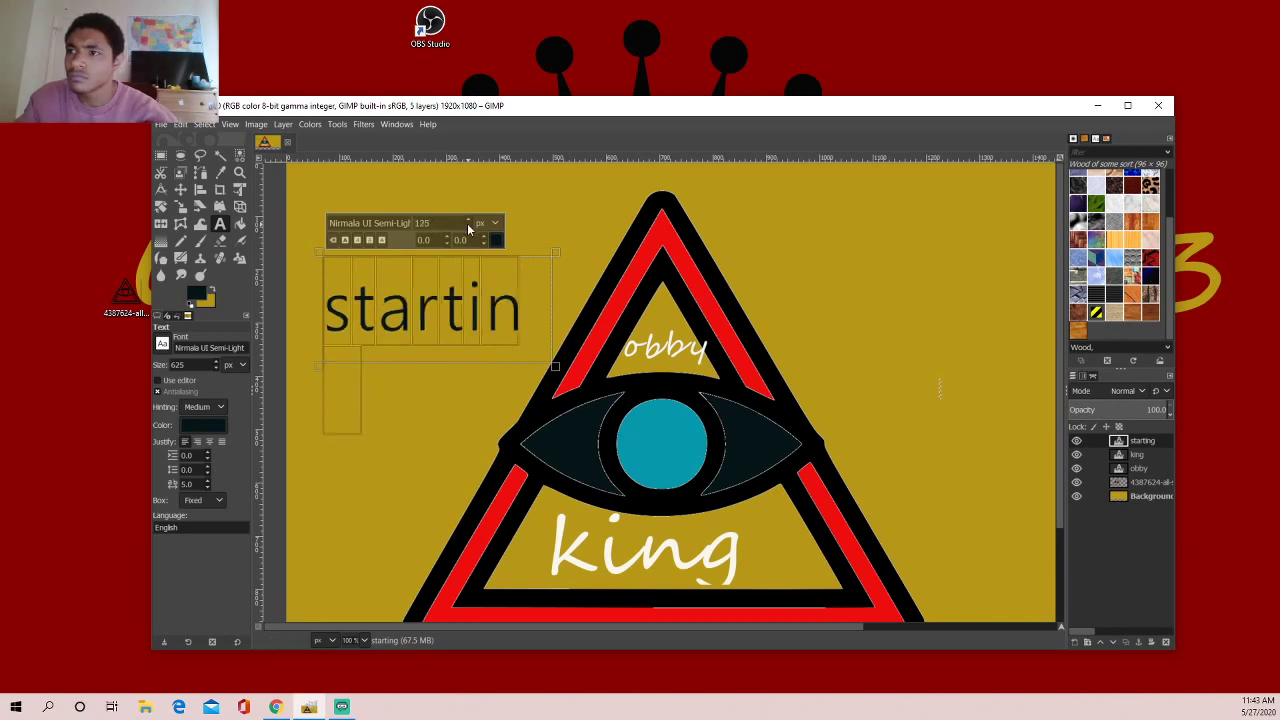
scroll(468, 230, "down", 6)
scroll(468, 229, "down", 14)
scroll(468, 229, "down", 14)
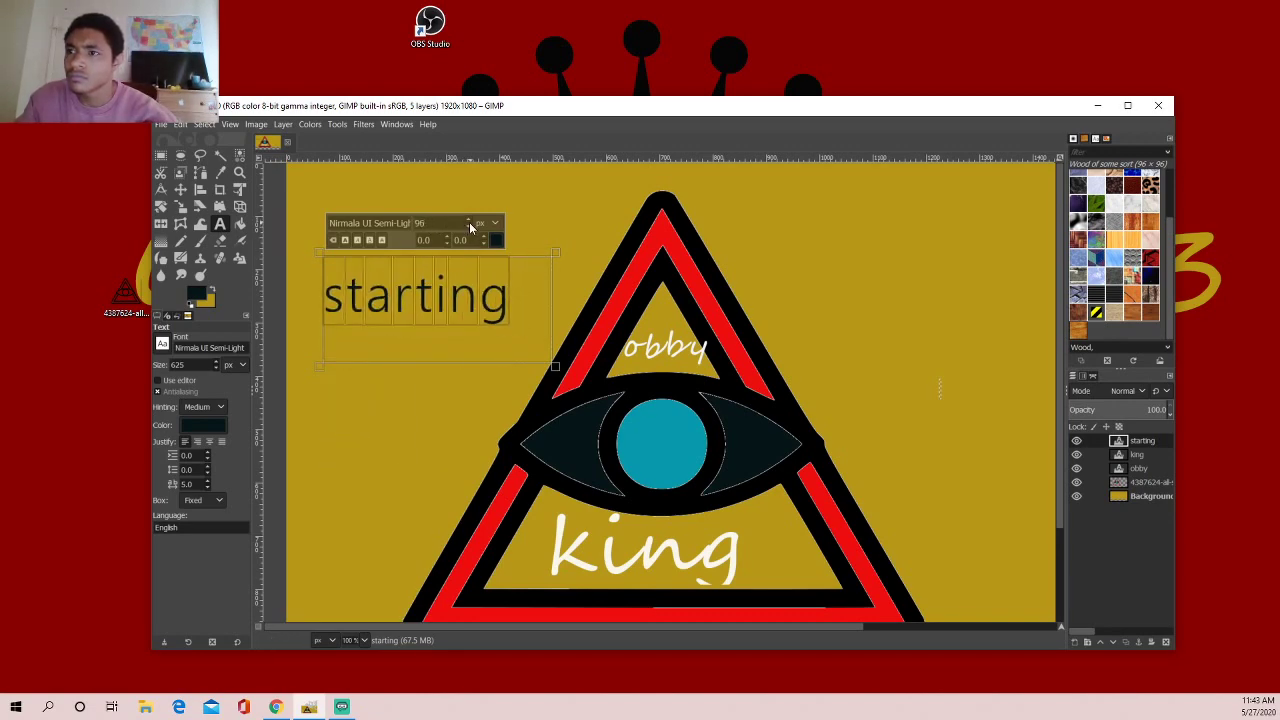
- Raise the font size back to 119 px so 'starting' fits on one line
scroll(470, 221, "up", 1)
scroll(470, 221, "up", 3)
scroll(470, 221, "up", 3)
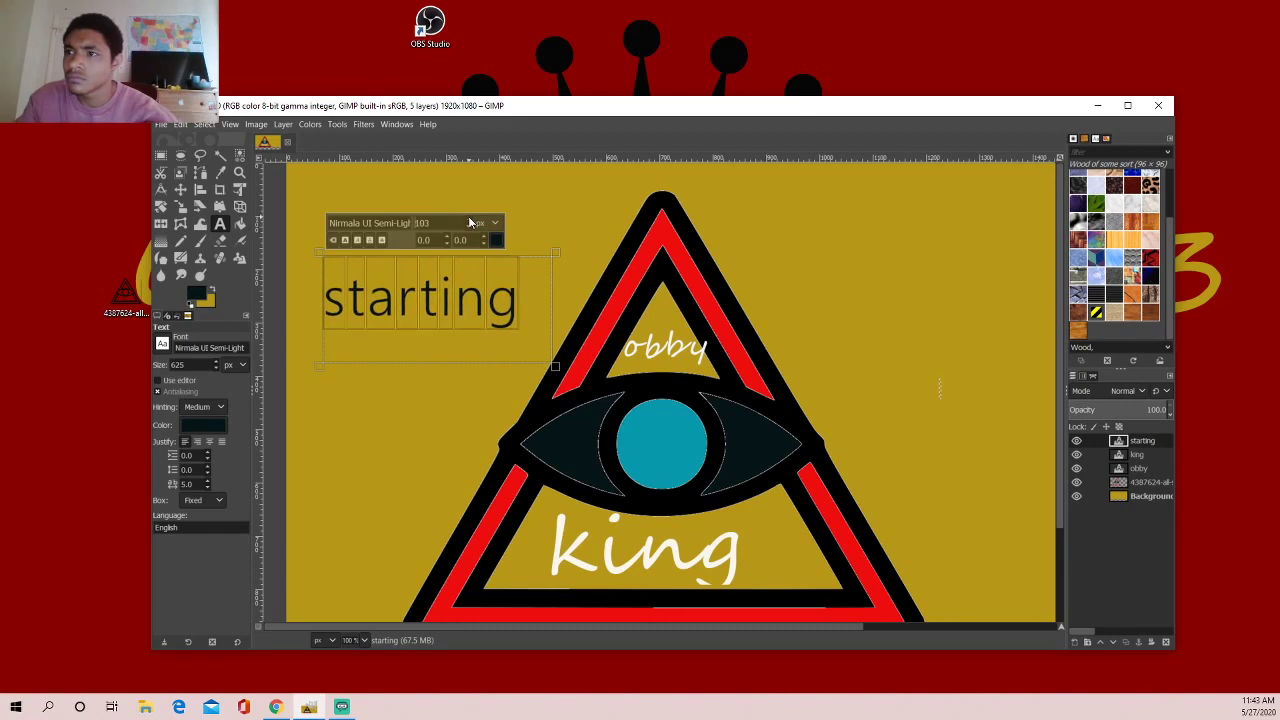
scroll(470, 222, "up", 3)
scroll(470, 222, "up", 3)
scroll(470, 222, "up", 3)
scroll(470, 222, "up", 3)
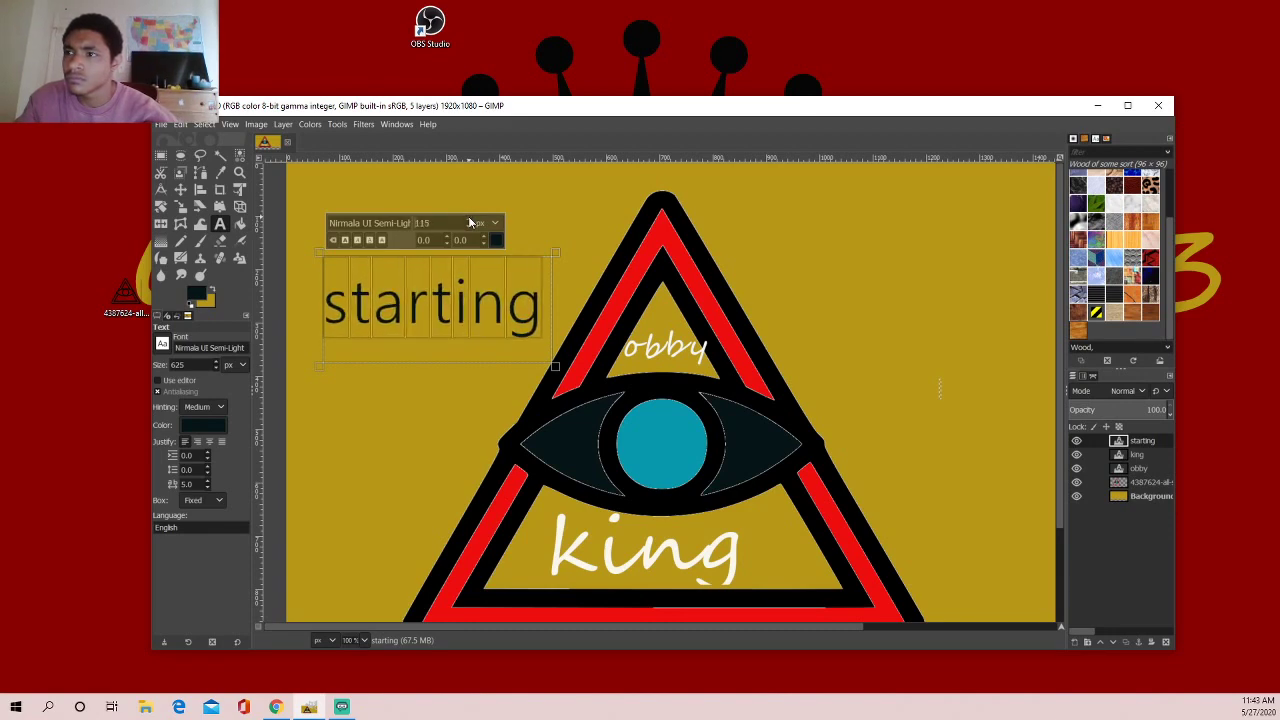
scroll(470, 222, "up", 2)
scroll(470, 222, "up", 2)
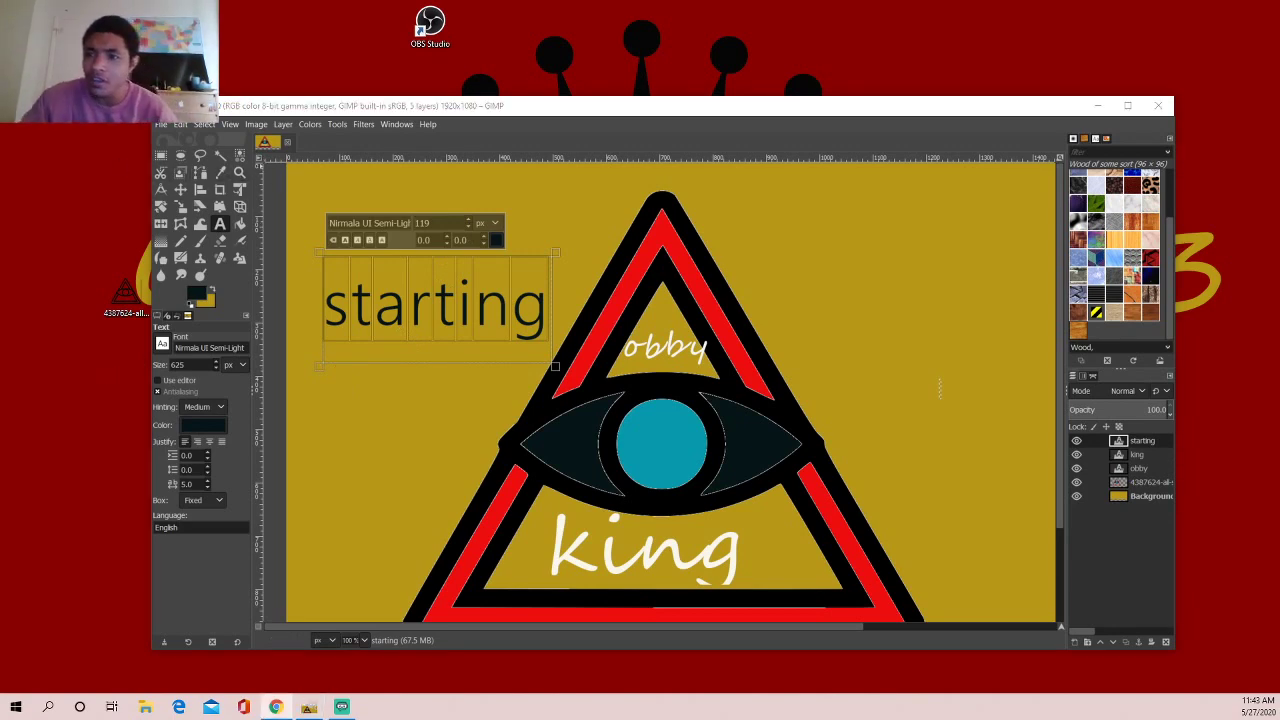
key("alt+Tab")
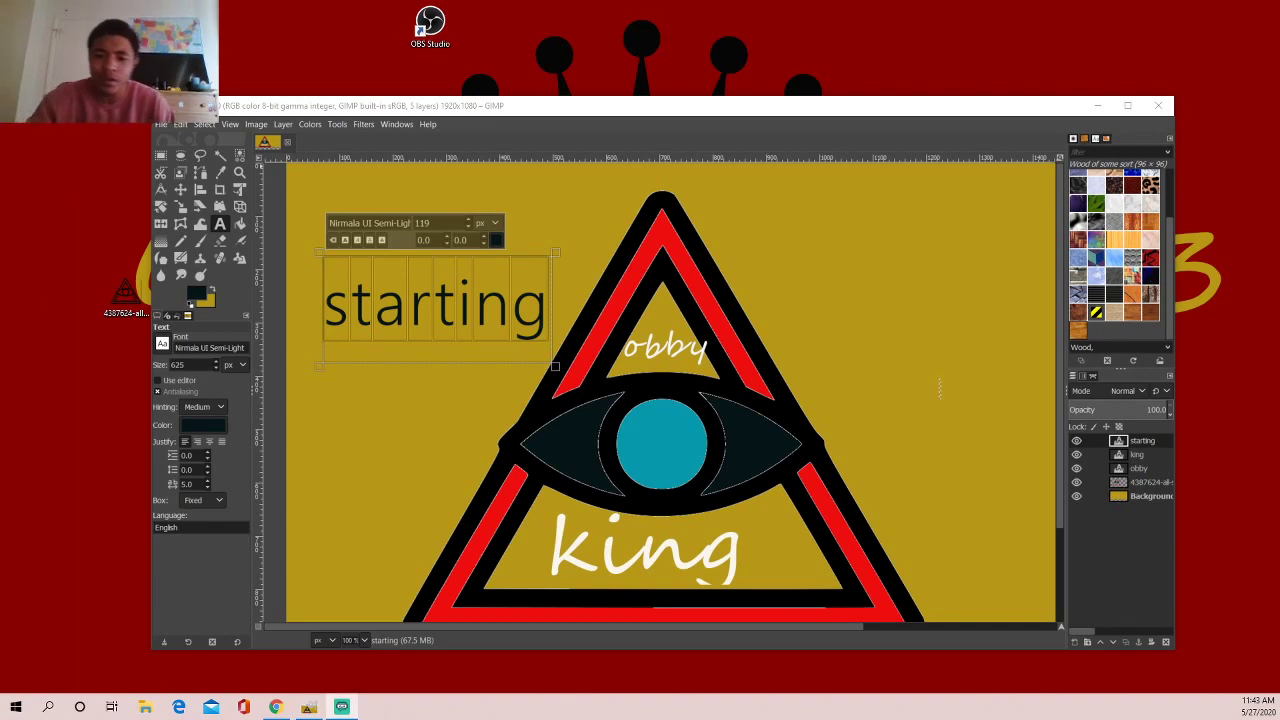
- Pick the NSimSun font and try strikethrough and underline, leaving both off
left_click(52, 313)
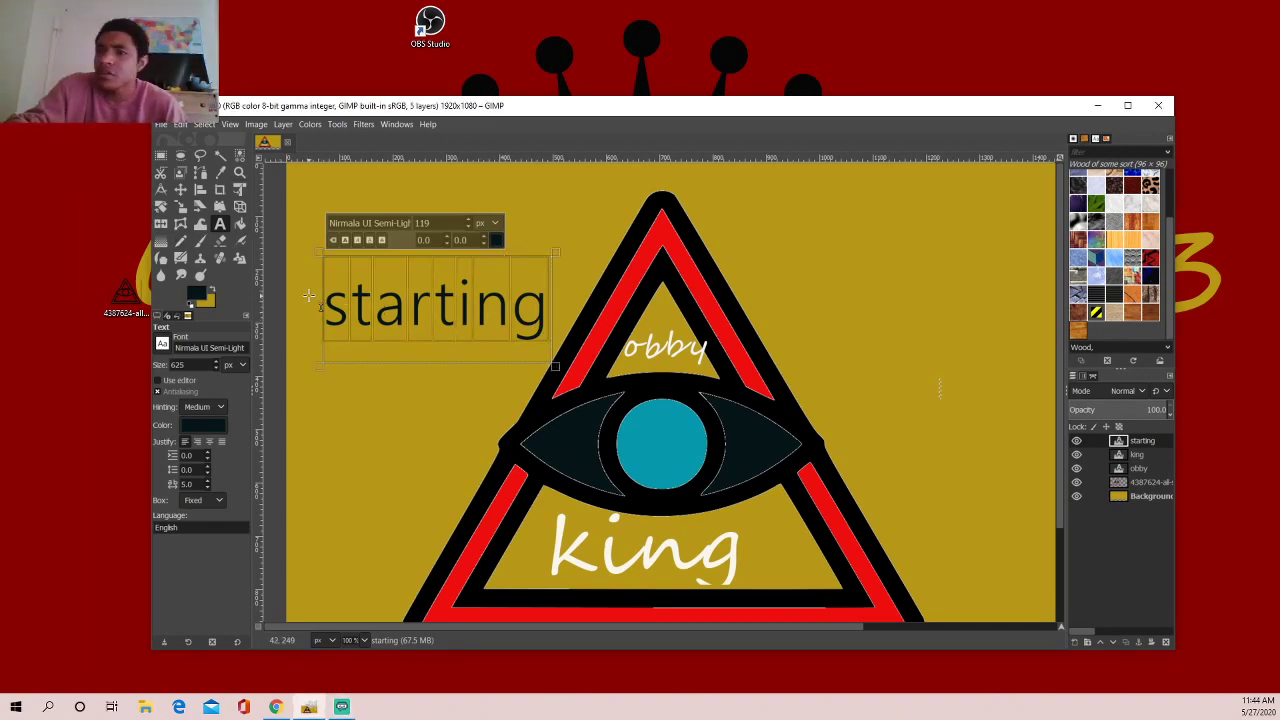
left_click(160, 346)
left_click(190, 390)
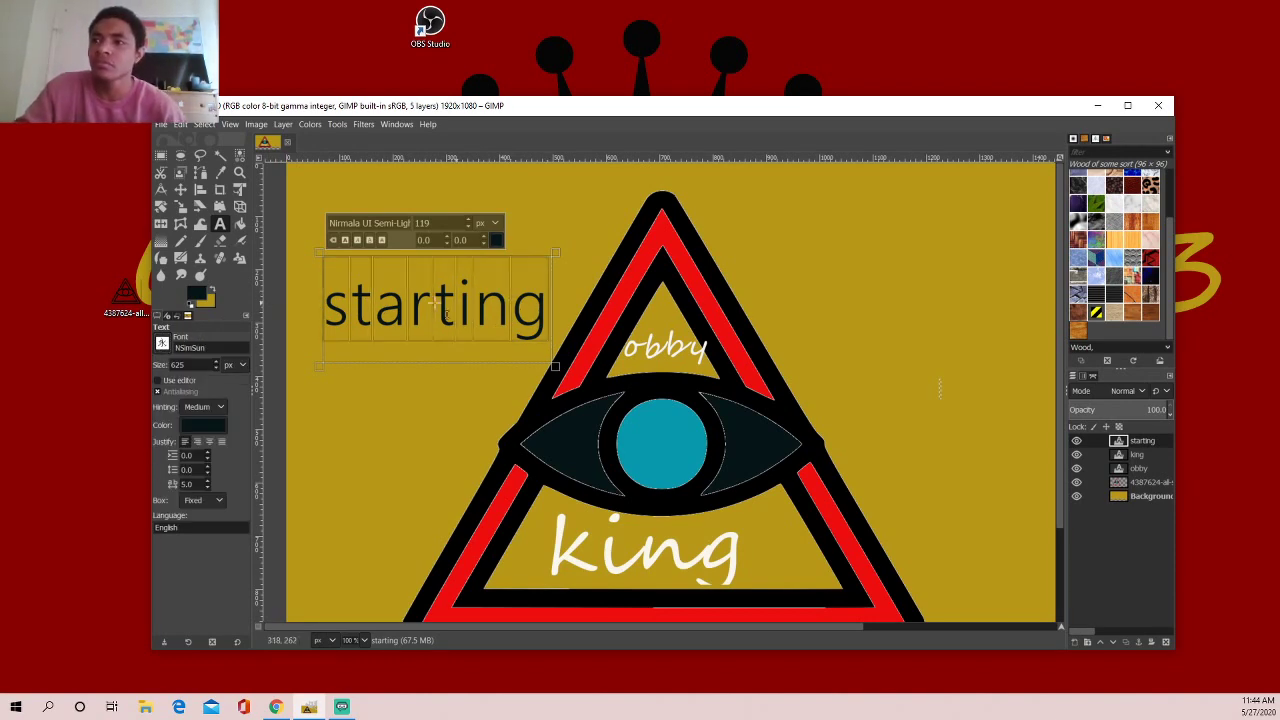
left_click(383, 241)
left_click(383, 241)
left_click(369, 241)
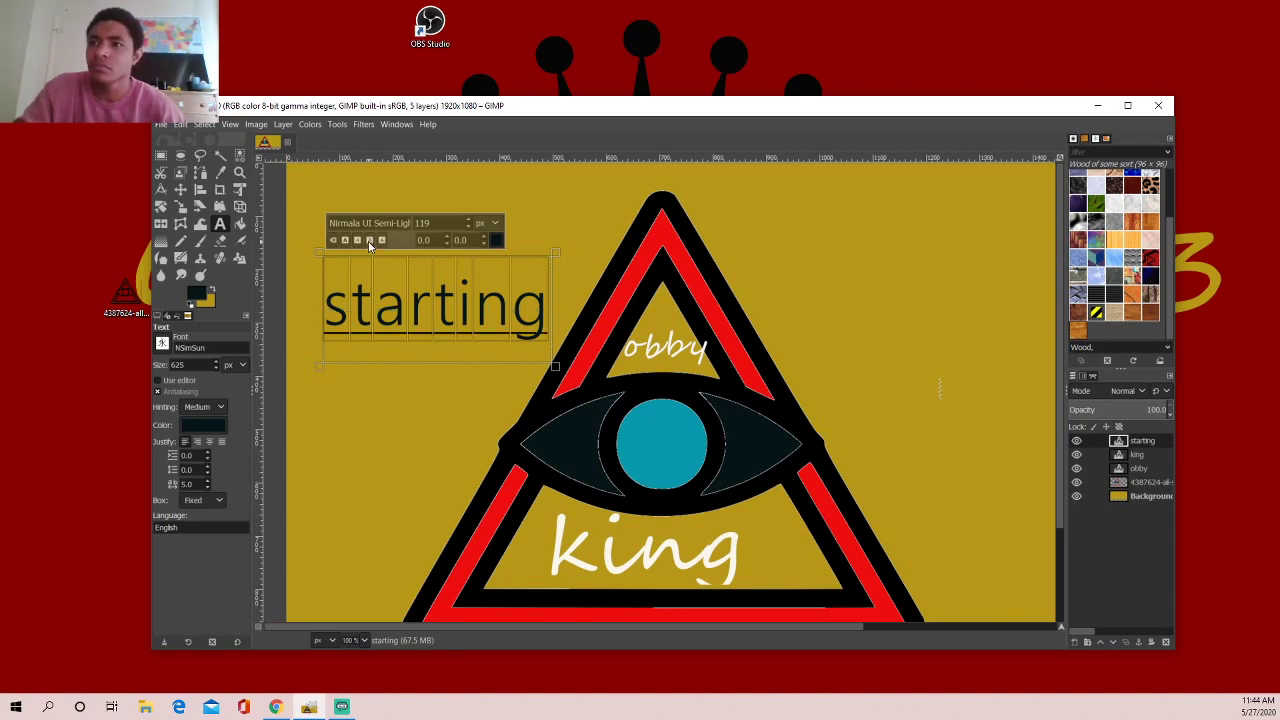
left_click(369, 241)
- Make the 'starting' text italic, then reselect all the text and the font name
left_click(358, 241)
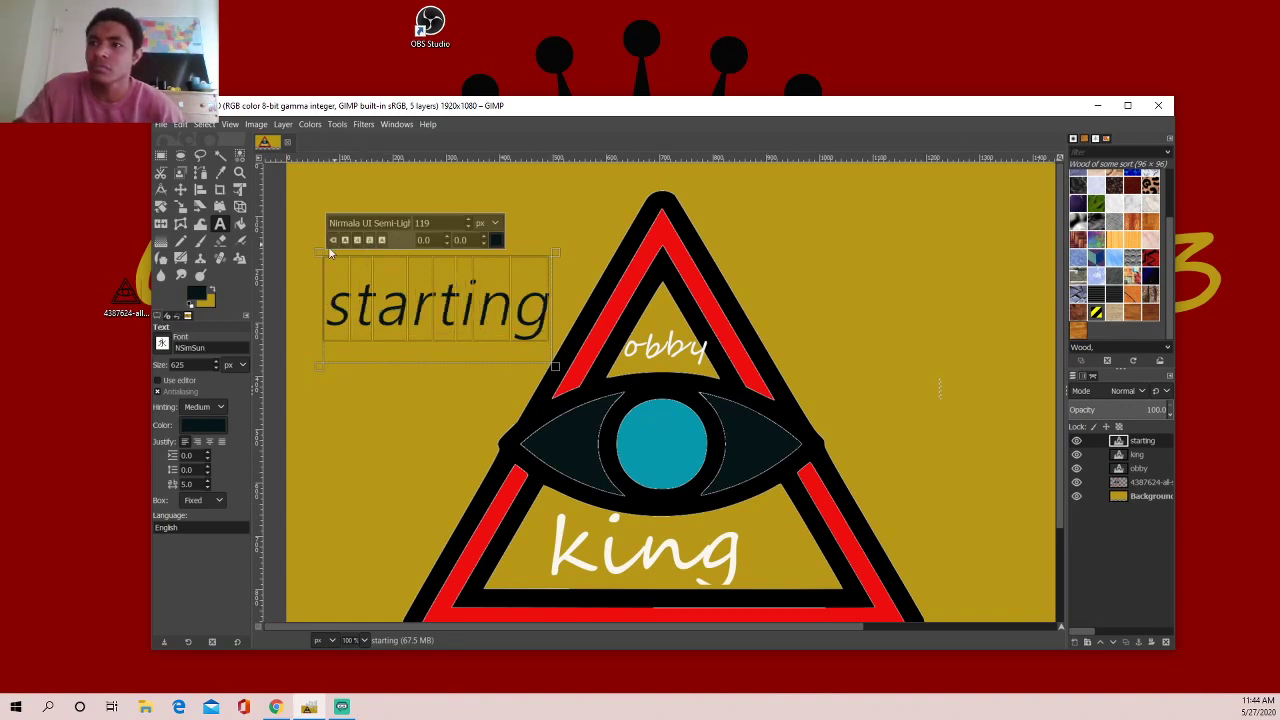
left_click(457, 323)
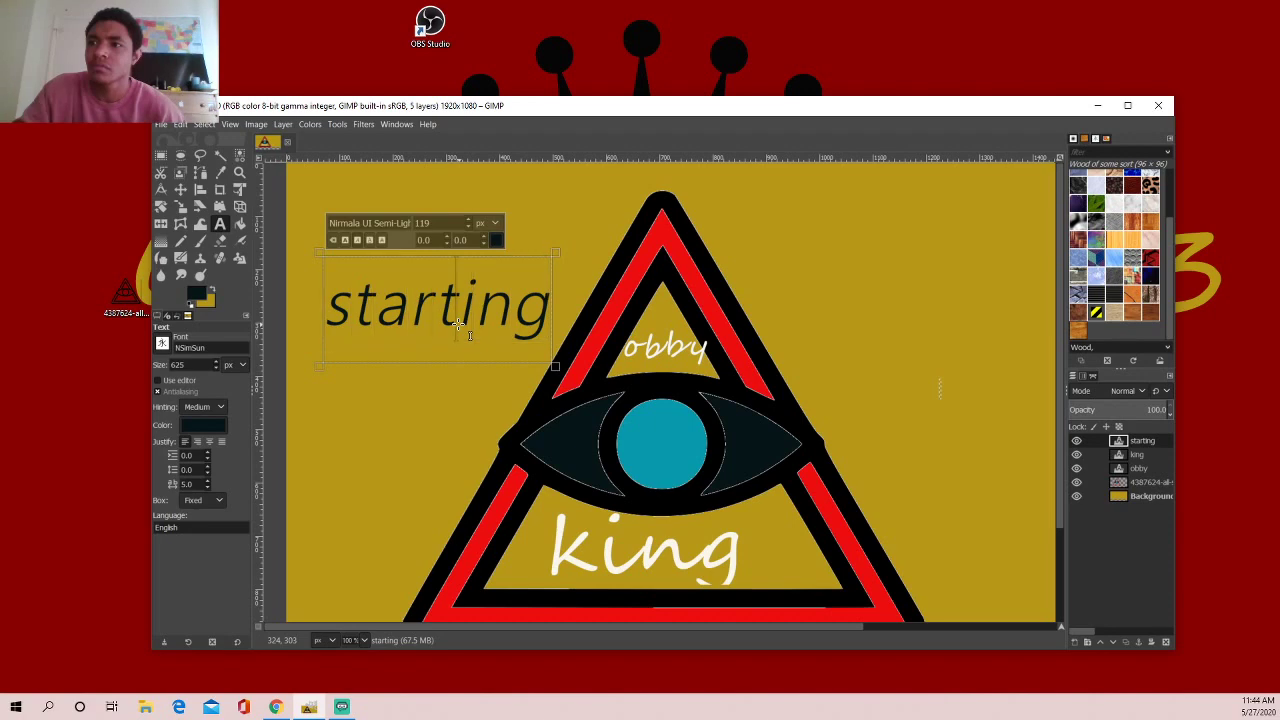
key("ctrl+a")
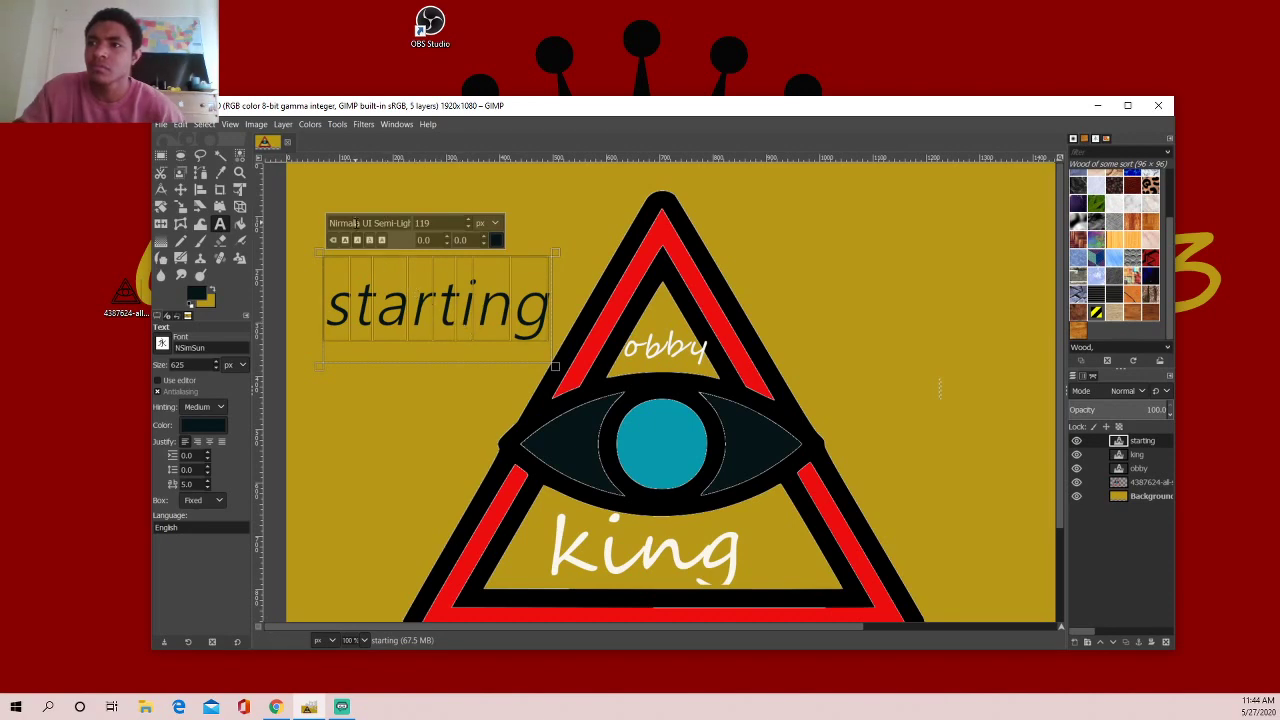
double_click(356, 223)
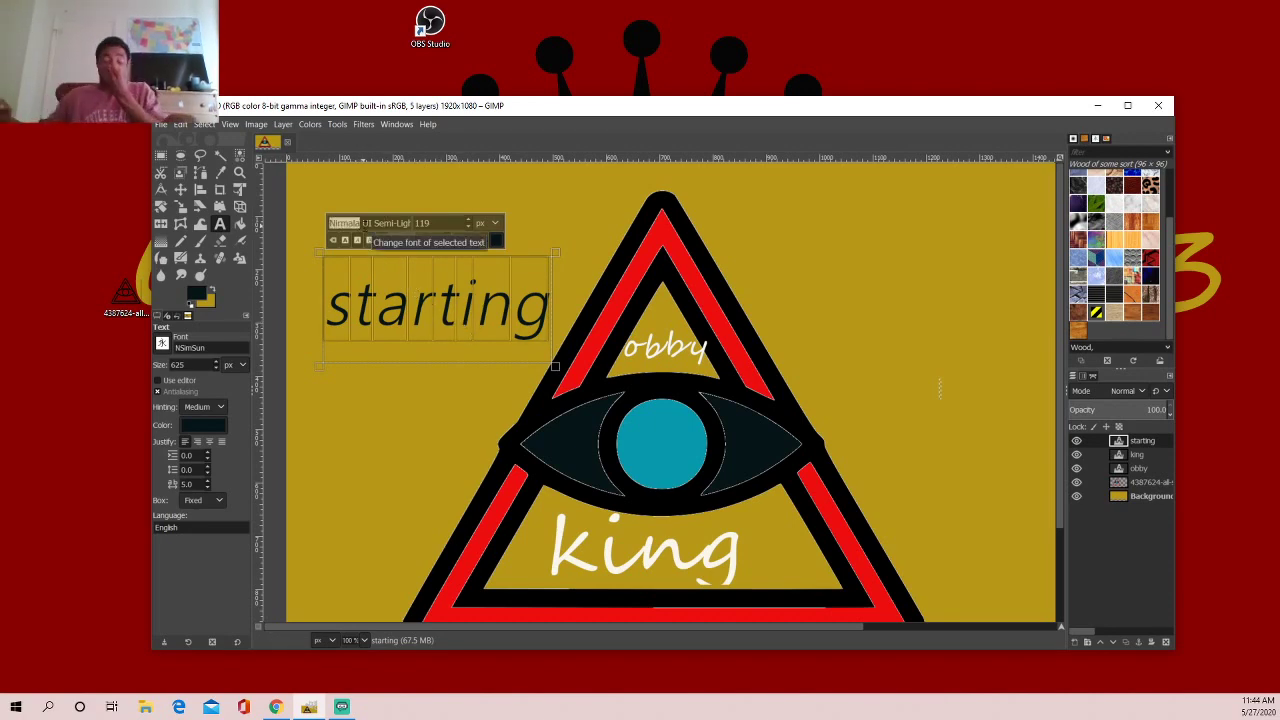
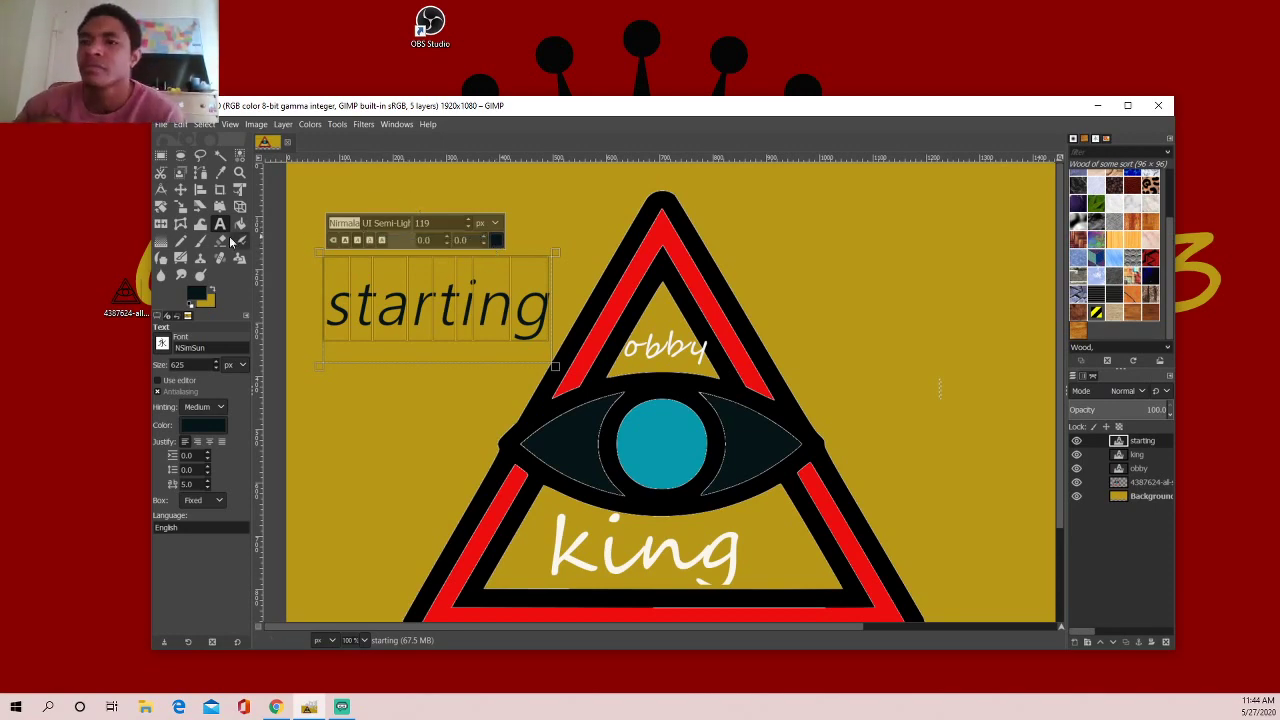
- Browse the font list and try Segoe UI Italic on the black text
left_click(162, 343)
scroll(189, 383, "down", 3)
scroll(189, 383, "down", 3)
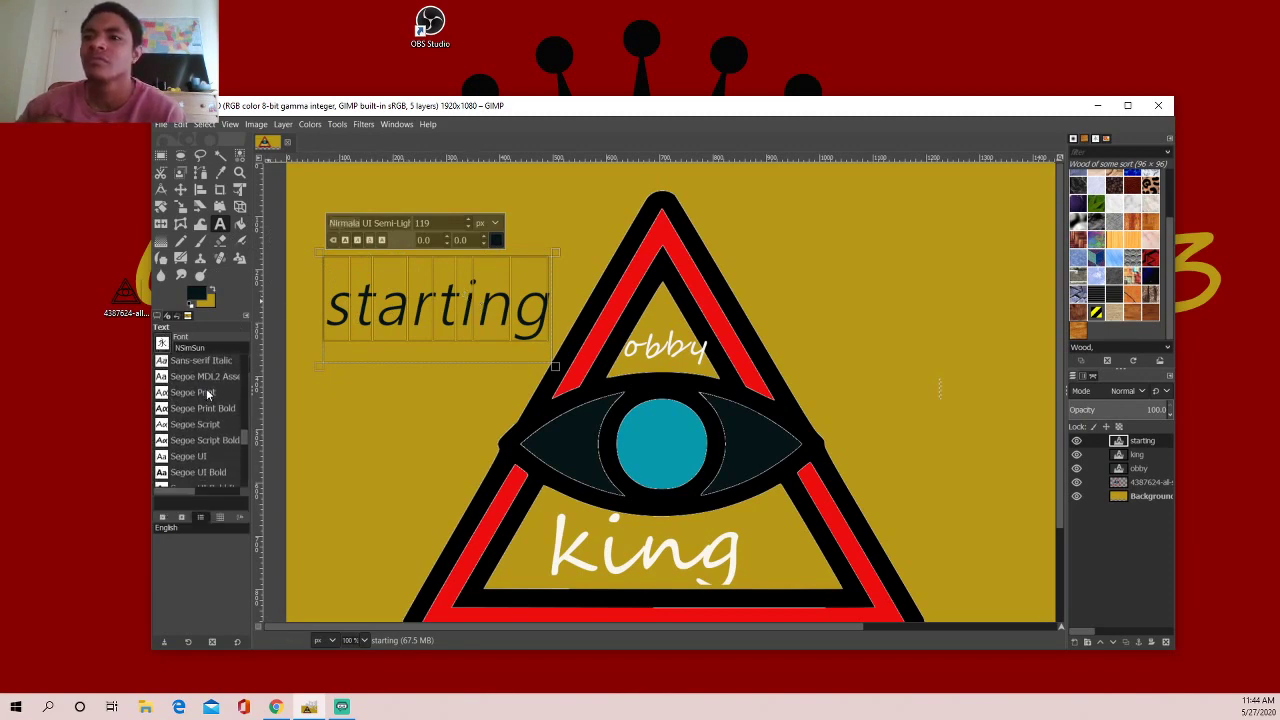
scroll(206, 388, "down", 1)
scroll(206, 389, "down", 1)
scroll(206, 395, "down", 1)
scroll(206, 392, "down", 1)
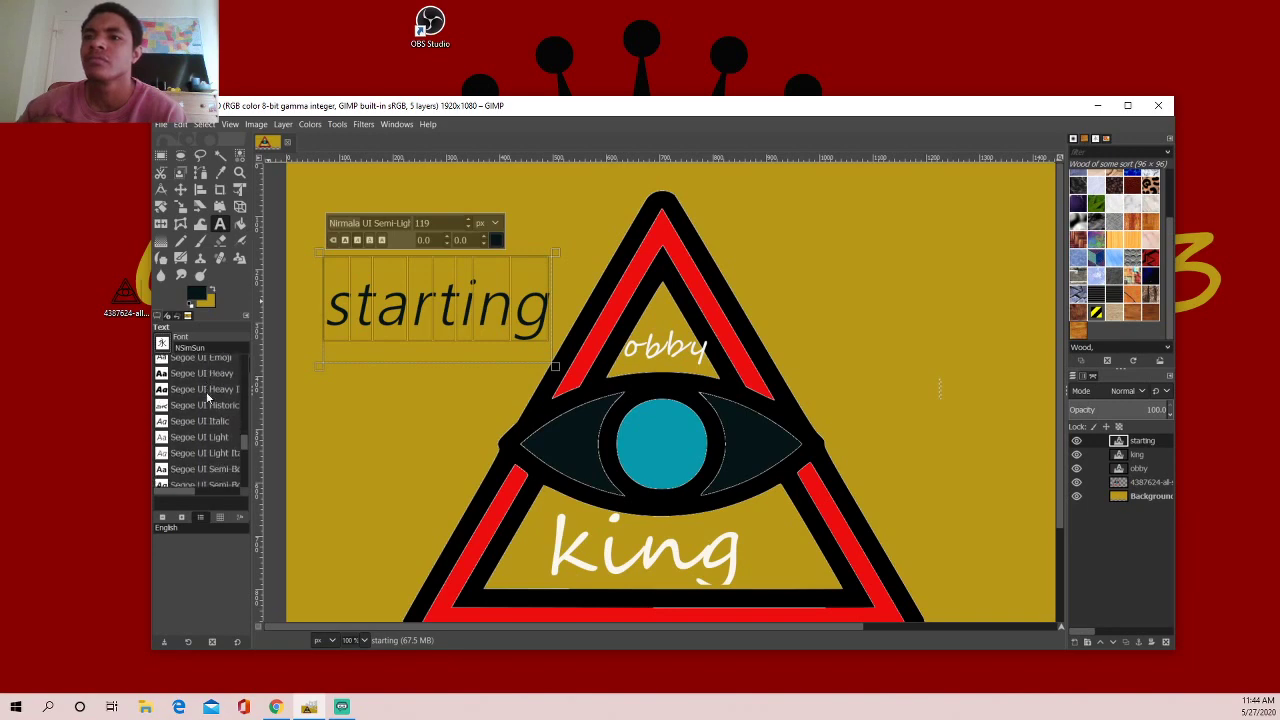
scroll(206, 392, "down", 1)
left_click(222, 400)
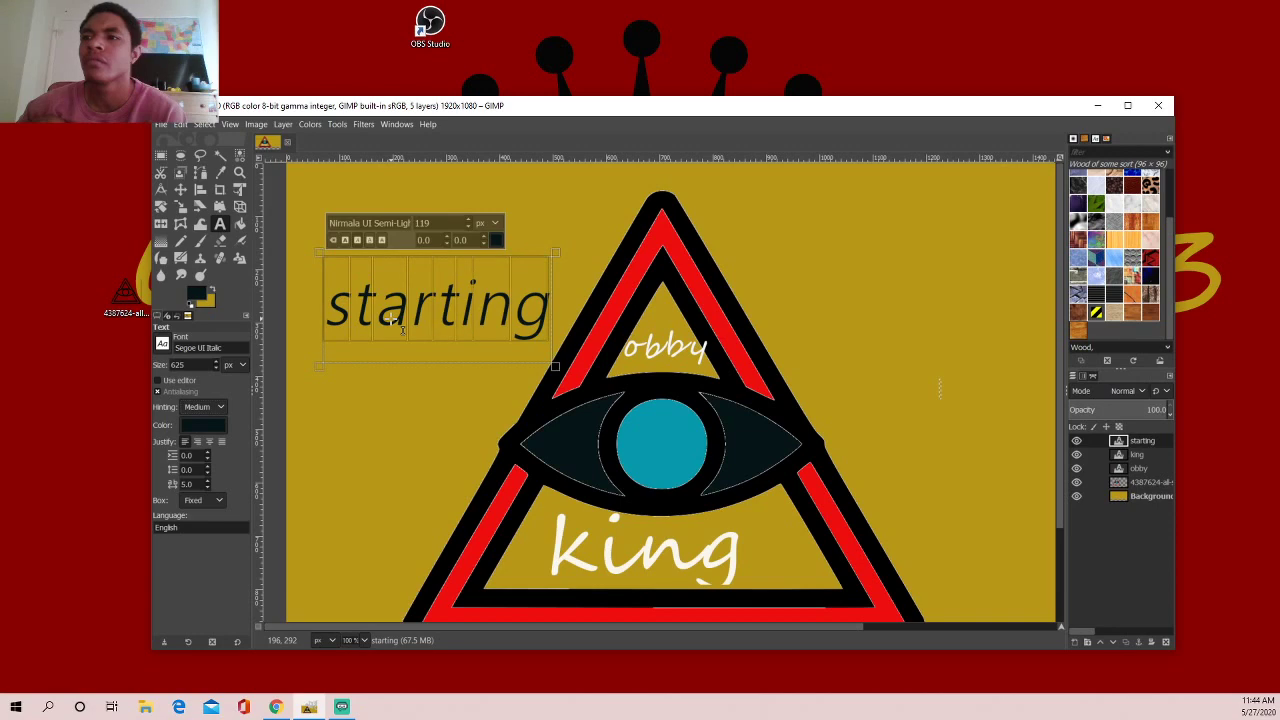
- Try Segoe UI Light, then switch the text font to Serif Bold Italic
left_click(162, 344)
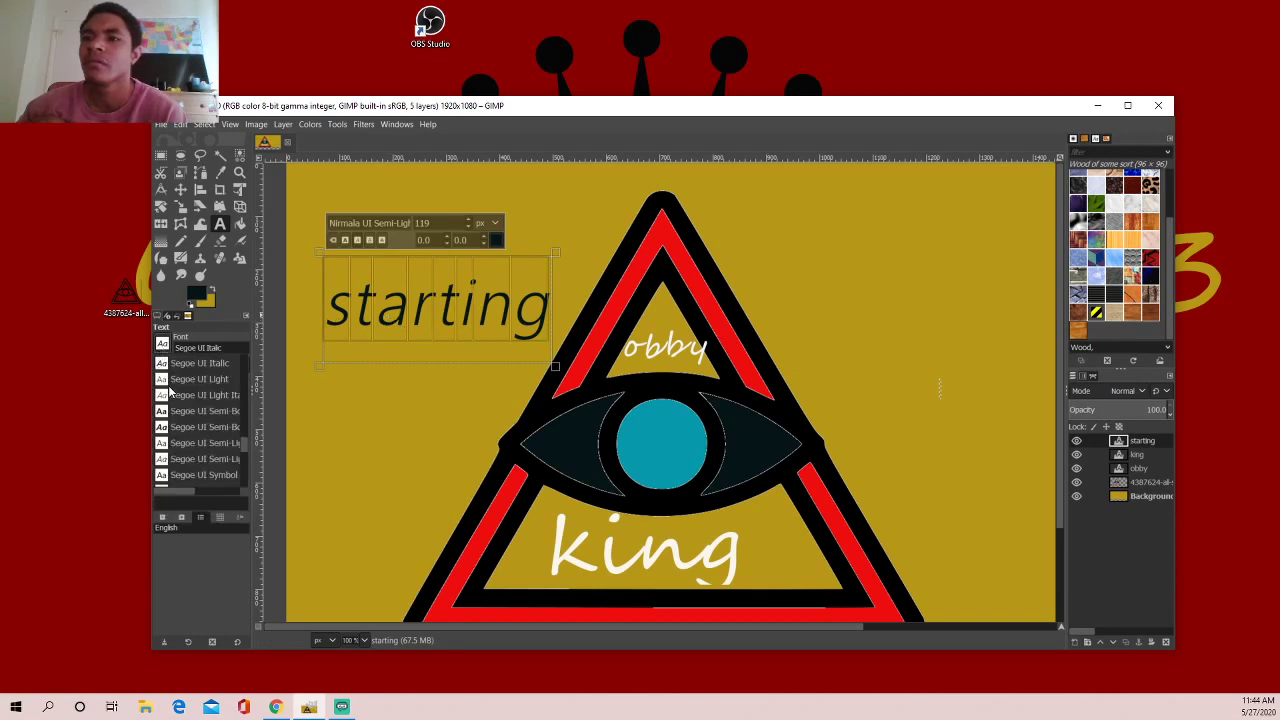
key("Down")
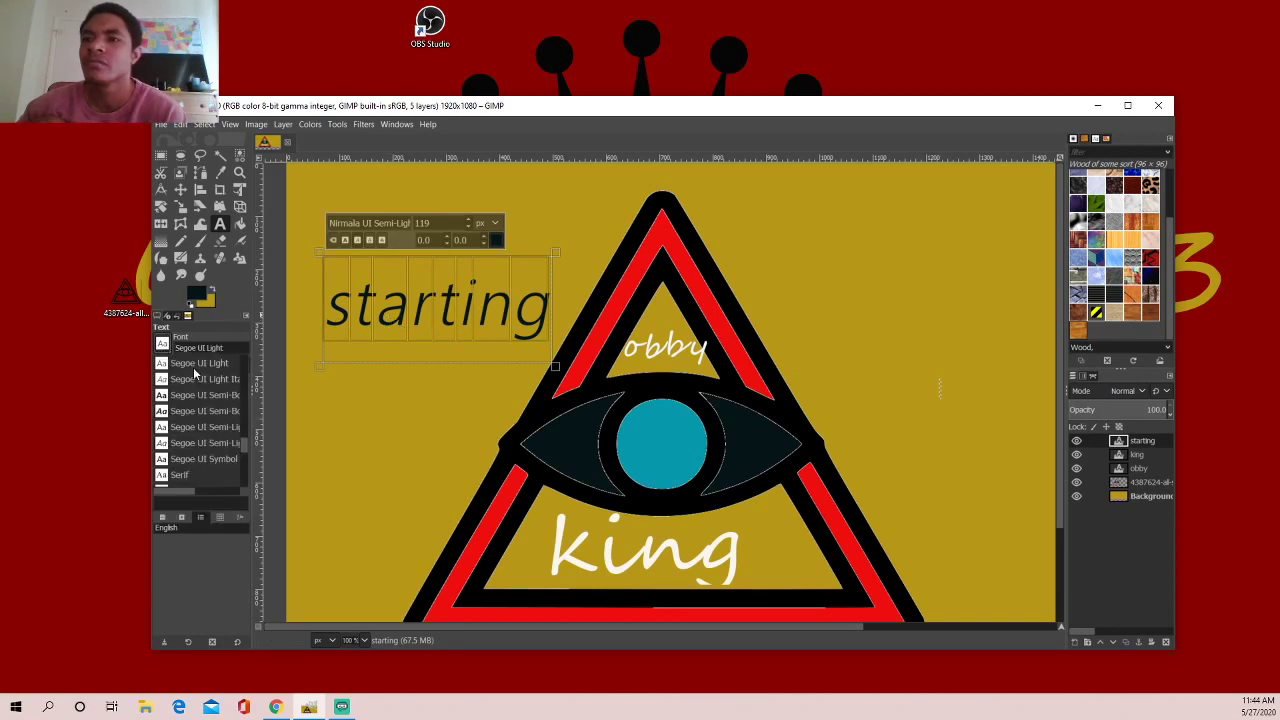
scroll(193, 367, "up", 2)
scroll(195, 368, "up", 1)
scroll(198, 370, "up", 2)
scroll(200, 371, "up", 1)
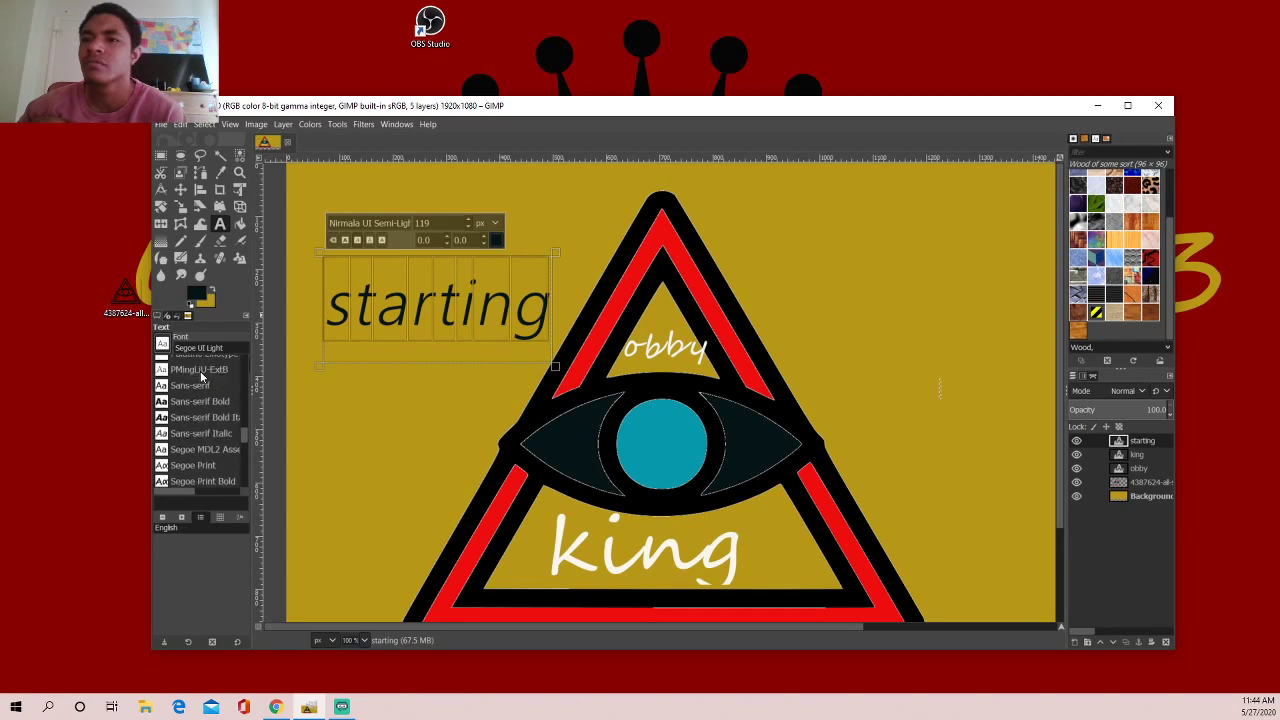
scroll(200, 371, "down", 2)
scroll(202, 369, "down", 1)
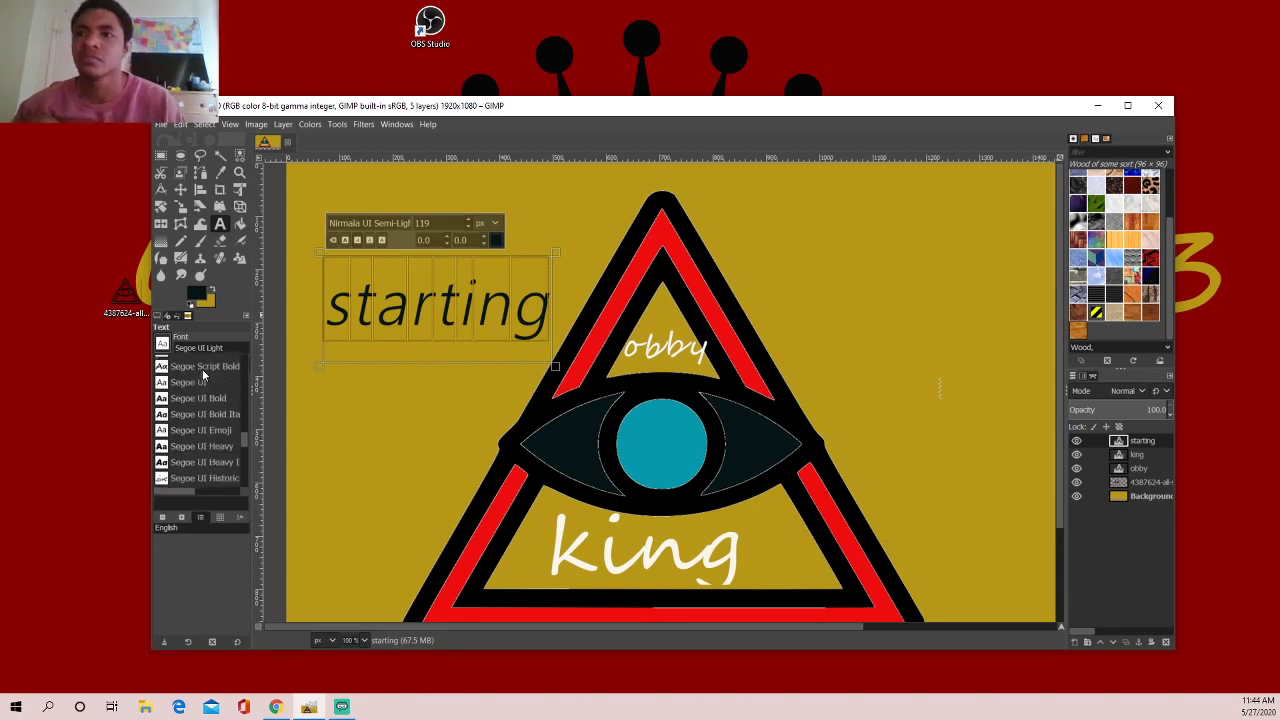
scroll(202, 369, "down", 2)
scroll(202, 379, "down", 2)
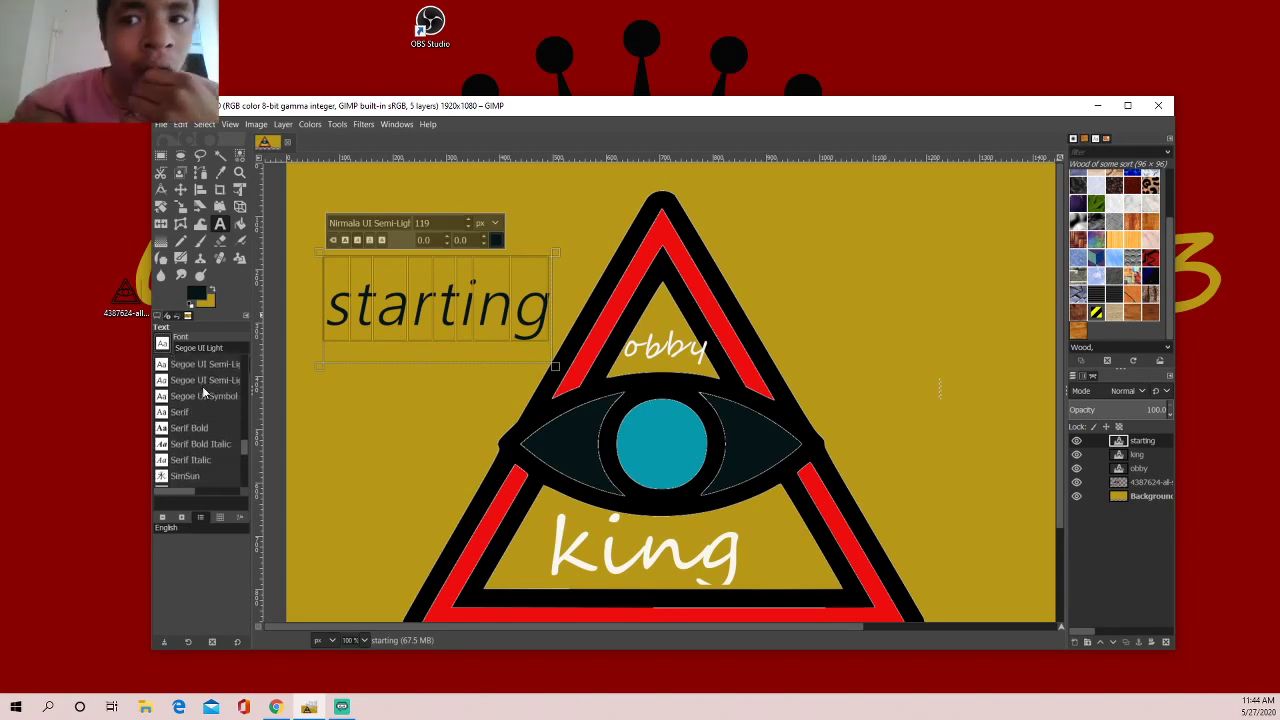
left_click(208, 445)
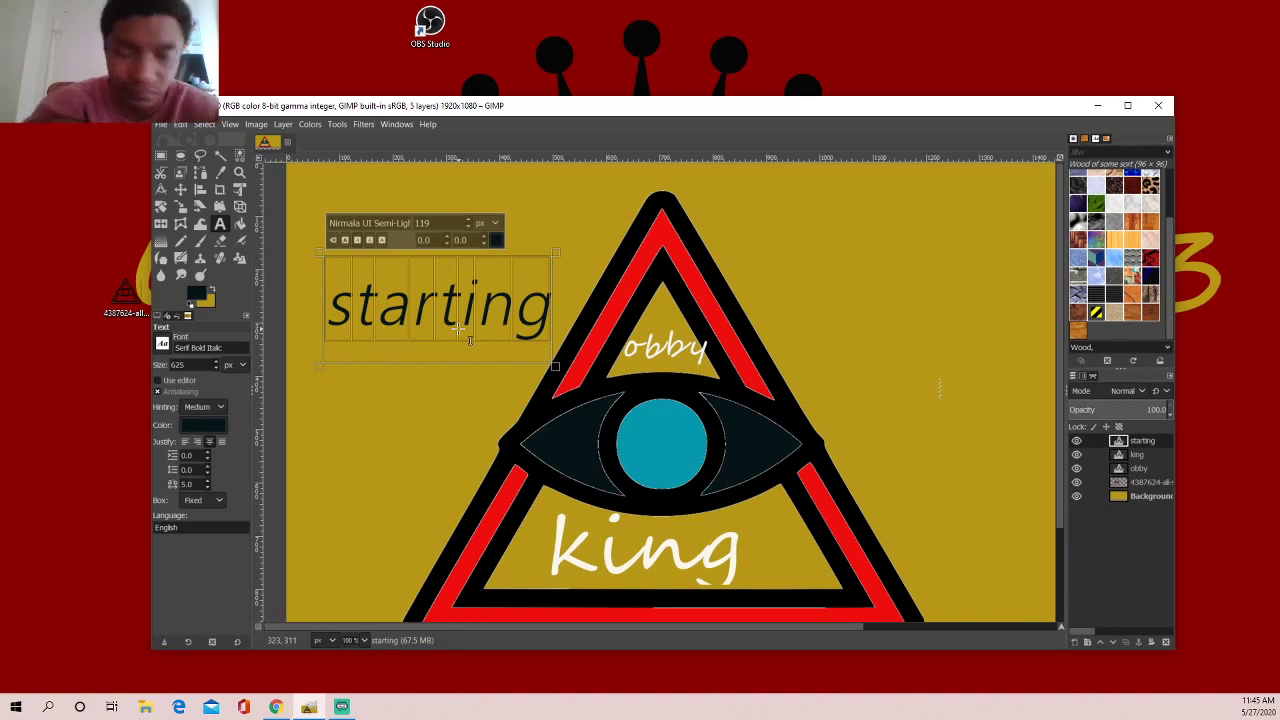
- Retype the text as 'st' and set its font to Serif Bold
type("st")
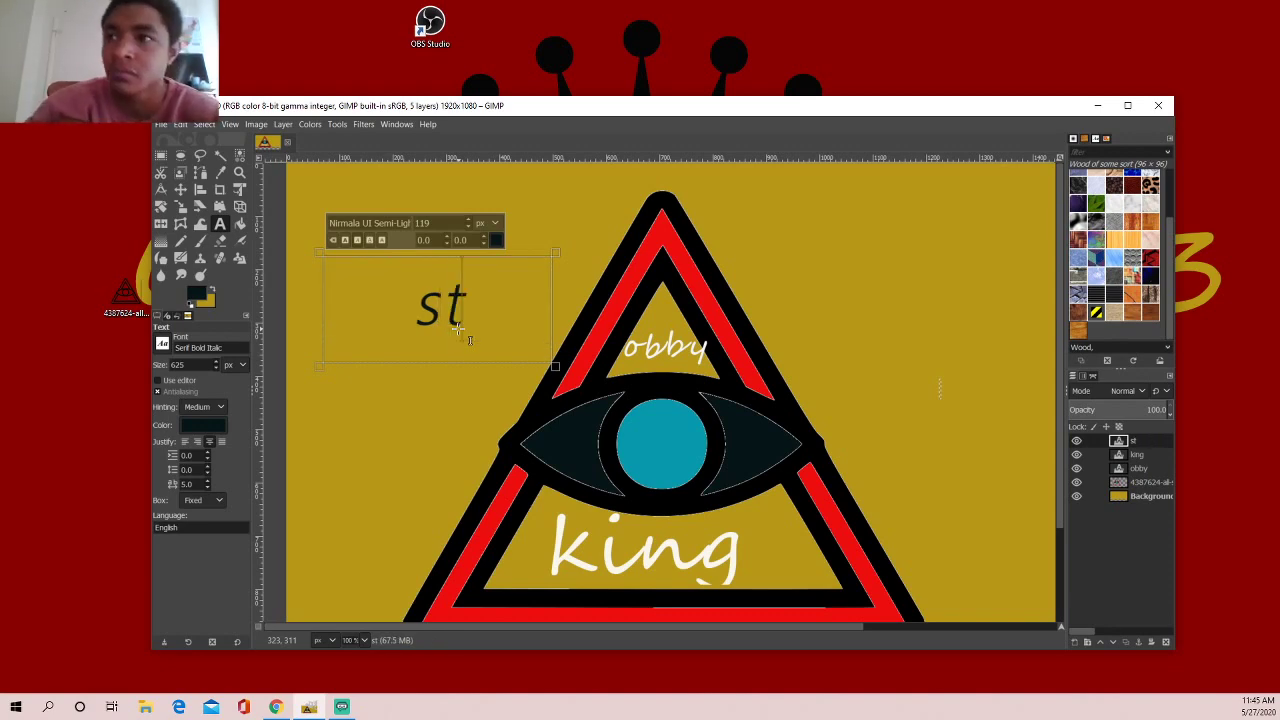
left_click(167, 350)
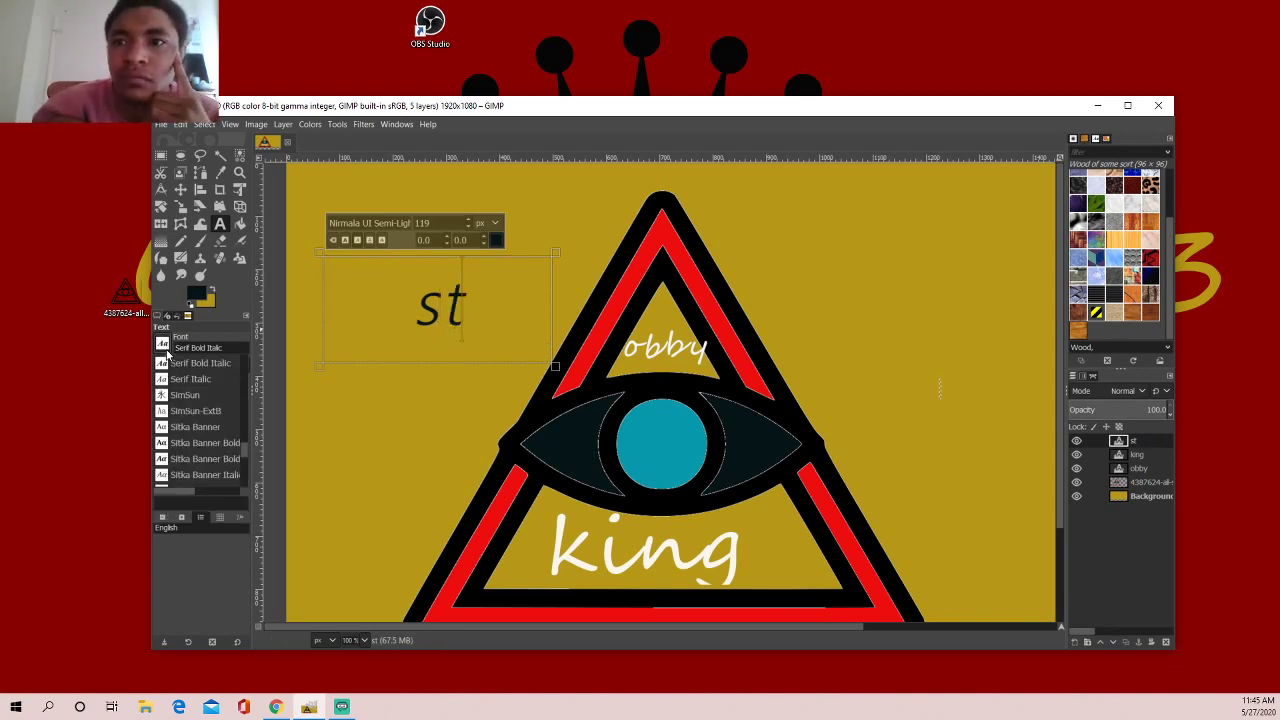
scroll(167, 370, "up", 1)
scroll(183, 377, "up", 1)
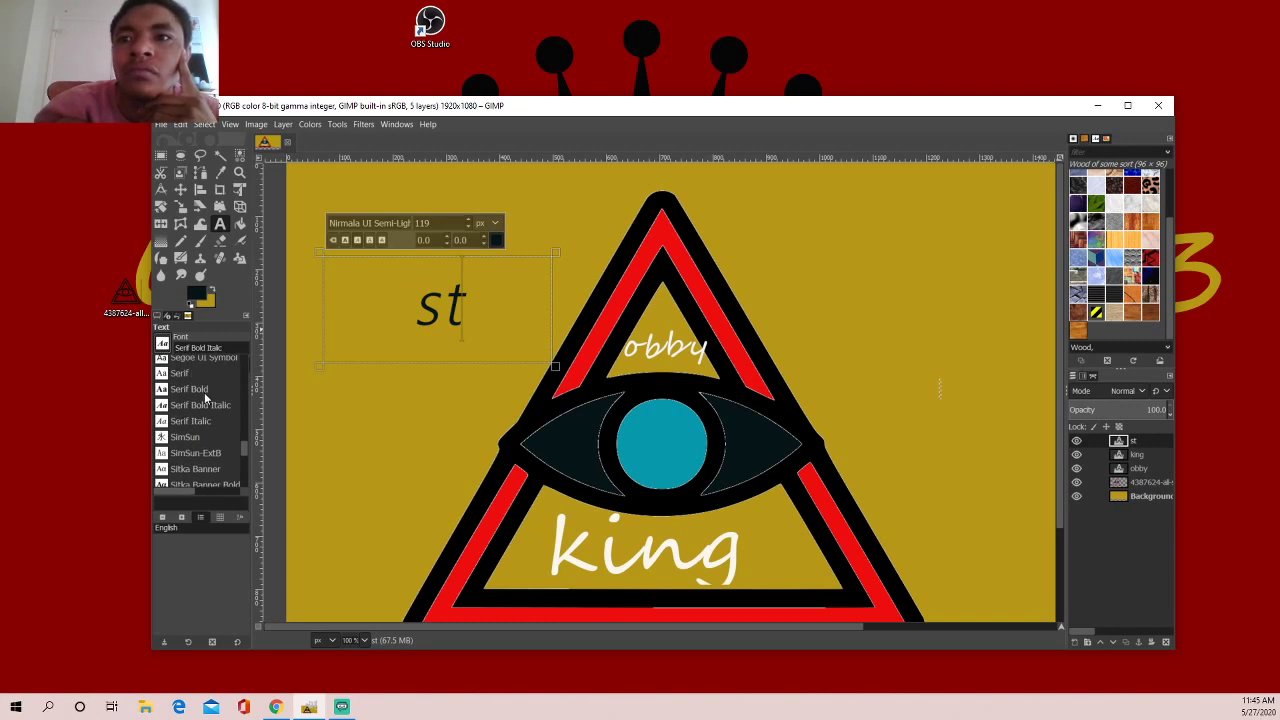
left_click(204, 393)
- Place three Intelligent Scissors points beside the 'st' text, then remove the last one
key("i")
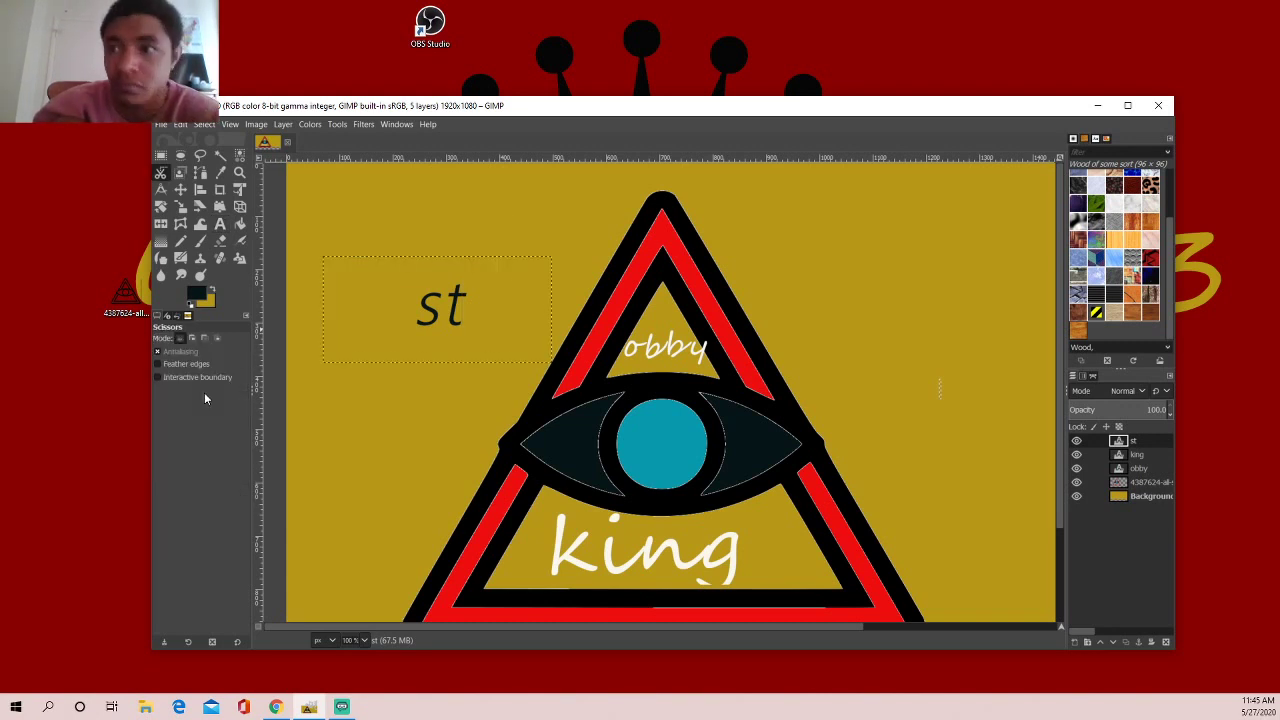
left_click(437, 320)
left_click(476, 317)
left_click(523, 302)
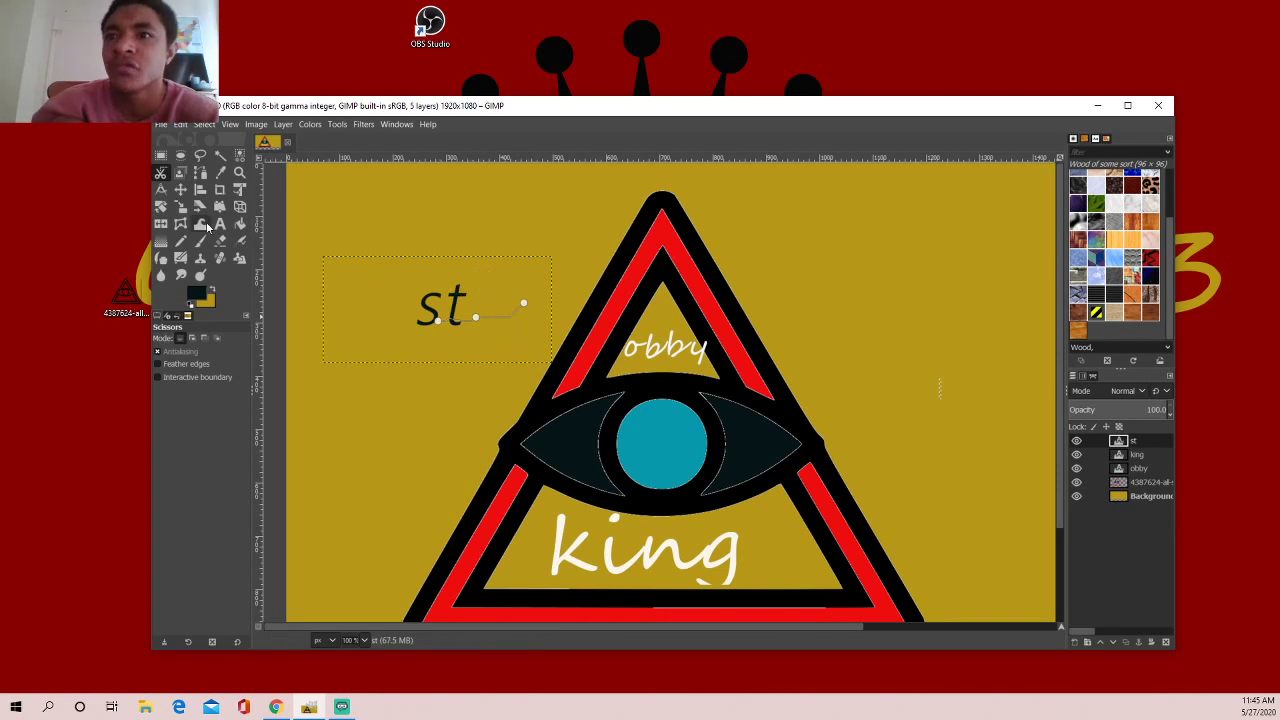
key("BackSpace")
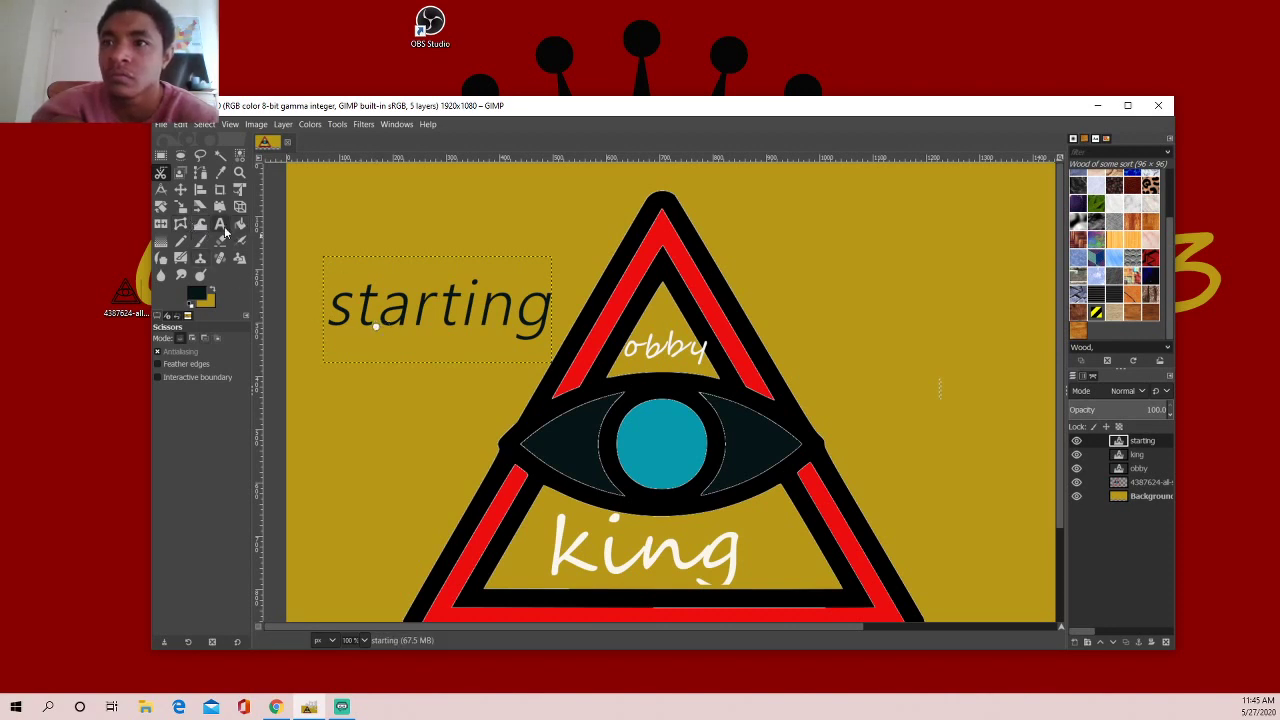
- Return to the Text tool and retype the black text as 's'
left_click(220, 223)
left_click(340, 312)
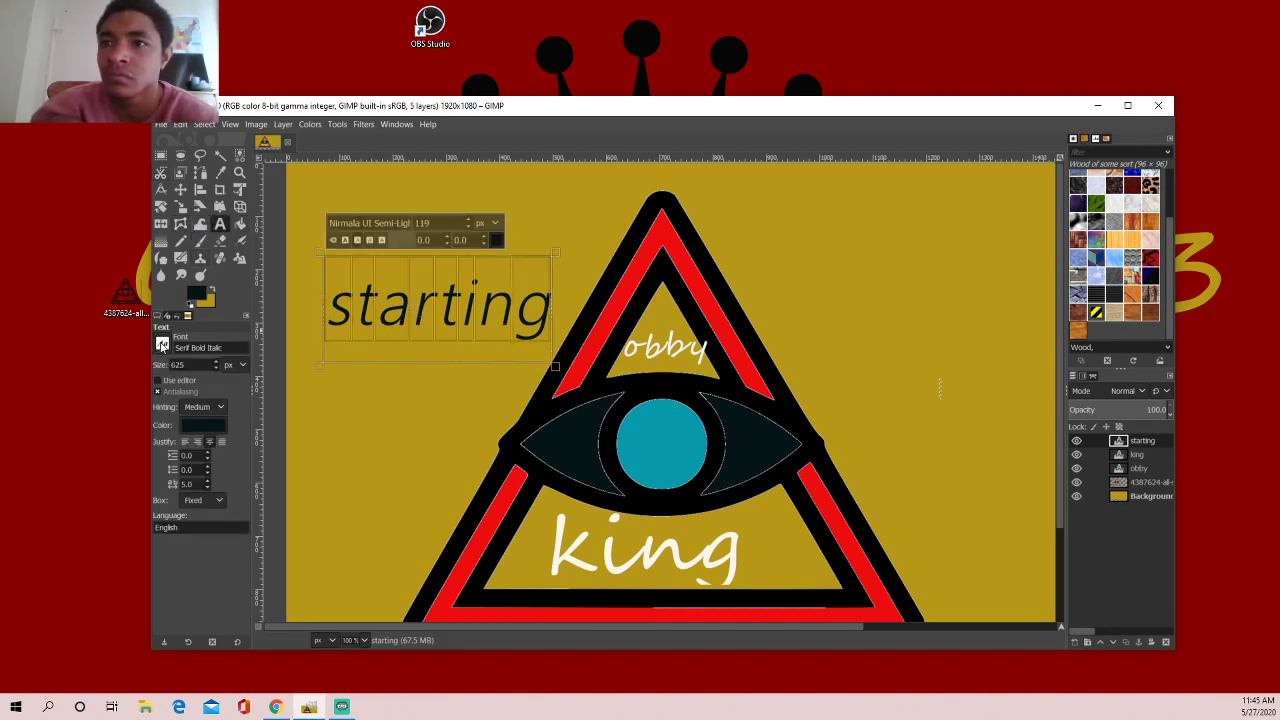
left_click(162, 345)
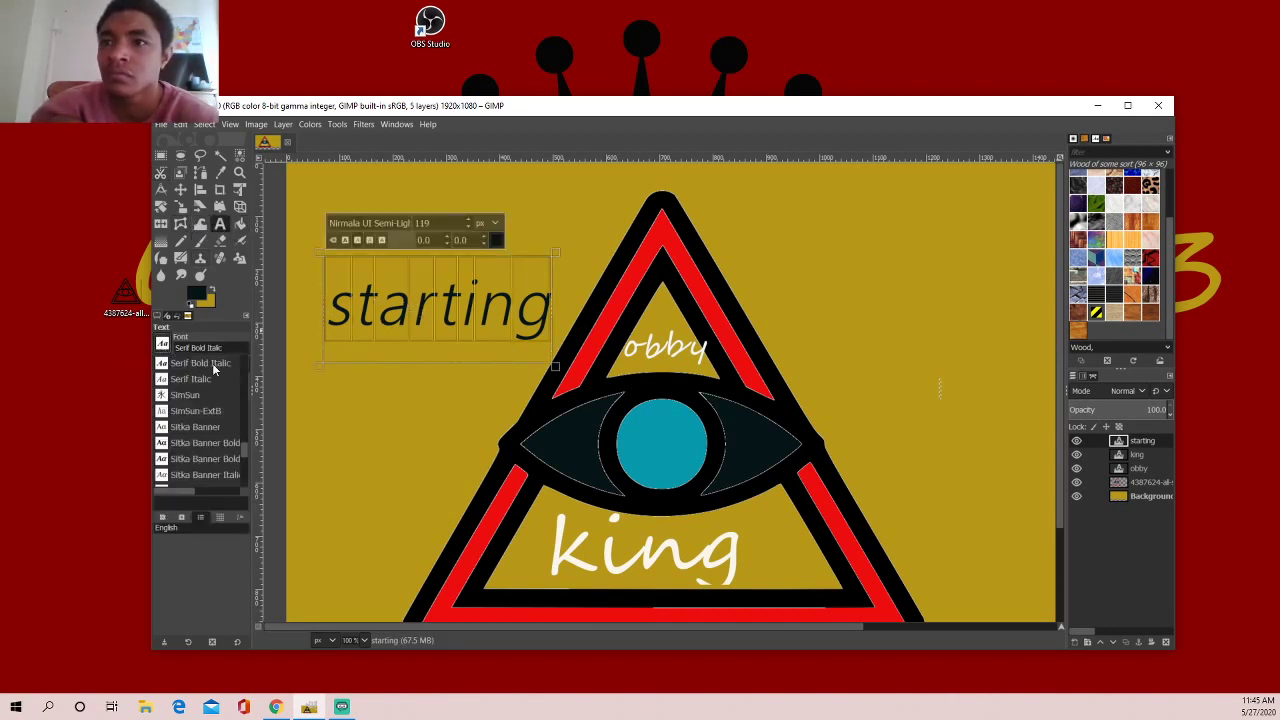
left_click(466, 318)
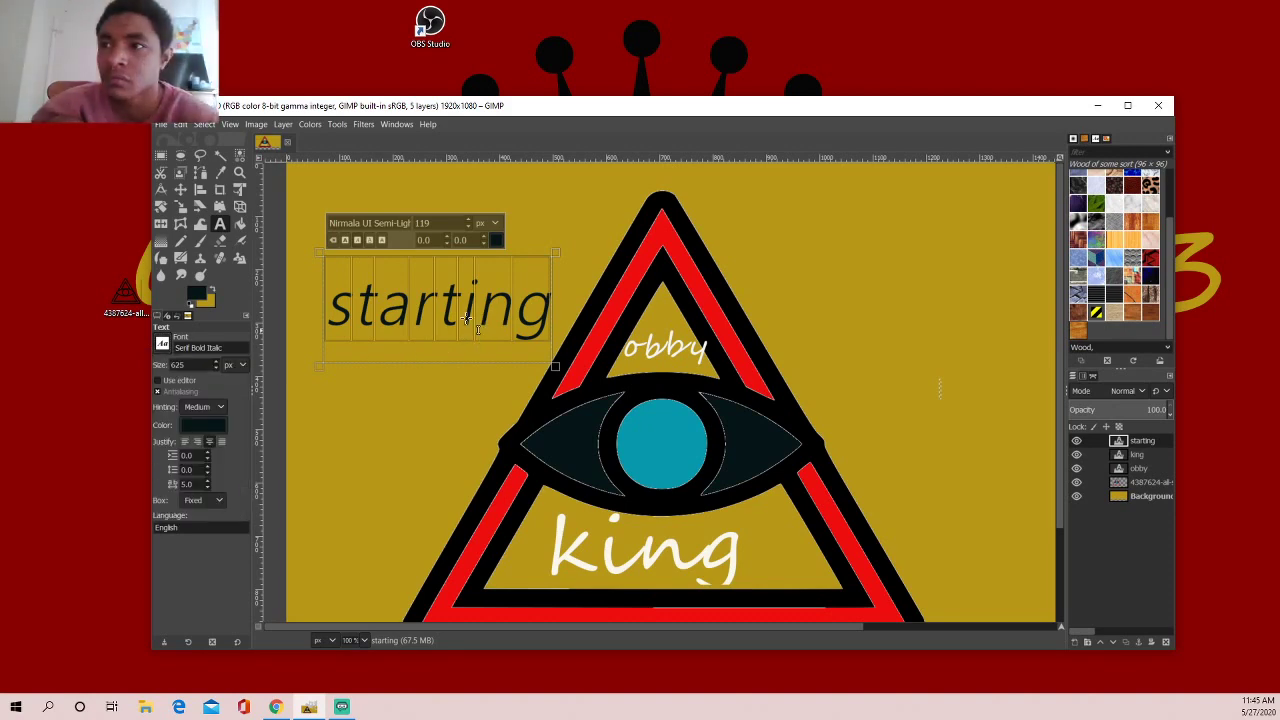
type("s")
- Briefly switch to Smudge, then go back to the Text tool and click the text again
left_click(160, 346)
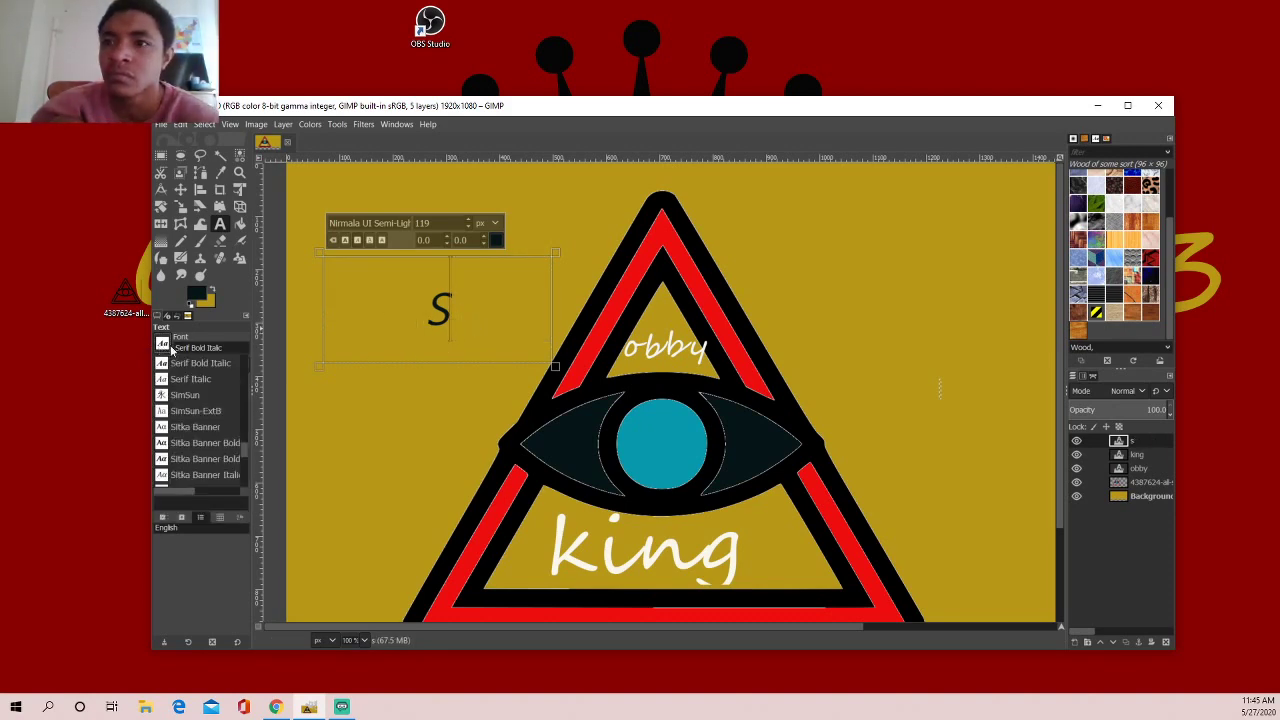
key("s")
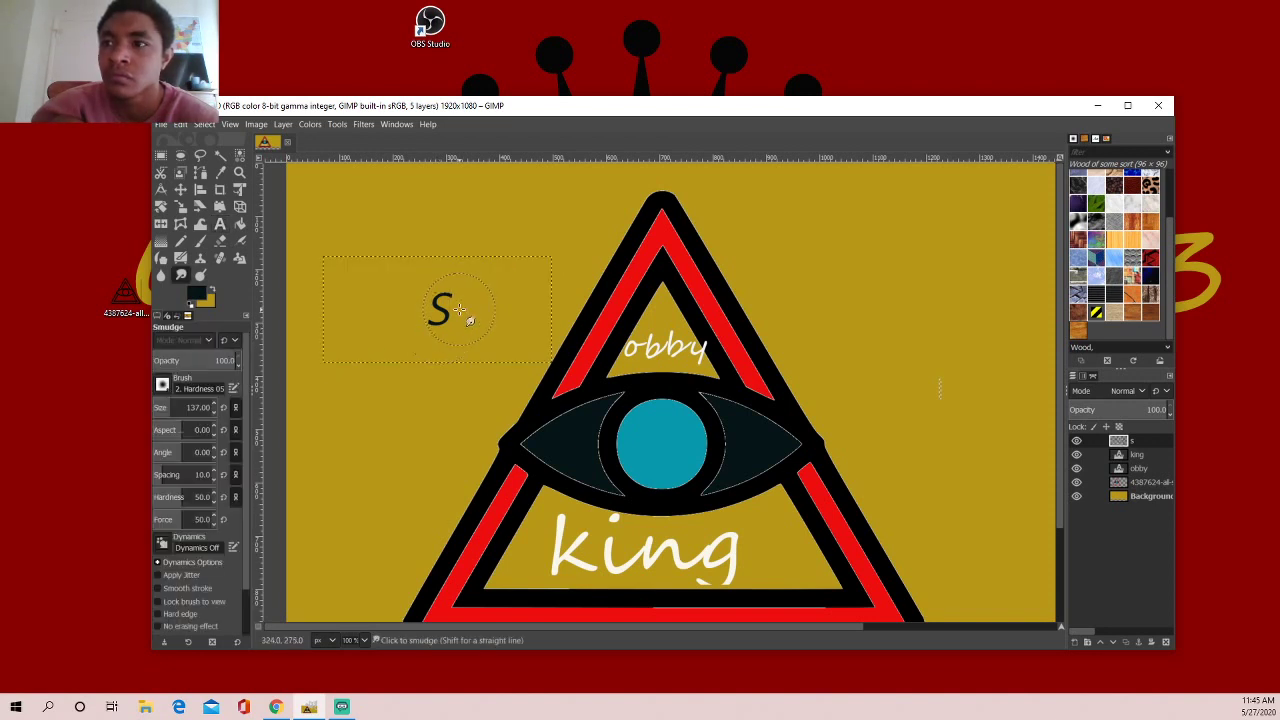
left_click(220, 224)
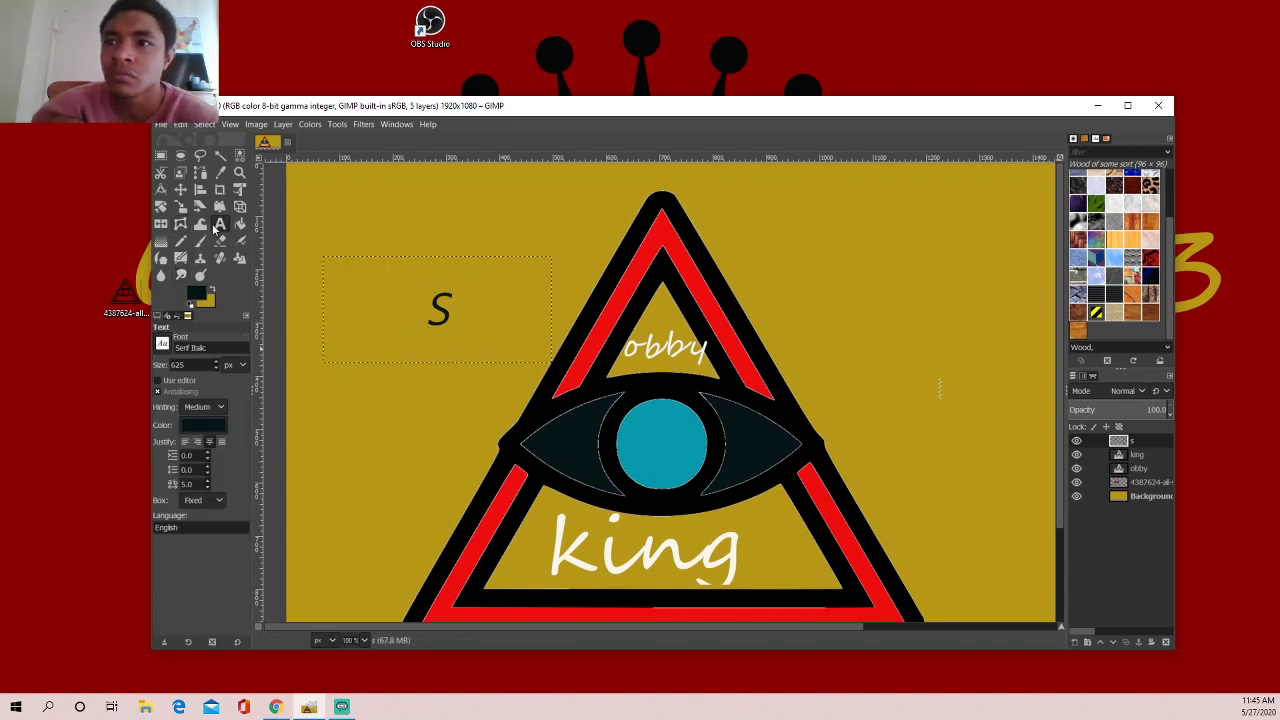
left_click(415, 306)
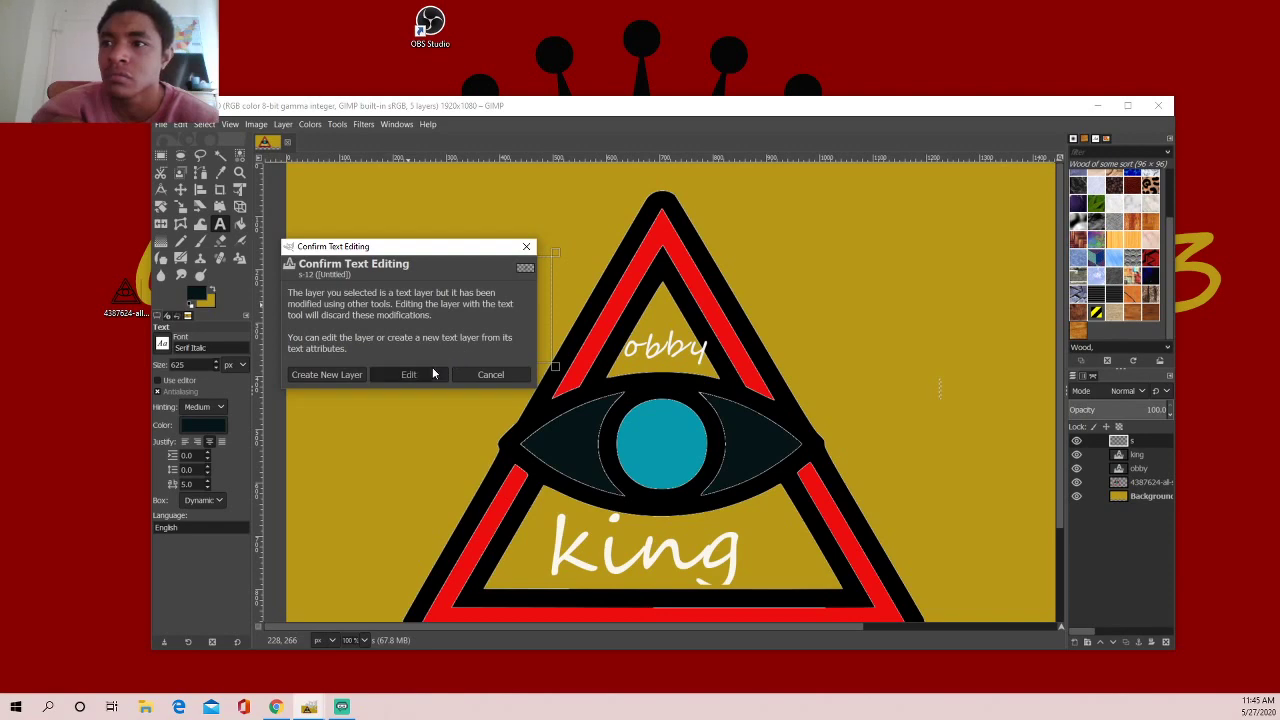
- Type 'S', try the Segoe UI Symbol font, and delete the extra S
left_click(432, 369)
type("SS")
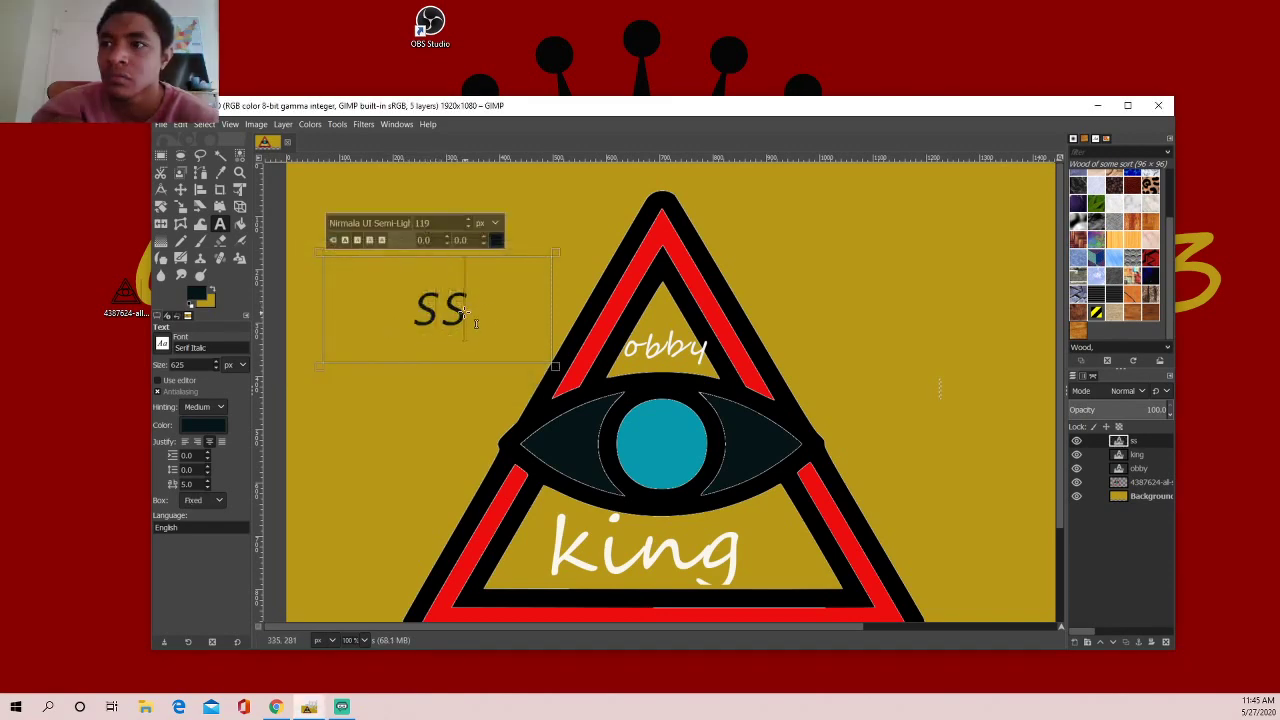
left_click(161, 344)
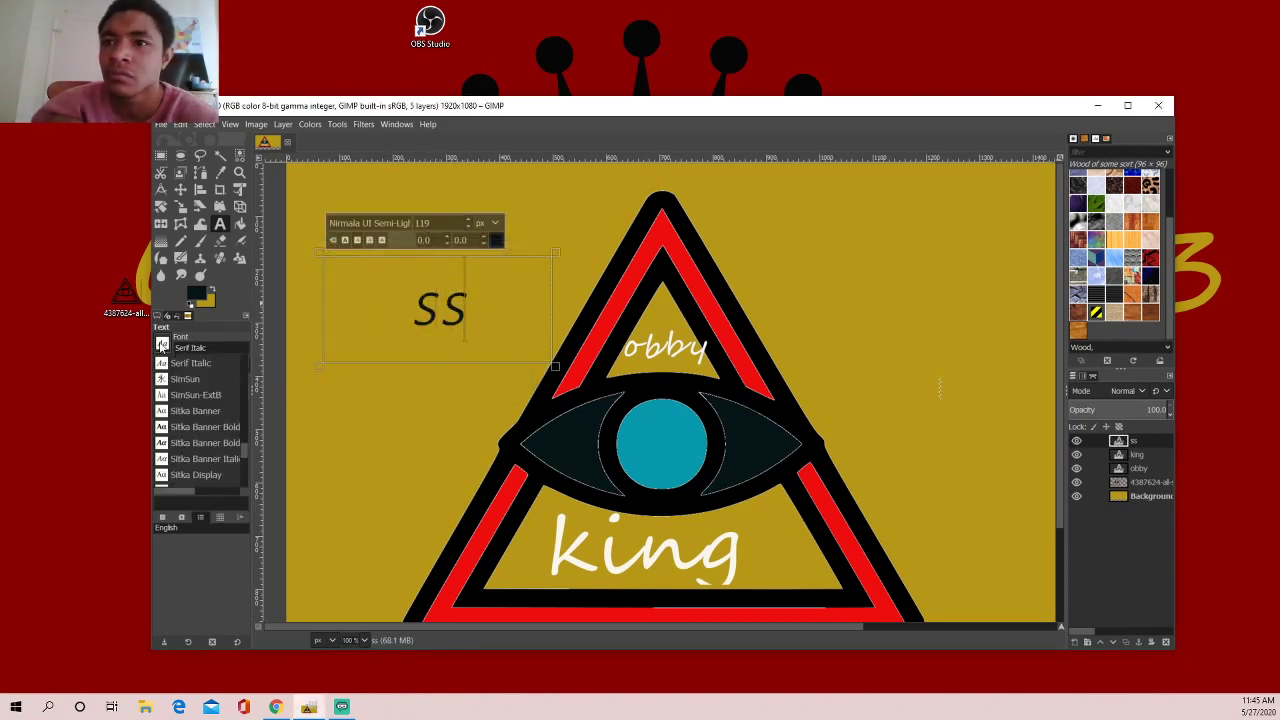
left_click(200, 376)
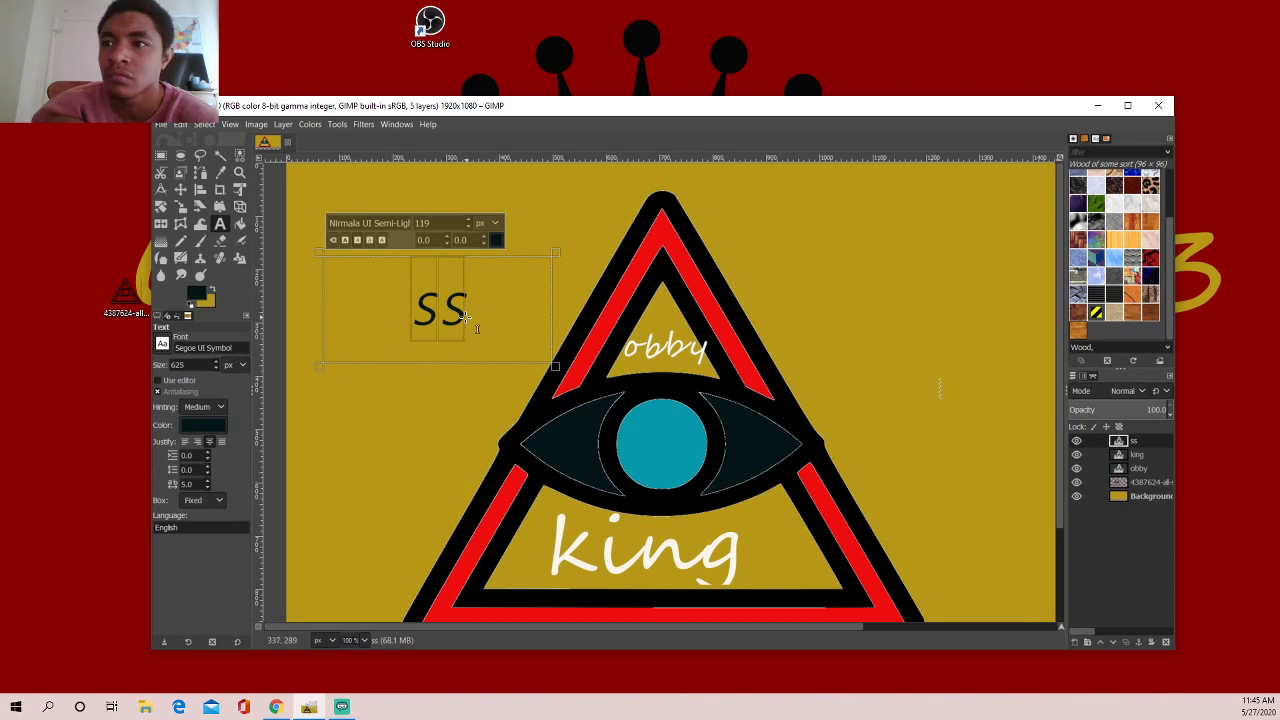
key("BackSpace")
- Try the Segoe UI Semi-Bold and PMingLiU-ExtB fonts, typing 's' after each
left_click(163, 345)
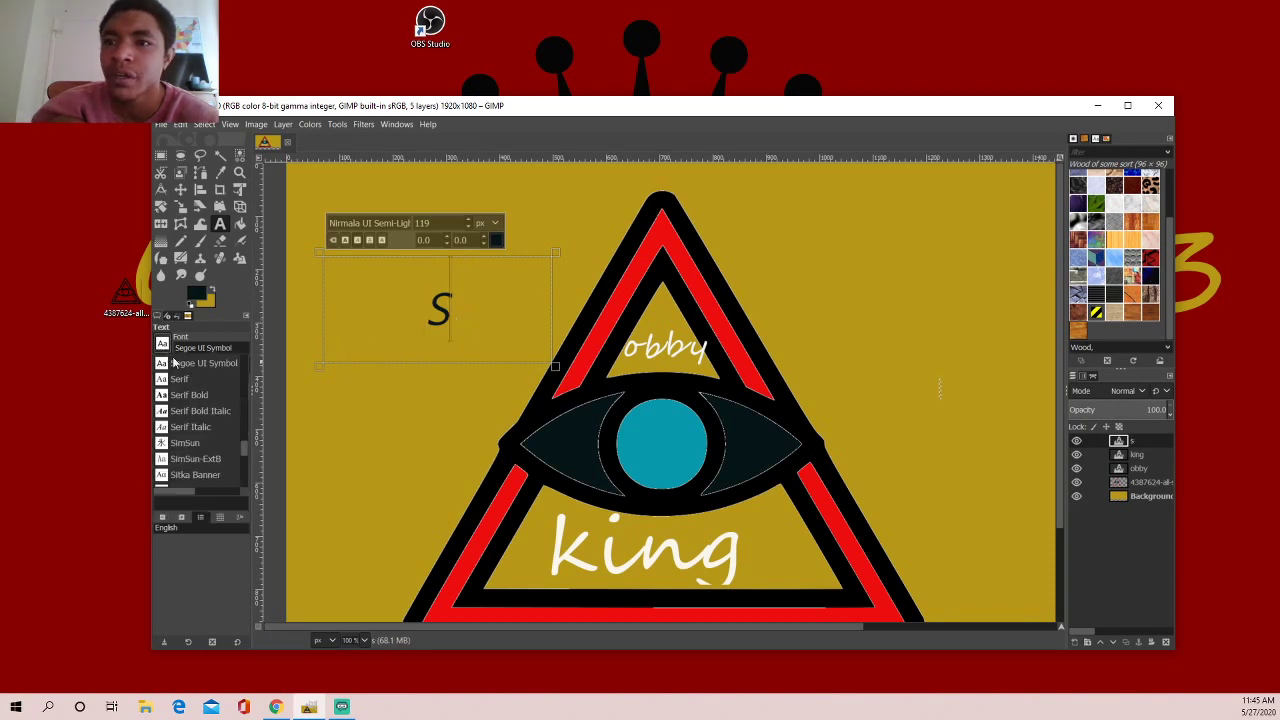
scroll(173, 362, "up", 1)
left_click(190, 378)
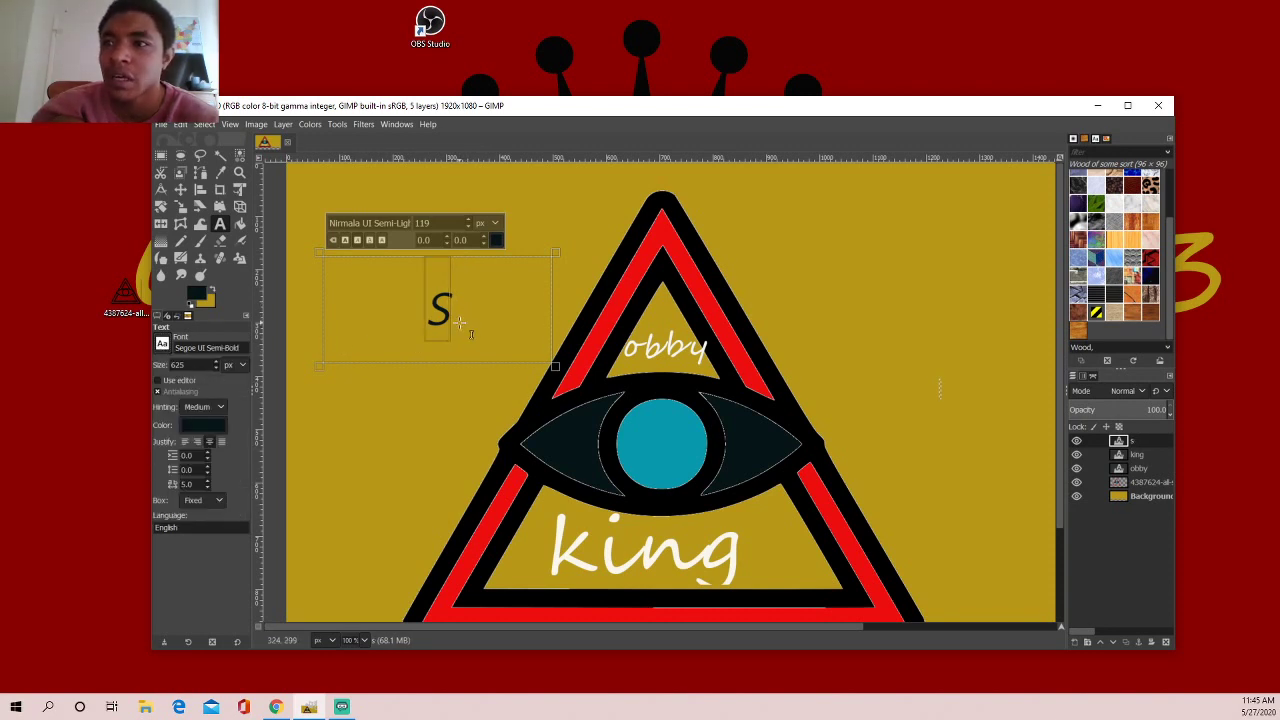
type("s")
left_click(161, 345)
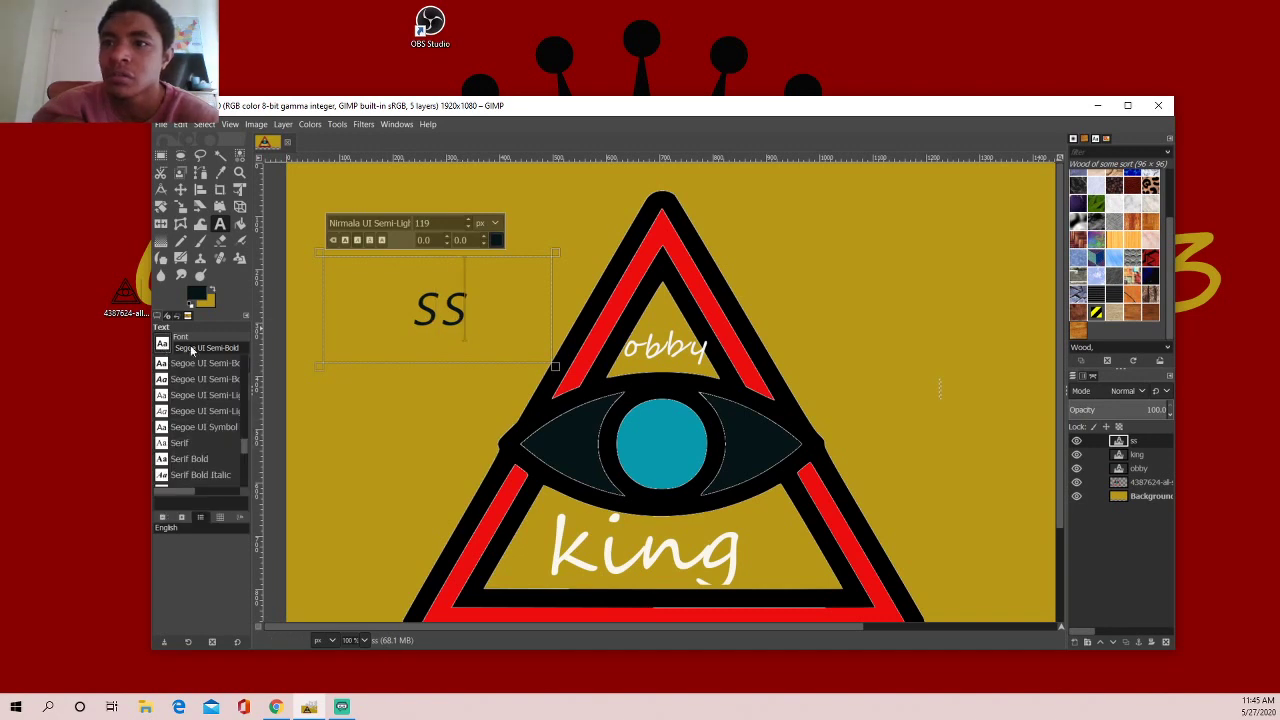
scroll(200, 366, "up", 2)
scroll(200, 366, "up", 2)
left_click(198, 377)
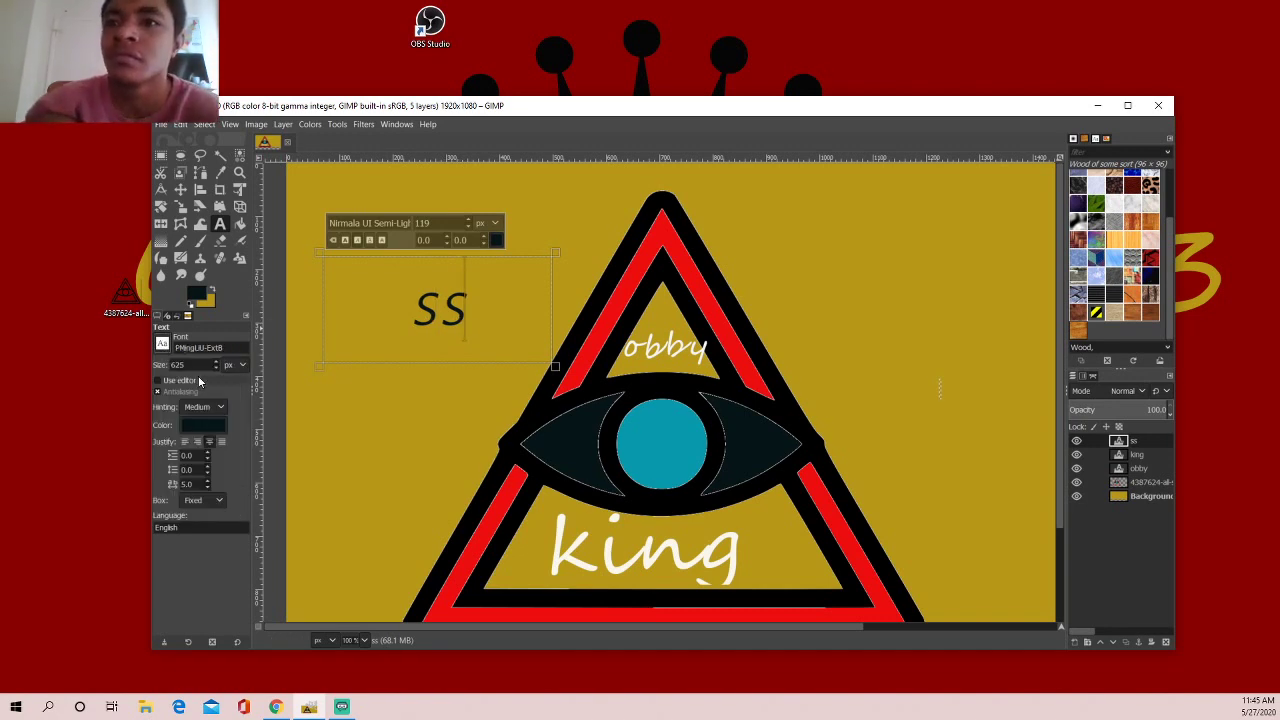
type("s")
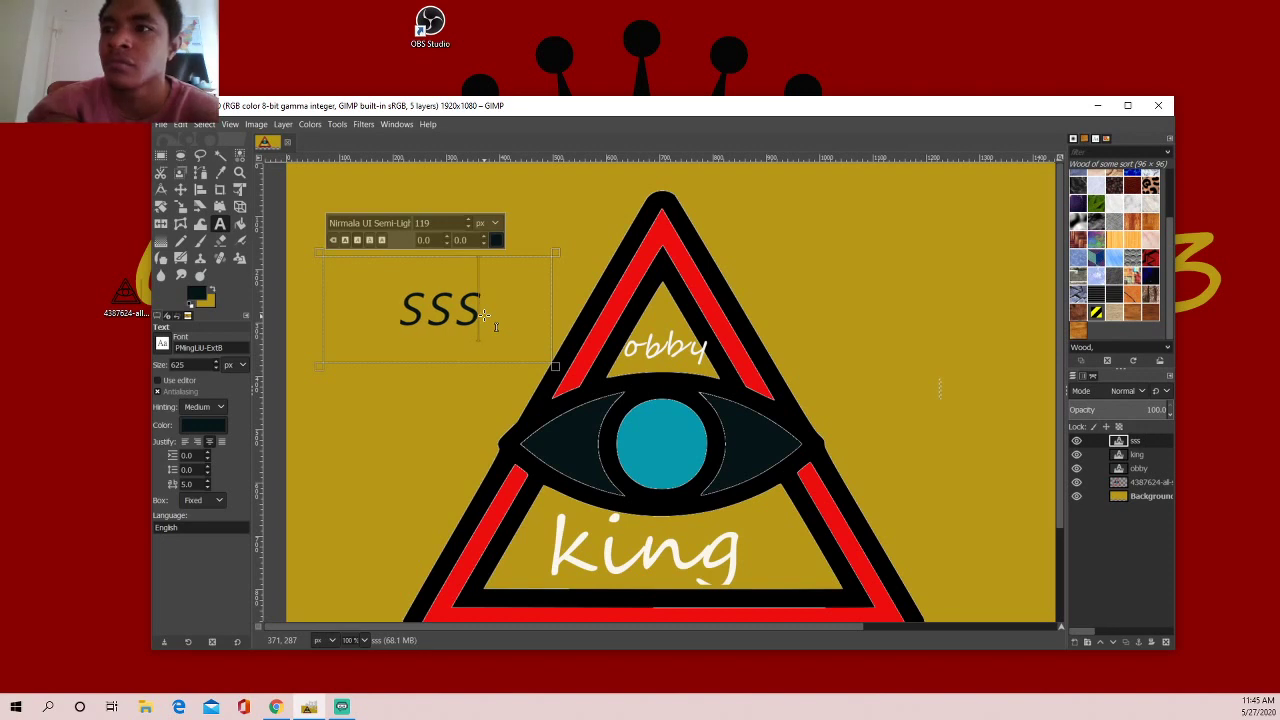
- Switch to MS UI Gothic and trim the text back to a single 's'
left_click(163, 345)
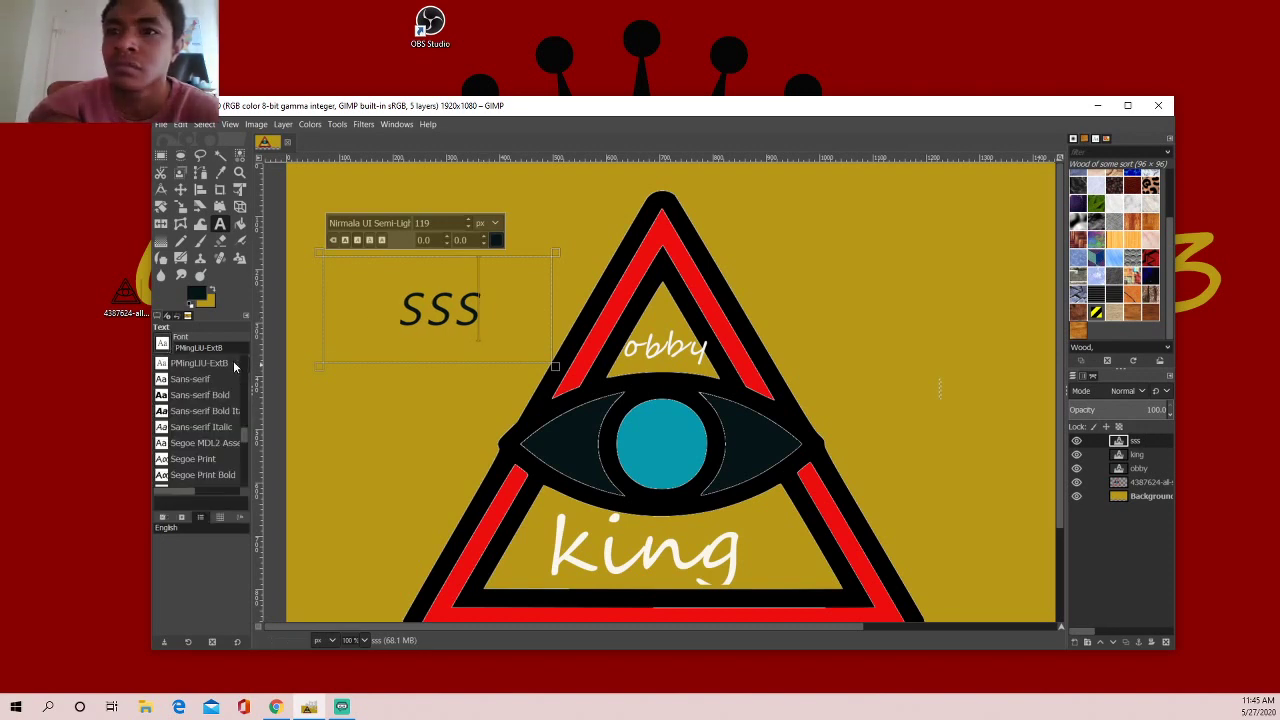
scroll(233, 360, "up", 2)
scroll(220, 377, "up", 2)
left_click(193, 380)
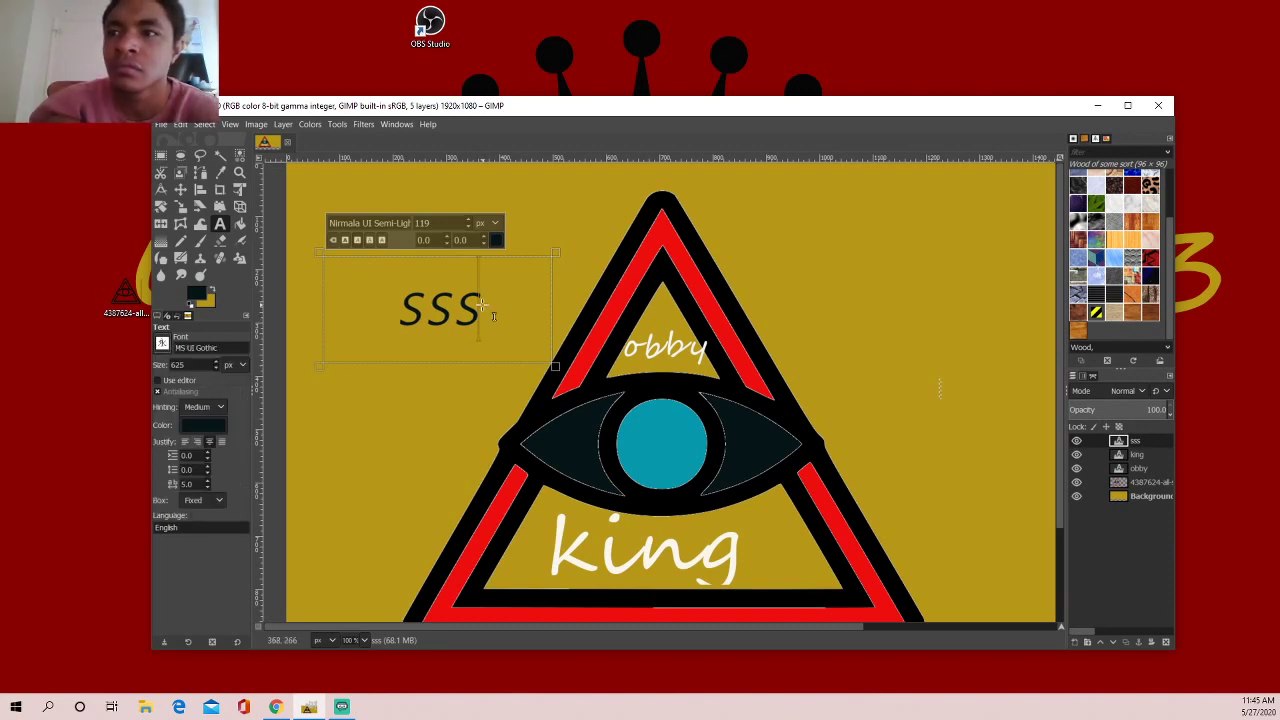
type("sss")
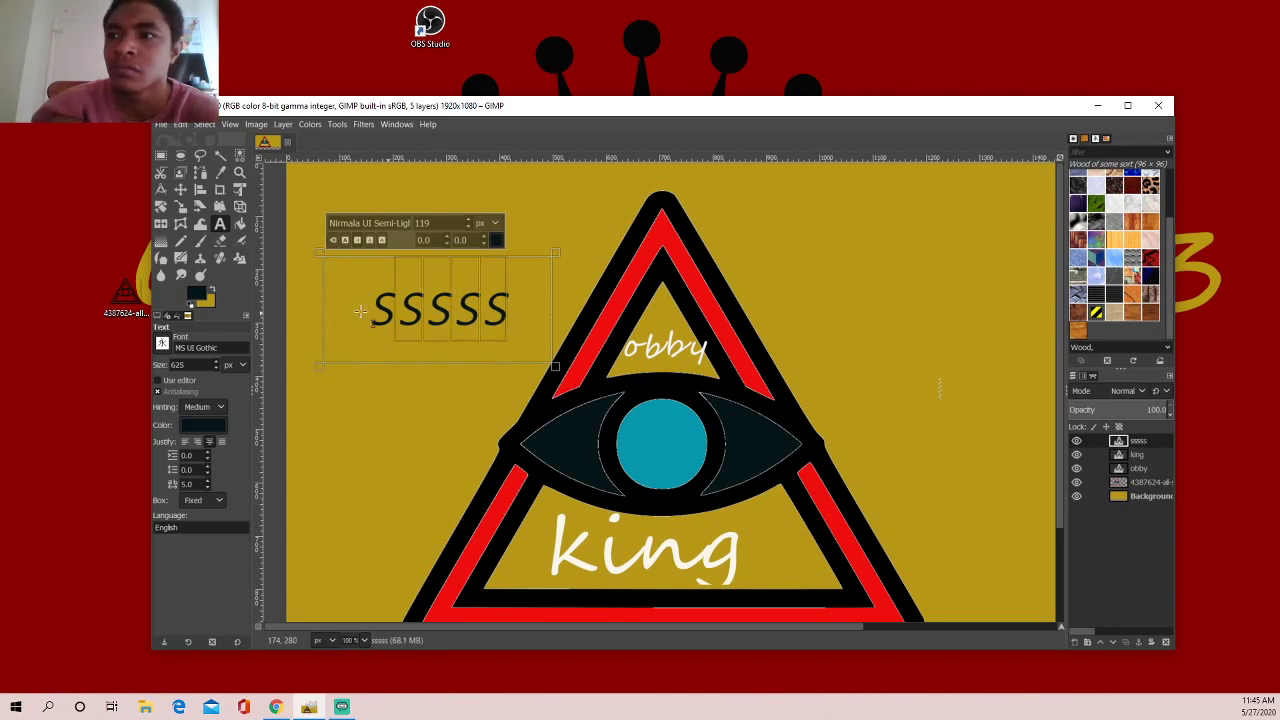
key("BackSpace")
key("BackSpace")
key("BackSpace")
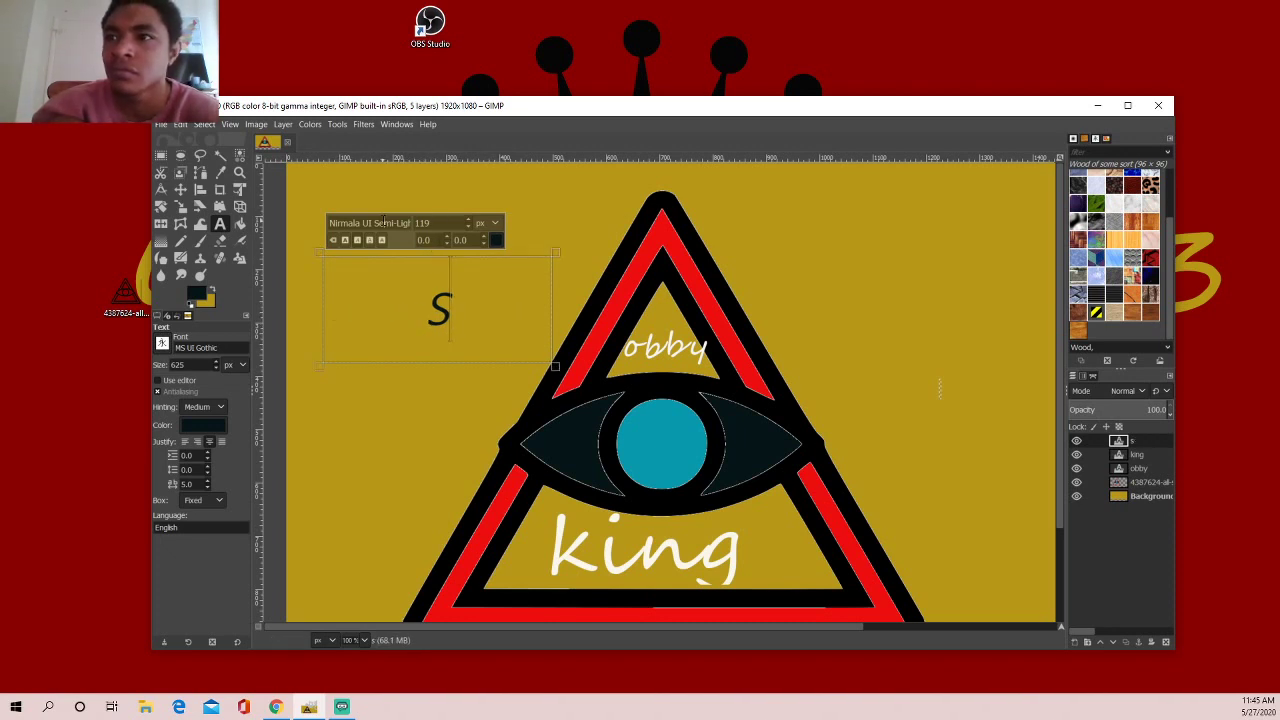
triple_click(380, 222)
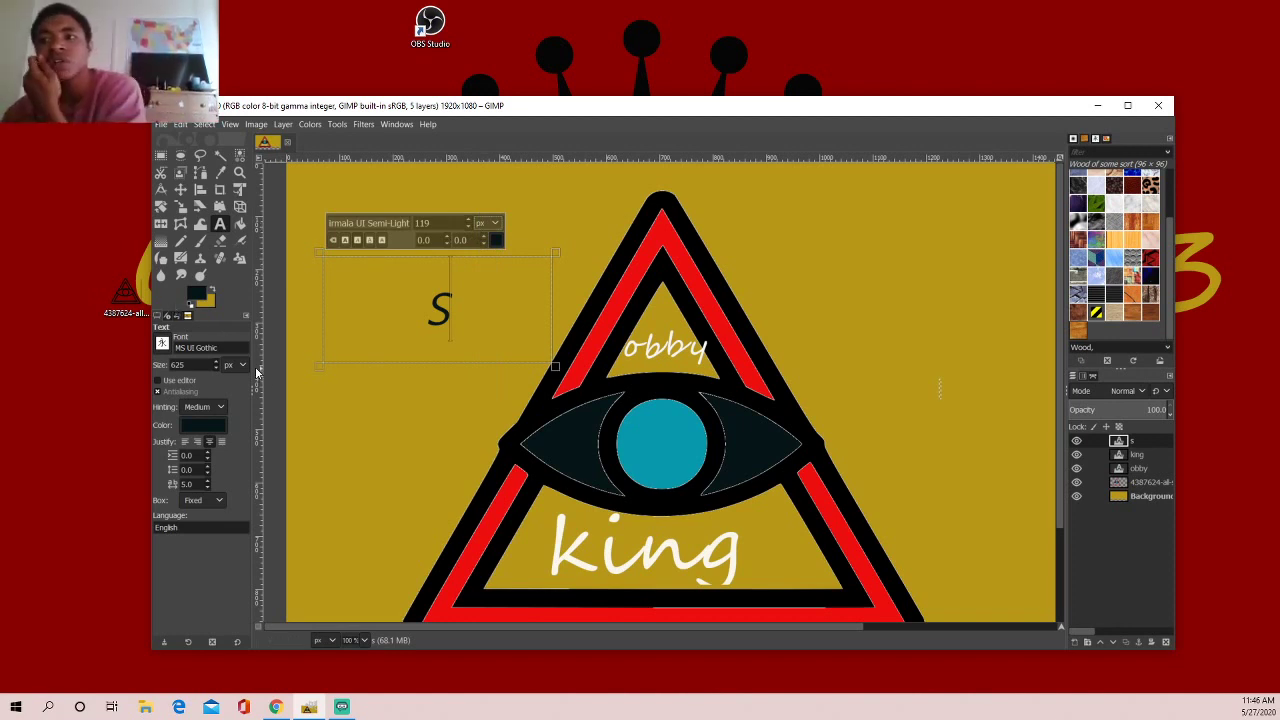
- Set the font to Sans-serif Bold Italic and delete the S, leaving the layer empty
left_click(162, 344)
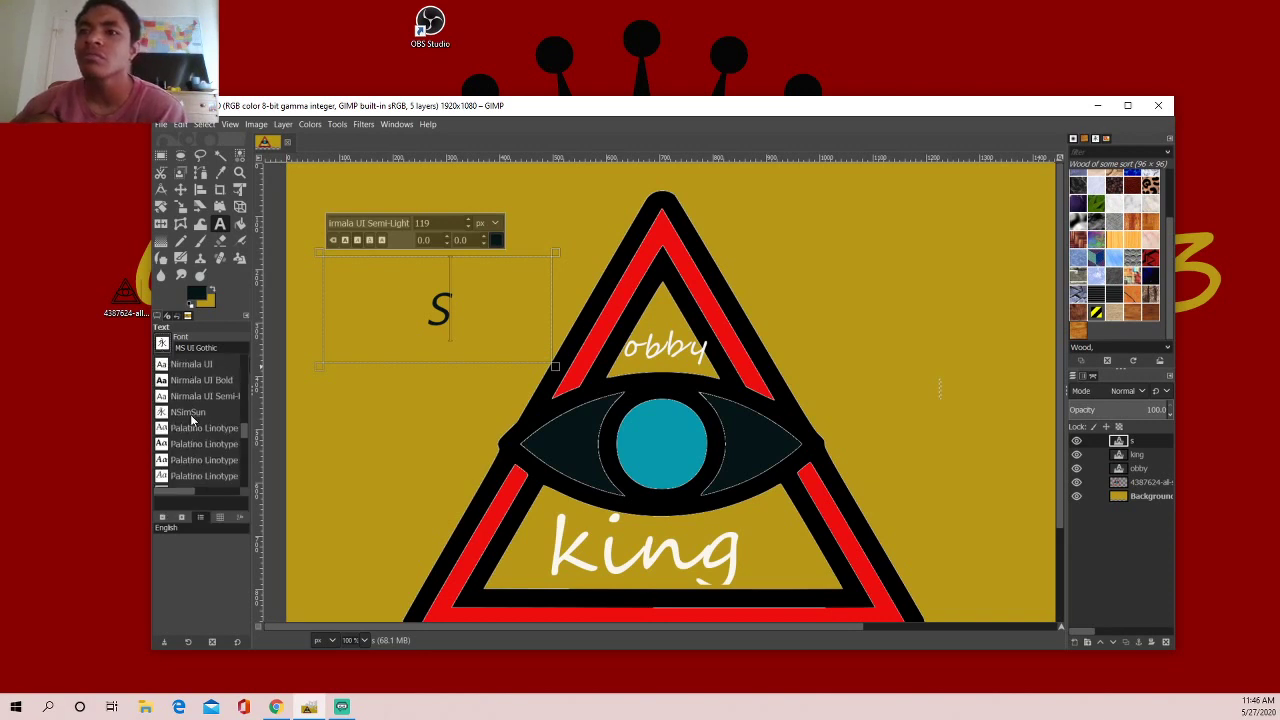
scroll(190, 416, "down", 3)
left_click(197, 448)
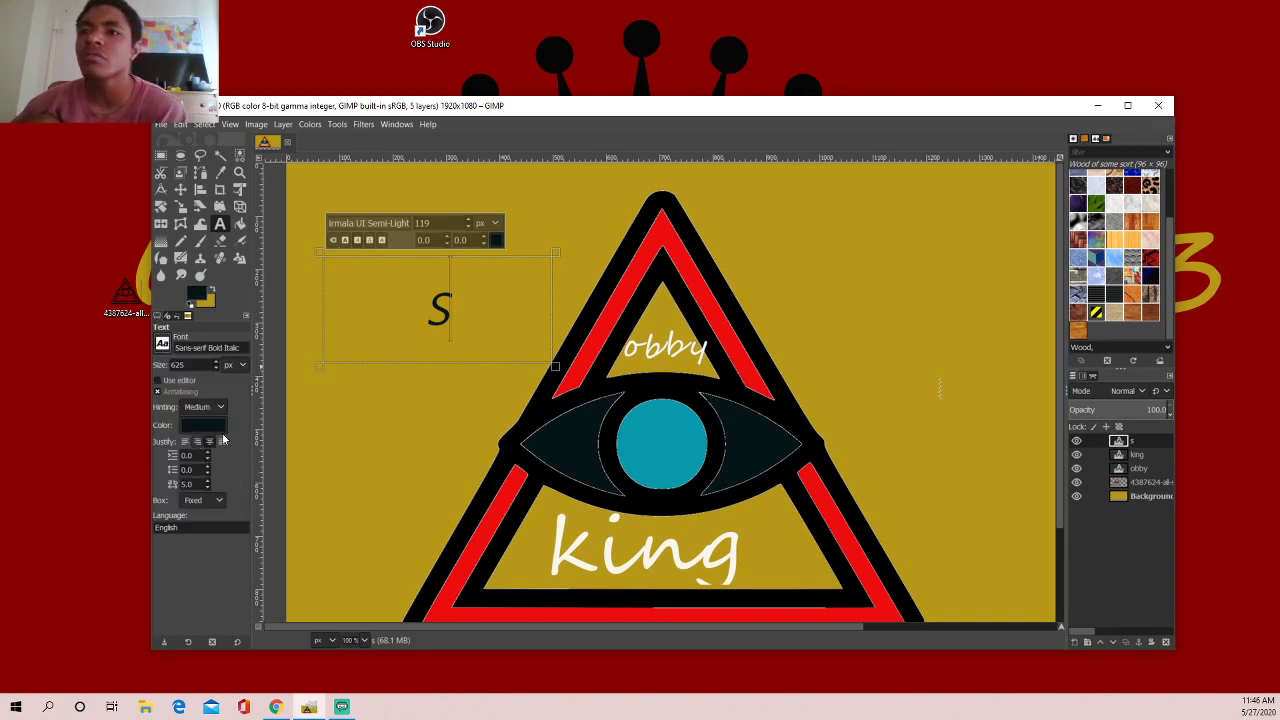
double_click(440, 337)
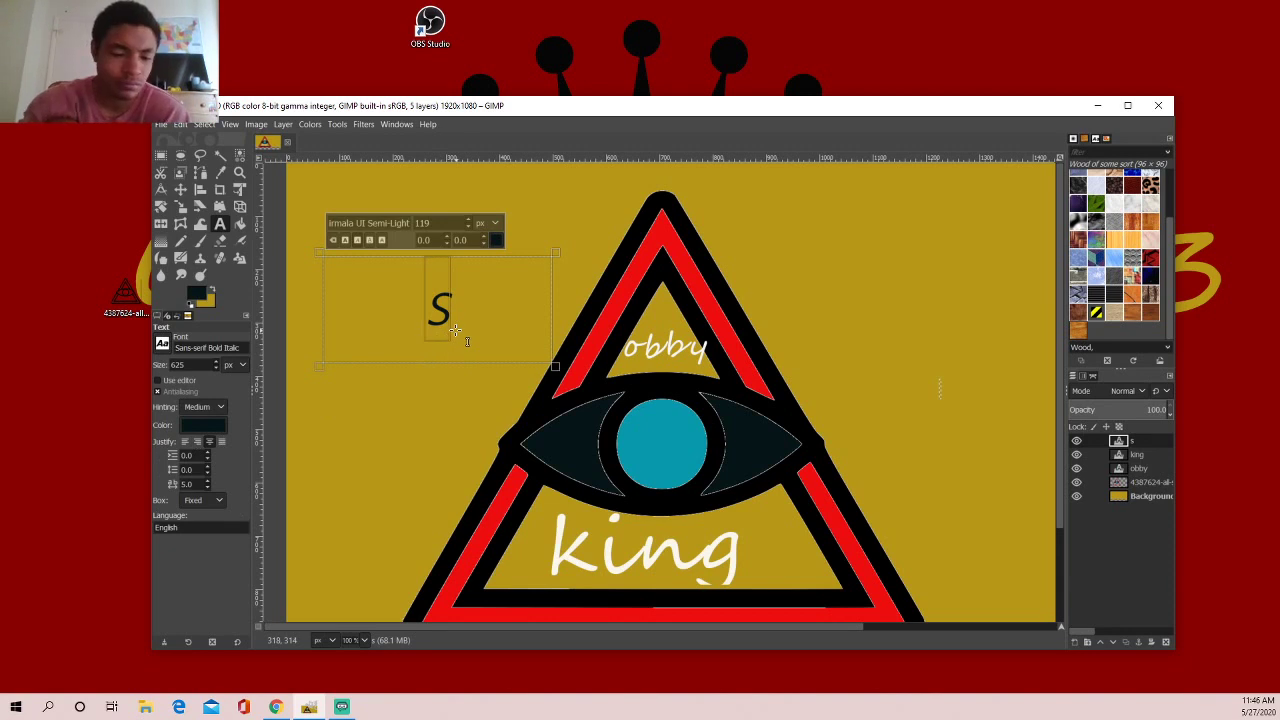
left_click(455, 331)
key("BackSpace")
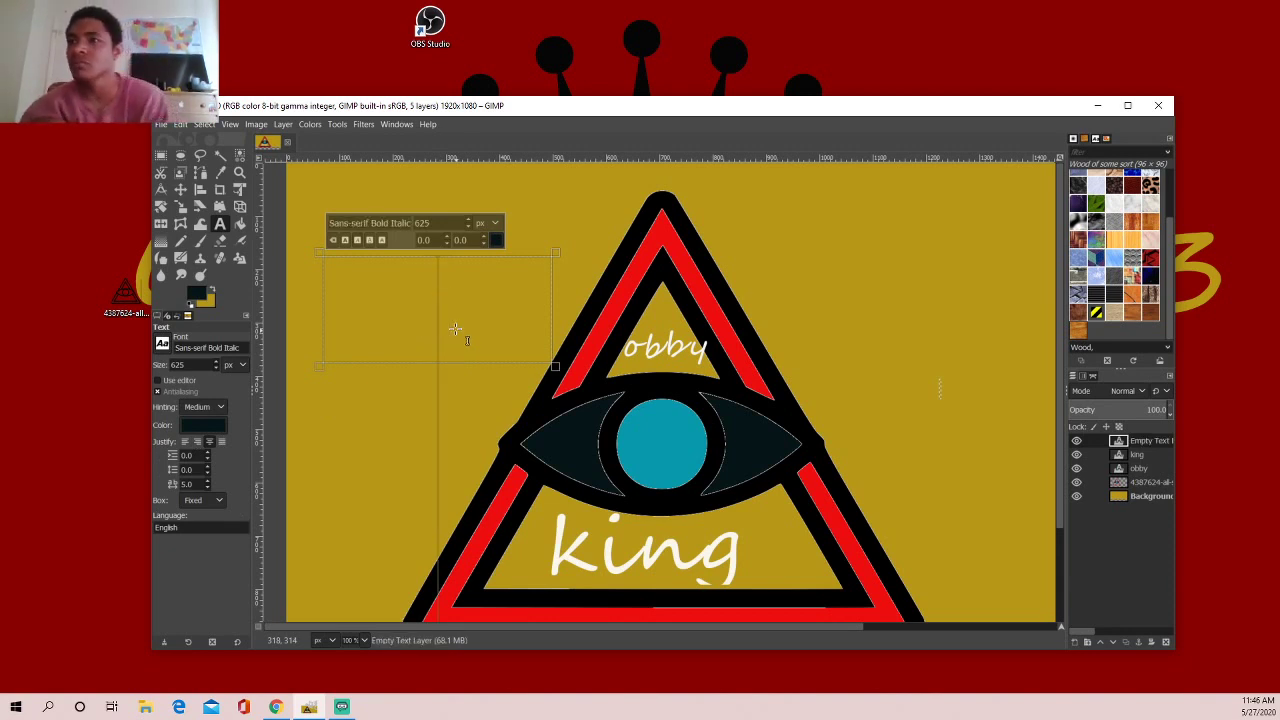
- Switch to Segoe UI Bold, enter the letter 's', and set its size to 90
left_click(163, 345)
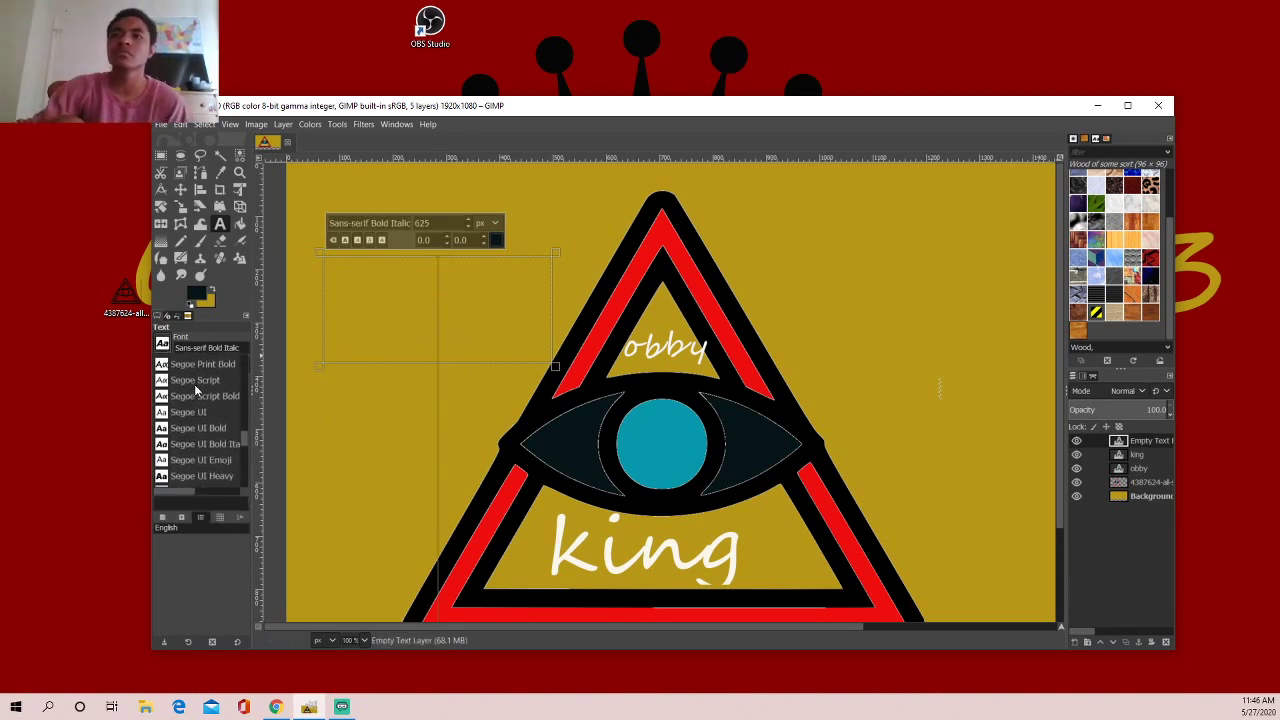
left_click(214, 407)
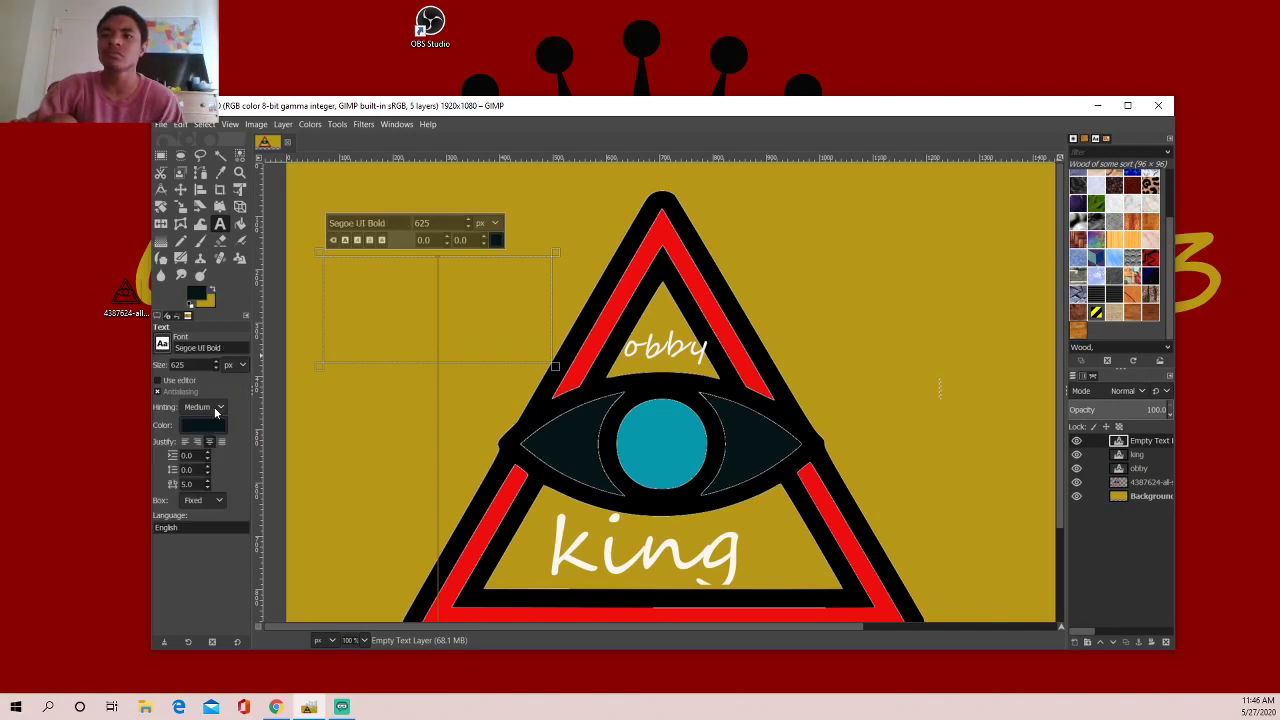
left_click(448, 310)
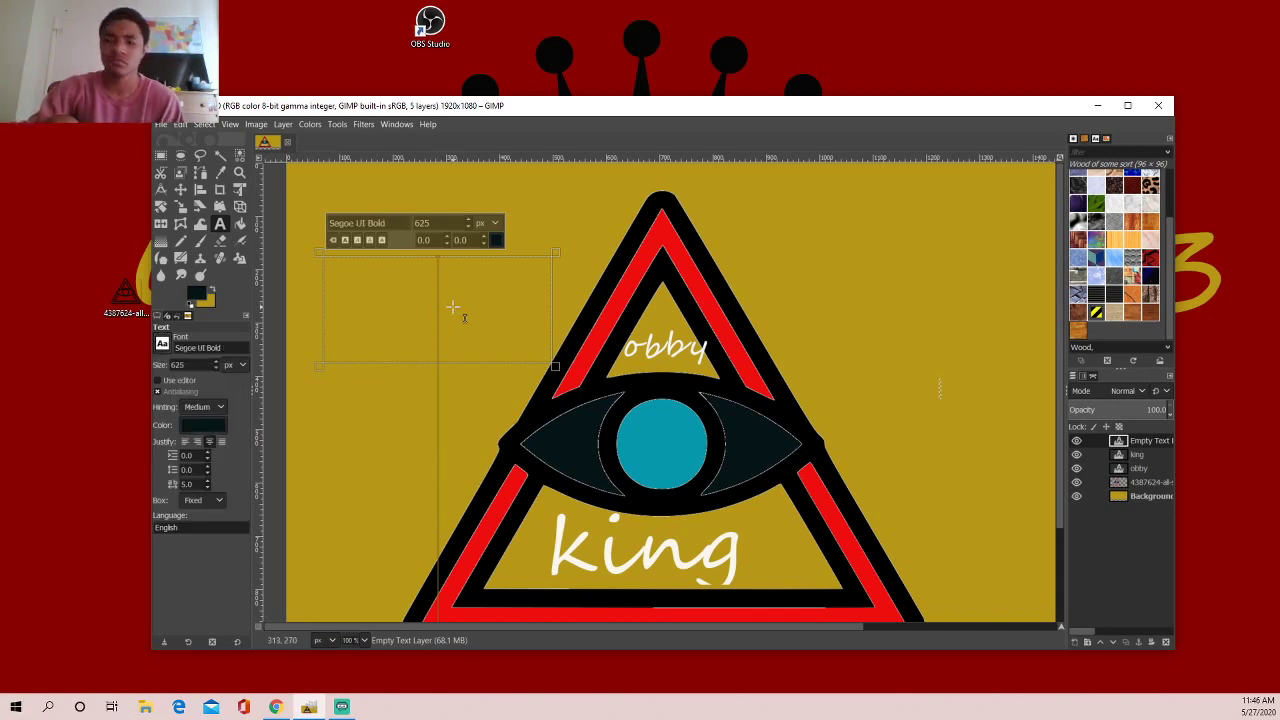
type("t")
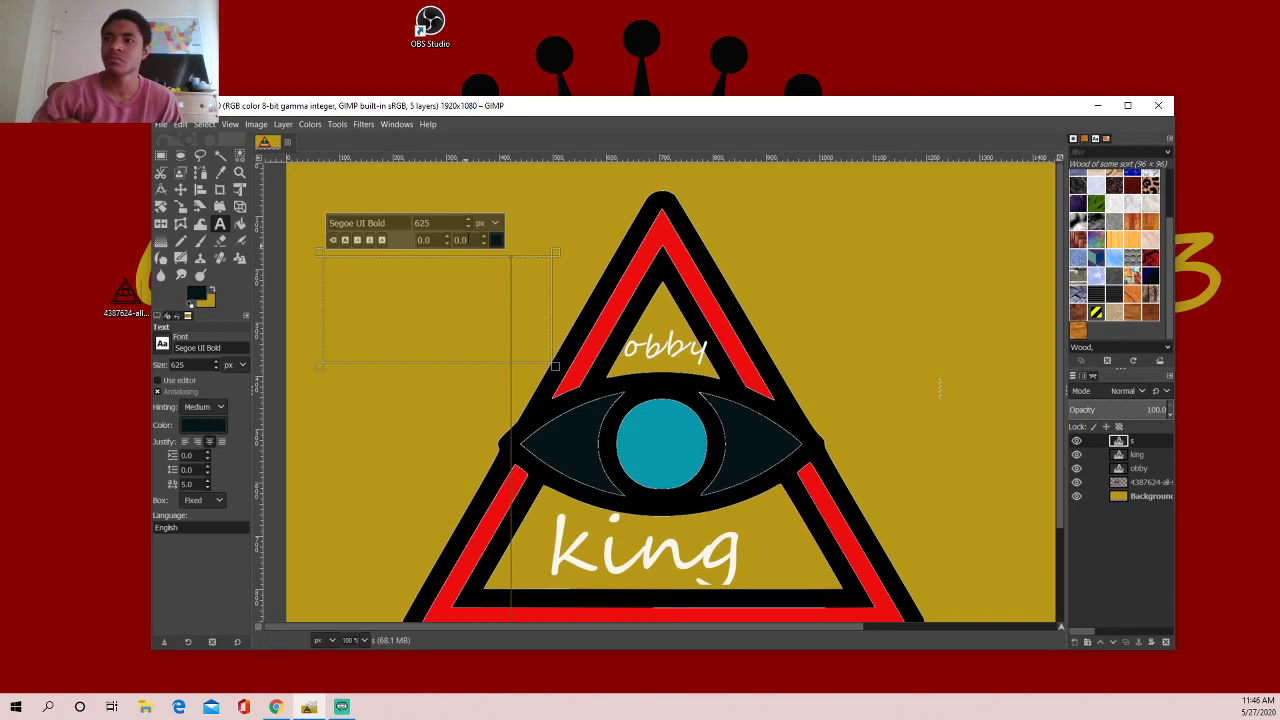
type("90")
key("Return")
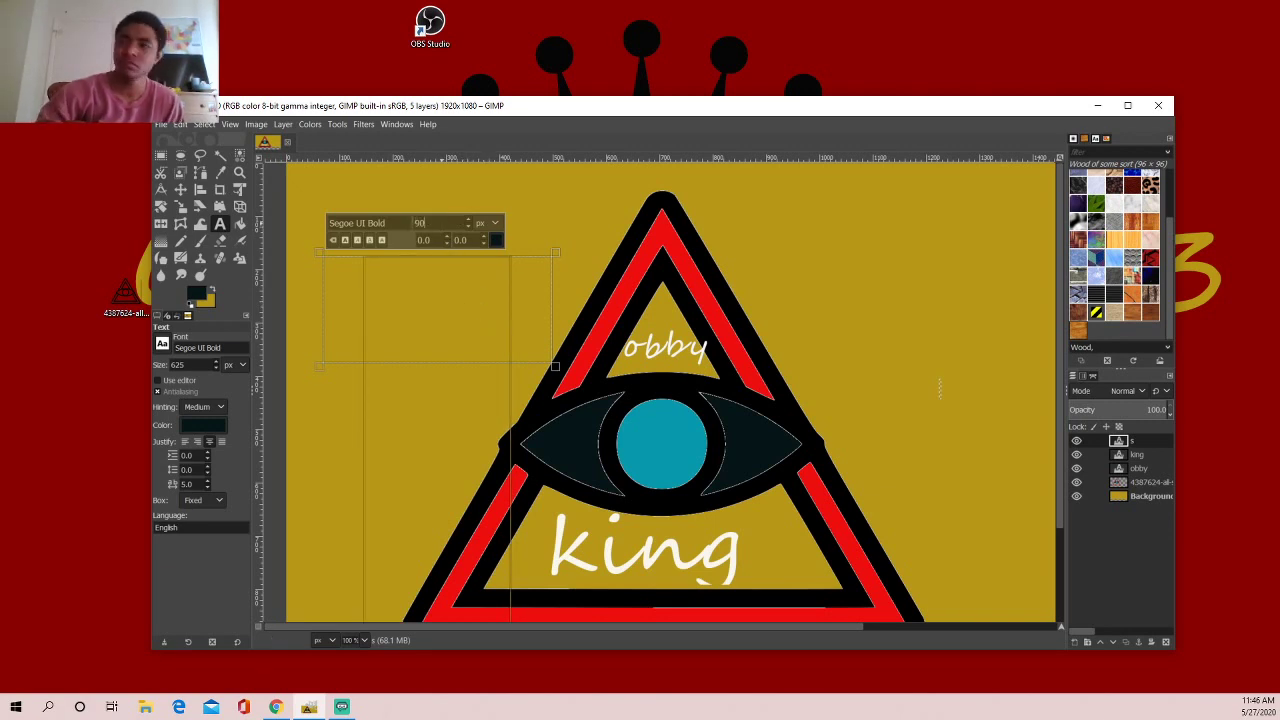
key("Return")
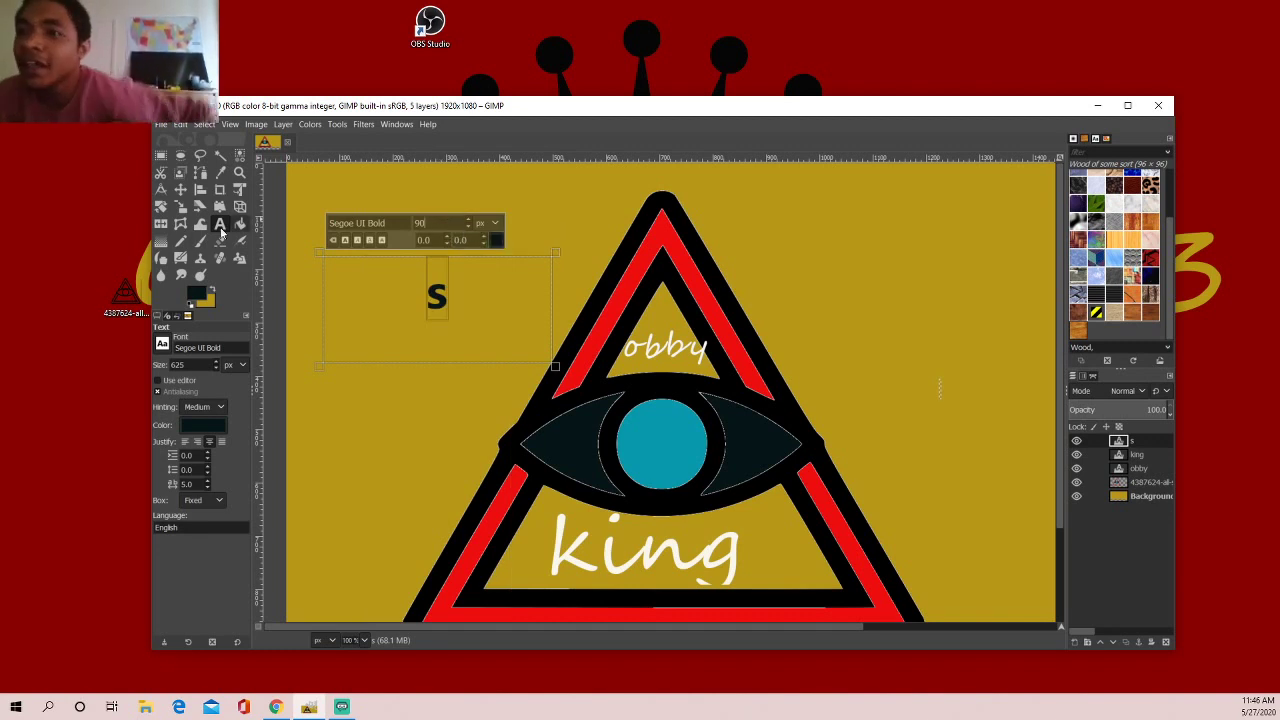
- Try Segoe Script Bold on the letter, then close the font list unchanged
left_click(170, 346)
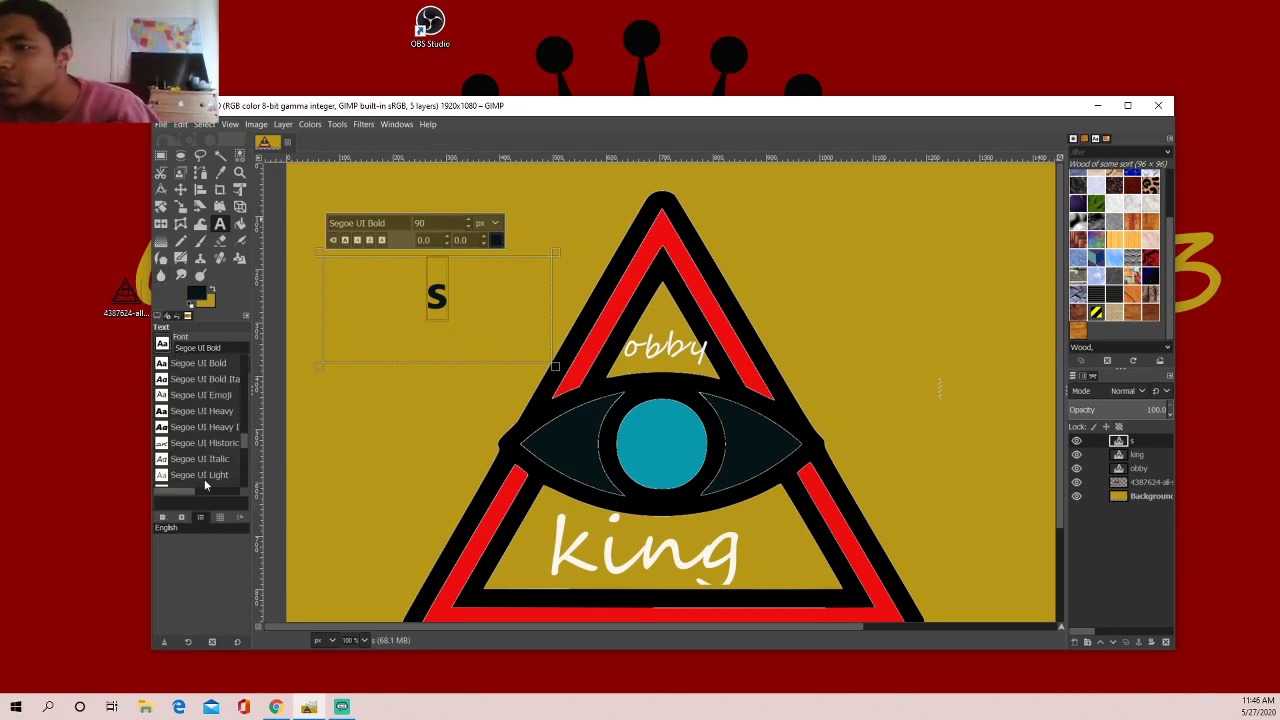
scroll(215, 414, "up", 1)
scroll(217, 399, "up", 1)
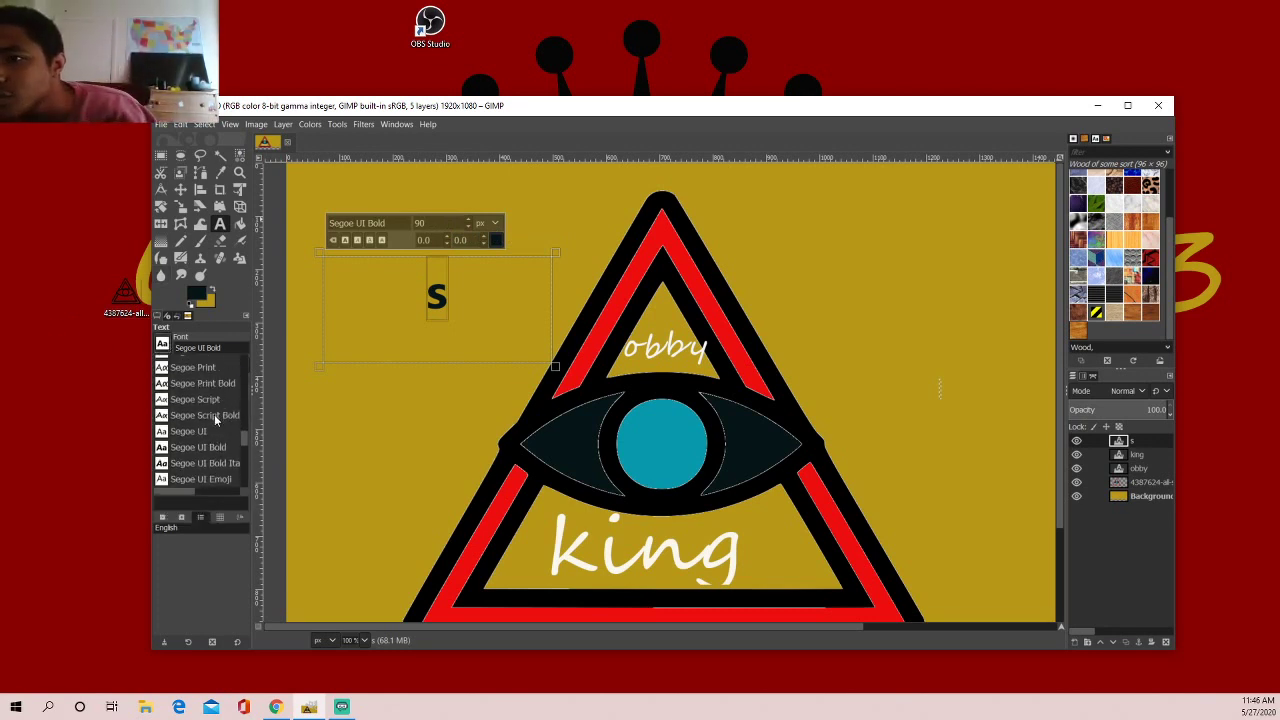
left_click(214, 414)
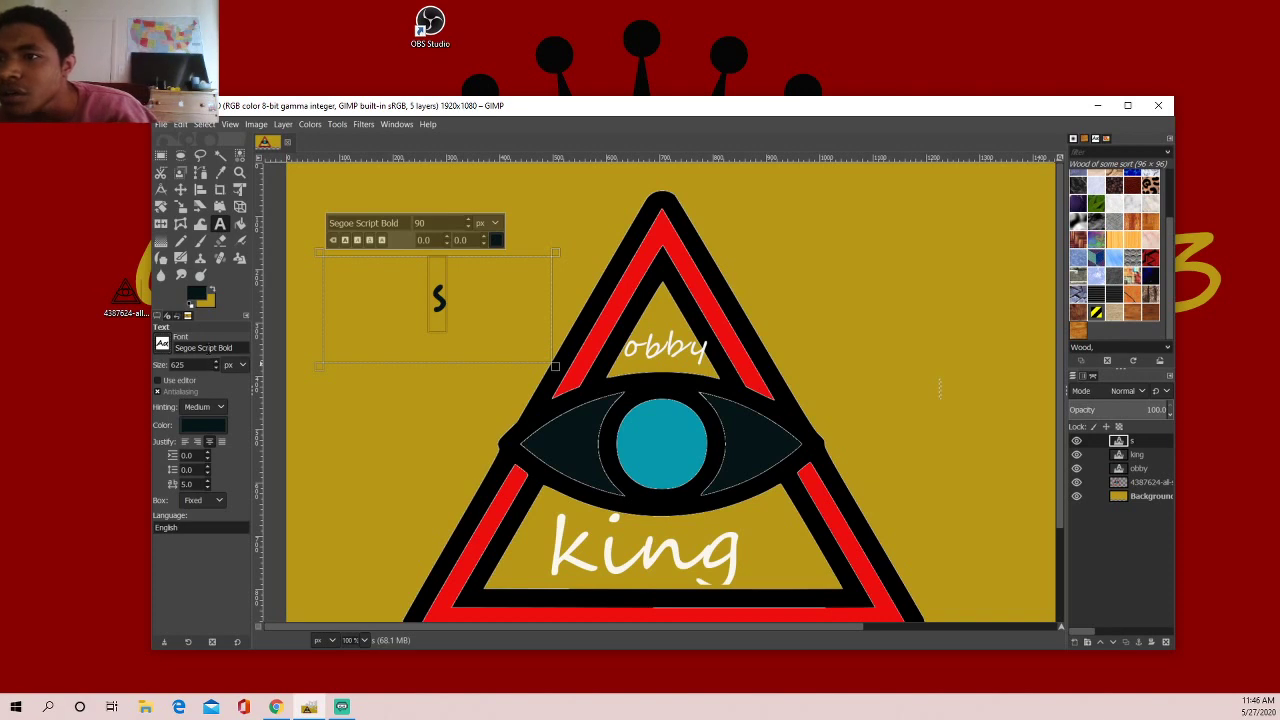
left_click(162, 345)
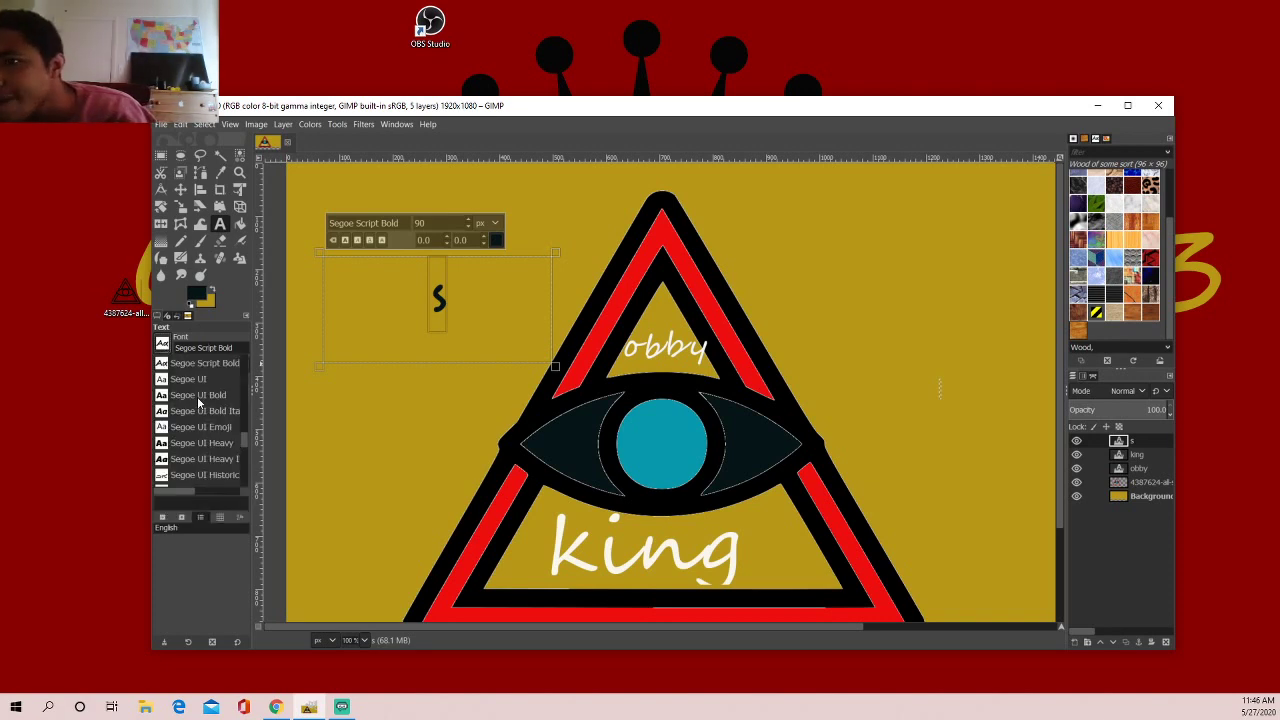
scroll(193, 376, "up", 1)
scroll(193, 376, "up", 1)
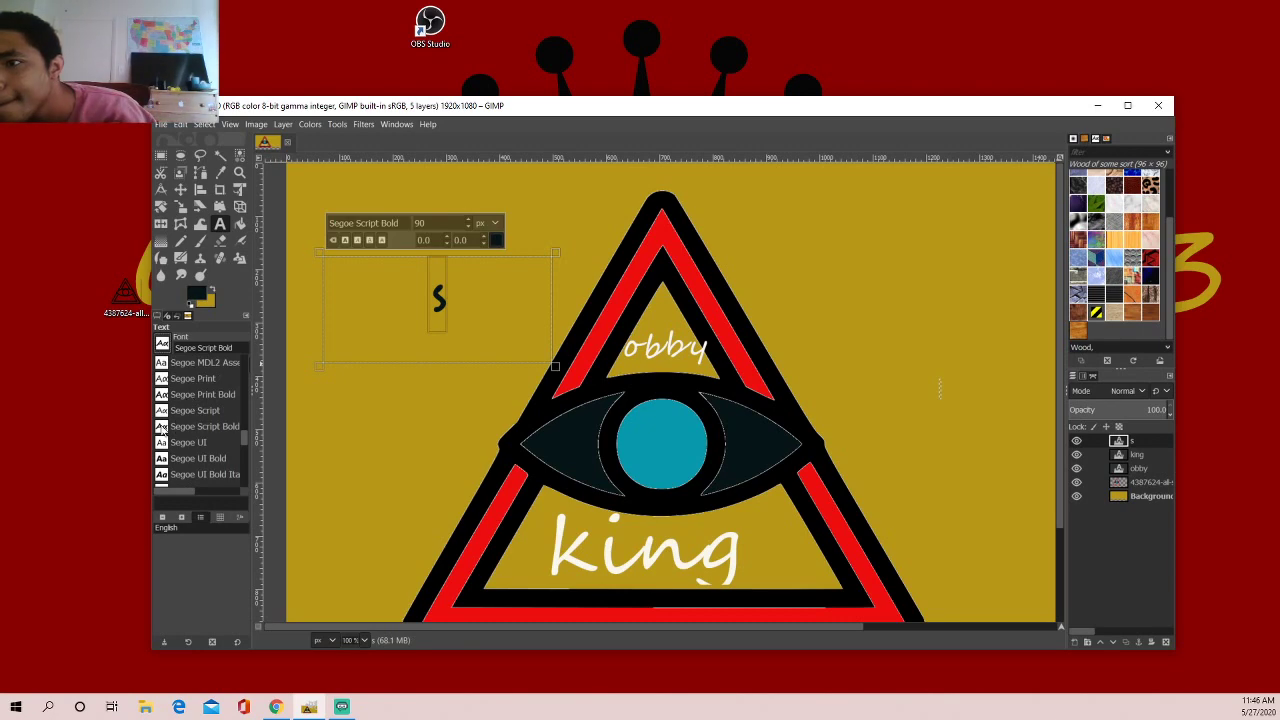
left_click(413, 320)
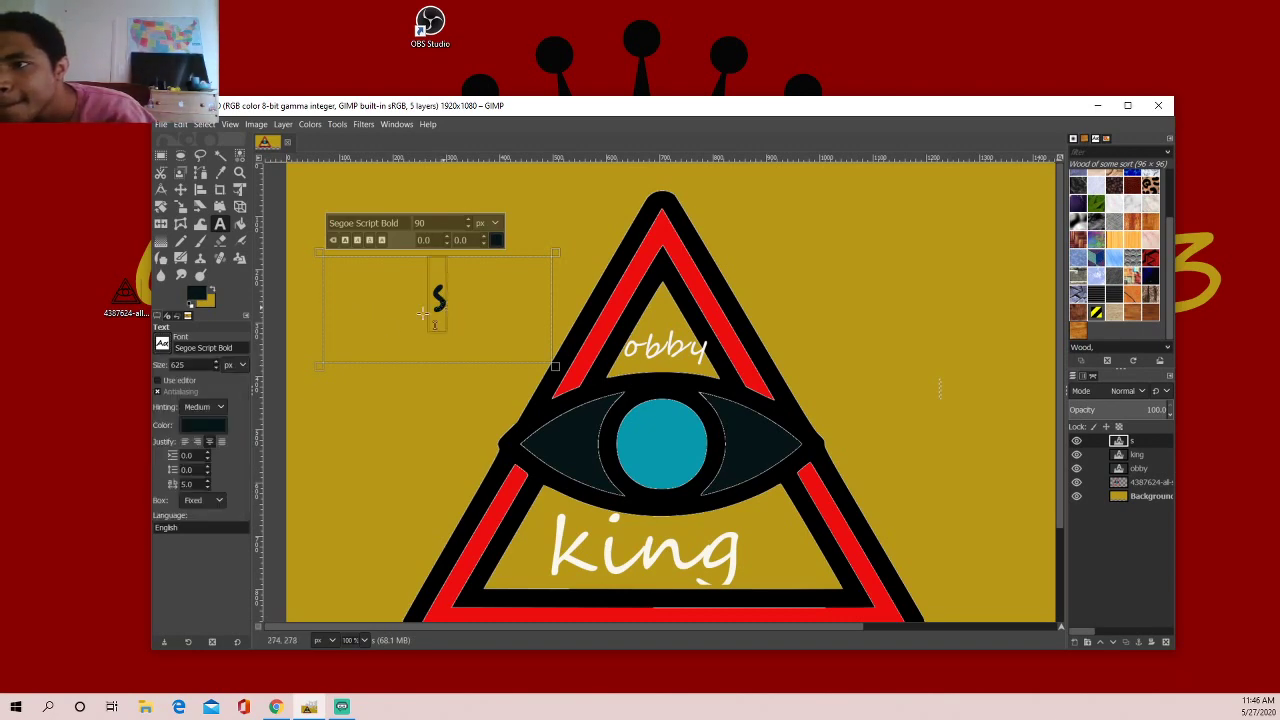
- Set the letter's font to Symbol, turning the s into σ
left_click(158, 347)
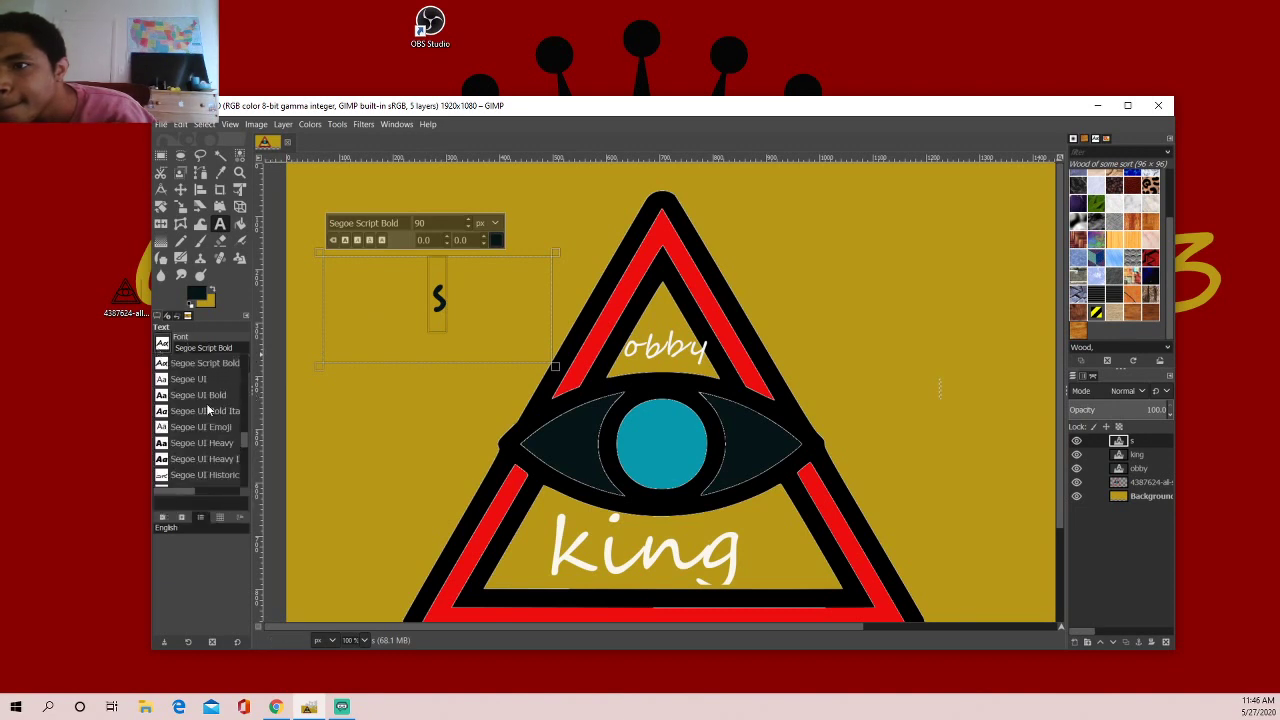
left_click(197, 350)
left_click(170, 349)
scroll(200, 390, "up", 2)
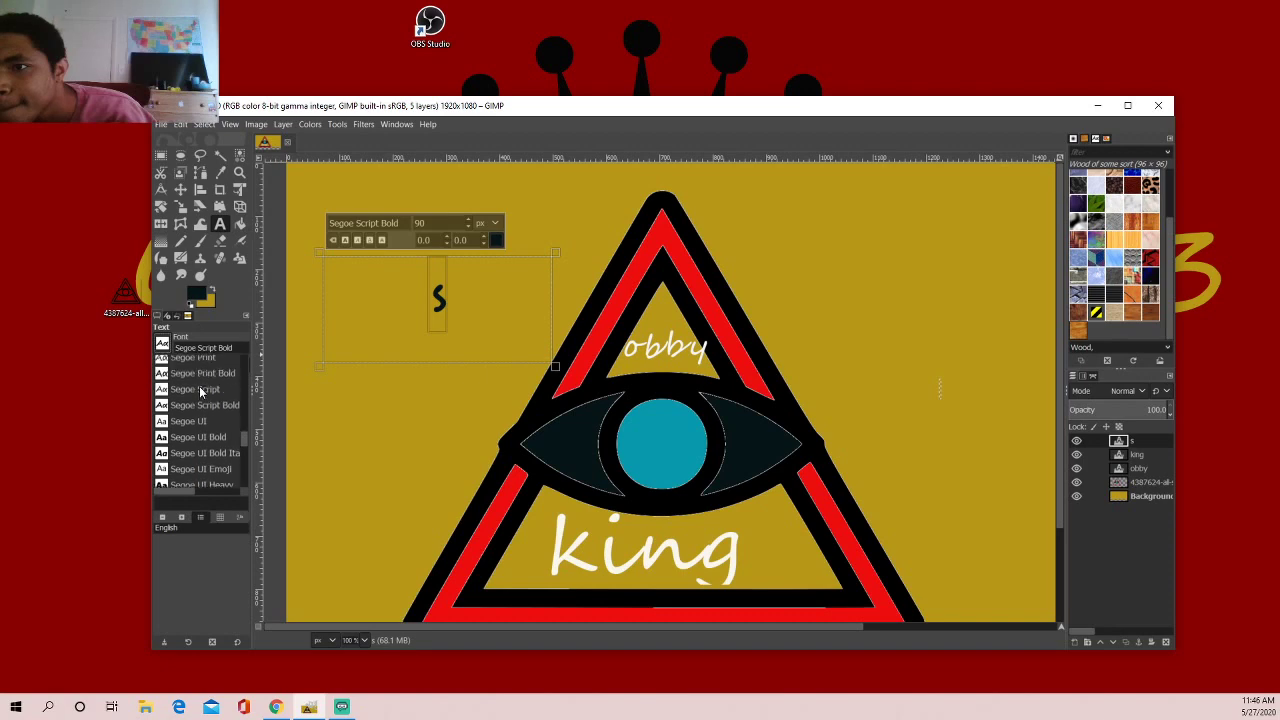
scroll(220, 390, "down", 2)
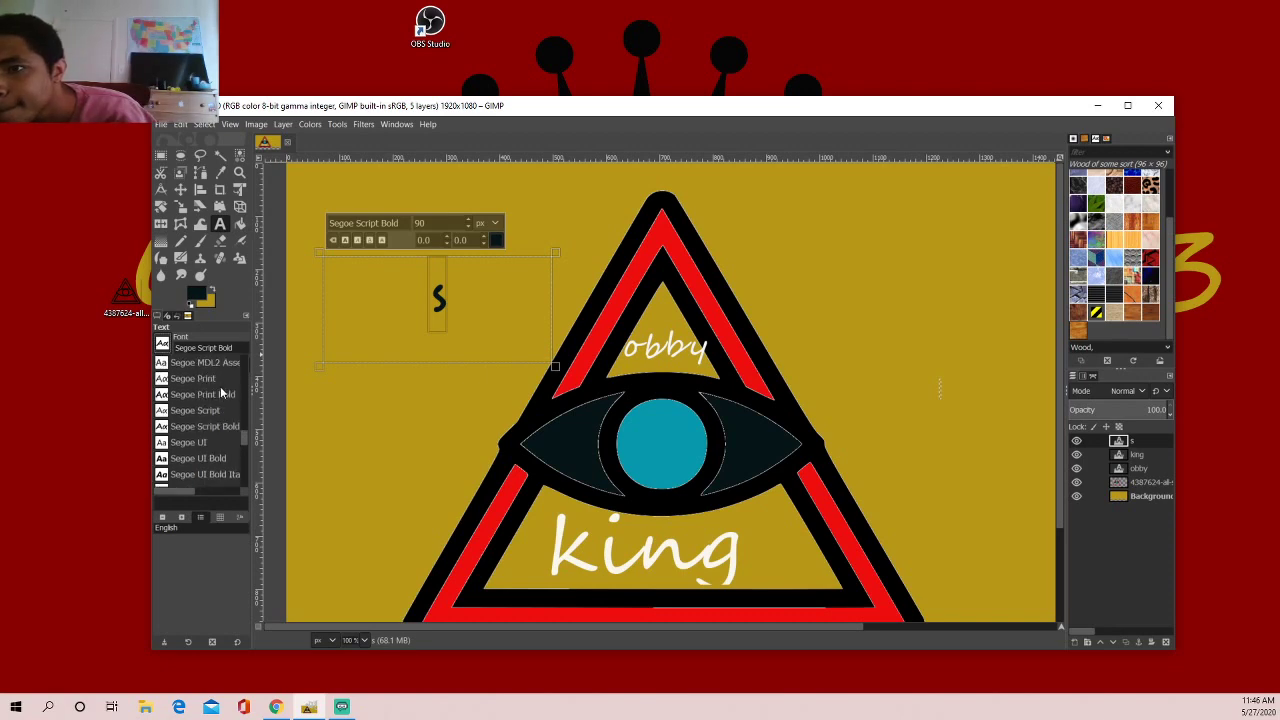
scroll(220, 388, "down", 2)
scroll(219, 386, "down", 1)
scroll(219, 397, "down", 3)
scroll(213, 407, "down", 4)
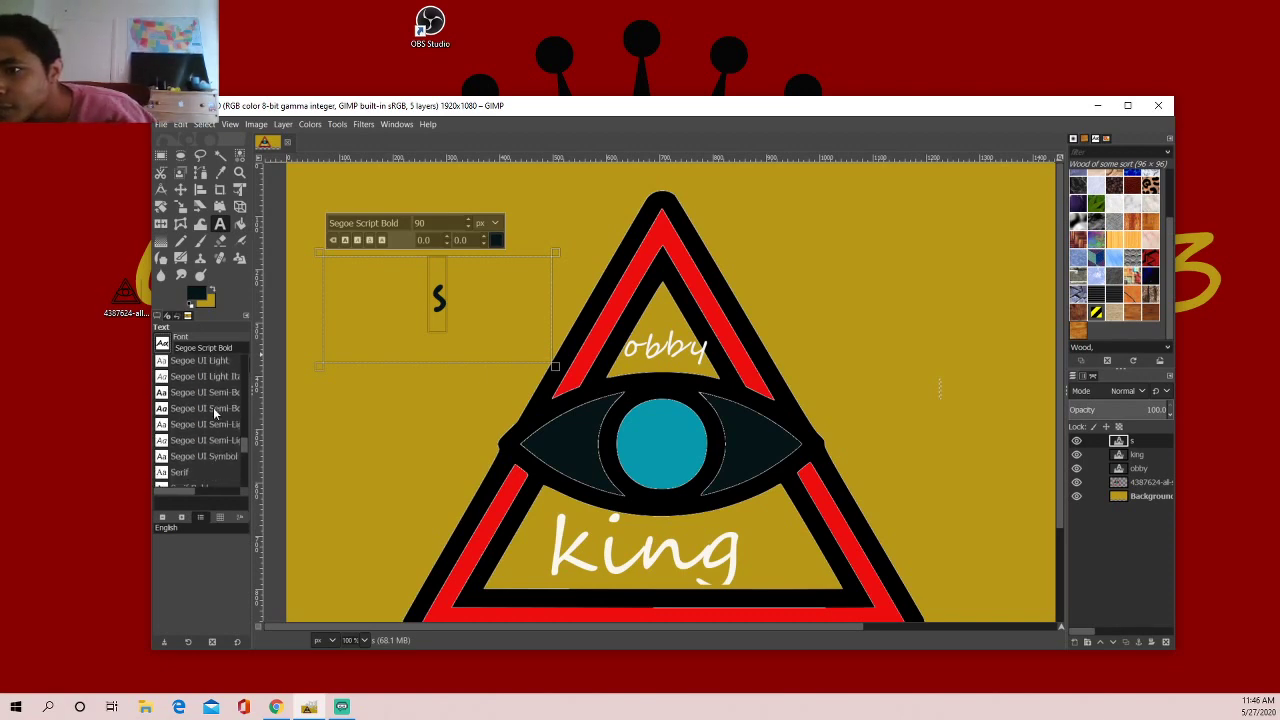
scroll(213, 407, "down", 2)
scroll(212, 415, "down", 3)
scroll(211, 414, "down", 2)
scroll(211, 414, "down", 2)
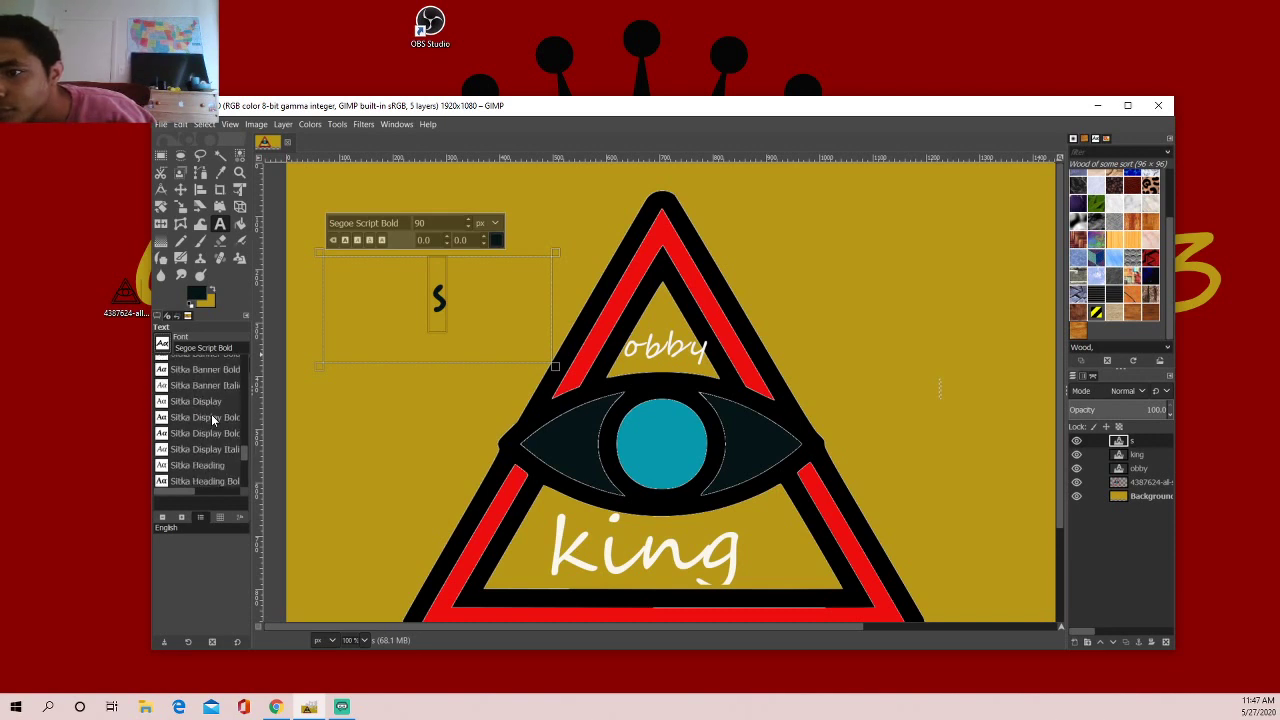
scroll(211, 414, "down", 3)
scroll(211, 413, "down", 3)
scroll(210, 412, "down", 3)
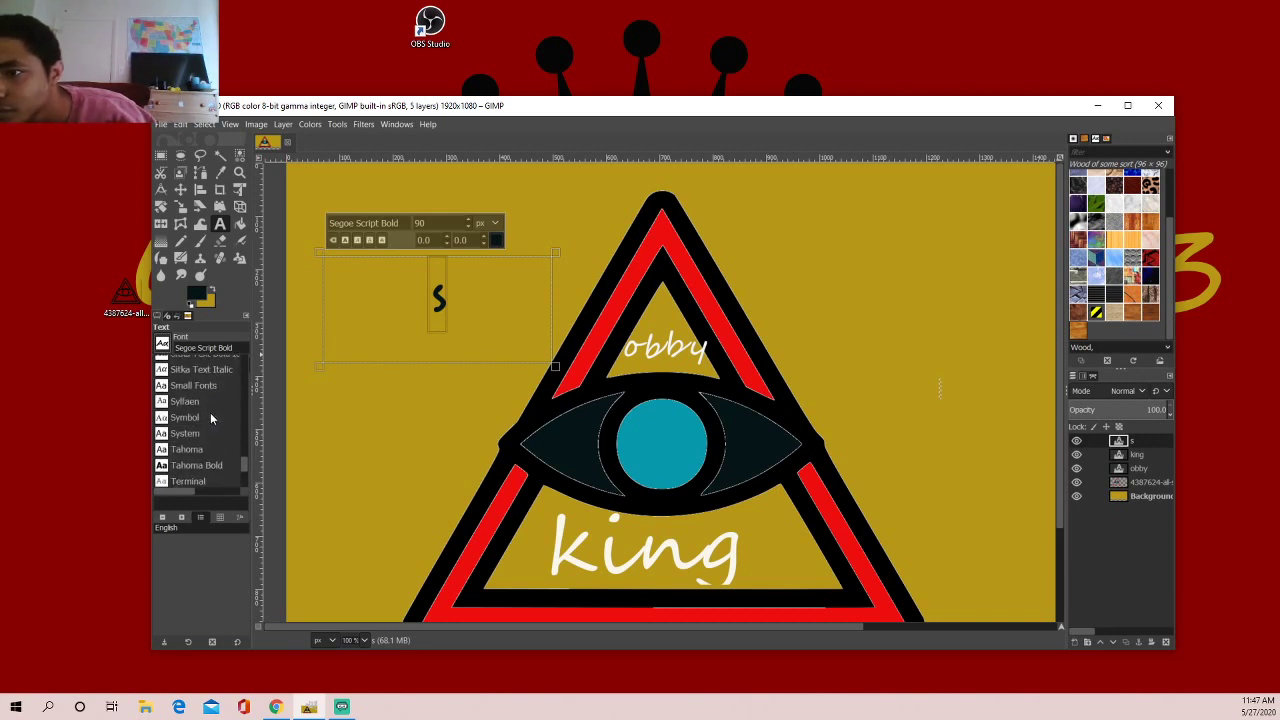
left_click(200, 417)
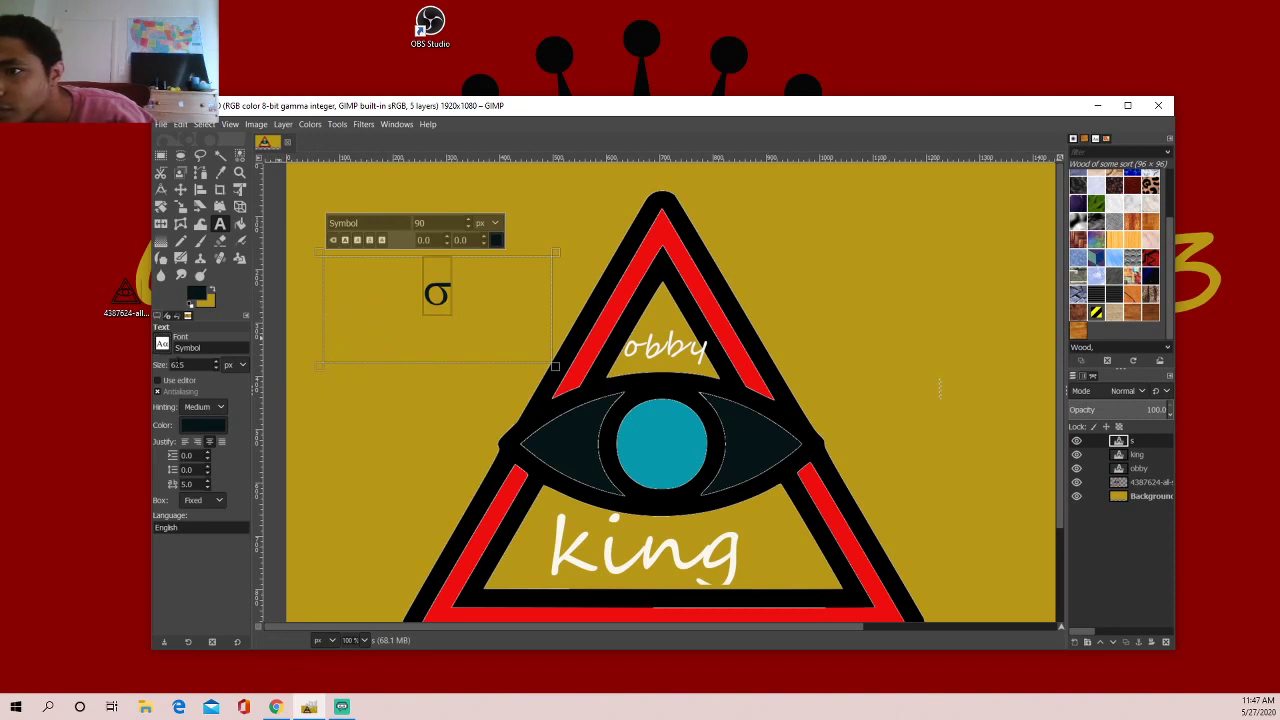
- Change the letter's font to Terminal Greek 737 so it reads as S
left_click(165, 346)
scroll(200, 426, "down", 2)
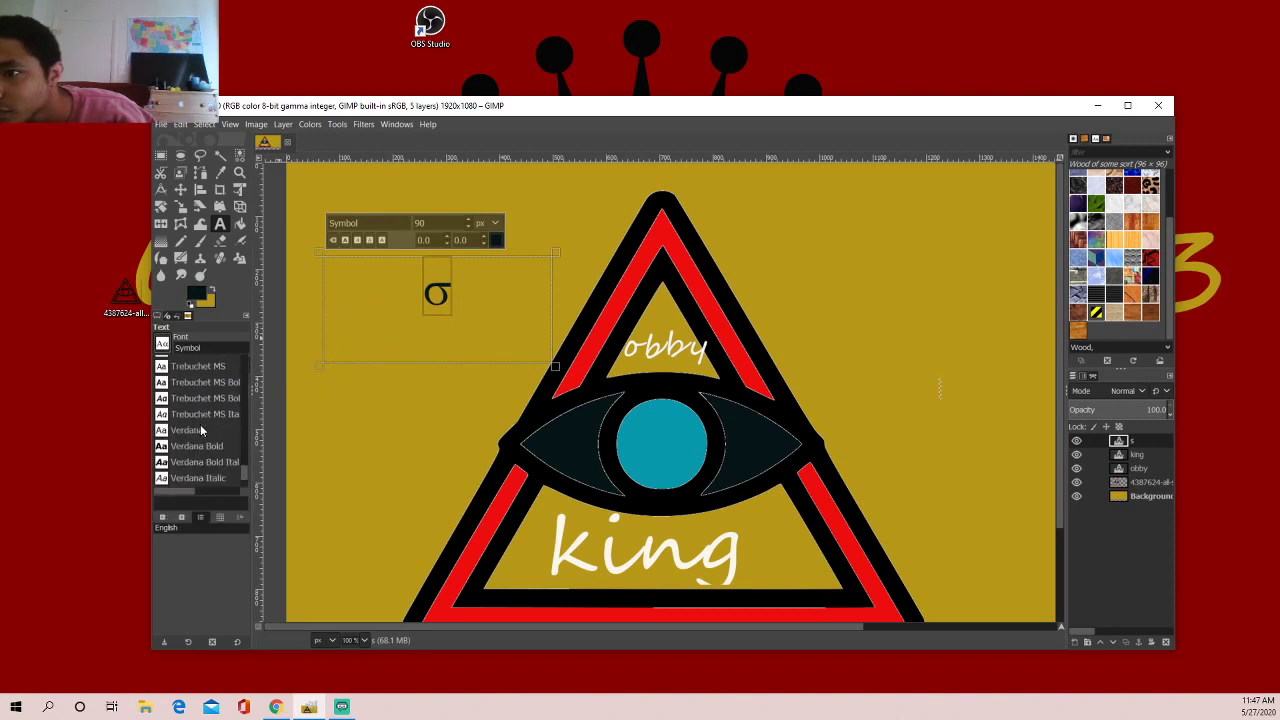
scroll(200, 426, "down", 2)
scroll(200, 426, "down", 2)
scroll(201, 430, "up", 1)
scroll(210, 420, "up", 2)
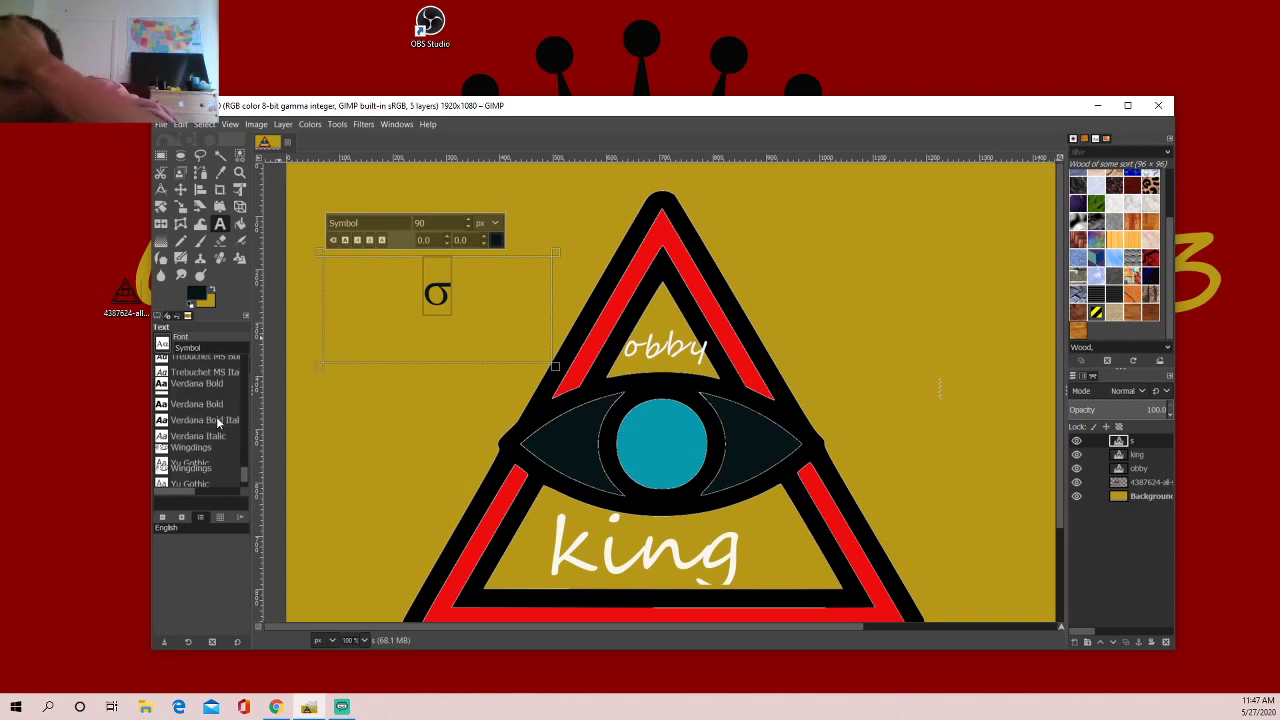
scroll(212, 414, "up", 1)
scroll(208, 412, "up", 2)
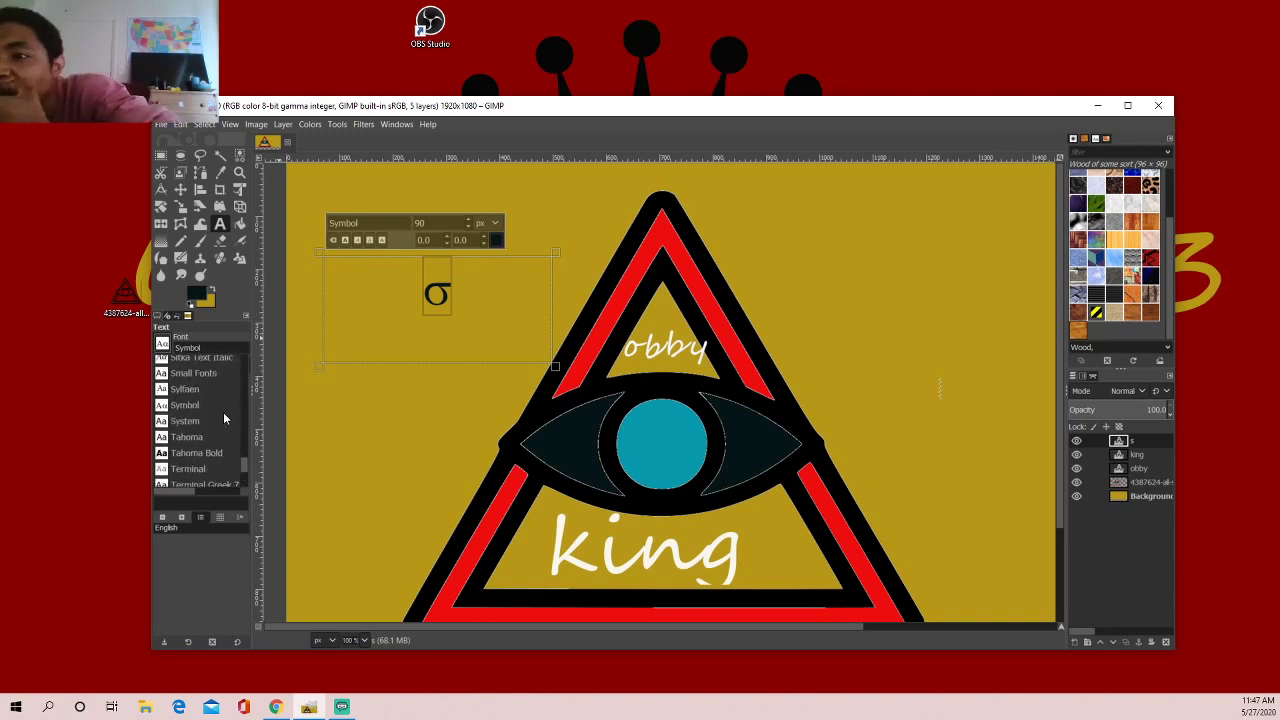
scroll(220, 413, "up", 1)
left_click(205, 422)
- Cancel the Text Color dialog and apply Segoe Script Bold to the letter s
left_click(215, 390)
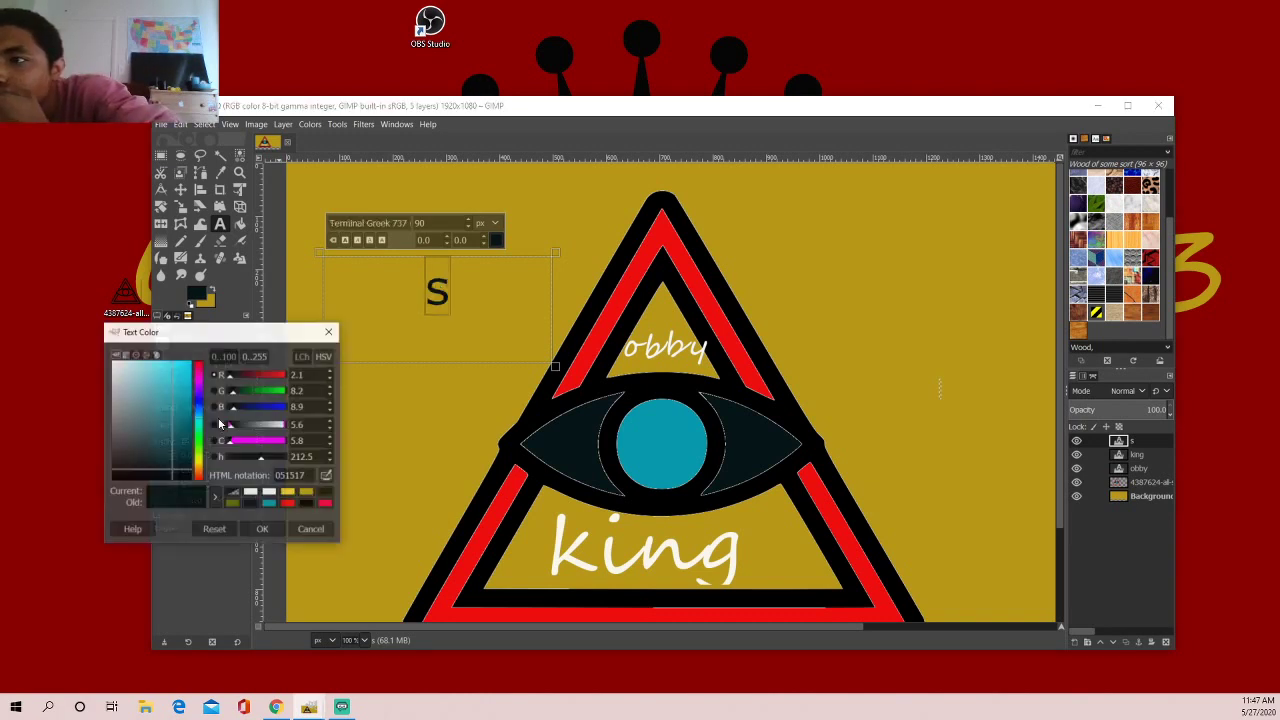
left_click(311, 529)
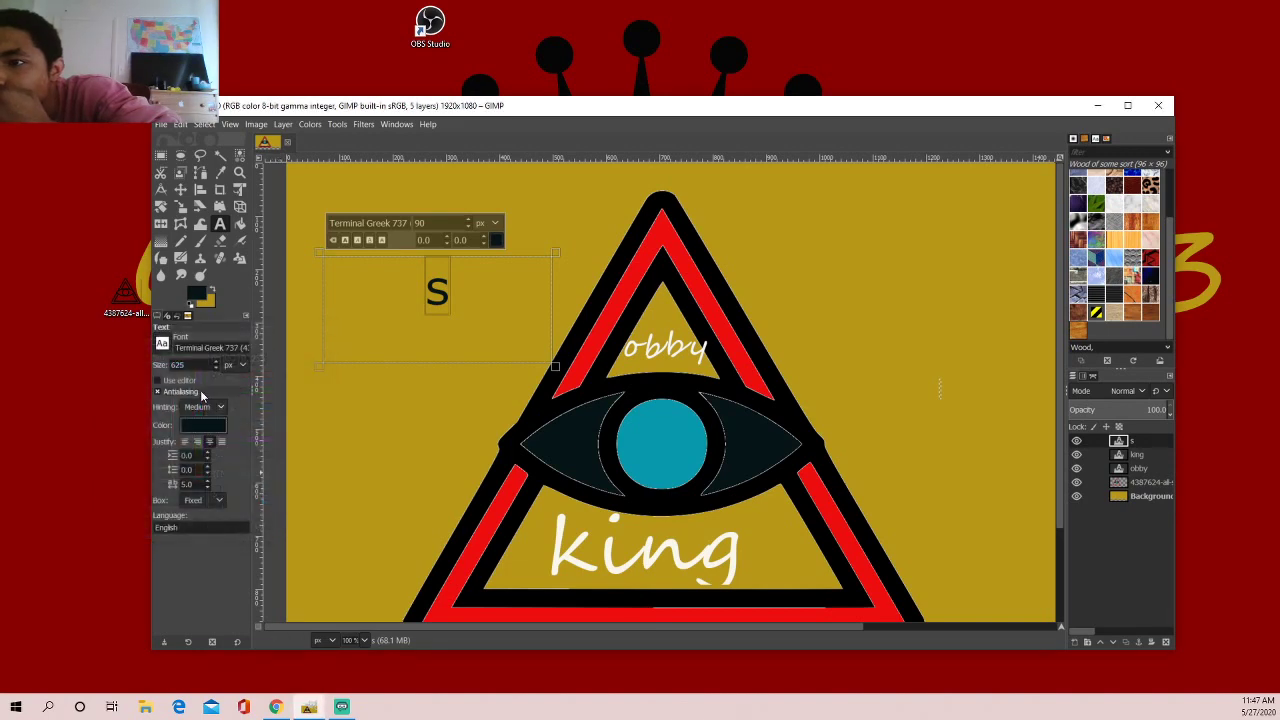
left_click(160, 345)
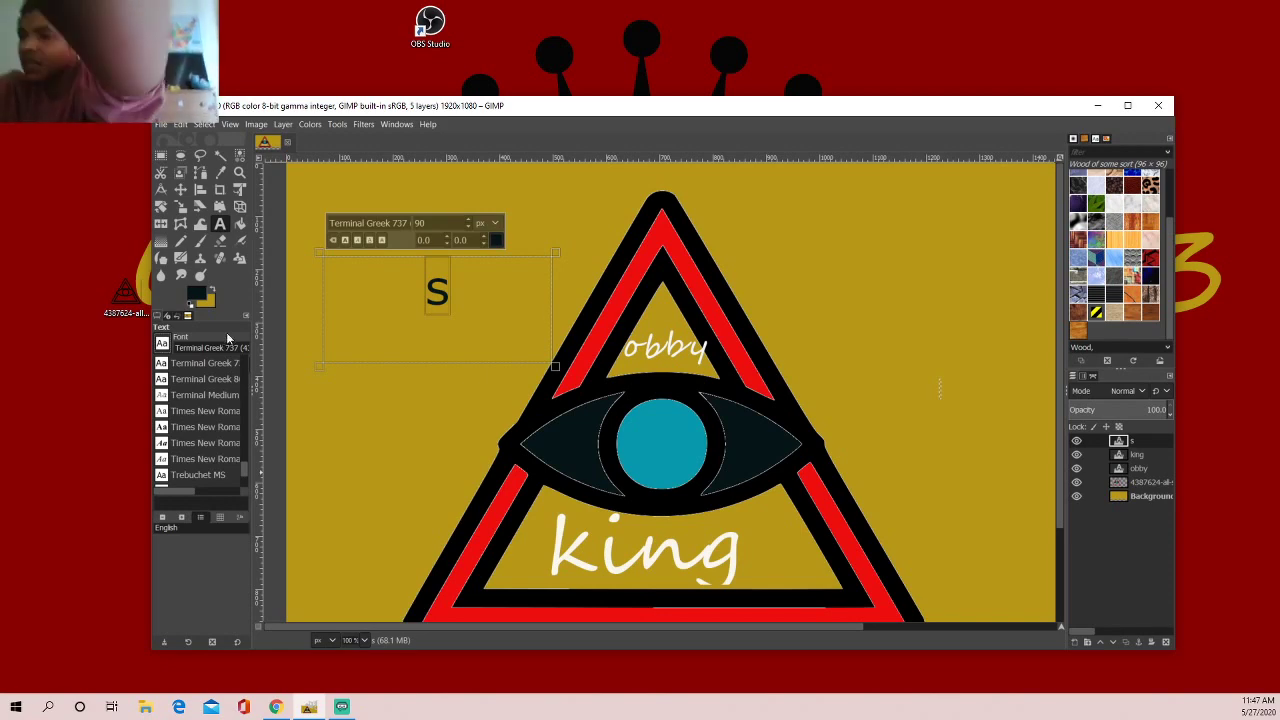
scroll(194, 414, "up", 1)
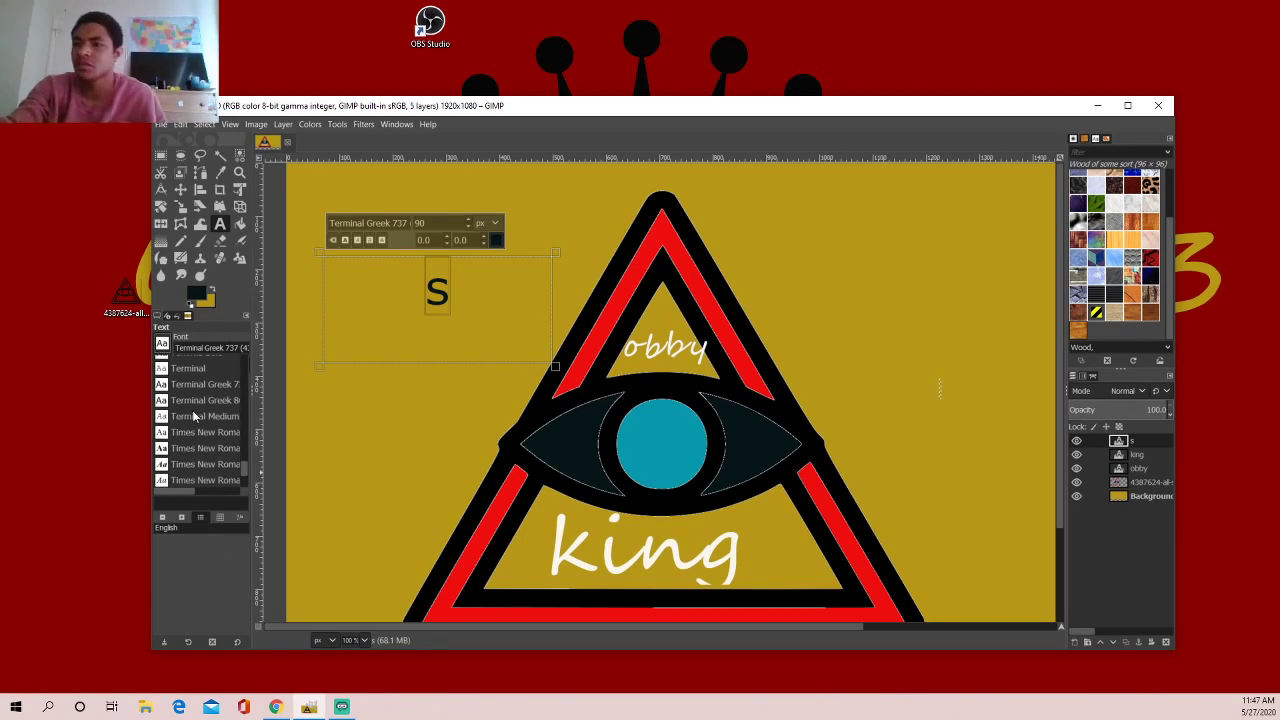
scroll(194, 413, "up", 1)
scroll(205, 422, "up", 4)
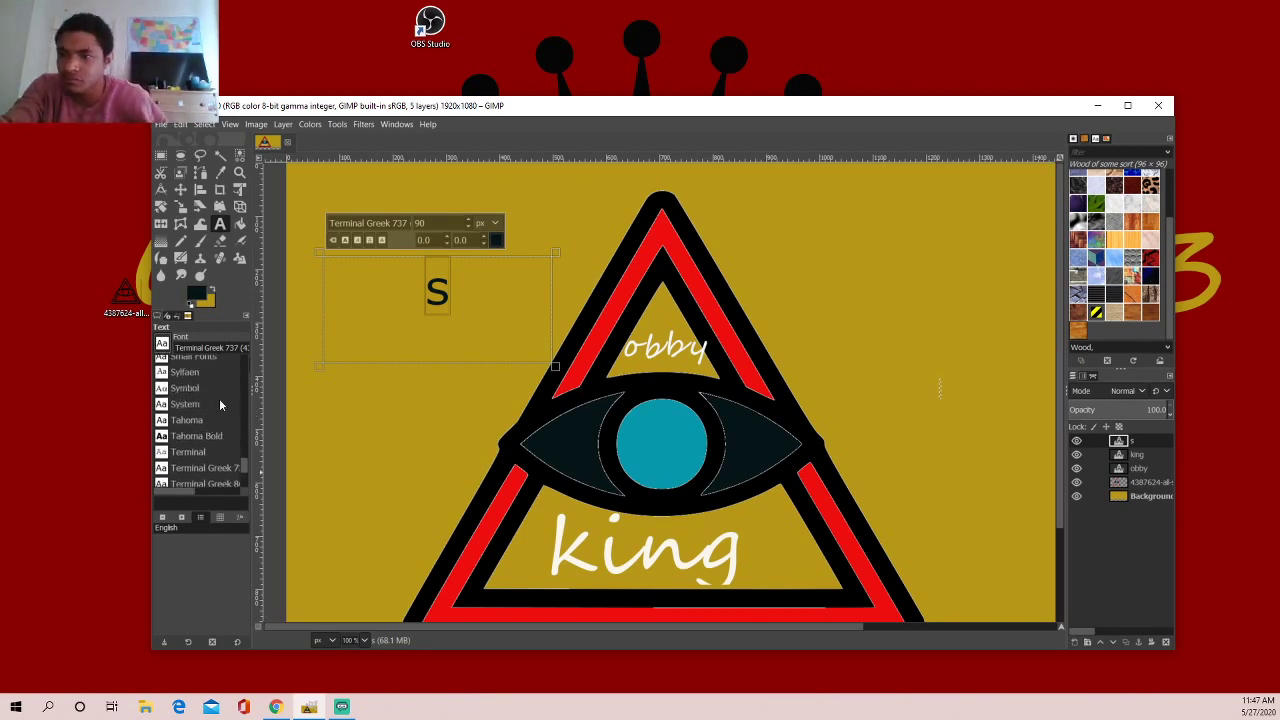
scroll(205, 398, "up", 2)
scroll(205, 398, "up", 1)
scroll(205, 398, "up", 1)
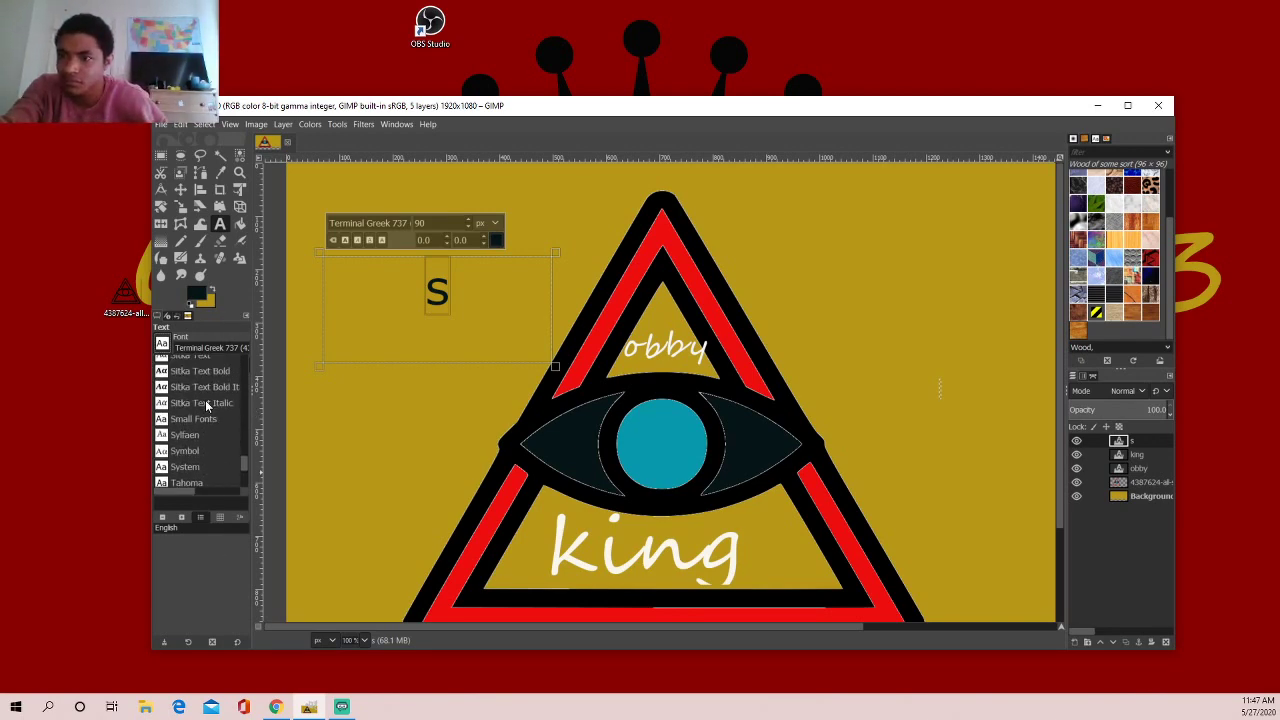
scroll(205, 398, "up", 3)
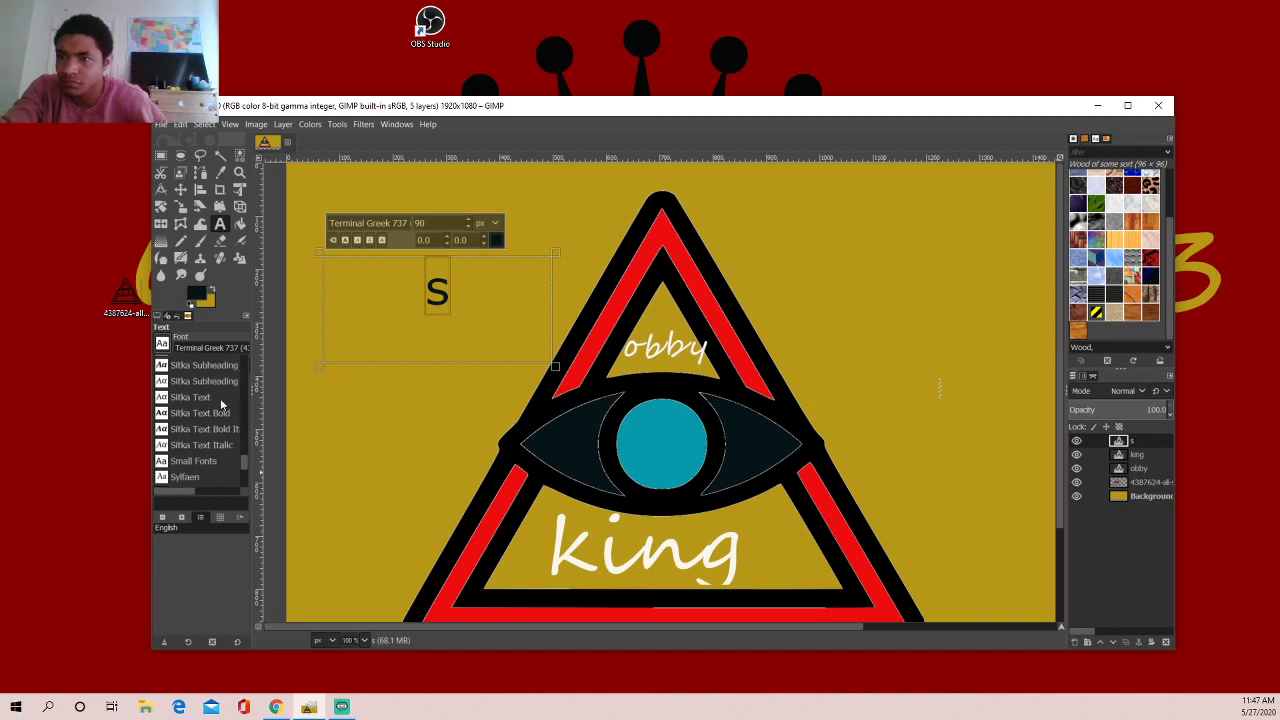
scroll(220, 398, "up", 3)
scroll(220, 398, "up", 2)
scroll(222, 404, "up", 2)
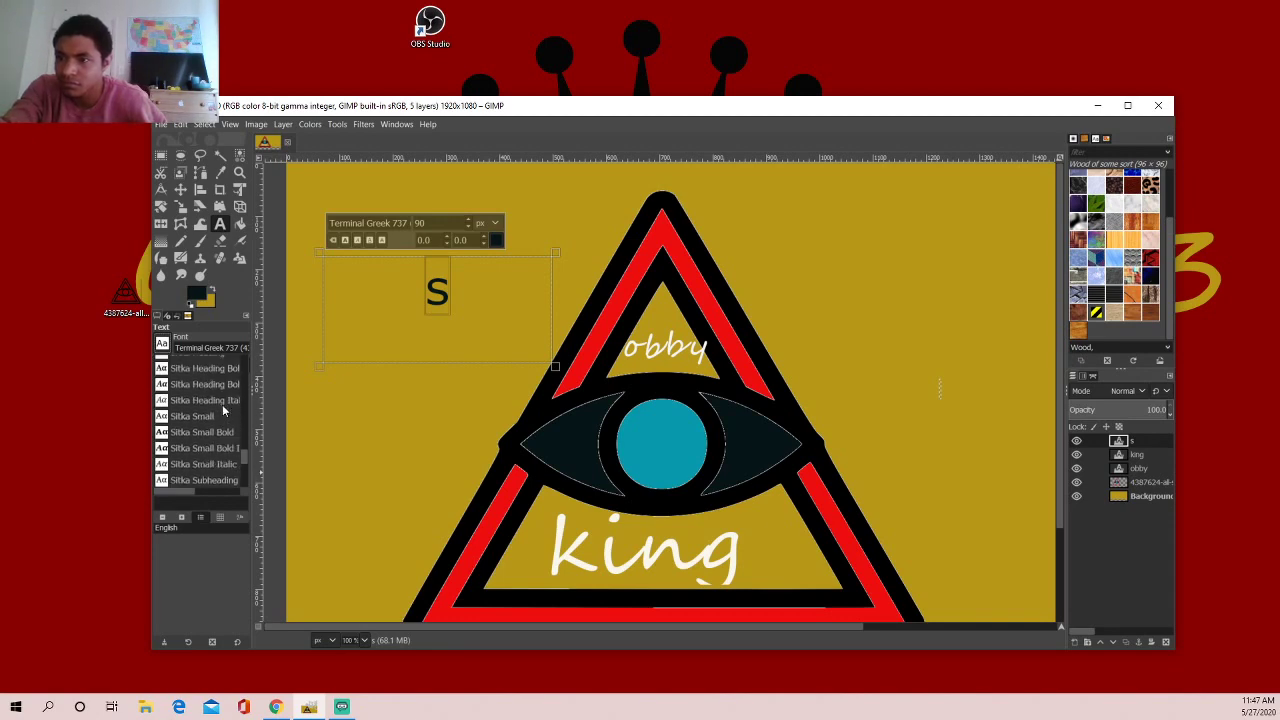
scroll(222, 404, "up", 4)
scroll(222, 404, "up", 4)
scroll(220, 410, "up", 5)
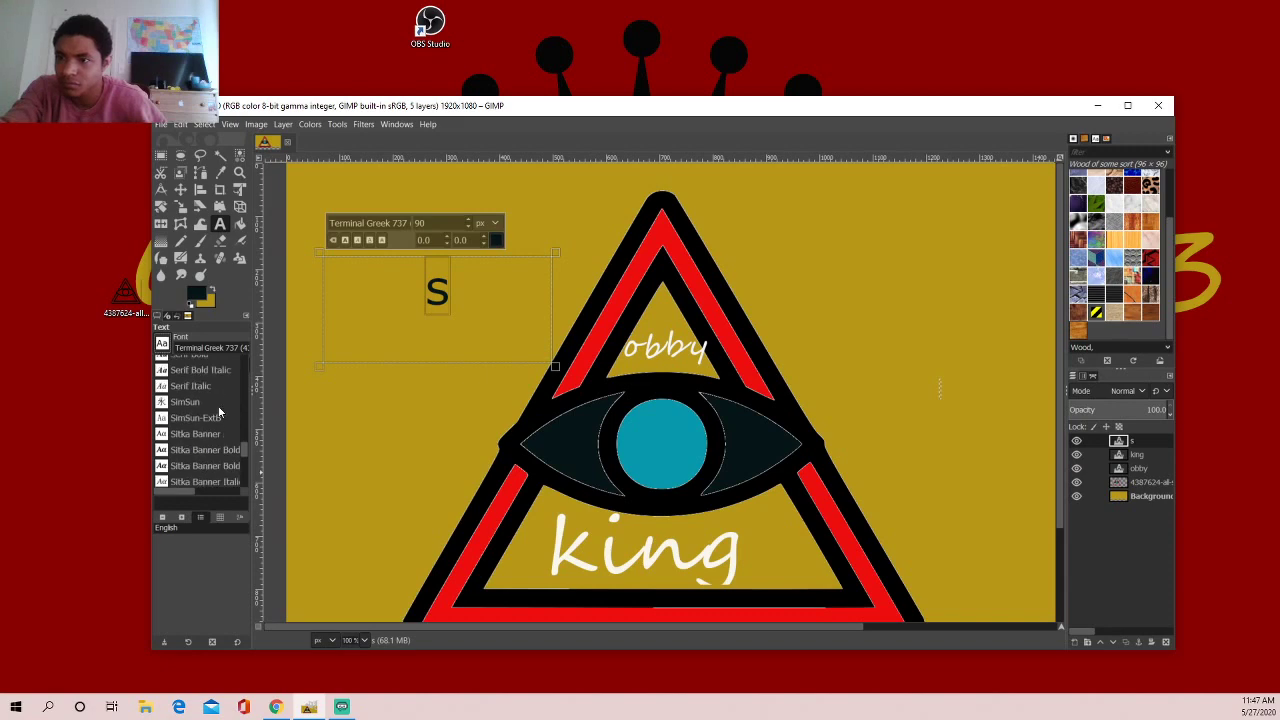
scroll(220, 411, "up", 3)
scroll(221, 408, "up", 3)
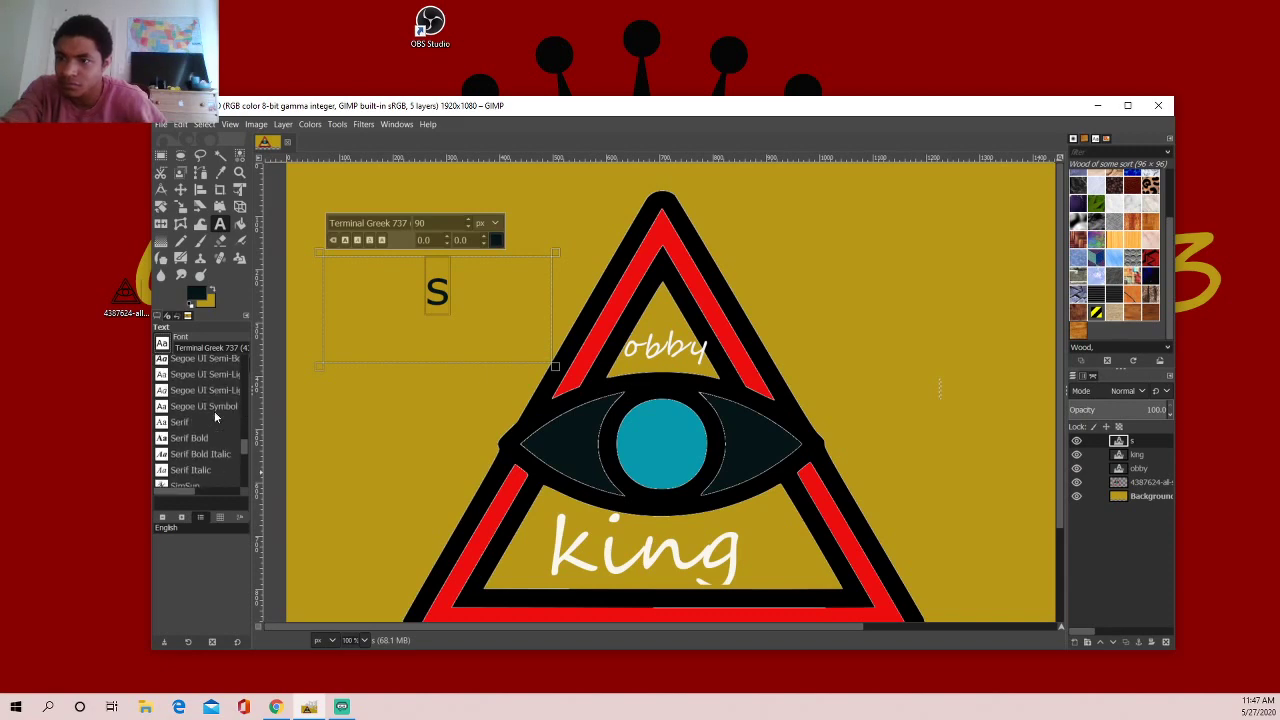
scroll(214, 411, "up", 2)
scroll(214, 411, "up", 2)
scroll(214, 411, "up", 2)
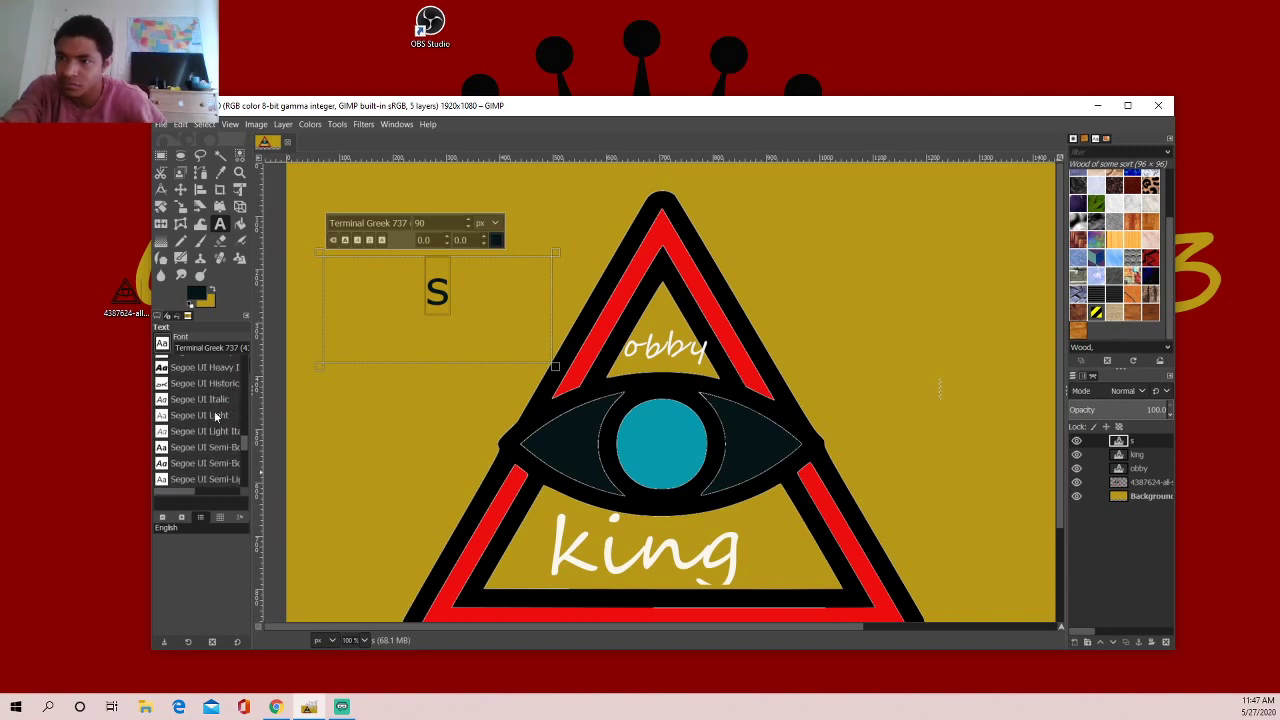
scroll(214, 416, "up", 3)
scroll(214, 416, "up", 2)
scroll(214, 416, "up", 2)
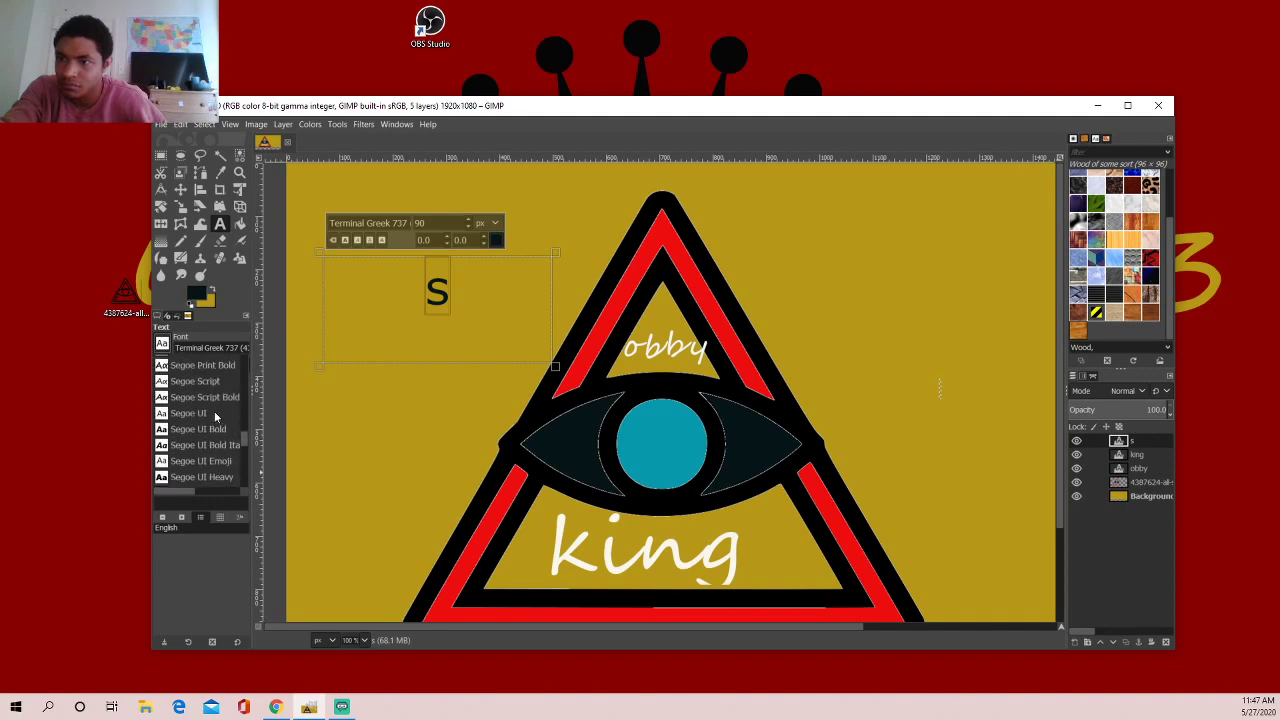
scroll(214, 413, "up", 1)
double_click(215, 416)
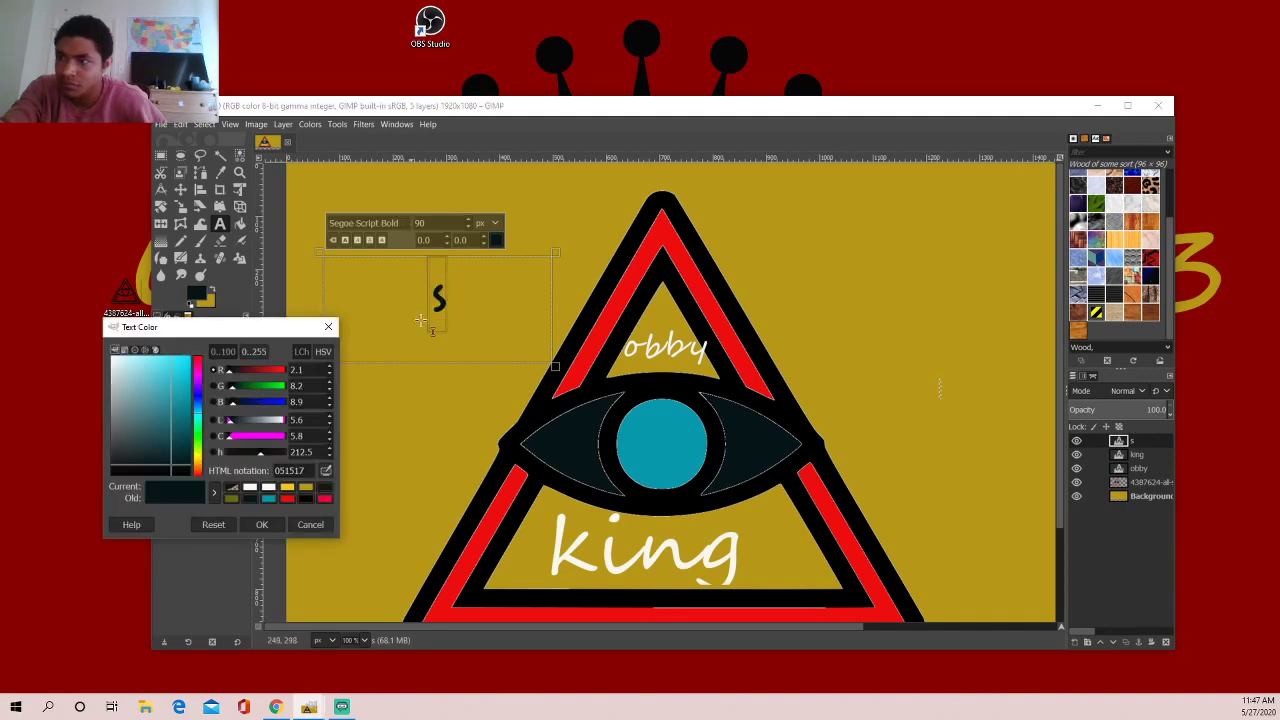
- Try trial Segoe Script Bold lettering at 150 px, then select all of it and delete it
left_click(329, 328)
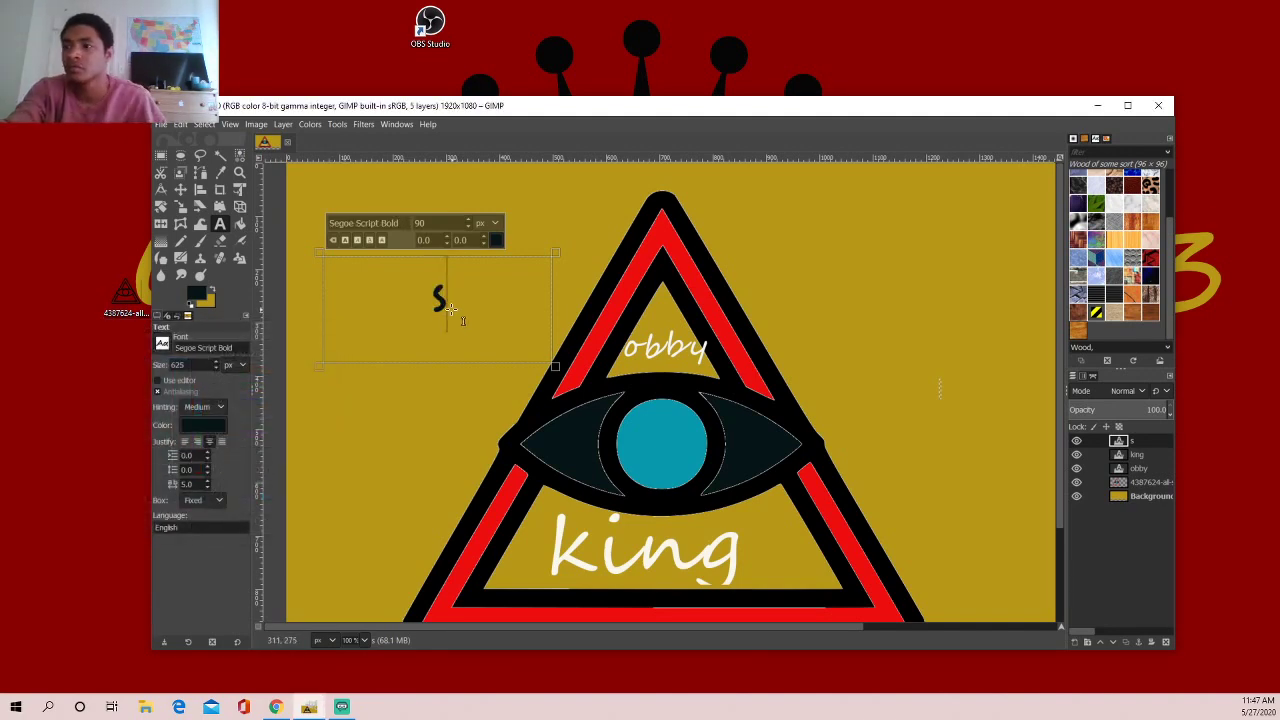
type("t")
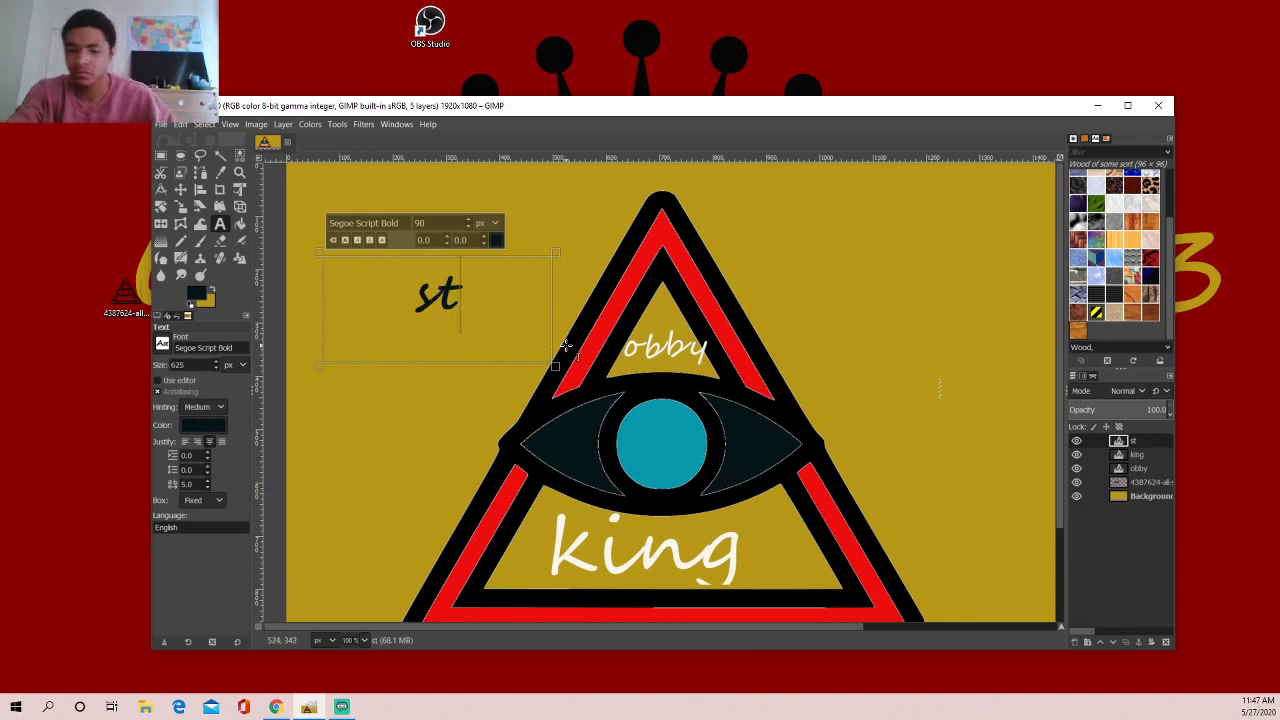
key("BackSpace")
key("BackSpace")
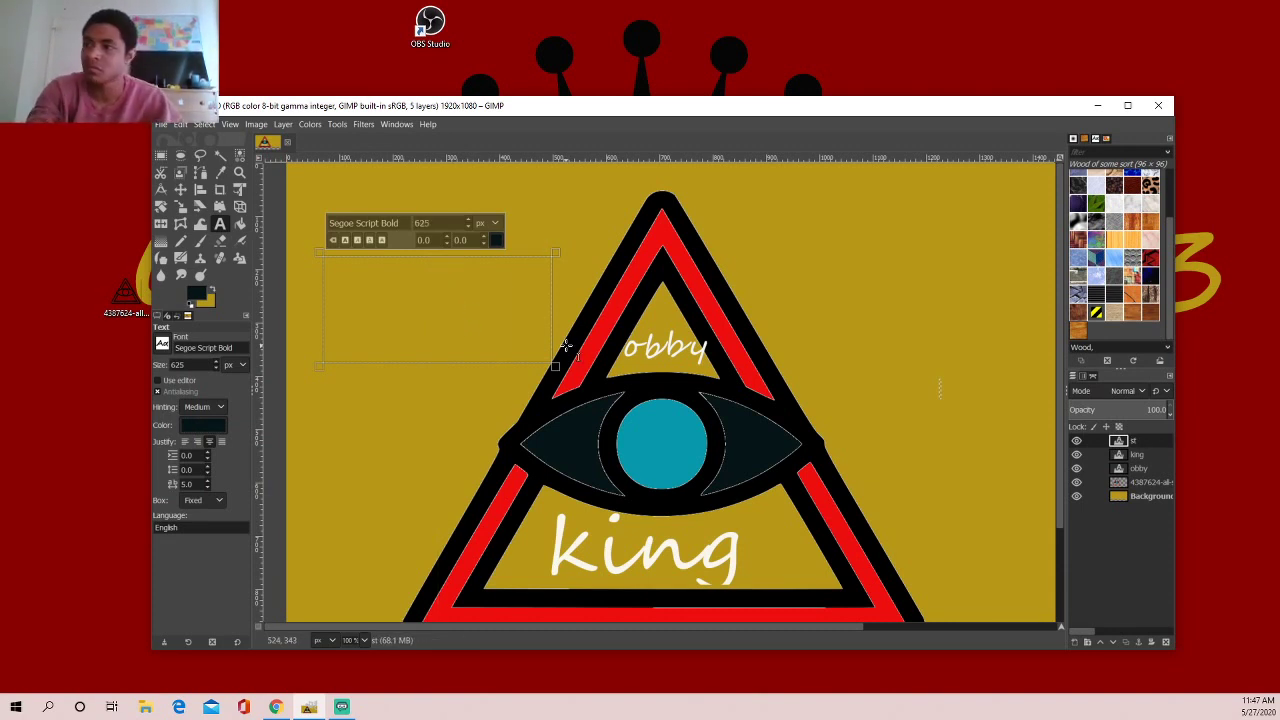
key("ctrl+z")
left_click(557, 343)
type("150")
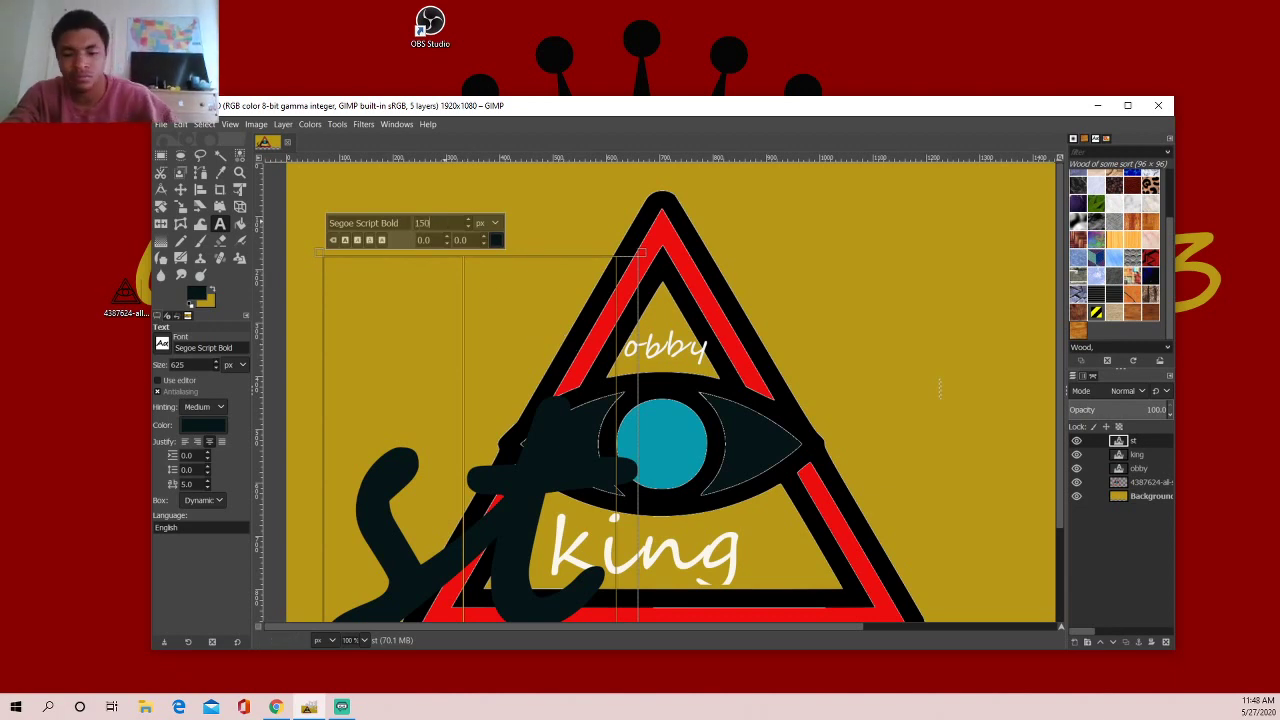
key("Return")
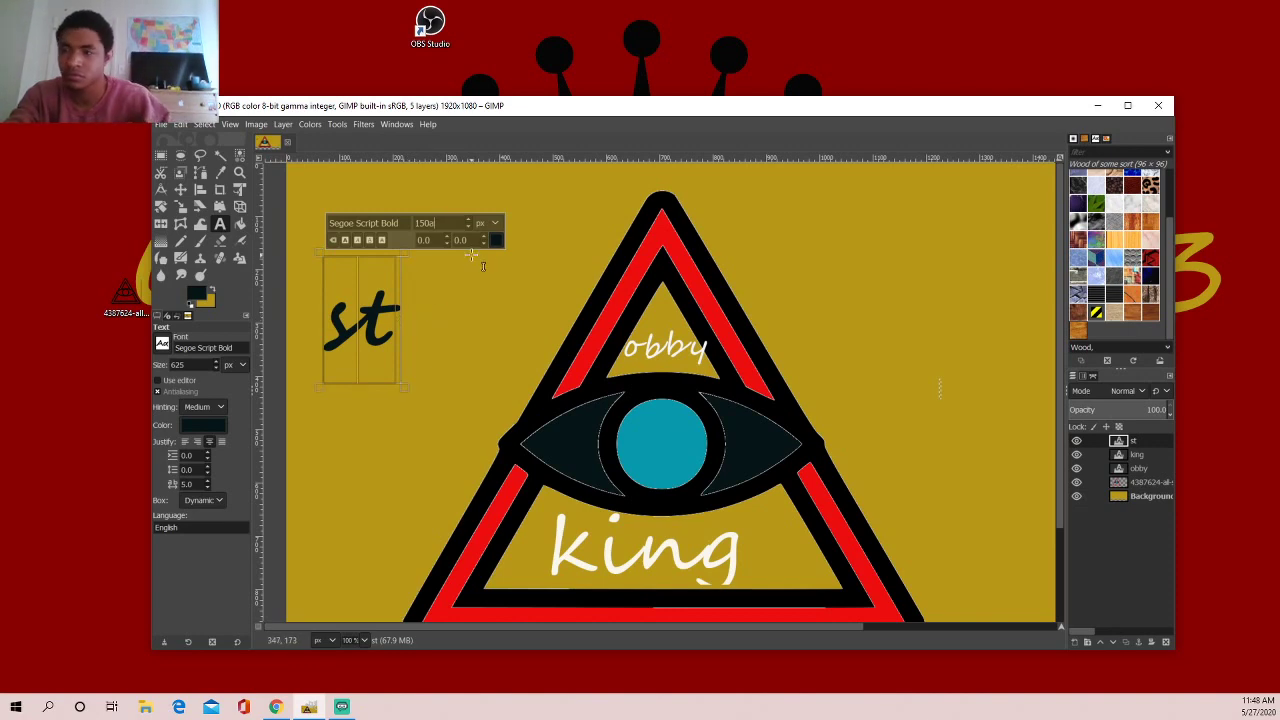
type("a")
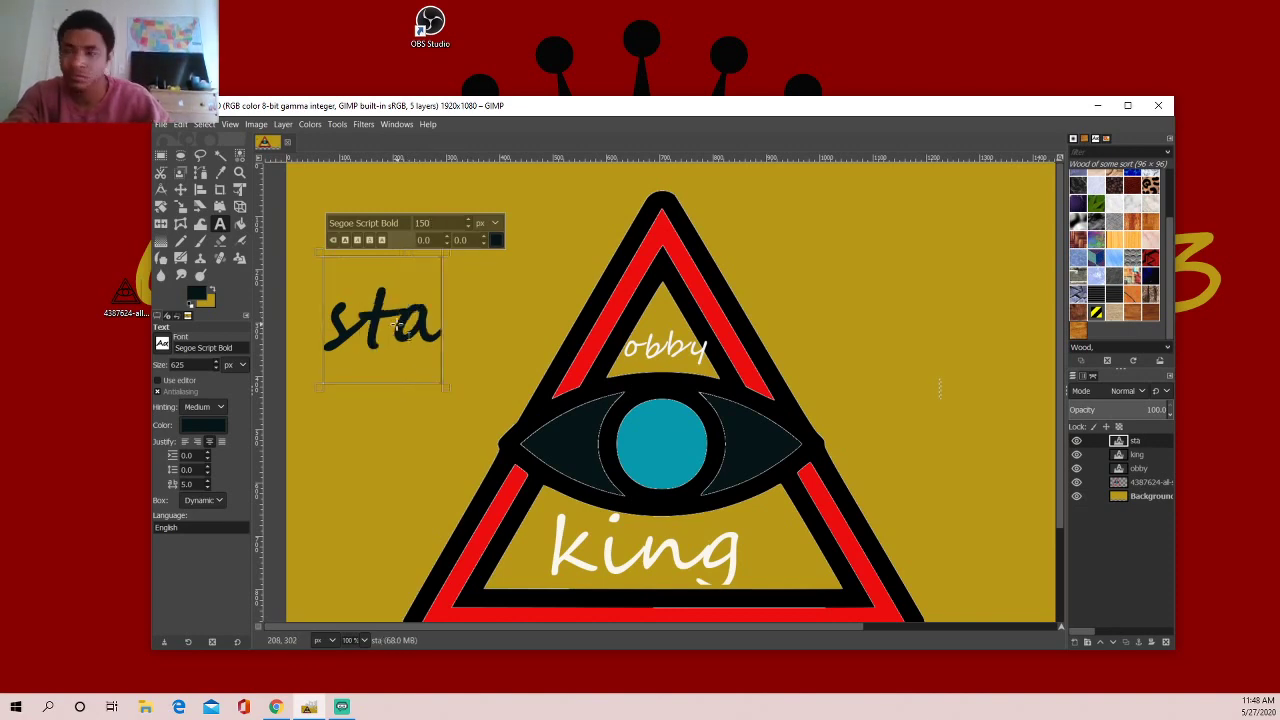
type("aaaa")
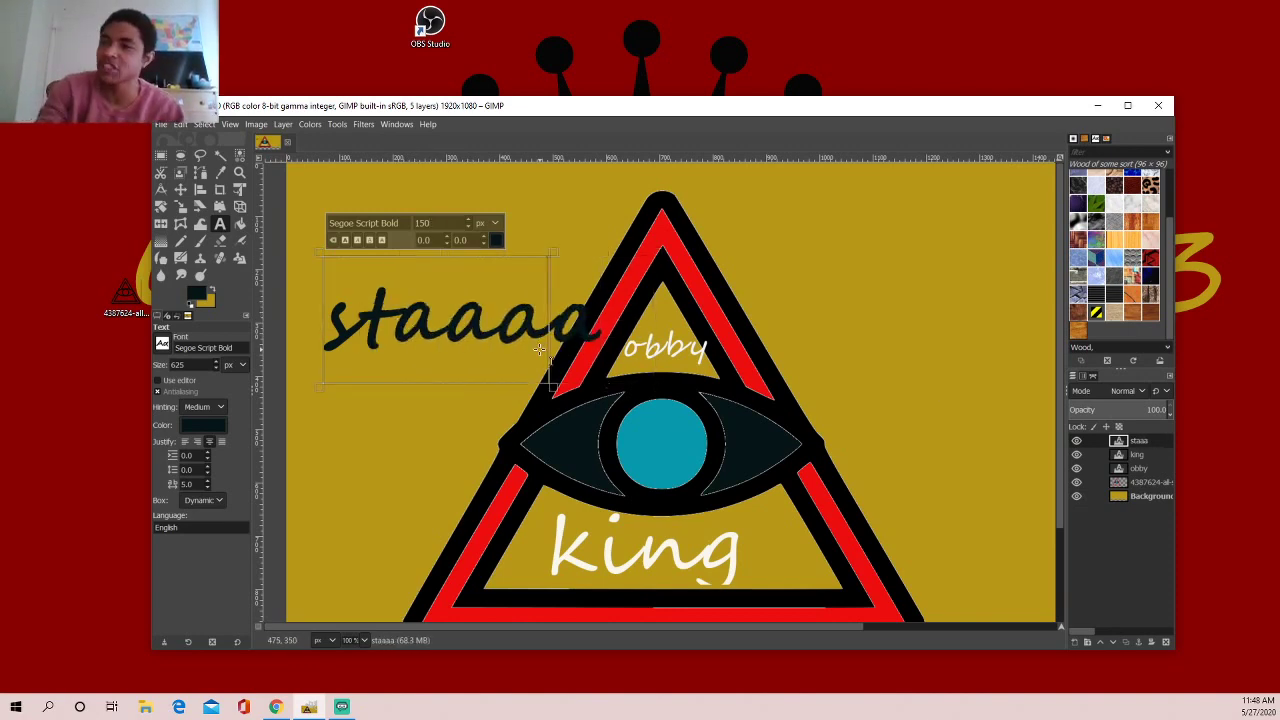
key("ctrl+a")
key("BackSpace")
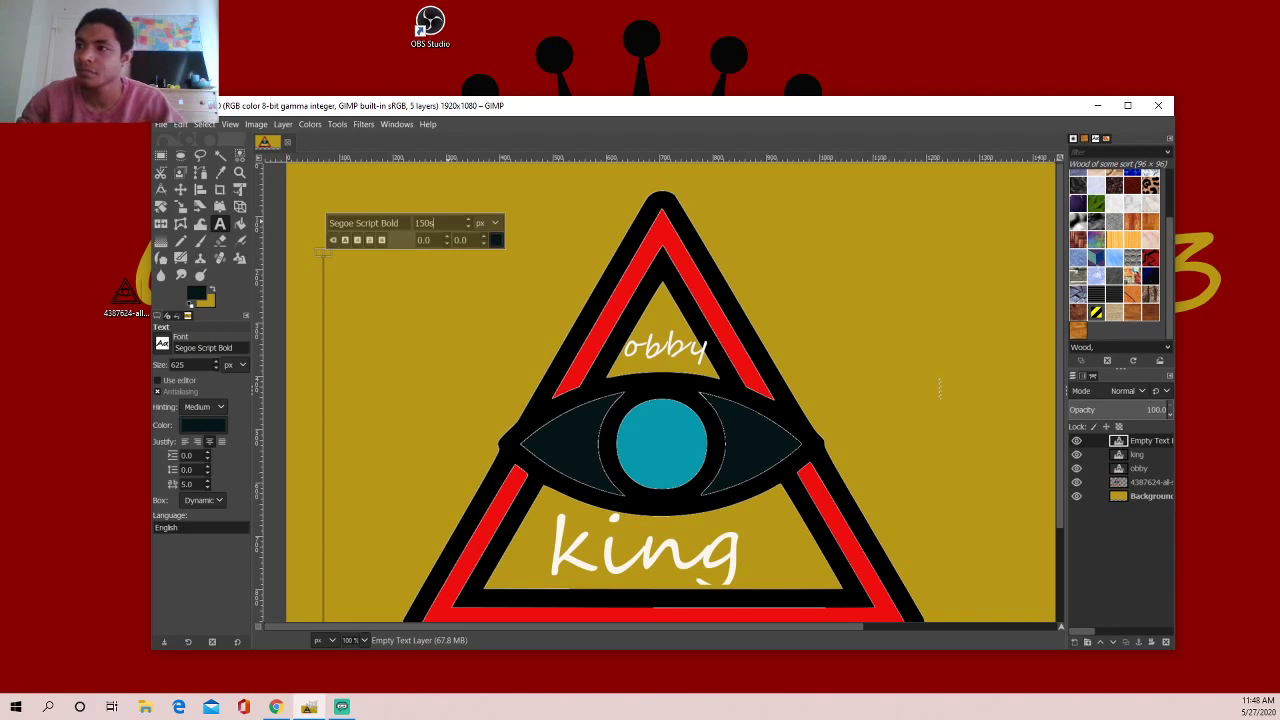
- Try a trial text box at 140 px, then discard it and clear the font name field
left_click(367, 295)
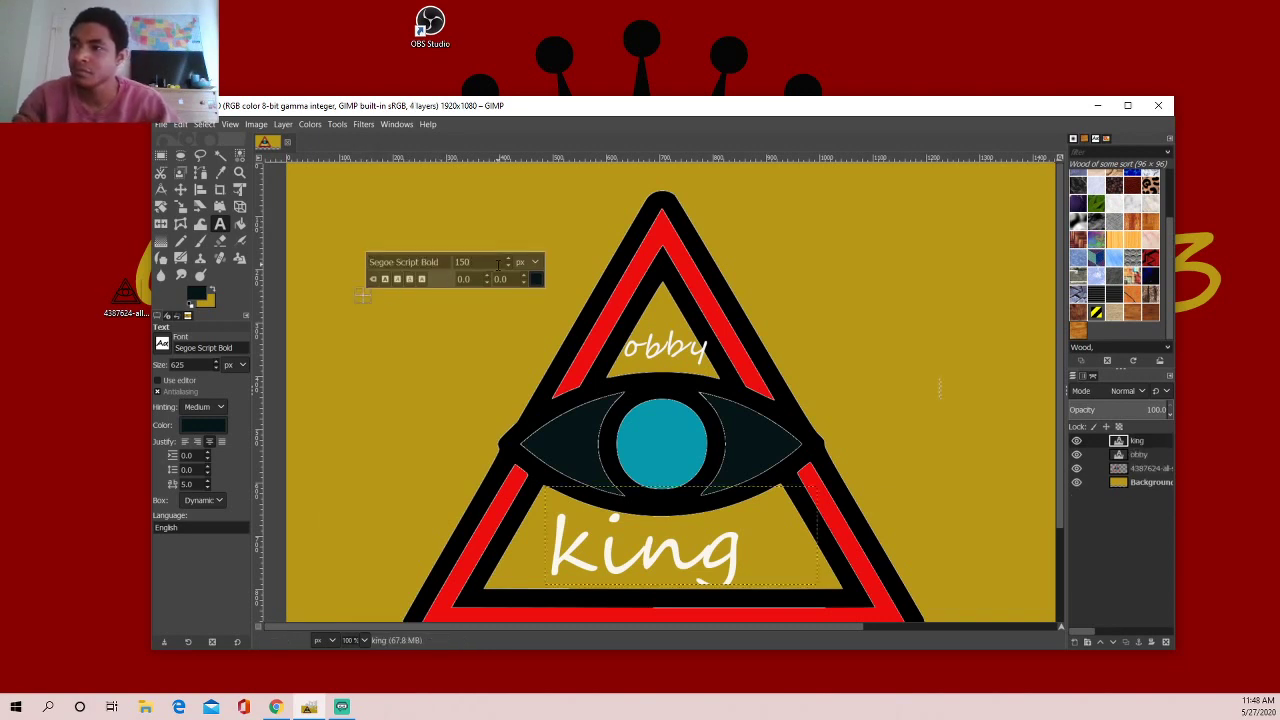
type("s")
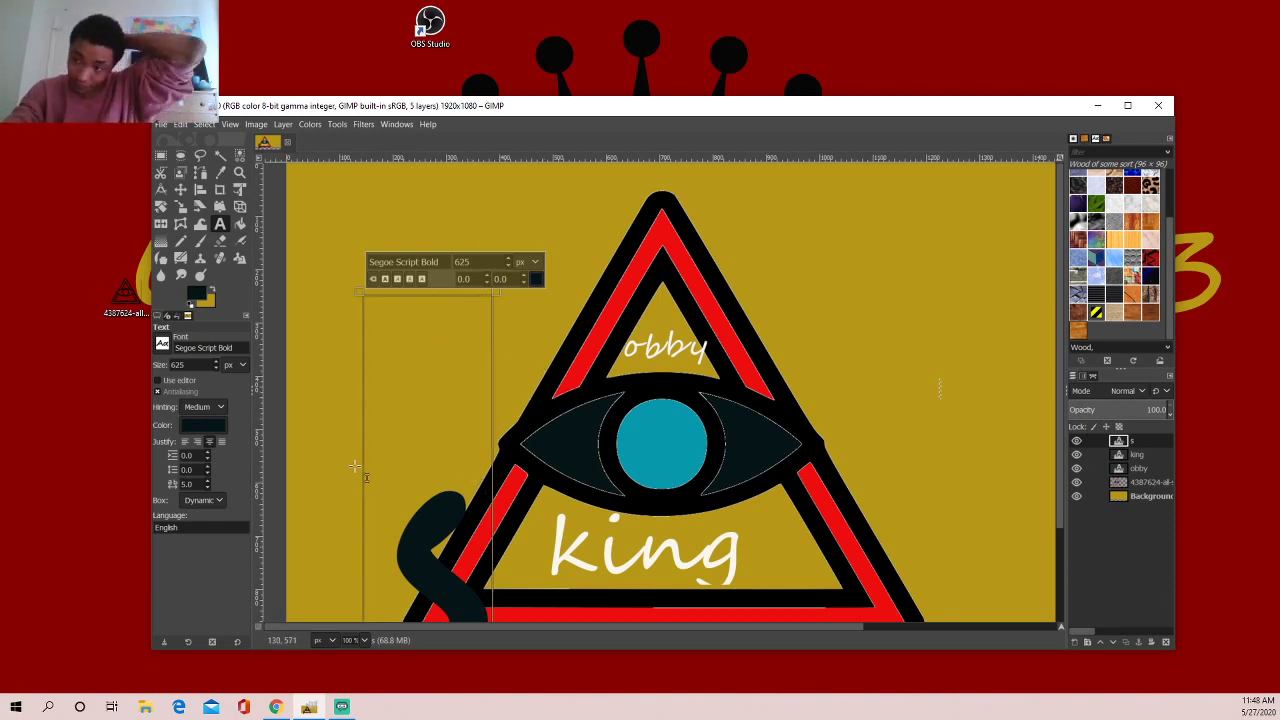
type("140")
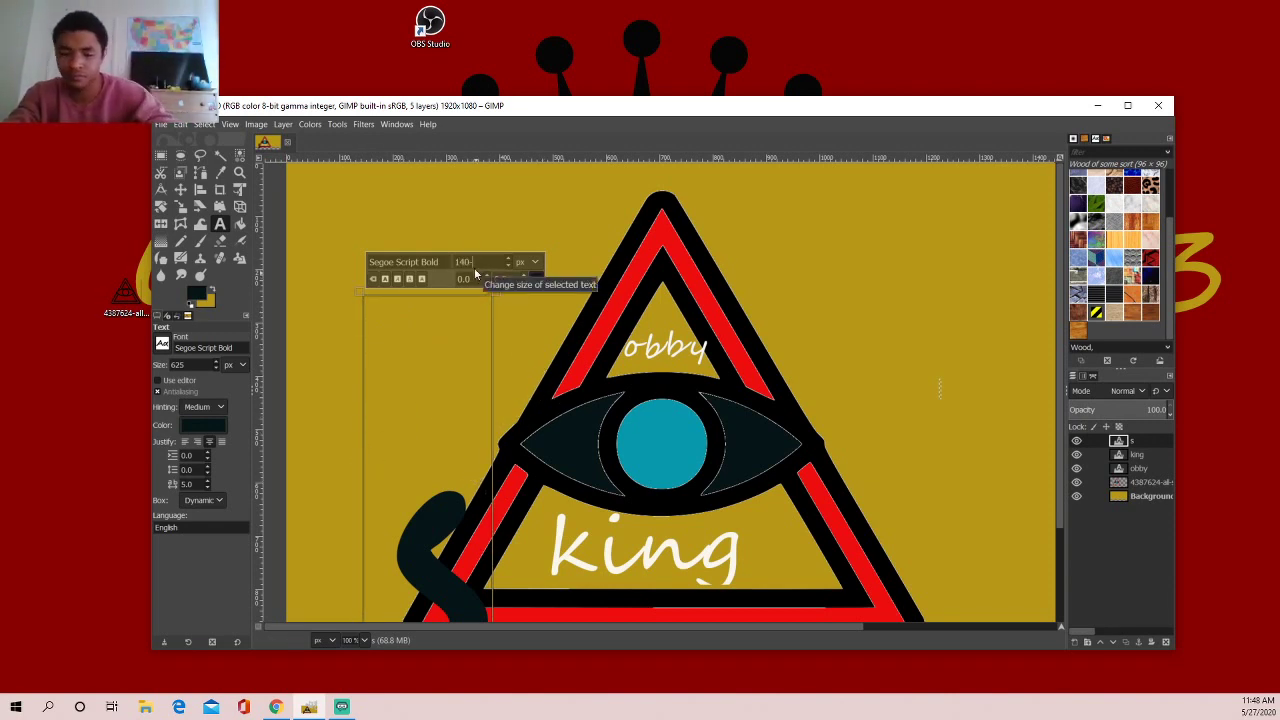
key("Return")
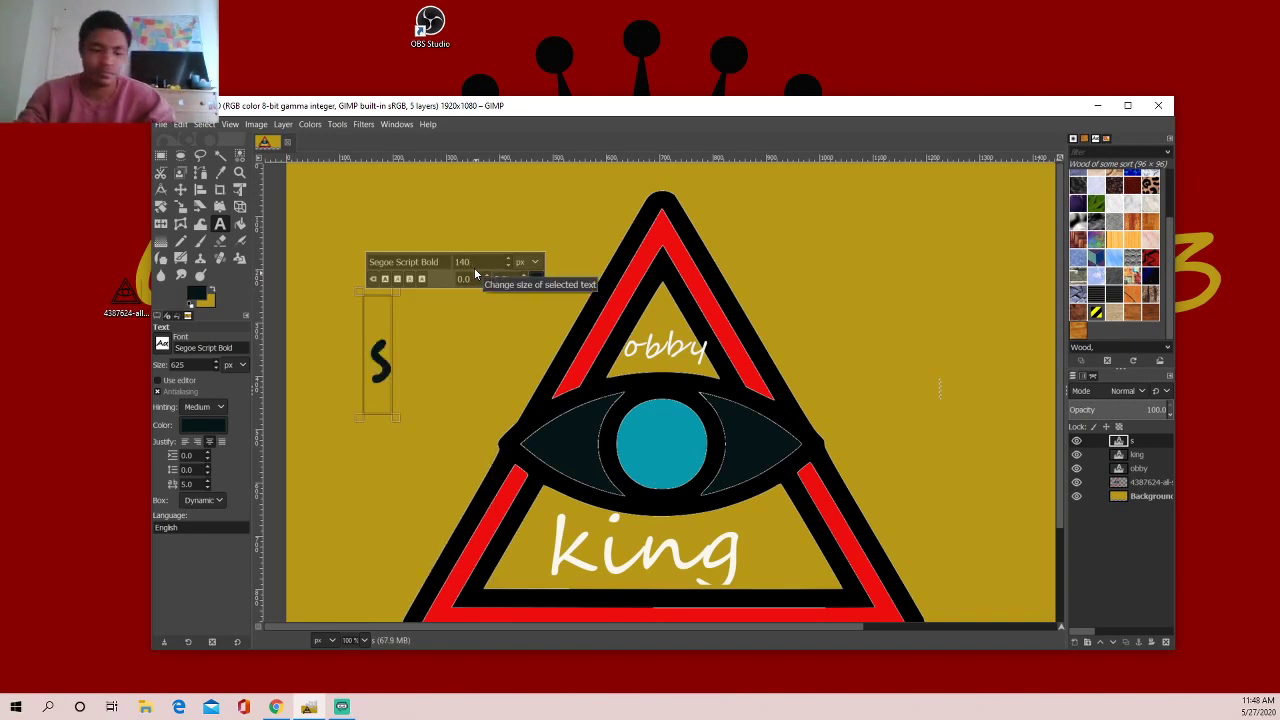
key("BackSpace")
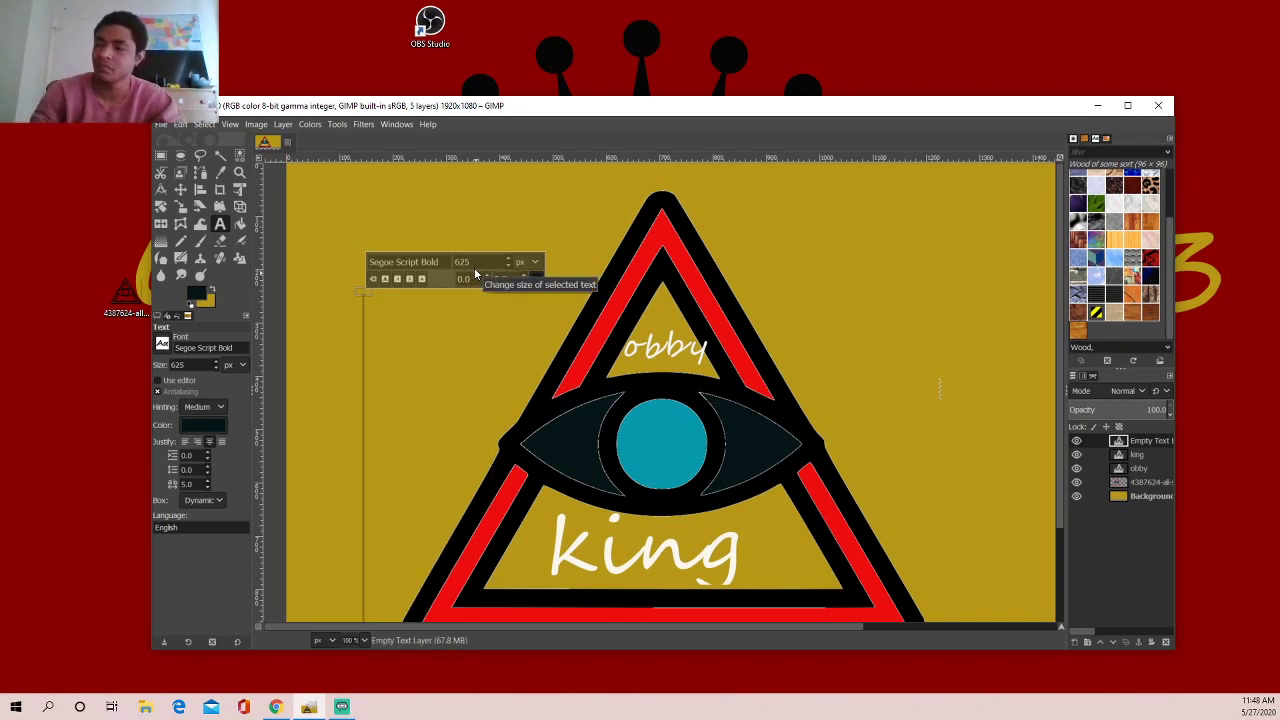
double_click(474, 263)
type("150")
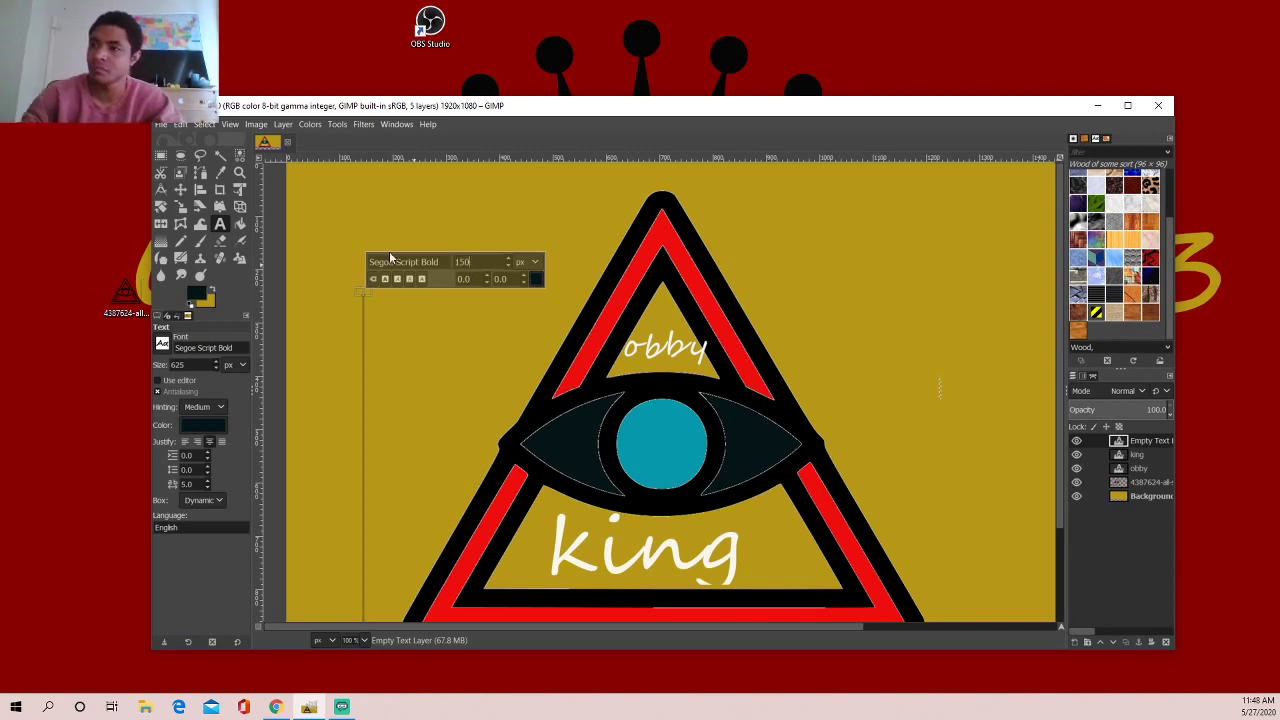
left_click(372, 332)
triple_click(446, 296)
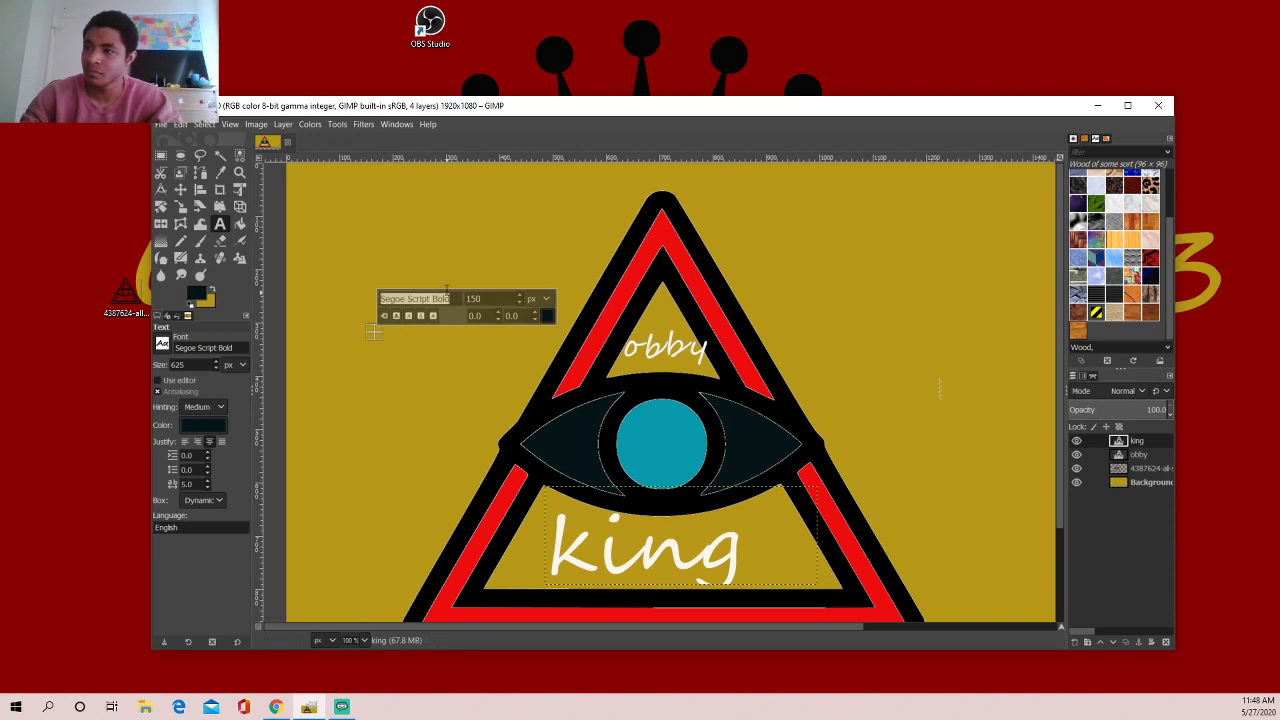
key("BackSpace")
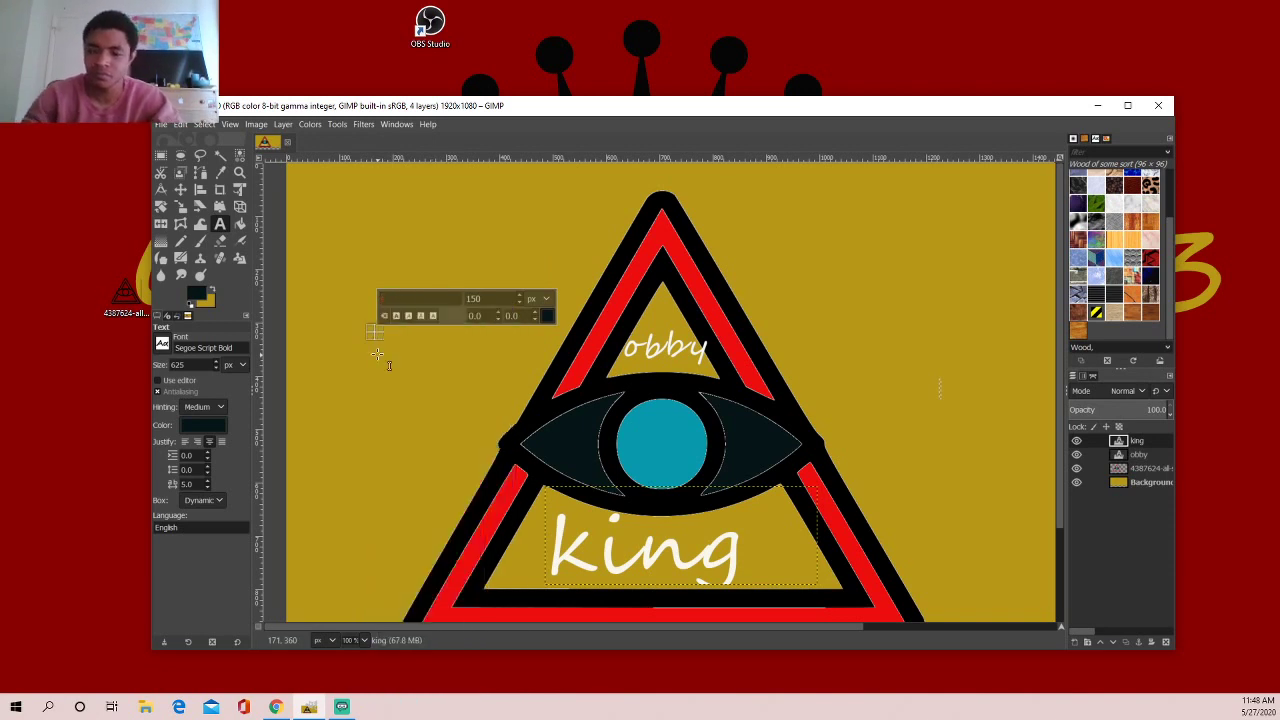
- Start a script text layer on the left of the canvas and type 'starting'
left_click(377, 354)
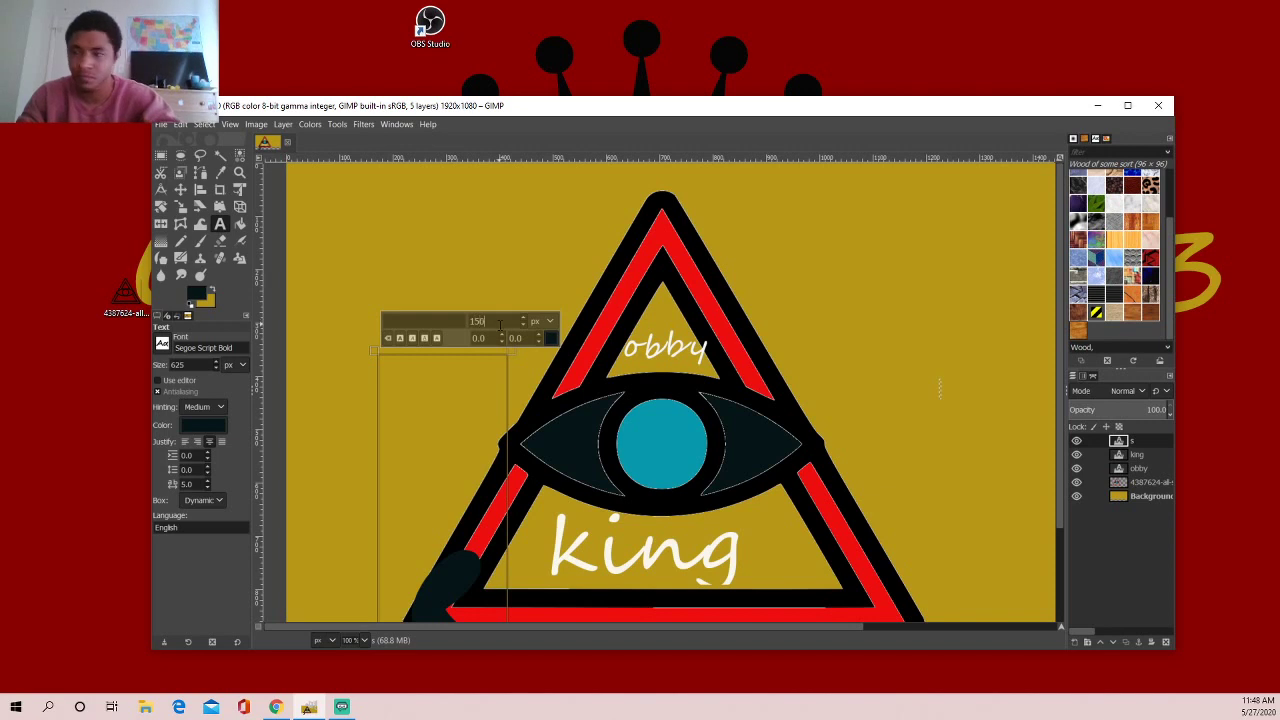
key("Return")
left_click(399, 437)
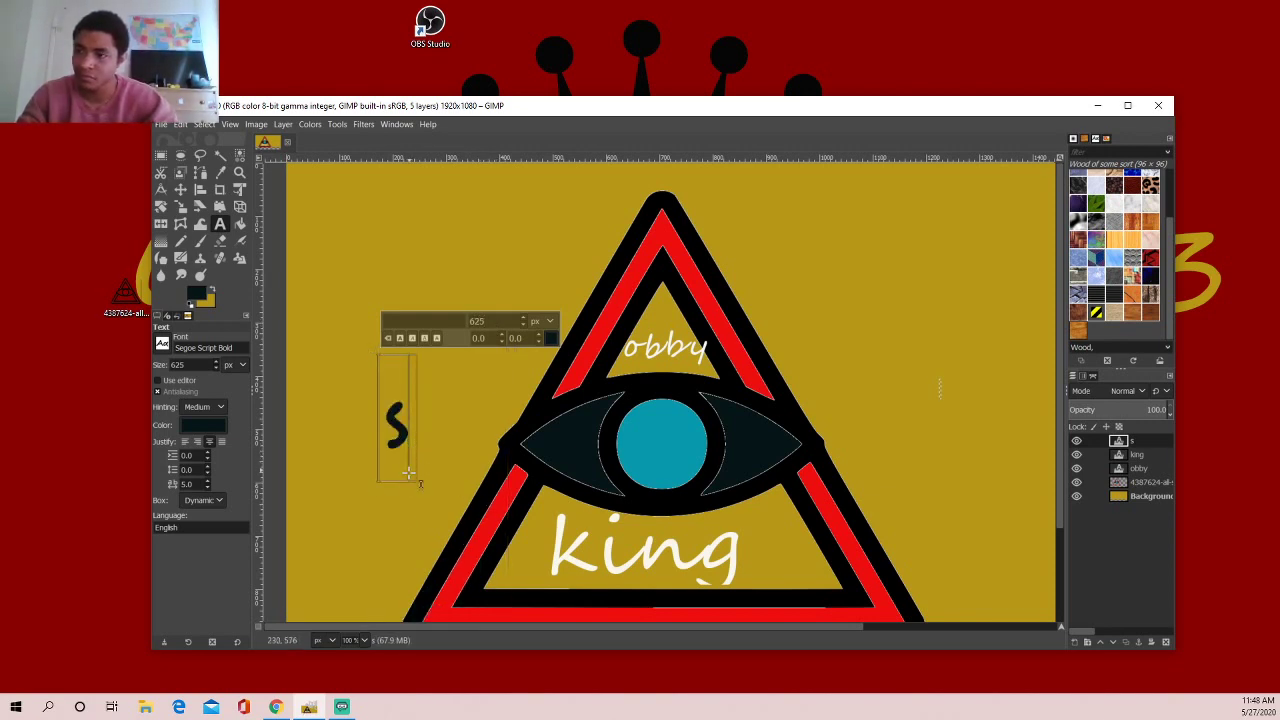
left_click(404, 466)
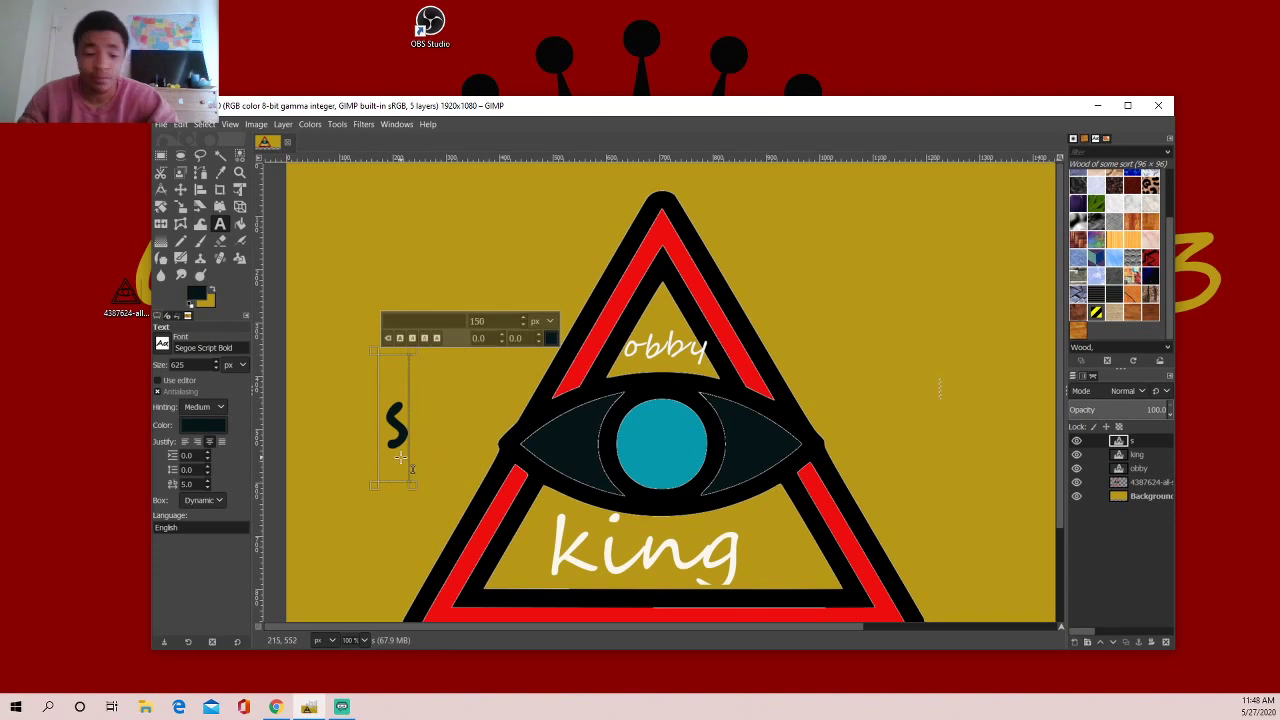
type("a")
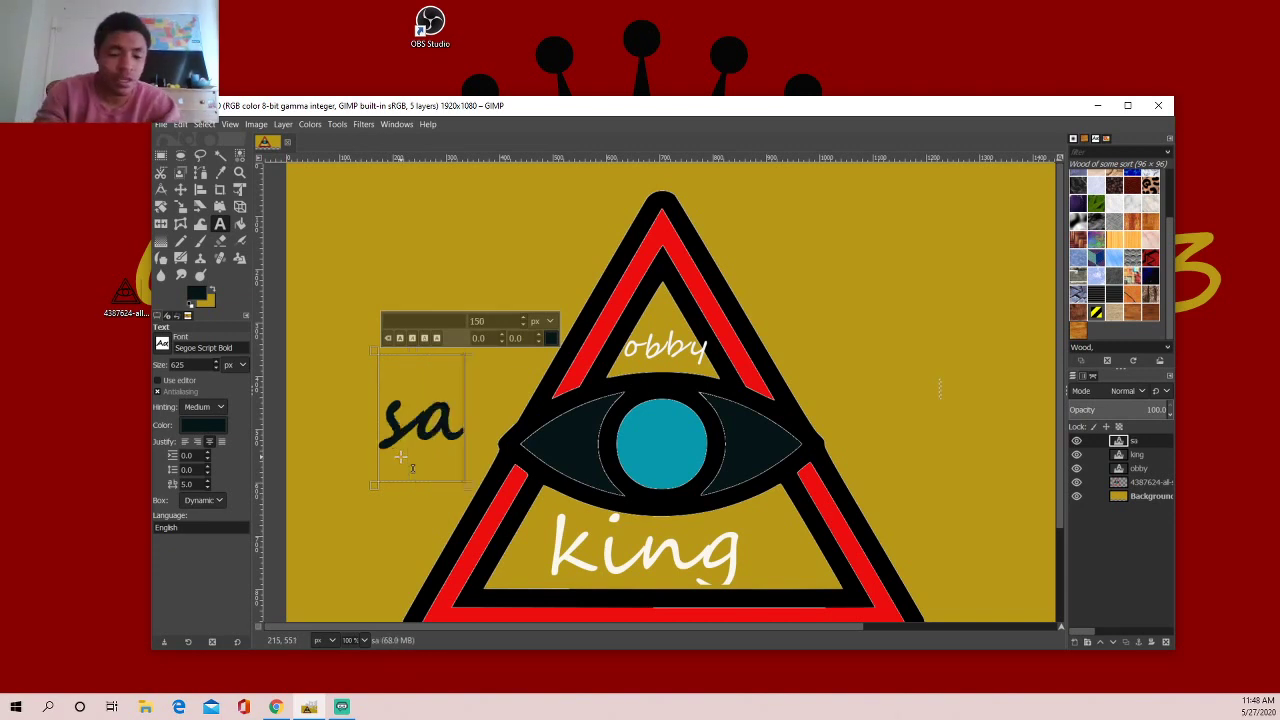
type("r")
key("BackSpace")
key("BackSpace")
key("BackSpace")
type("st")
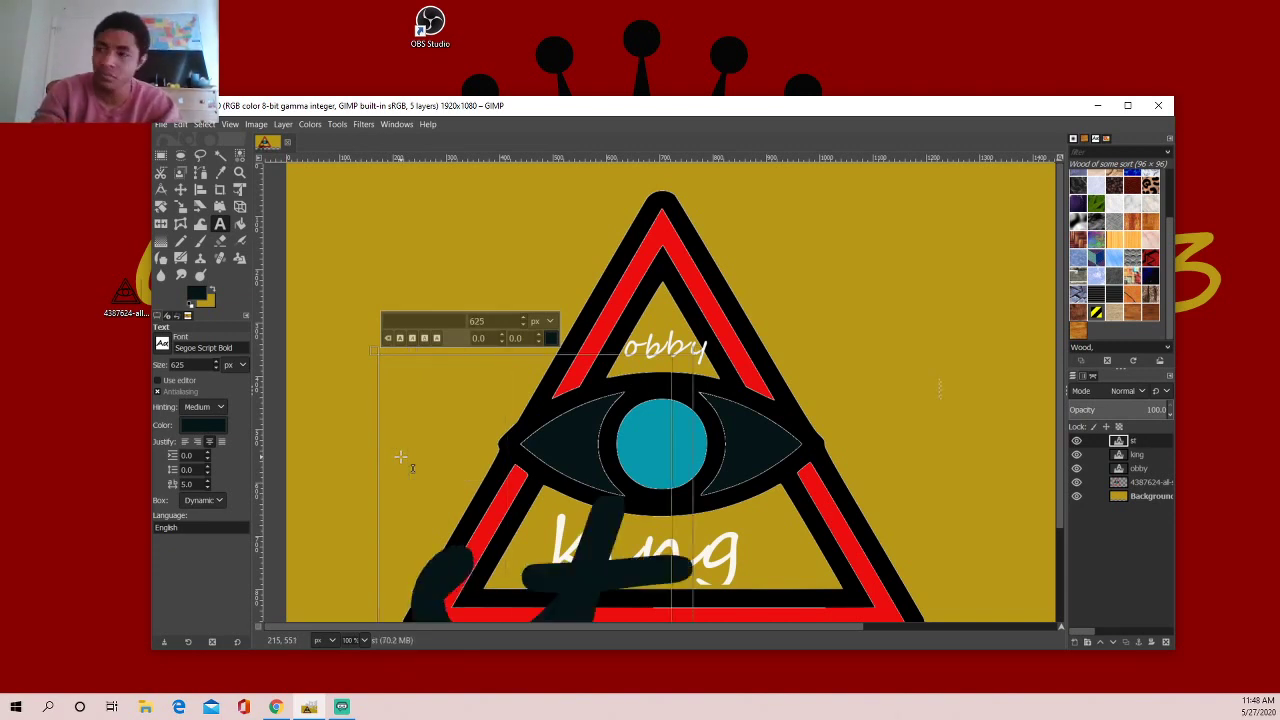
type("ar")
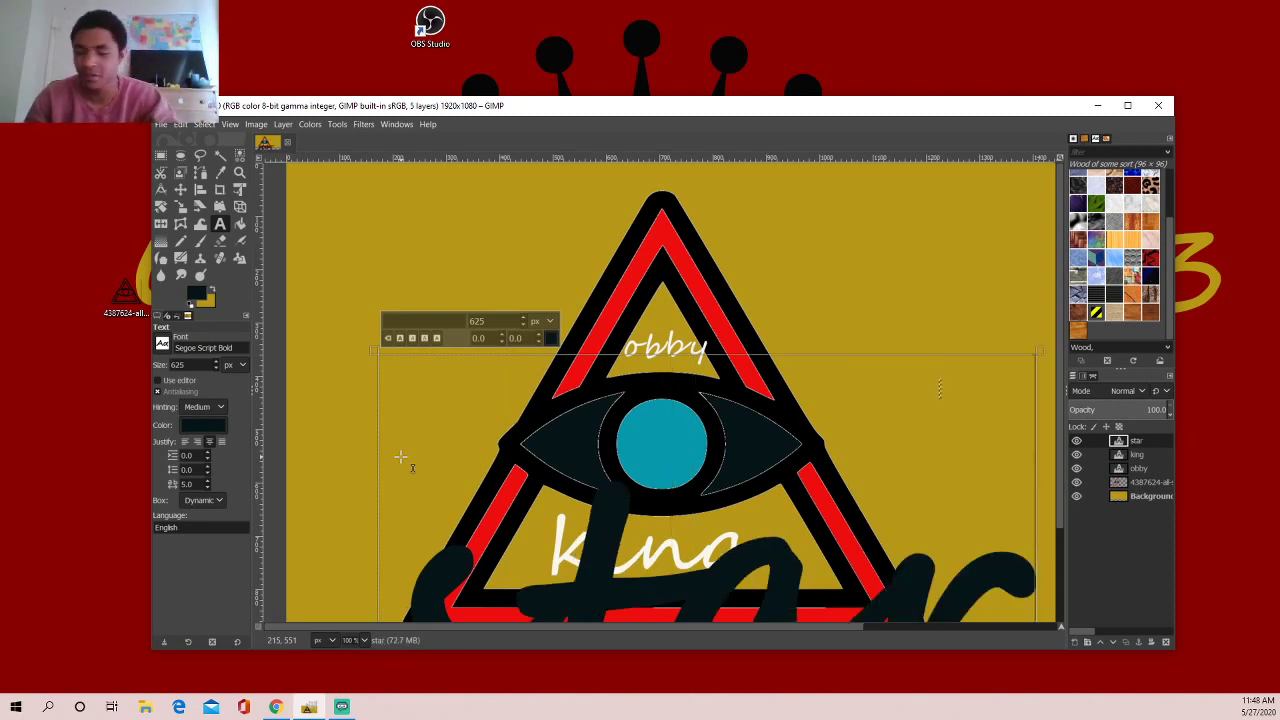
key("BackSpace")
key("BackSpace")
key("BackSpace")
key("BackSpace")
type("st")
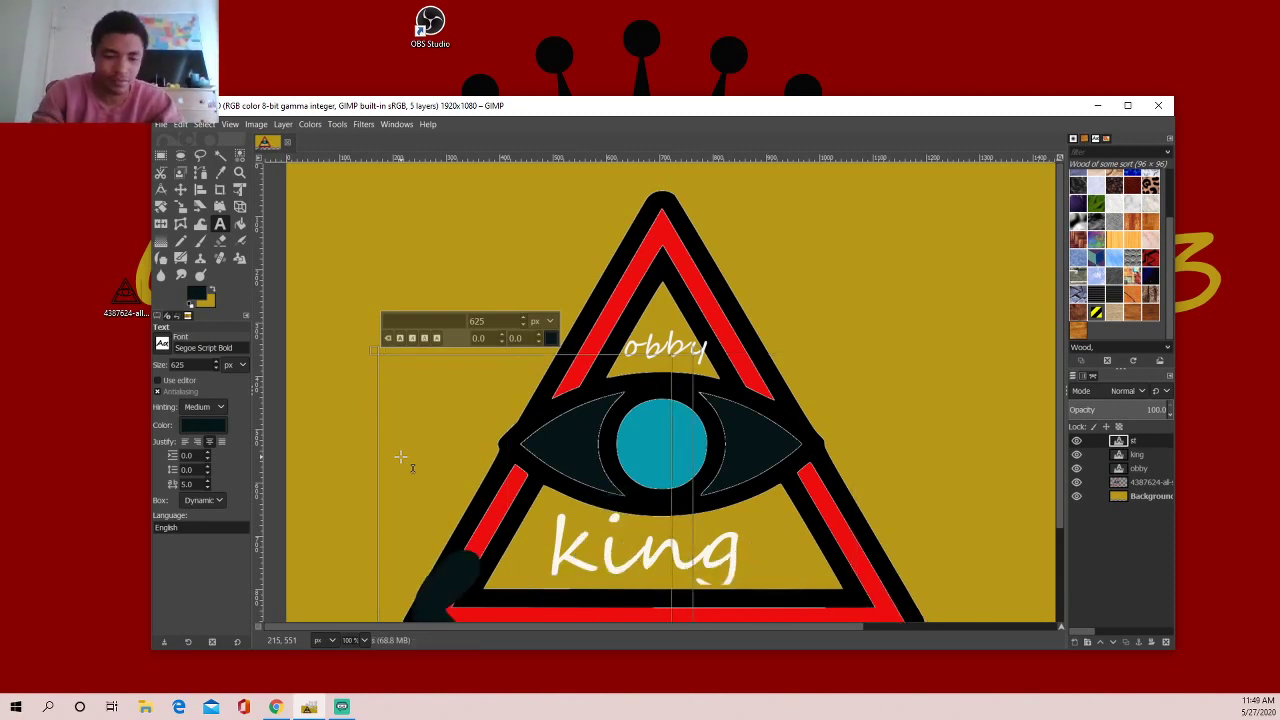
type("arting")
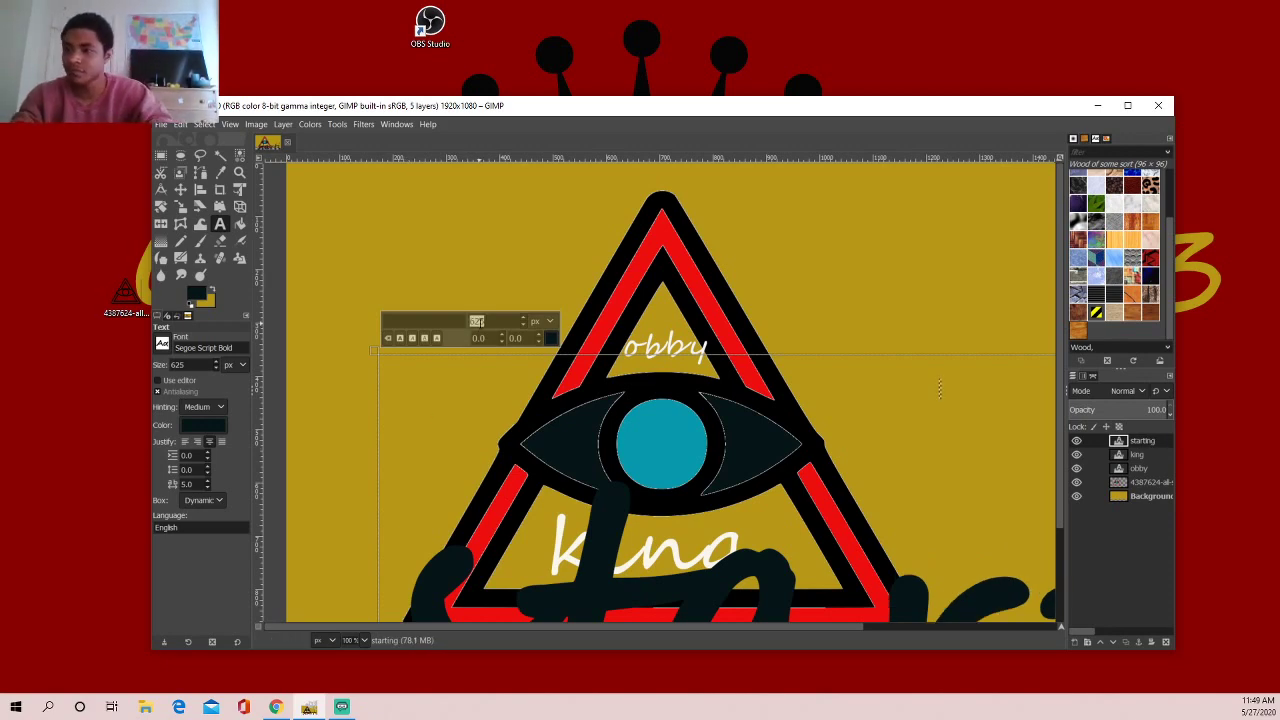
- Set the 'starting' text size to 150 px
left_click(657, 541)
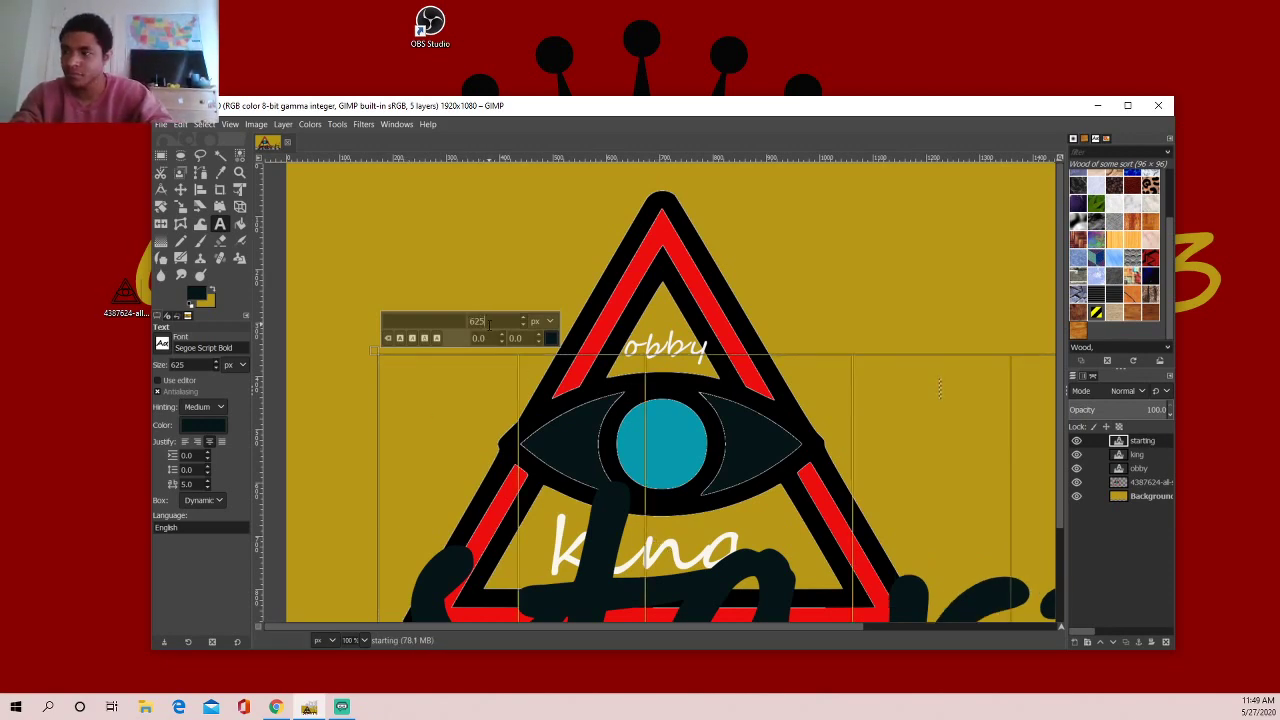
type("150")
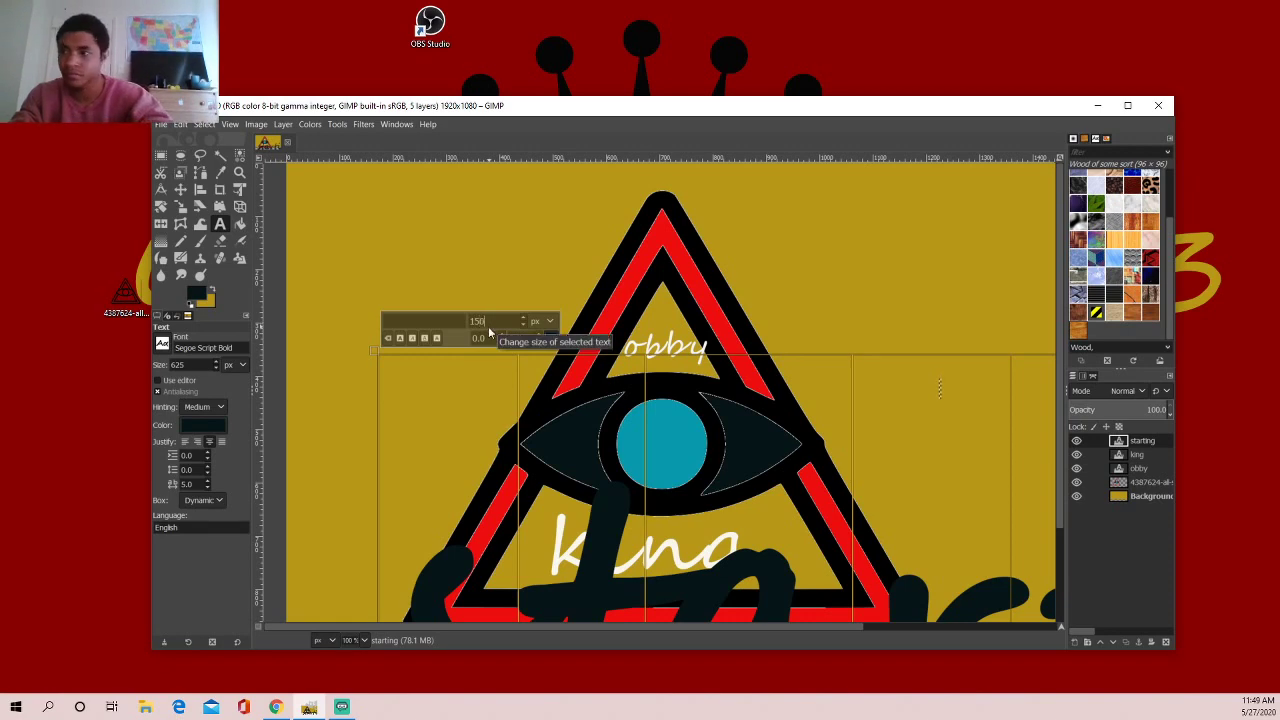
key("Return")
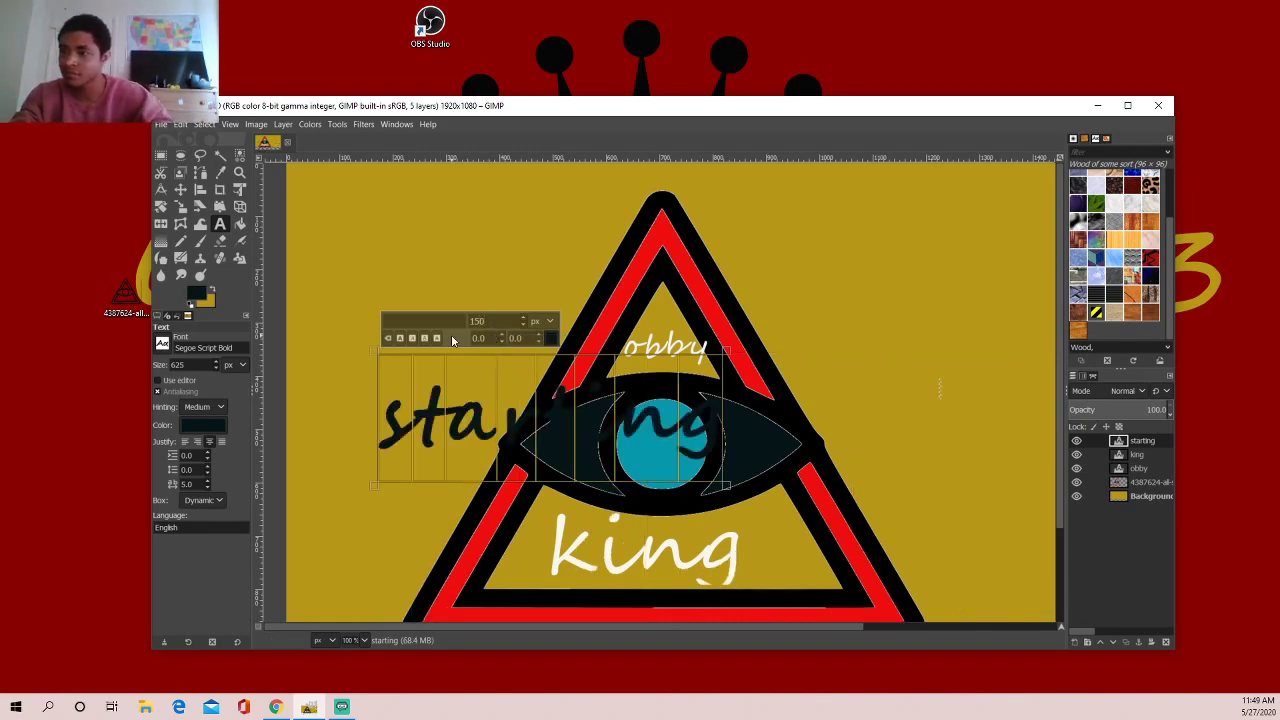
left_click(516, 398)
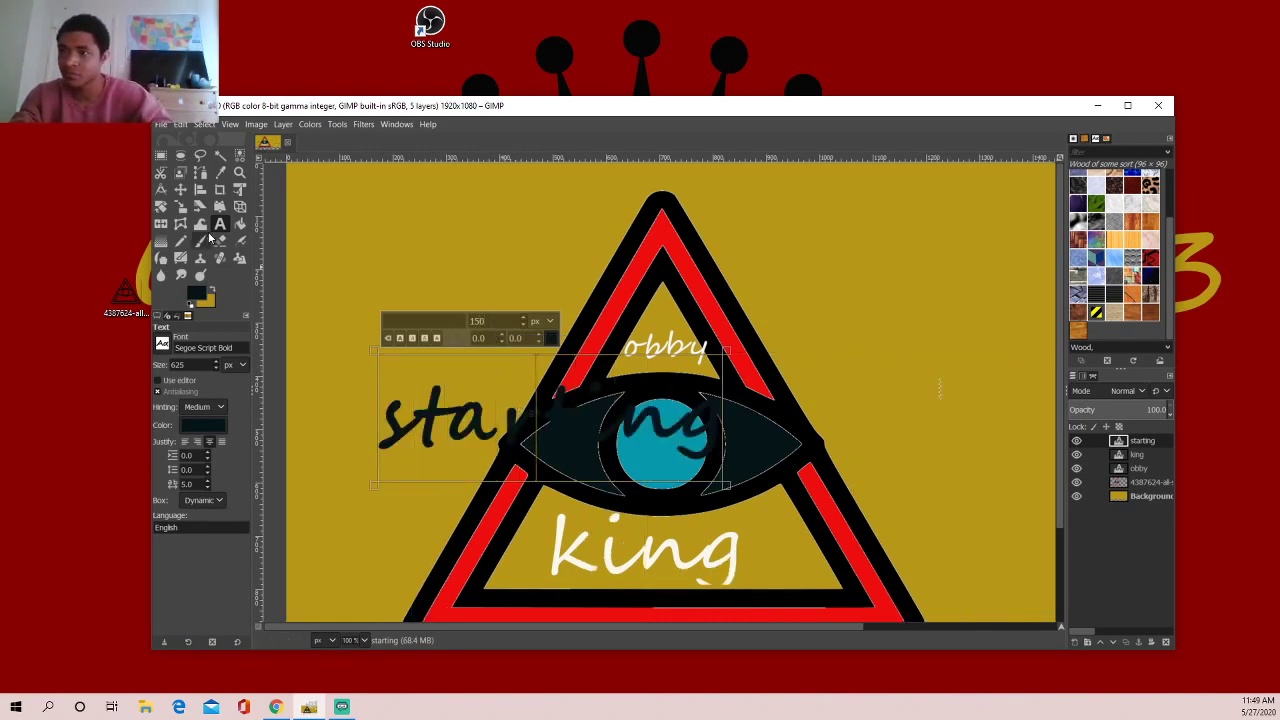
- Drag the 'starting' text to the canvas's upper left, nudging it slightly down and right
left_click(181, 190)
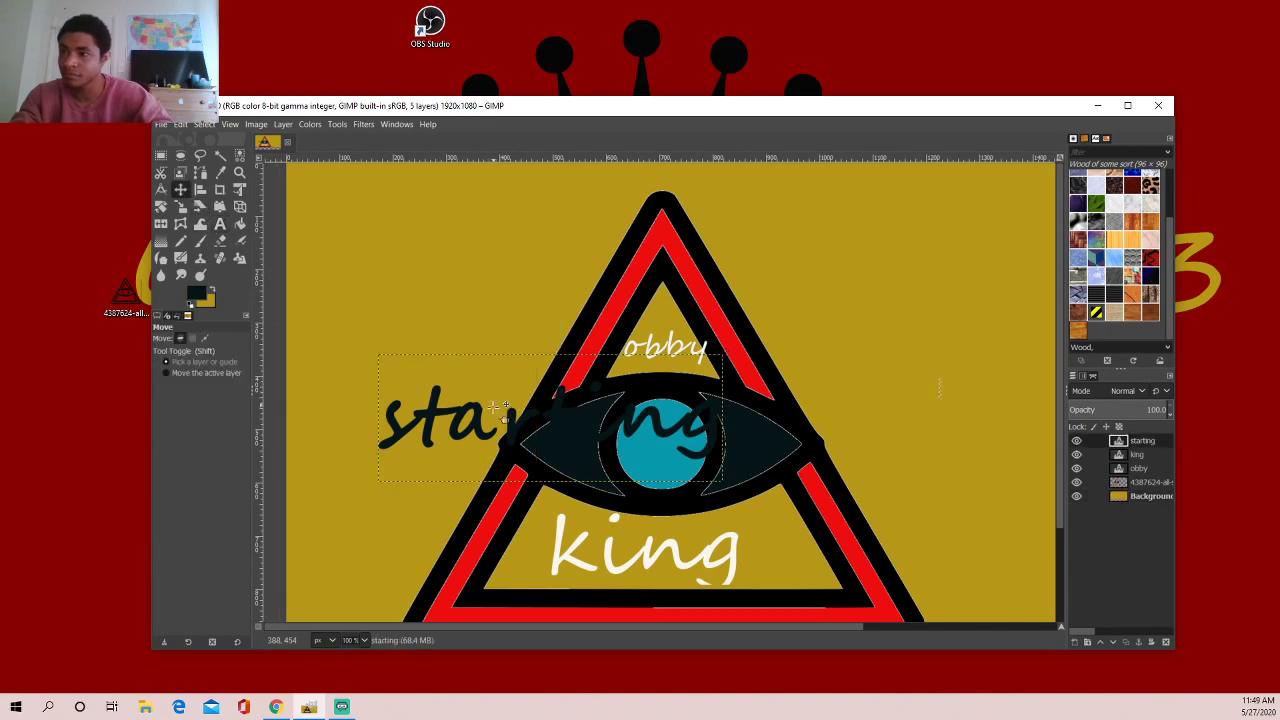
left_click_drag(494, 425, 396, 226)
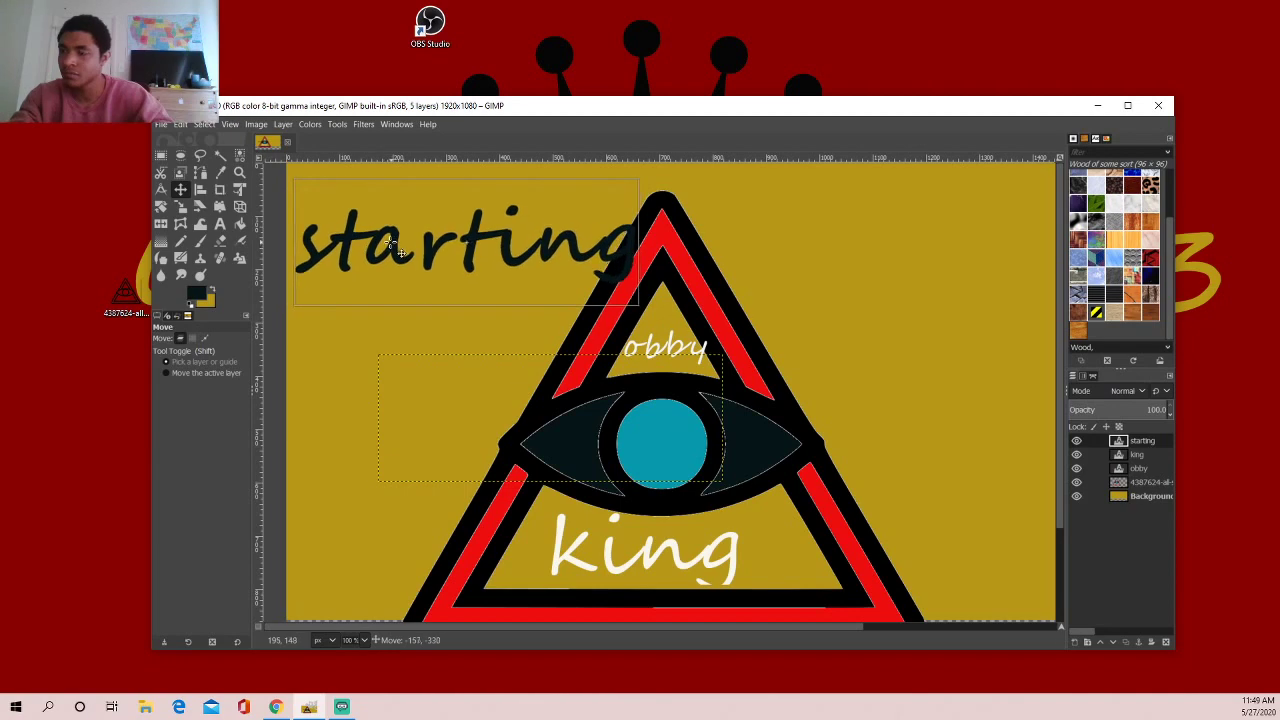
left_click_drag(396, 226, 399, 252)
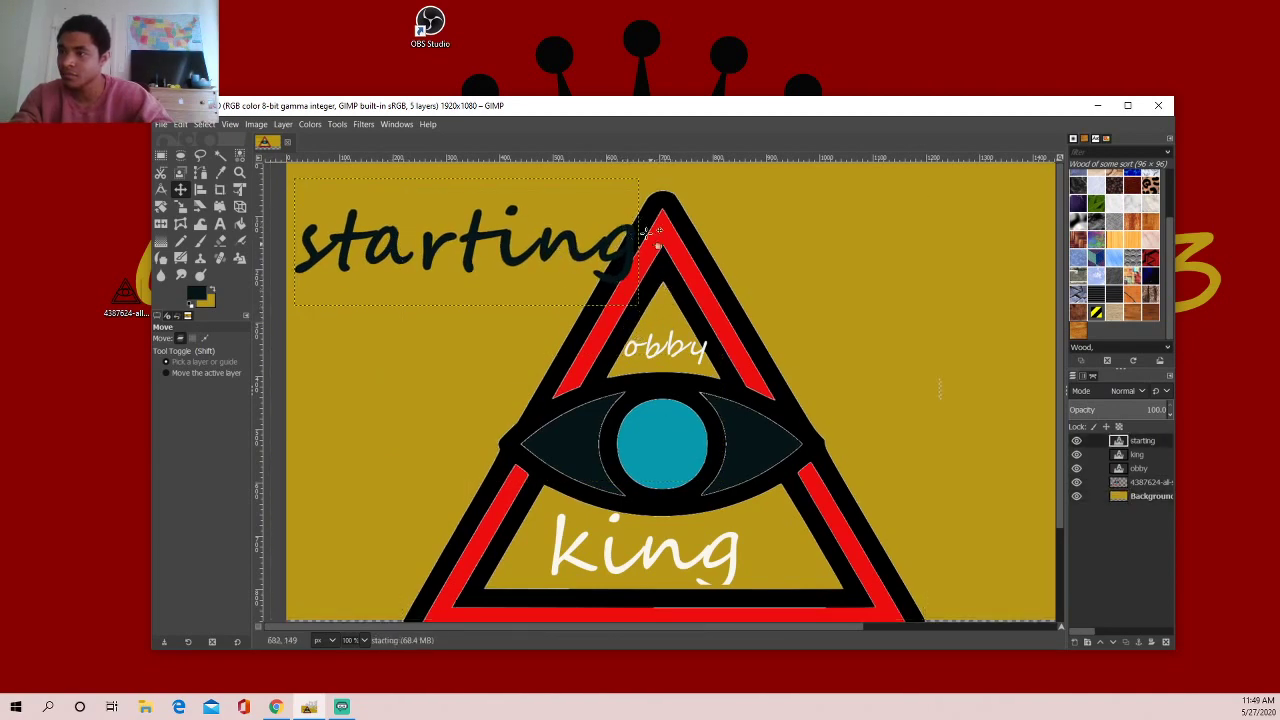
left_click(180, 206)
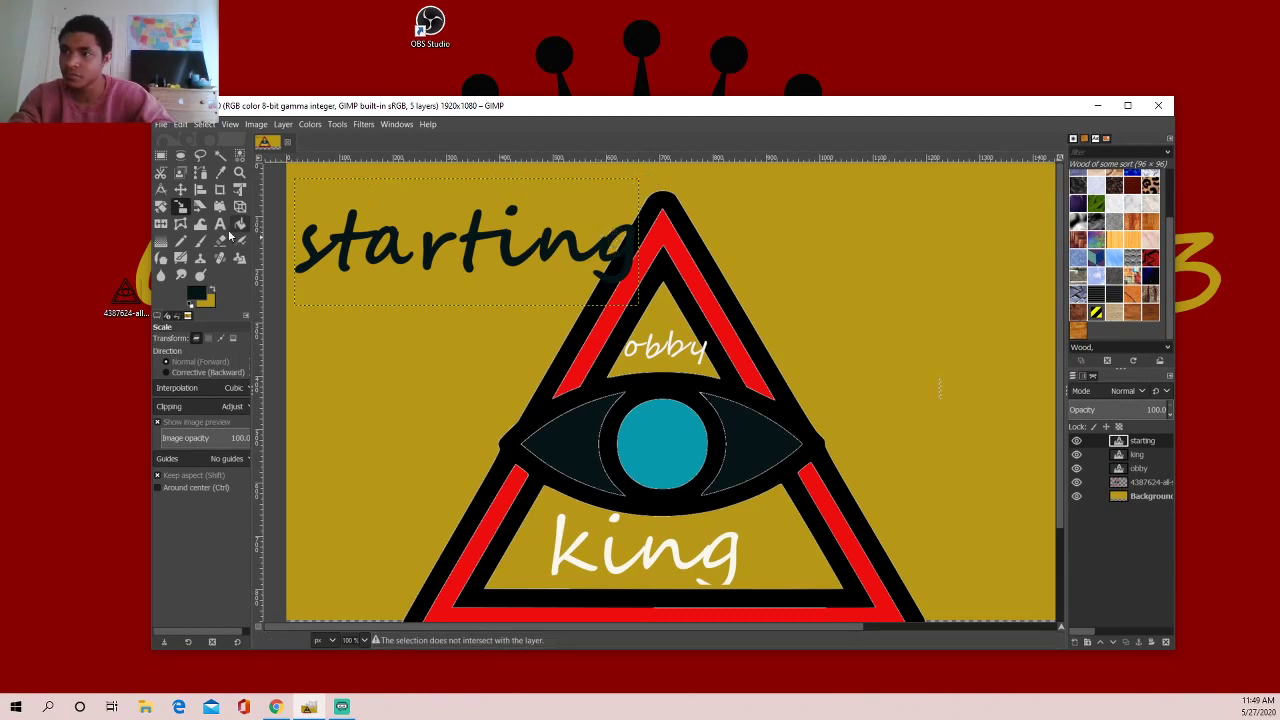
left_click(199, 208)
left_click(180, 224)
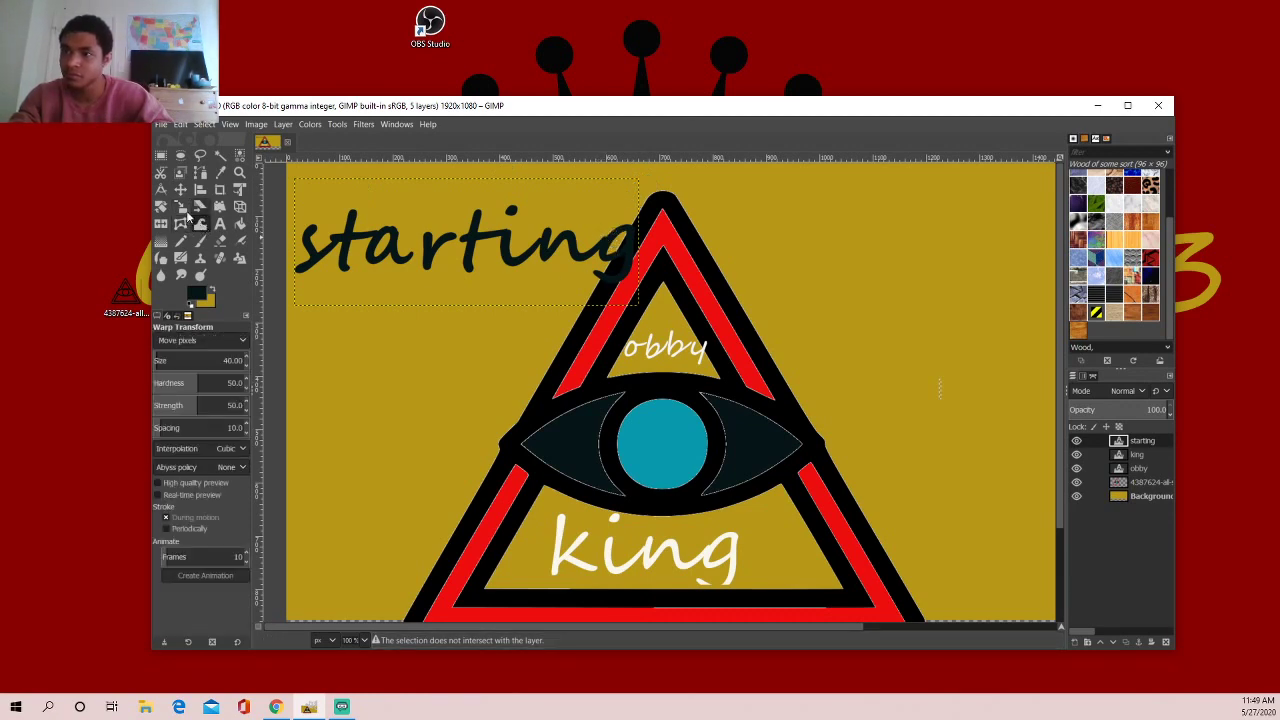
left_click(180, 206)
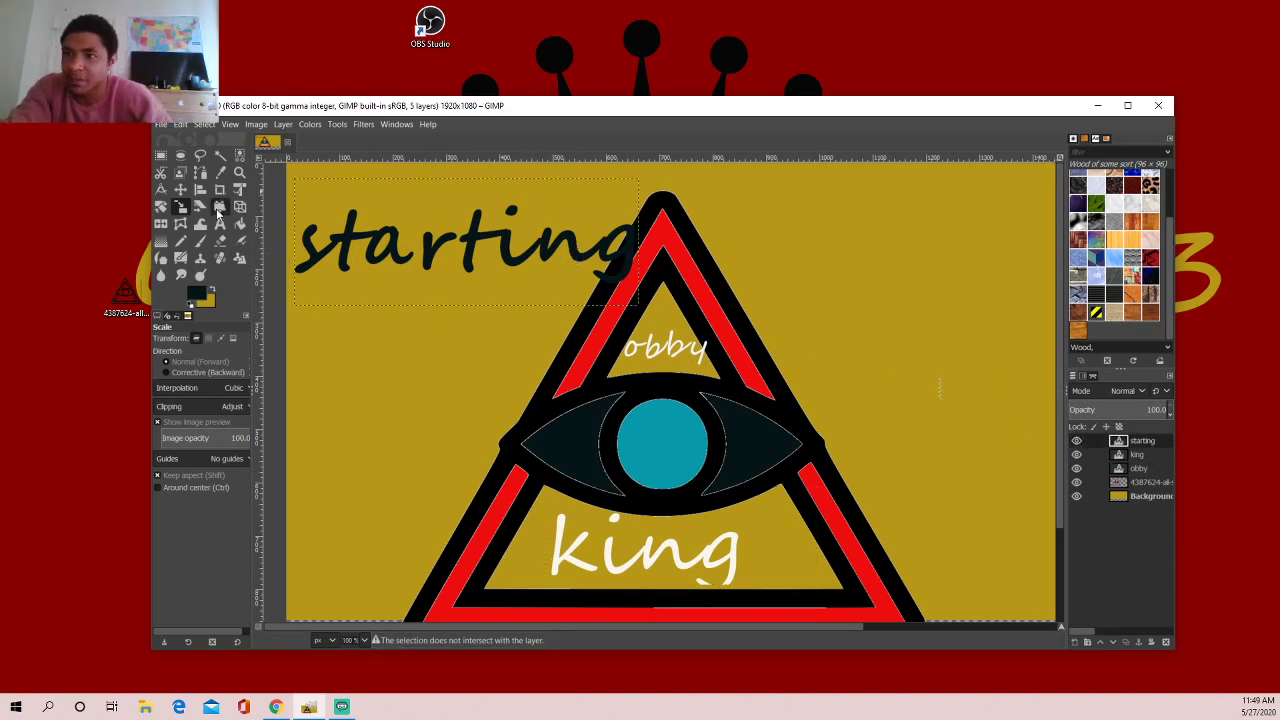
- Shrink the 'starting' text box to a fixed size and nudge the text down-left
left_click(219, 224)
left_click(470, 258)
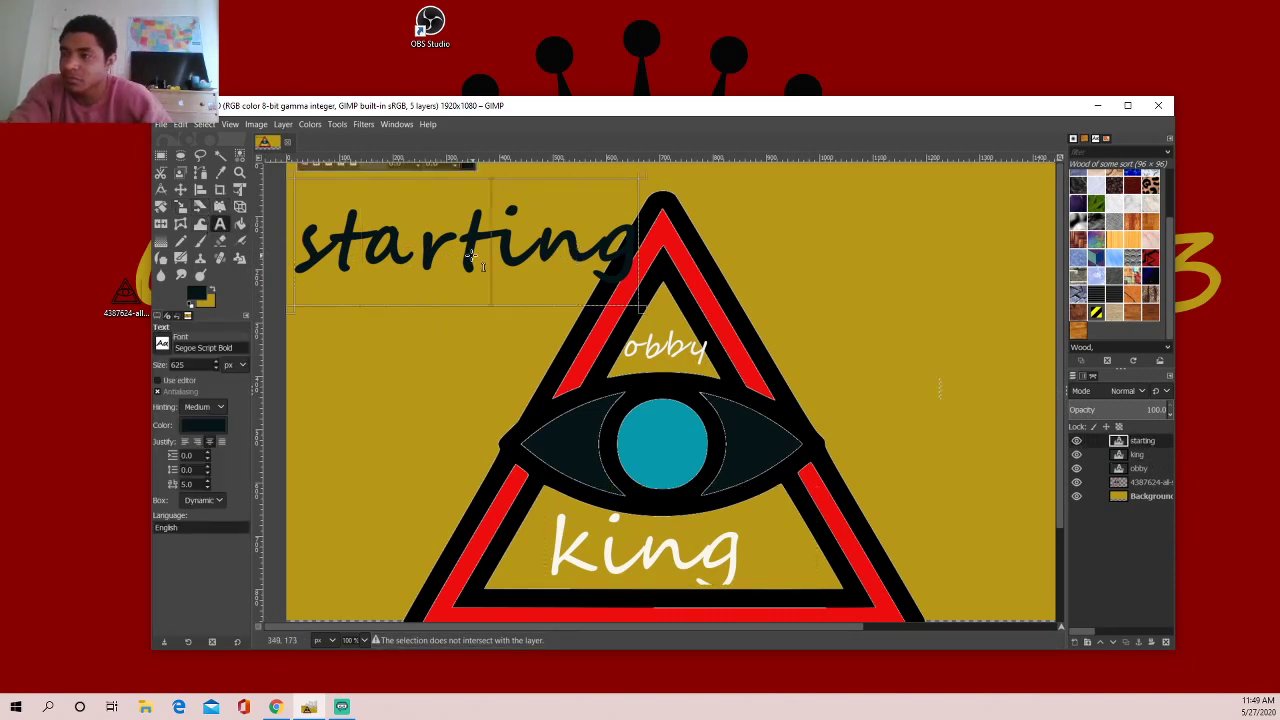
left_click_drag(641, 310, 605, 287)
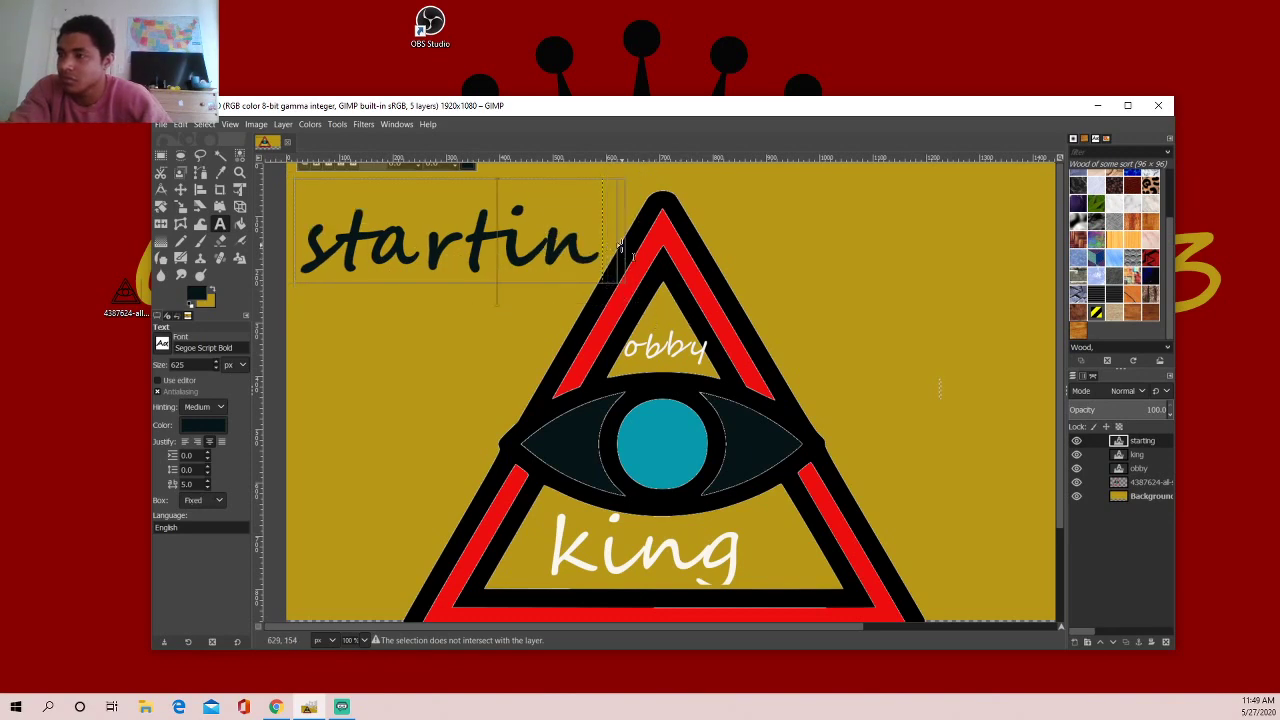
left_click_drag(620, 245, 612, 245)
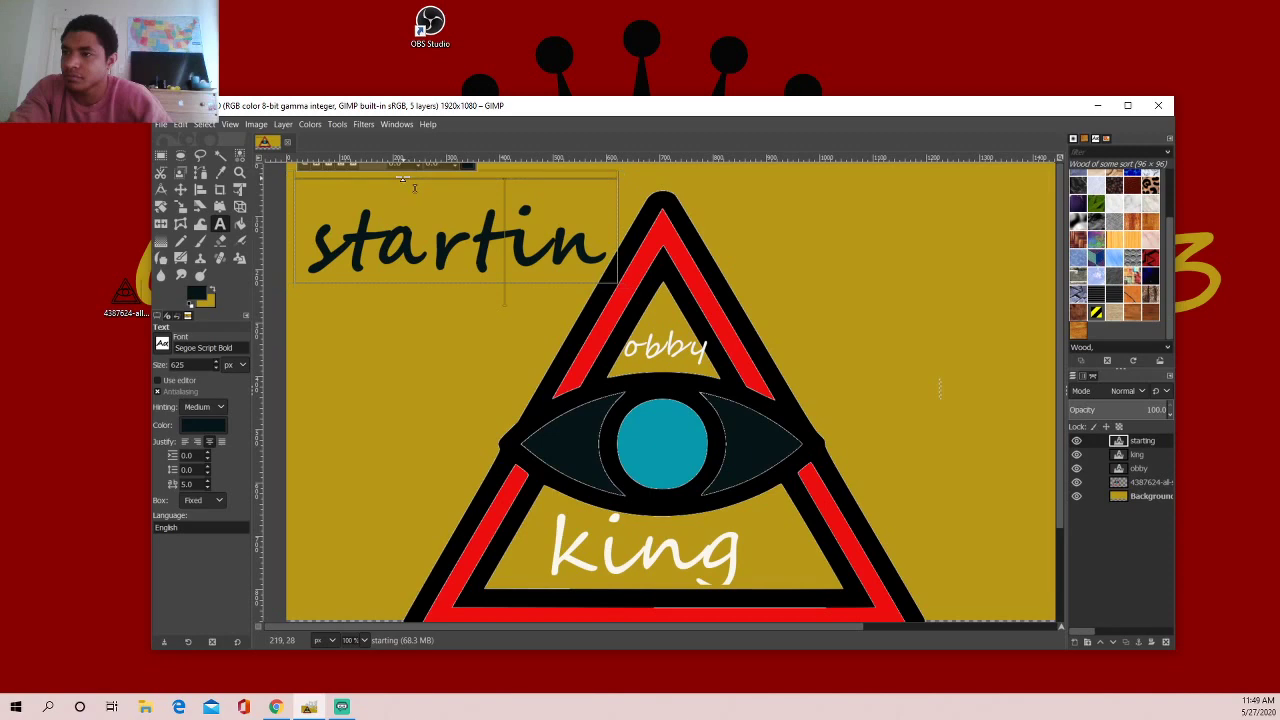
key("m")
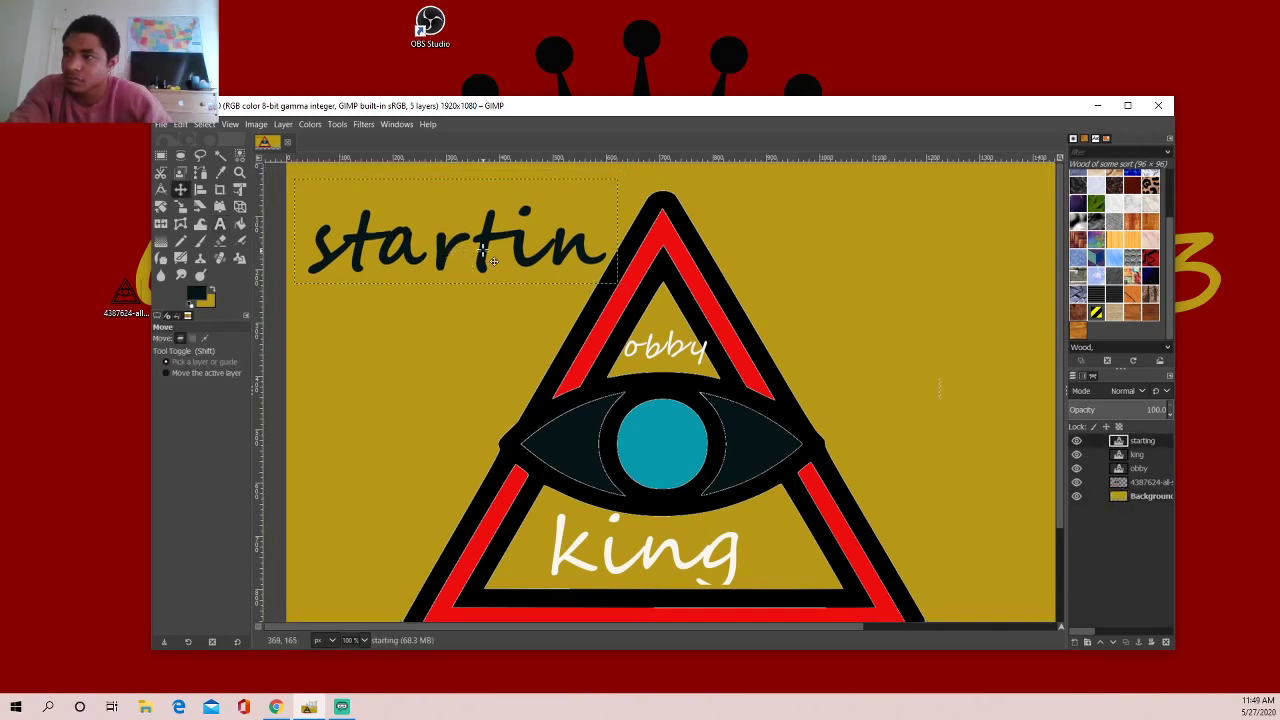
left_click_drag(484, 253, 471, 274)
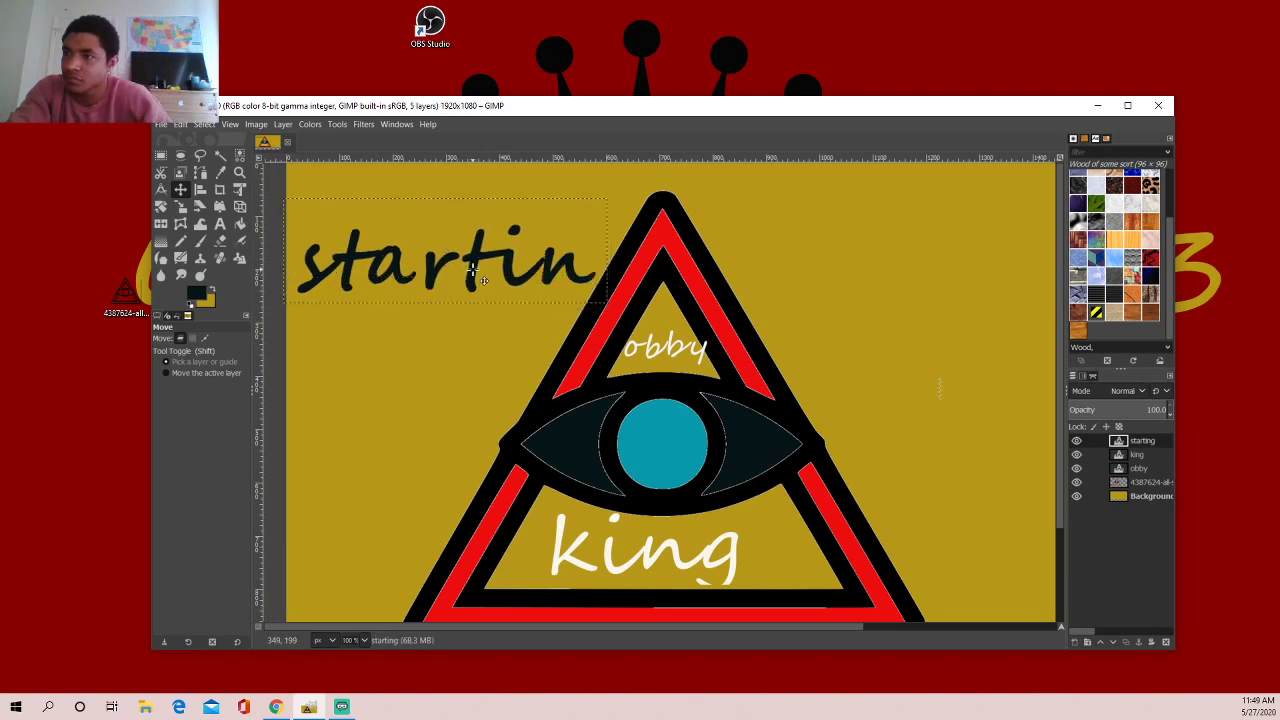
left_click(180, 206)
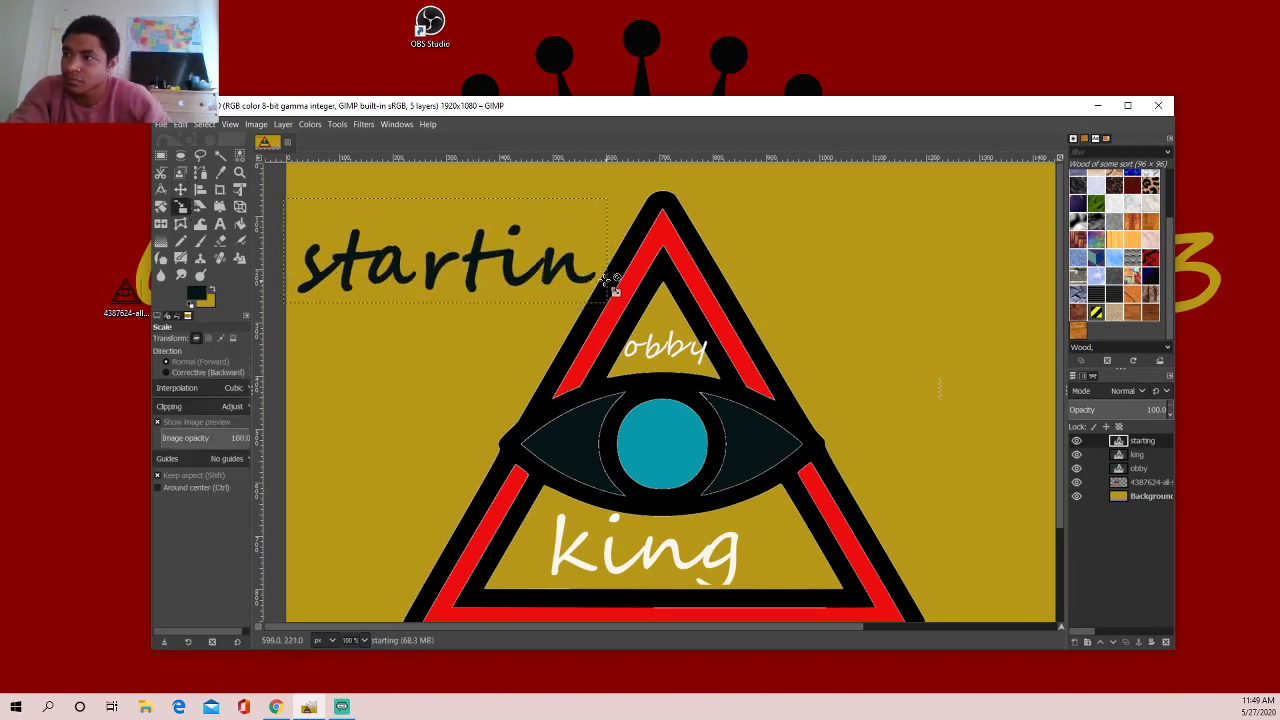
left_click(610, 272)
- Add the missing 'g' to complete 'starting' and move it up to the top edge
left_click(220, 224)
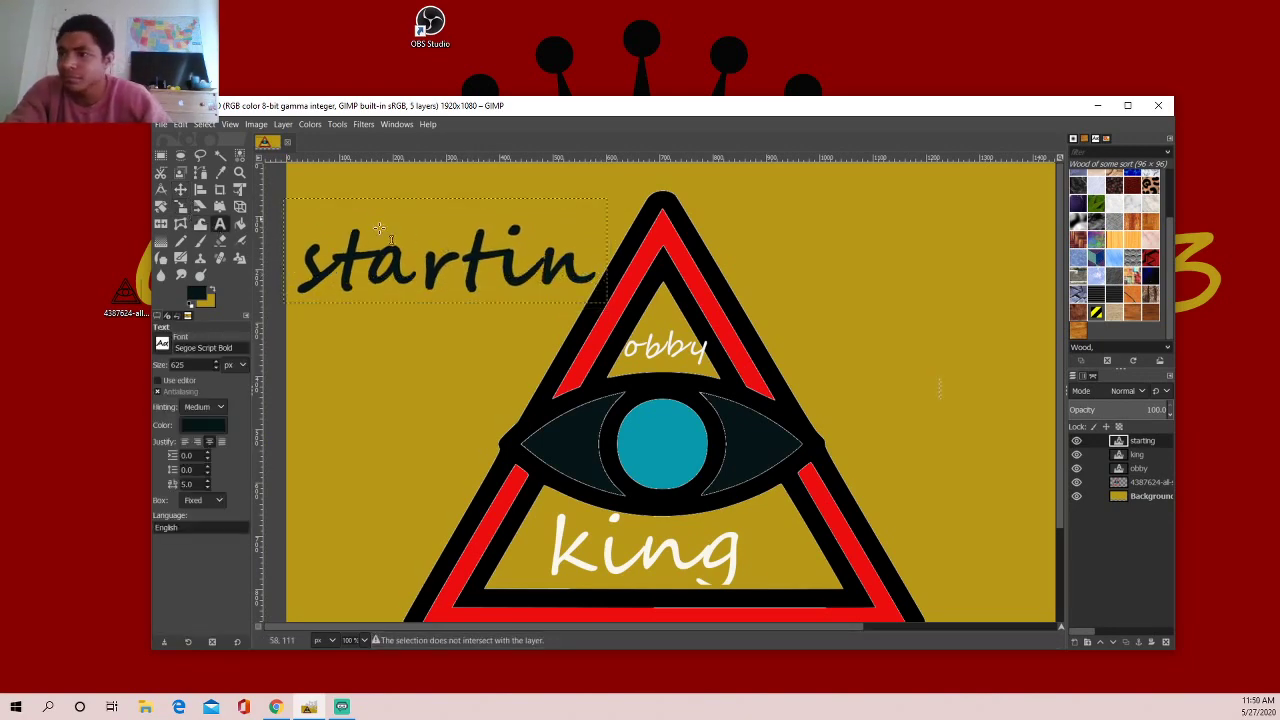
left_click(535, 262)
type("g")
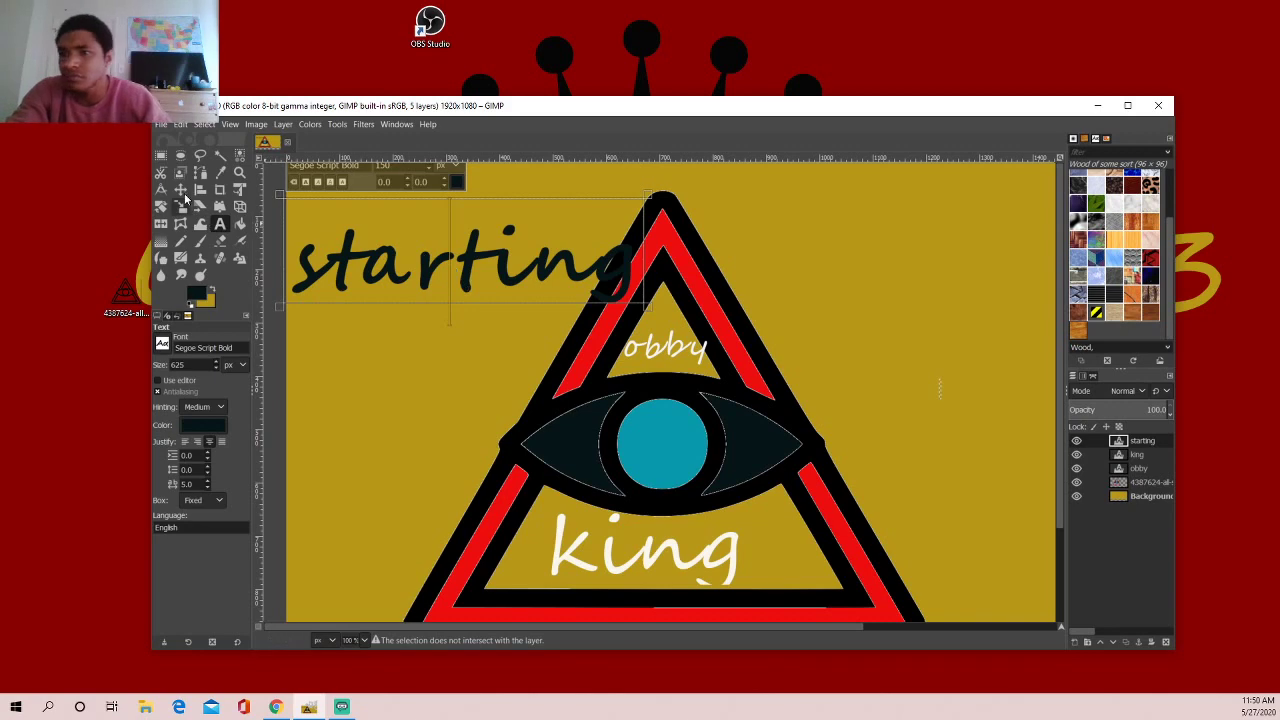
key("Escape")
key("m")
mouse_move(634, 220)
left_mouse_down()
mouse_move(651, 208)
mouse_move(537, 213)
mouse_move(918, 219)
mouse_move(458, 217)
left_mouse_up()
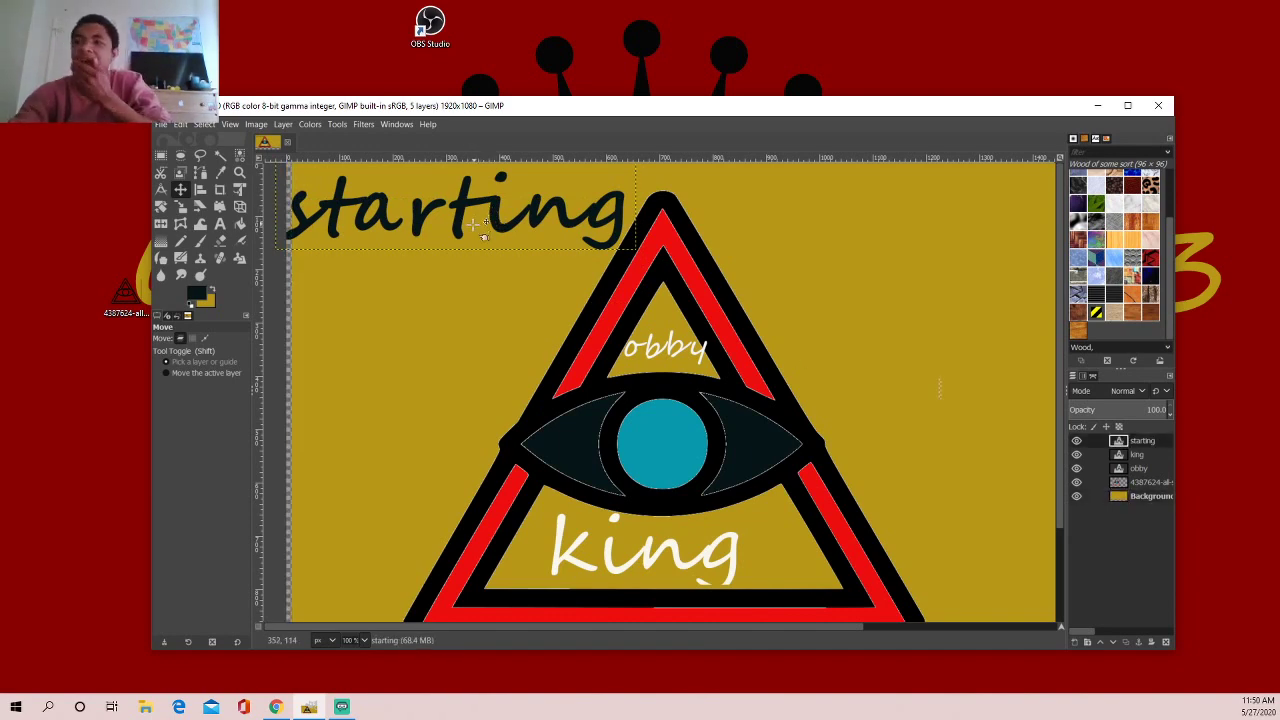
key("ctrl+z")
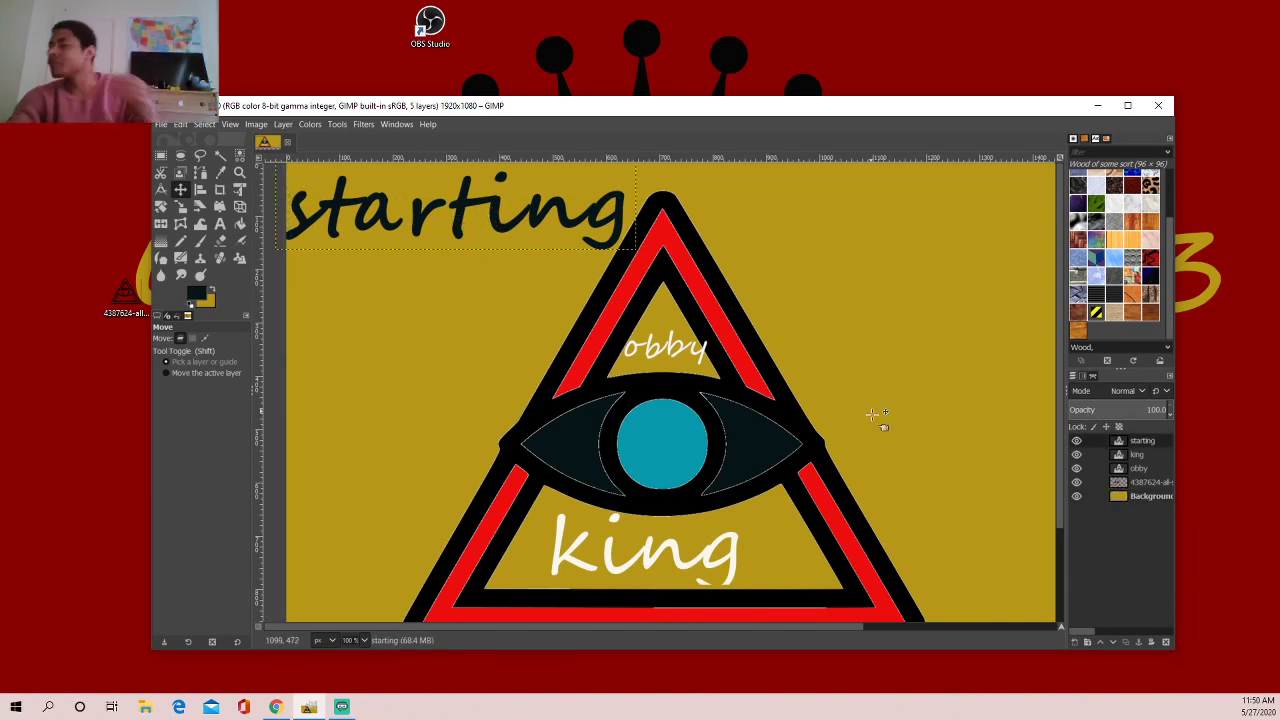
- Append white 'soon' at size 150 to the obby text layer
left_click(220, 224)
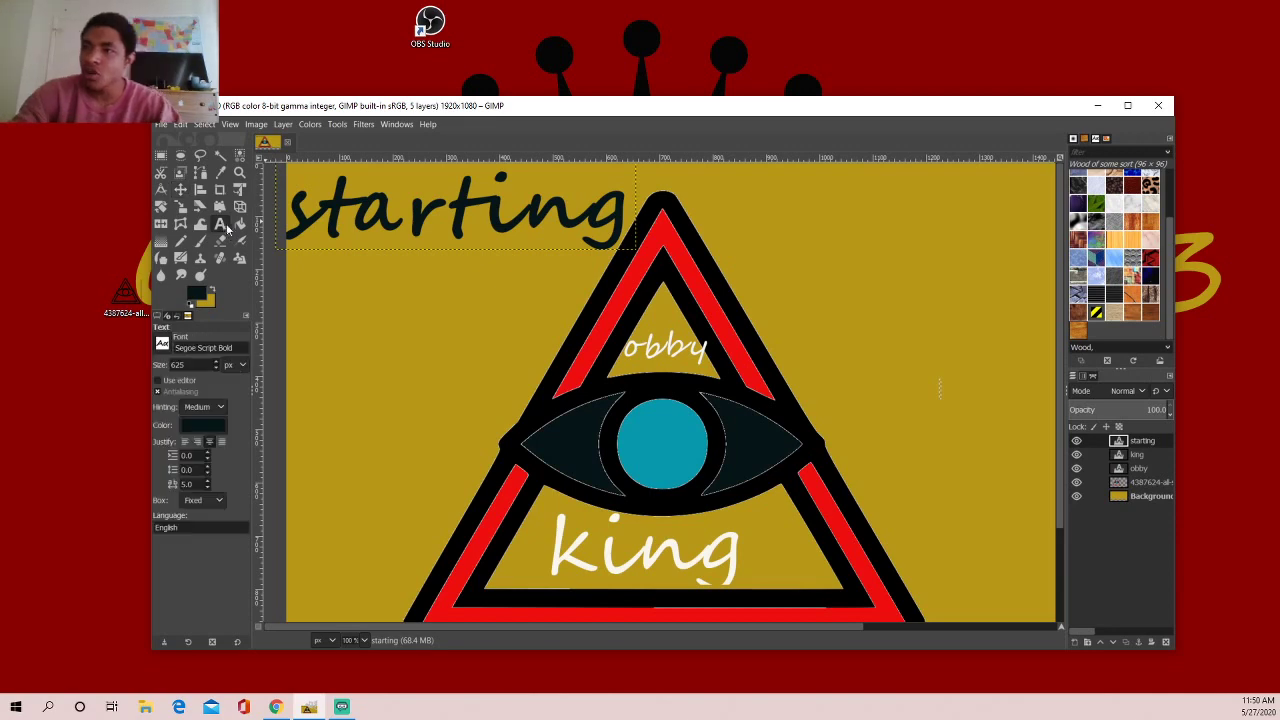
left_click(878, 438)
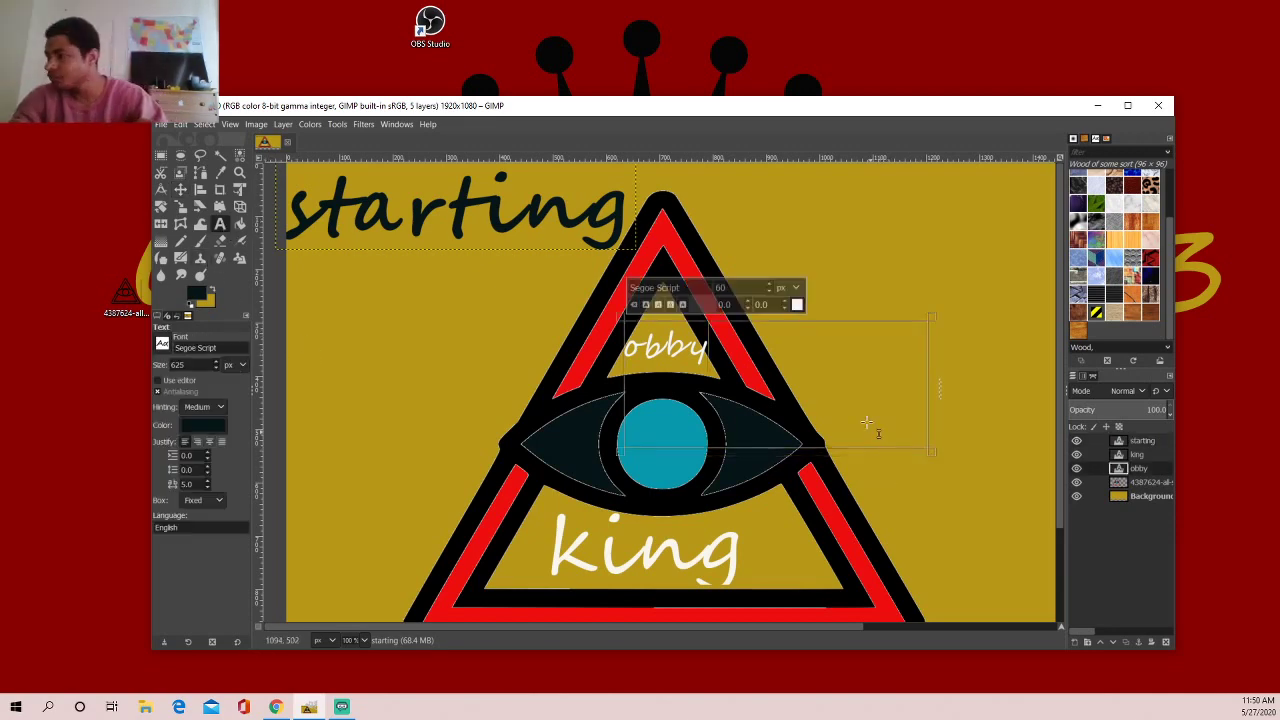
left_click(721, 288)
type("15")
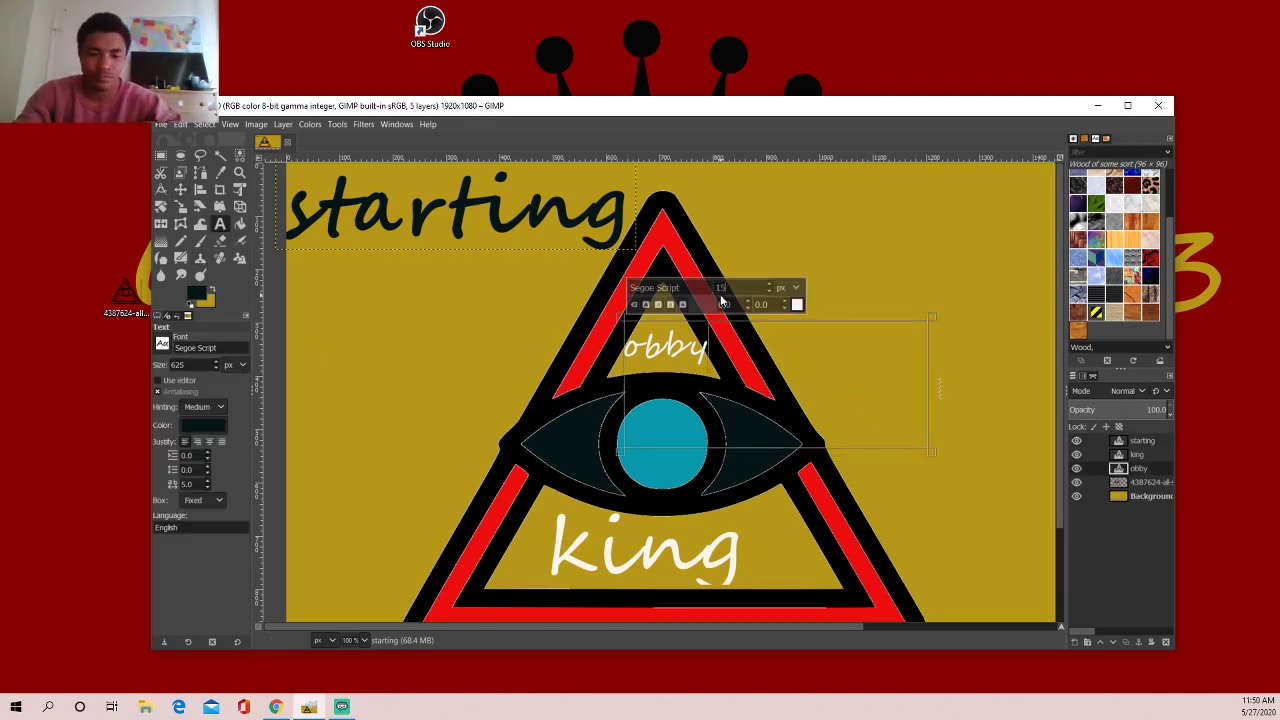
left_click(797, 305)
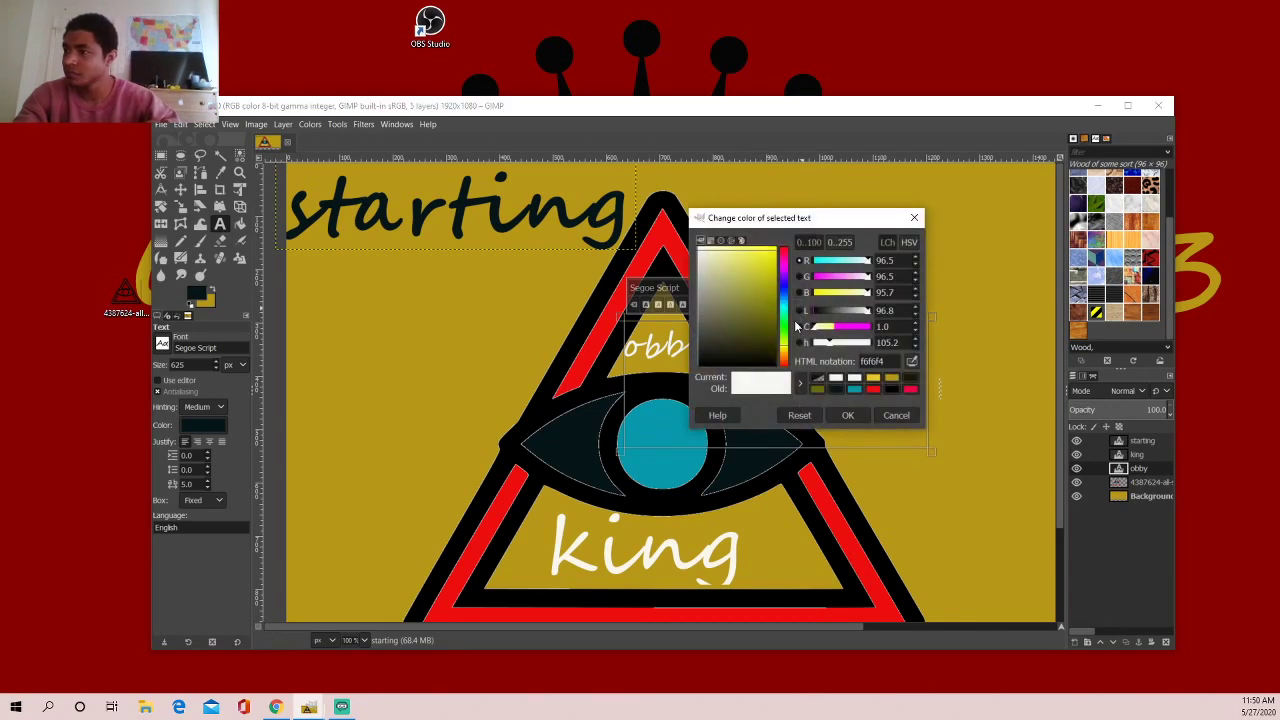
left_click(837, 414)
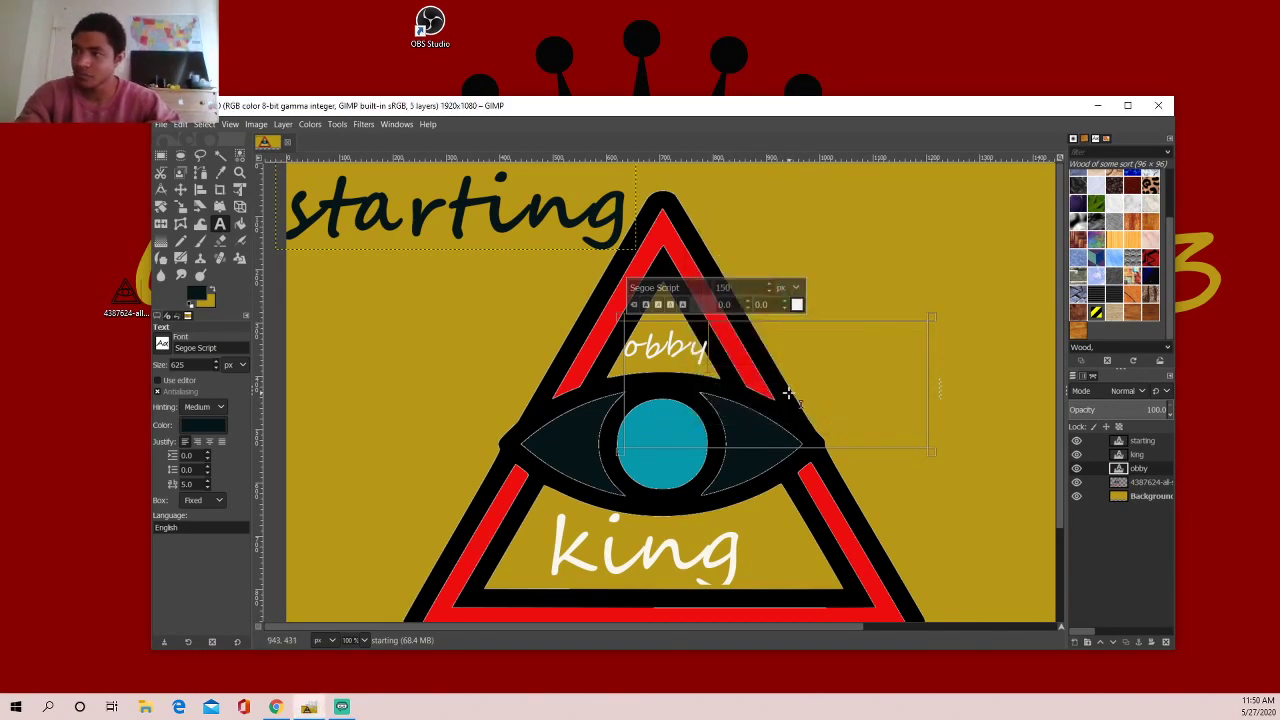
type("soon")
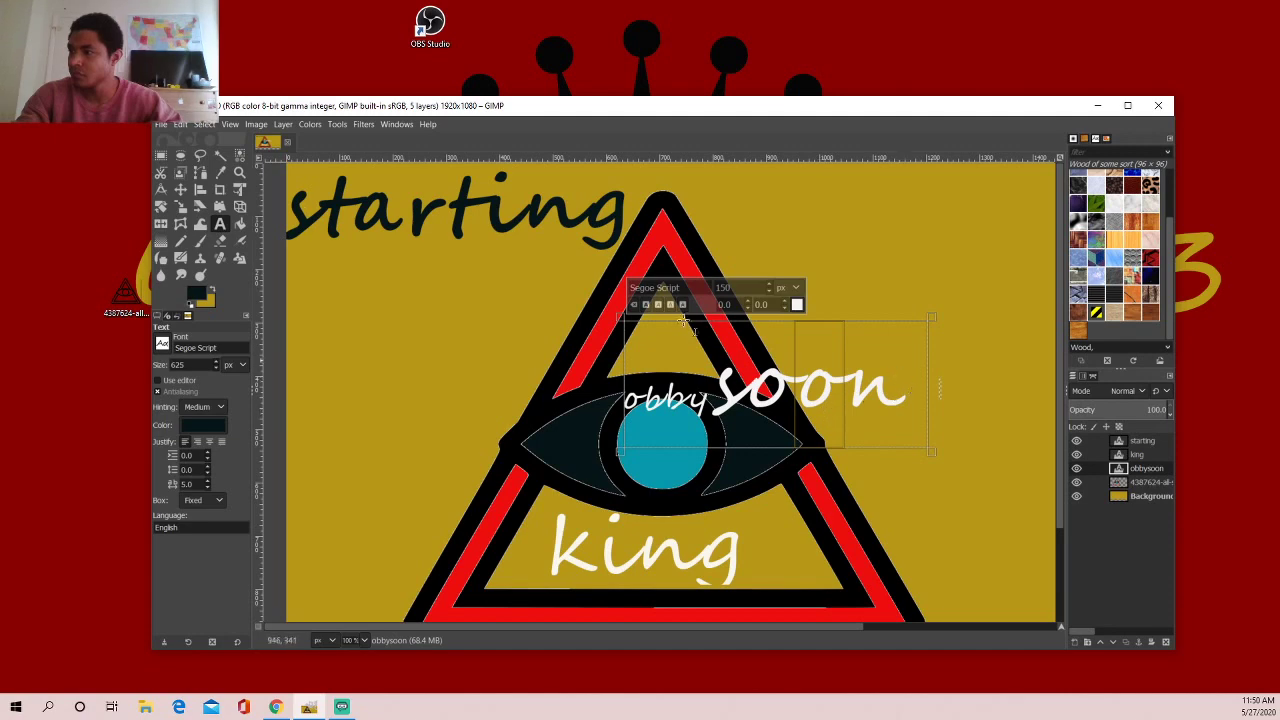
- Reposition the triangle-eye image and the 'obbysoon' text layer
left_click(183, 190)
mouse_move(695, 402)
left_mouse_down()
mouse_move(737, 410)
mouse_move(692, 383)
left_mouse_up()
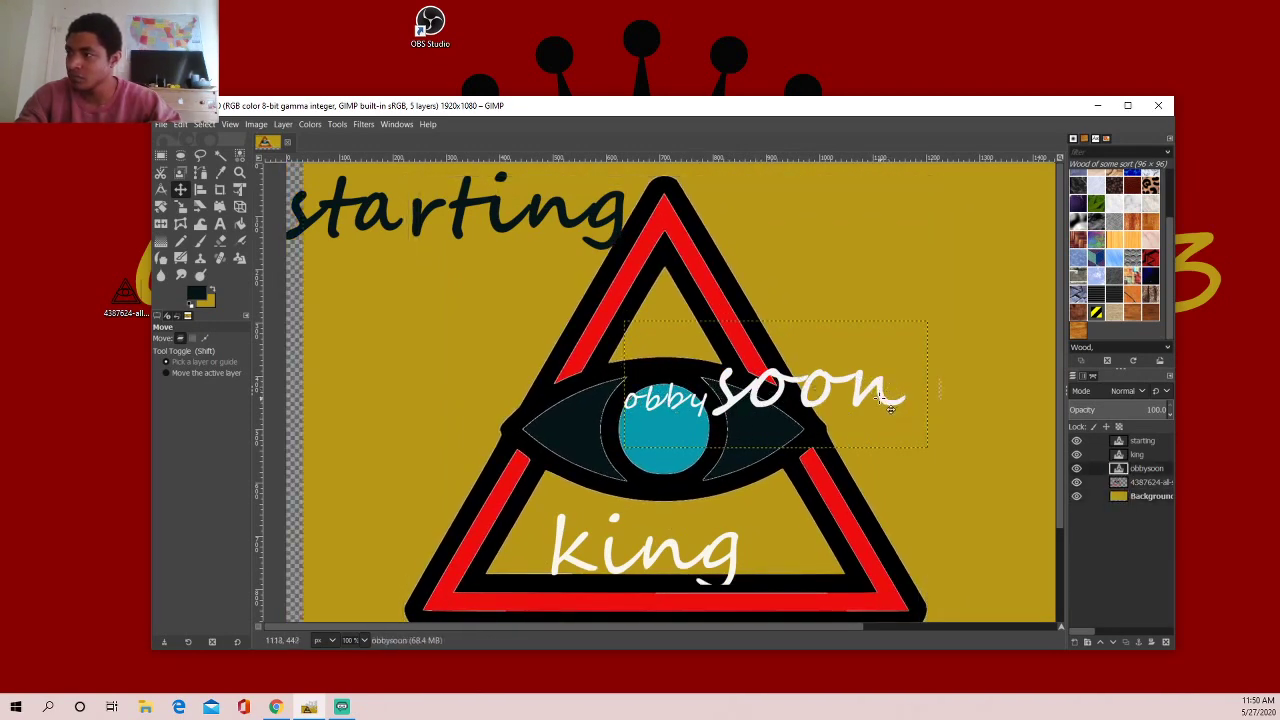
left_click_drag(889, 401, 870, 403)
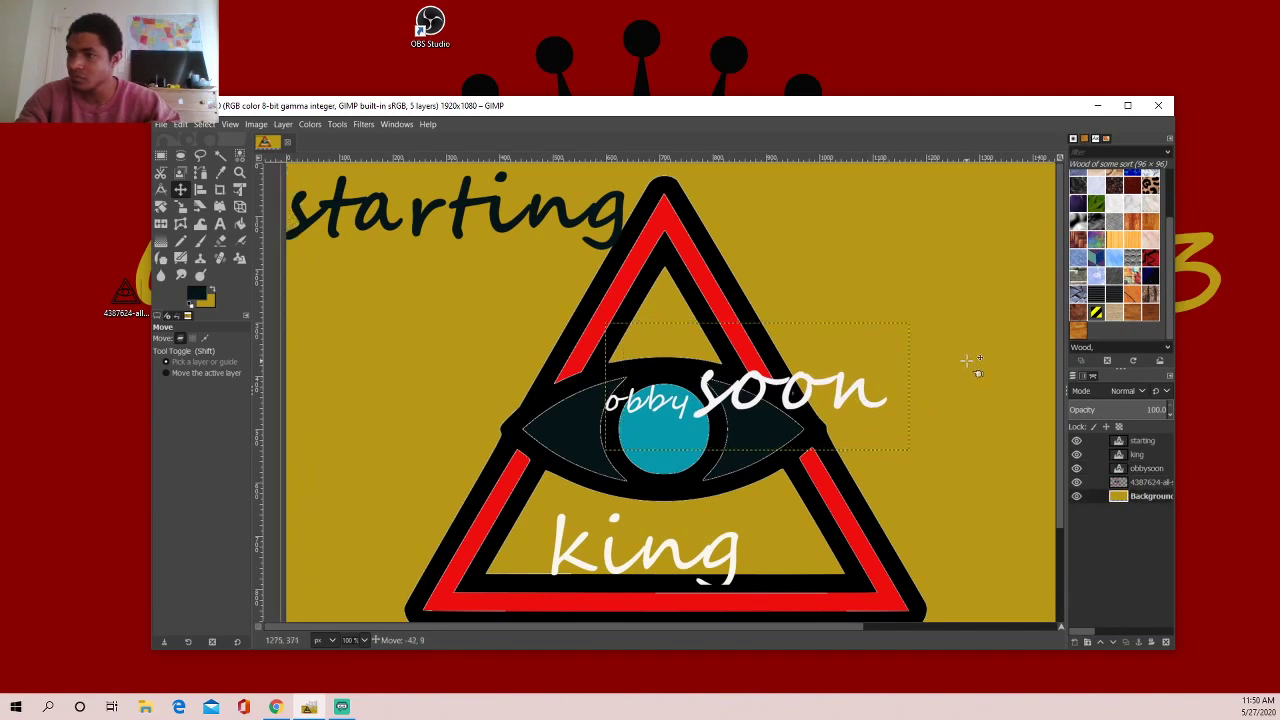
left_click_drag(887, 403, 897, 410)
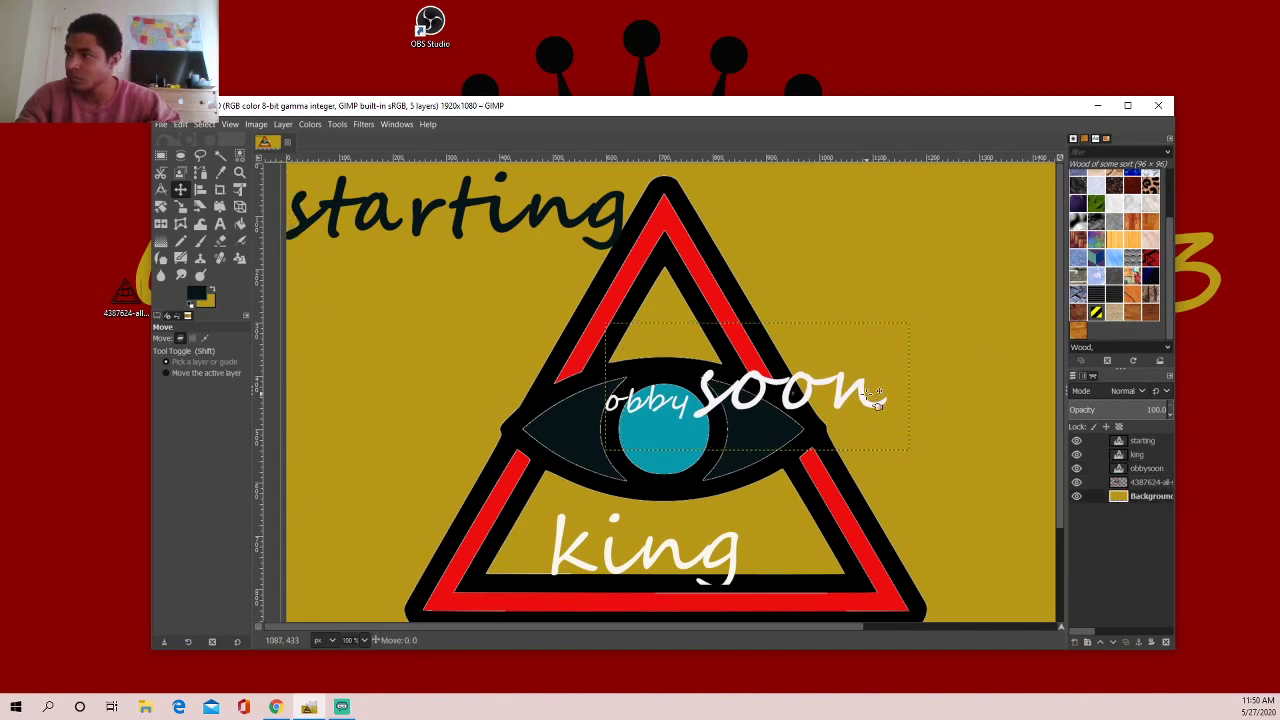
left_click_drag(878, 410, 880, 408)
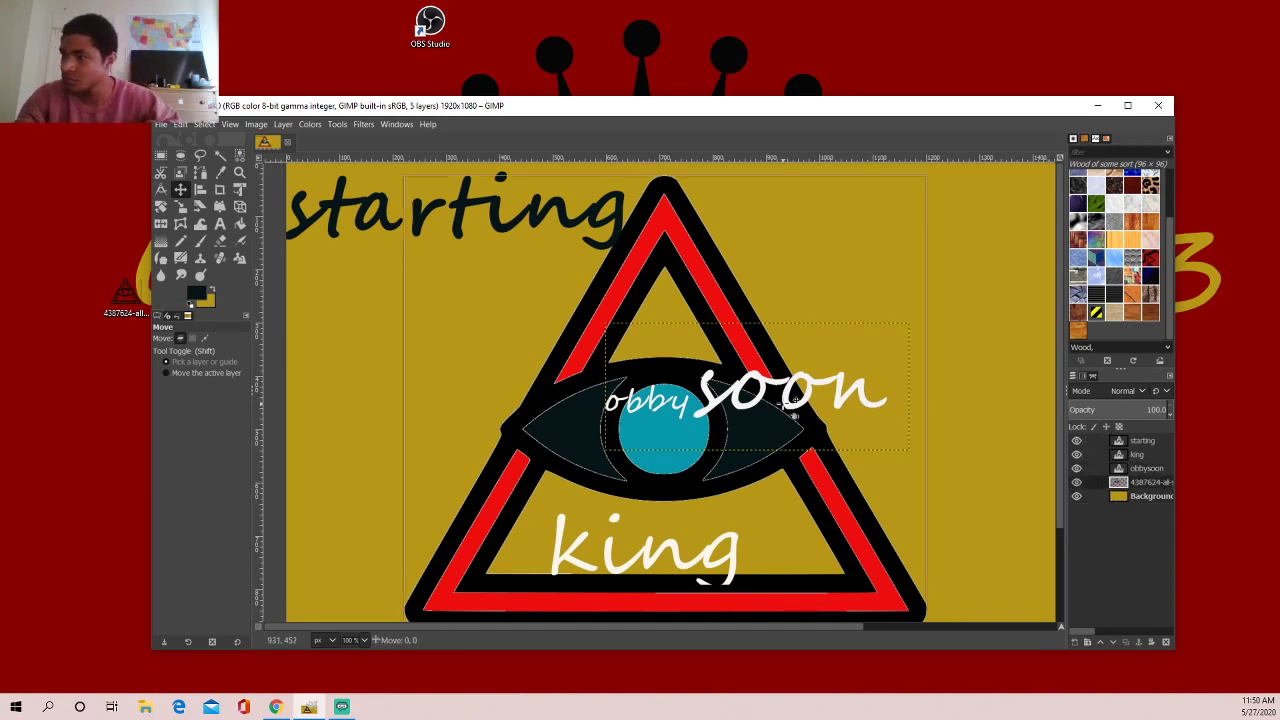
left_click_drag(773, 398, 773, 398)
mouse_move(855, 332)
left_mouse_down()
mouse_move(874, 330)
mouse_move(832, 321)
left_mouse_up()
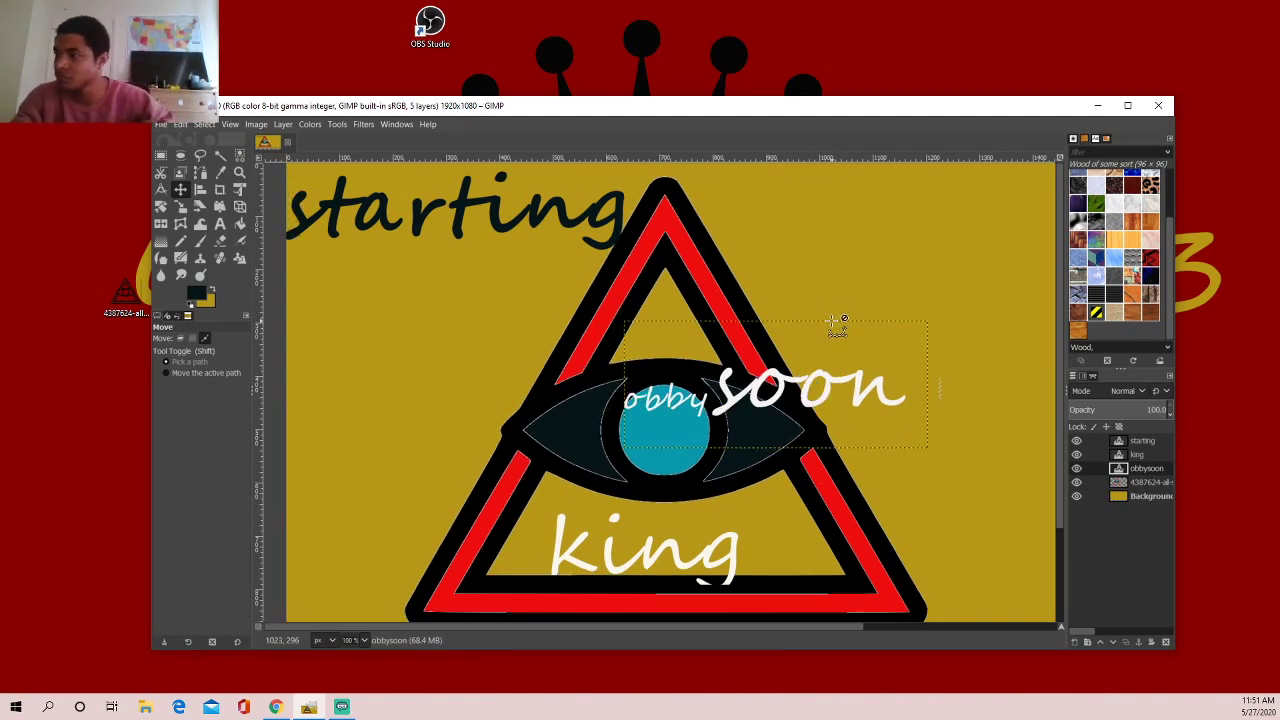
- Undo the added 'soon' and start a new white text box at size 150
key("ctrl+z")
key("ctrl+z")
key("ctrl+z")
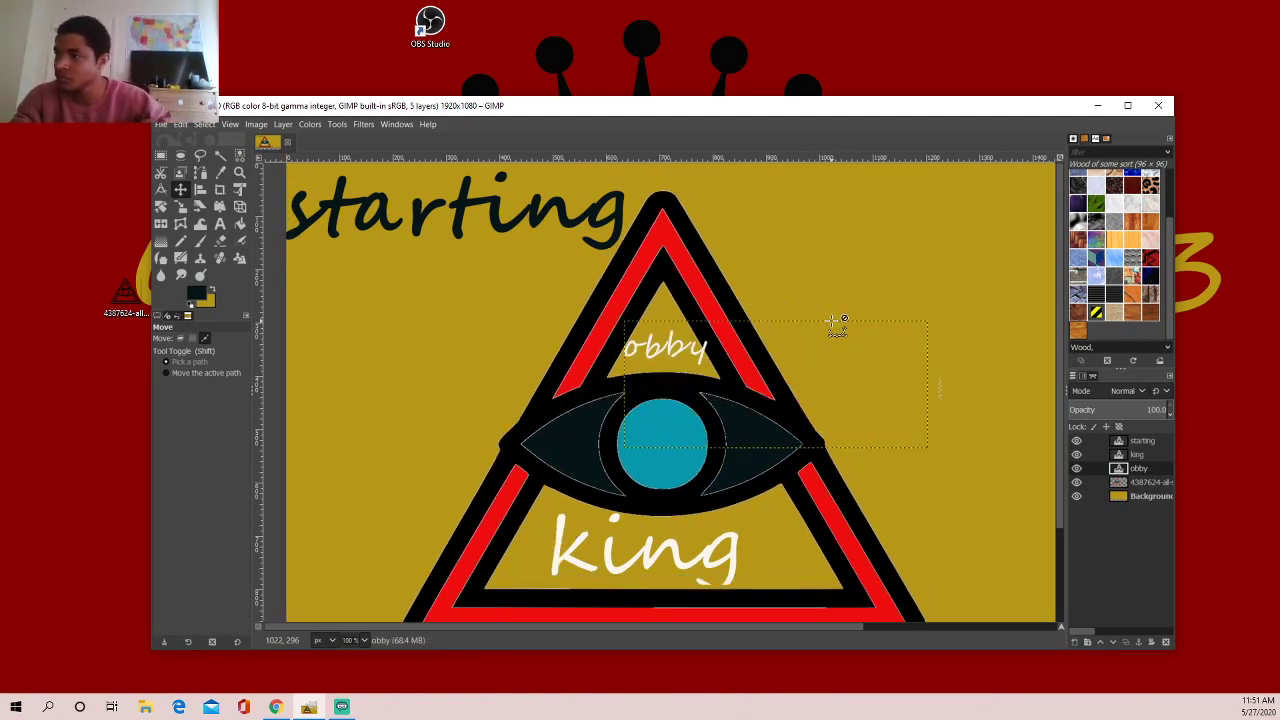
left_click(220, 223)
left_click(830, 314)
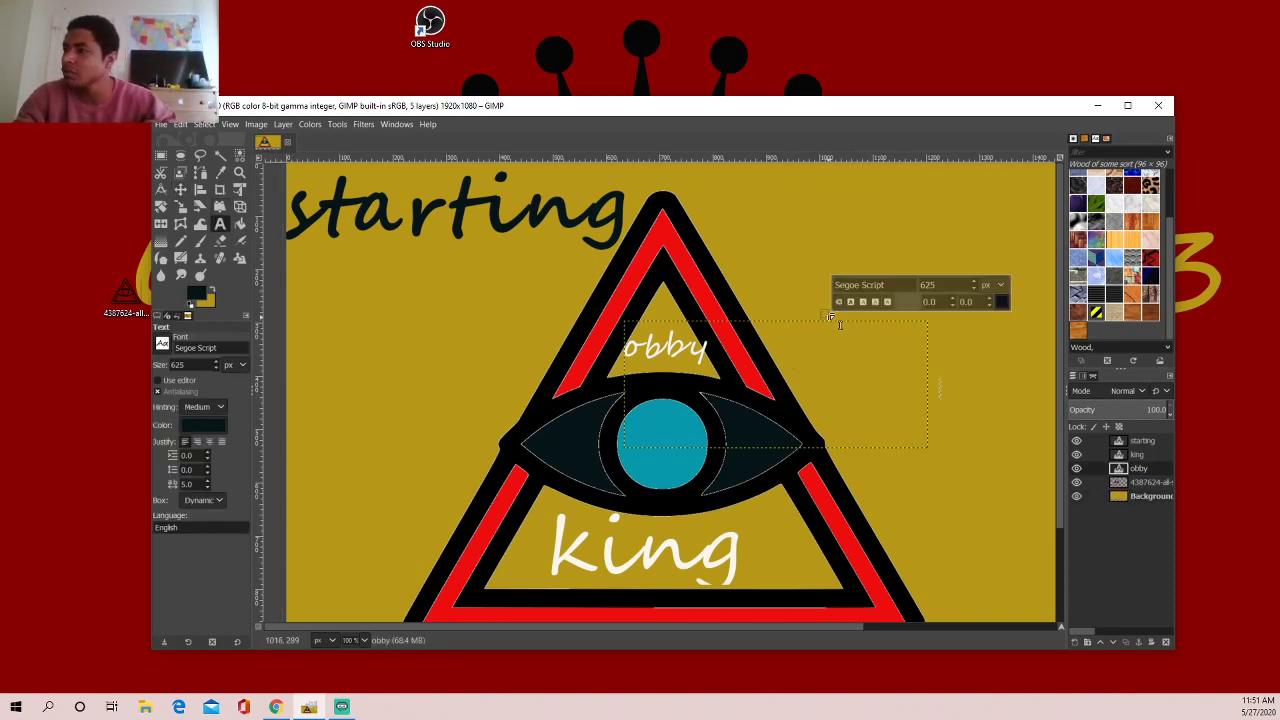
left_click(805, 282)
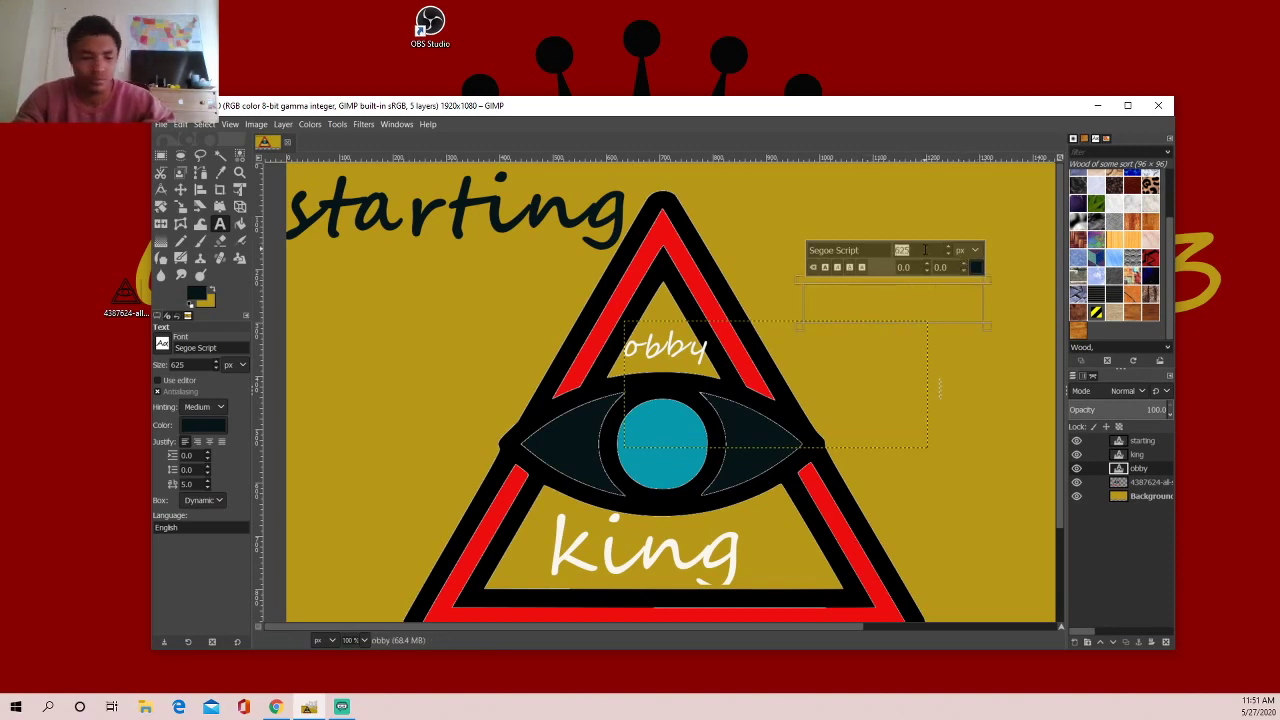
type("150")
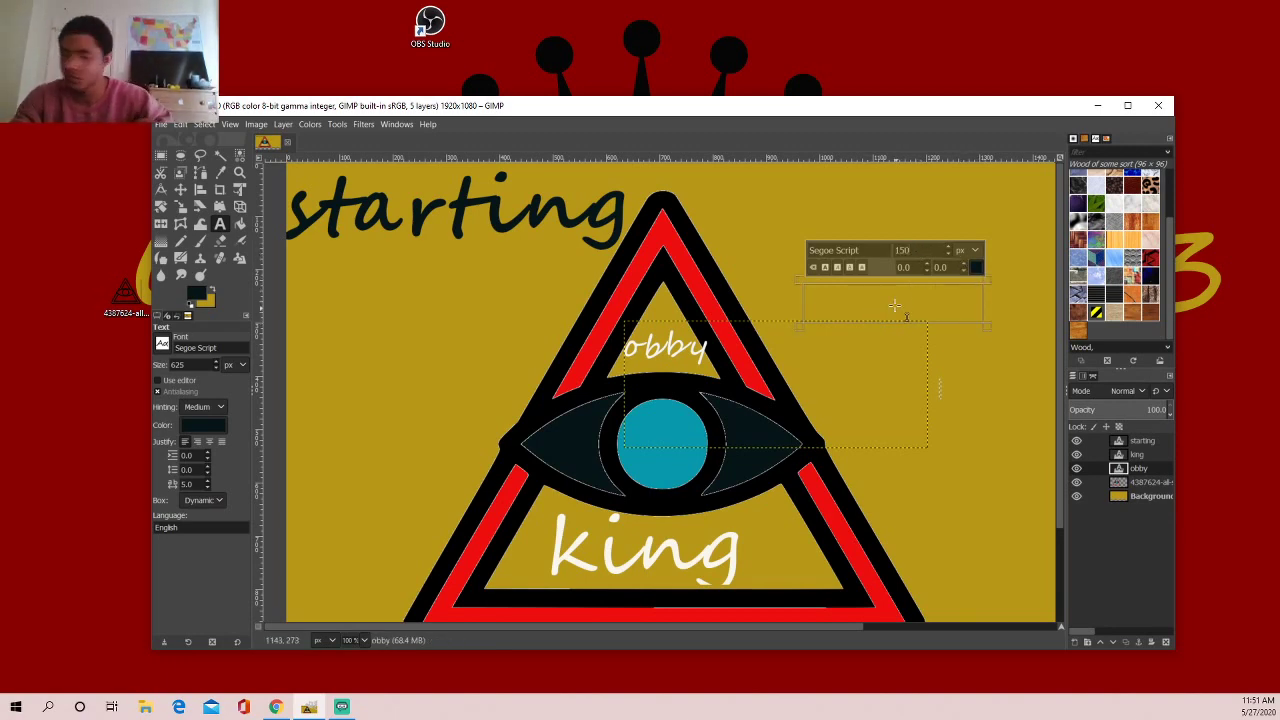
left_click(894, 305)
type("soo")
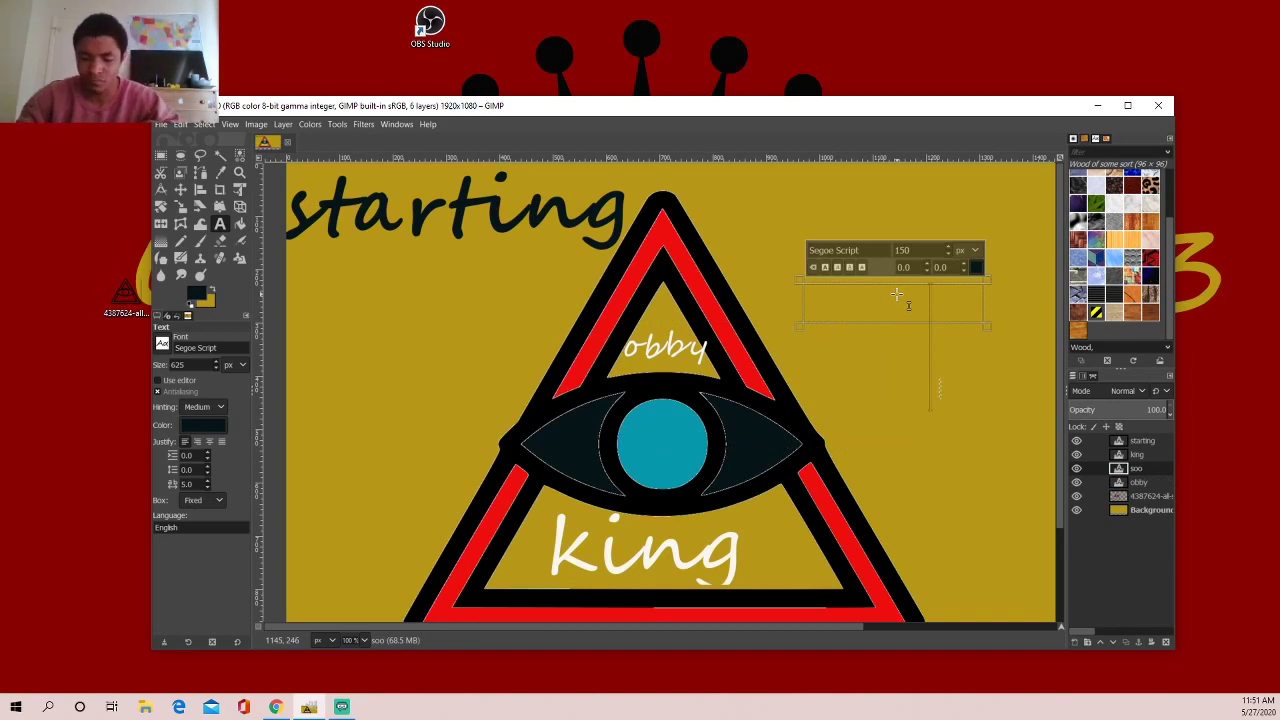
left_click(976, 267)
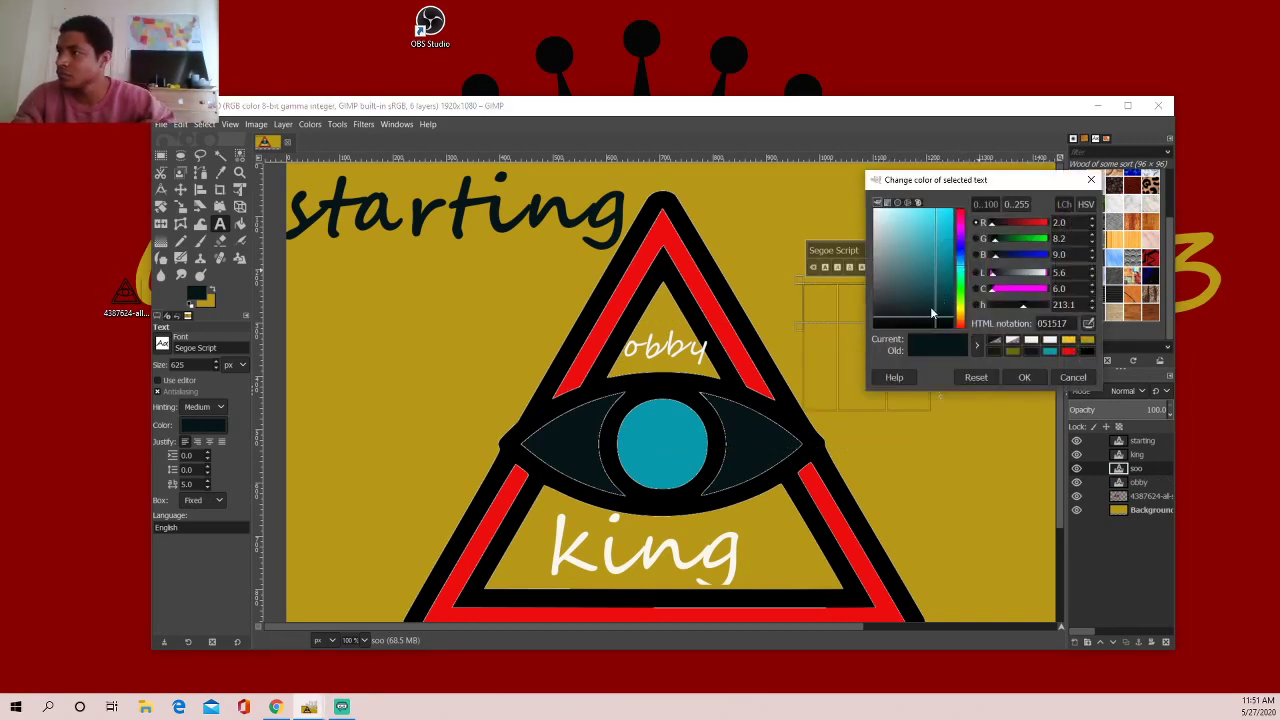
left_click_drag(932, 314, 876, 217)
left_click(1024, 379)
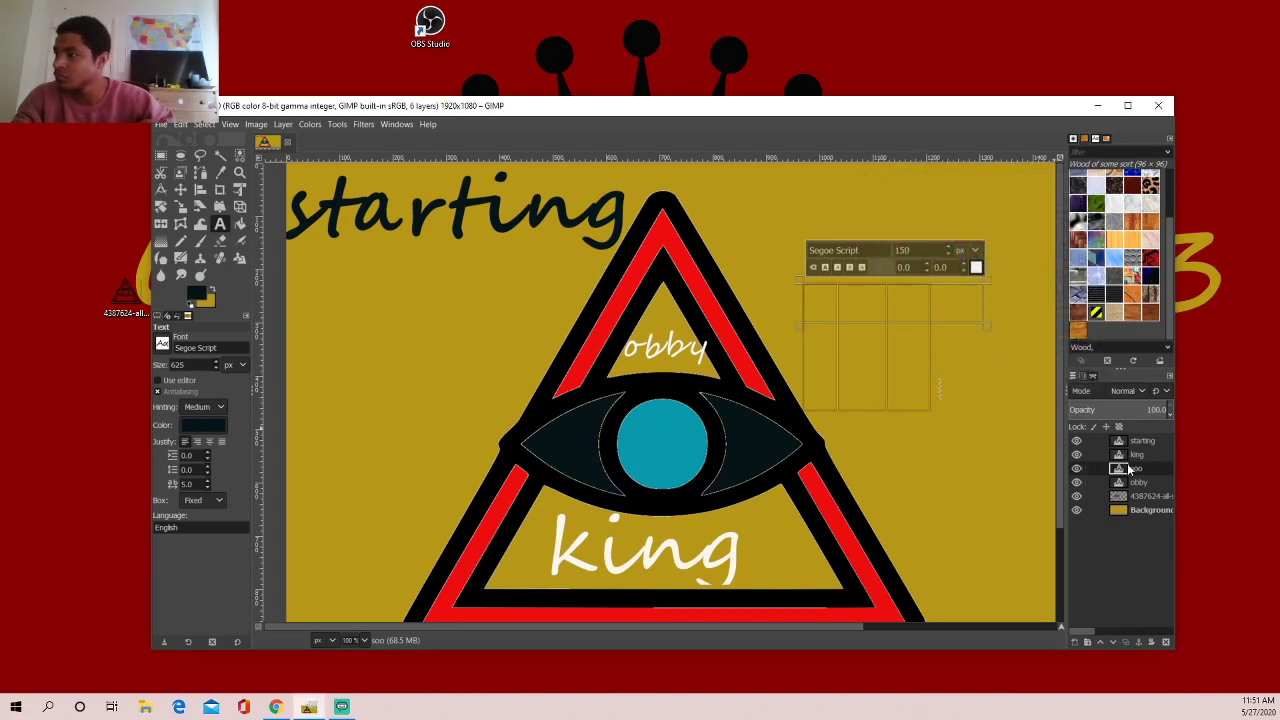
- Raise the new text layer to the top, clear its text, and delete the empty layer
left_click_drag(1130, 455, 1120, 441)
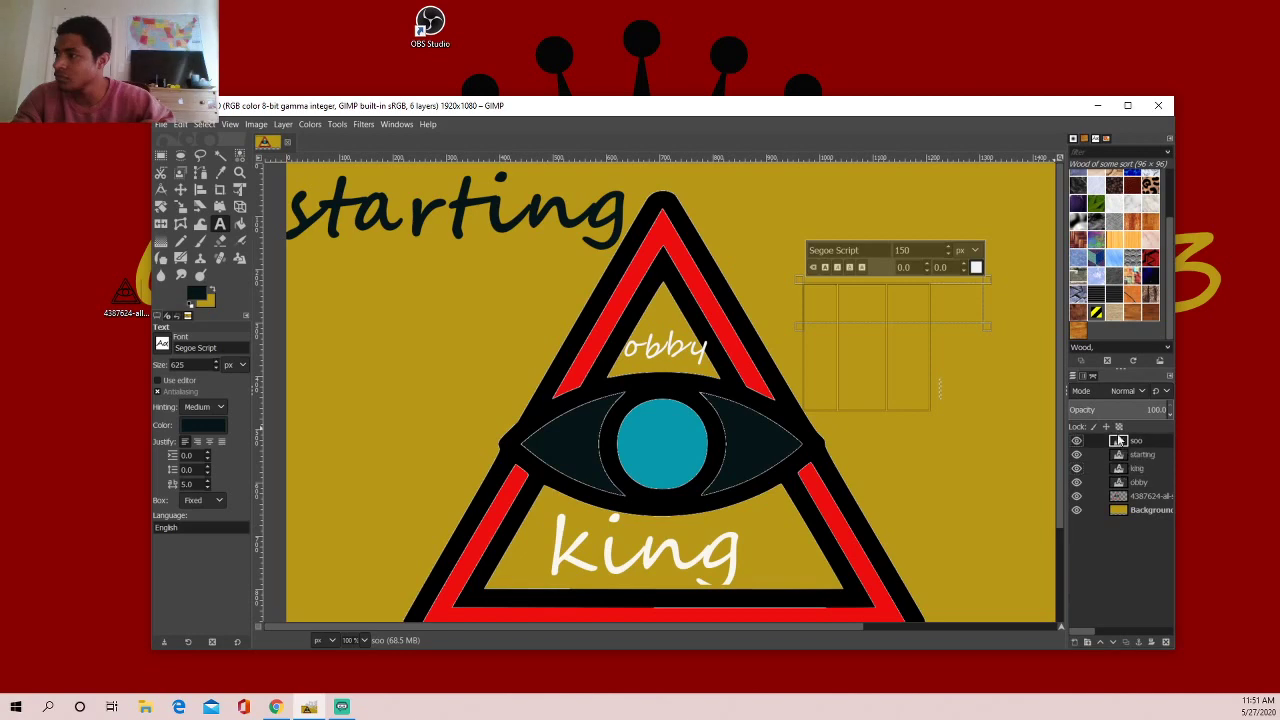
left_click(970, 394)
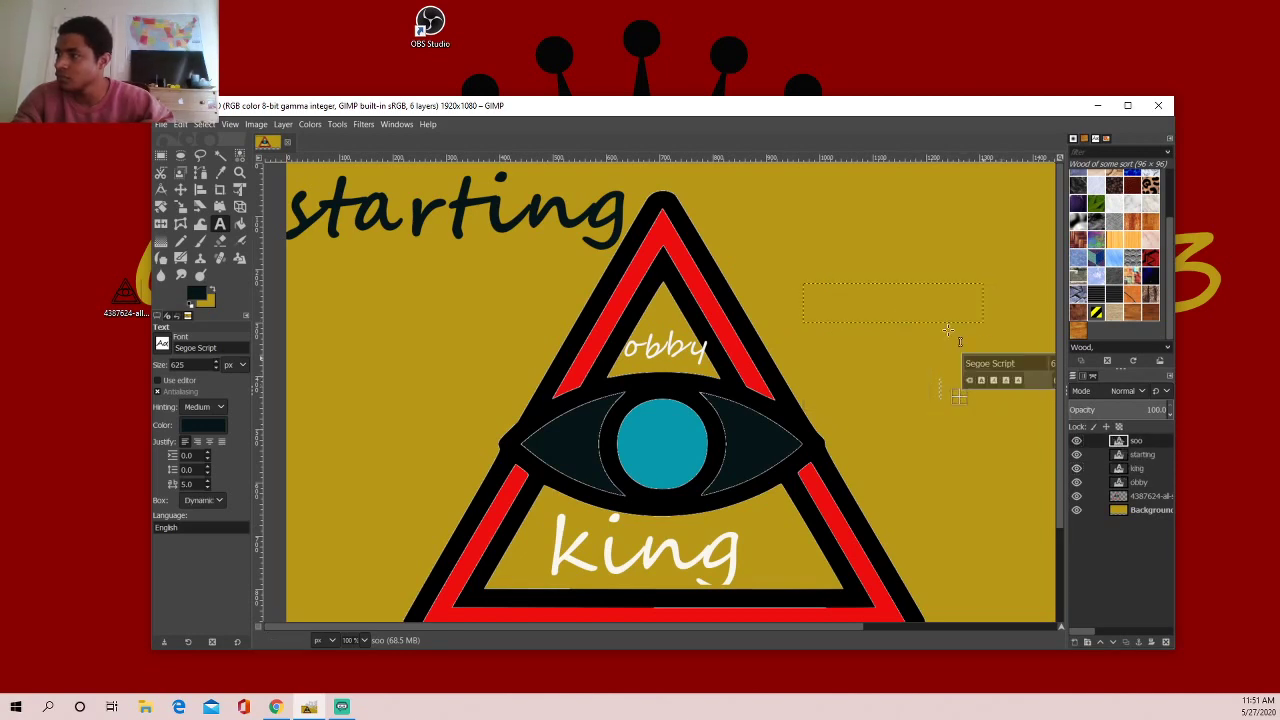
left_click_drag(948, 330, 932, 410)
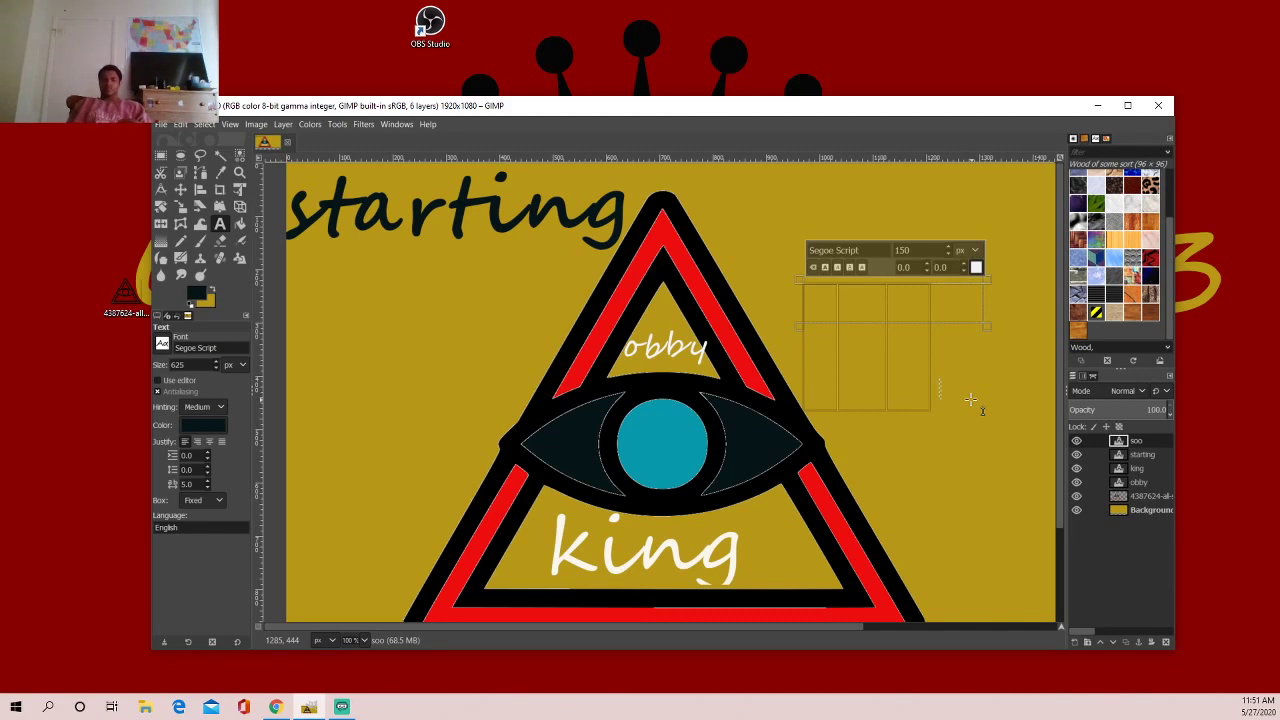
left_click(944, 356)
left_click(900, 314)
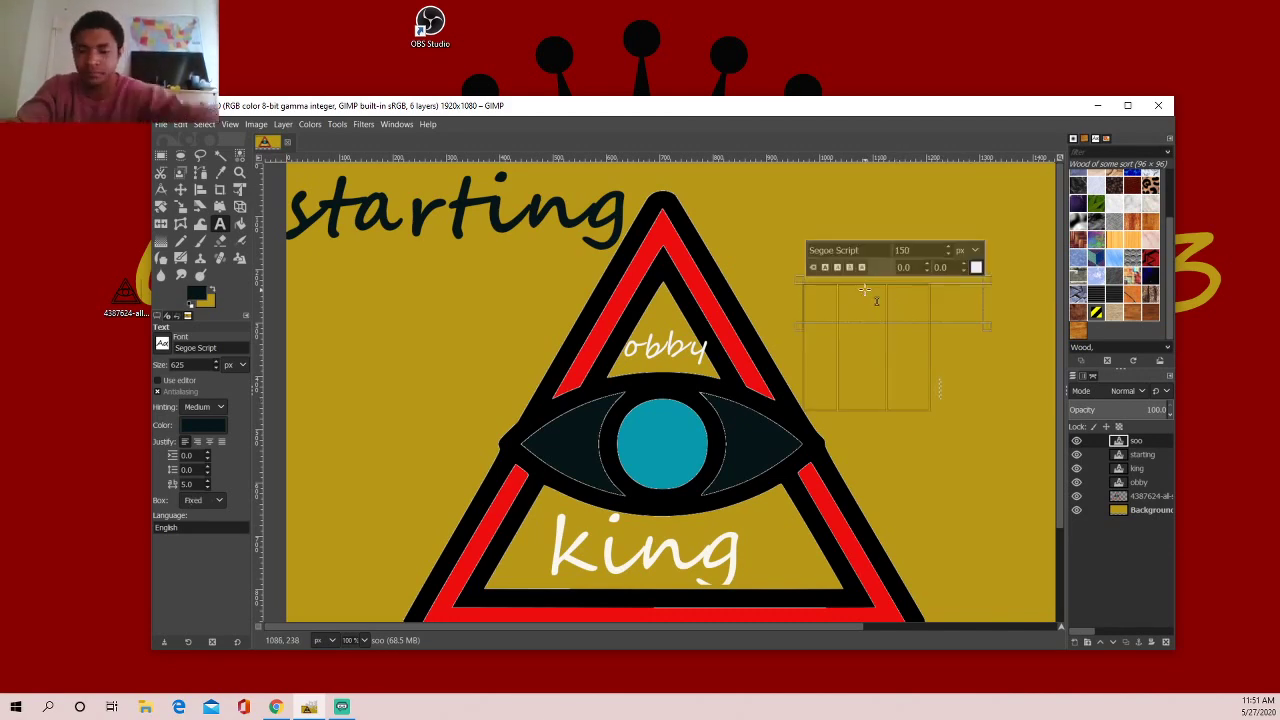
key("BackSpace")
key("BackSpace")
key("BackSpace")
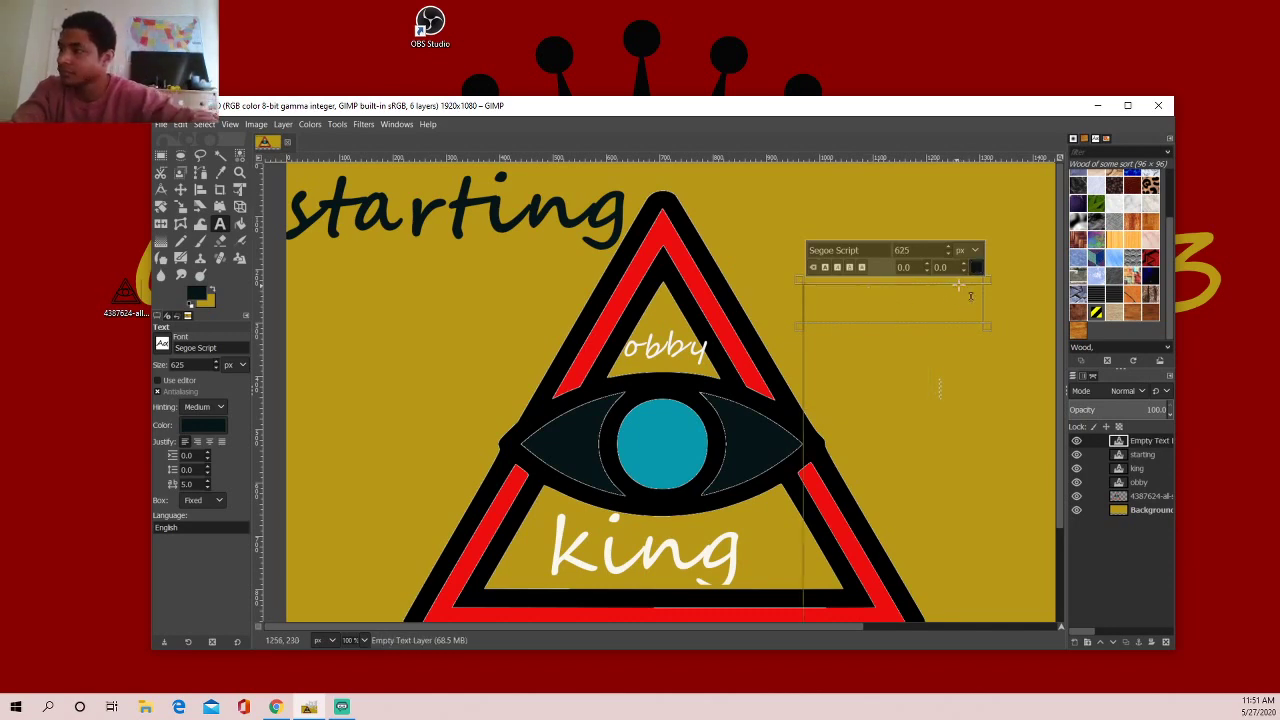
right_click(1141, 446)
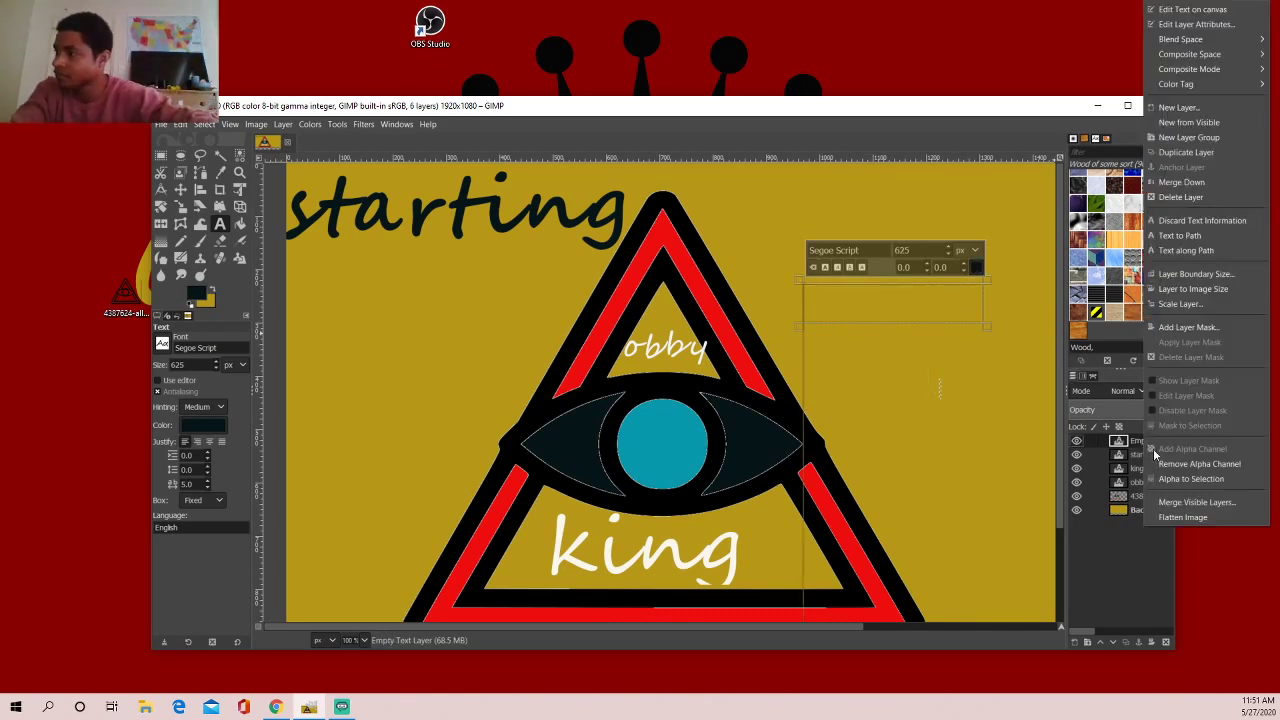
left_click(1151, 203)
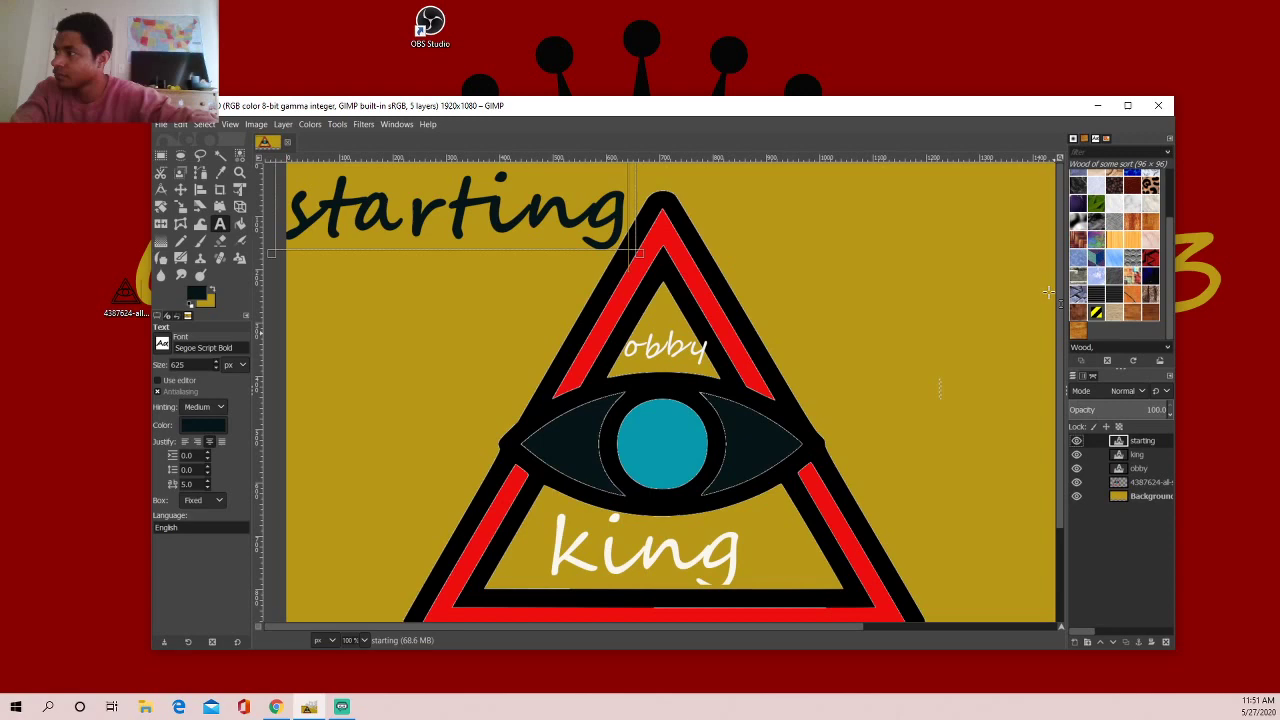
- Draw a text box right of the triangle and type 'soon' in white
left_click(942, 398)
left_click(945, 390)
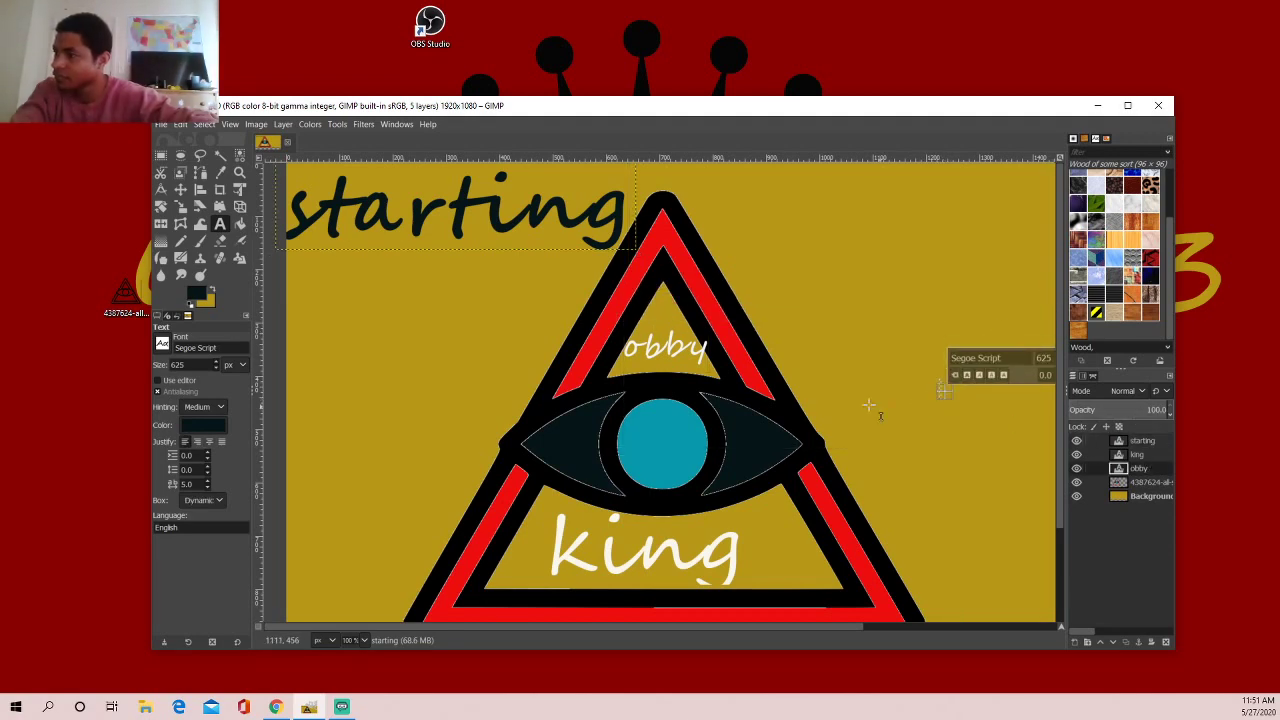
left_click(835, 390)
left_click(880, 264)
left_click_drag(797, 288, 1017, 406)
type("150")
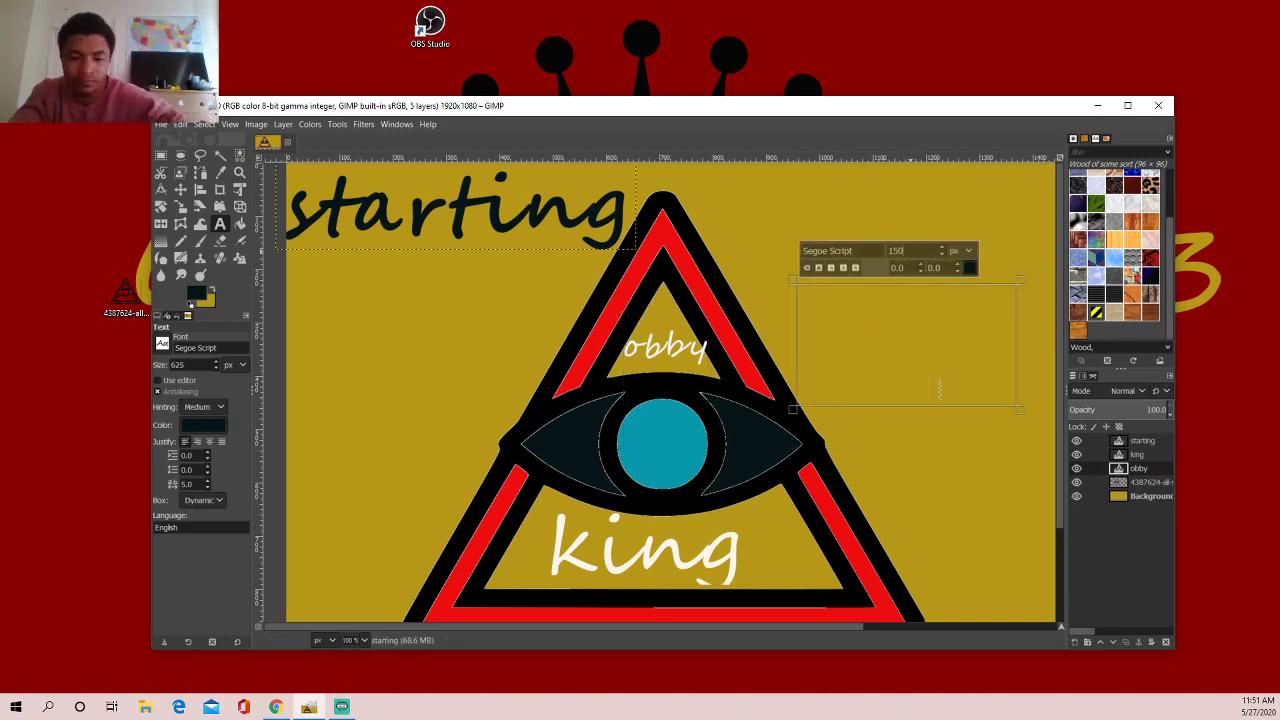
left_click(969, 267)
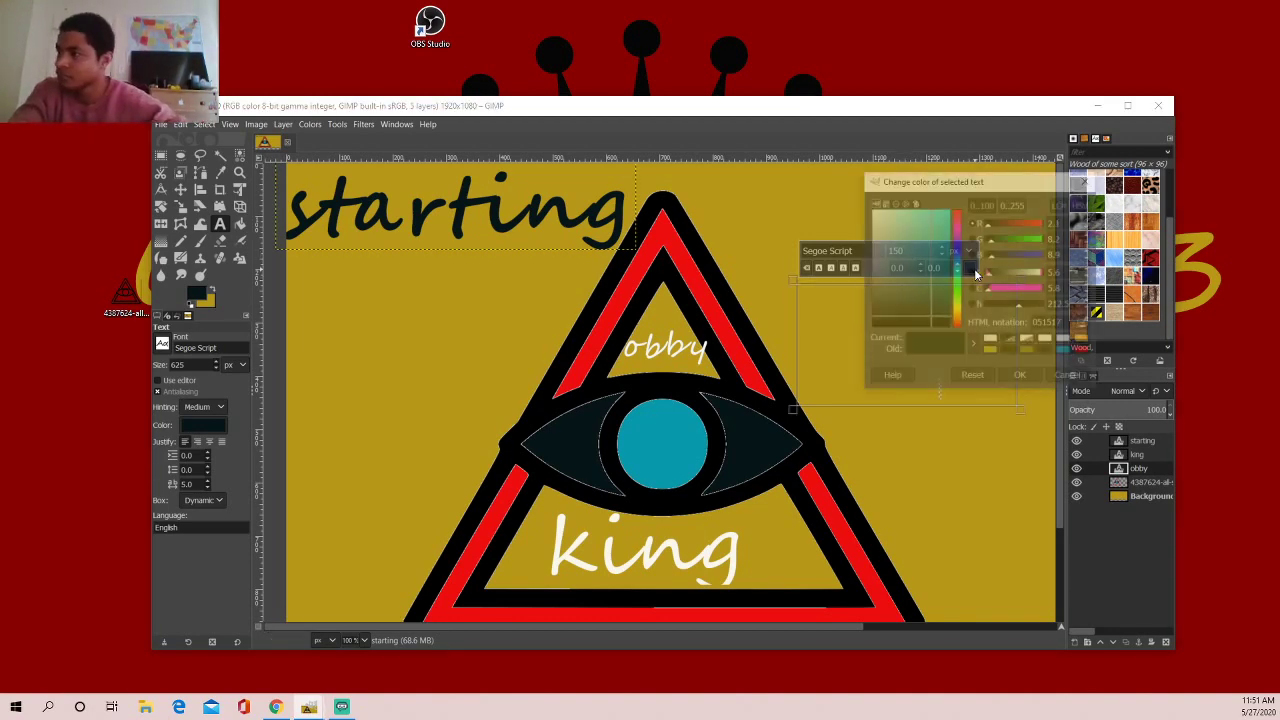
left_click_drag(926, 270, 874, 218)
left_click(1016, 376)
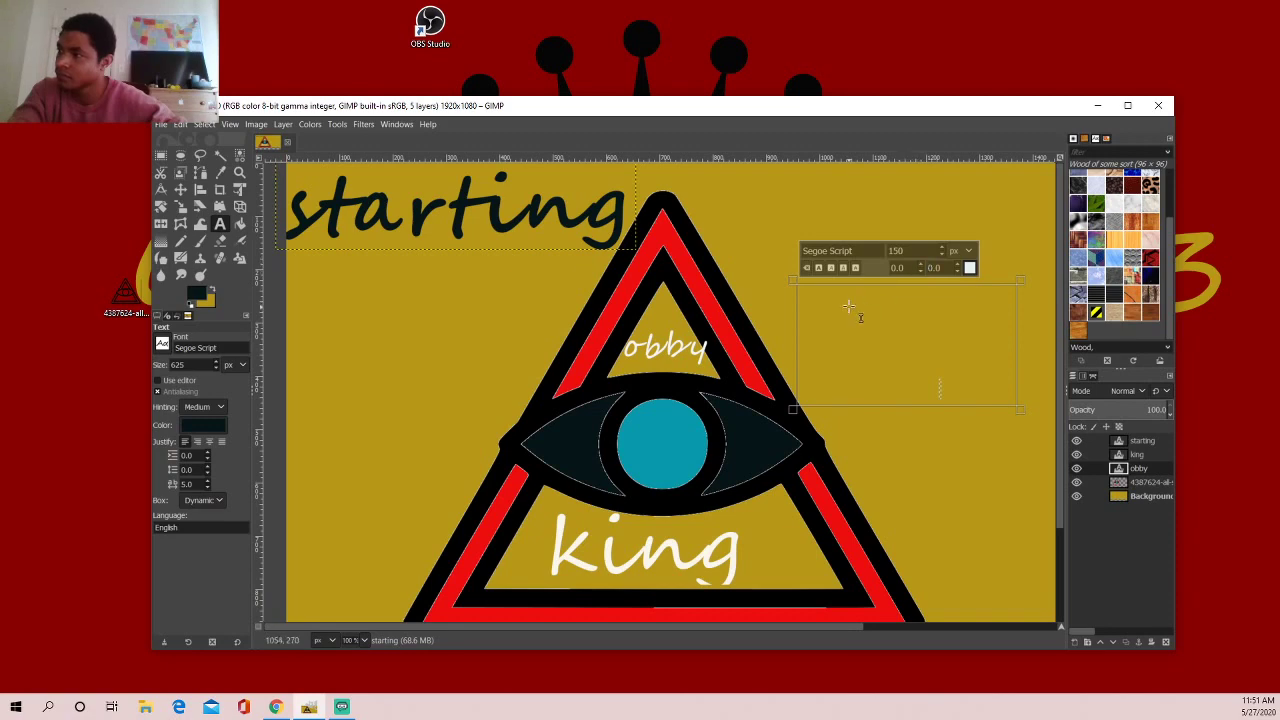
type("so")
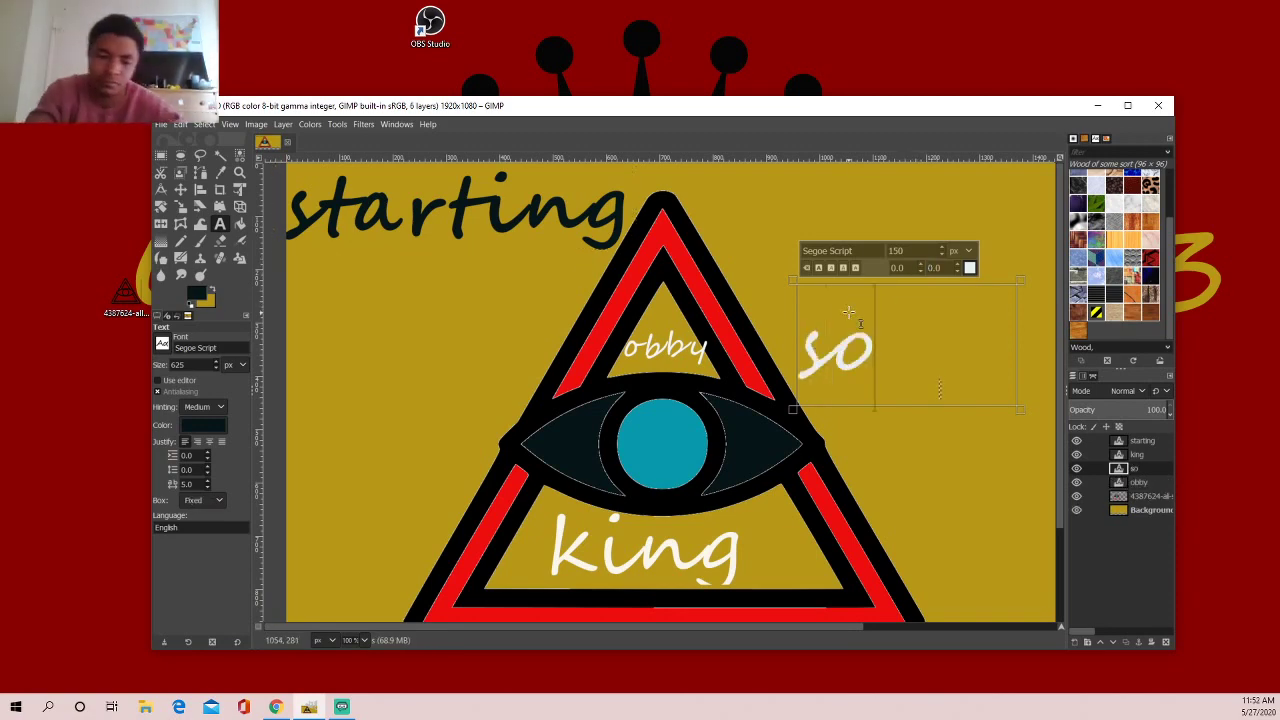
type("on")
key("Return")
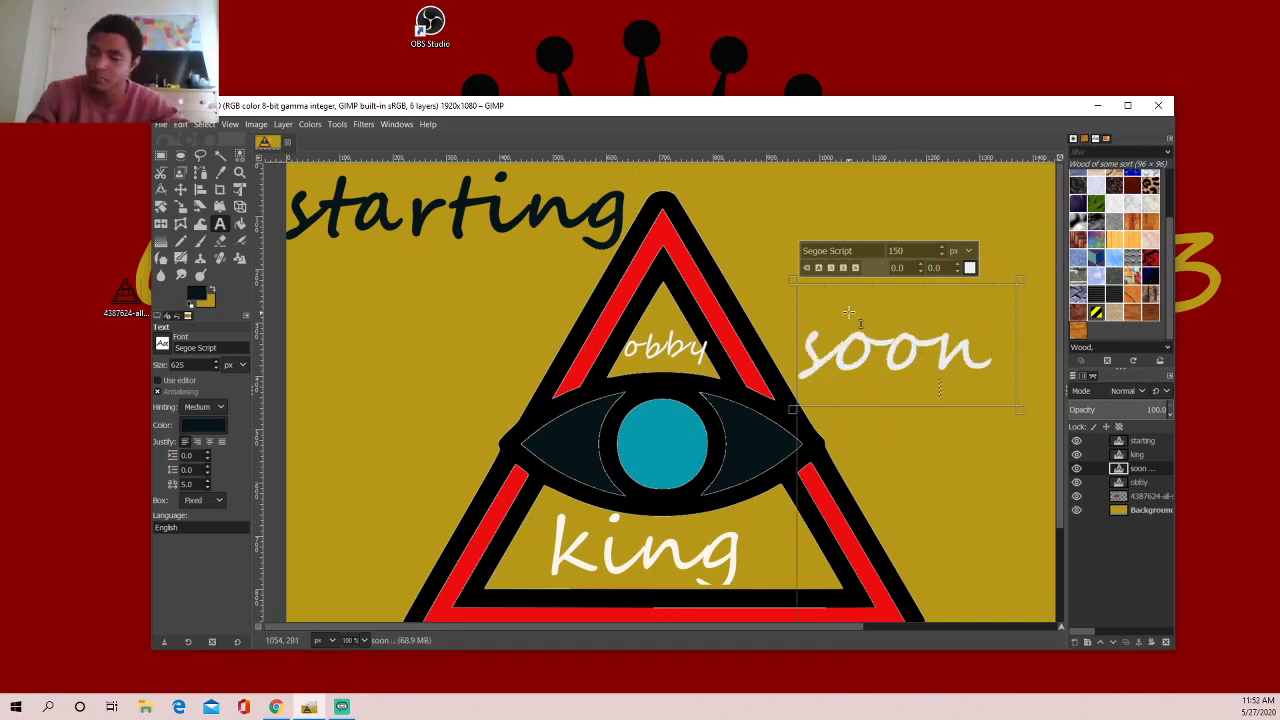
key("BackSpace")
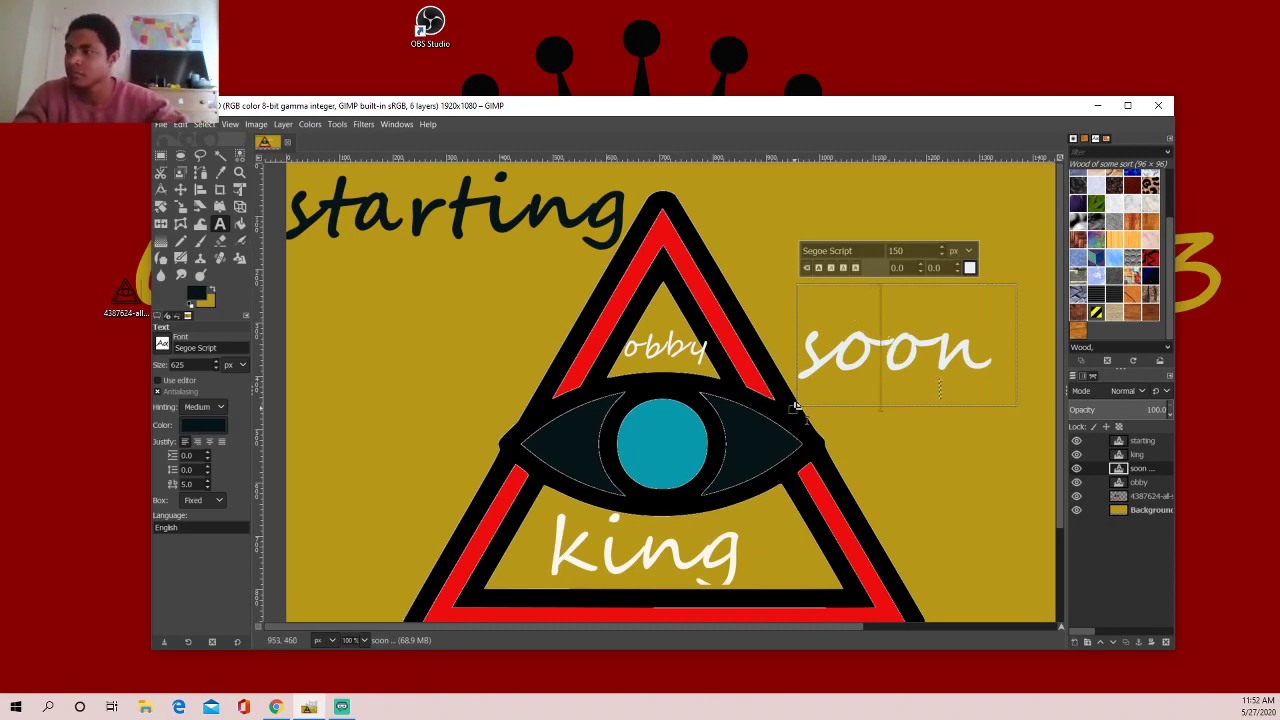
- Narrow the 'soon' text box and recolour the word black
mouse_move(797, 404)
left_mouse_down()
mouse_move(825, 395)
mouse_move(790, 420)
left_mouse_up()
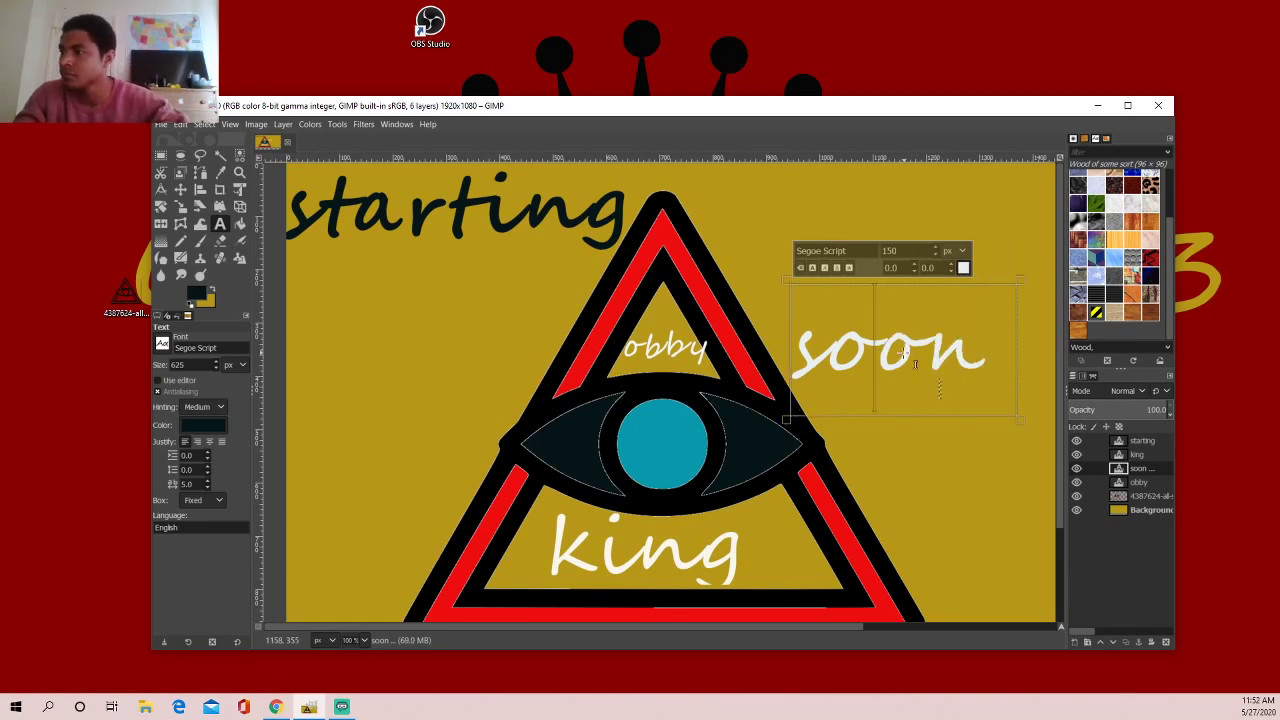
double_click(964, 331)
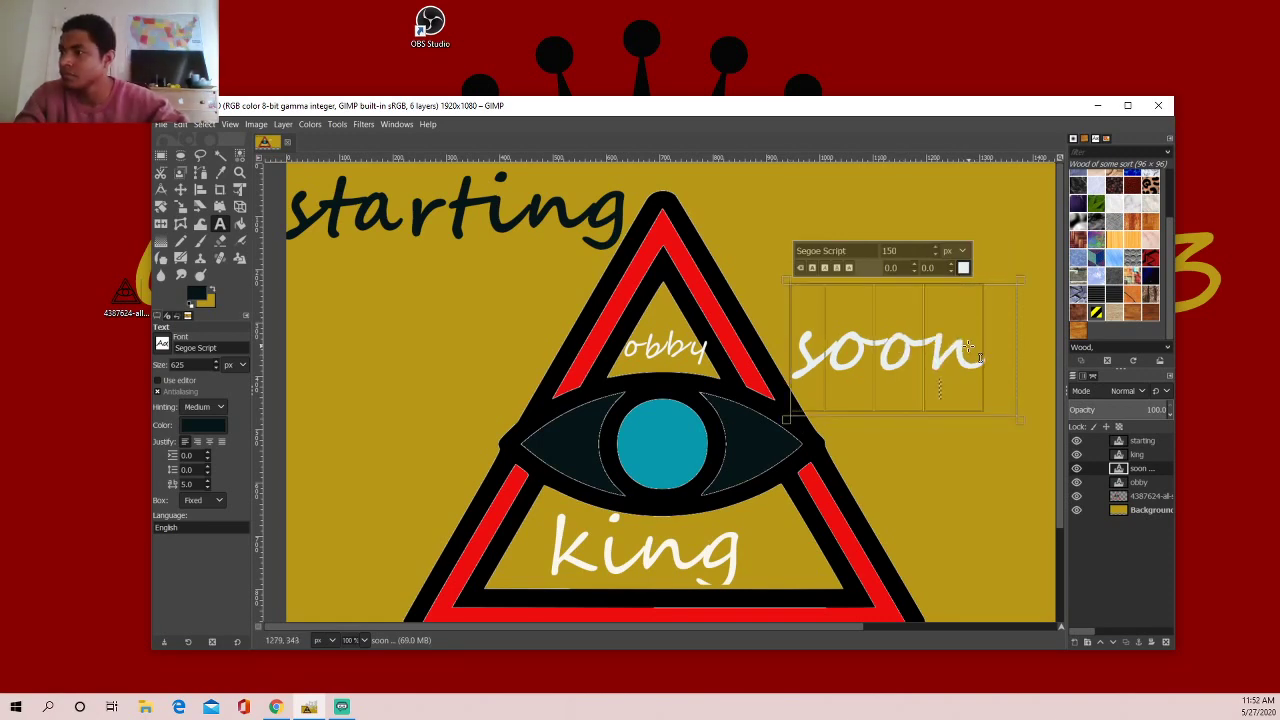
left_click(963, 267)
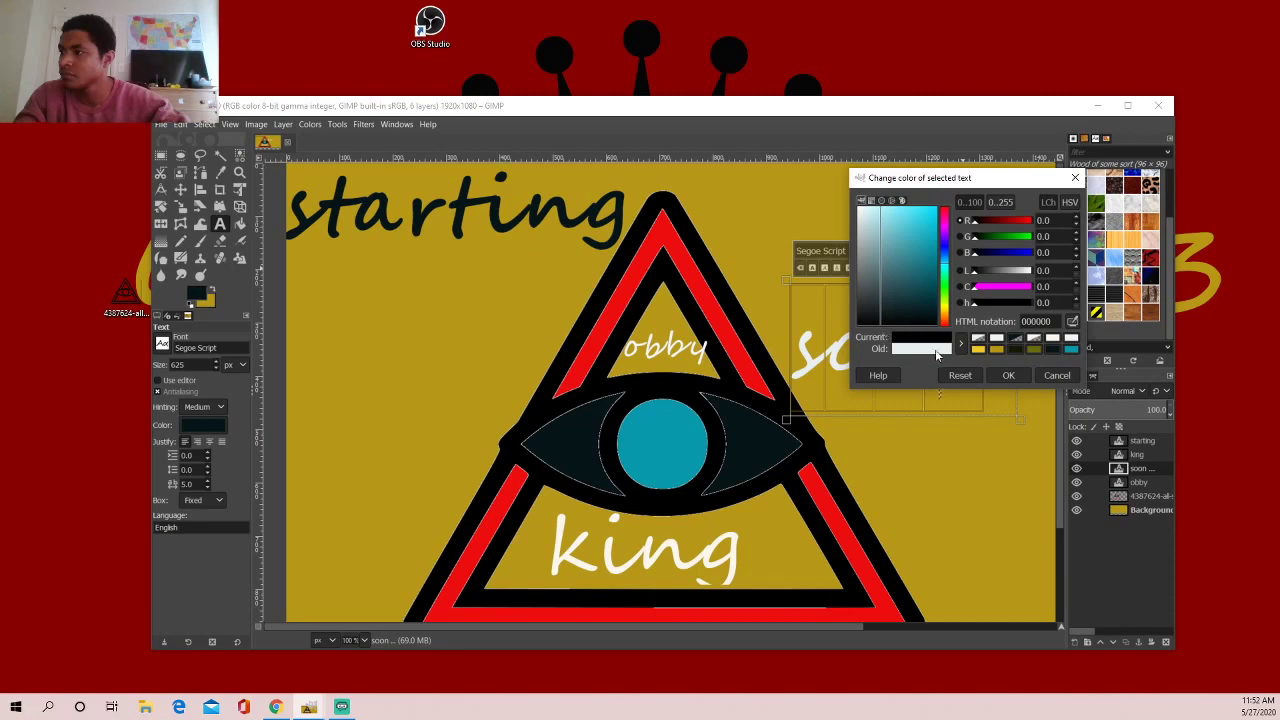
left_click(1005, 376)
left_click(870, 304)
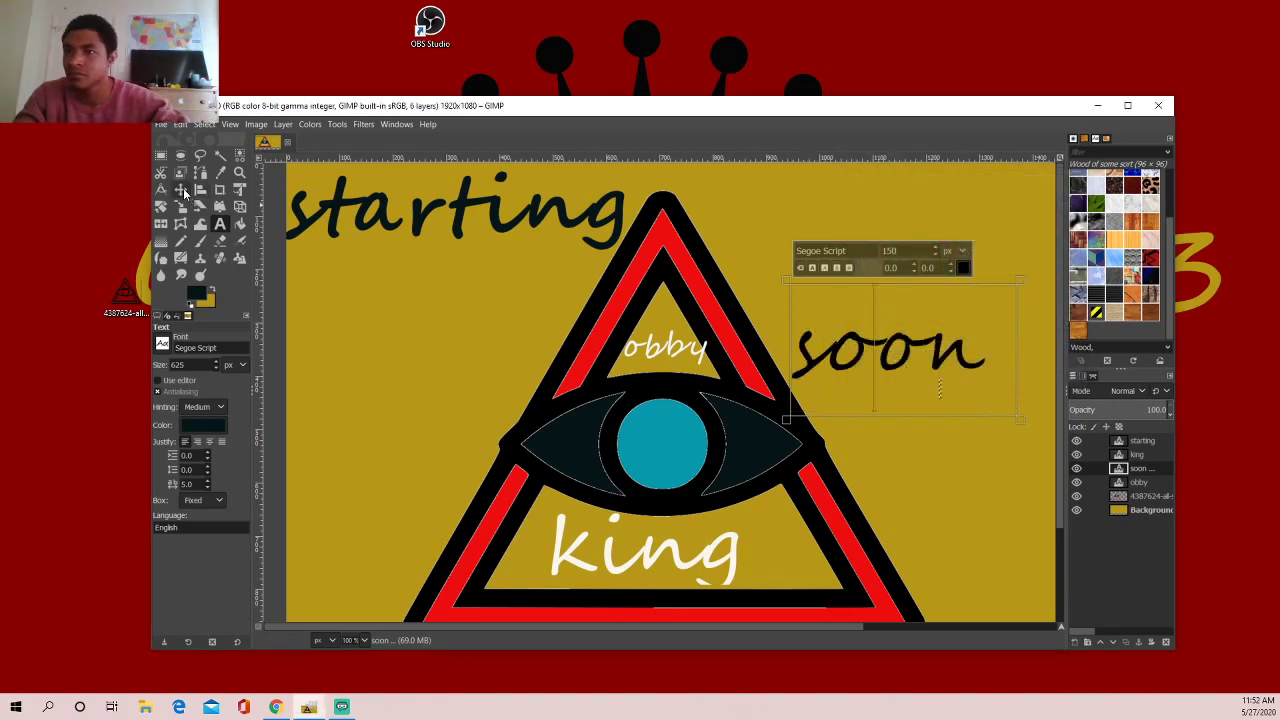
- Shrink 'soon' to 100 px and move it beside the triangle's bottom-right corner
left_click(183, 188)
mouse_move(887, 352)
left_mouse_down()
mouse_move(935, 450)
mouse_move(933, 437)
left_mouse_up()
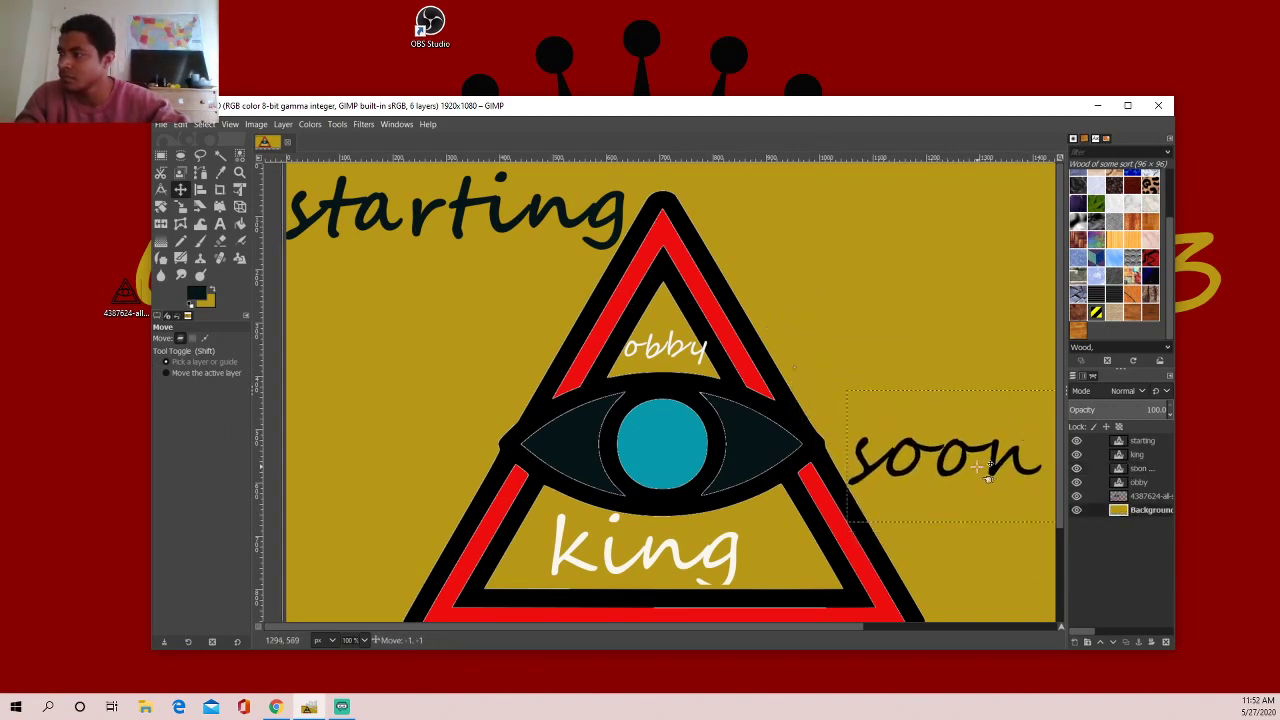
mouse_move(946, 456)
left_mouse_down()
mouse_move(928, 455)
mouse_move(885, 345)
left_mouse_up()
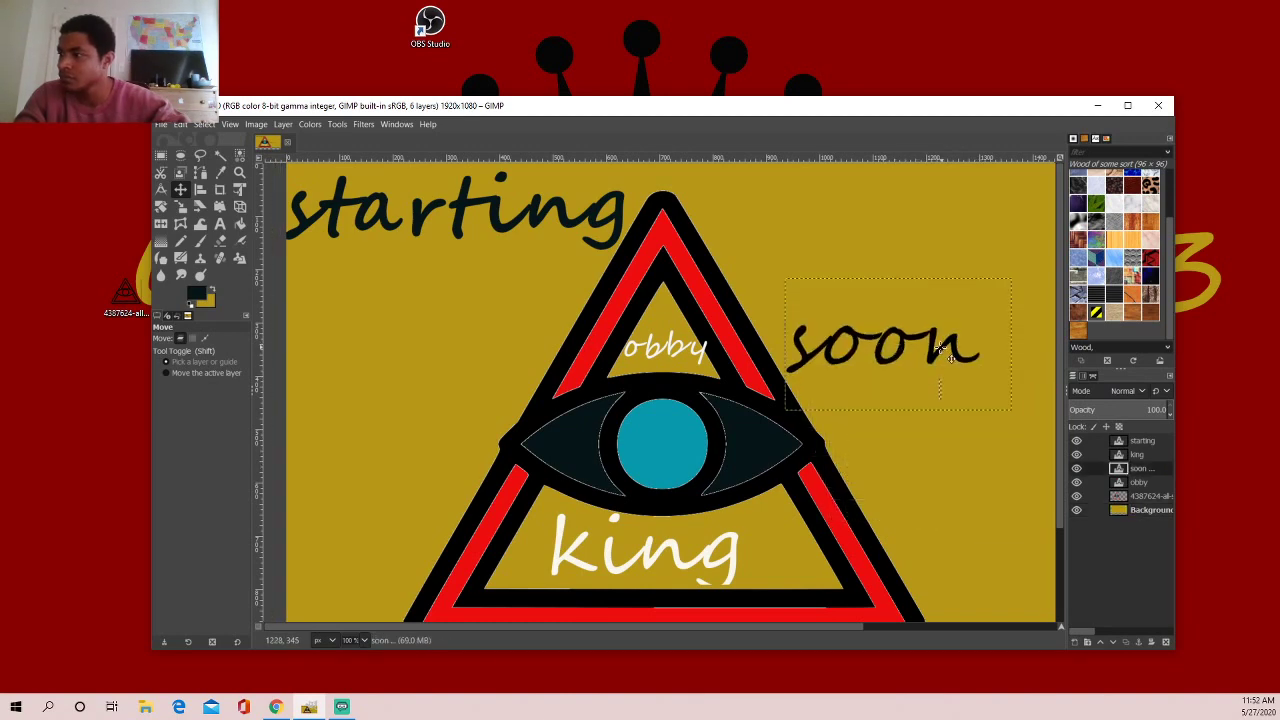
left_click(220, 223)
left_click(928, 360)
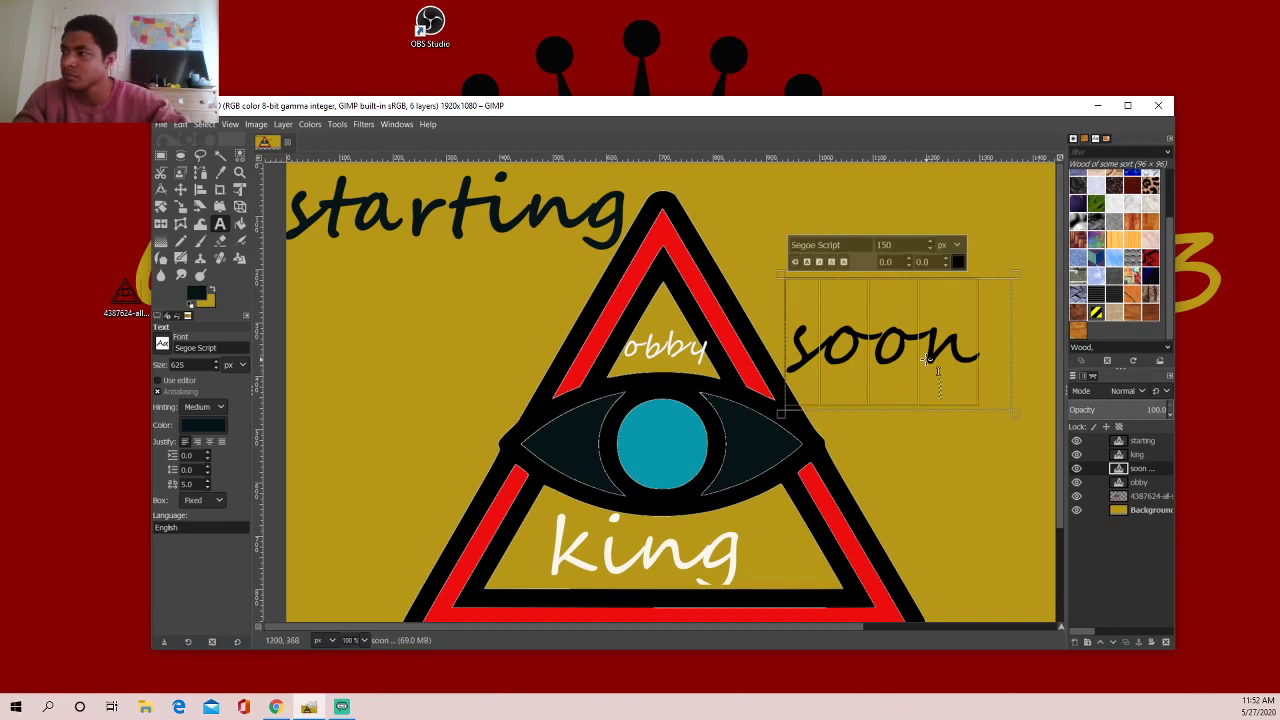
key("BackSpace")
key("BackSpace")
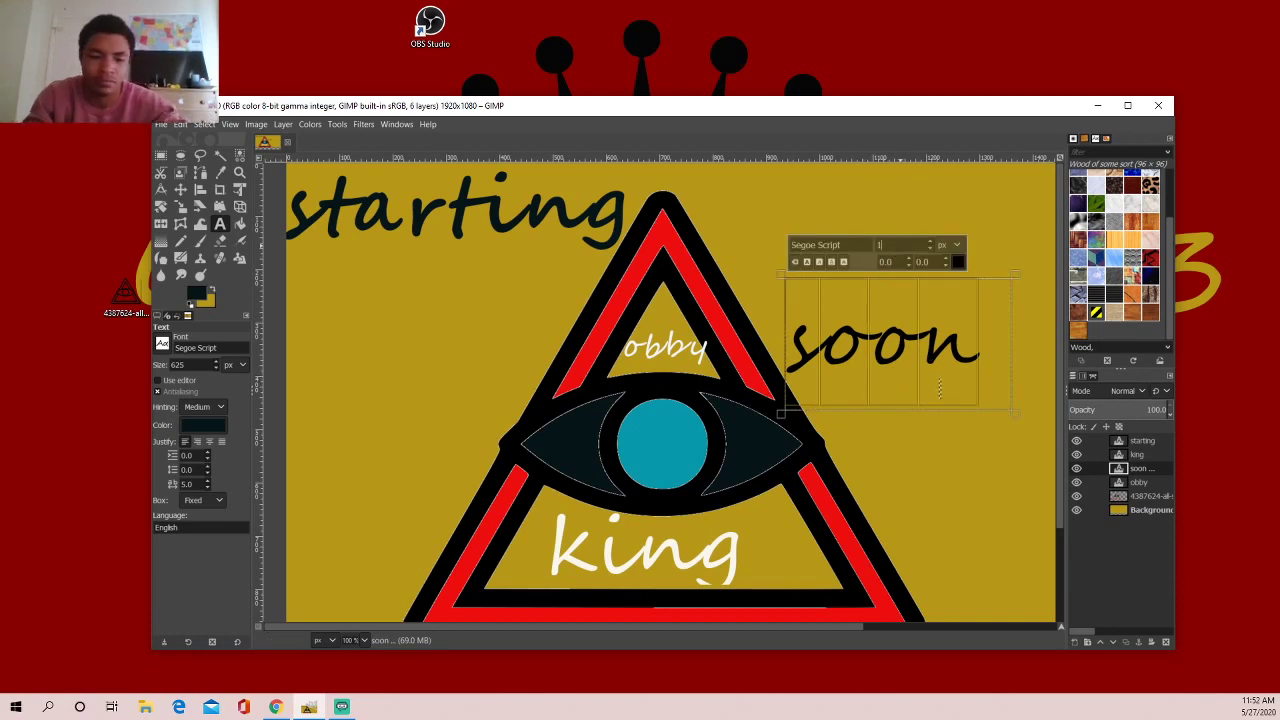
type("00")
key("Return")
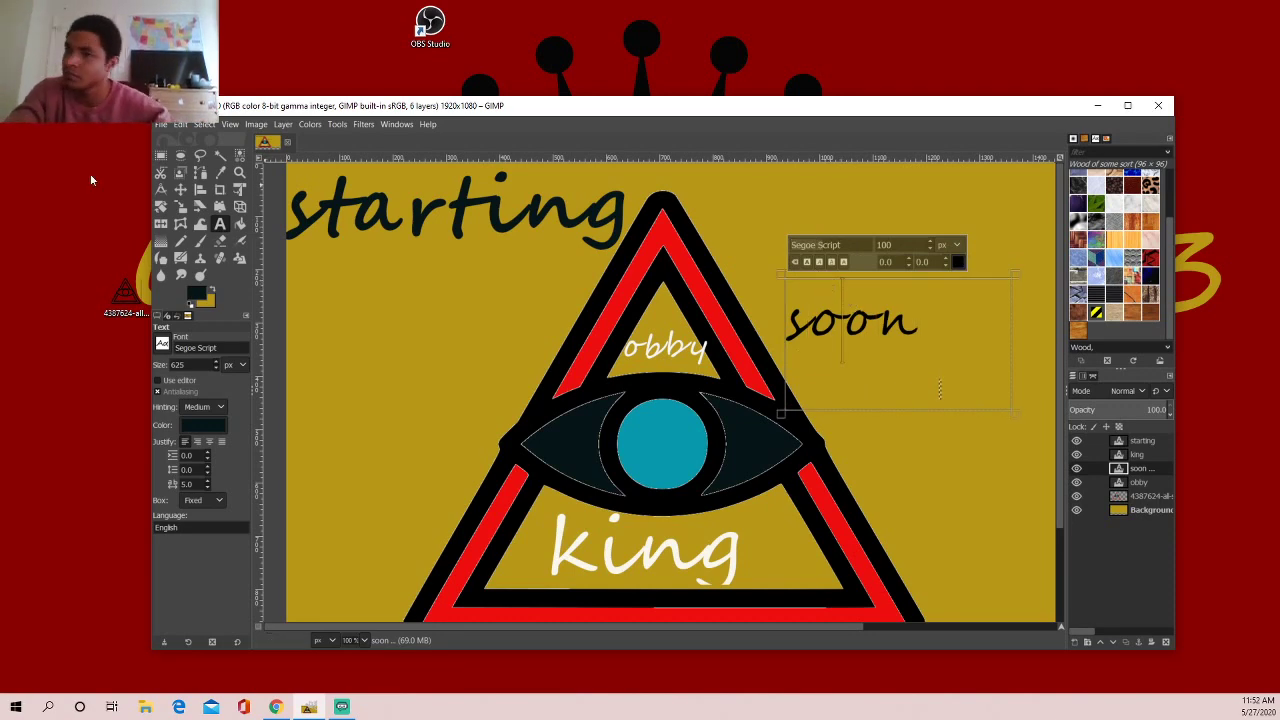
left_click(180, 189)
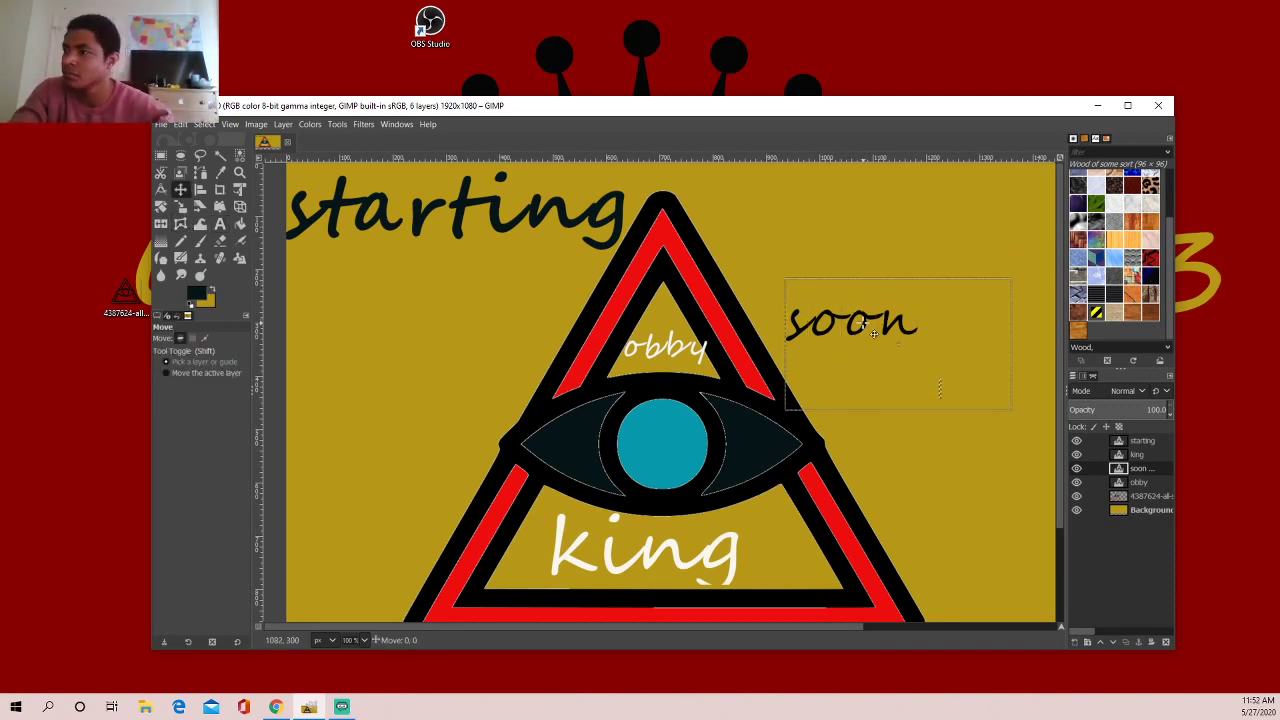
mouse_move(862, 344)
left_mouse_down()
mouse_move(972, 564)
mouse_move(1003, 591)
left_mouse_up()
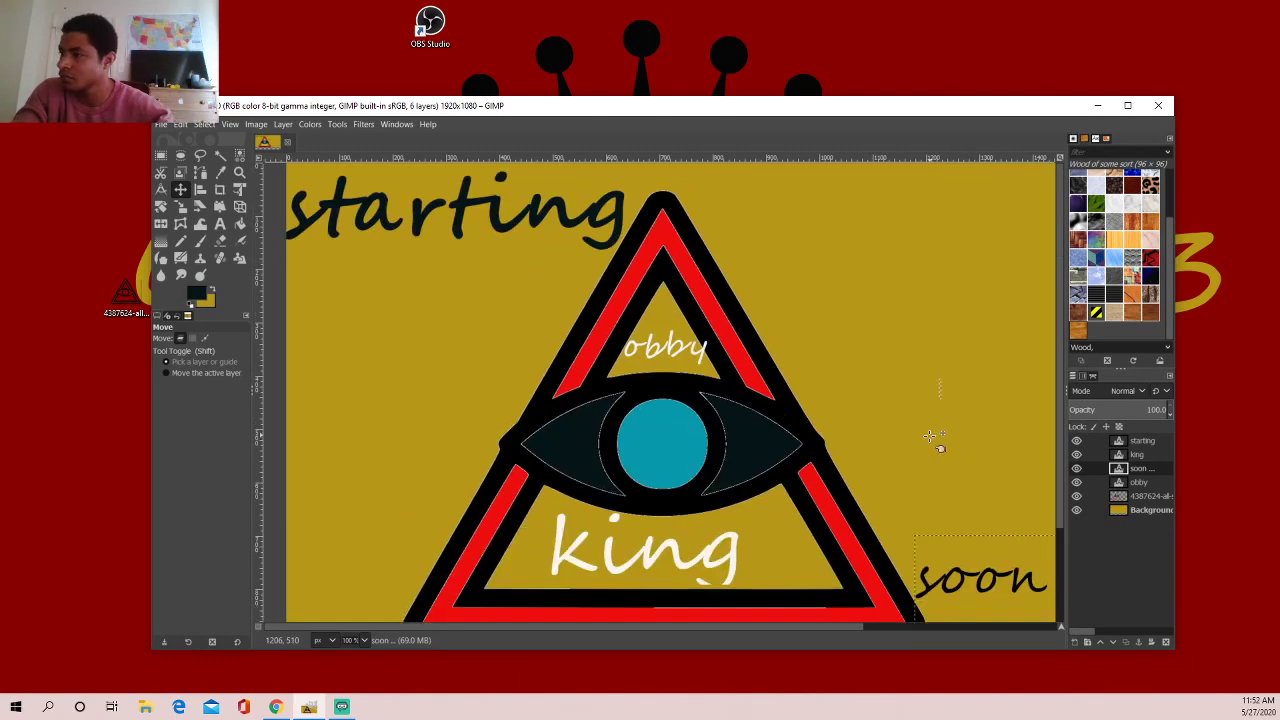
- Maximise the window, shift 'soon' lower right, and centre the triangle-eye layer
left_click(1127, 105)
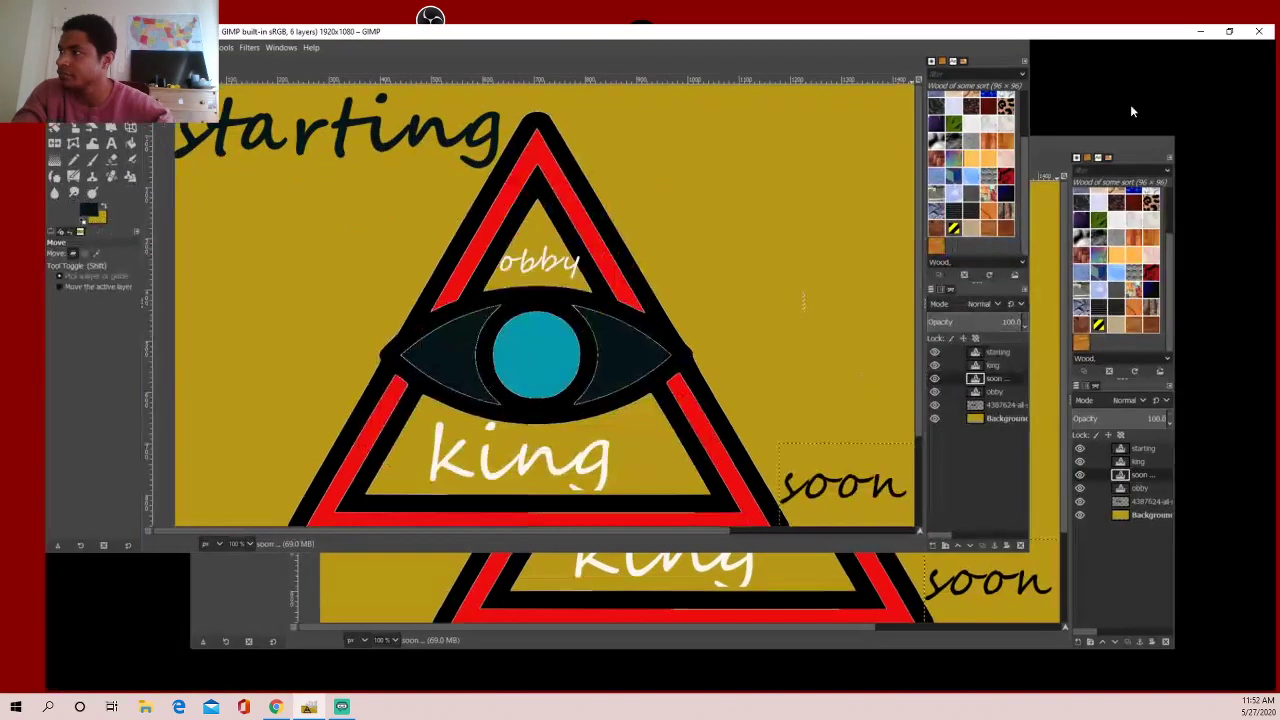
left_click_drag(836, 328, 850, 423)
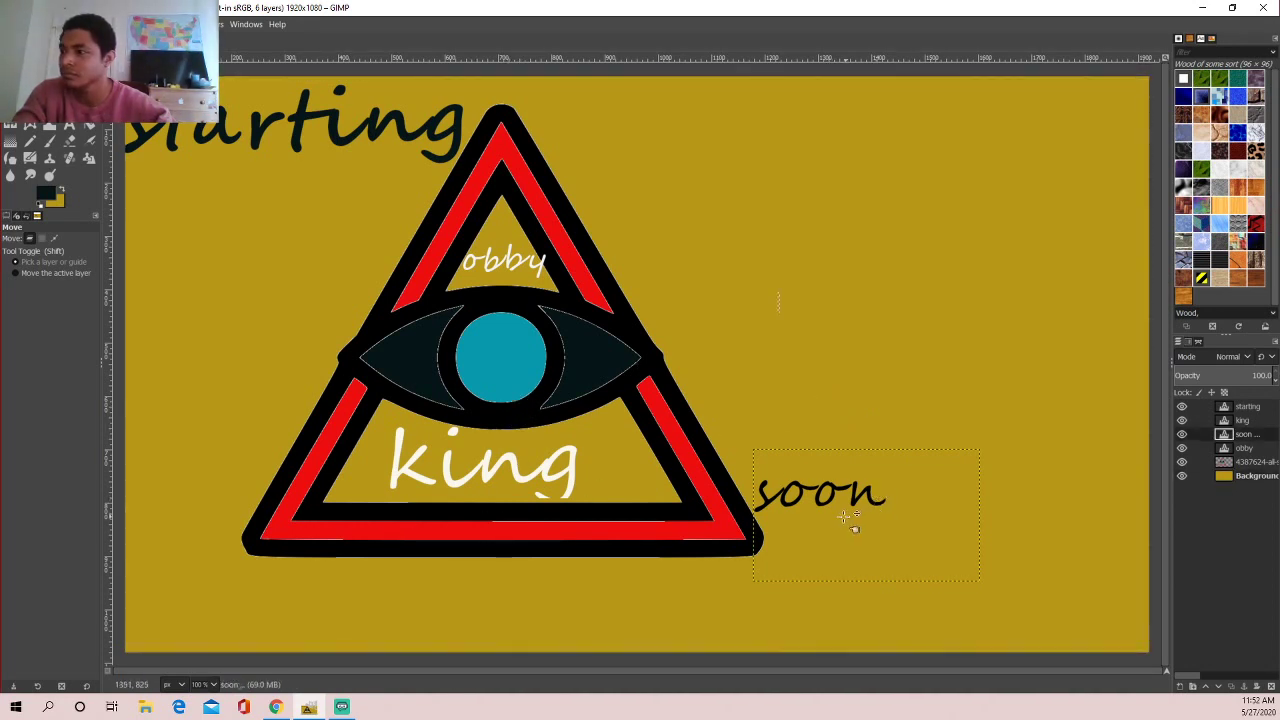
left_click_drag(869, 515, 995, 549)
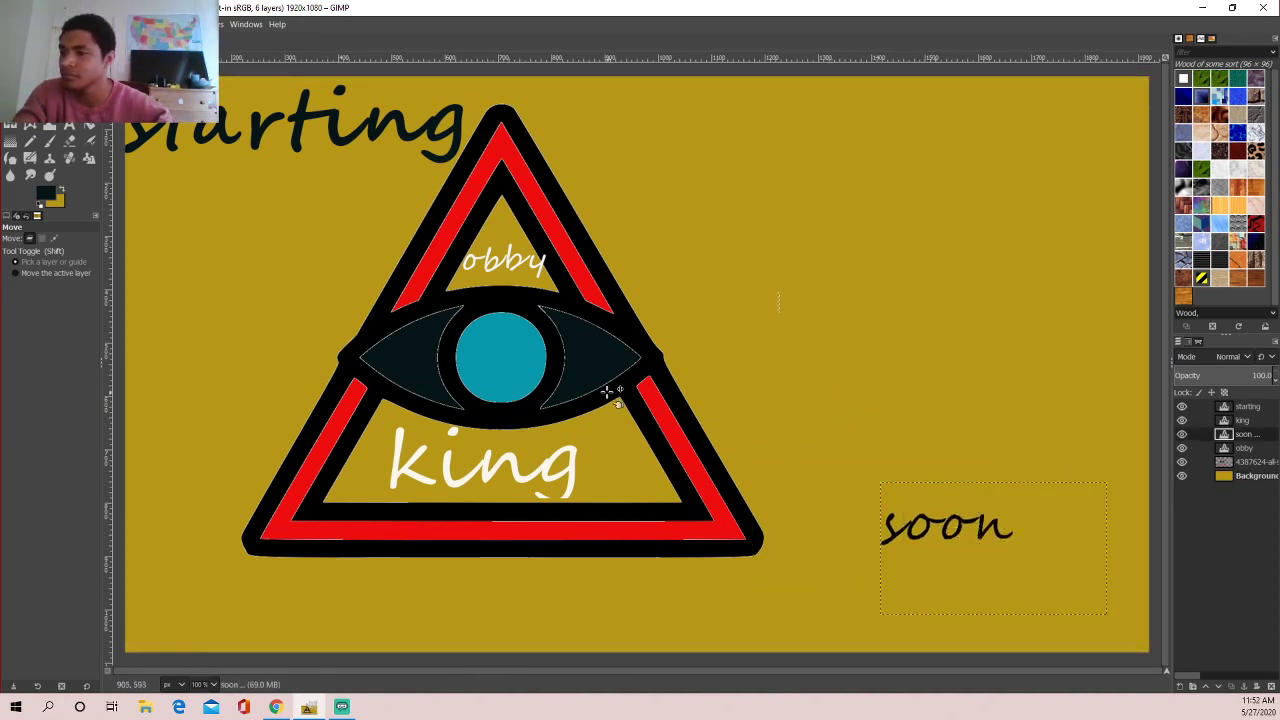
left_click(628, 390)
left_click_drag(628, 390, 678, 396)
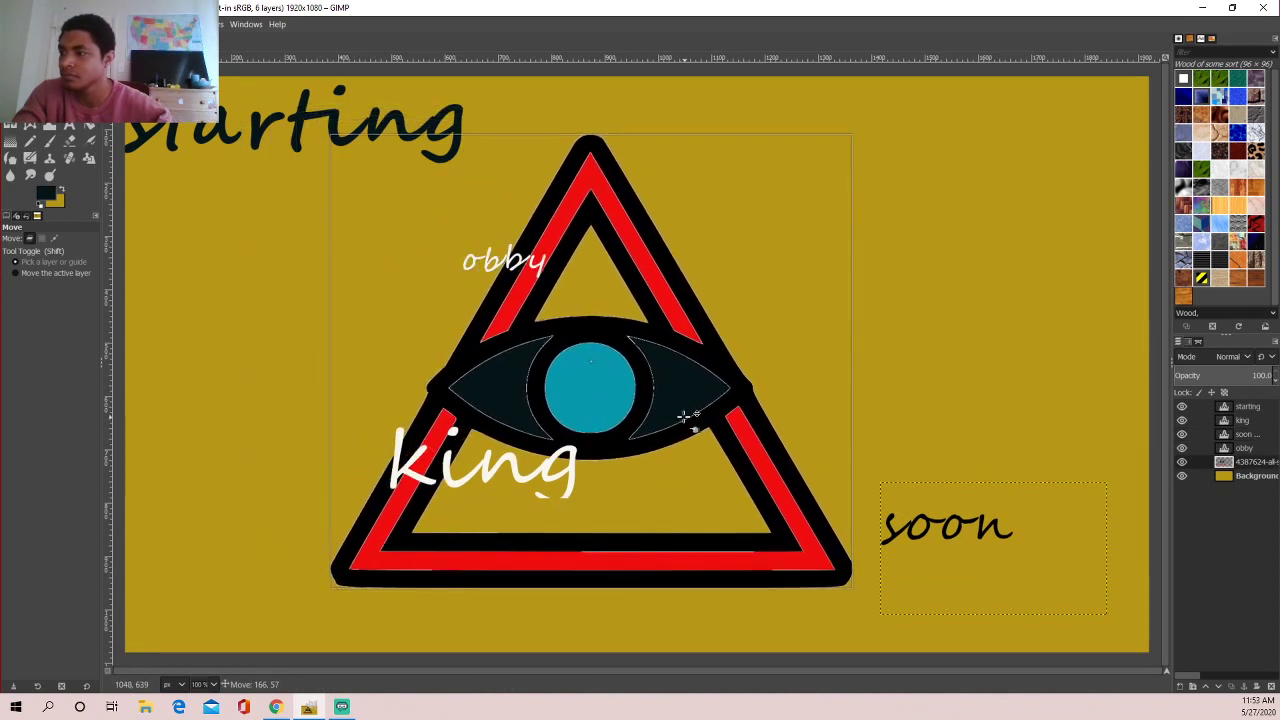
left_click_drag(678, 396, 665, 412)
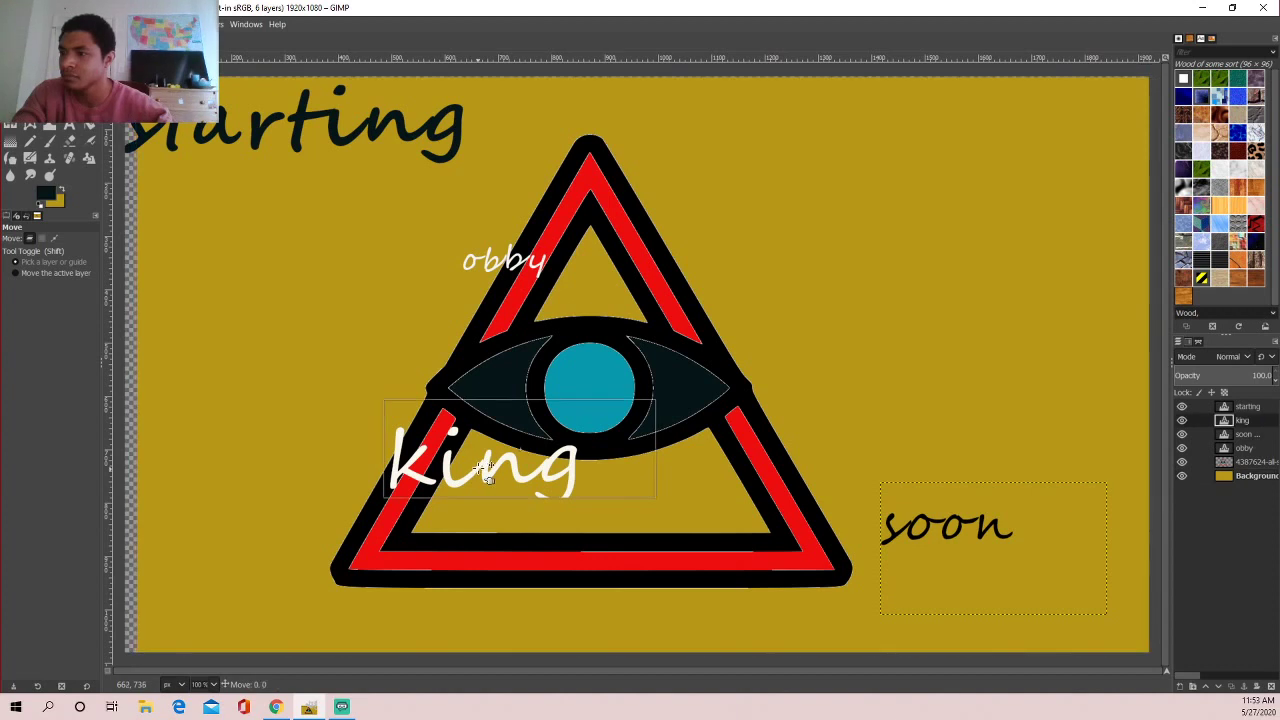
- Centre 'king' under the eye, undoing accidental Background shifts
left_click_drag(486, 480, 569, 508)
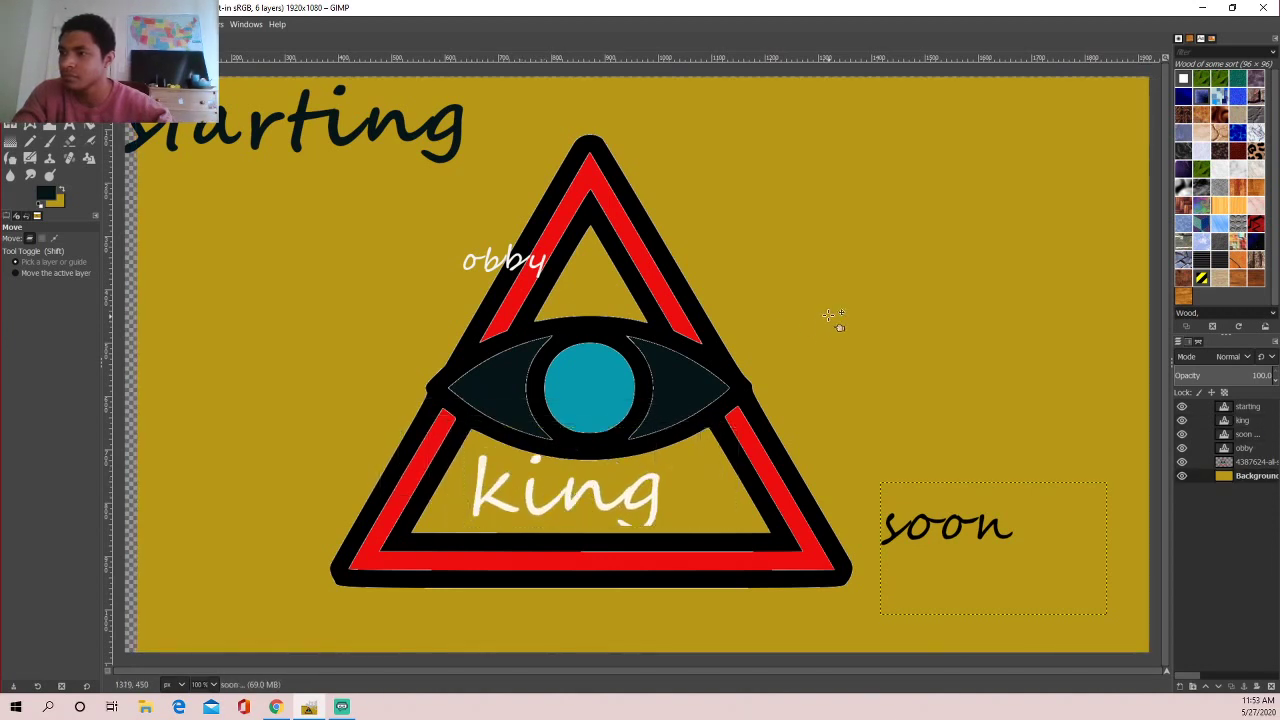
key("ctrl+z")
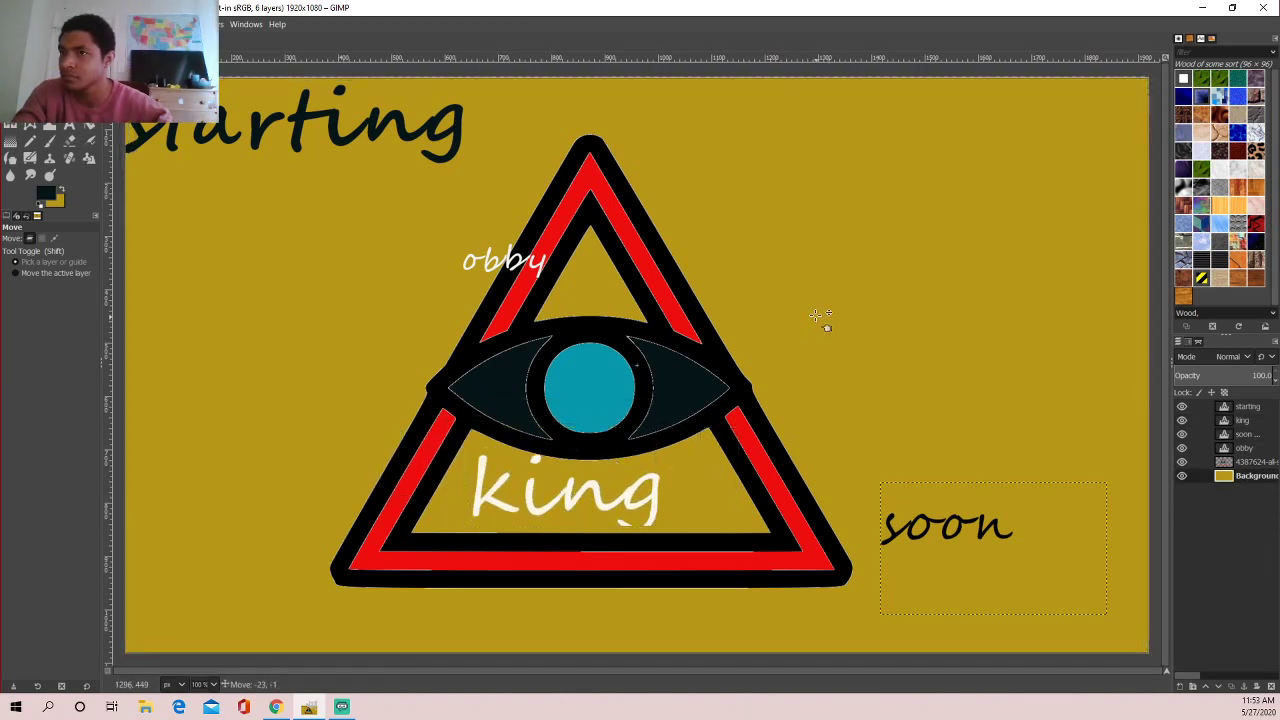
left_click(604, 481)
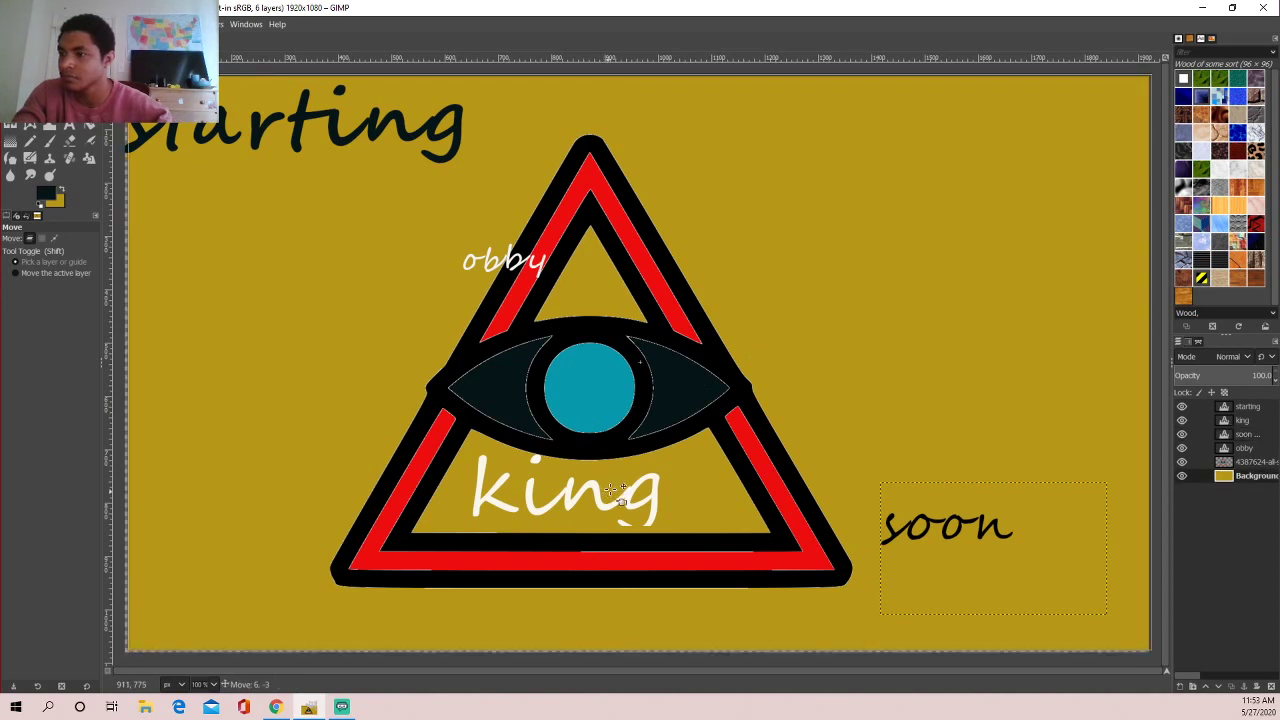
left_click_drag(604, 505, 617, 505)
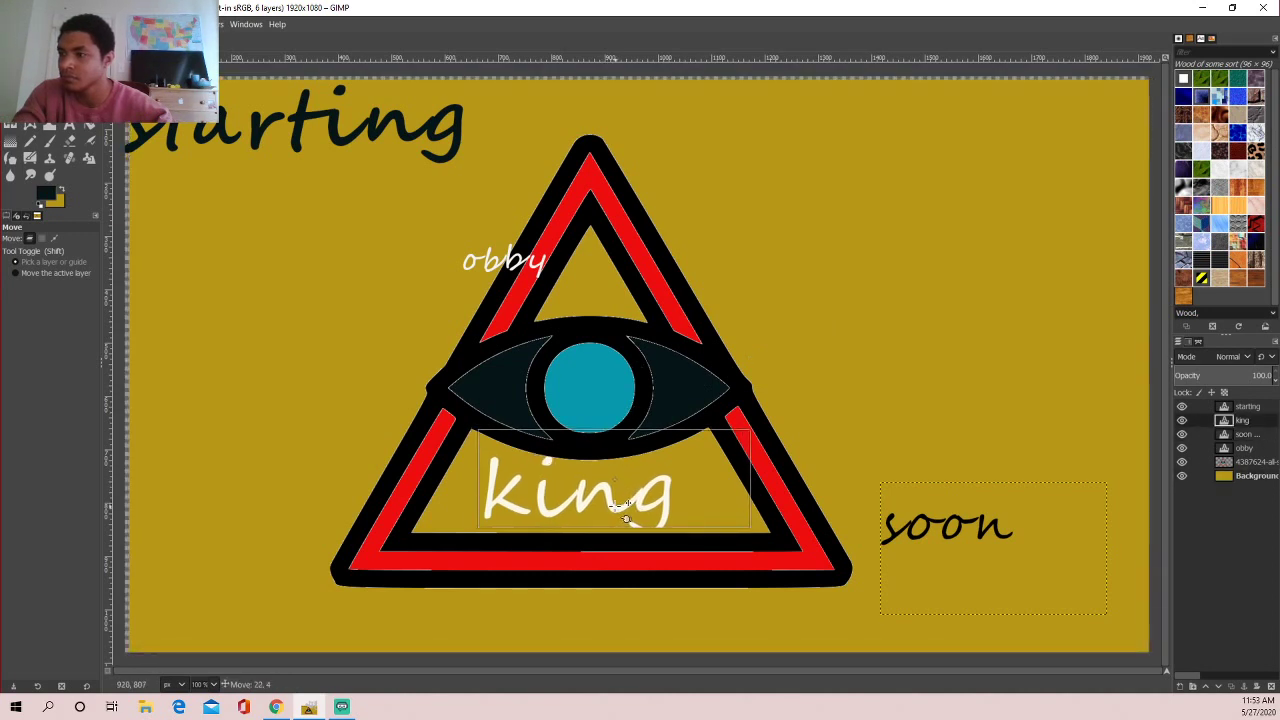
left_click_drag(801, 364, 793, 372)
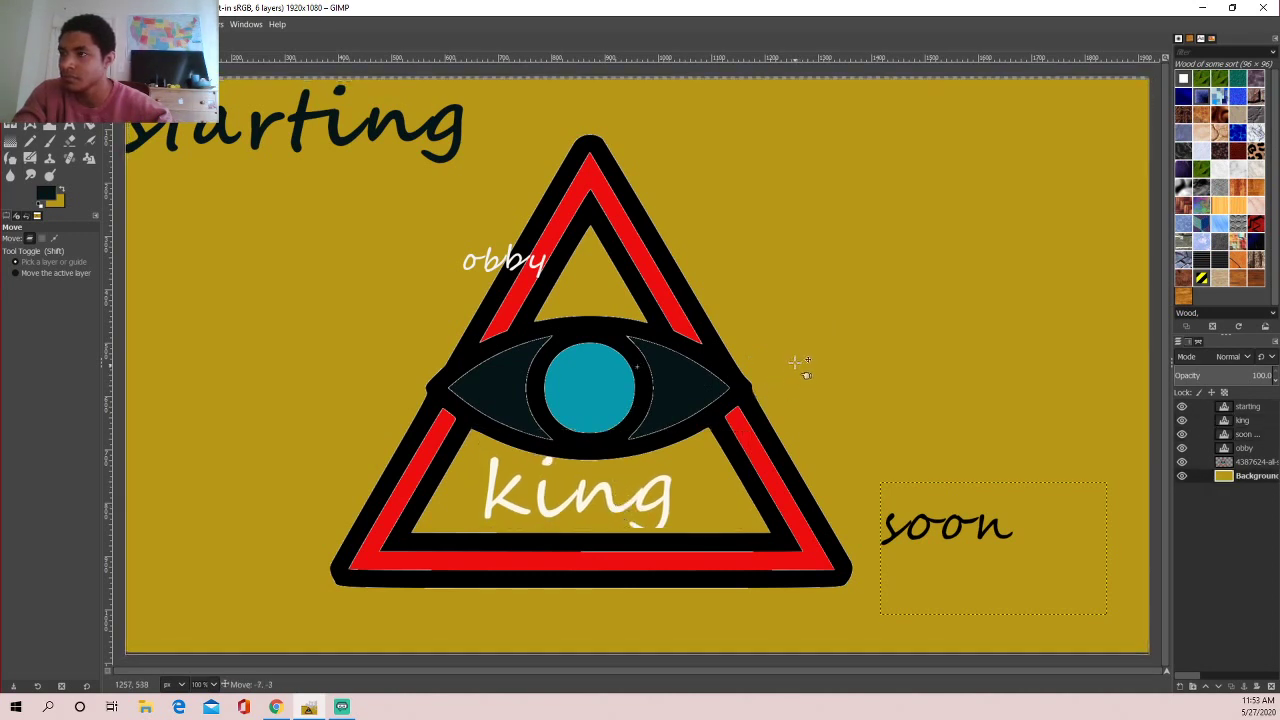
key("ctrl+z")
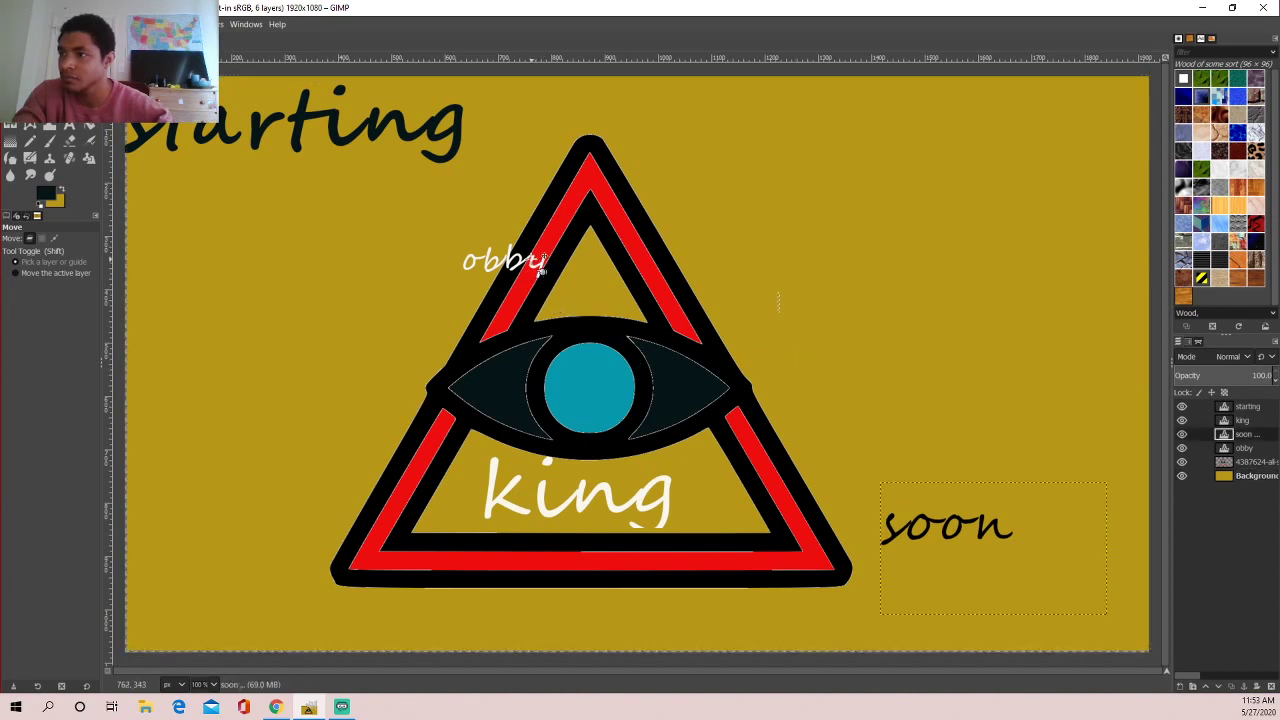
- Move 'obby' into the triangle tip, bring 'starting' onto the canvas, and raise 'soon'
left_click(474, 262)
mouse_move(478, 266)
left_mouse_down()
mouse_move(576, 296)
mouse_move(568, 313)
left_mouse_up()
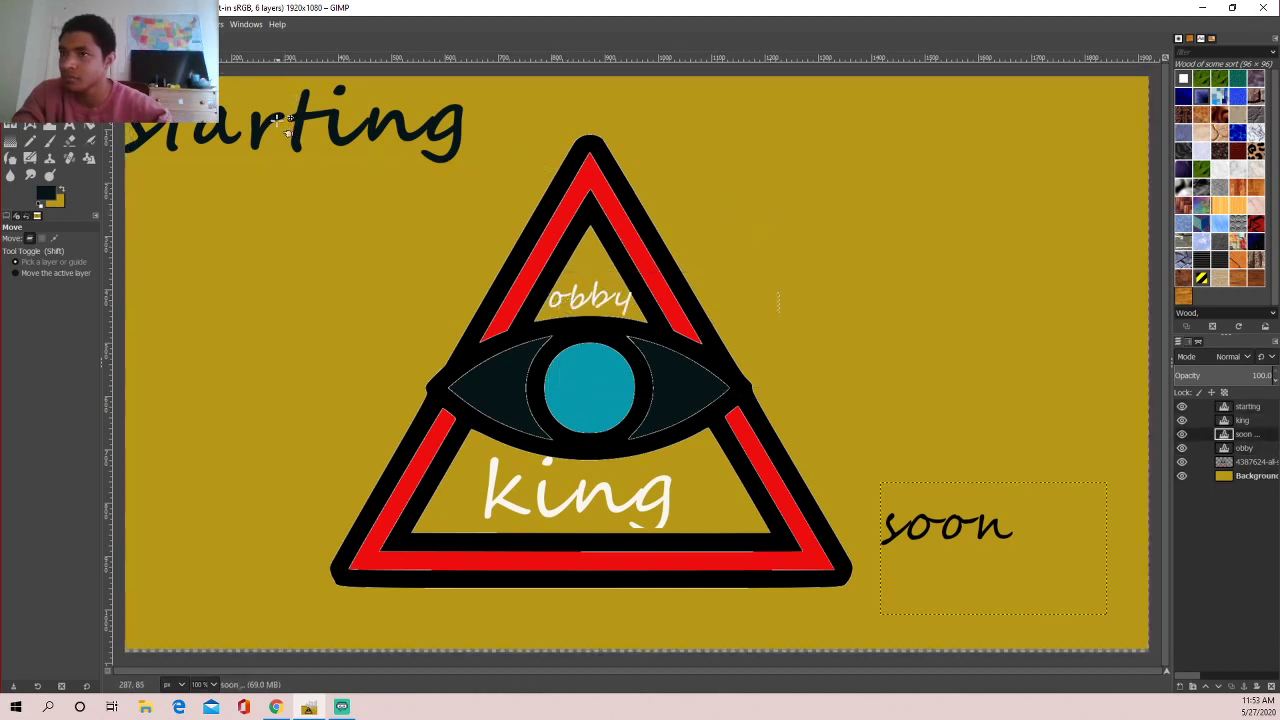
left_click_drag(276, 118, 351, 138)
left_click_drag(949, 538, 967, 545)
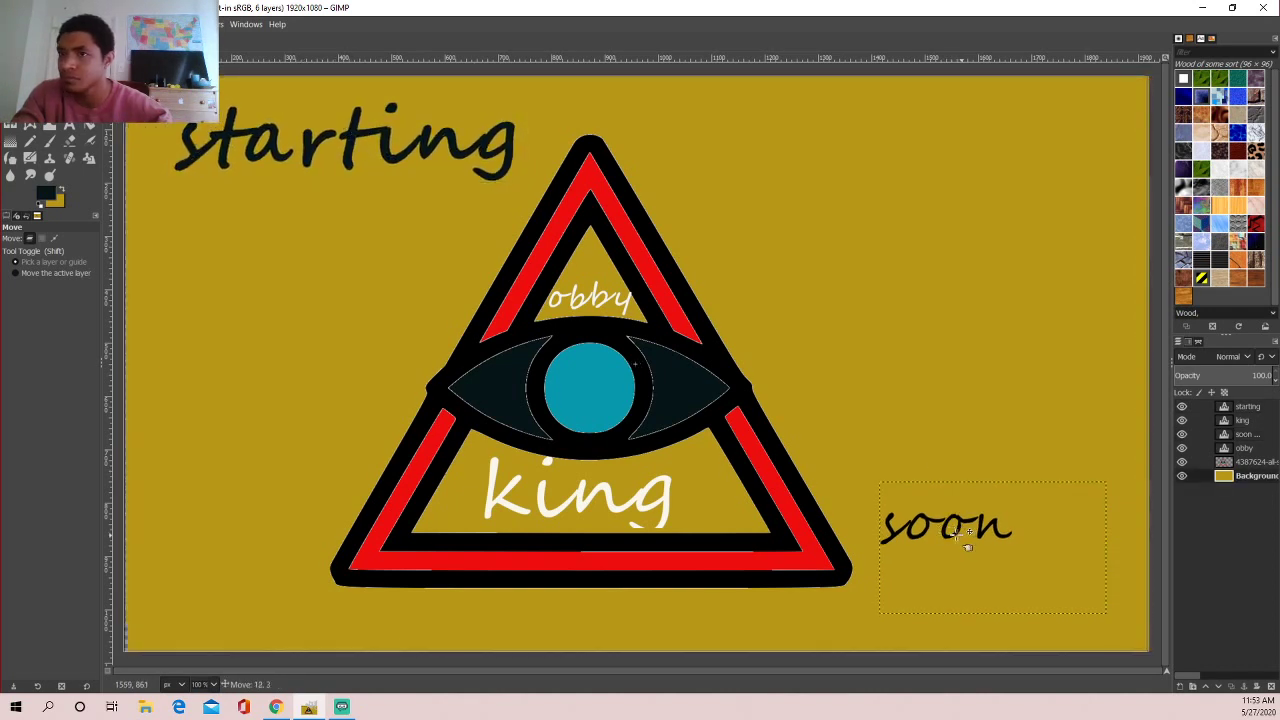
left_click_drag(967, 545, 938, 474)
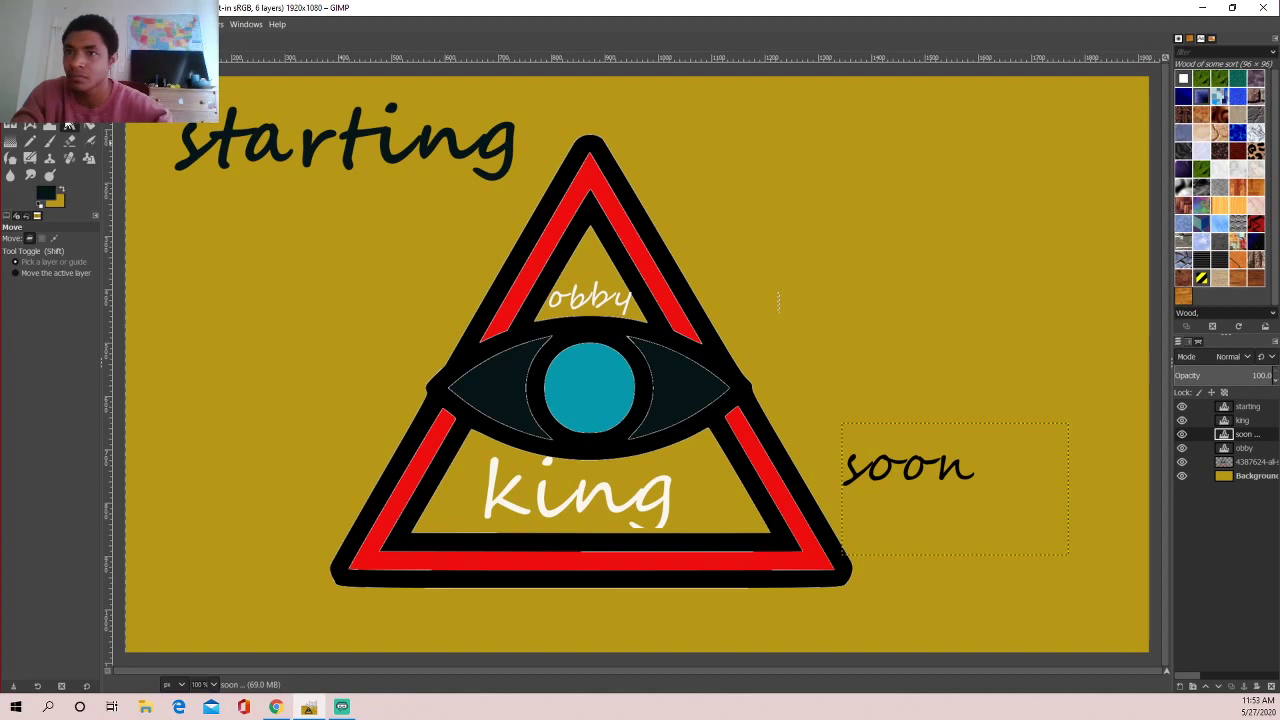
- Enlarge the 'soon' text back to 150 px
left_click(69, 126)
left_click(940, 463)
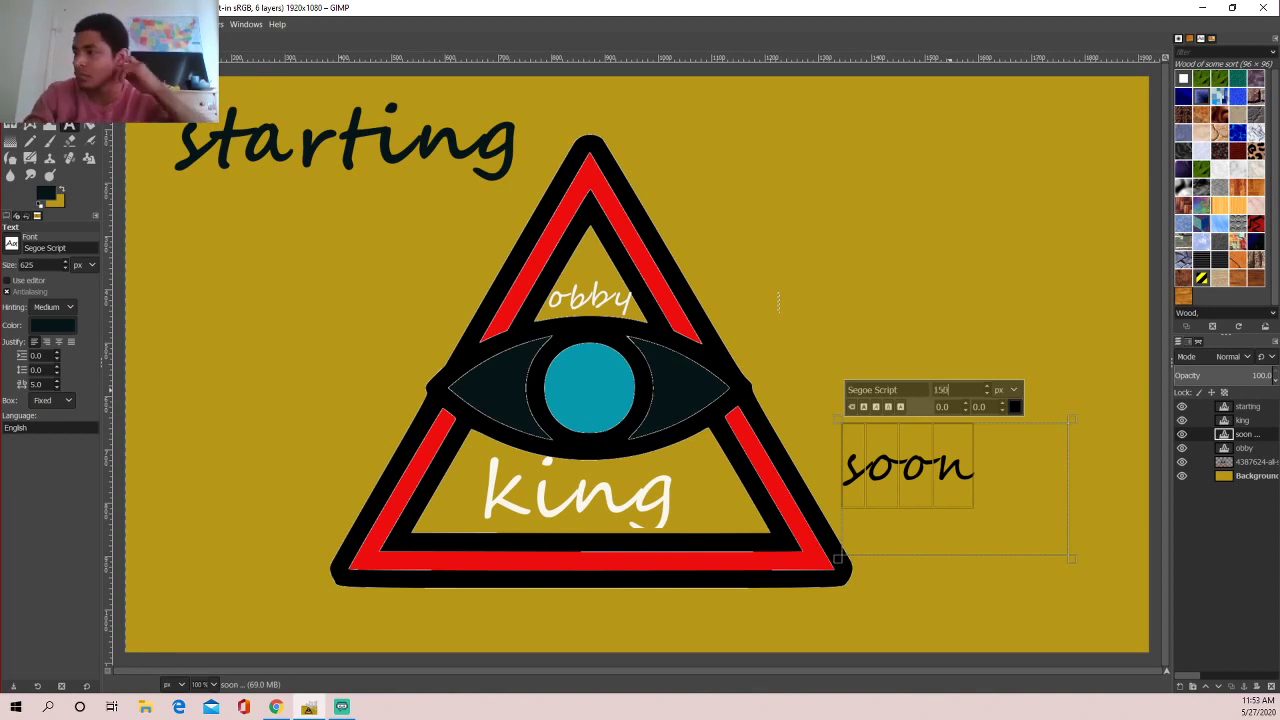
key("Return")
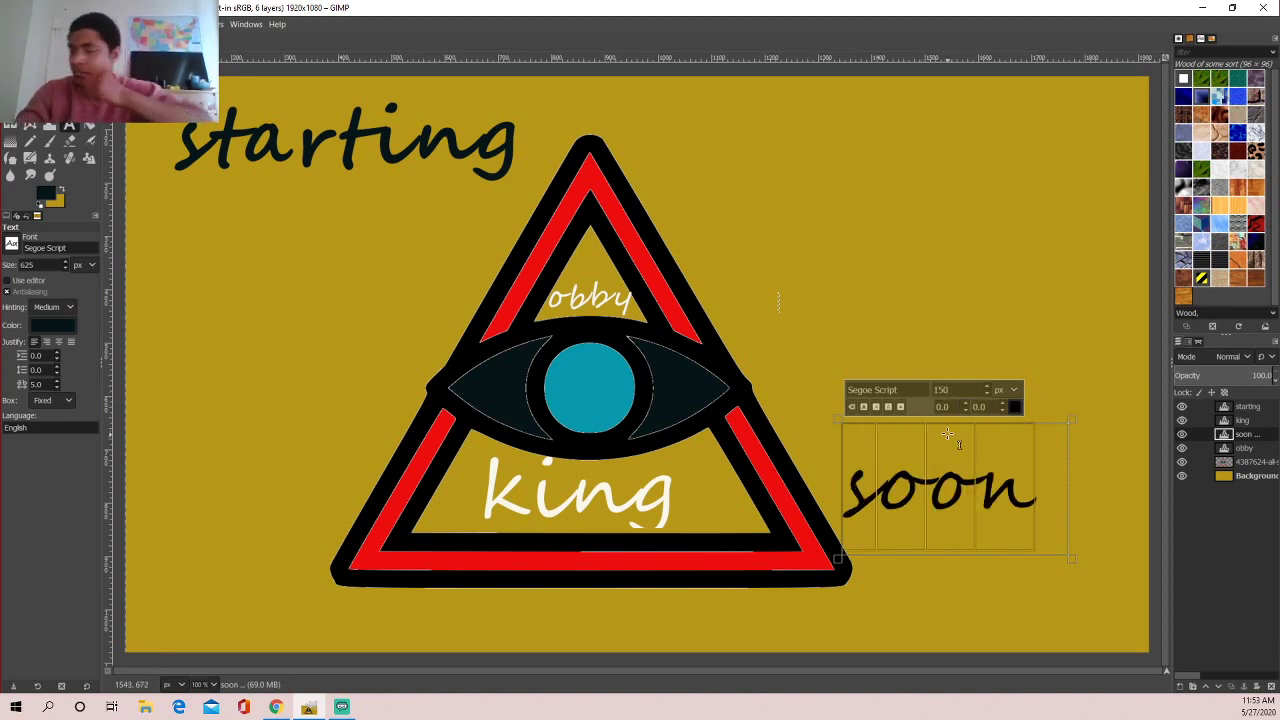
- Colour 'soon' near-black 080404, close the colour chooser, and select the eye-triangle layer
left_click(46, 197)
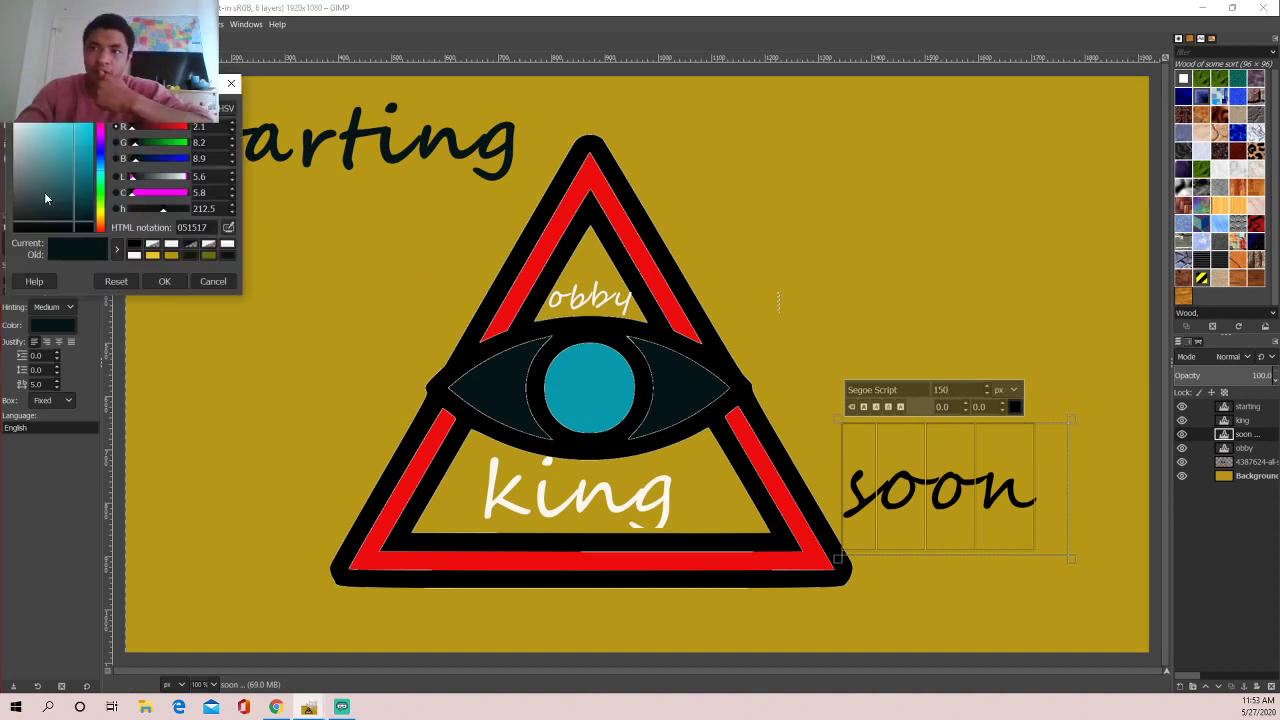
left_click(1037, 494)
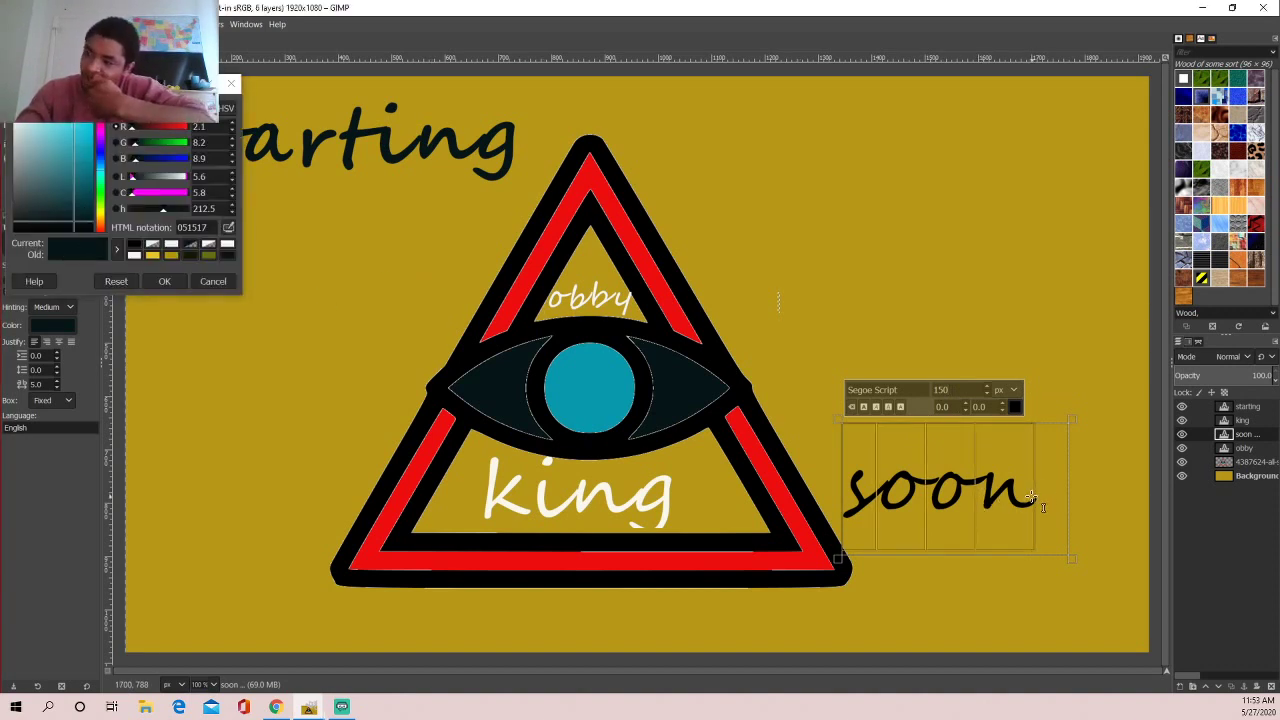
left_click(1015, 407)
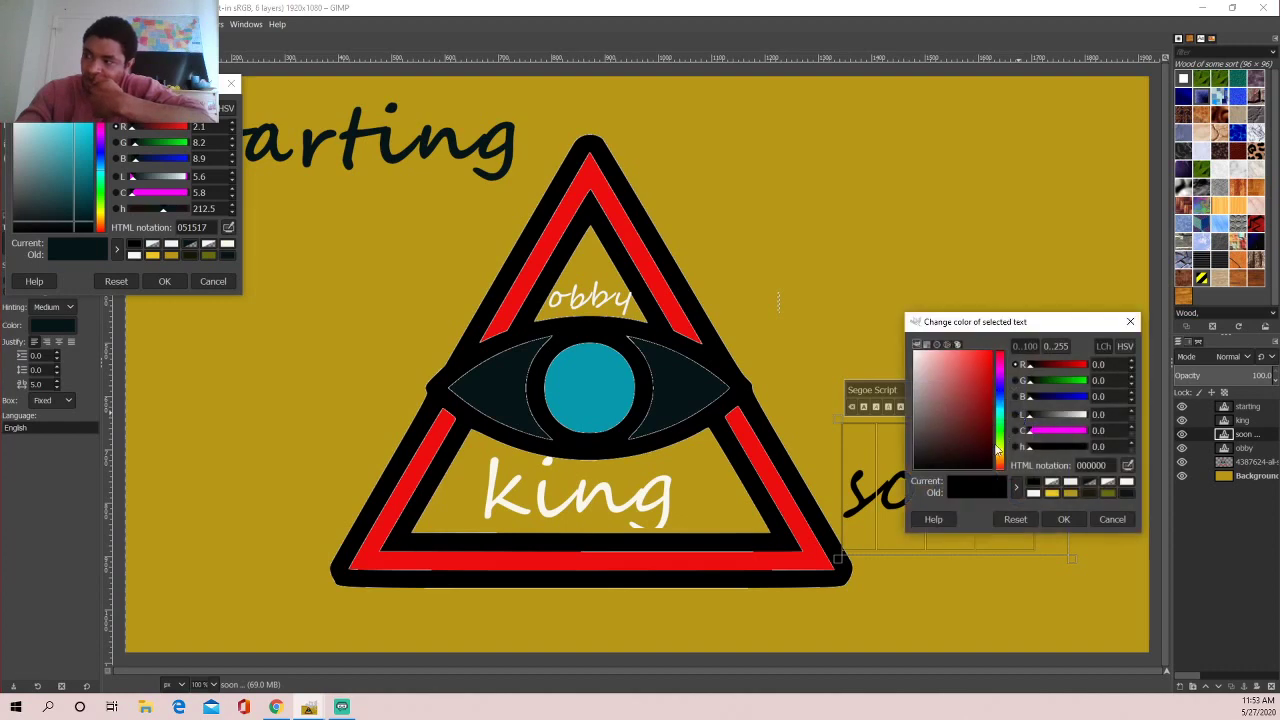
left_click(1063, 519)
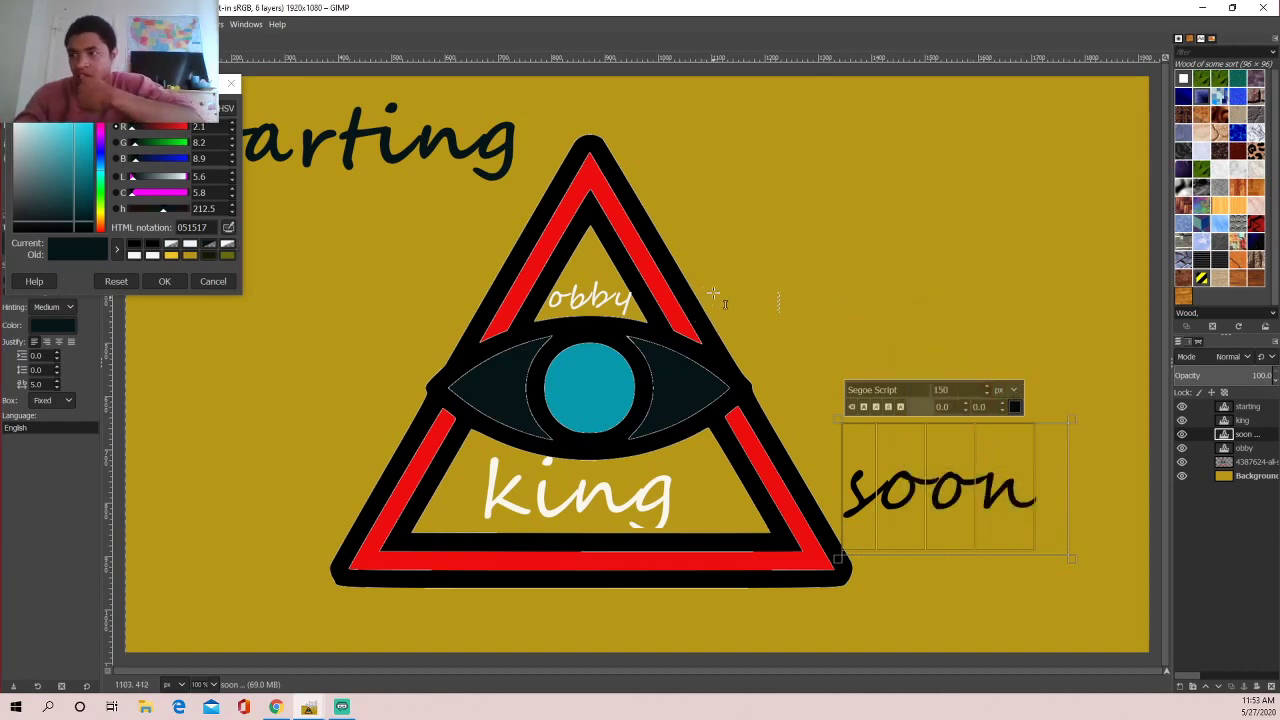
left_click(430, 175)
left_click(164, 281)
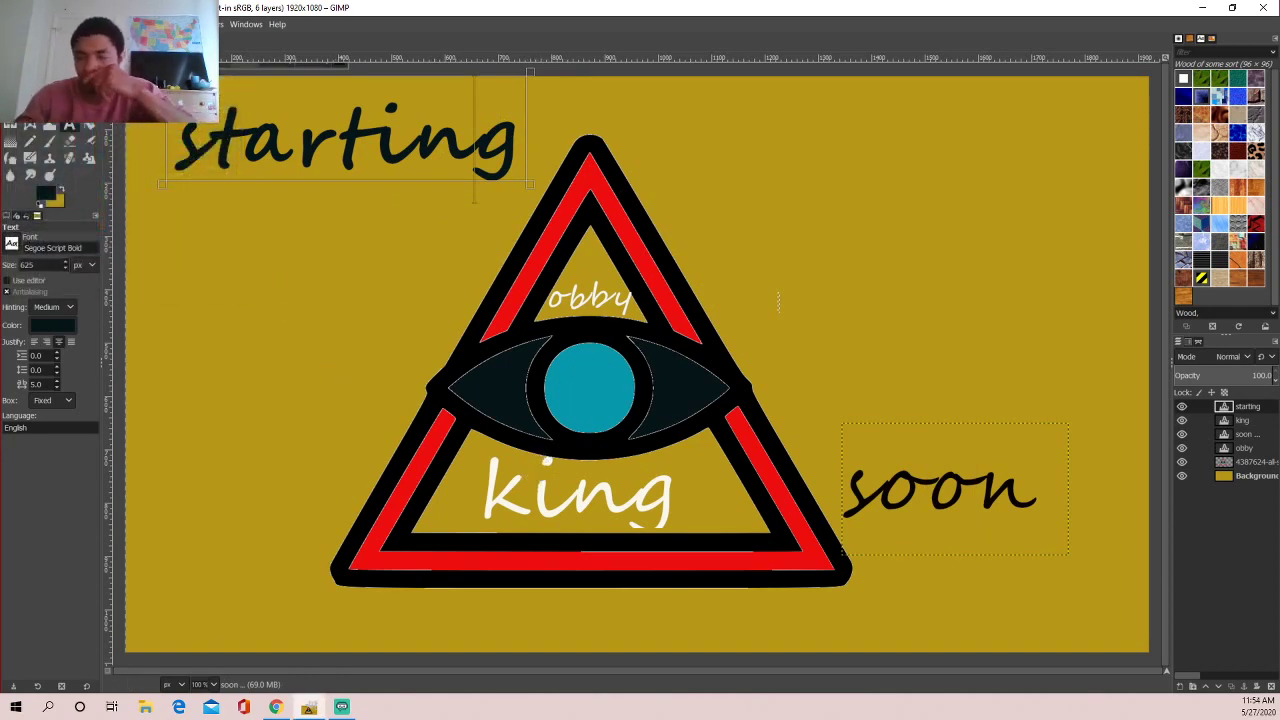
left_click(508, 300)
left_click(1224, 462)
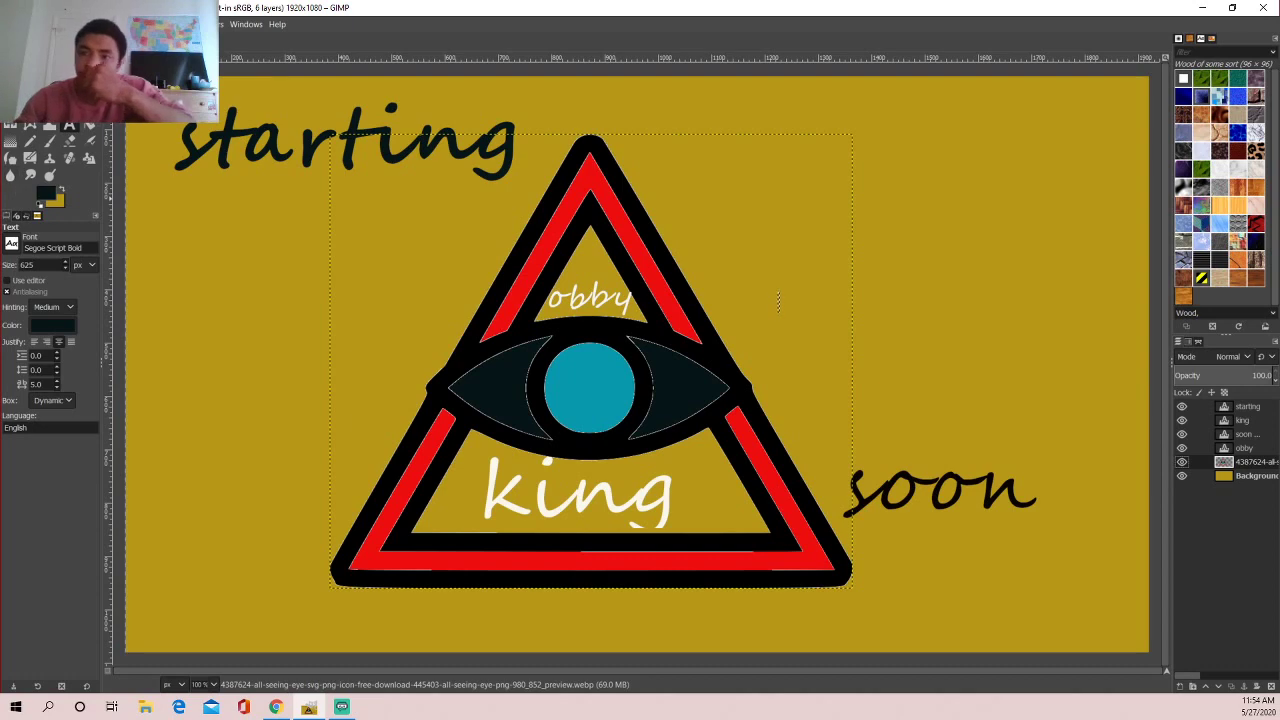
- Set the foreground colour to cyan and nudge the eye-triangle layer up about 5 pixels
left_click(46, 193)
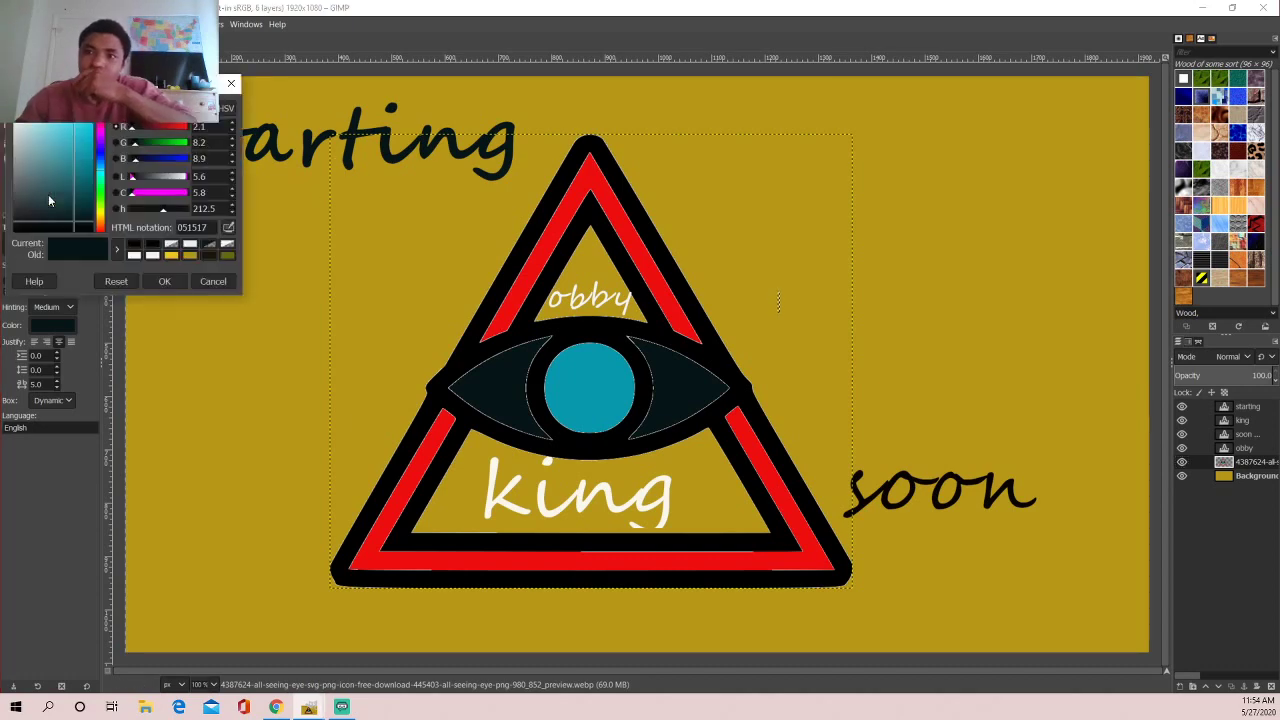
left_click(91, 128)
left_click(164, 281)
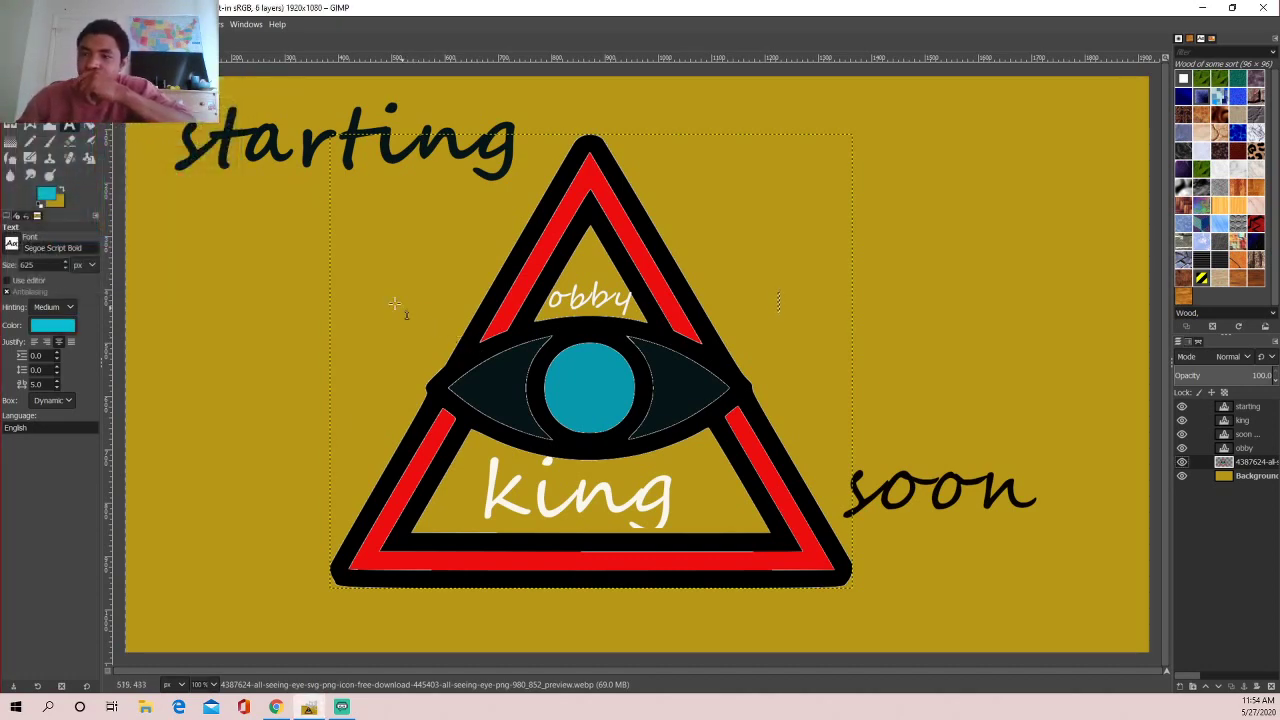
key("shift+b")
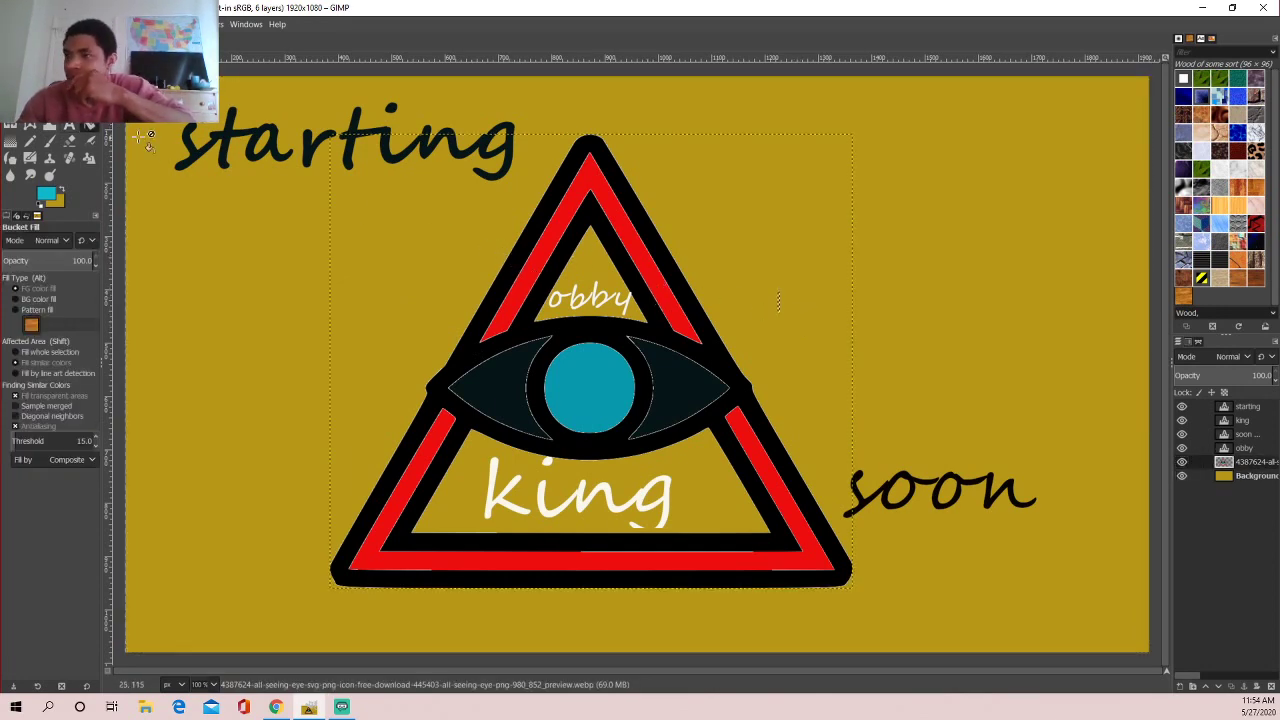
key("r")
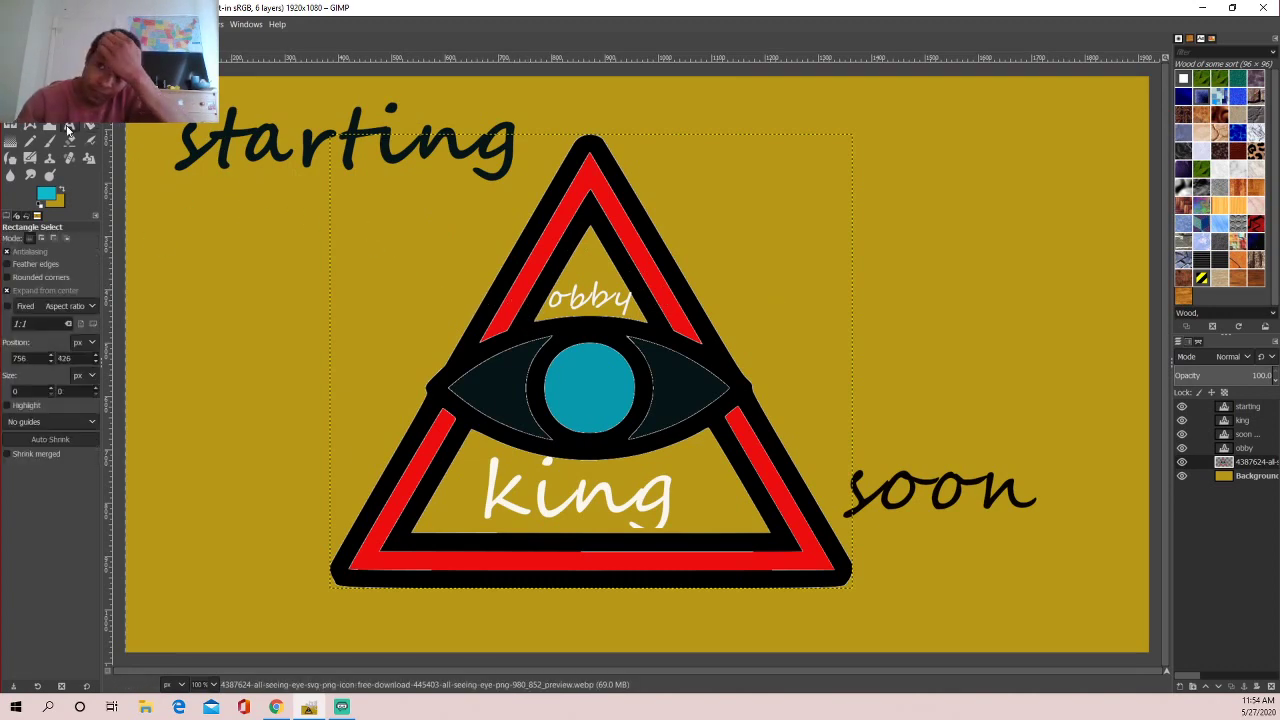
key("m")
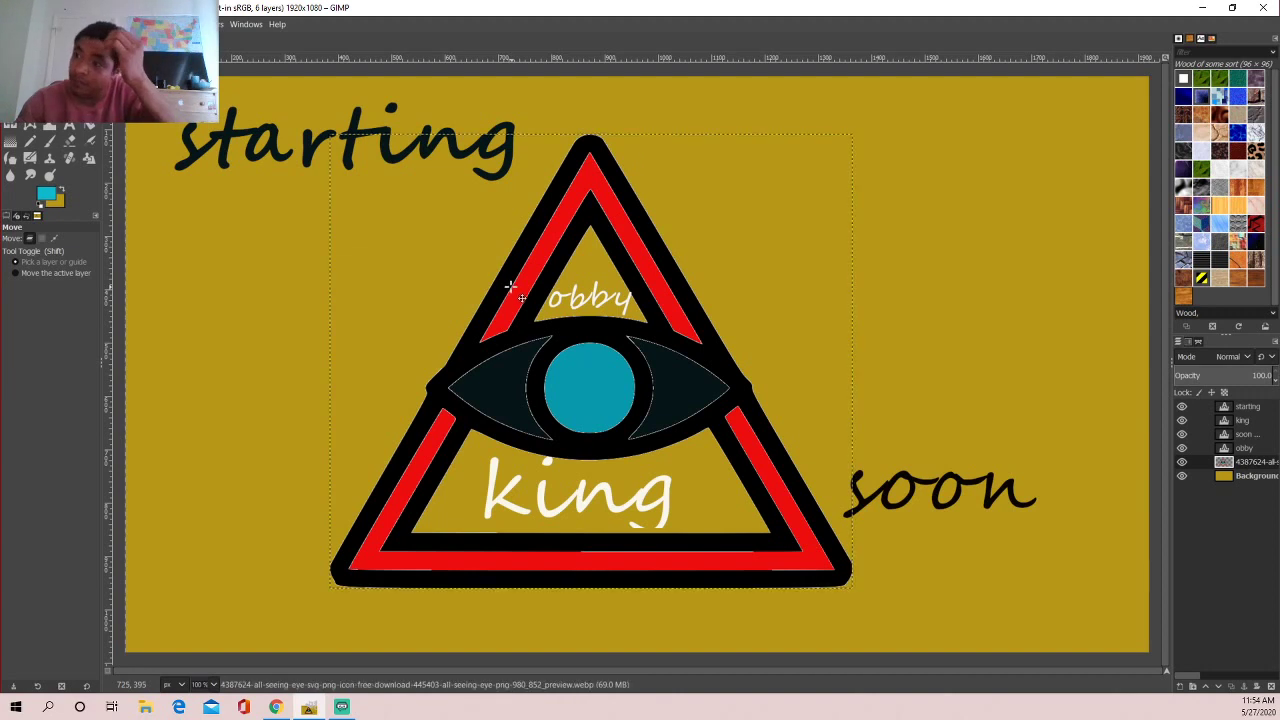
left_click_drag(525, 295, 523, 300)
- Bucket-fill the triangle's upper and lower red bands with cyan
left_click(89, 127)
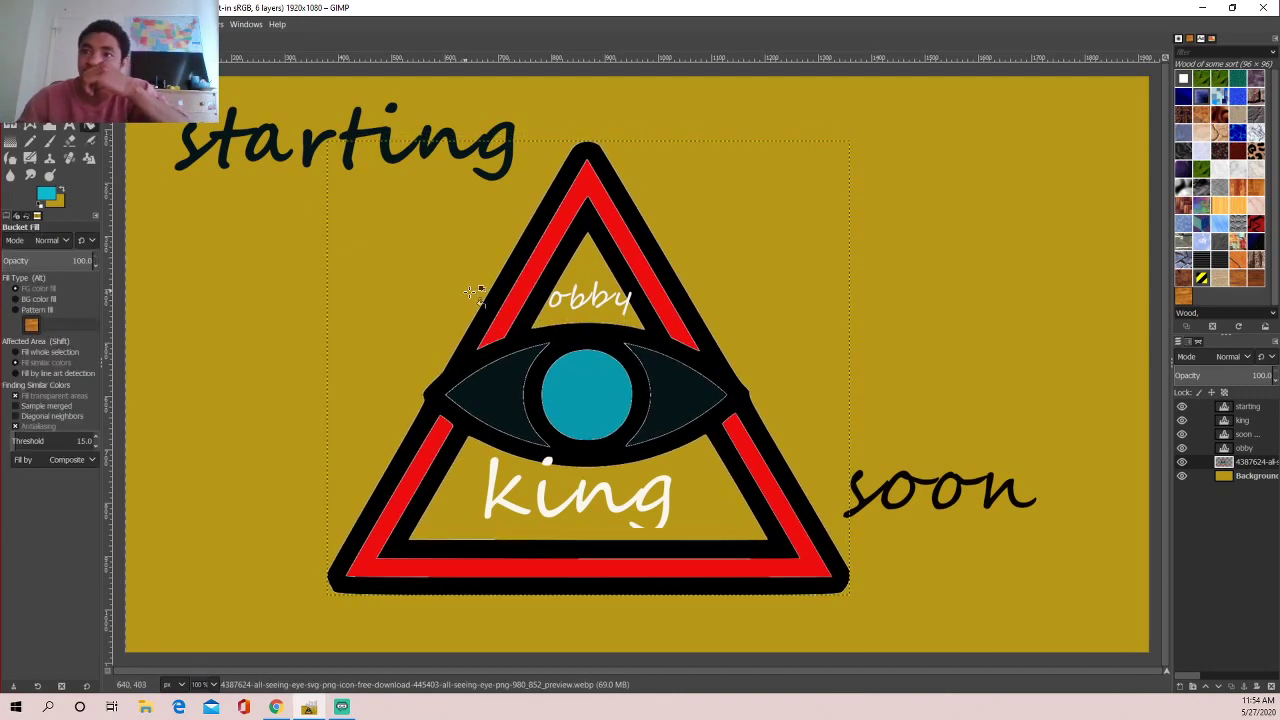
left_click(510, 302)
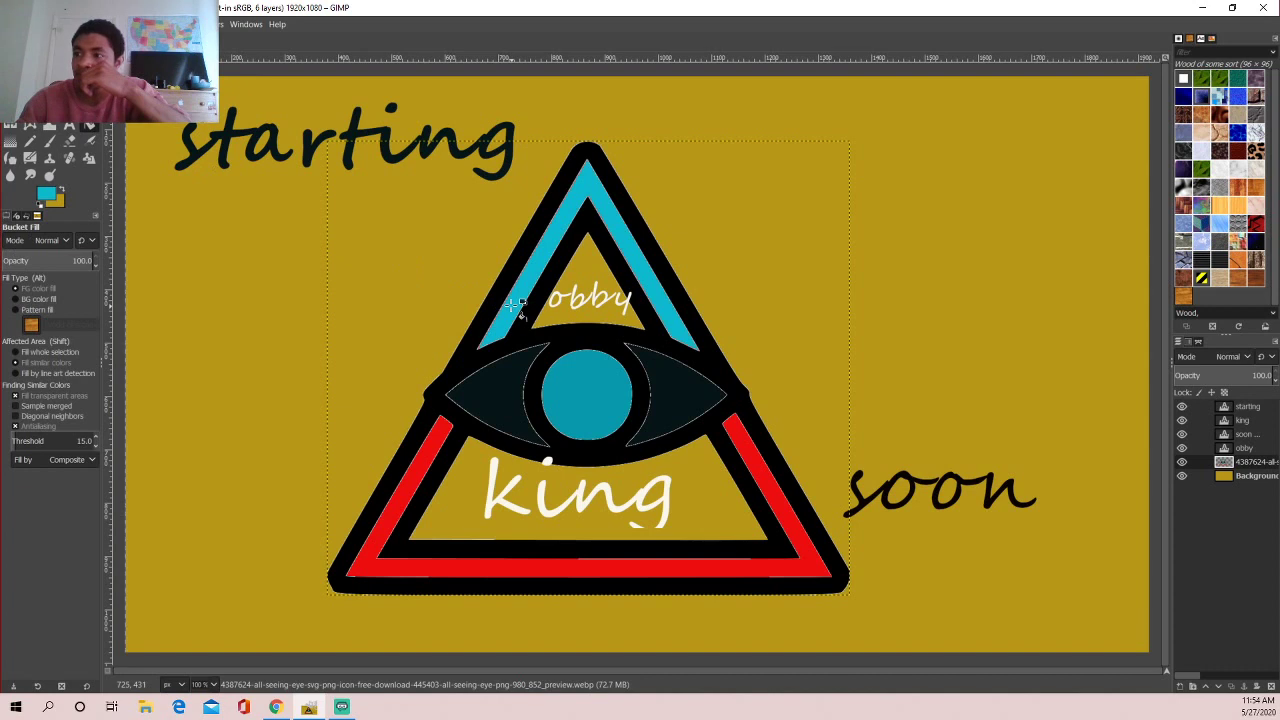
left_click(445, 425)
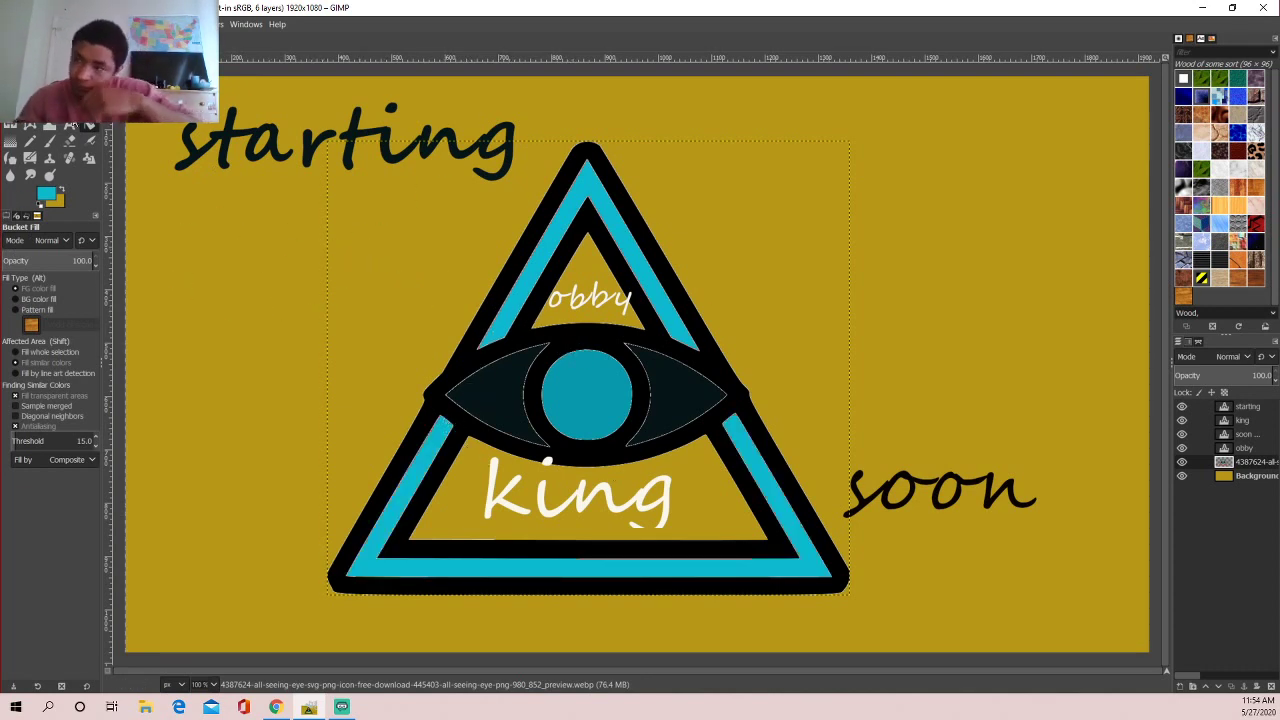
- Switch the foreground colour to red and fill the eye's iris with it
left_click(42, 195)
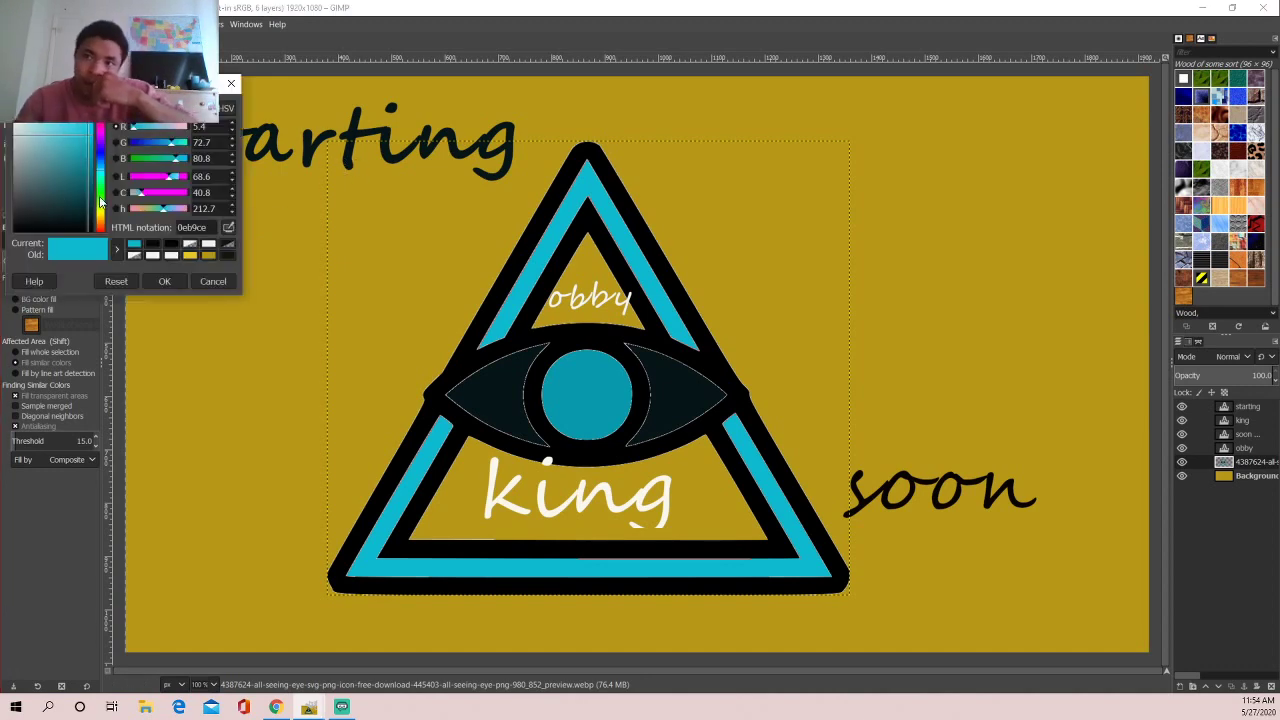
left_click(103, 132)
left_click(102, 127)
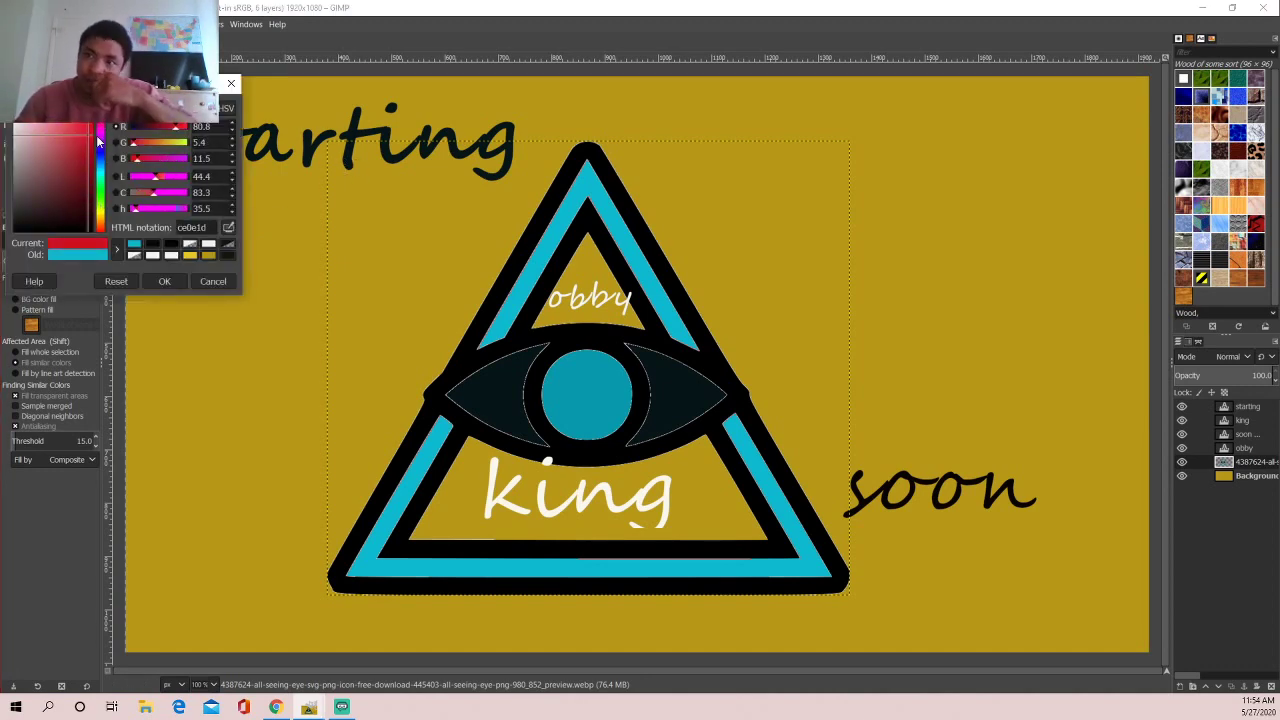
left_click(168, 281)
left_click(594, 375)
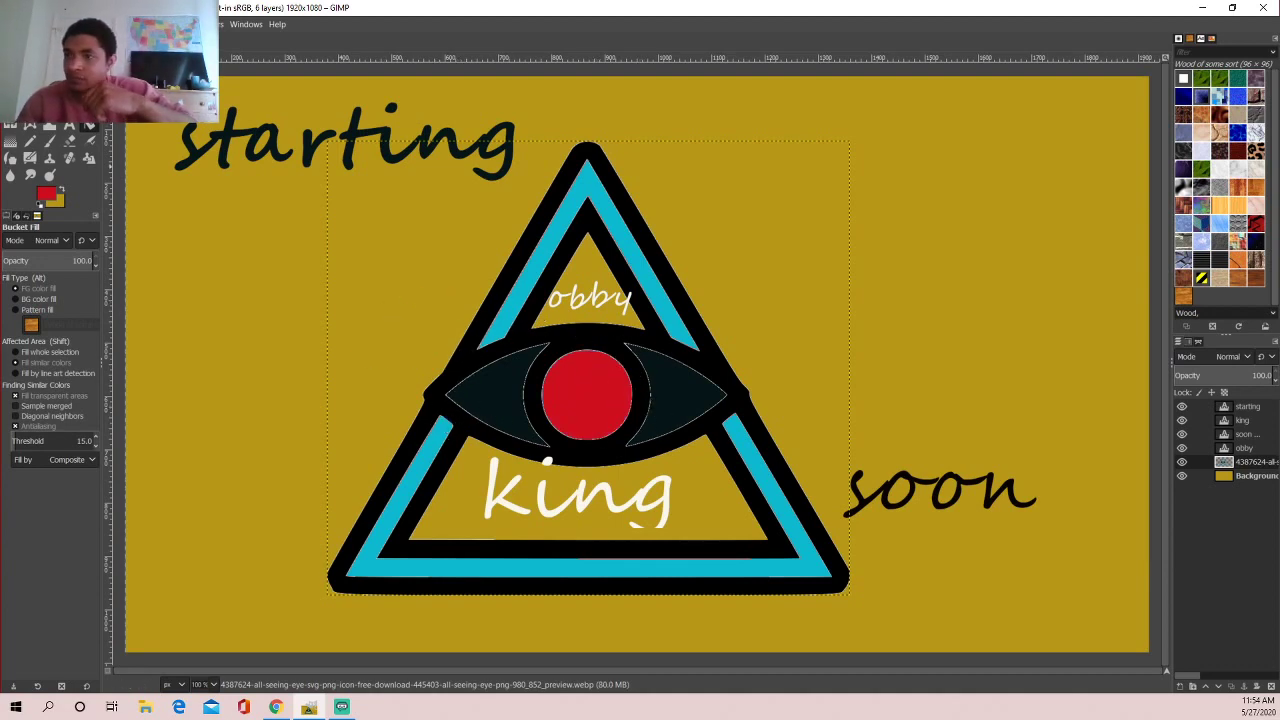
- Fill the left and right parts of the eye white with light pink
left_click(46, 193)
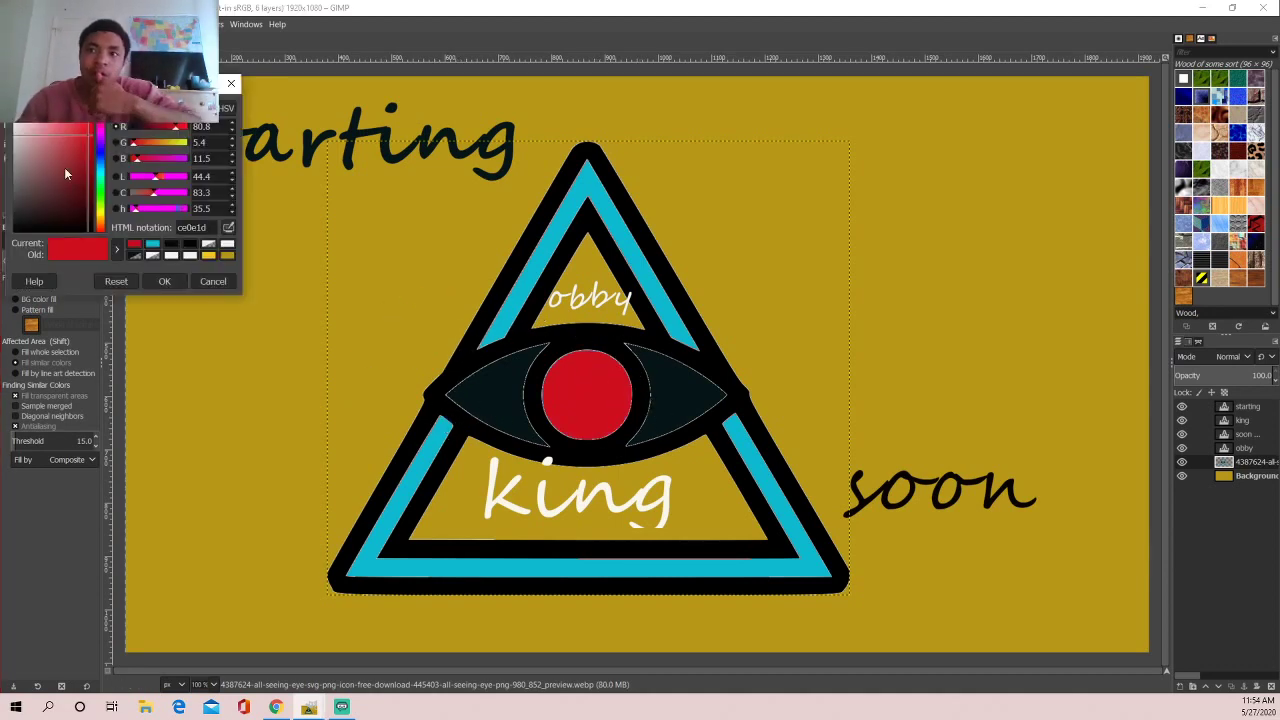
left_click(20, 124)
left_click(164, 281)
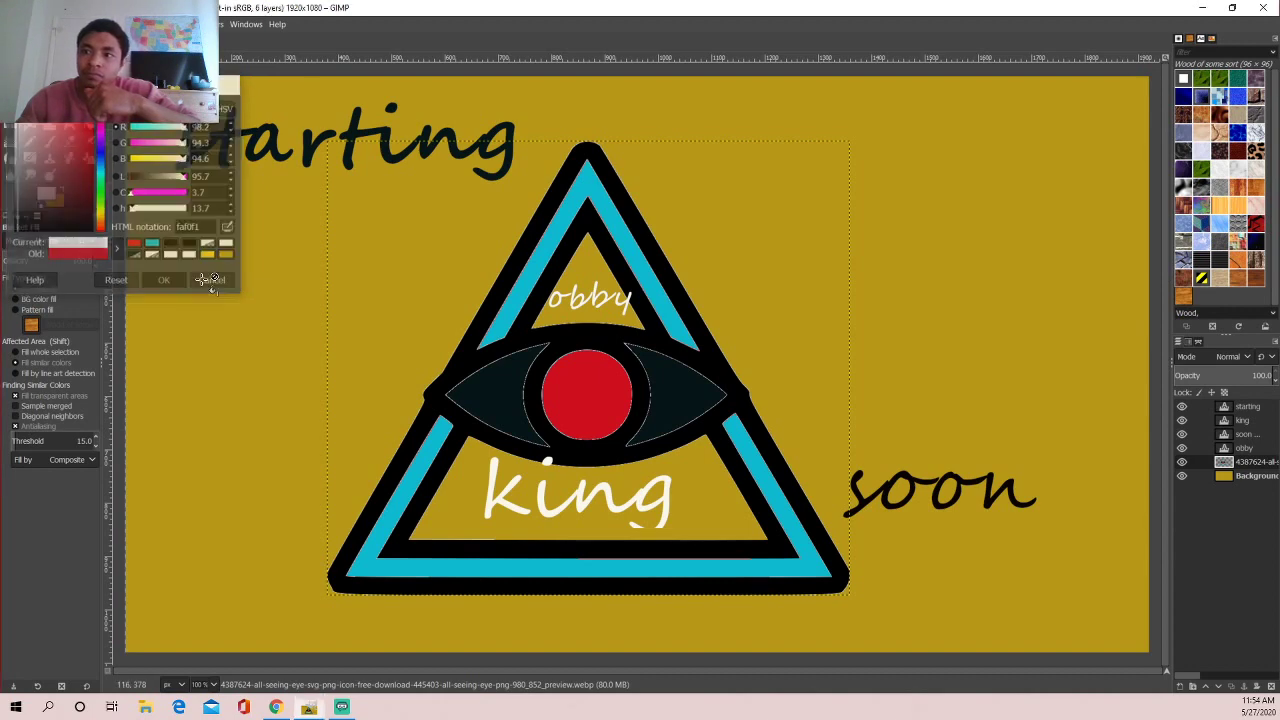
left_click(508, 388)
left_click(663, 392)
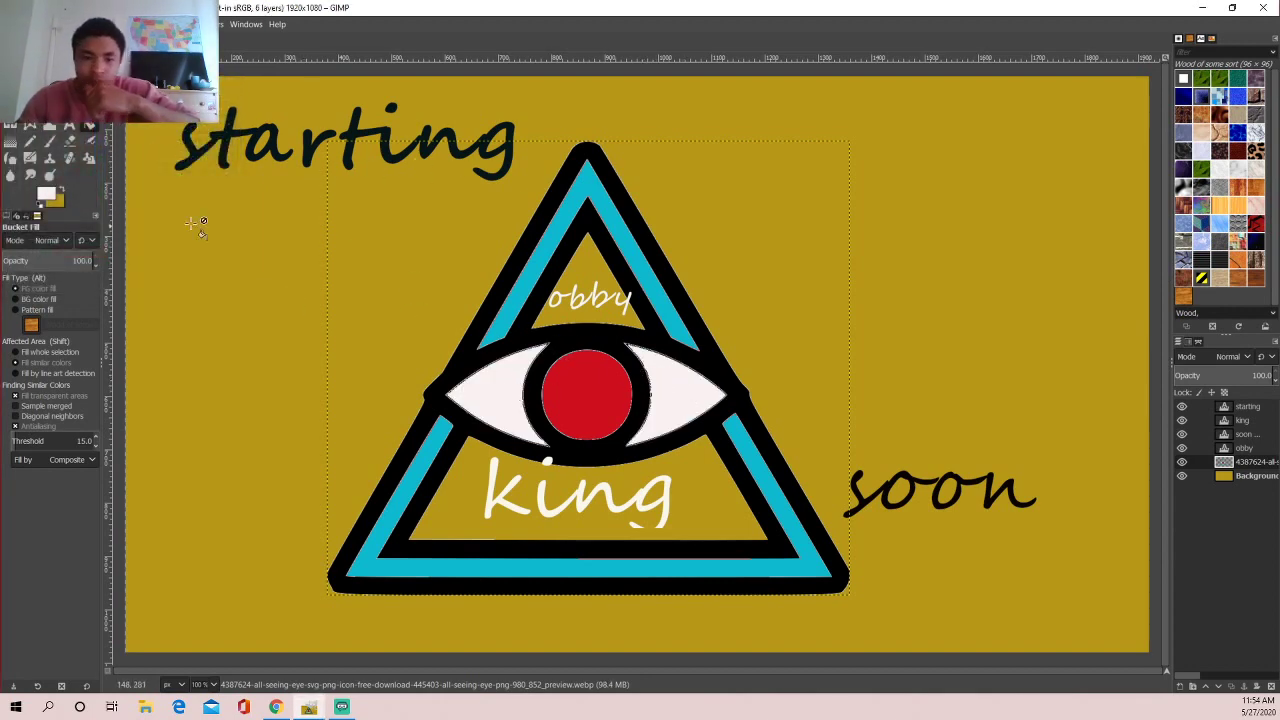
- Trace a Free Select outline around the eye white and commit the selection
key("f")
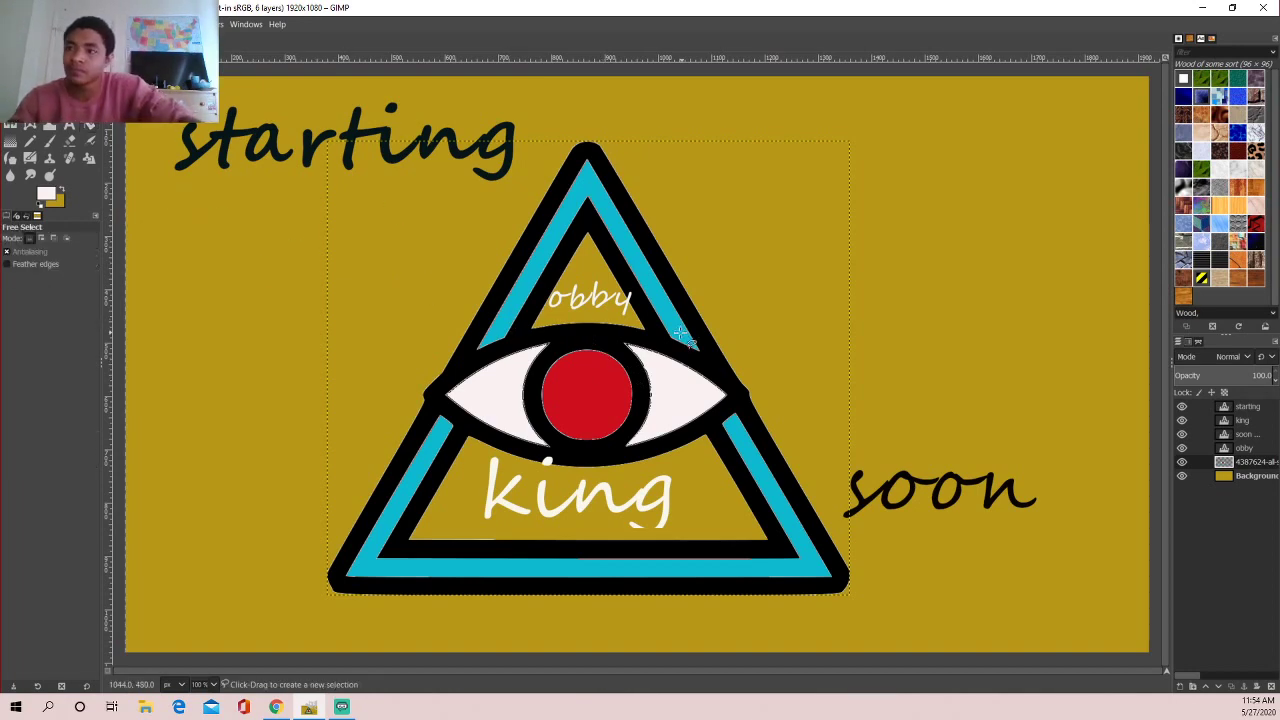
scroll(645, 366, "up", 2)
scroll(637, 356, "up", 2)
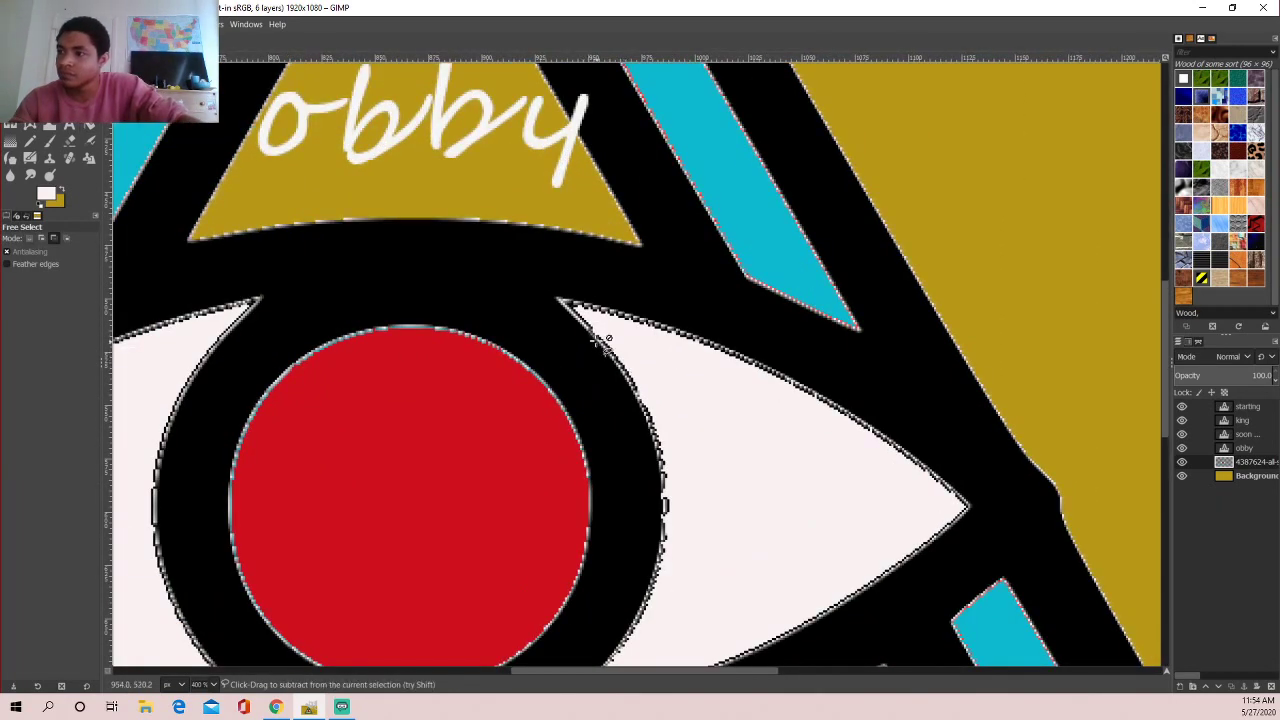
scroll(598, 342, "down", 1)
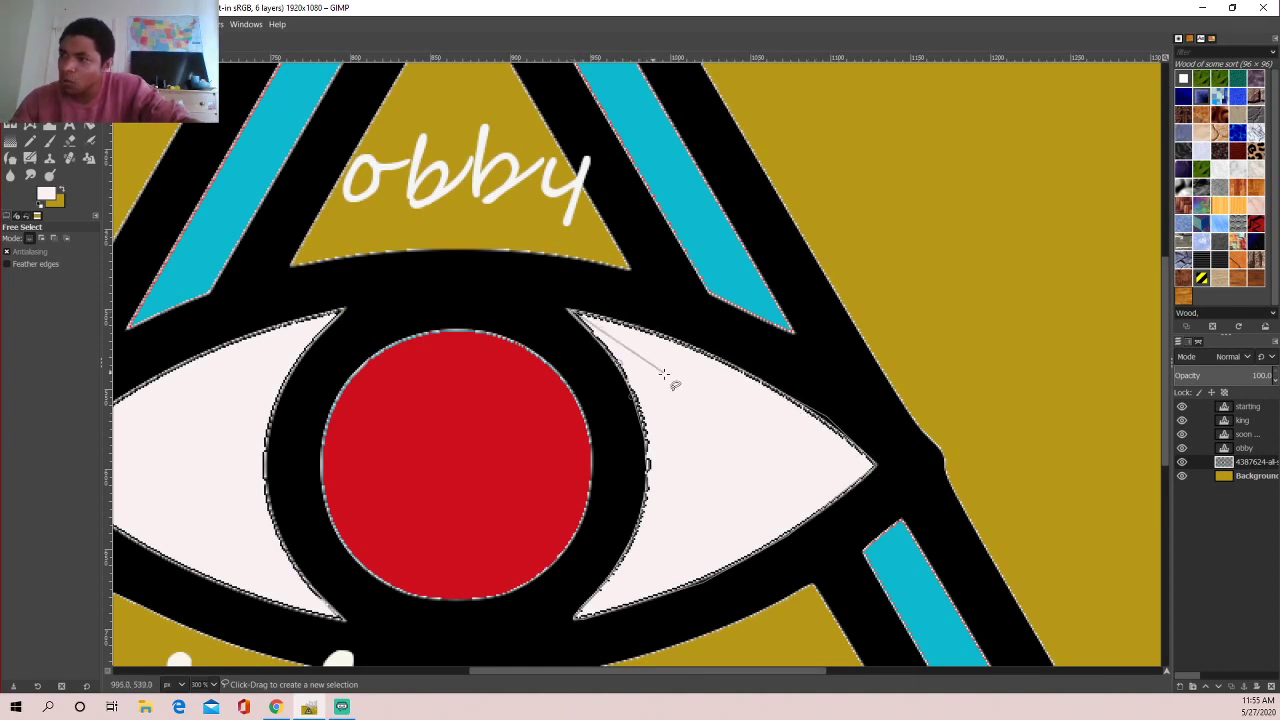
left_click(570, 312)
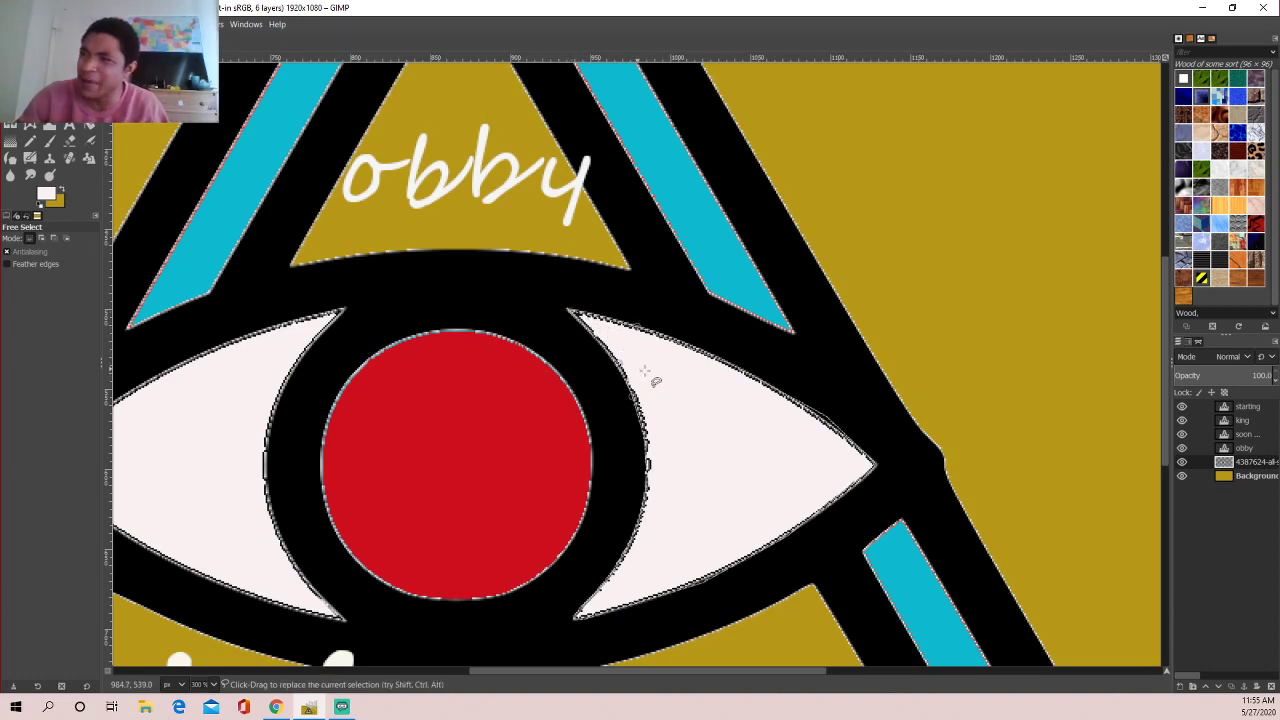
key("Return")
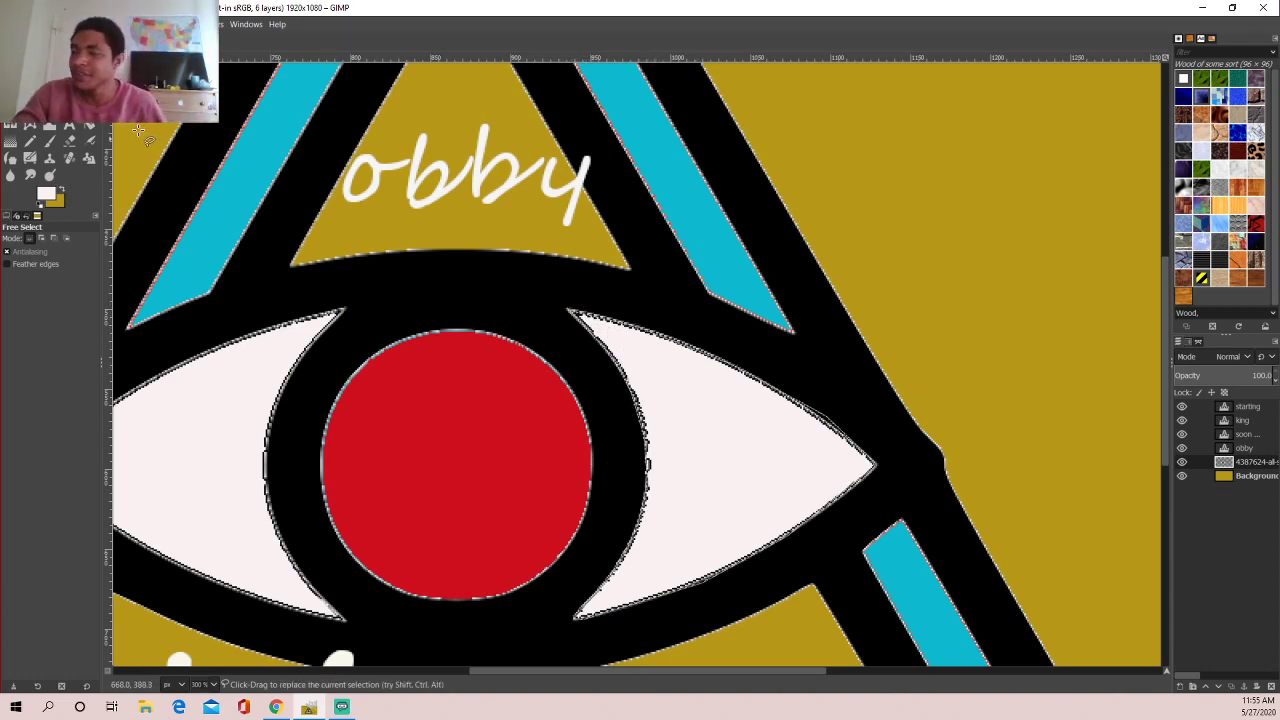
key("shift+b")
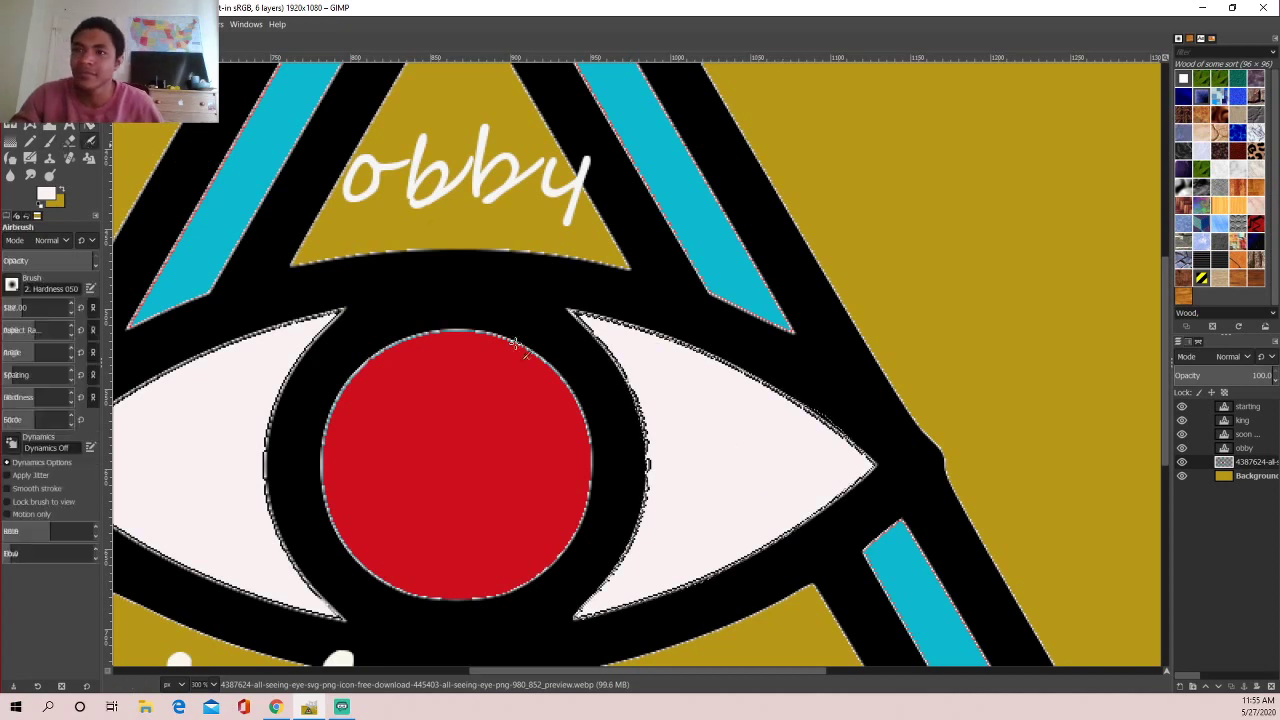
- Airbrush the selected eye white brighter along its edges, then try fuzzy-selecting the red pupil
key("a")
mouse_move(712, 452)
left_mouse_down()
mouse_move(646, 549)
mouse_move(835, 430)
mouse_move(714, 414)
mouse_move(677, 317)
mouse_move(714, 346)
mouse_move(697, 371)
mouse_move(606, 325)
left_mouse_up()
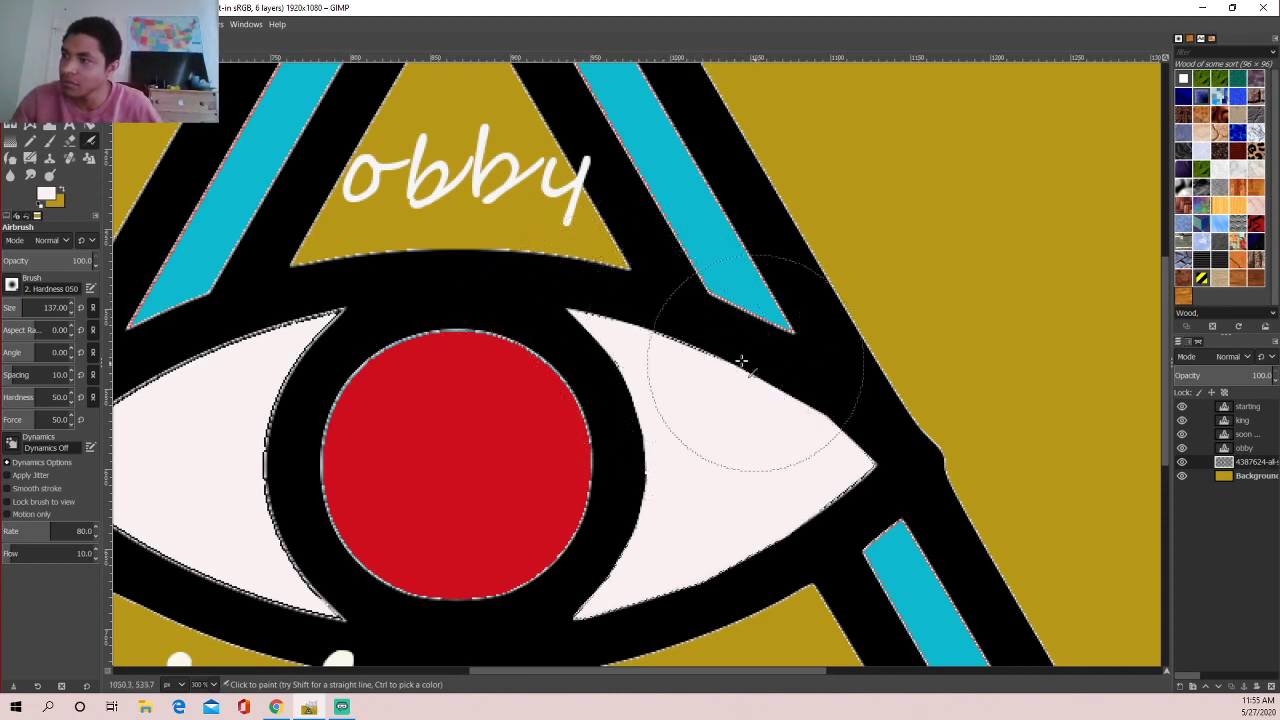
key("u")
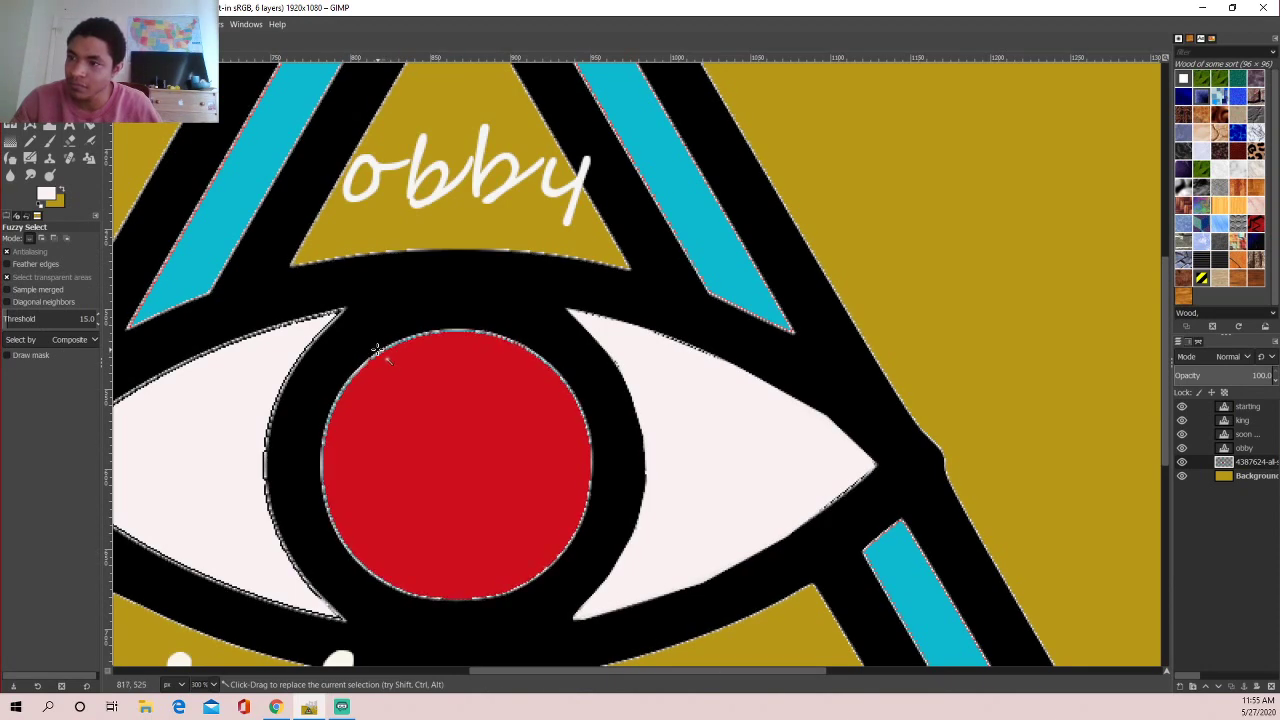
left_click_drag(408, 407, 410, 407)
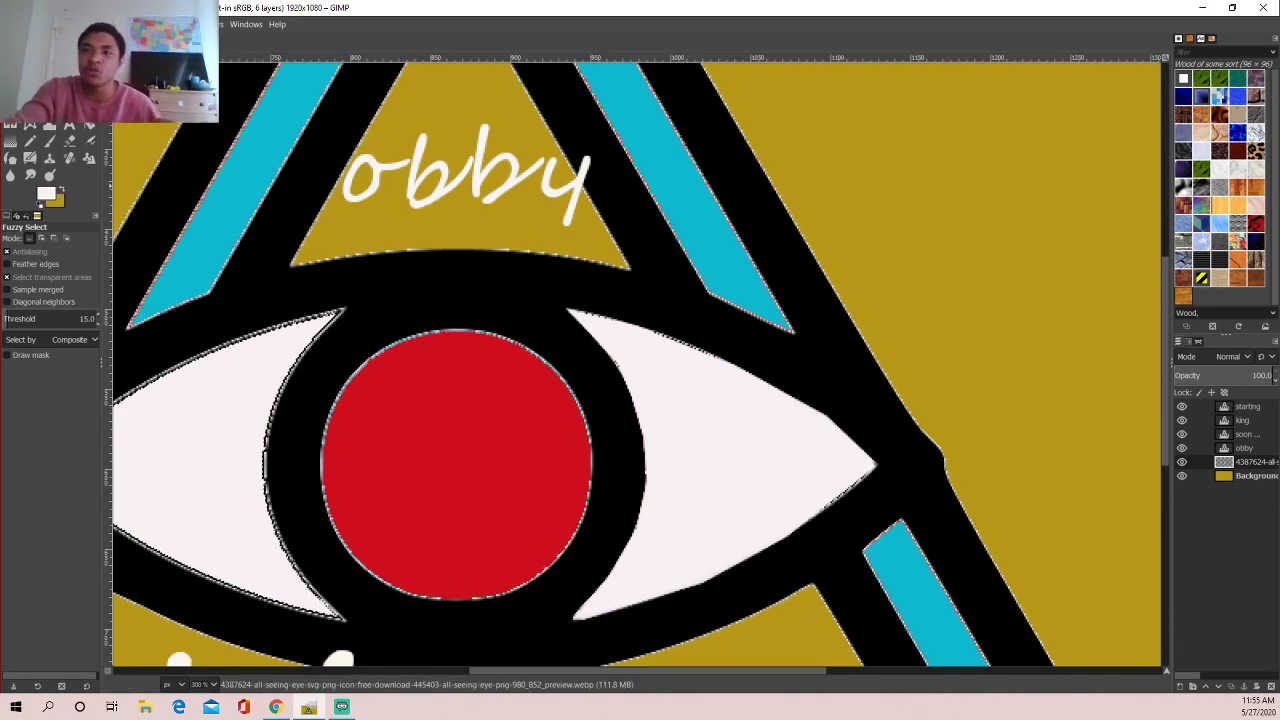
key("f")
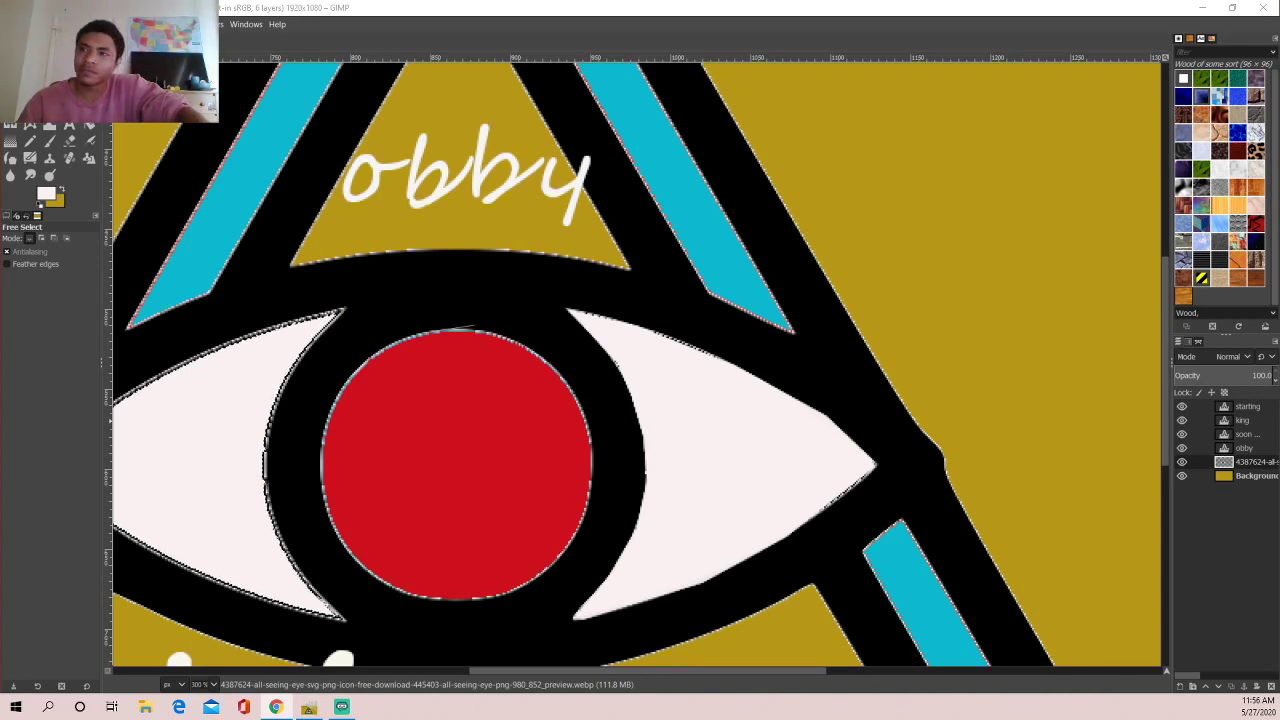
- Zoom to 400% and pan the view onto the eye's red pupil
scroll(440, 250, "down", 2)
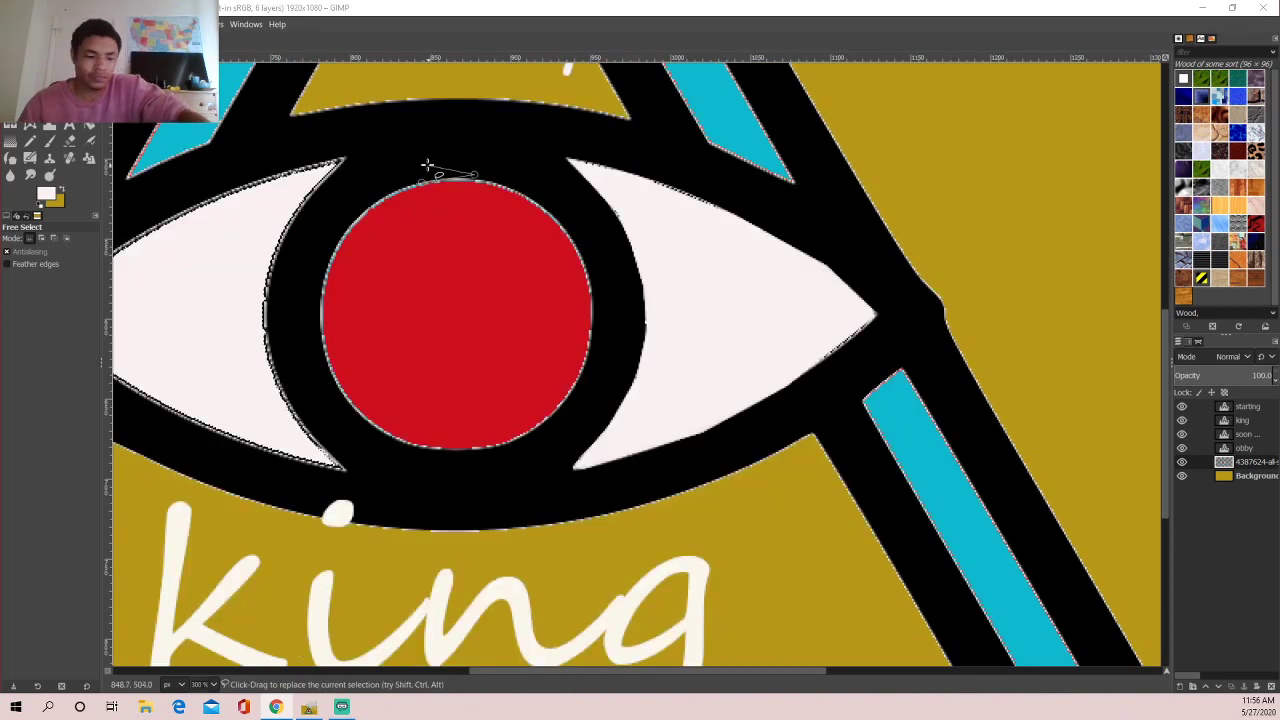
scroll(430, 170, "down", 3)
scroll(430, 170, "down", 2)
scroll(430, 170, "up", 2)
scroll(430, 170, "up", 1)
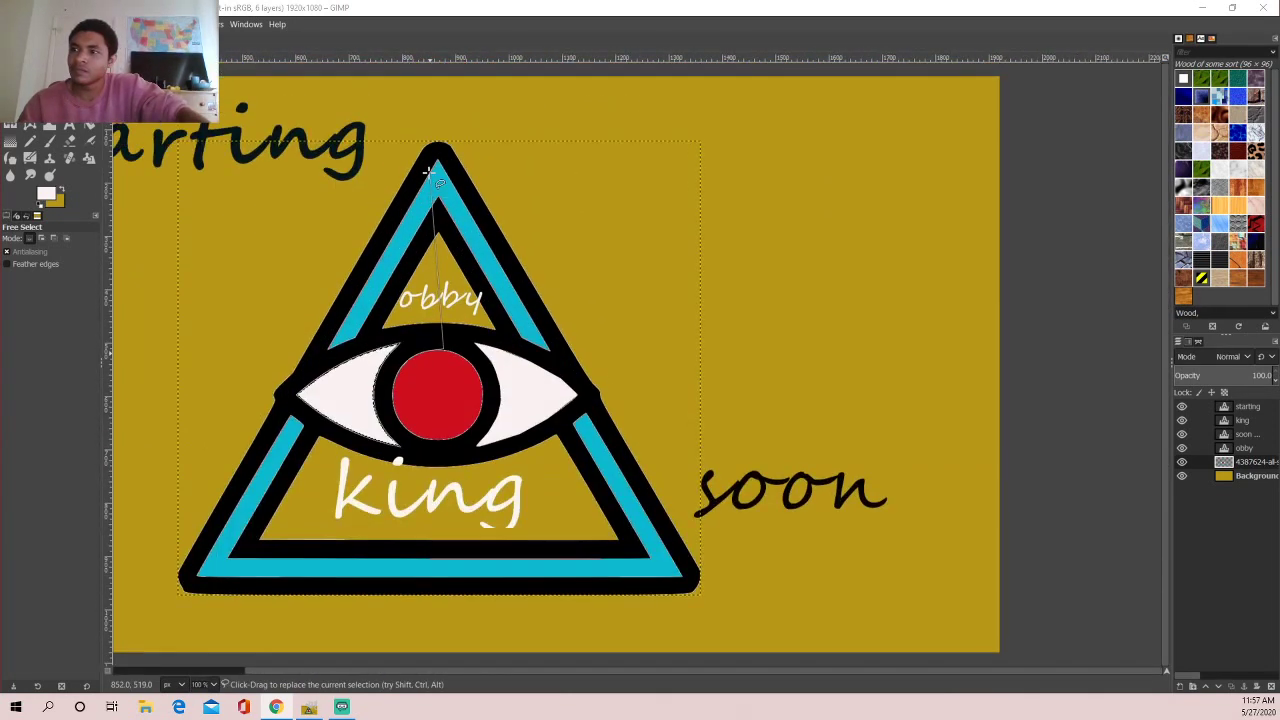
scroll(430, 172, "down", 1)
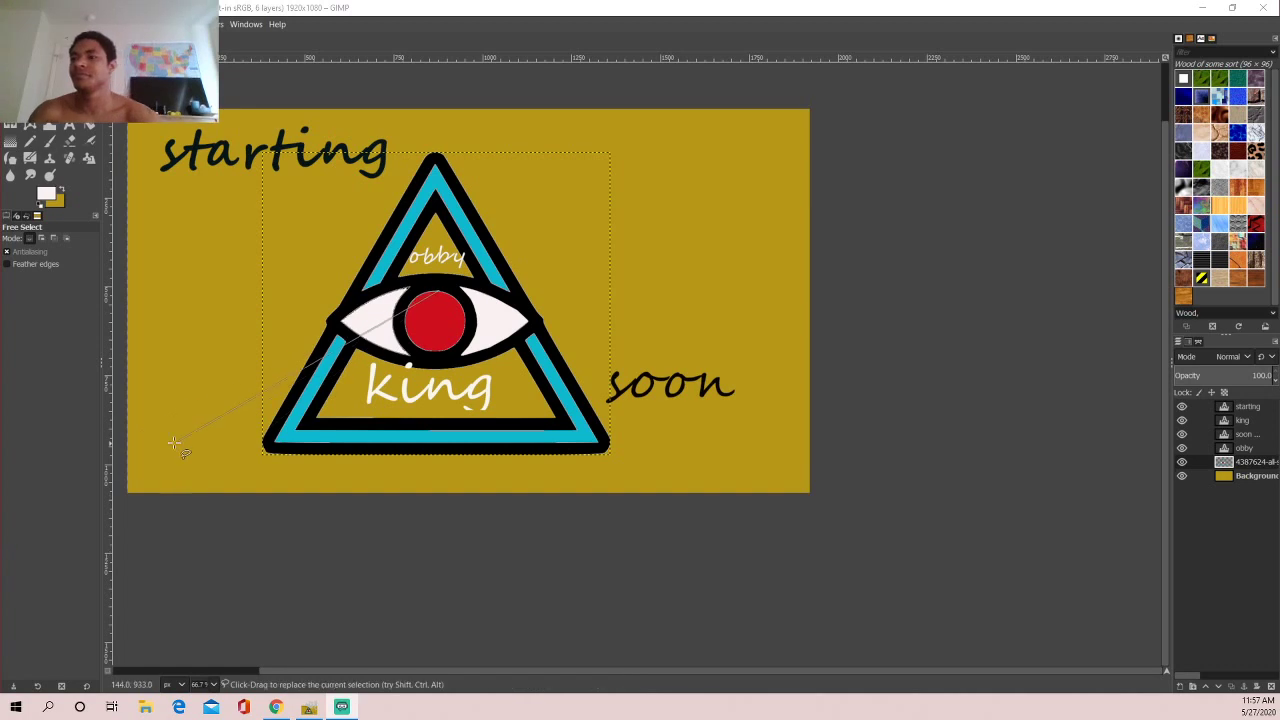
scroll(443, 300, "left", 3)
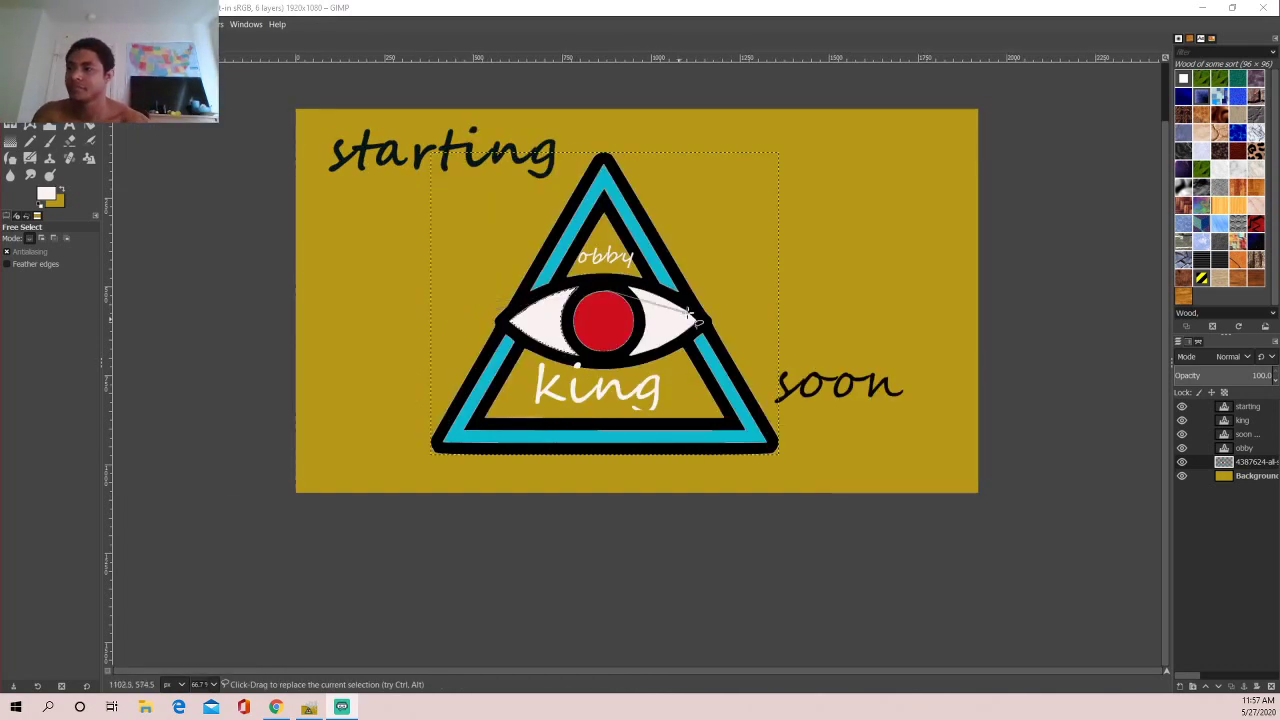
scroll(700, 327, "up", 2)
scroll(508, 266, "up", 3)
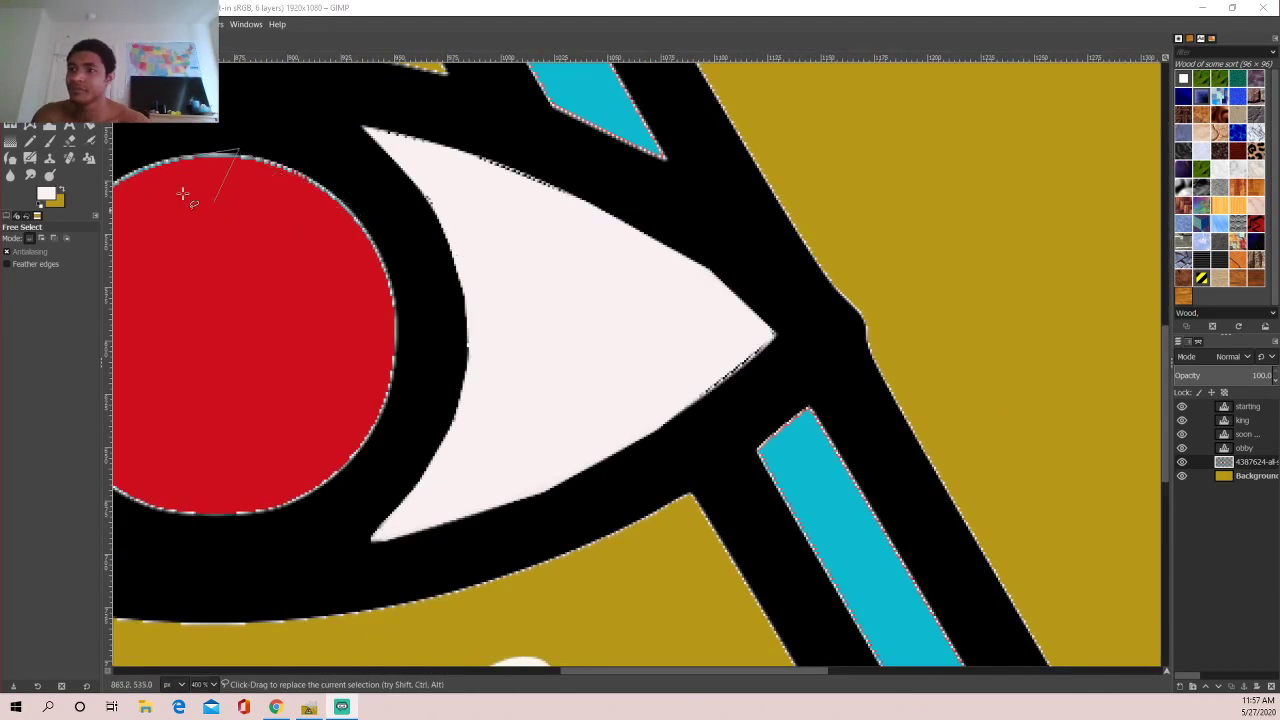
scroll(180, 170, "left", 2)
scroll(614, 183, "right", 1)
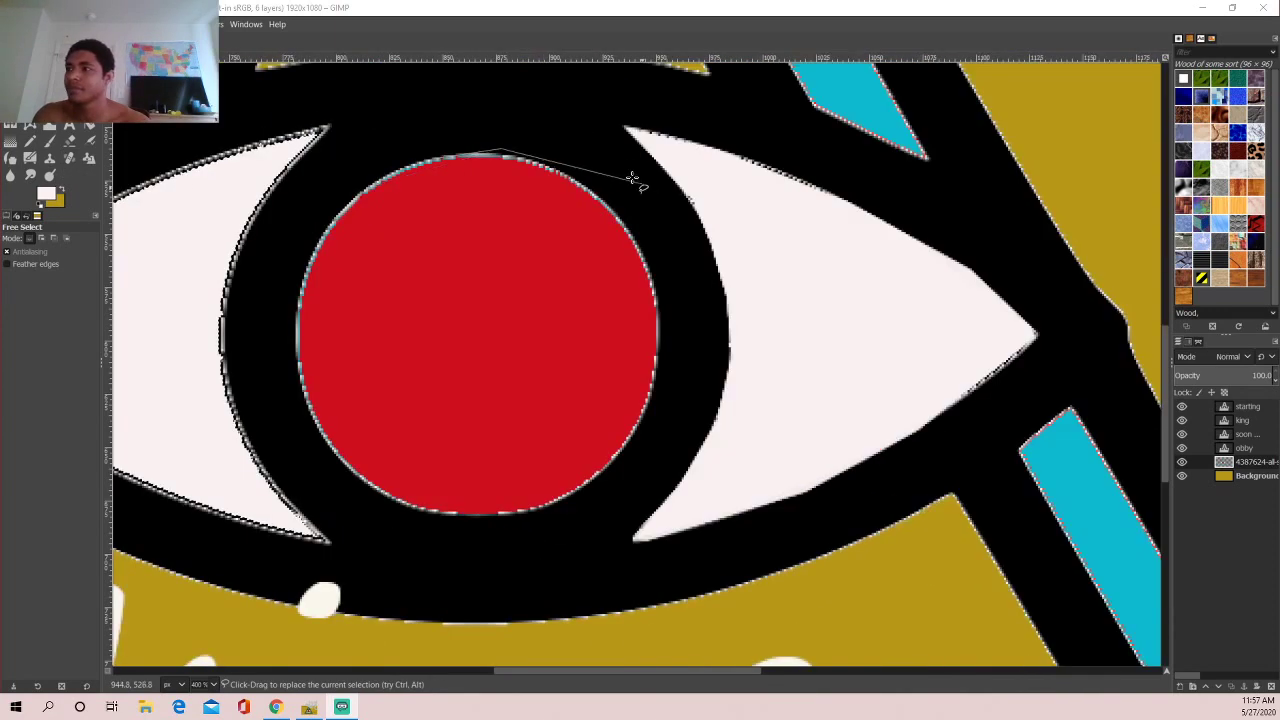
- Trace a fresh free selection along the red pupil's edge and commit it
left_click(488, 157)
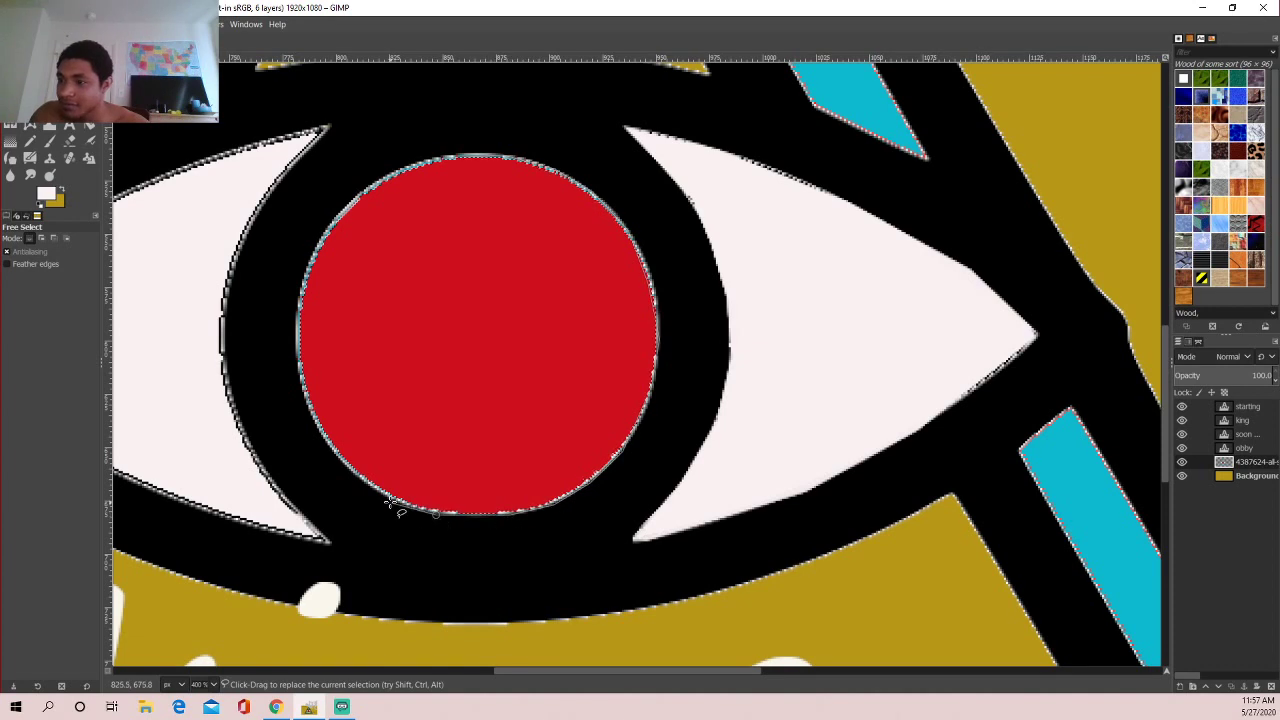
left_click(298, 342)
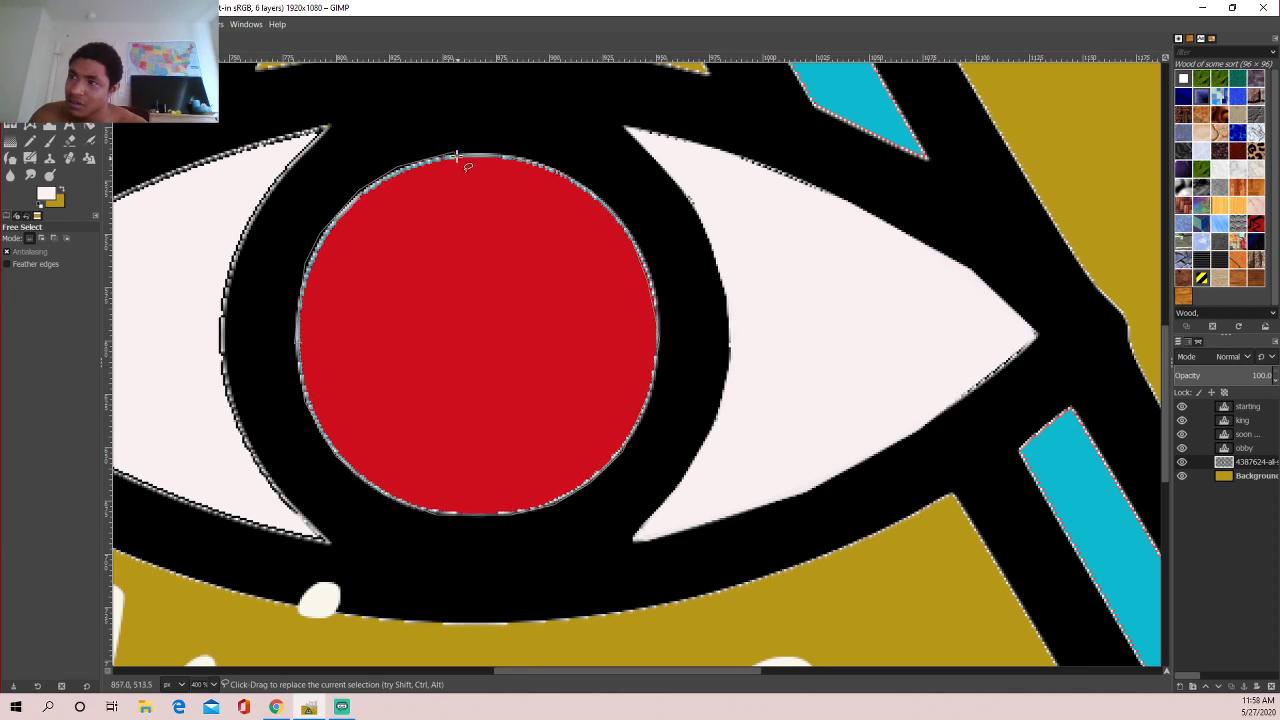
left_click(457, 154)
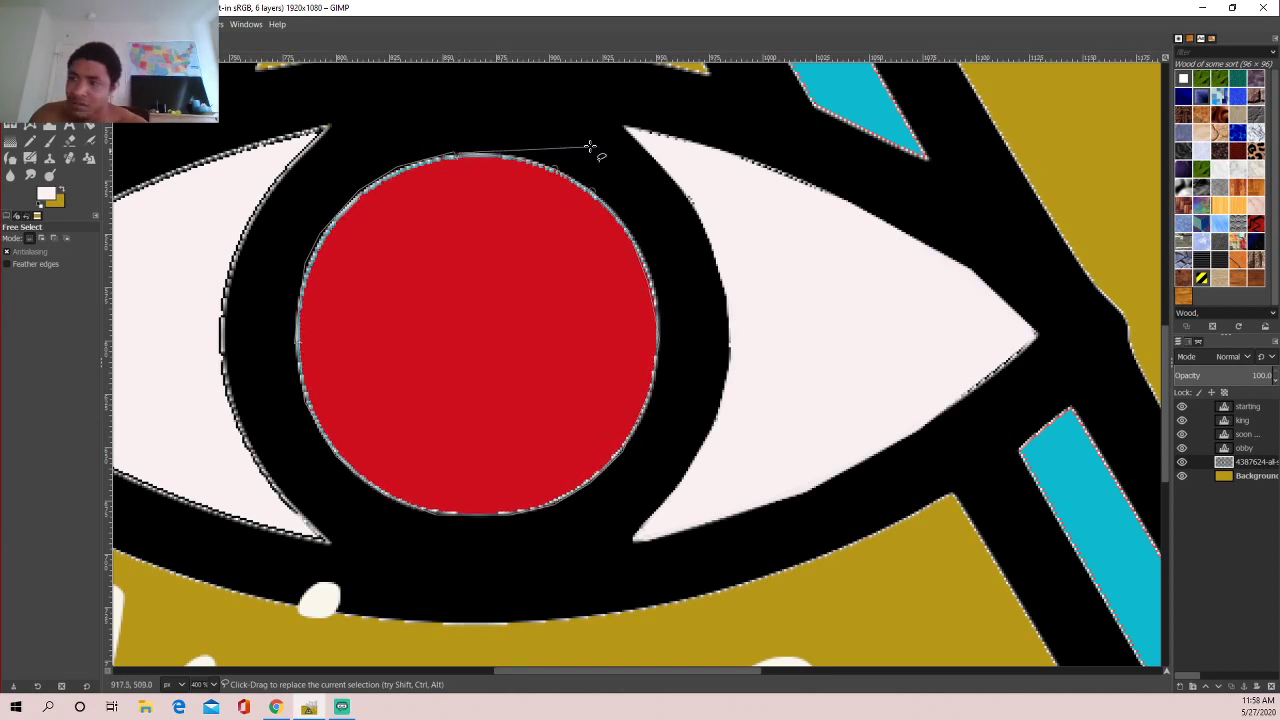
left_click(503, 155)
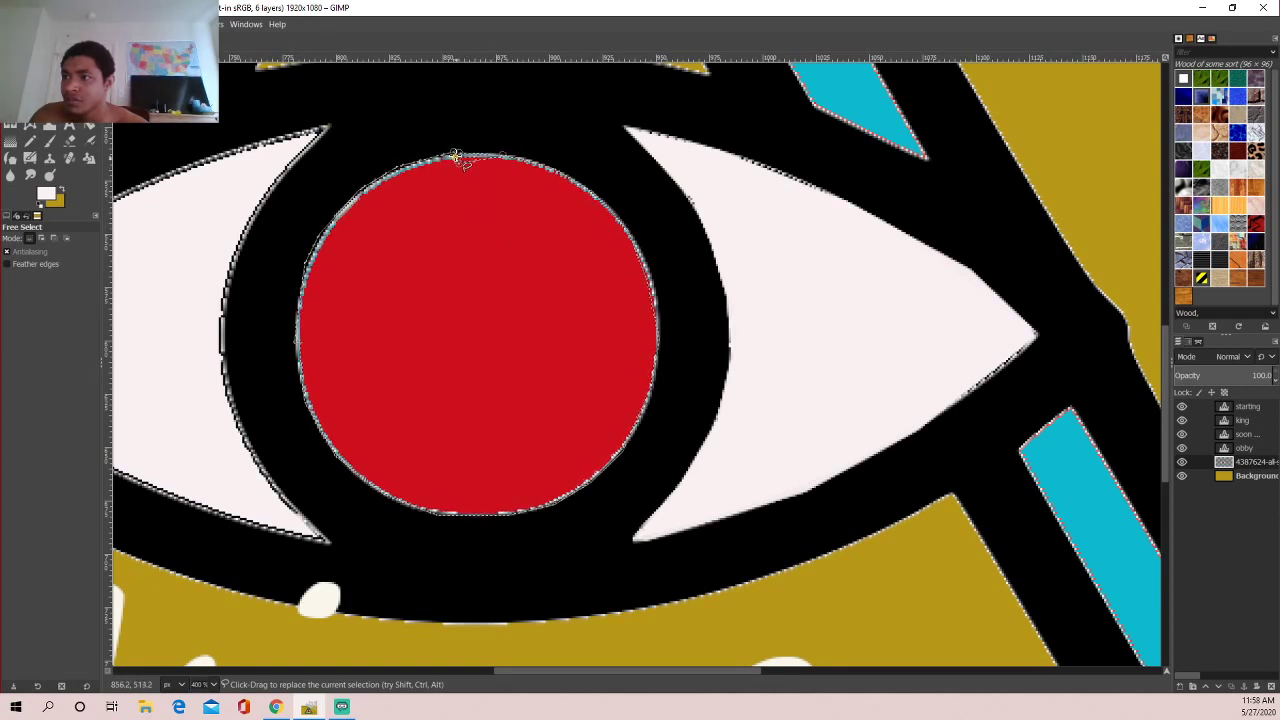
key("Return")
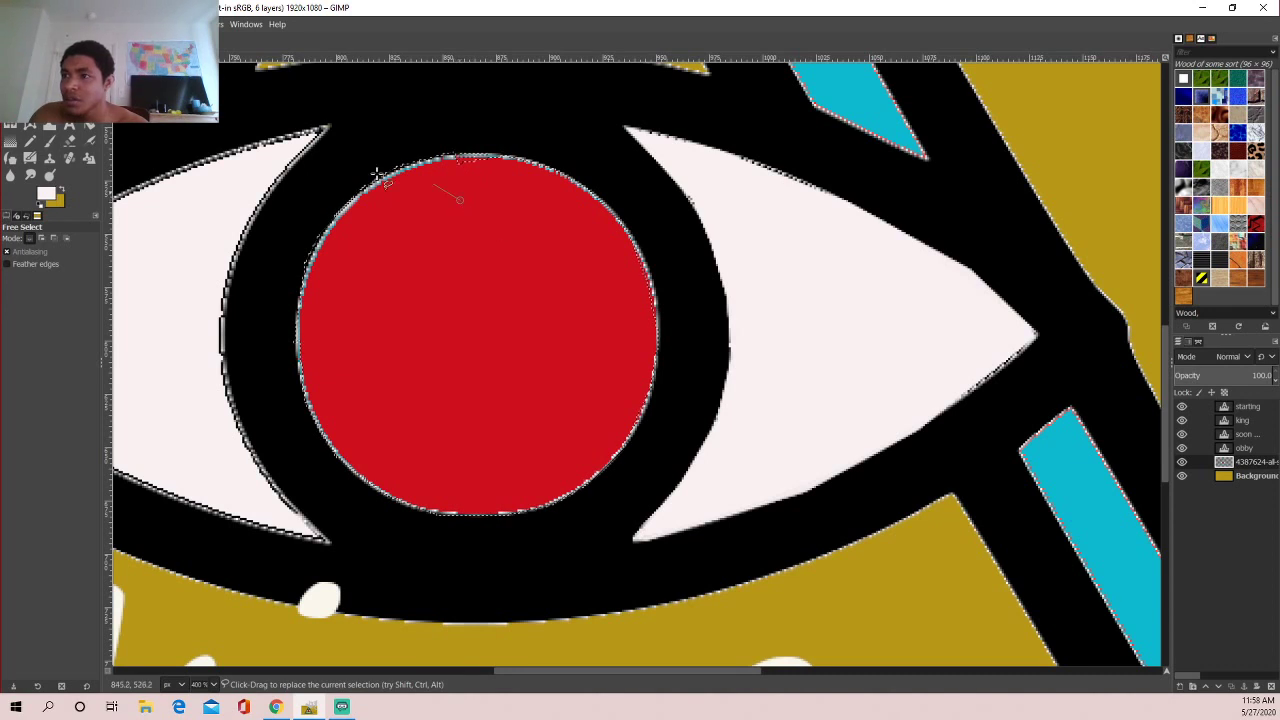
right_click(467, 218)
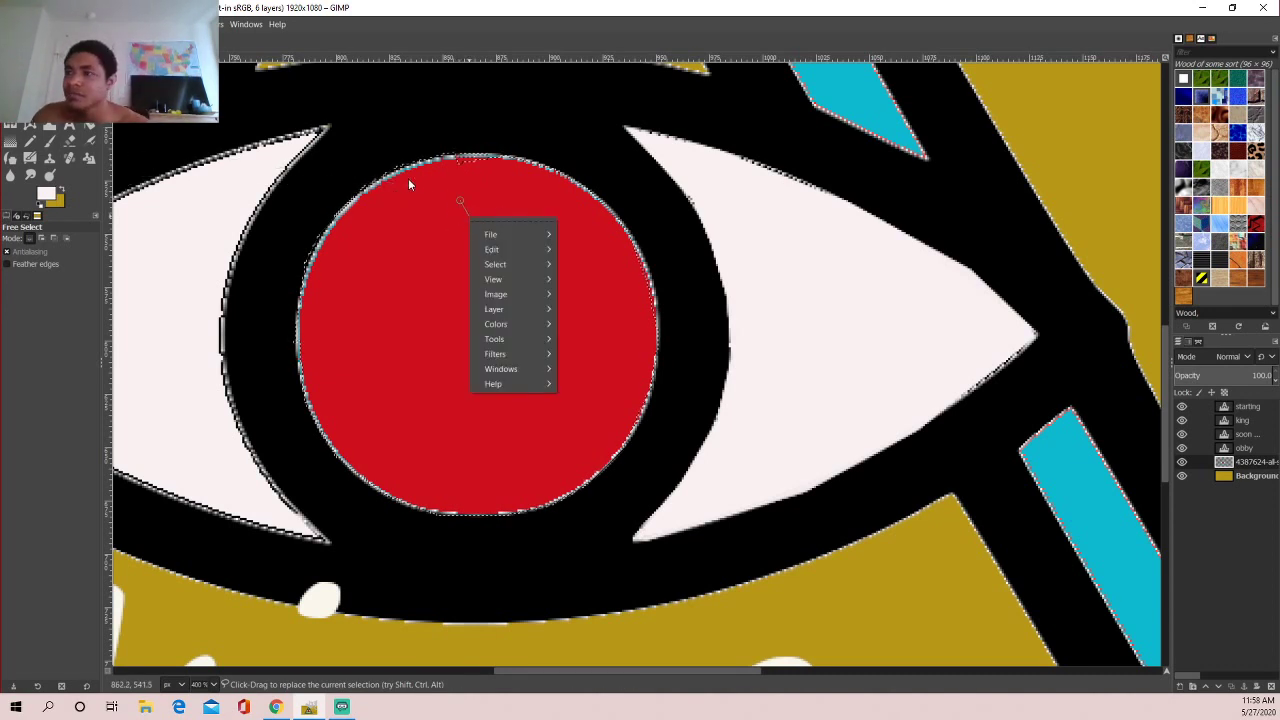
- Bucket-fill the selected pupil, then refill it with brighter red ee1d2e
left_click(459, 180)
left_click(87, 127)
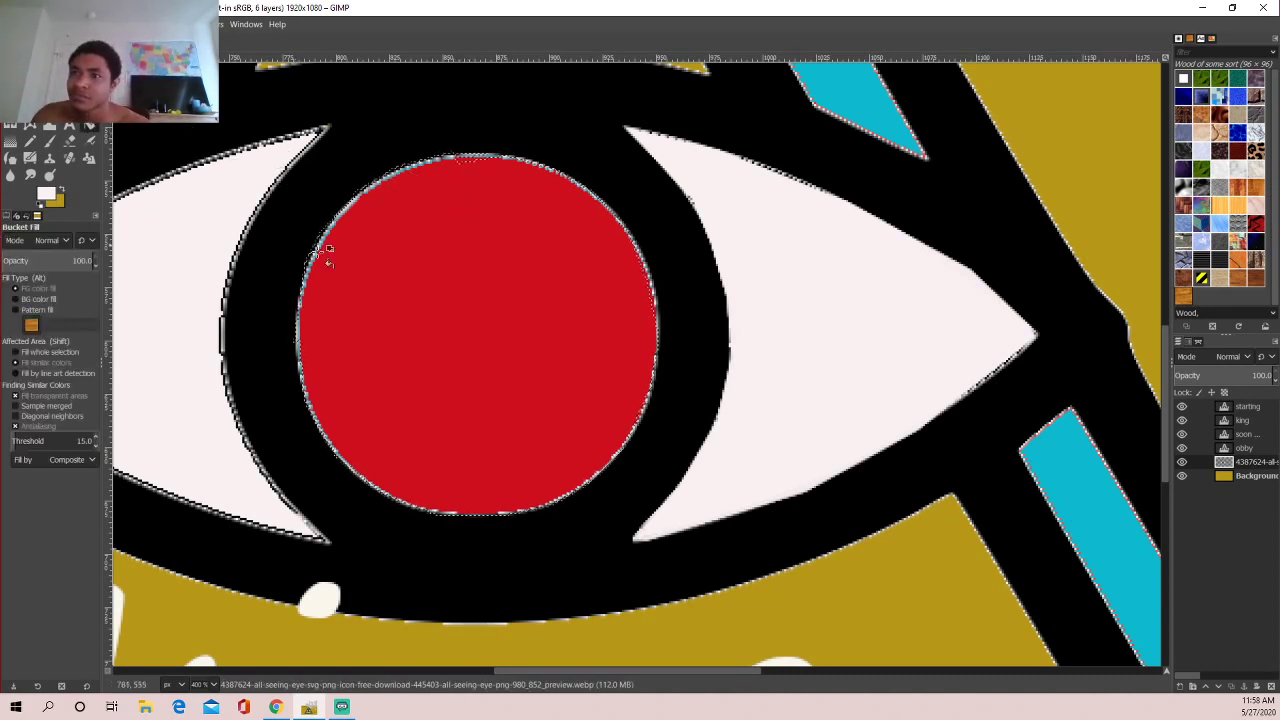
left_click(376, 264)
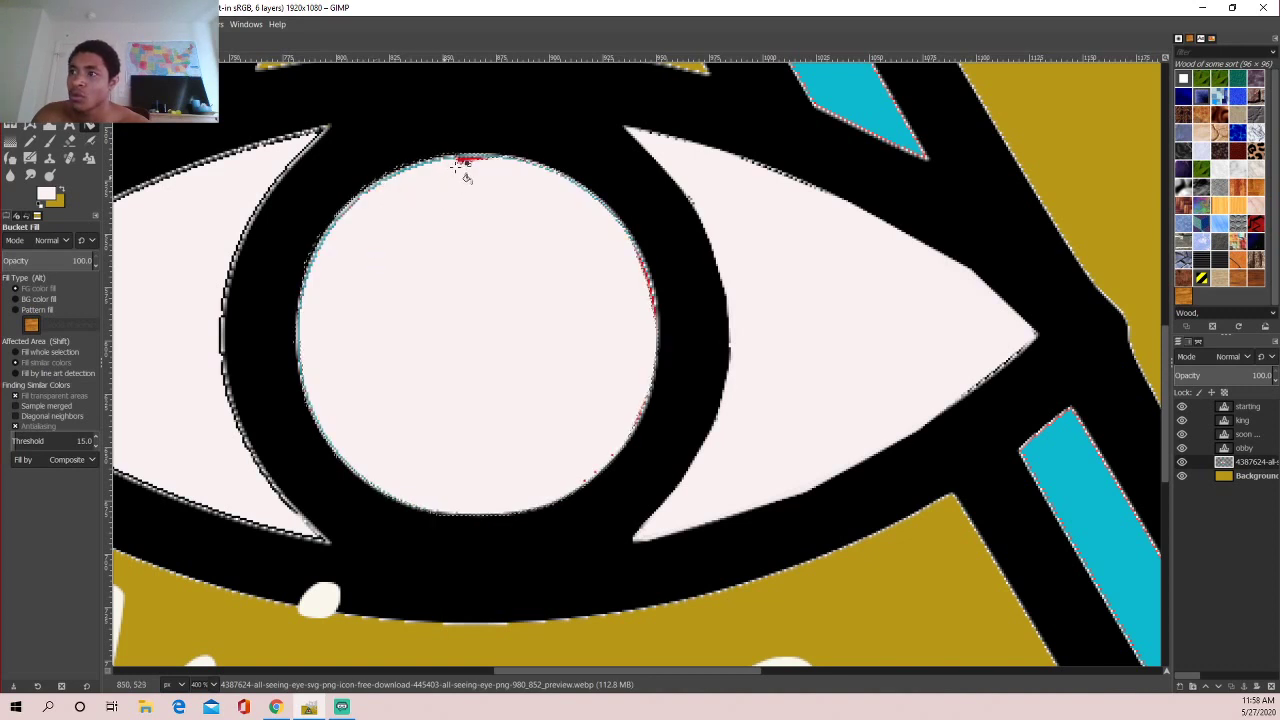
left_click(46, 190)
left_click_drag(66, 162, 80, 124)
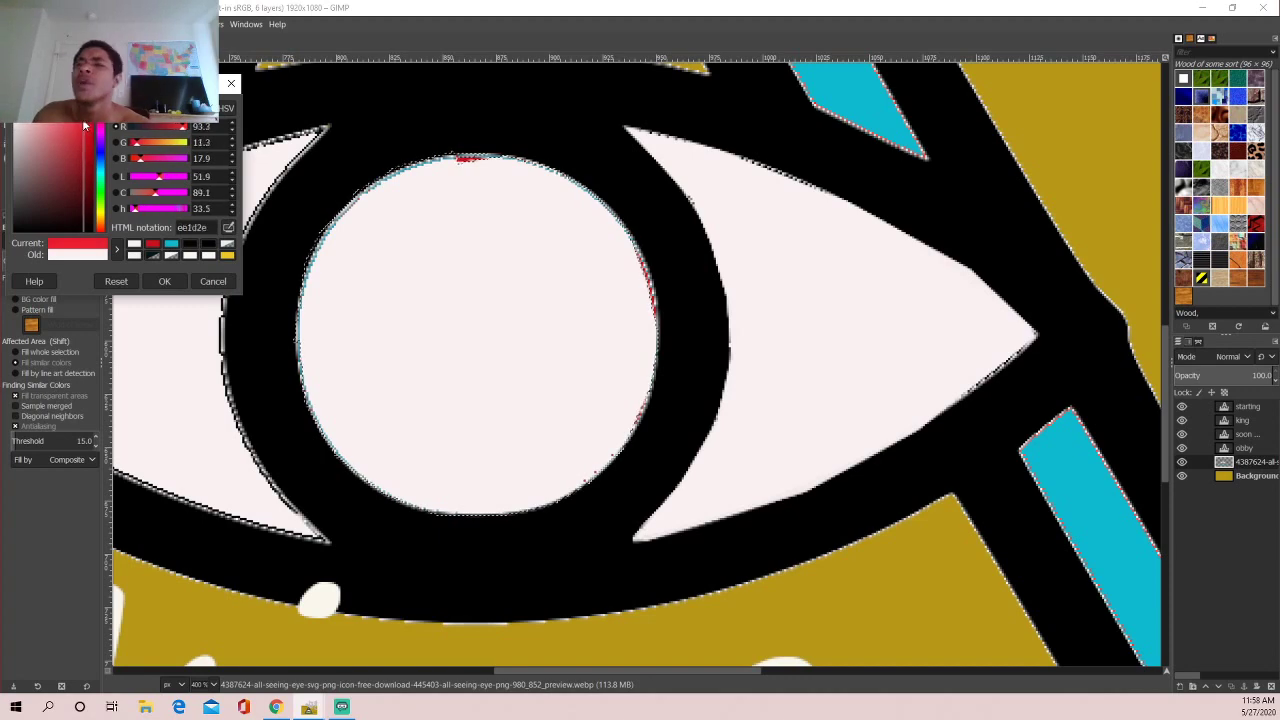
left_click(164, 281)
left_click(450, 266)
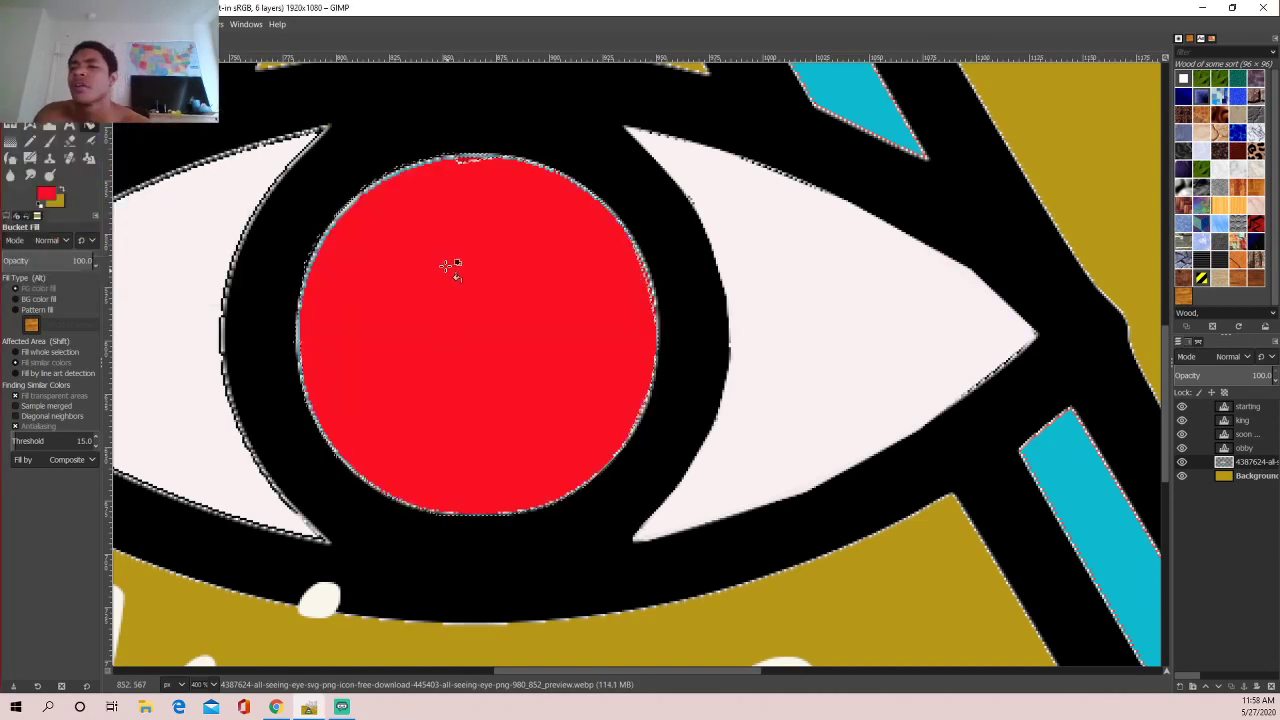
left_click(91, 141)
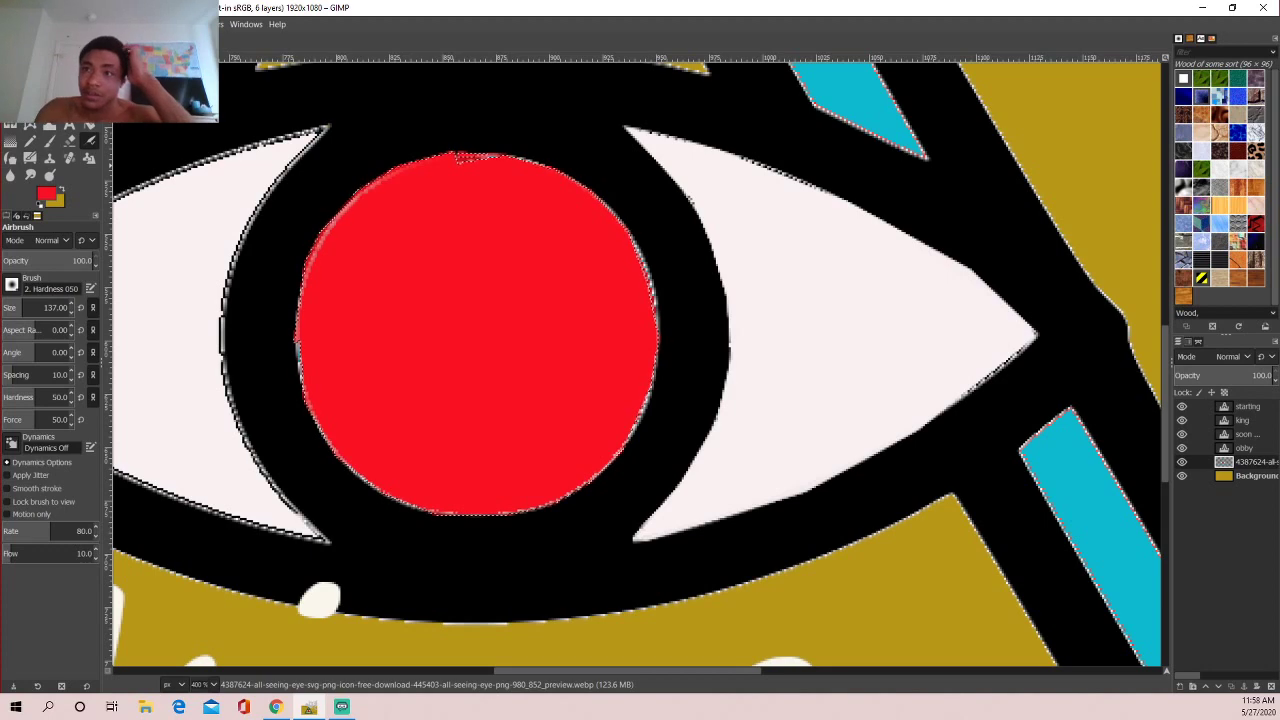
- Clear the pupil's fill inside the selection, then undo to restore the red
key("f")
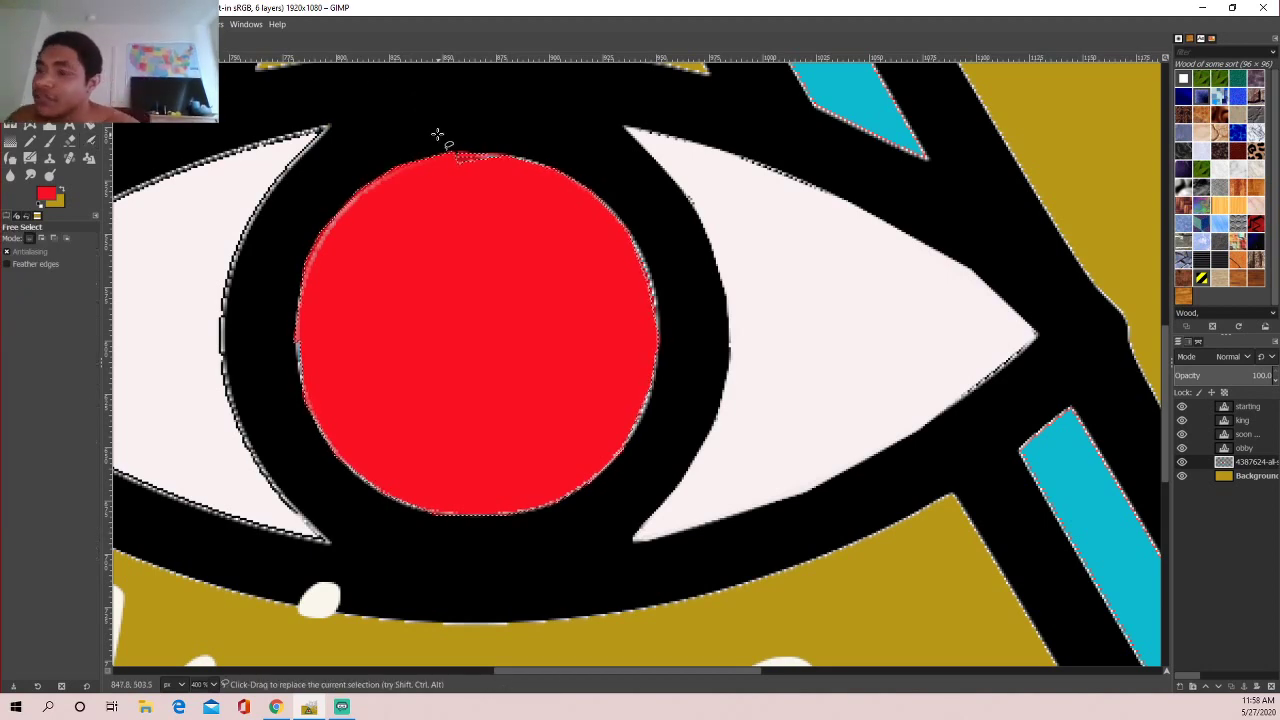
key("ctrl")
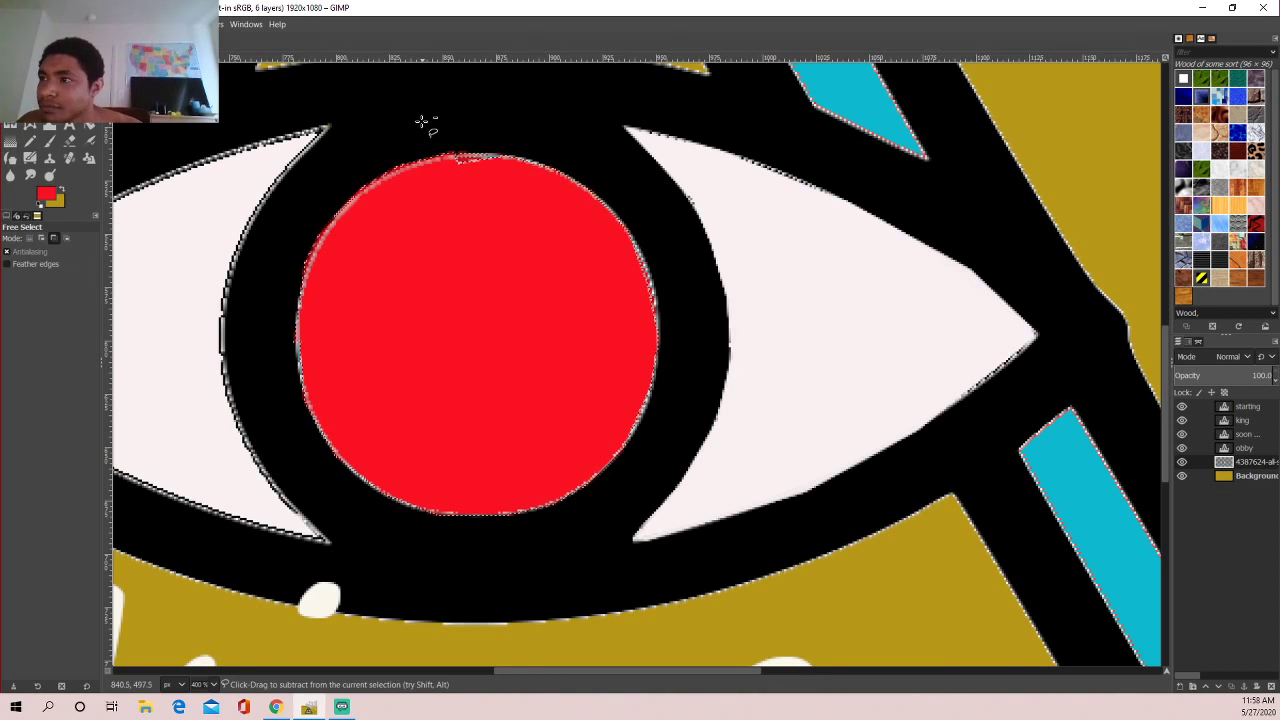
key("Delete")
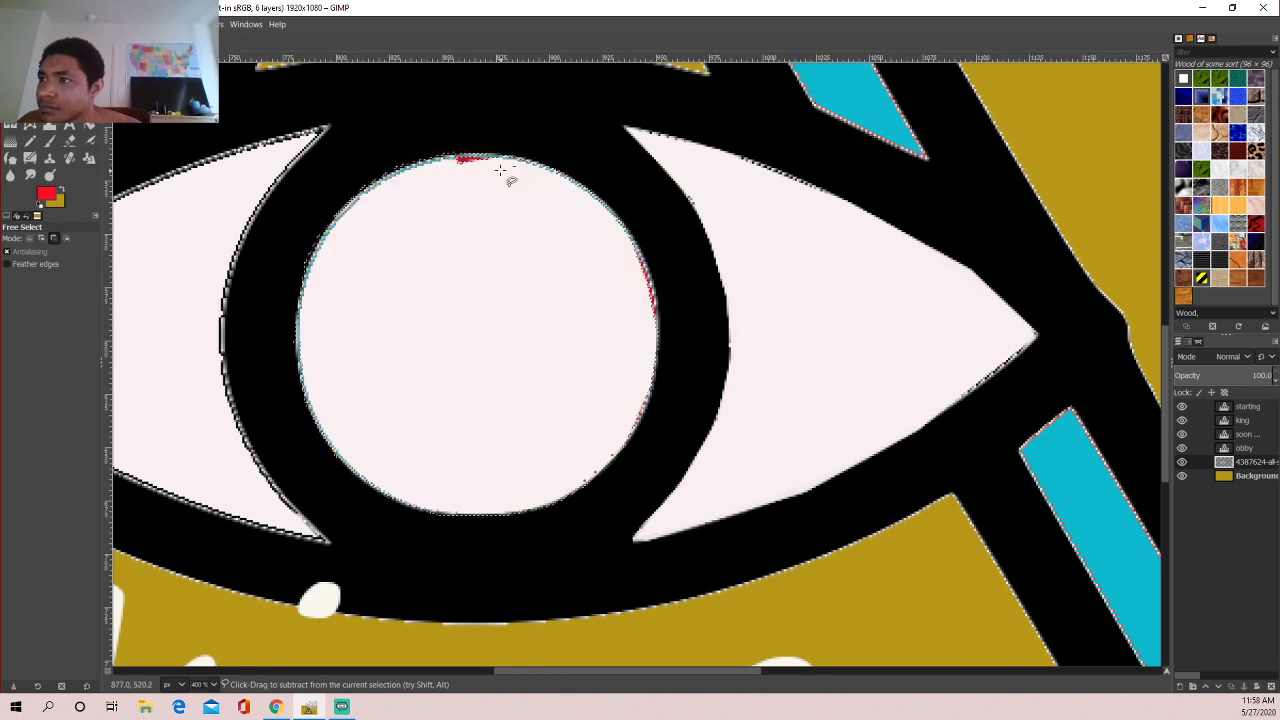
key("ctrl+z")
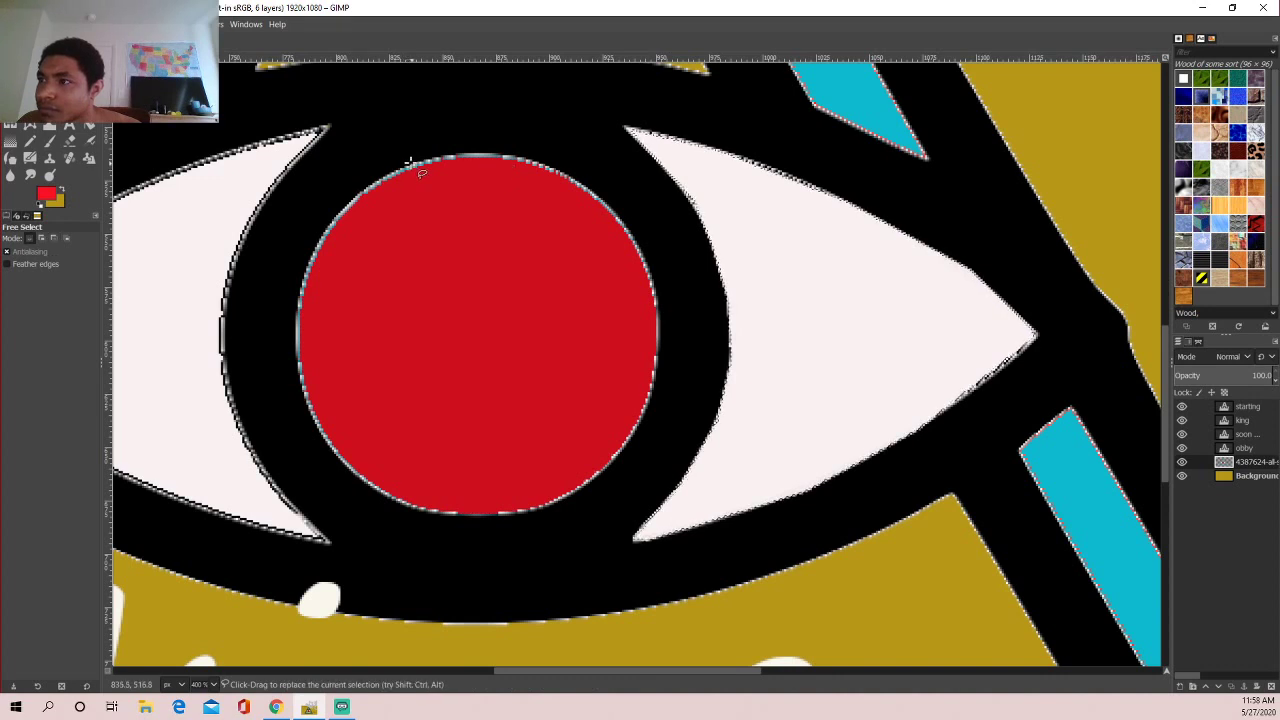
- Trace a new free selection closely following the red pupil's circular outline
left_click(490, 152)
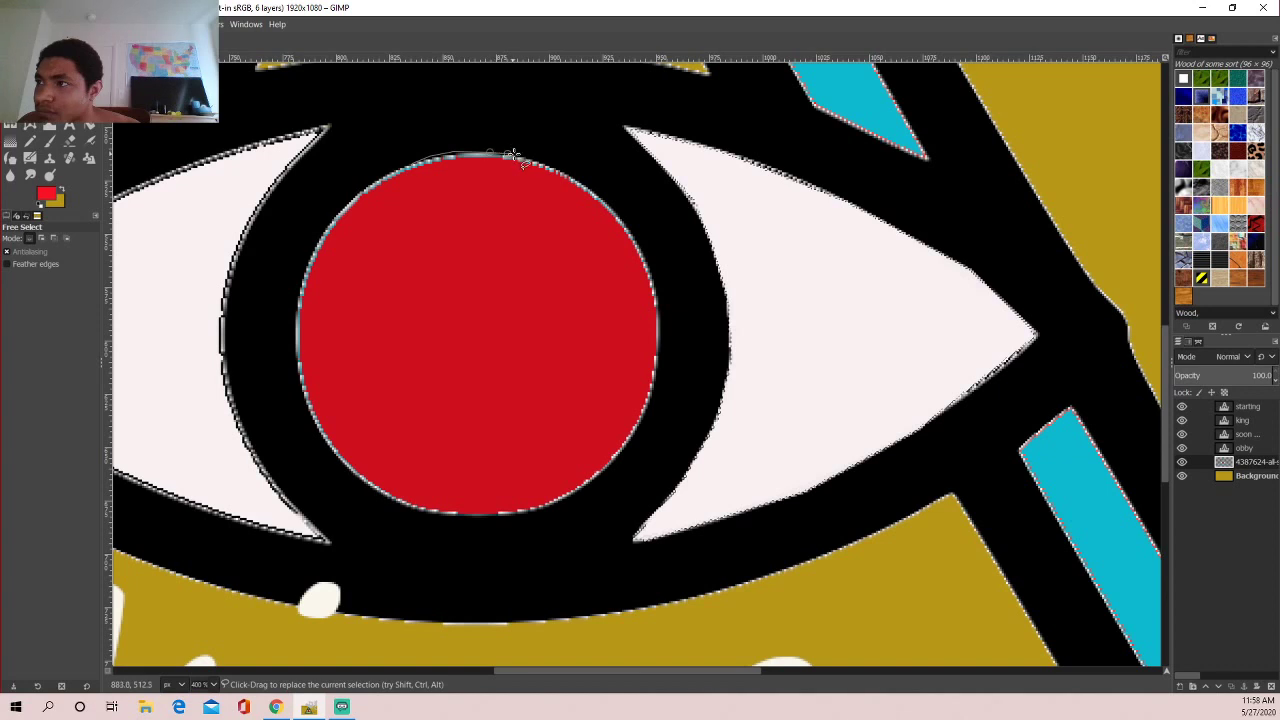
left_click(524, 155)
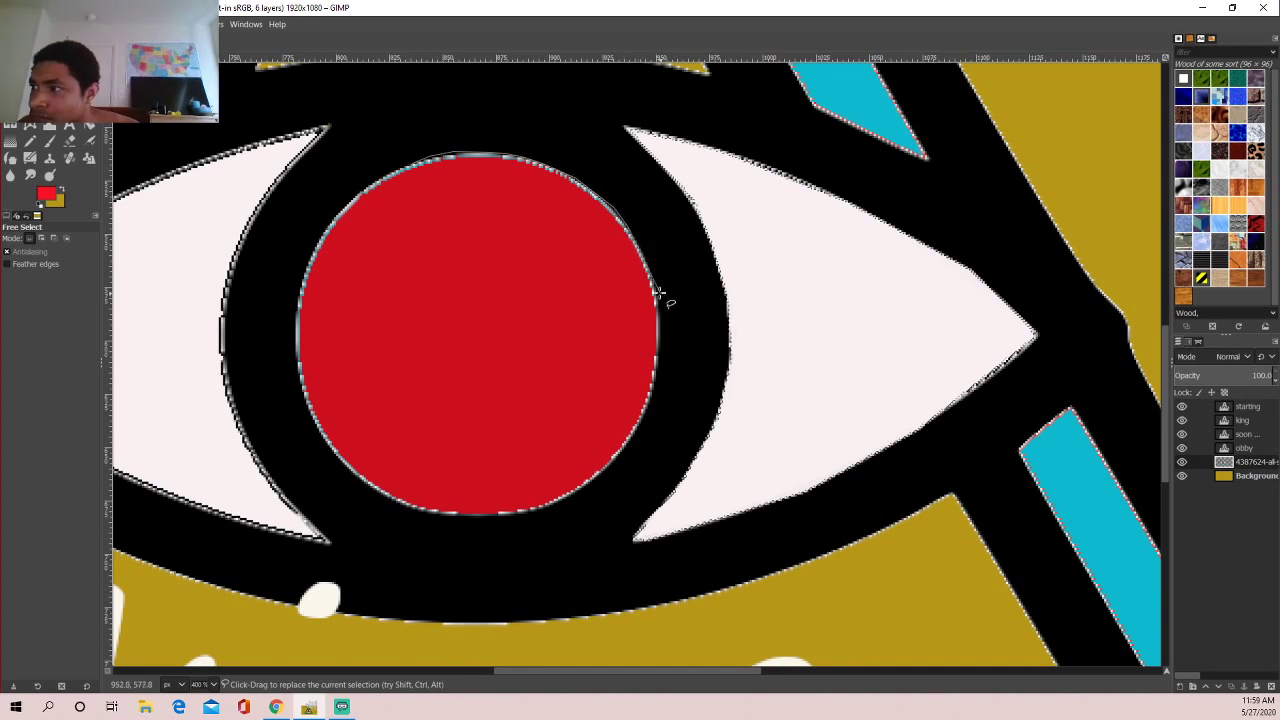
left_click(659, 347)
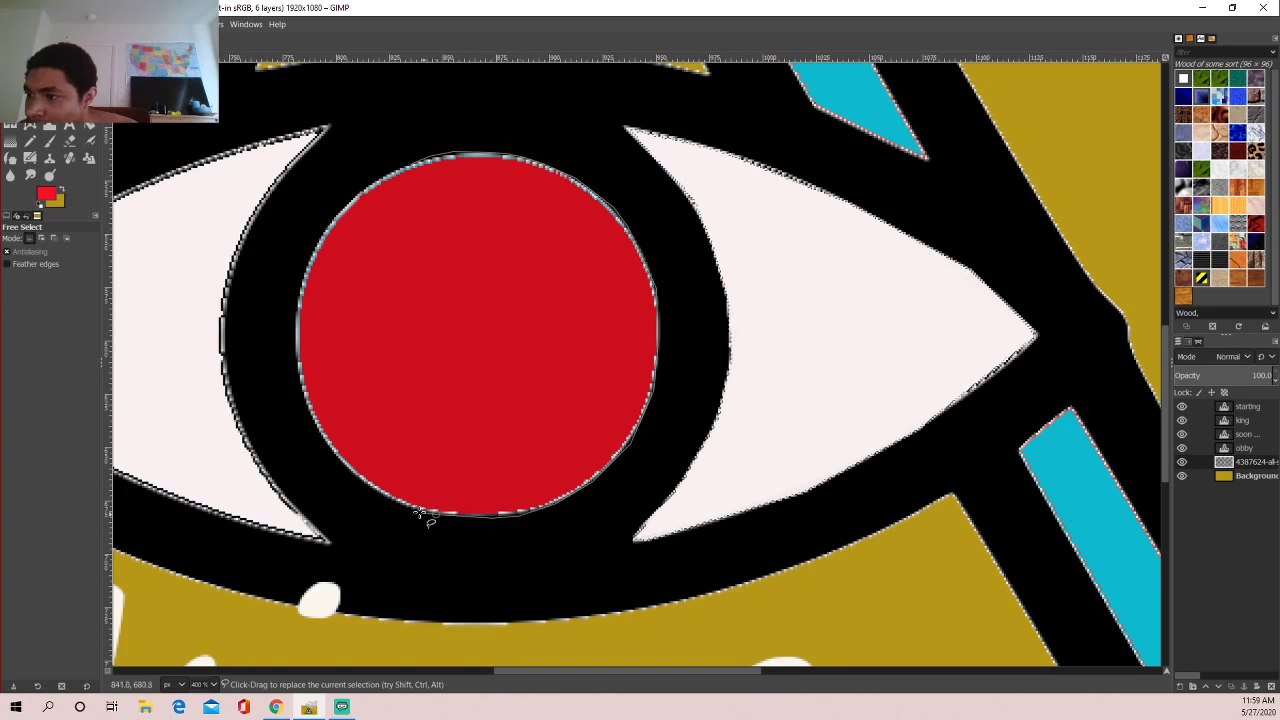
left_click(333, 455)
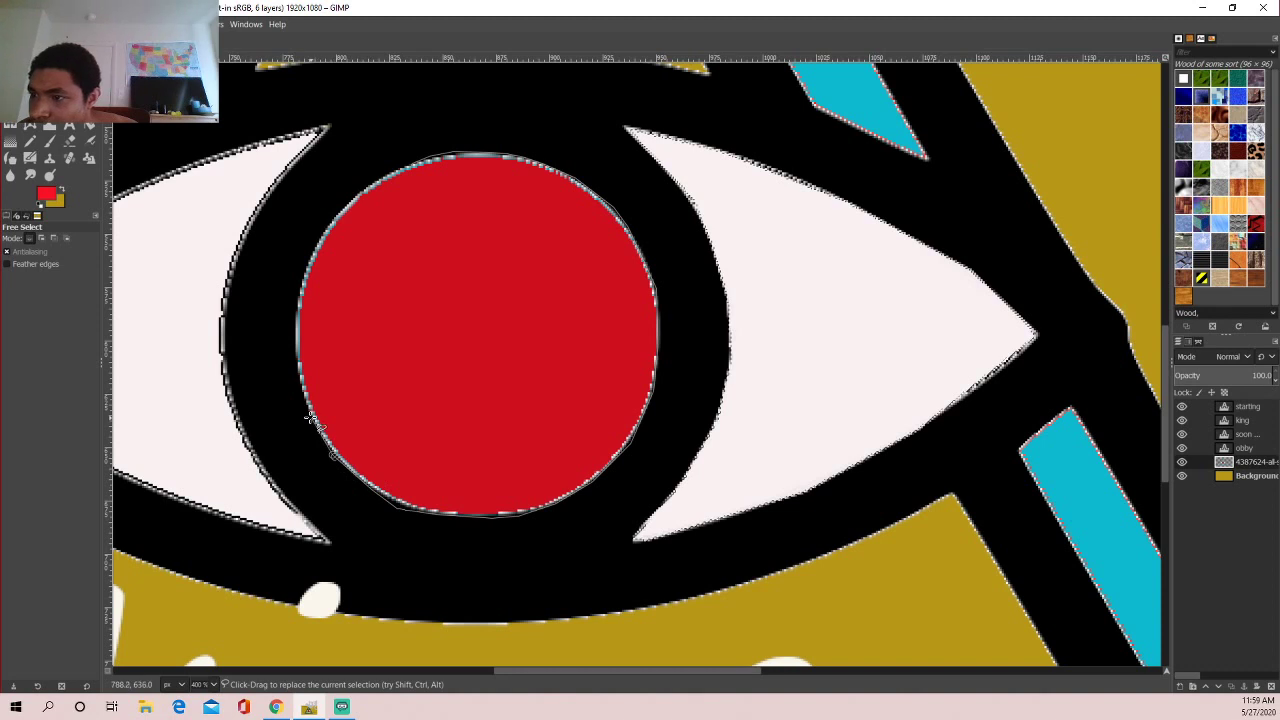
left_click(298, 289)
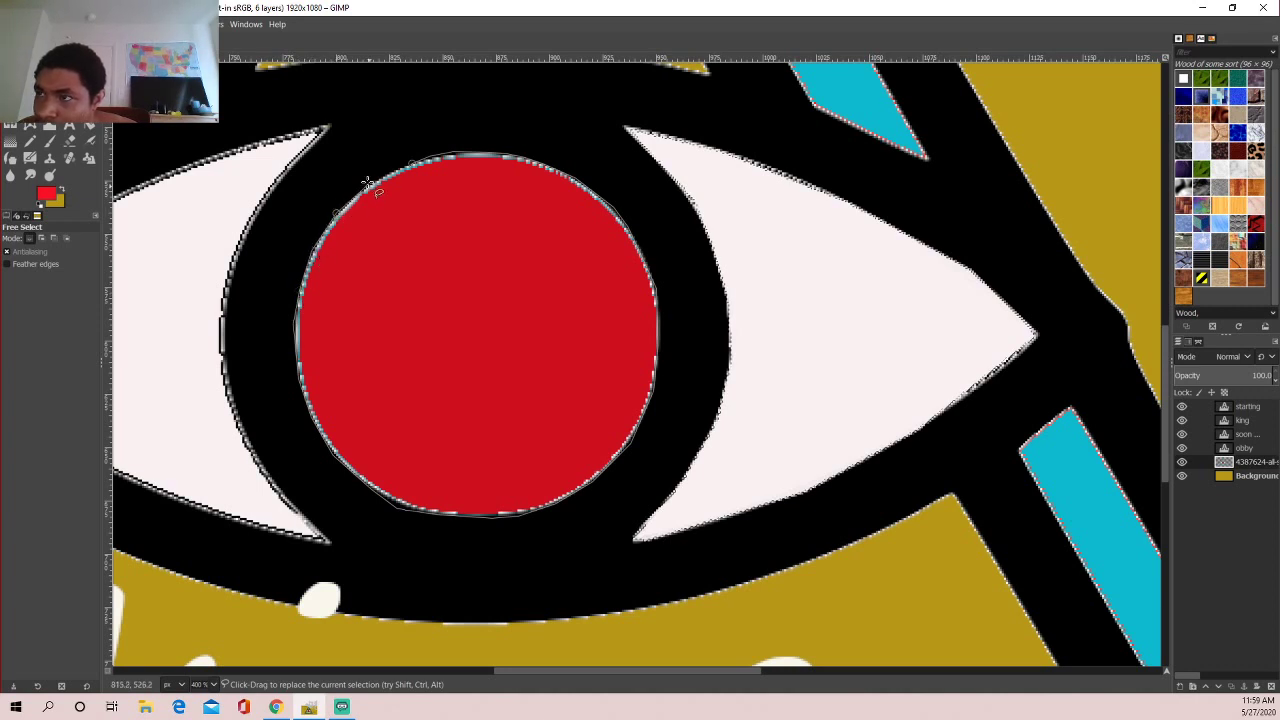
left_click(412, 162)
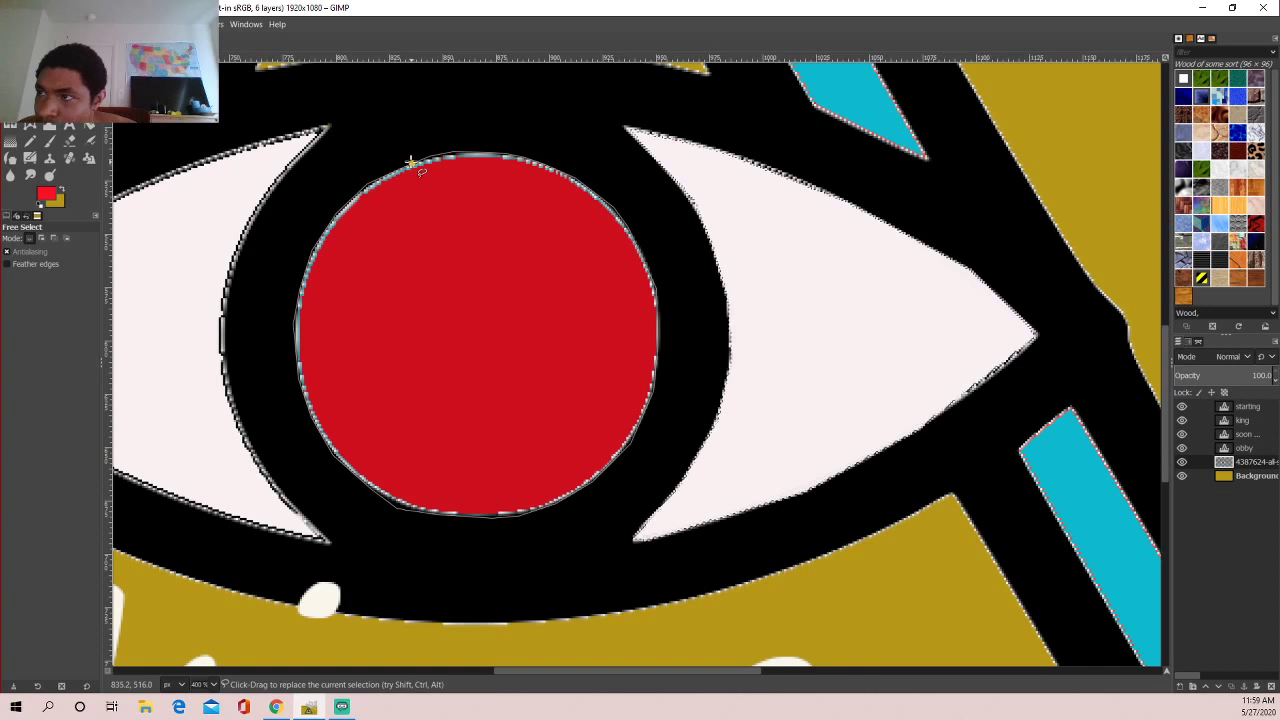
key("Return")
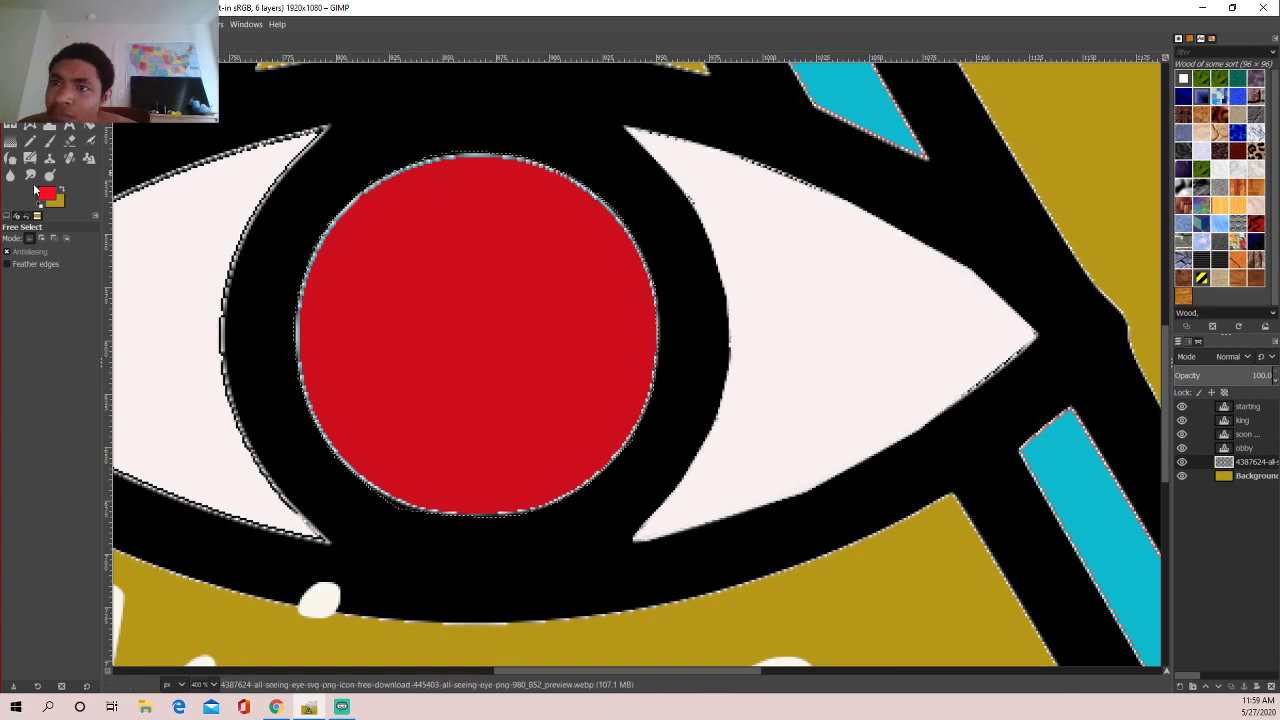
left_click(91, 126)
left_click(485, 220)
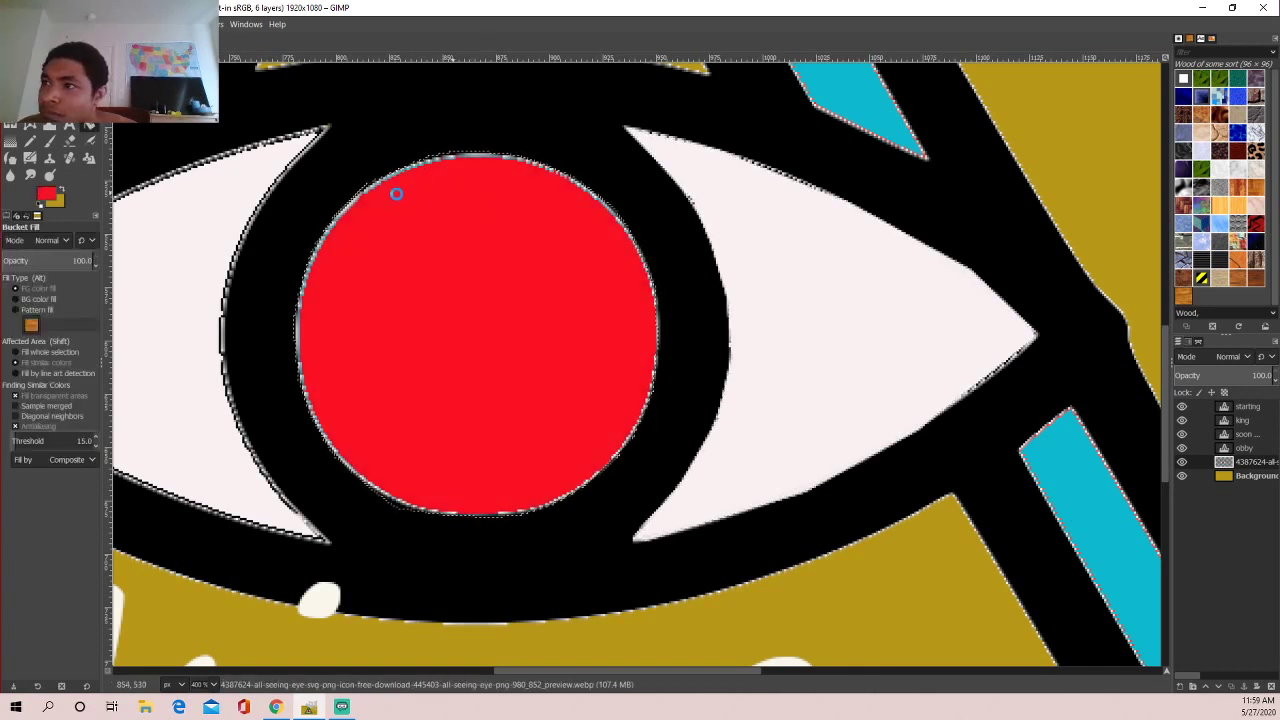
left_click(89, 140)
mouse_move(459, 223)
left_mouse_down()
mouse_move(416, 455)
mouse_move(308, 390)
left_mouse_up()
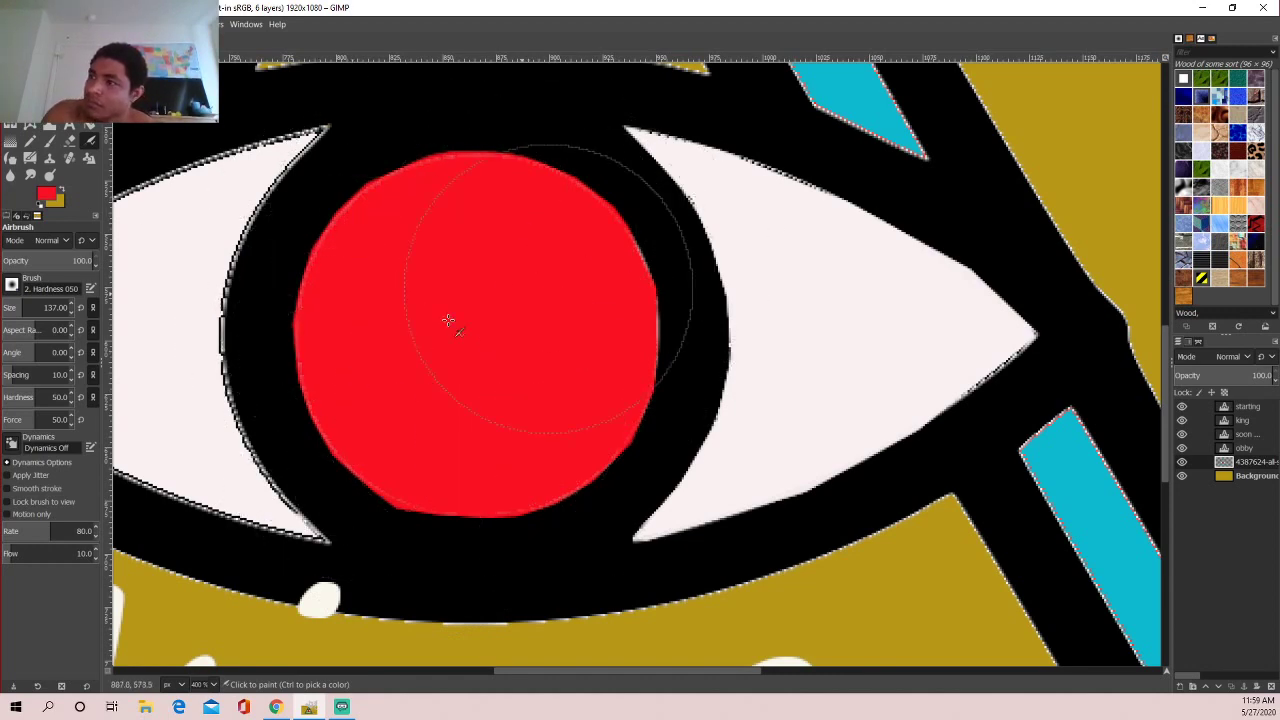
left_click_drag(651, 329, 663, 302)
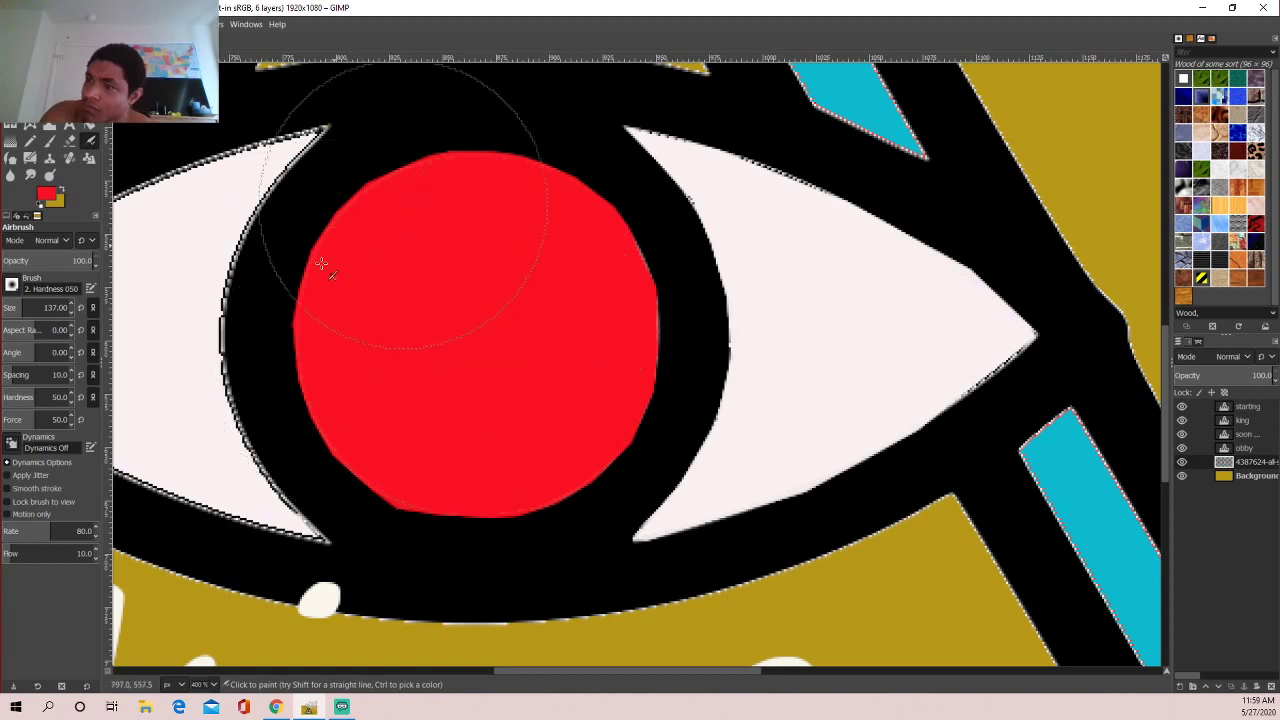
scroll(512, 329, "down", 2, "ctrl")
scroll(512, 329, "down", 2, "ctrl")
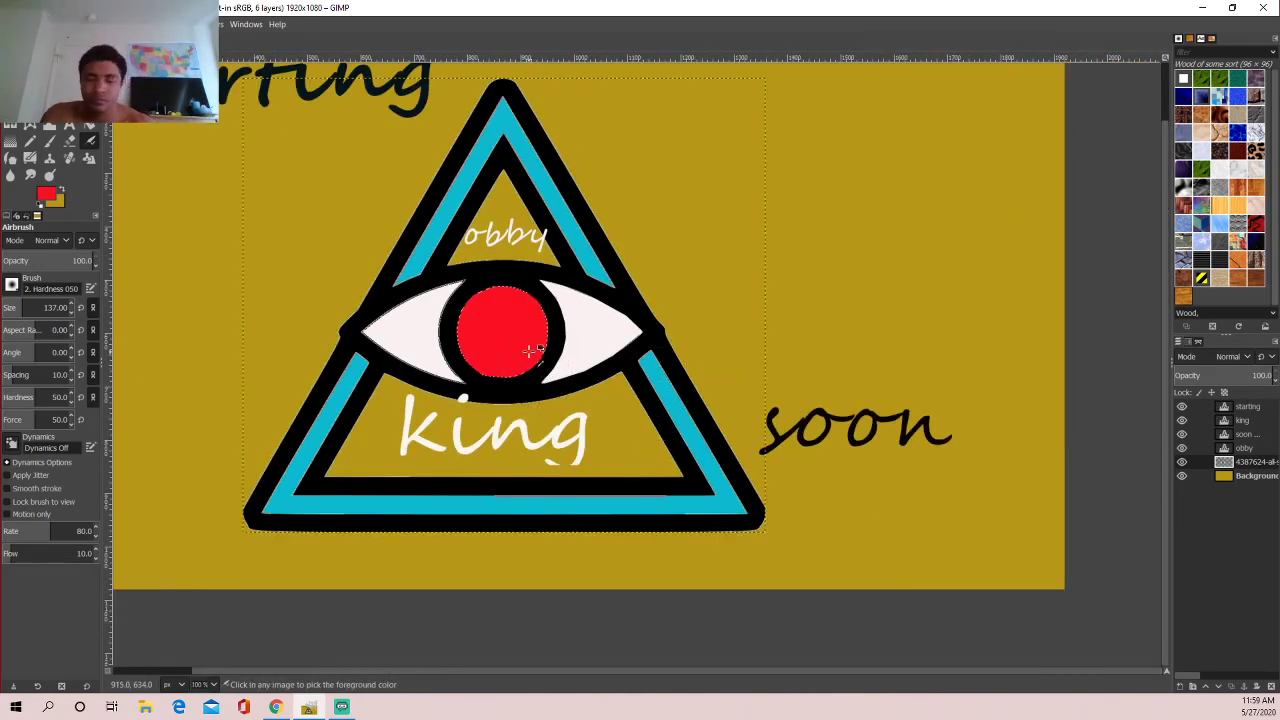
scroll(530, 400, "up", 2)
scroll(517, 445, "up", 1, "ctrl")
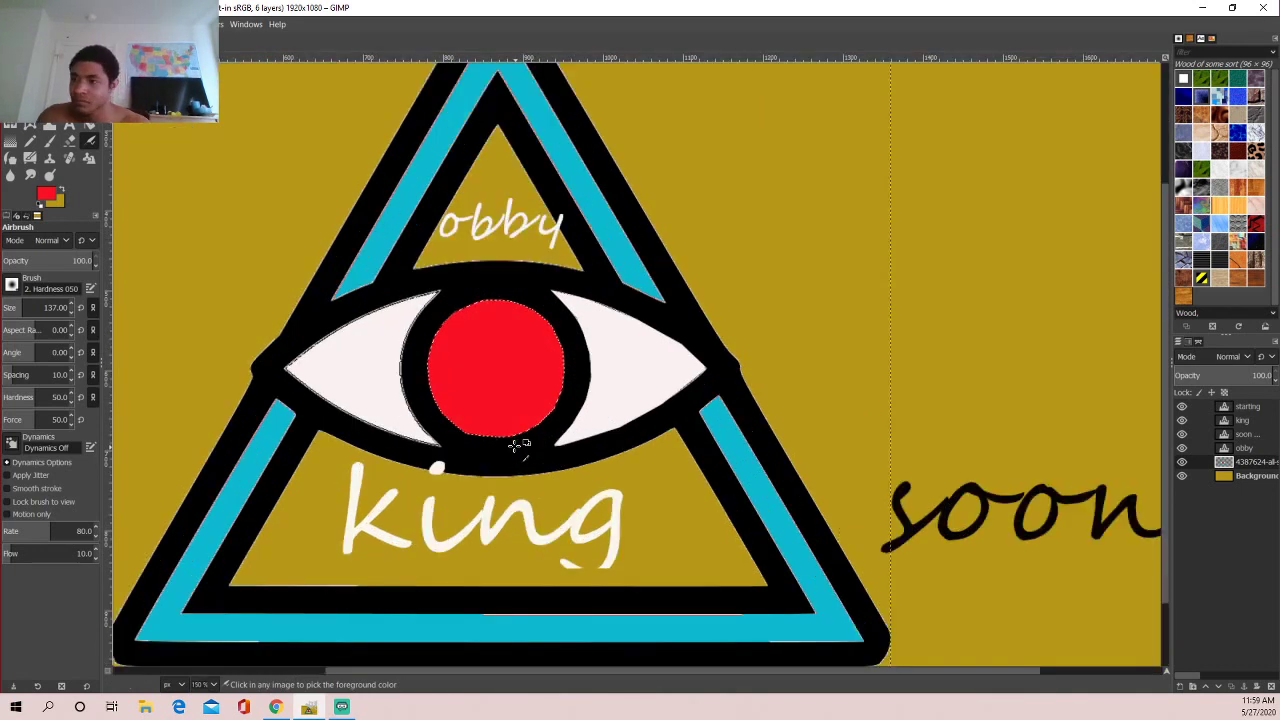
scroll(517, 445, "up", 2, "ctrl")
scroll(517, 445, "down", 1, "ctrl")
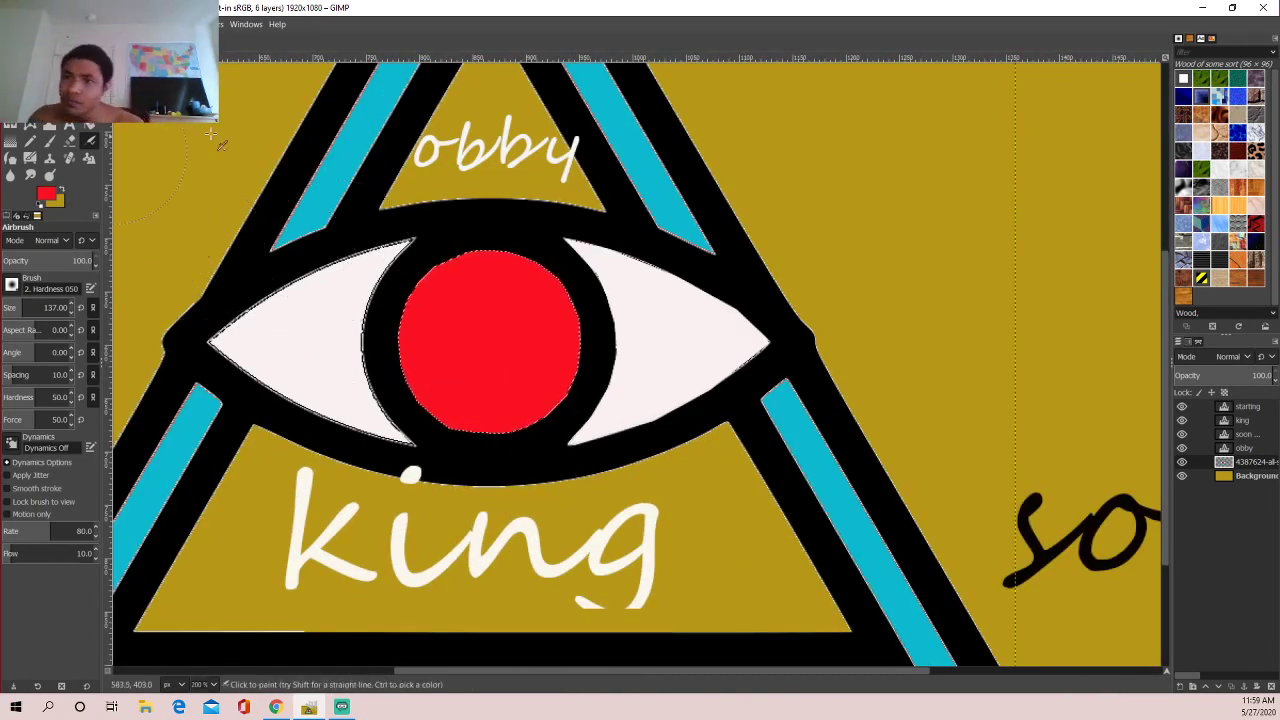
- Pick Free Select and zoom in on the left white of the eye
key("f")
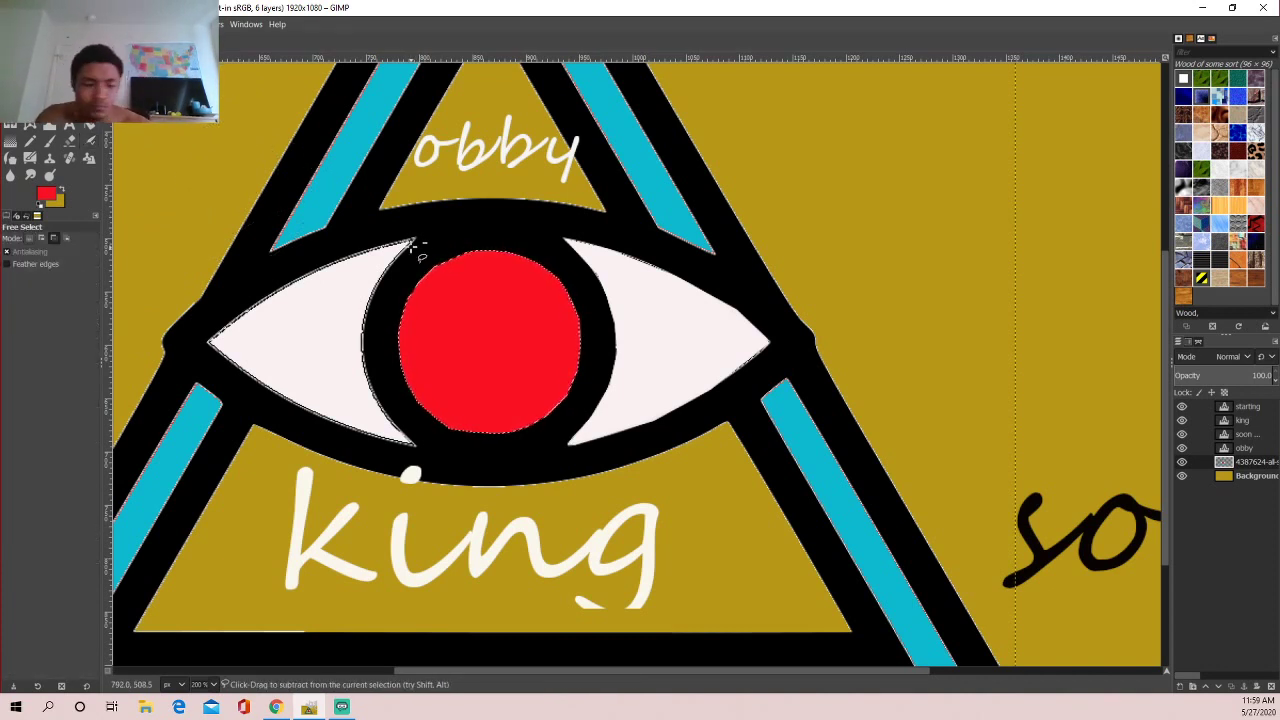
scroll(410, 241, "up", 3, "ctrl")
scroll(410, 241, "down", 1, "ctrl")
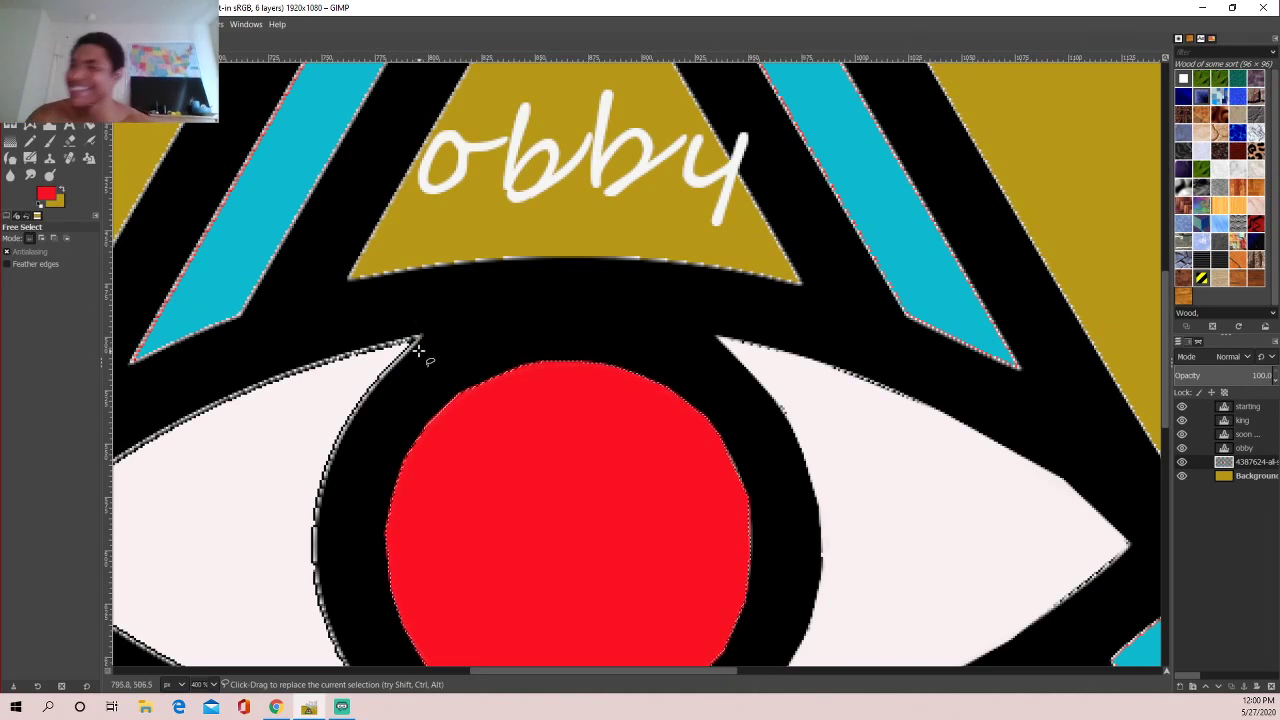
scroll(420, 340, "up", 3)
scroll(418, 345, "down", 2)
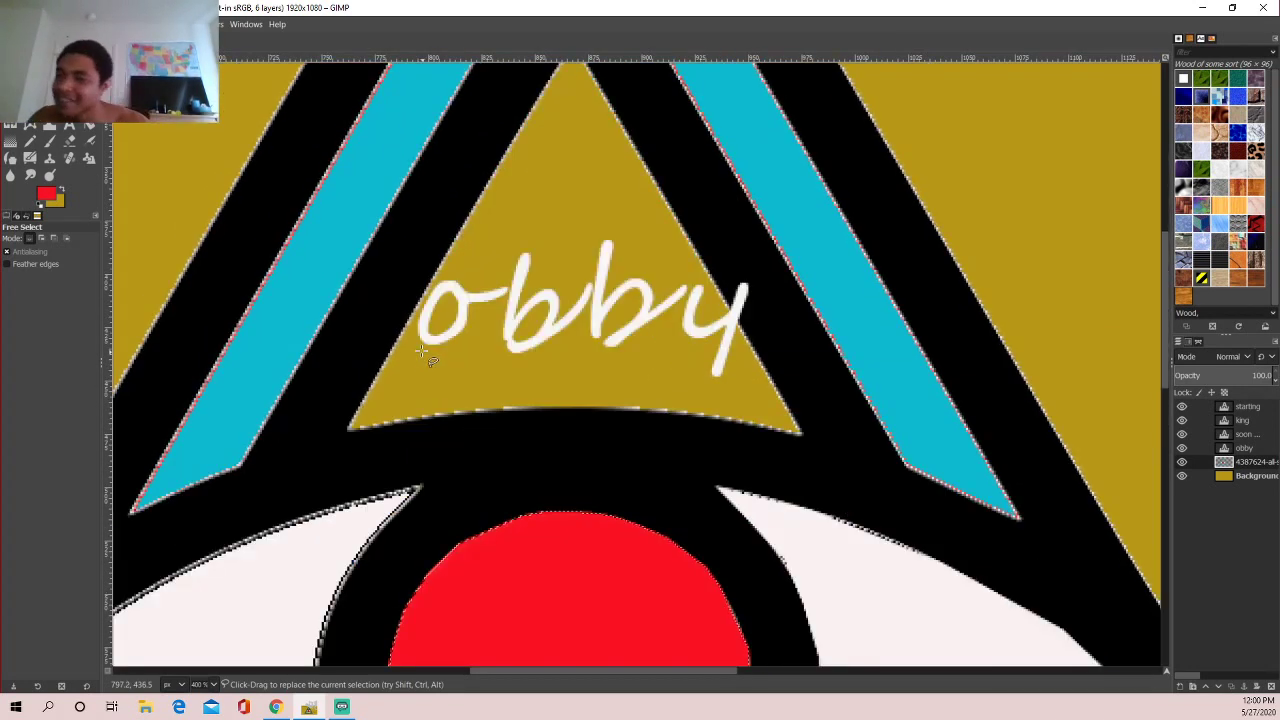
scroll(418, 350, "down", 1)
scroll(420, 360, "down", 1)
scroll(420, 362, "up", 3)
scroll(395, 330, "down", 3)
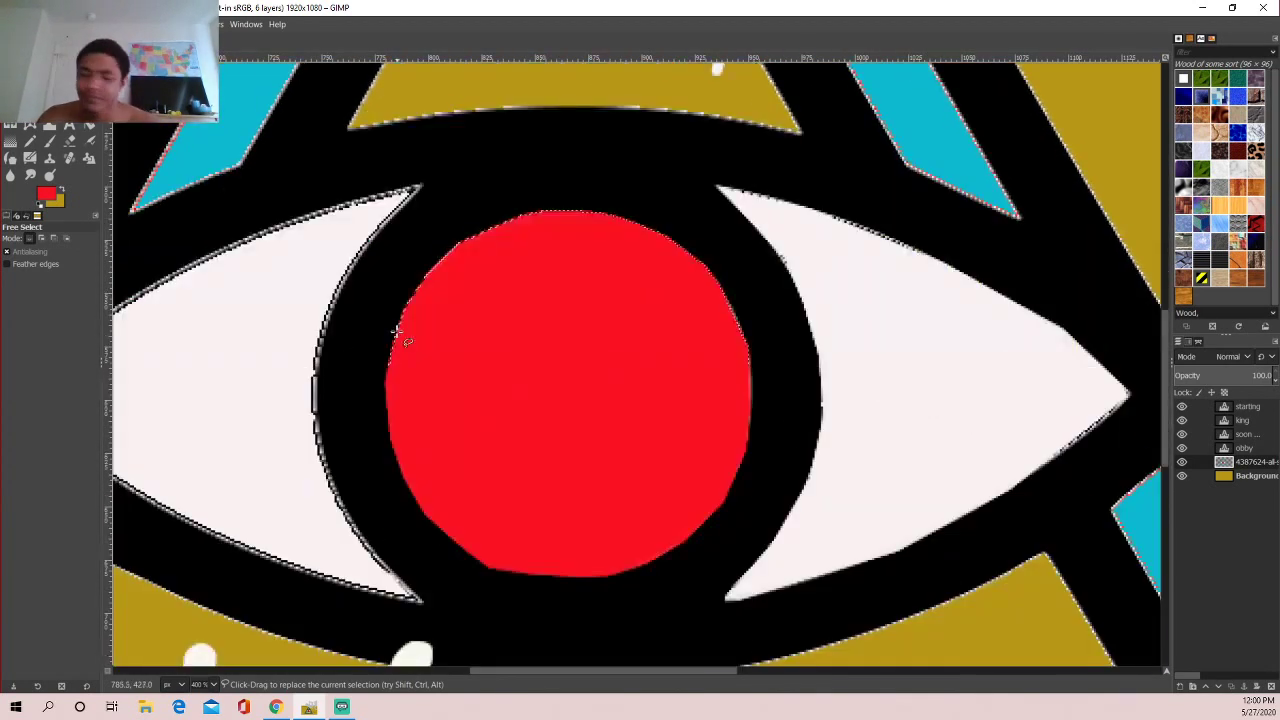
scroll(400, 324, "left", 3)
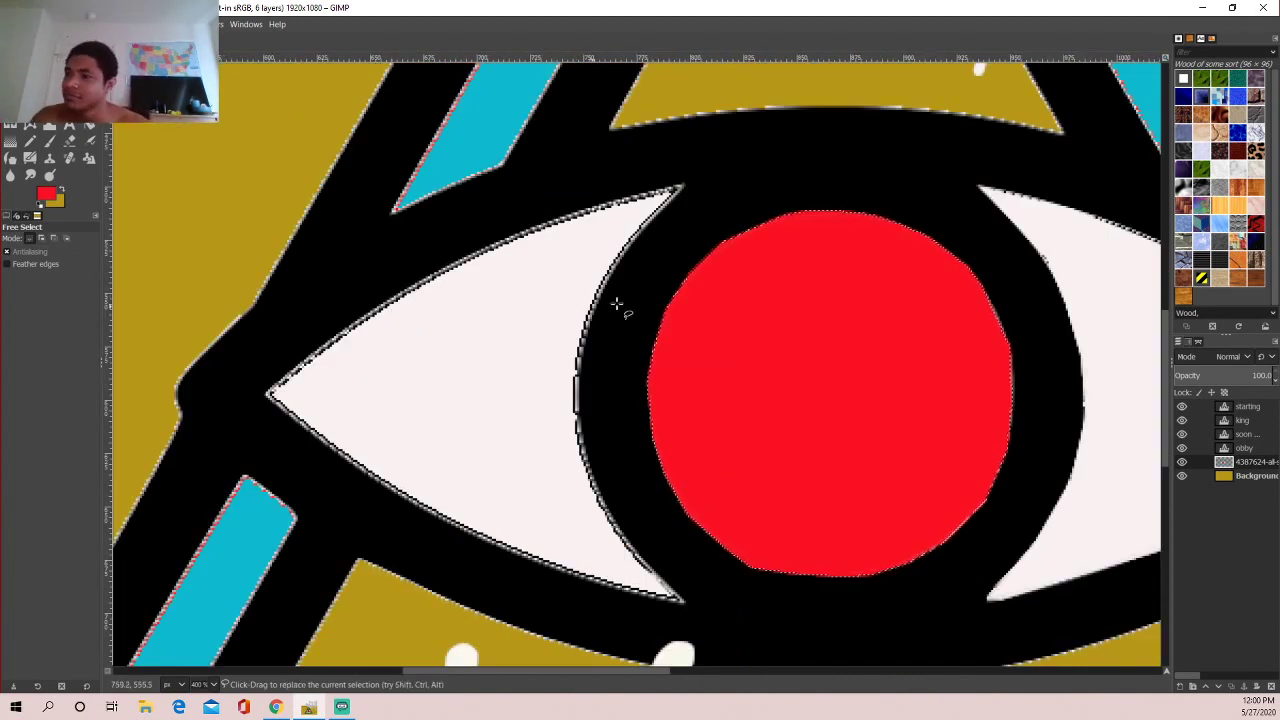
scroll(640, 295, "up", 3, "ctrl")
scroll(630, 281, "down", 1, "ctrl")
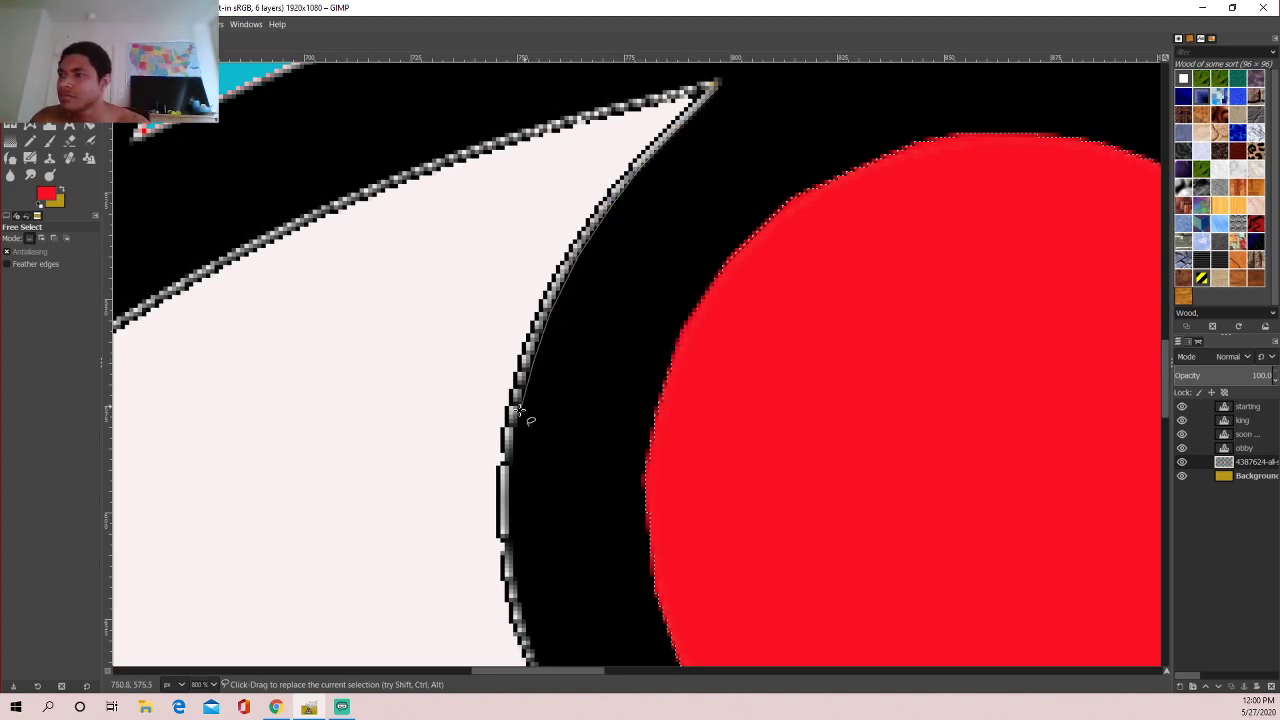
scroll(519, 420, "down", 3)
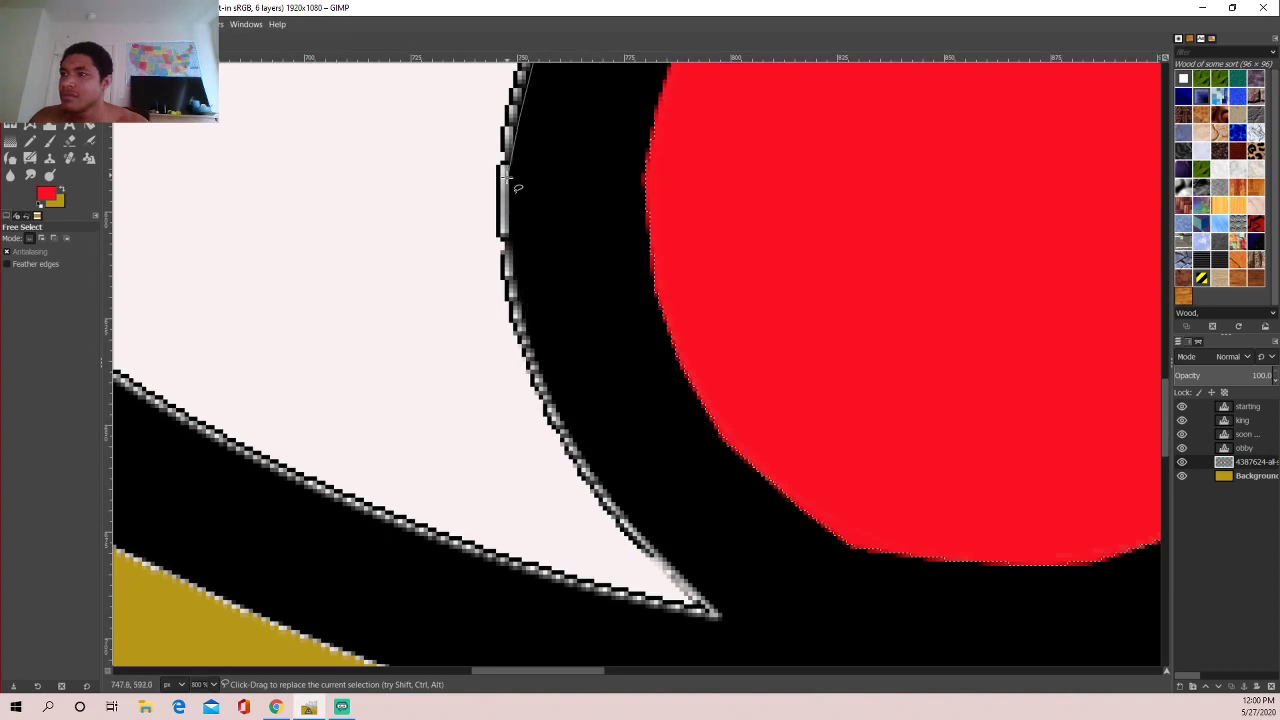
scroll(521, 140, "up", 5)
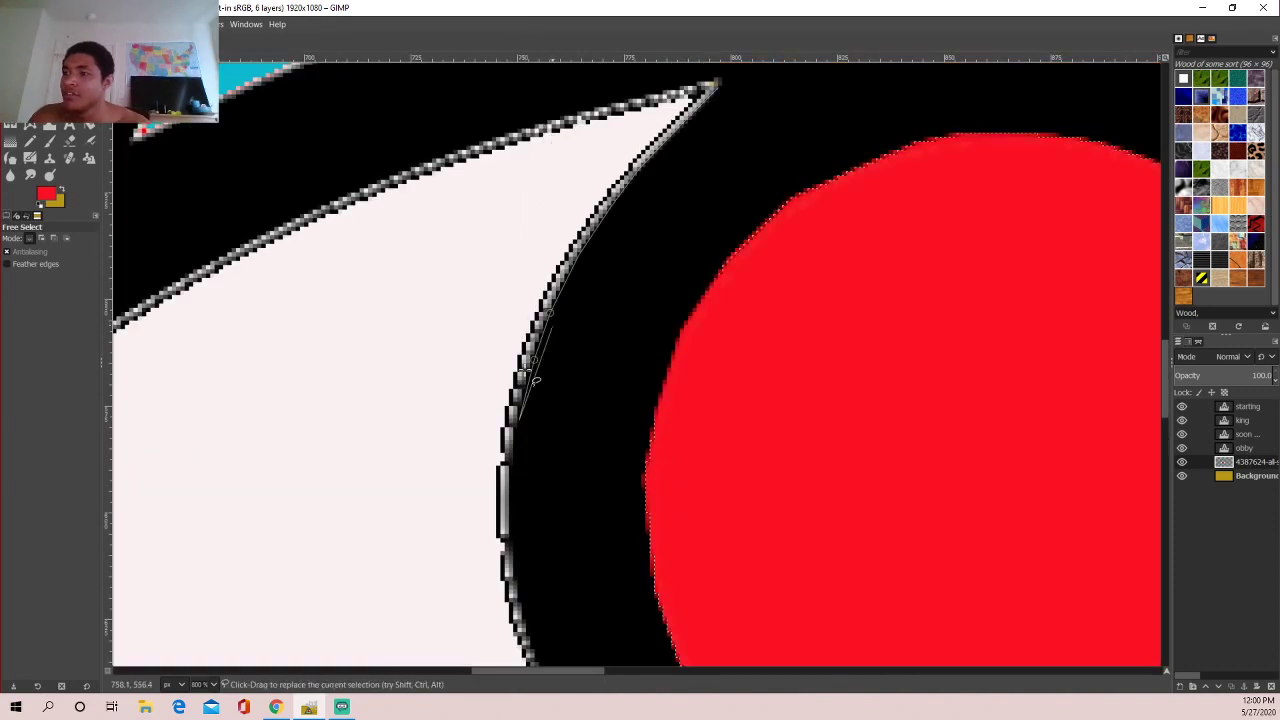
- Place selection points along the left eye white's lower edge, left tip and upper edge
left_click(519, 465)
scroll(519, 465, "down", 5)
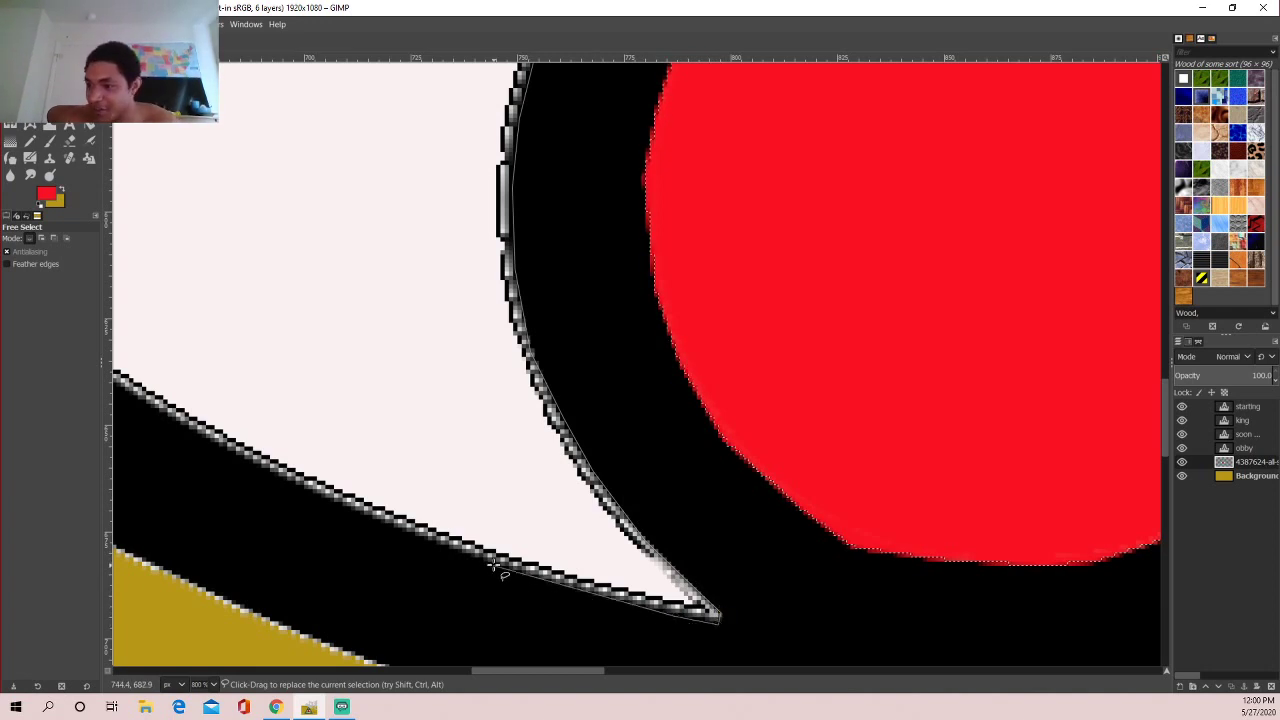
left_click(401, 535)
scroll(354, 528, "up", 3)
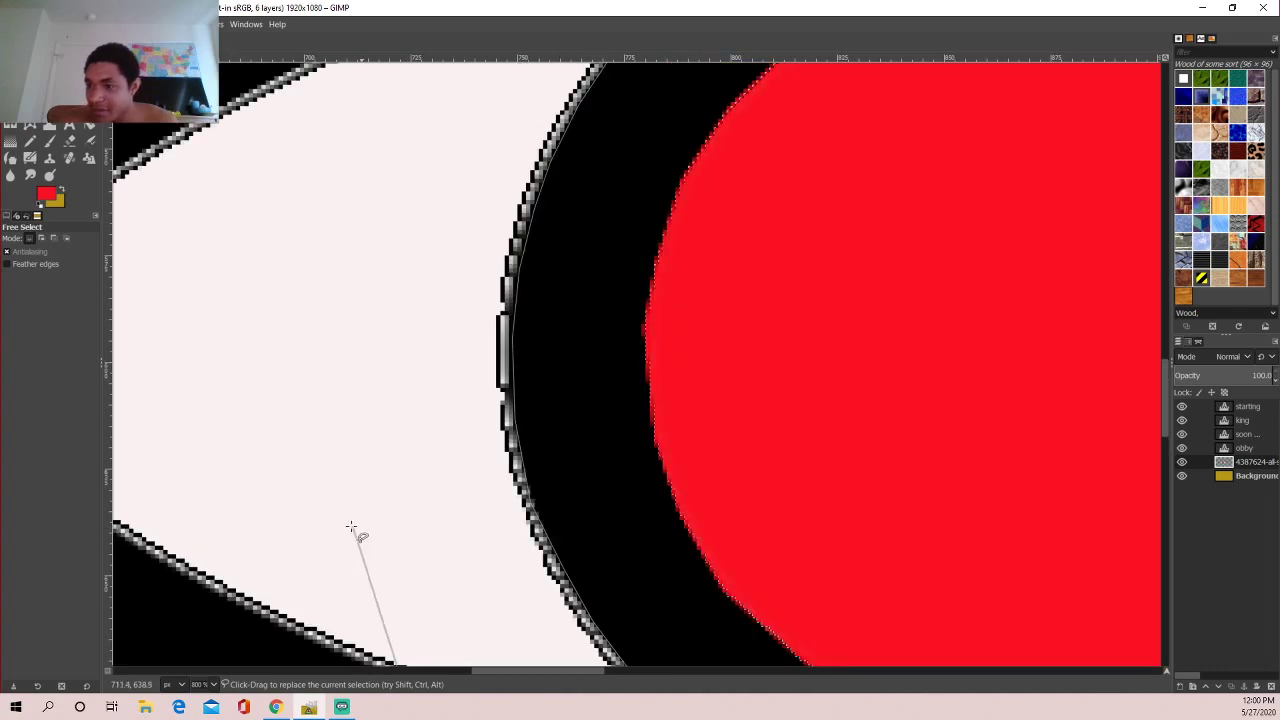
scroll(348, 571, "down", 5)
scroll(352, 550, "up", 2)
scroll(352, 543, "left", 5)
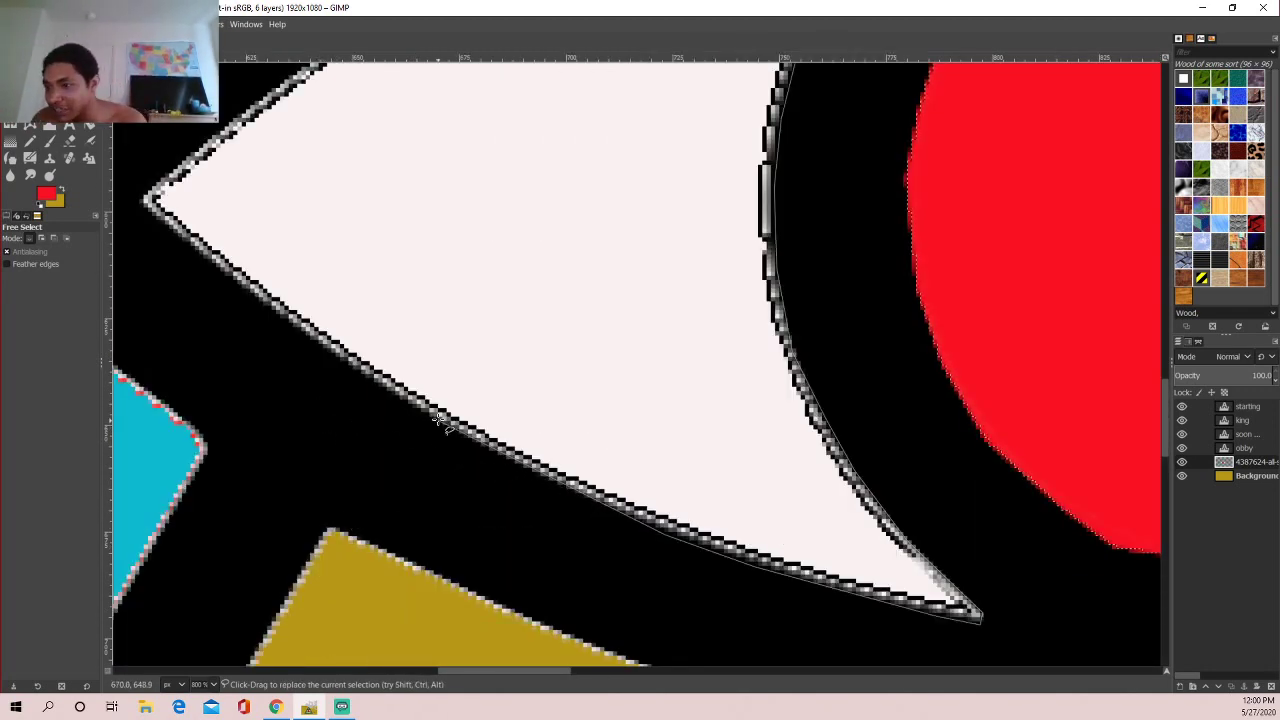
left_click(269, 320)
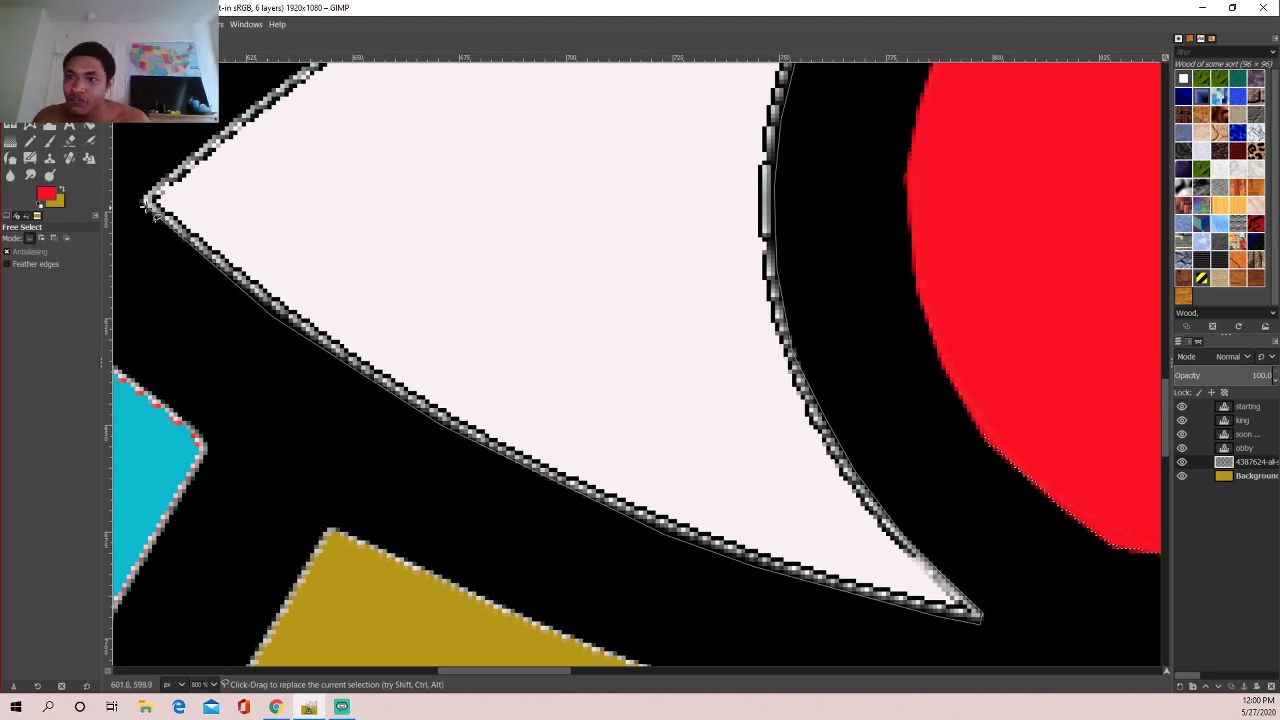
scroll(145, 203, "up", 5)
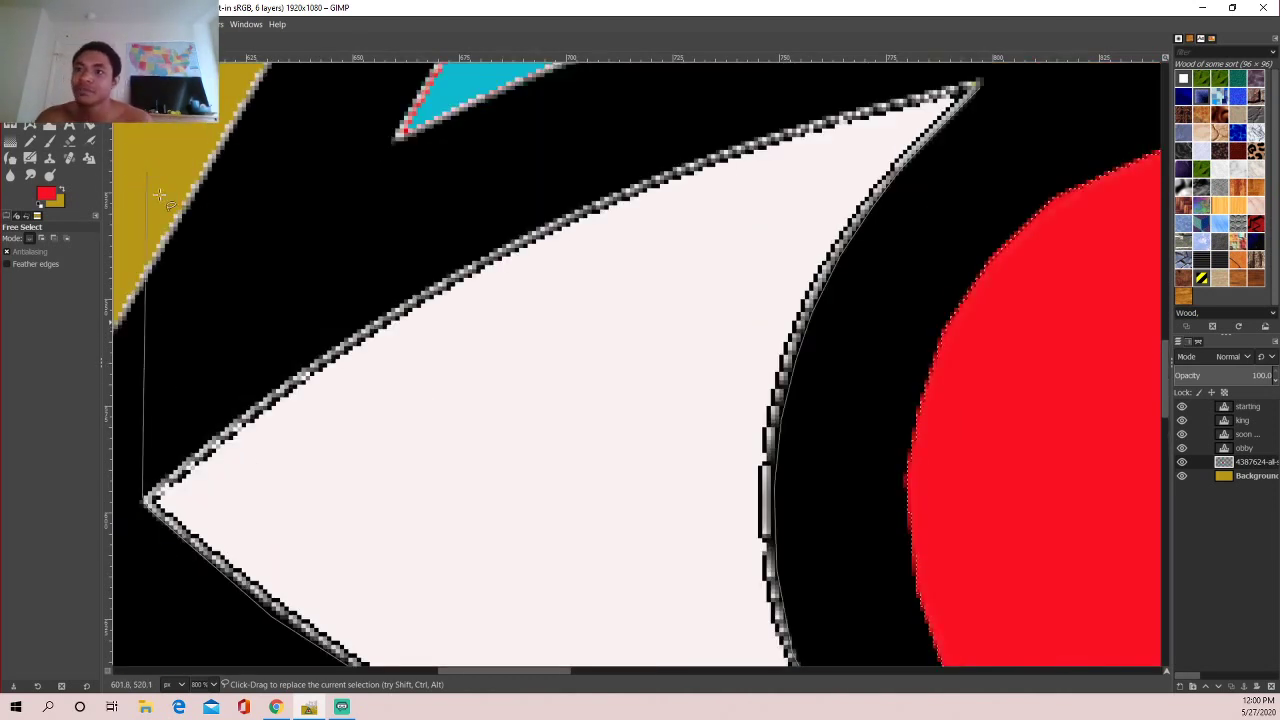
left_click(237, 413)
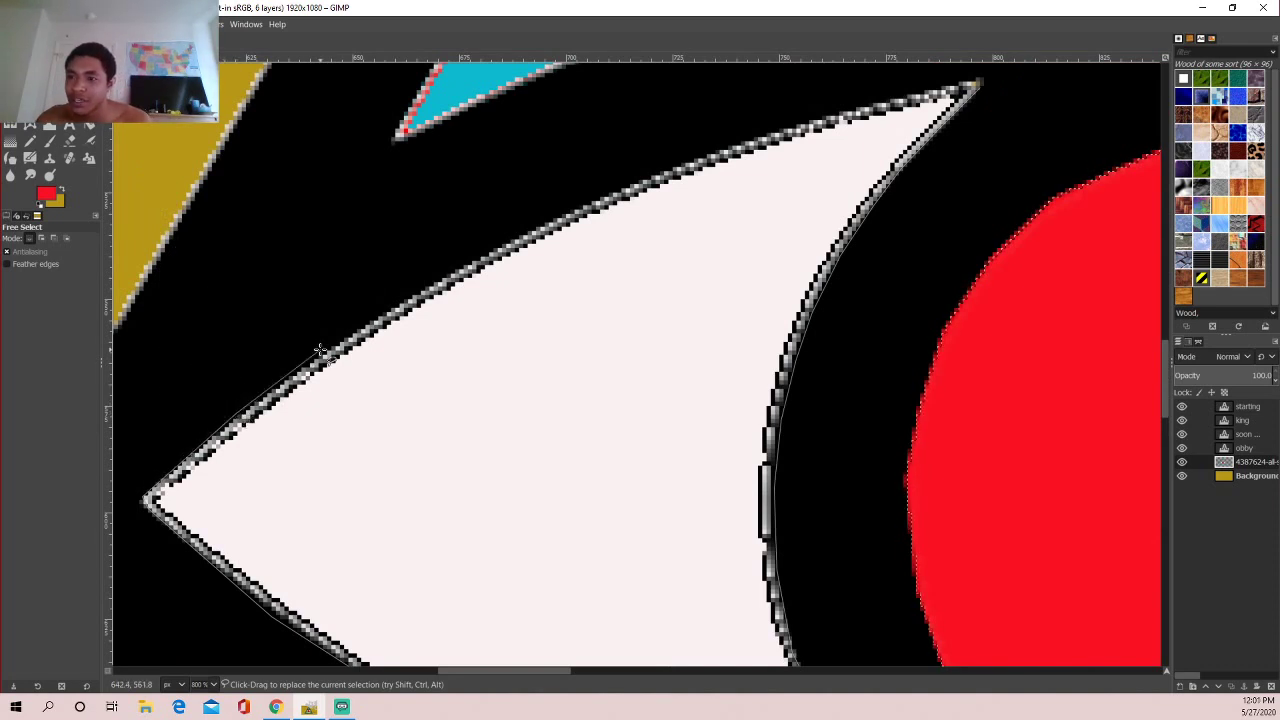
left_click(425, 285)
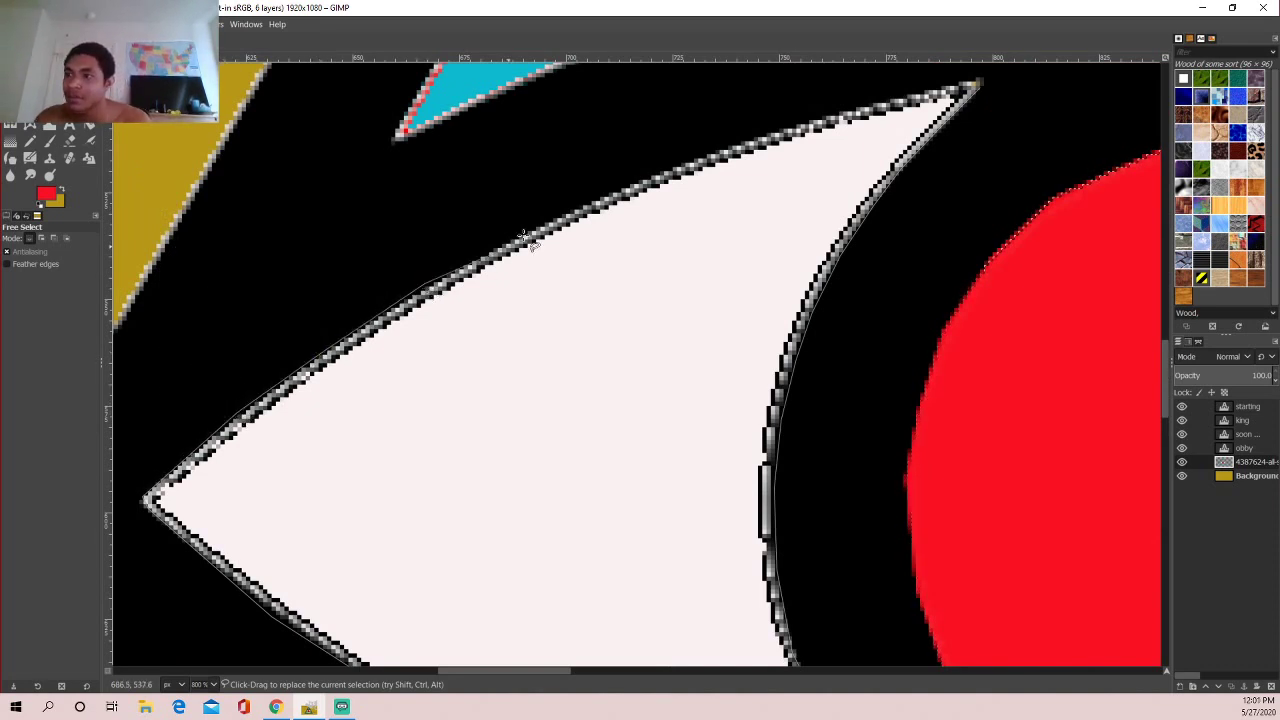
left_click(604, 195)
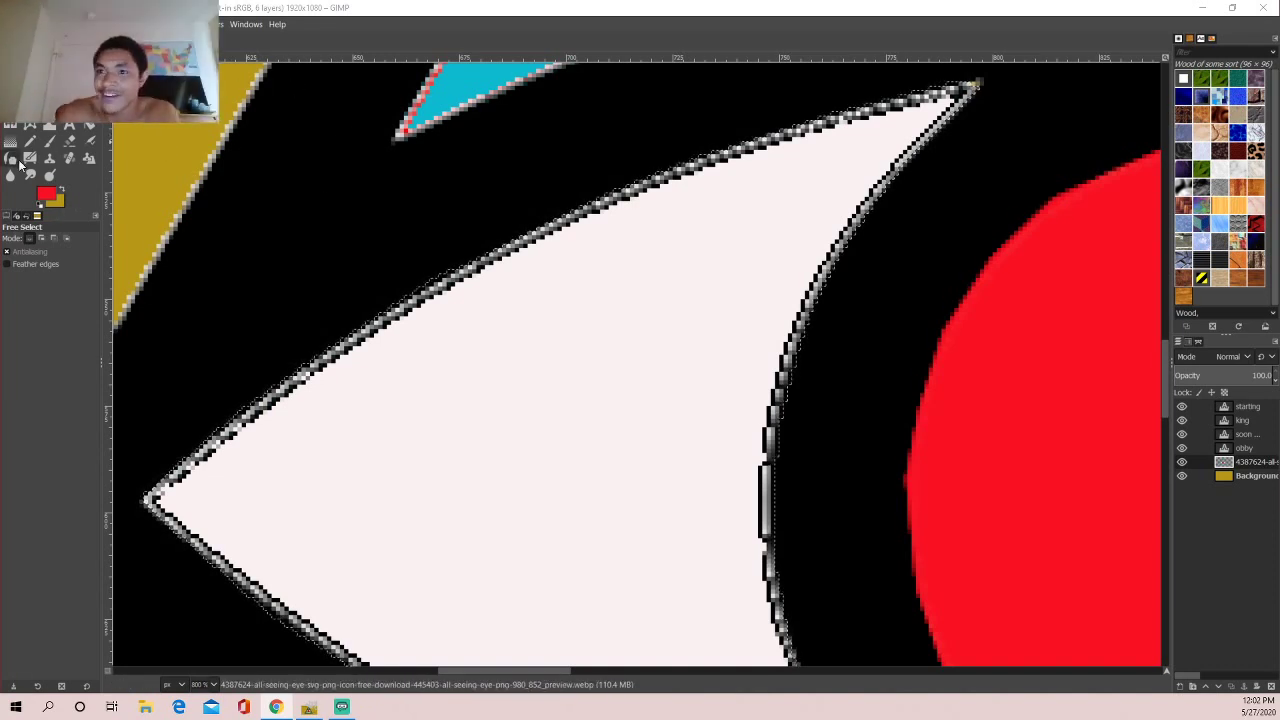
- Set the foreground colour to near-white f9f9f9
left_click(52, 201)
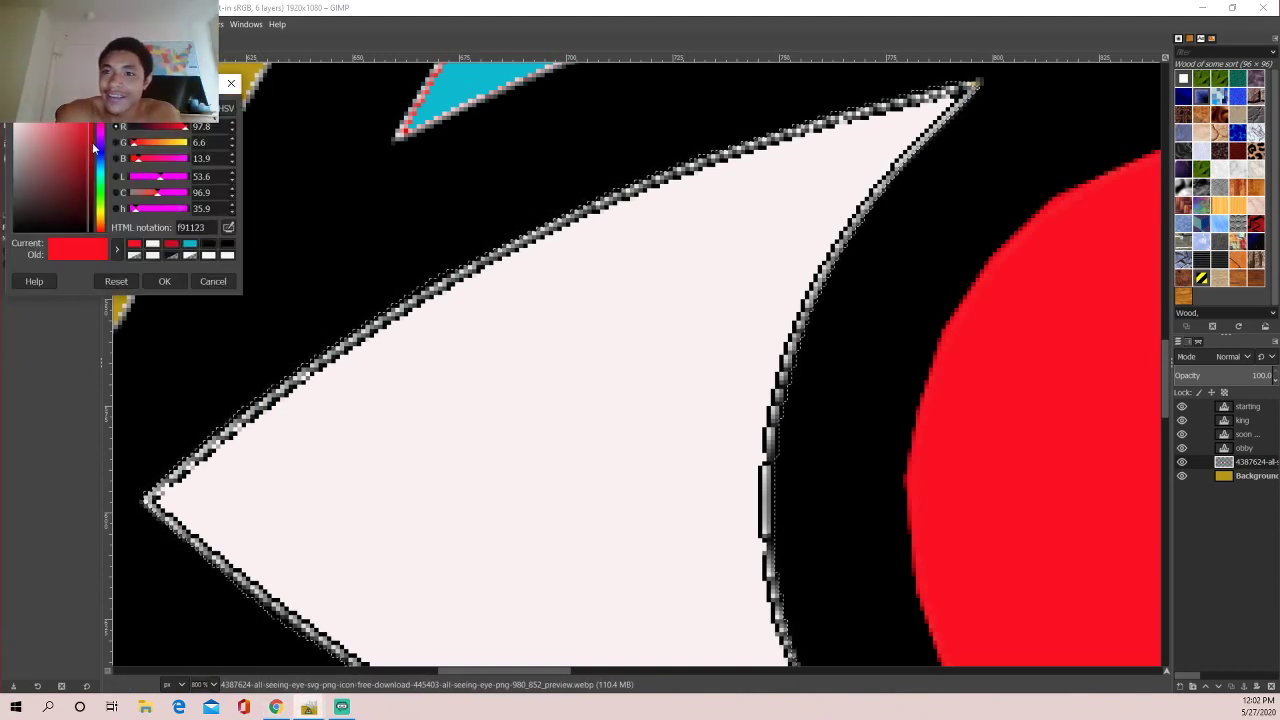
left_click_drag(92, 142, 16, 127)
left_click(170, 280)
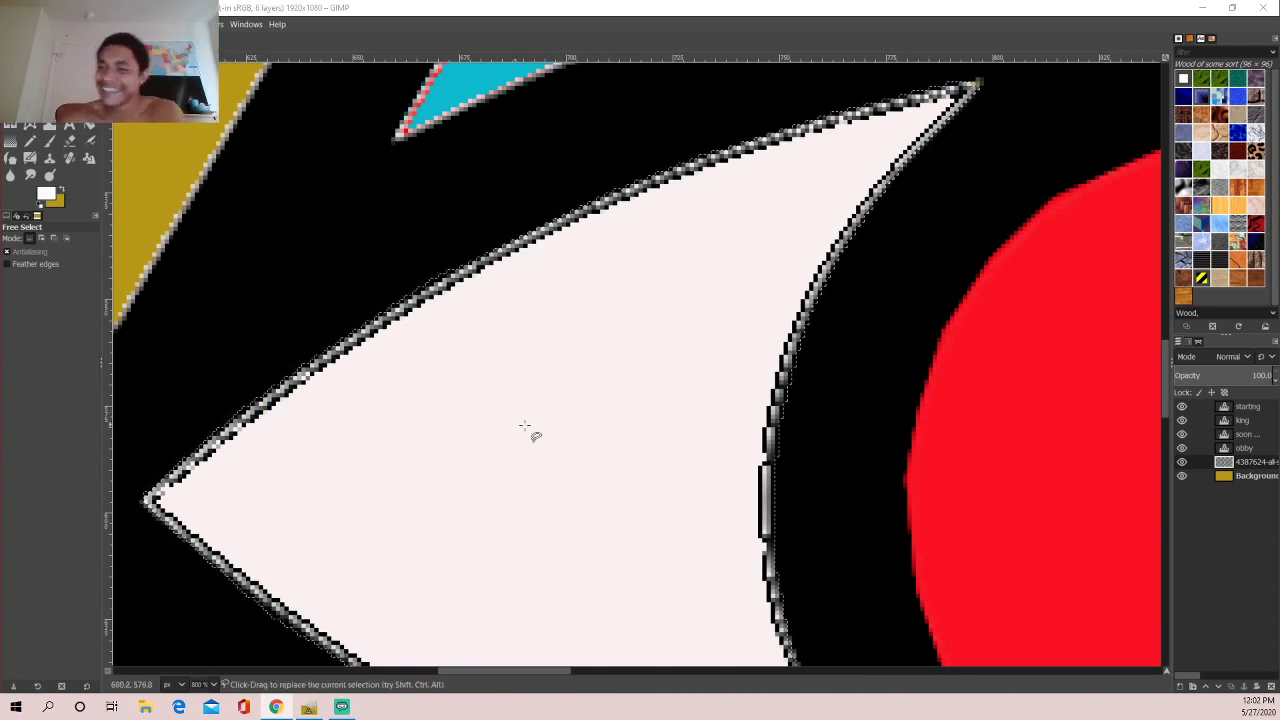
scroll(382, 388, "down", 1)
scroll(437, 366, "down", 1)
scroll(508, 366, "down", 1)
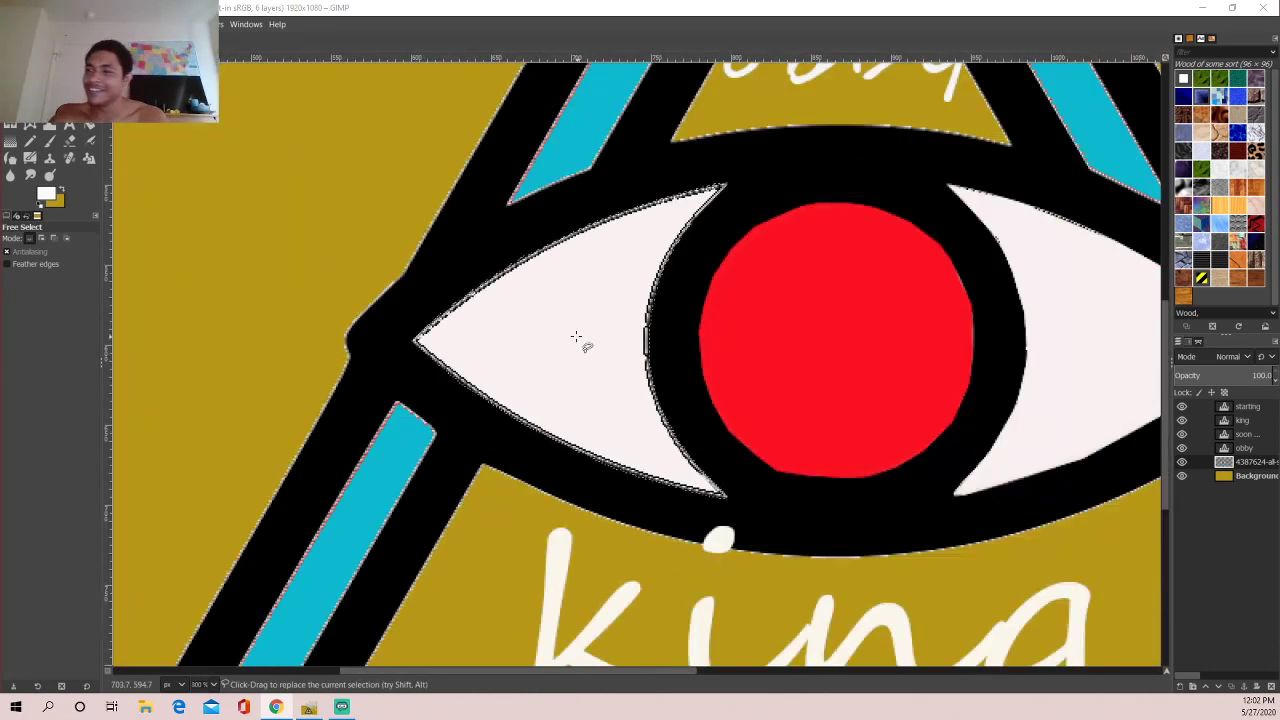
scroll(577, 337, "down", 3)
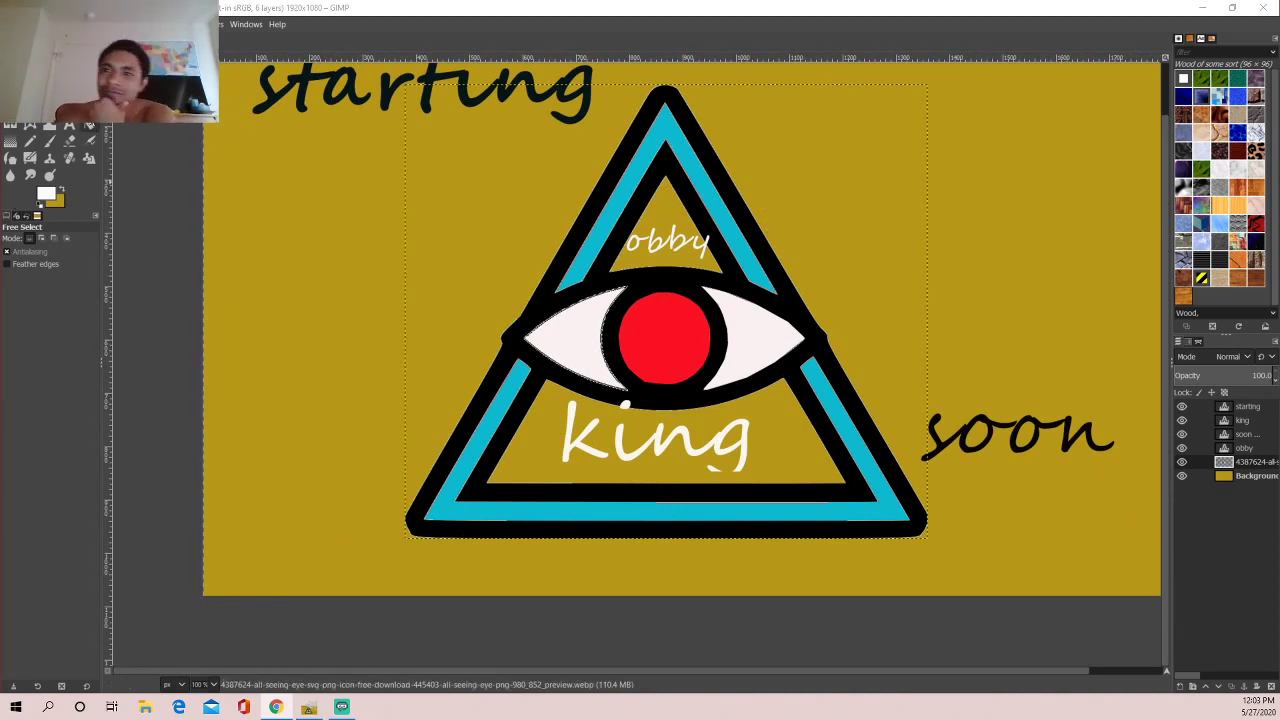
- Airbrush the eye's left corner and bucket-fill the left eye white with f9f9f9
left_click(99, 127)
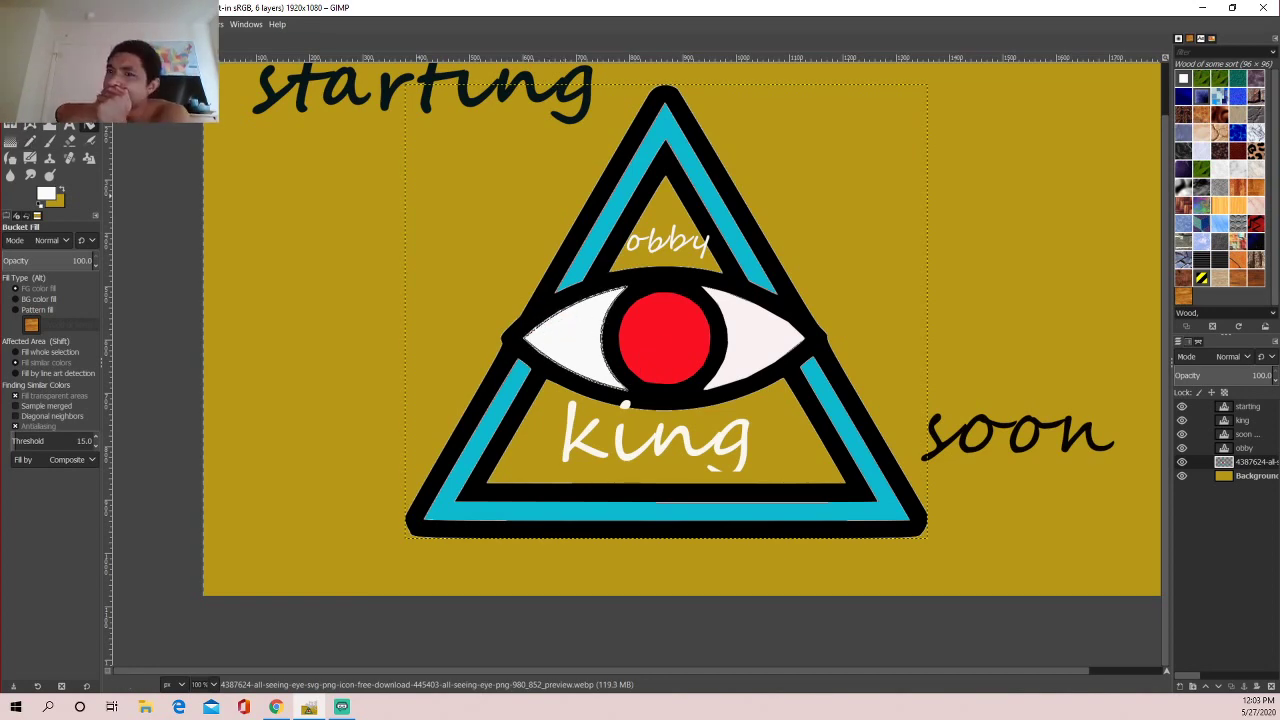
left_click(89, 140)
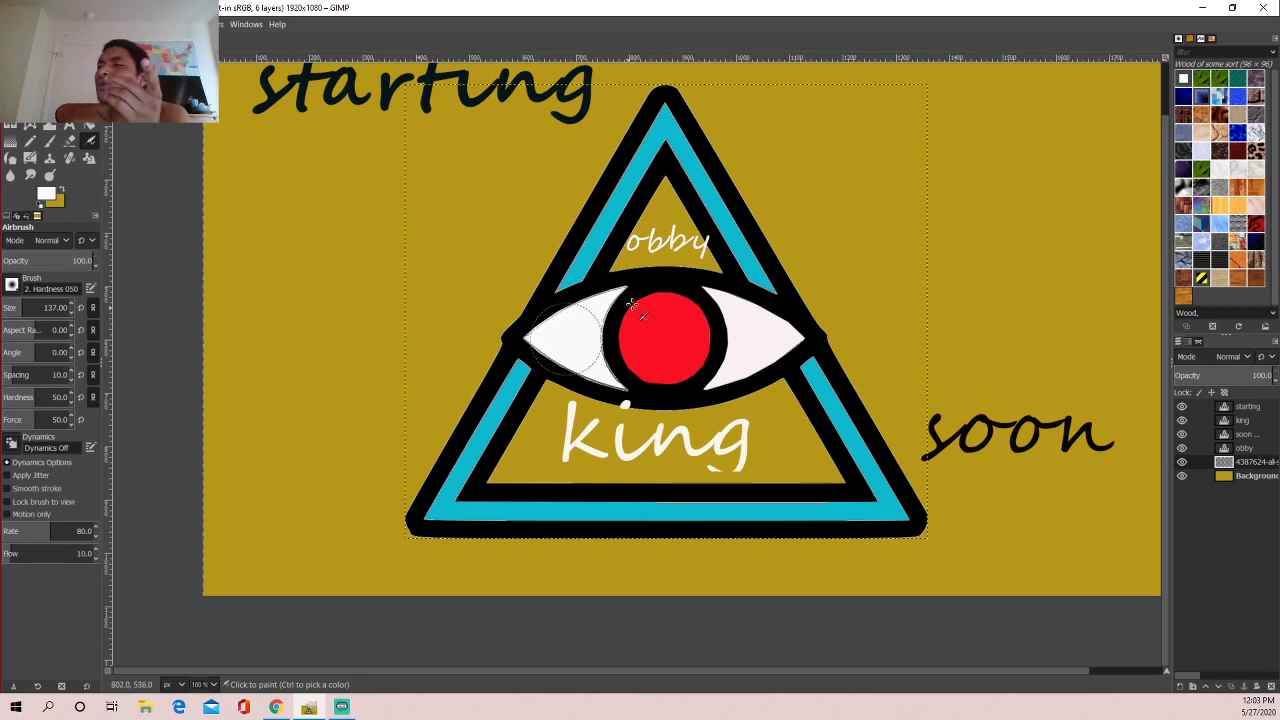
left_click(594, 315)
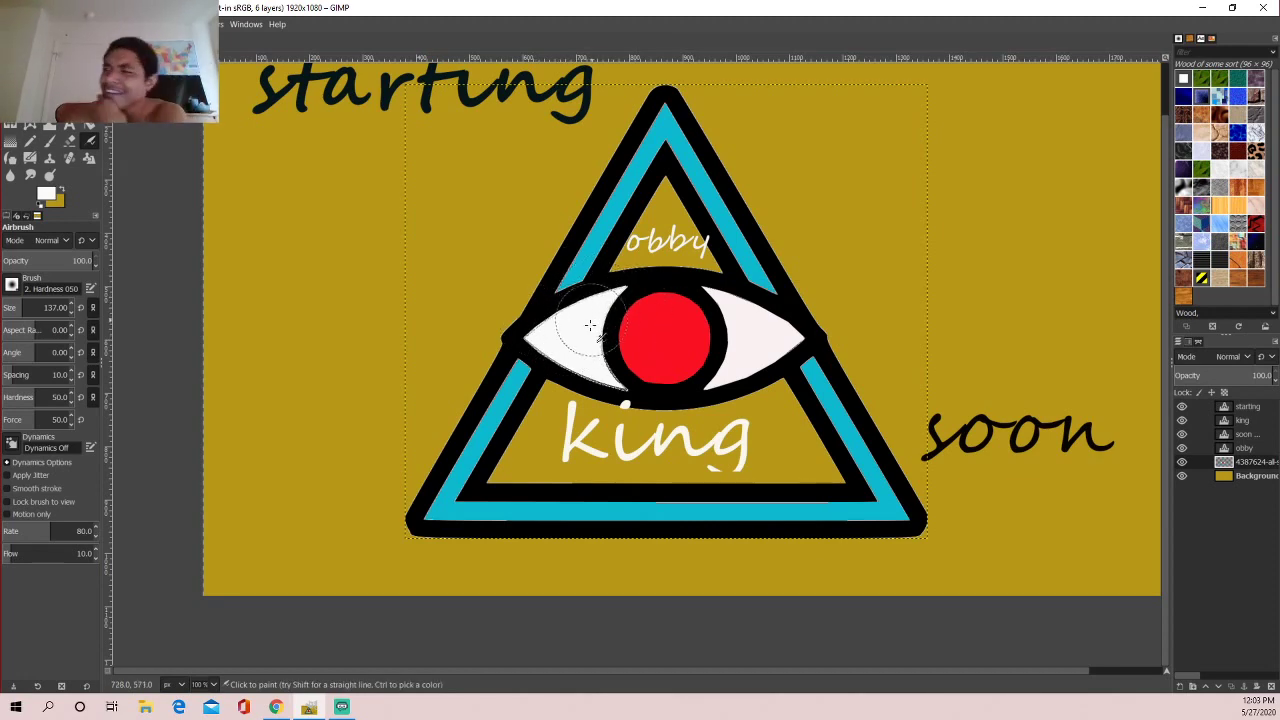
left_click_drag(638, 296, 507, 340)
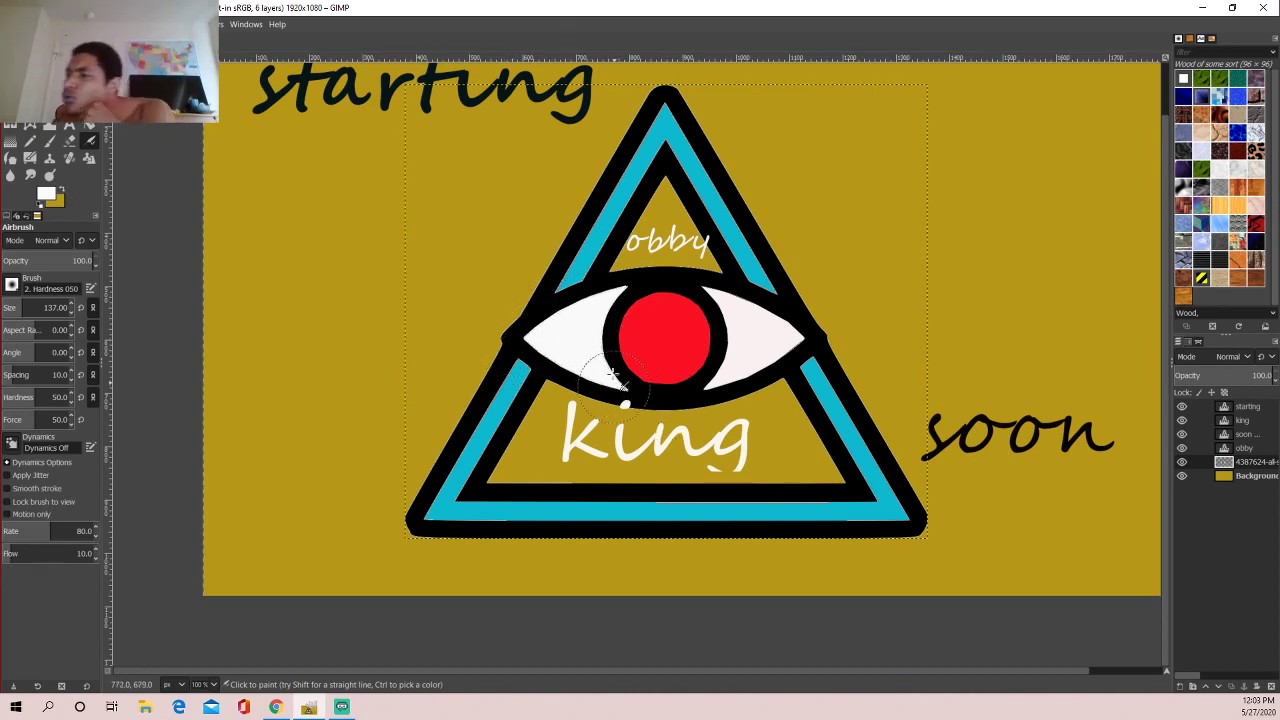
key("ctrl")
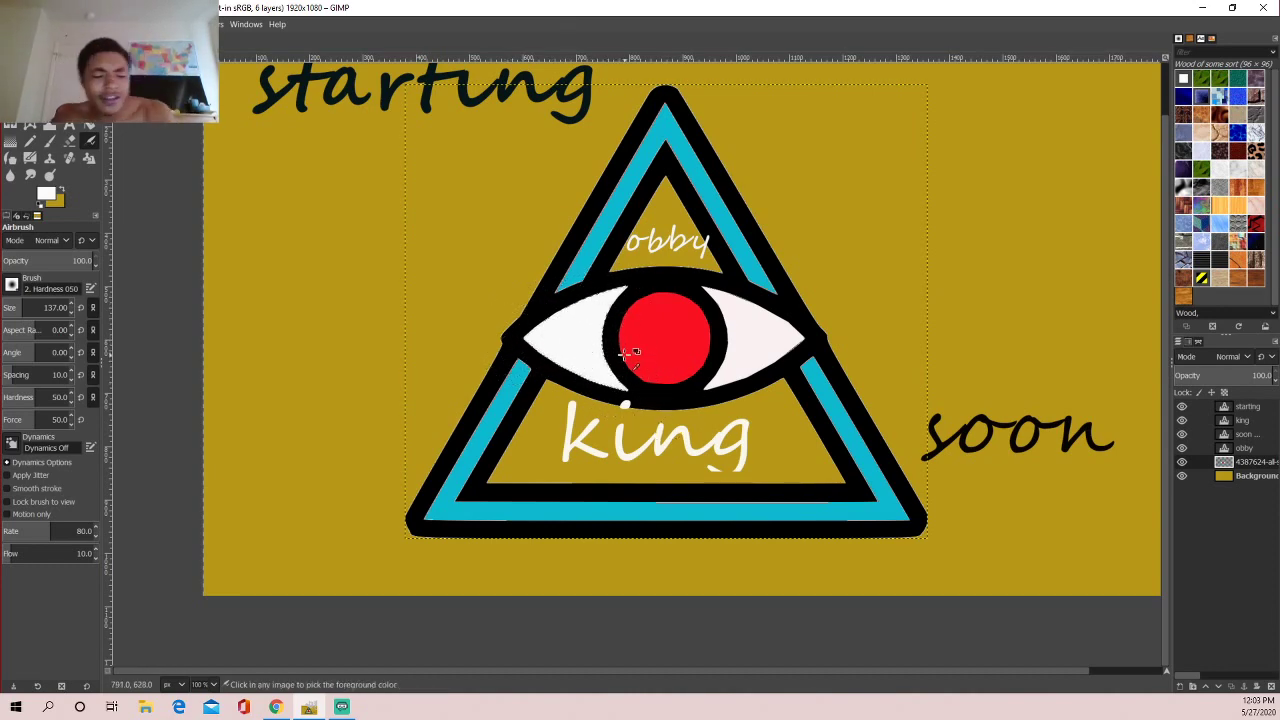
scroll(623, 352, "up", 3, "ctrl")
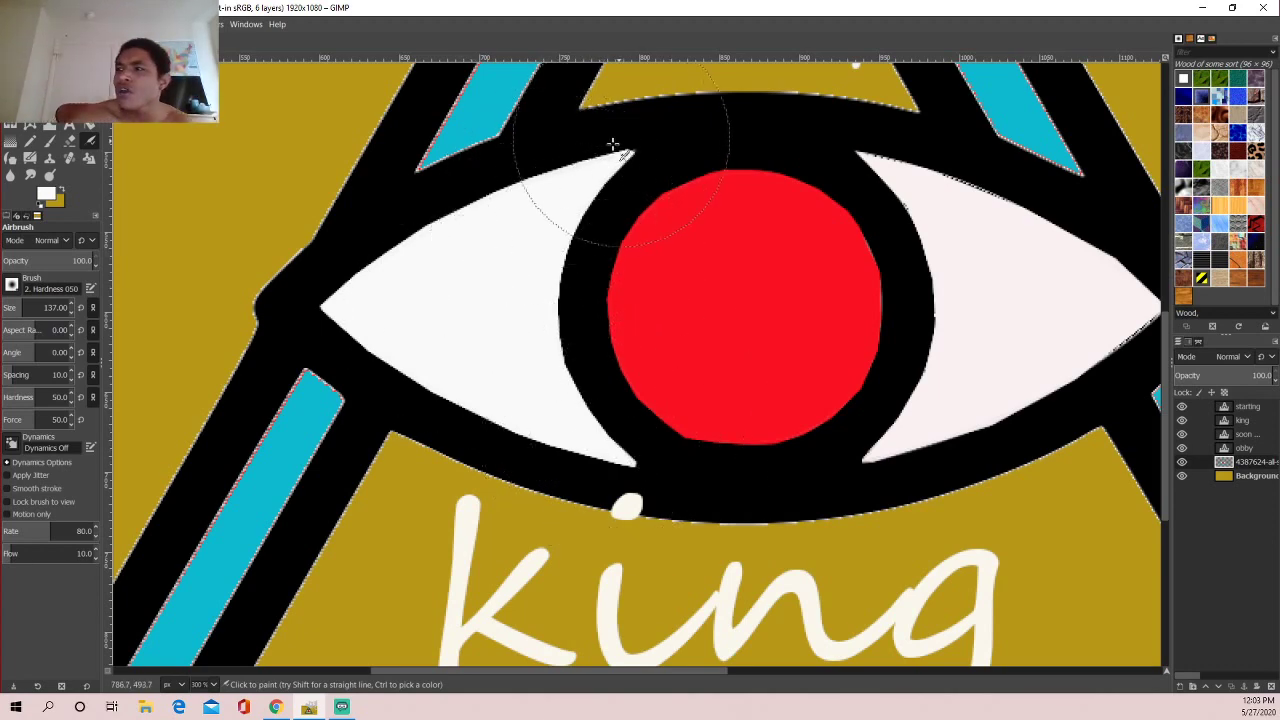
left_click(91, 125)
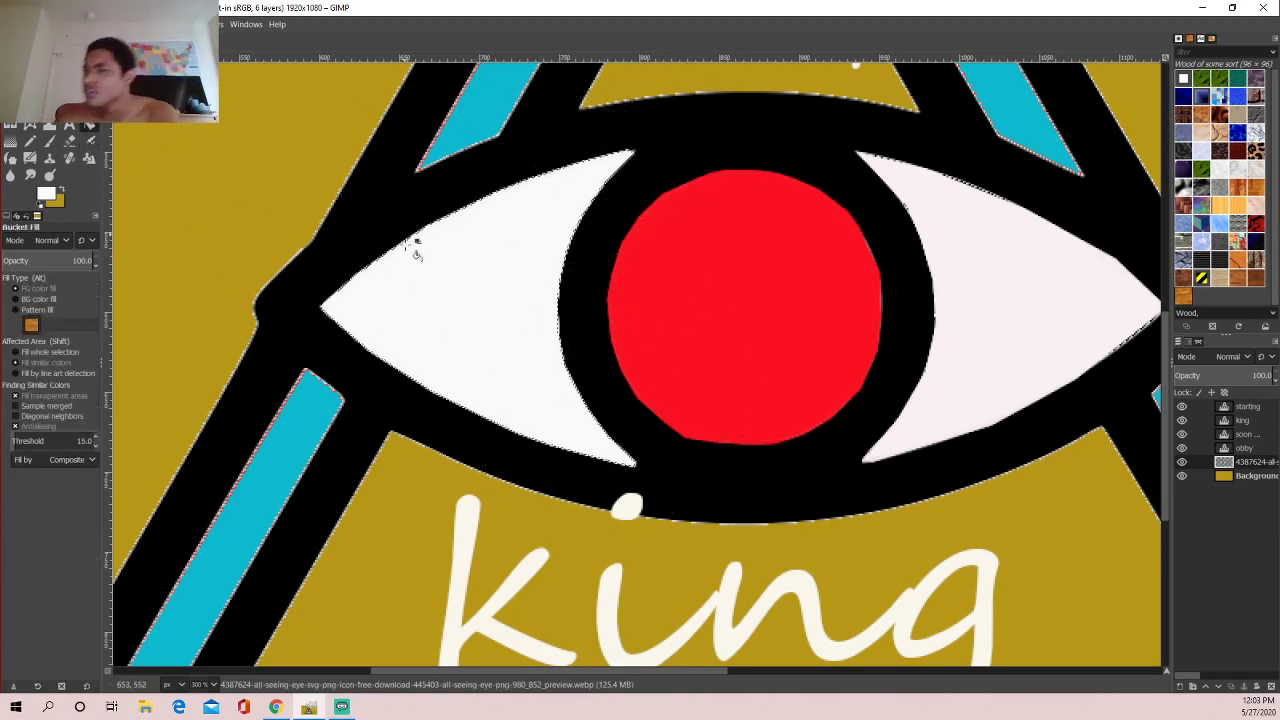
left_click(497, 275)
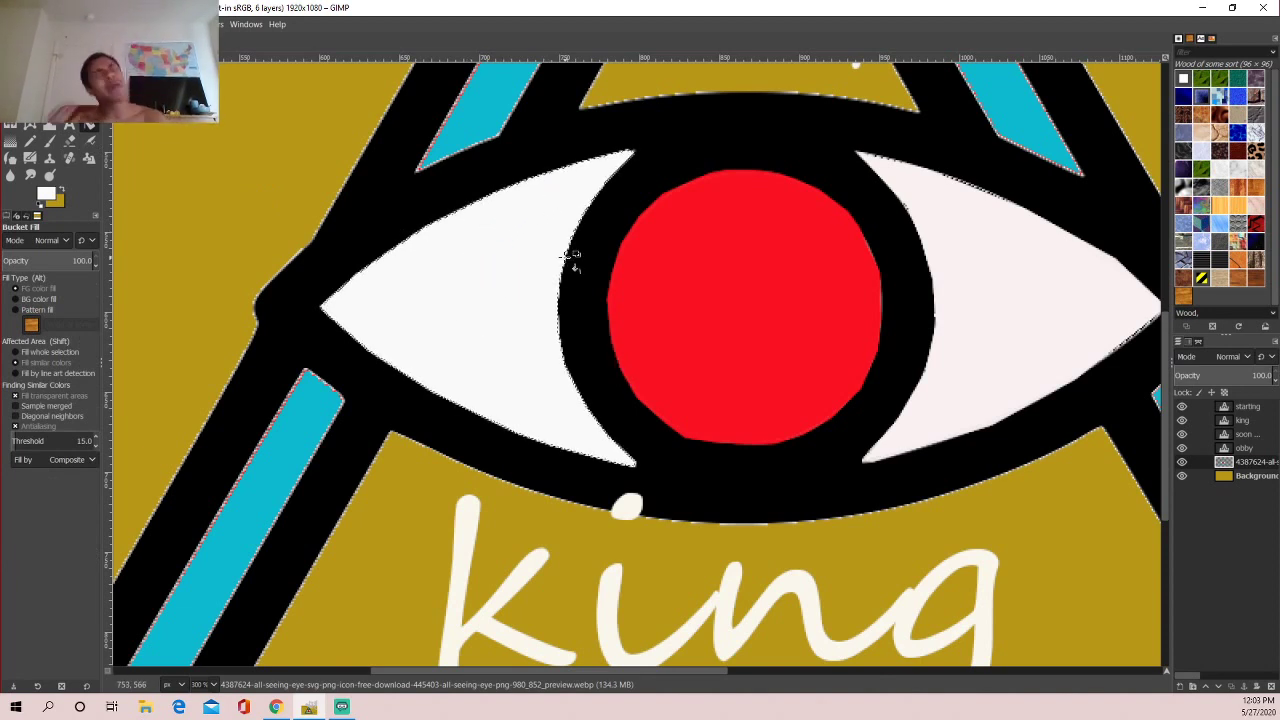